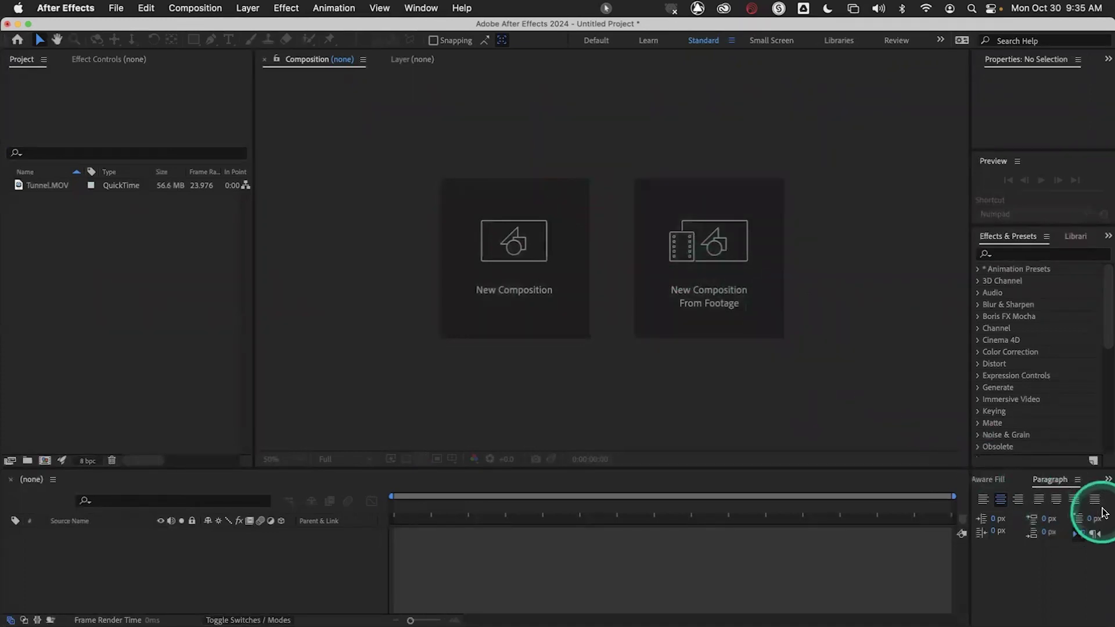
Bring up the Tracker panel and dock it as its own column beside the Composition viewer.
{"action": "left_click", "coordinate": [1108, 479]}
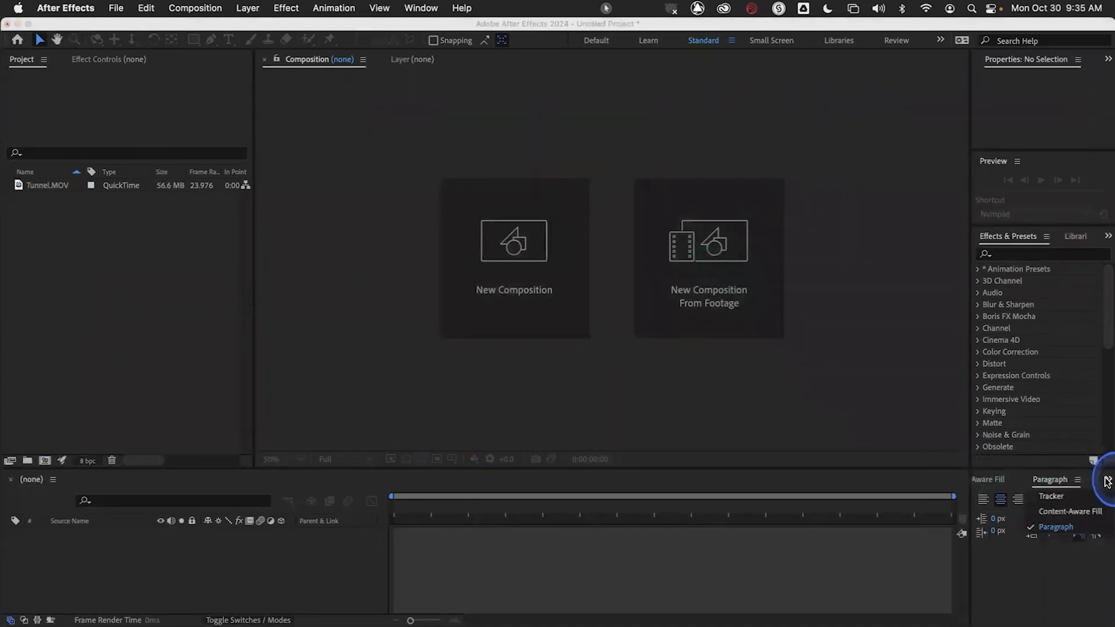
{"action": "left_click", "coordinate": [1077, 494]}
{"action": "left_click_drag", "start_coordinate": [991, 486], "coordinate": [945, 202]}
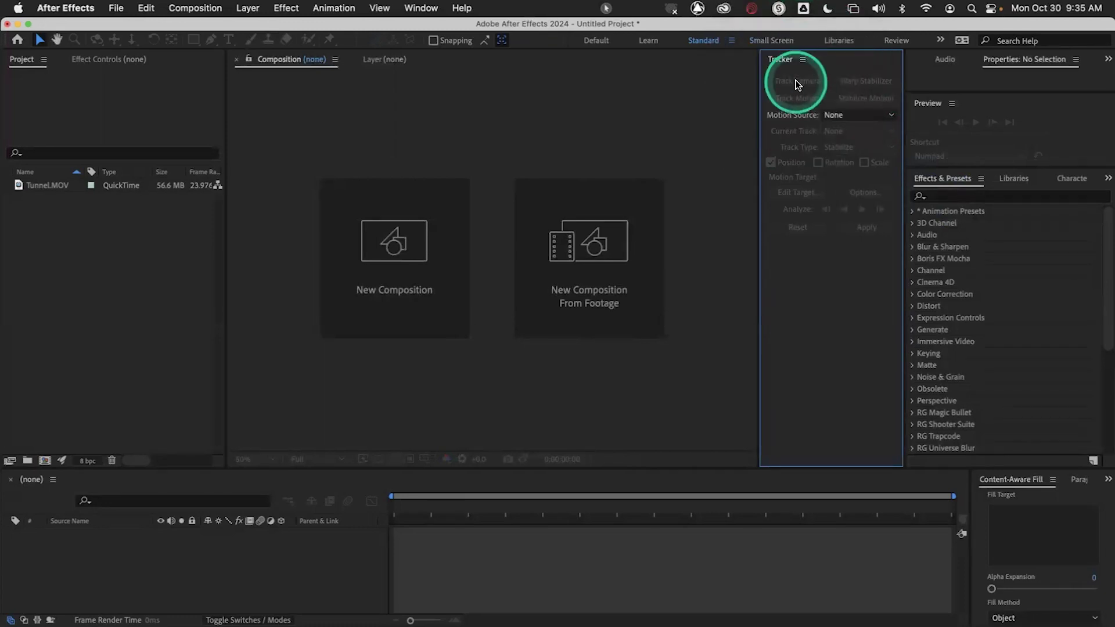
Create a composition from the Tunnel.MOV footage and preview the raw clip from the start.
{"action": "left_click", "coordinate": [53, 272]}
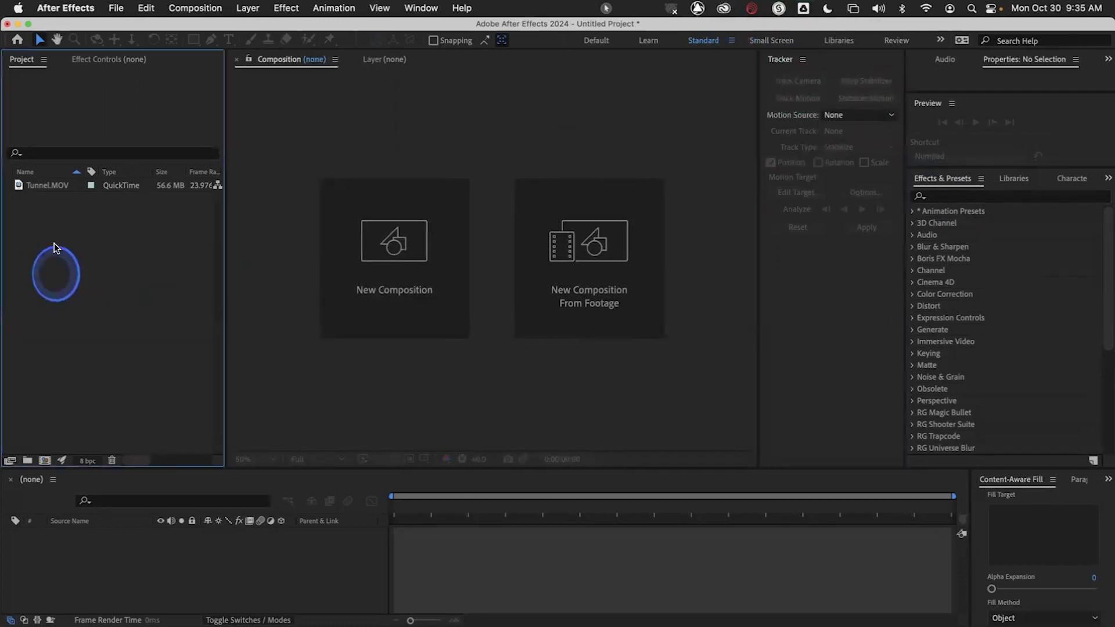
{"action": "left_click_drag", "start_coordinate": [17, 187], "coordinate": [45, 461]}
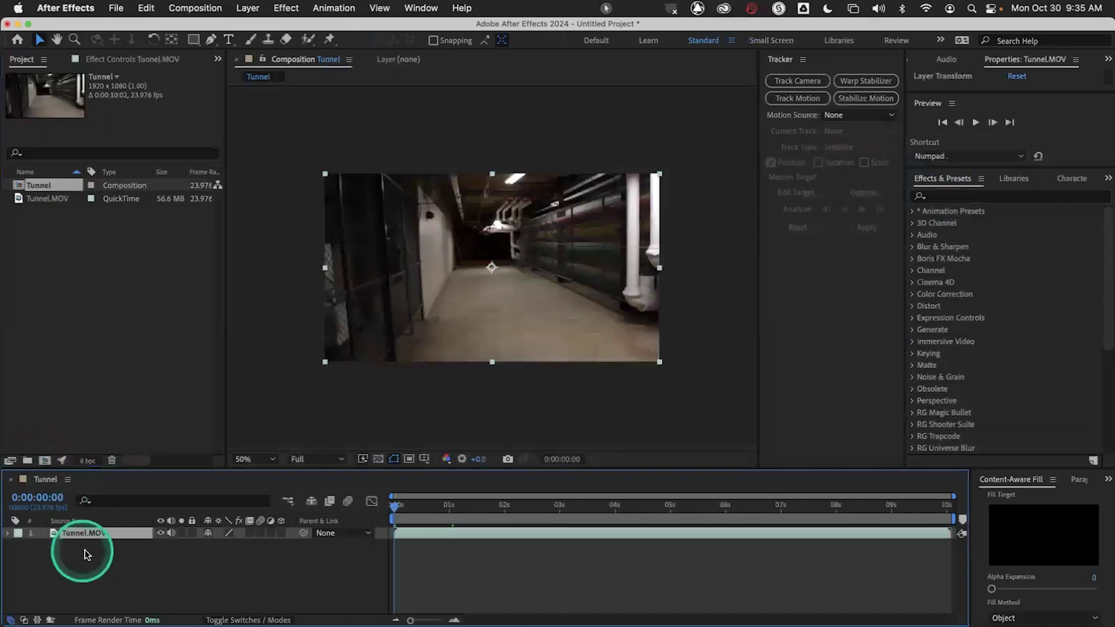
{"action": "left_click_drag", "start_coordinate": [424, 507], "coordinate": [382, 503]}
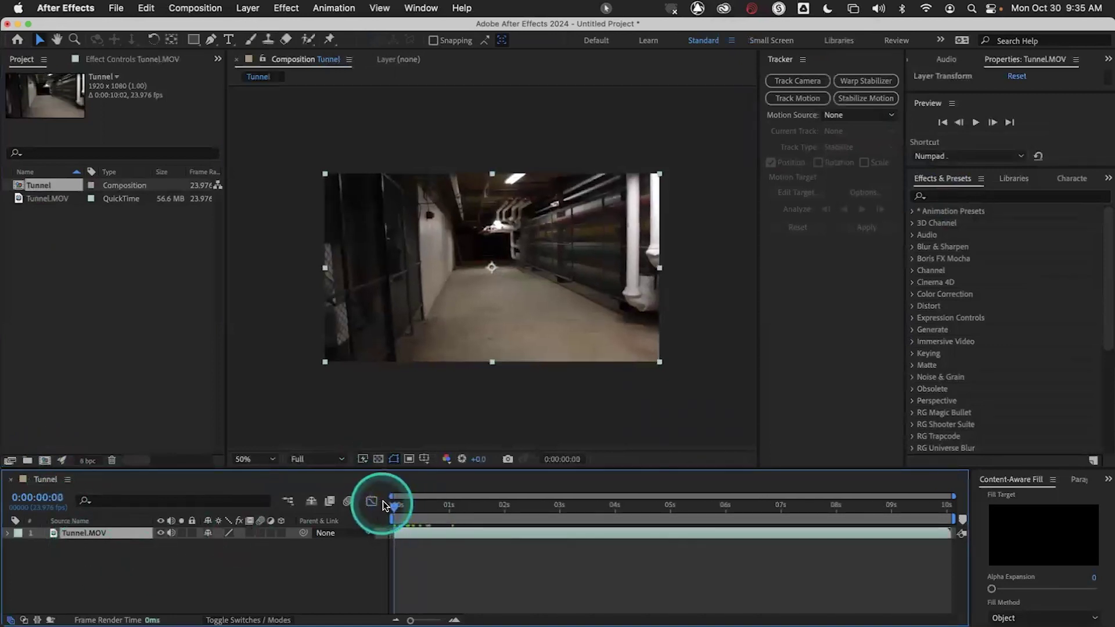
{"action": "key", "text": "space"}
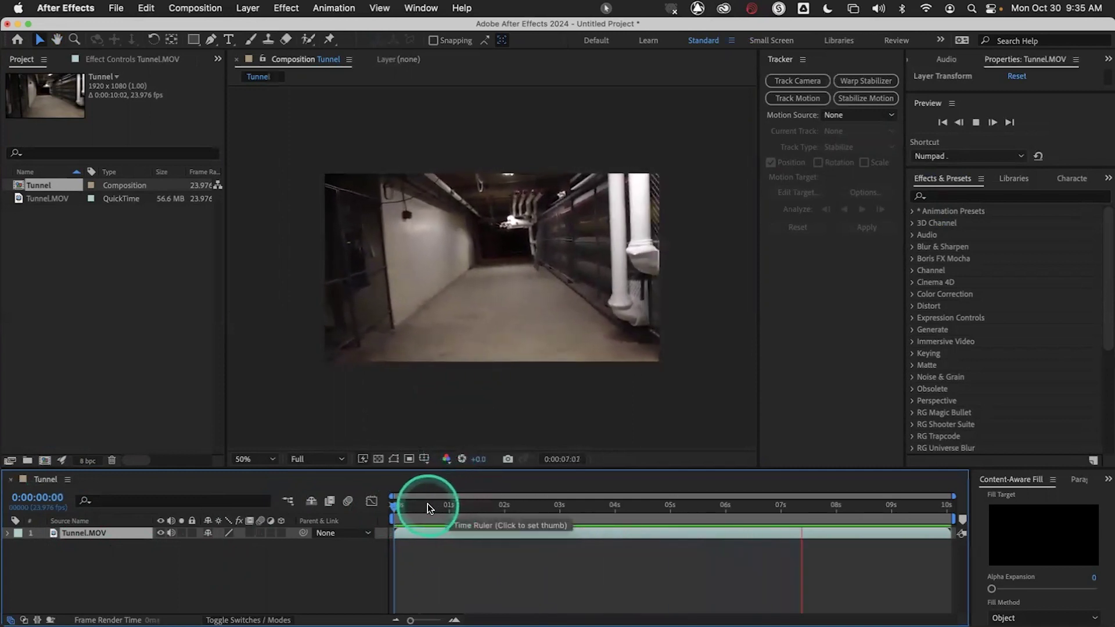
{"action": "left_click_drag", "start_coordinate": [423, 505], "coordinate": [367, 502]}
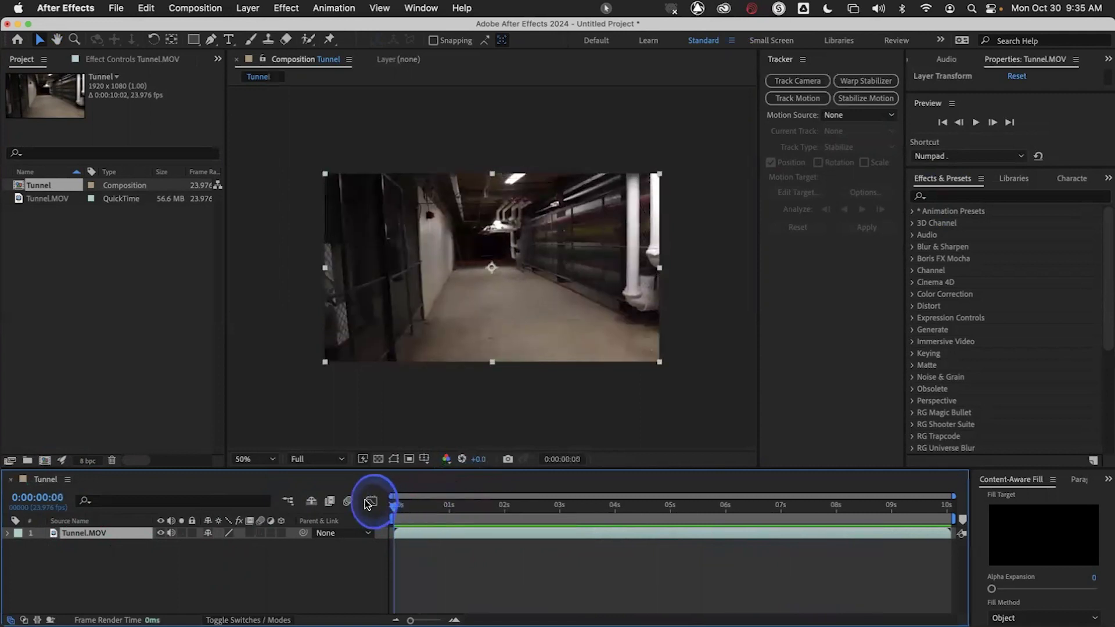
Apply Warp Stabilizer VFX to the Tunnel.MOV layer and review its available stabilization methods.
{"action": "left_click", "coordinate": [73, 535]}
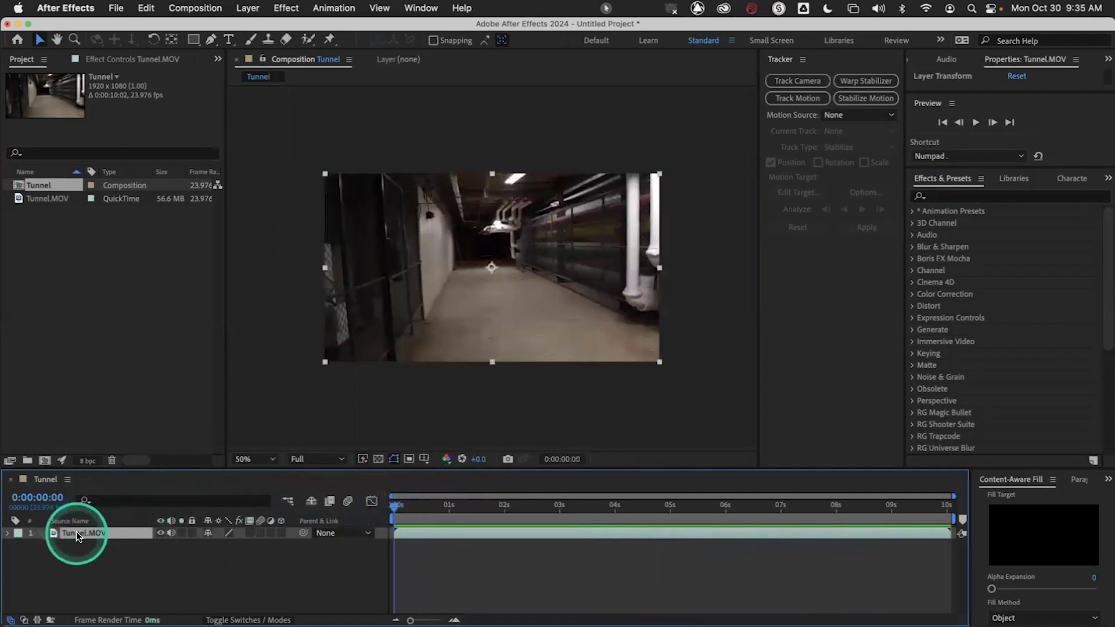
{"action": "right_click", "coordinate": [76, 532]}
{"action": "mouse_move", "coordinate": [142, 433]}
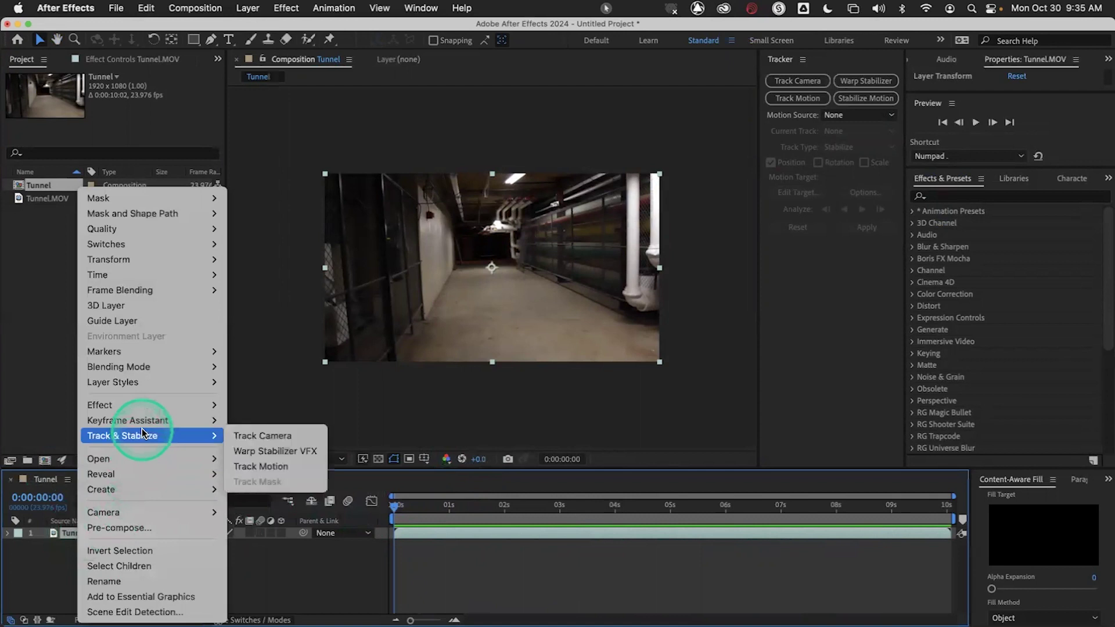
{"action": "left_click", "coordinate": [284, 451]}
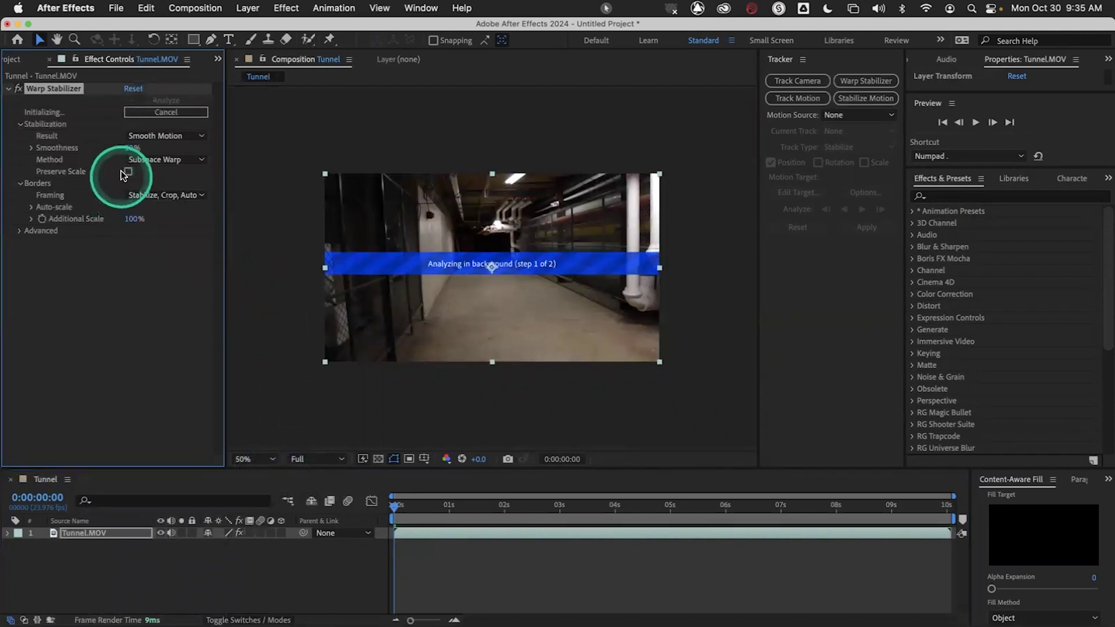
{"action": "left_click", "coordinate": [146, 158]}
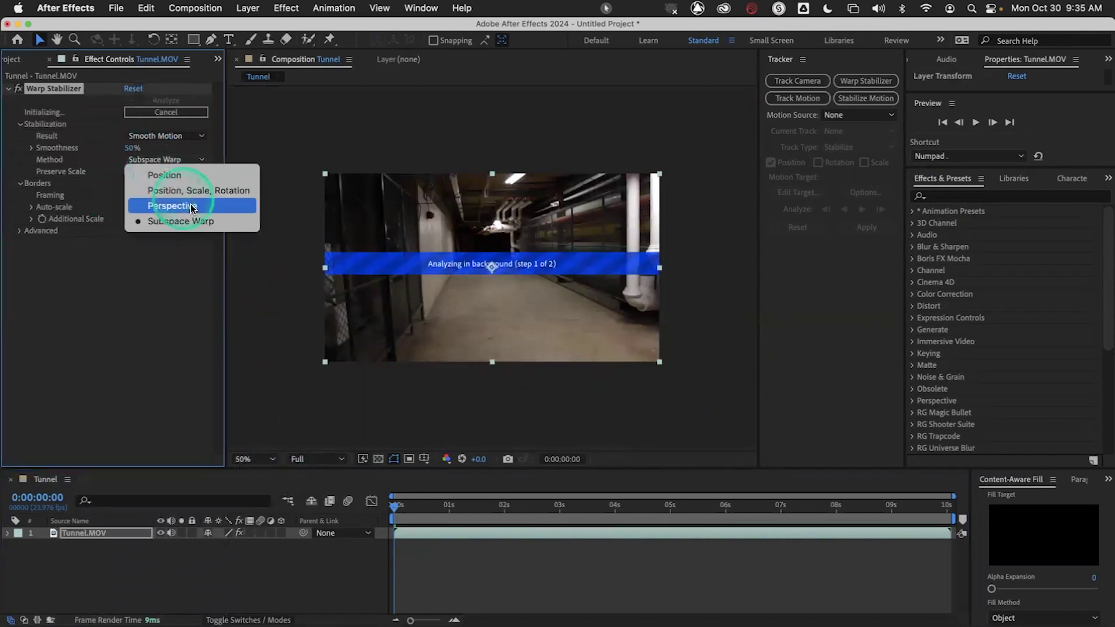
{"action": "left_click", "coordinate": [193, 252]}
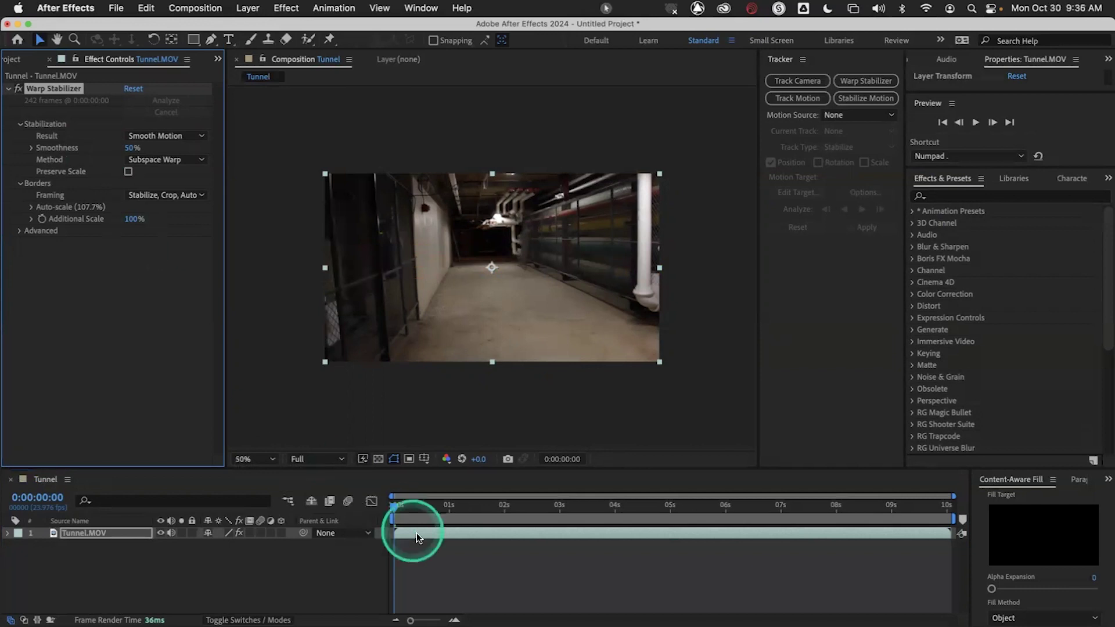
Preview the stabilized tunnel clip from the start at 100% magnification in a widened Composition viewer.
{"action": "left_click", "coordinate": [380, 502]}
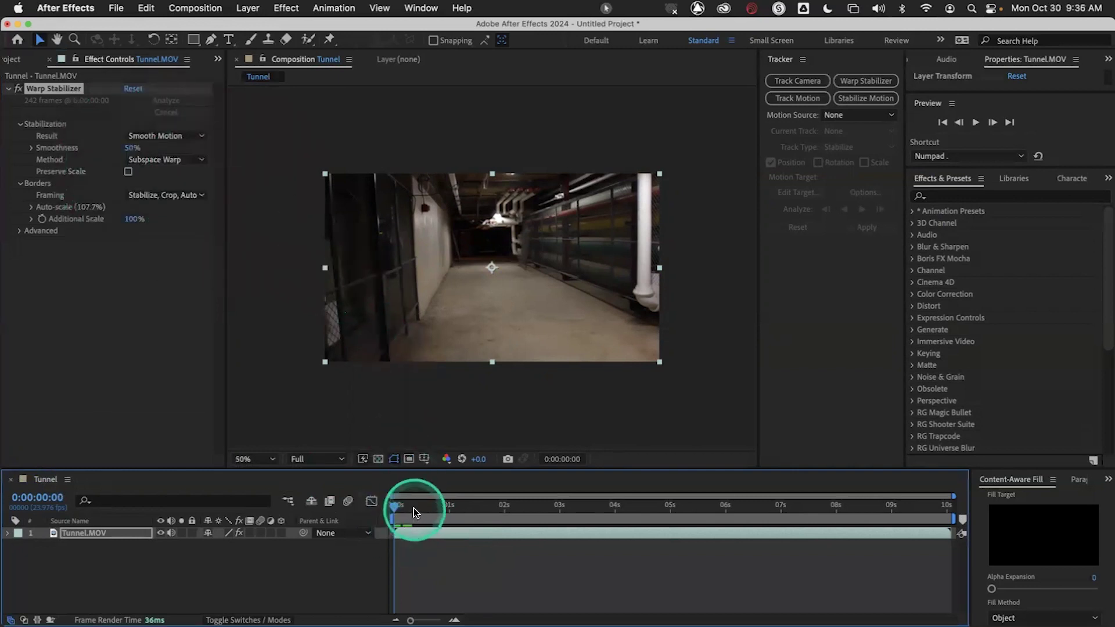
{"action": "key", "text": "space"}
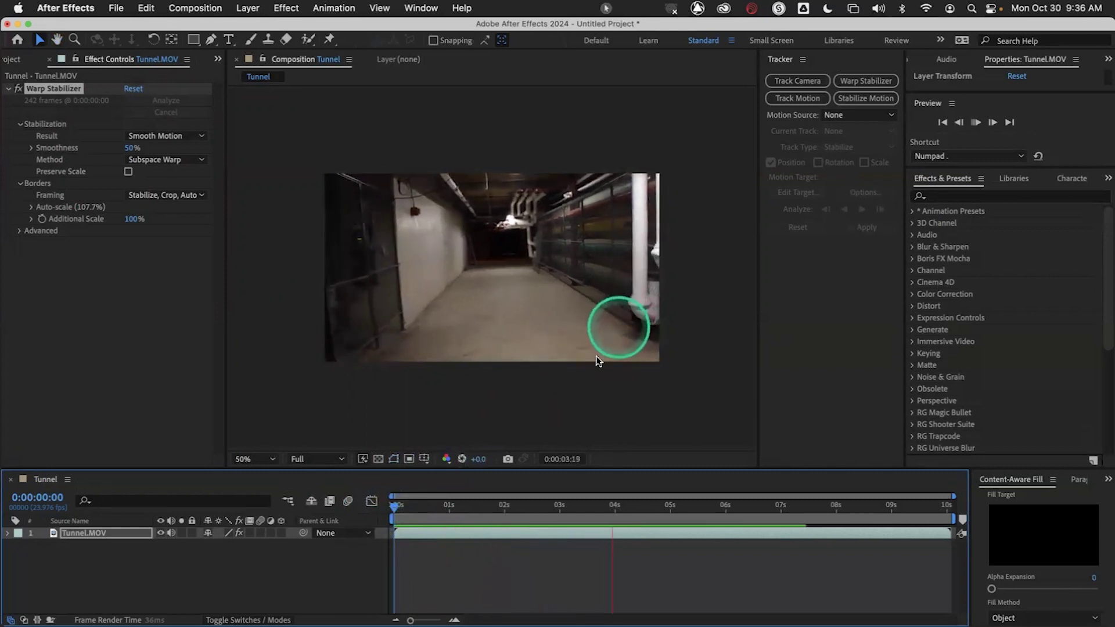
{"action": "scroll", "coordinate": [497, 399], "scroll_direction": "up", "scroll_amount": 1}
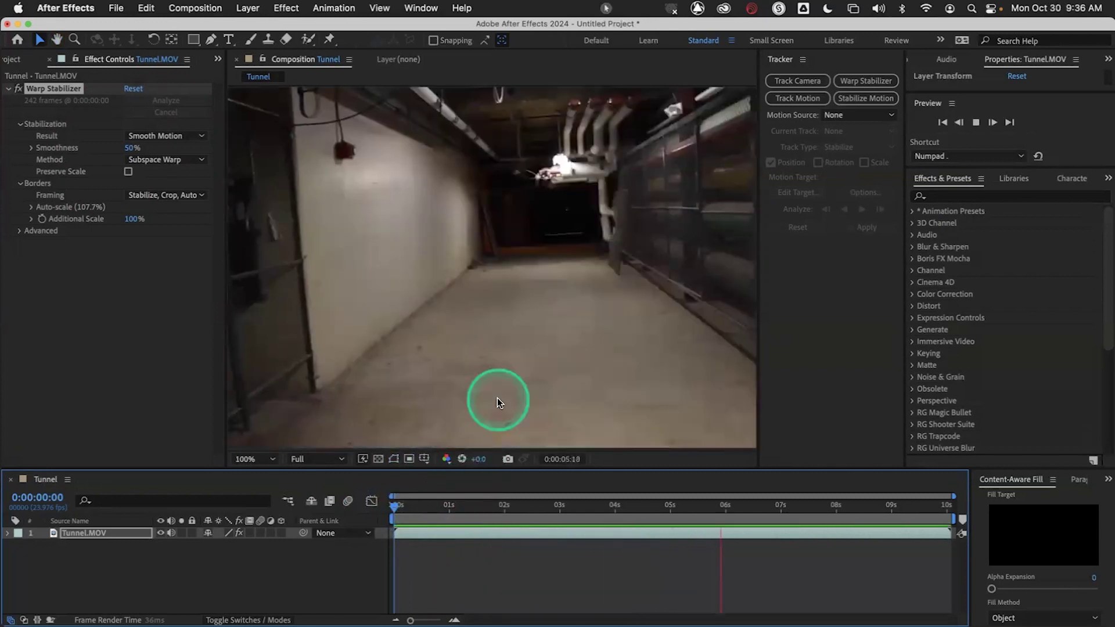
{"action": "left_click_drag", "start_coordinate": [430, 511], "coordinate": [393, 507]}
{"action": "left_click_drag", "start_coordinate": [760, 335], "coordinate": [863, 336]}
{"action": "key", "text": "space"}
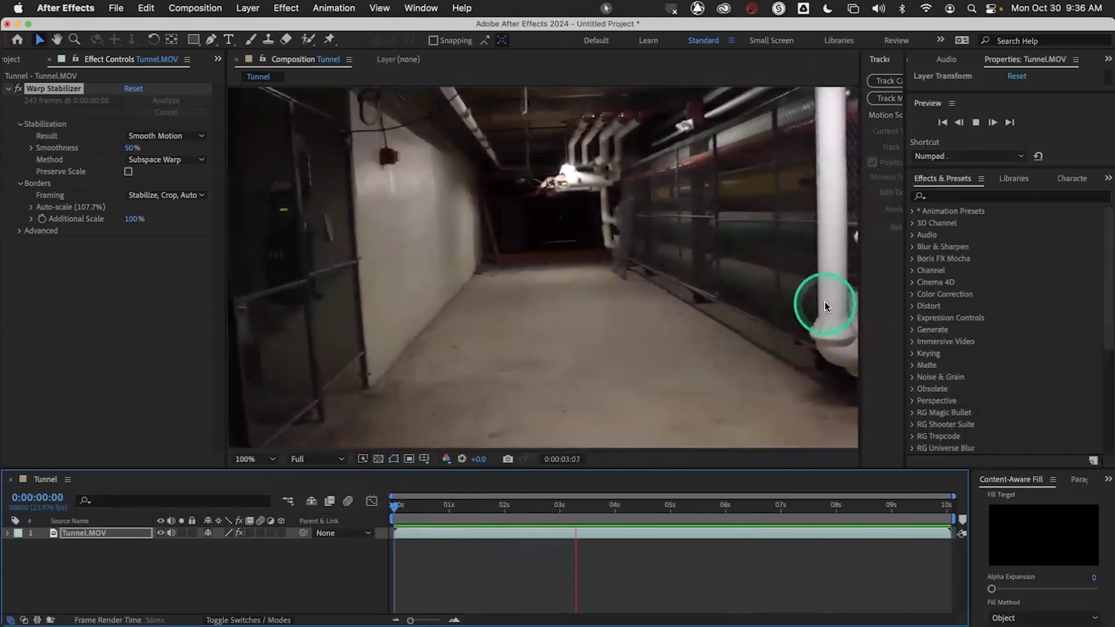
{"action": "key", "text": "space"}
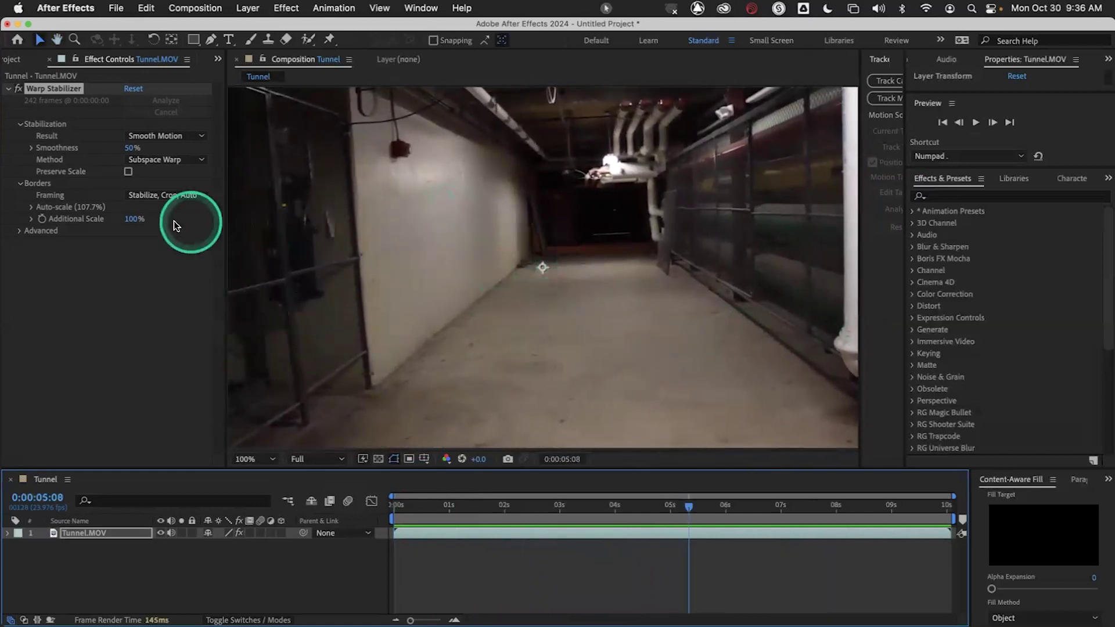
Set the Warp Stabilizer method to Perspective and preview the clip from the start.
{"action": "left_click", "coordinate": [155, 158]}
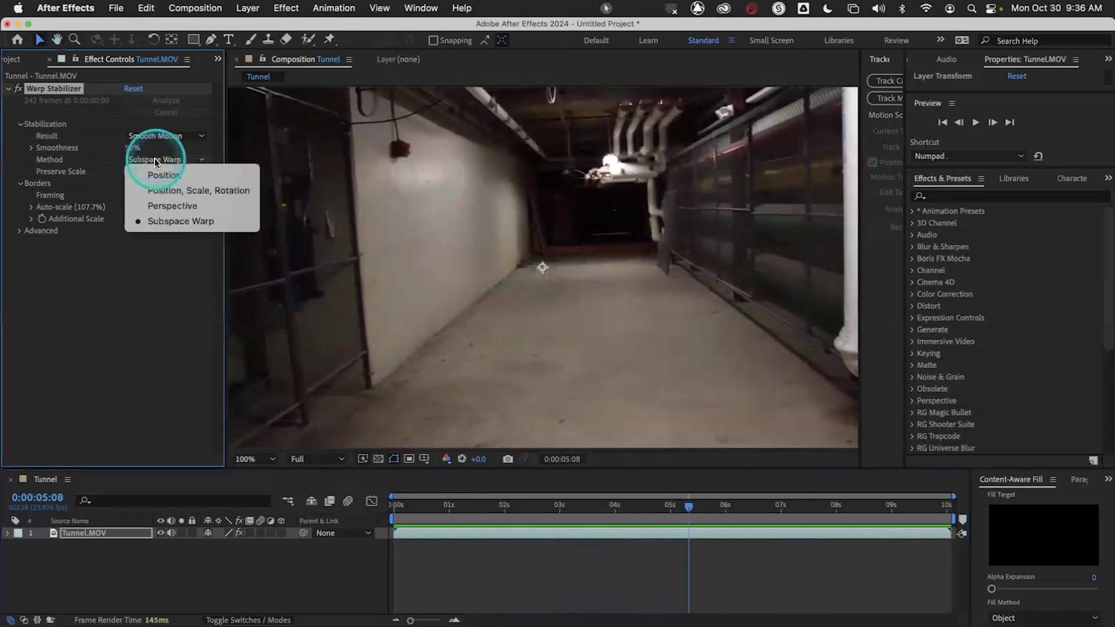
{"action": "left_click", "coordinate": [158, 206]}
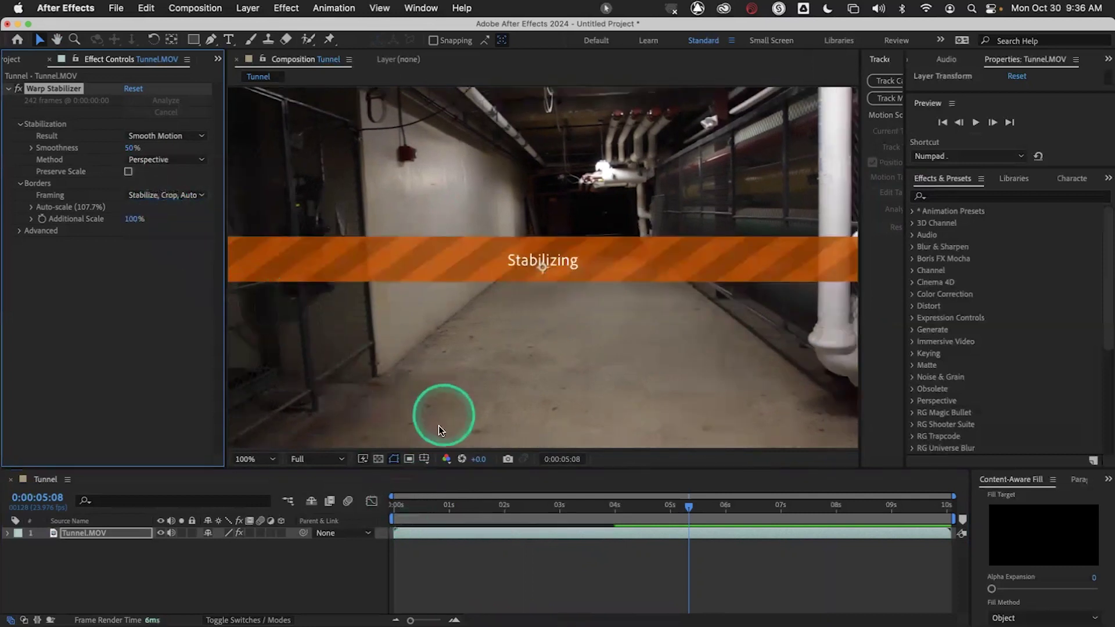
{"action": "left_click_drag", "start_coordinate": [423, 509], "coordinate": [364, 505]}
{"action": "key", "text": "space"}
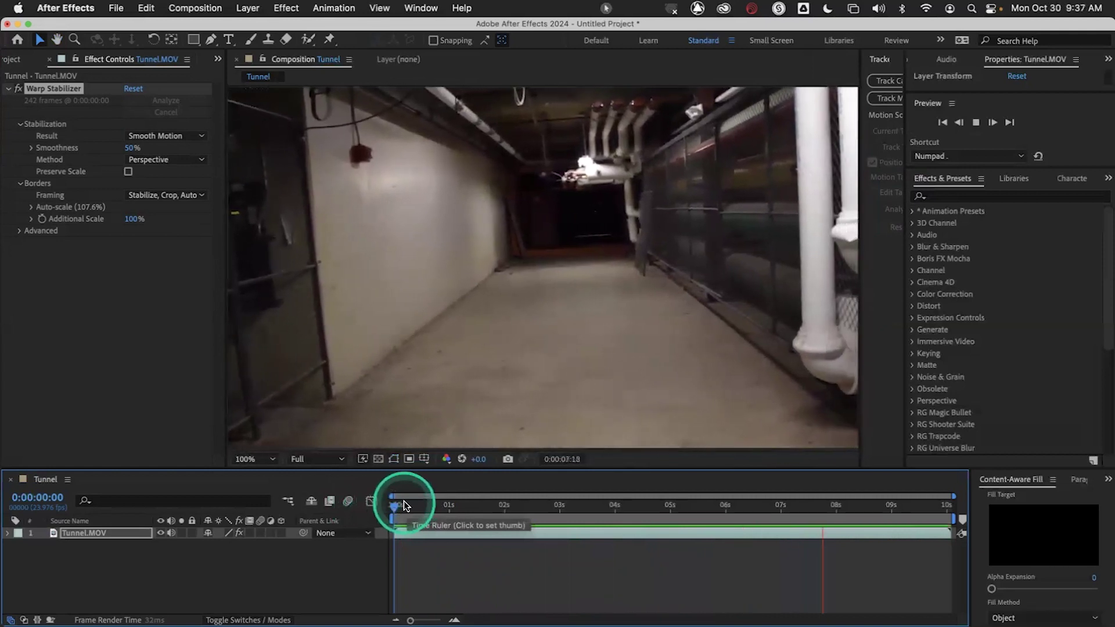
{"action": "left_click", "coordinate": [420, 505]}
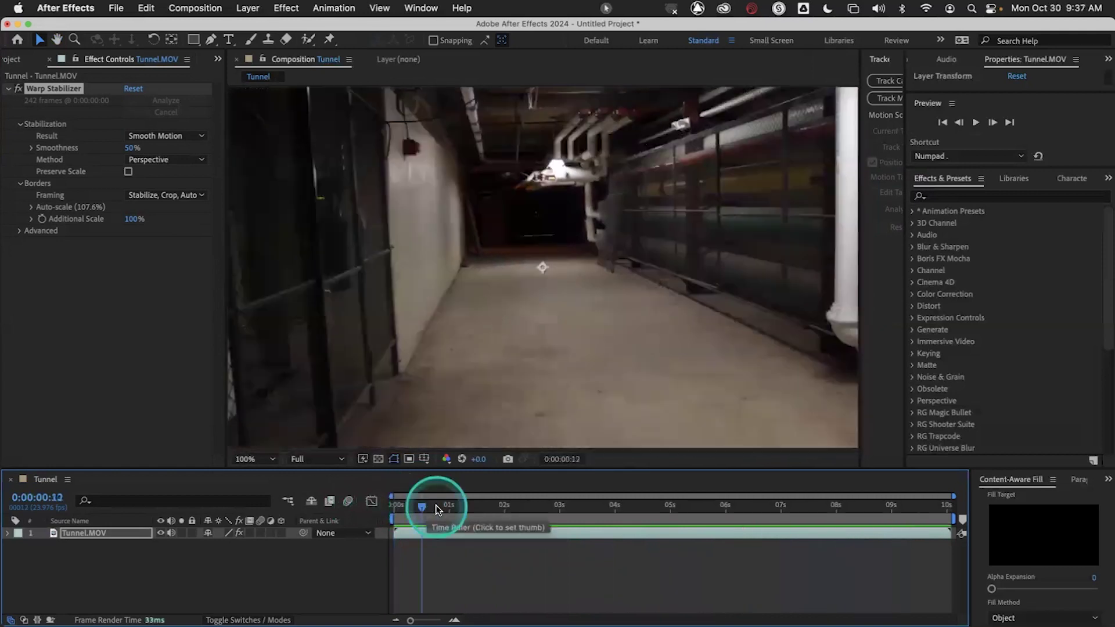
Pre-compose the stabilized Tunnel.MOV layer, moving all attributes into the new composition, and show the project's items.
{"action": "left_click", "coordinate": [110, 532]}
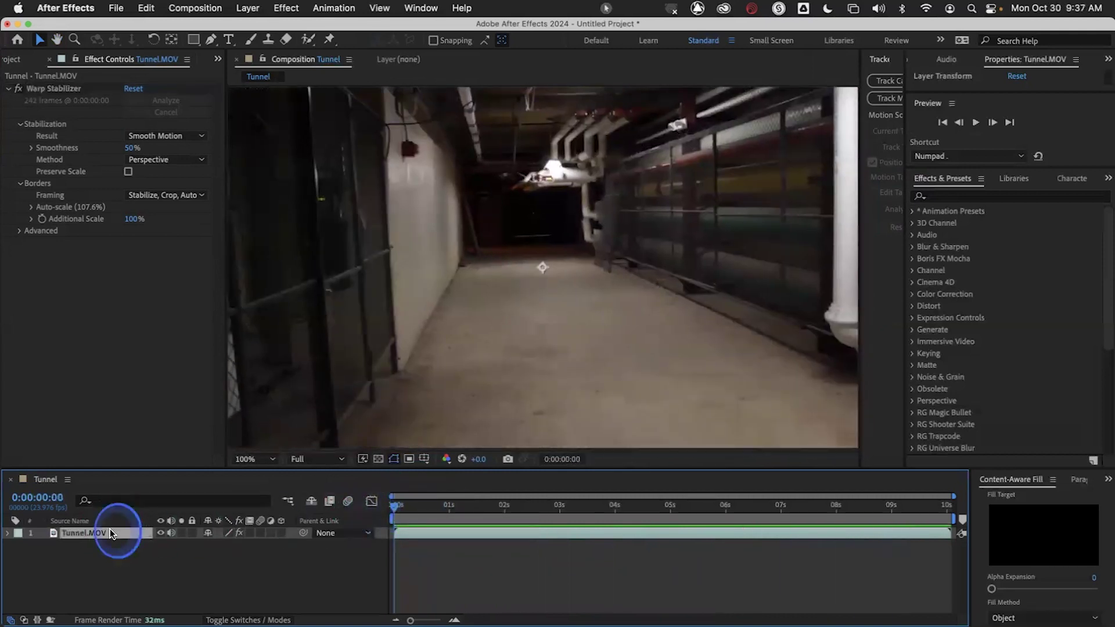
{"action": "left_click", "coordinate": [248, 7]}
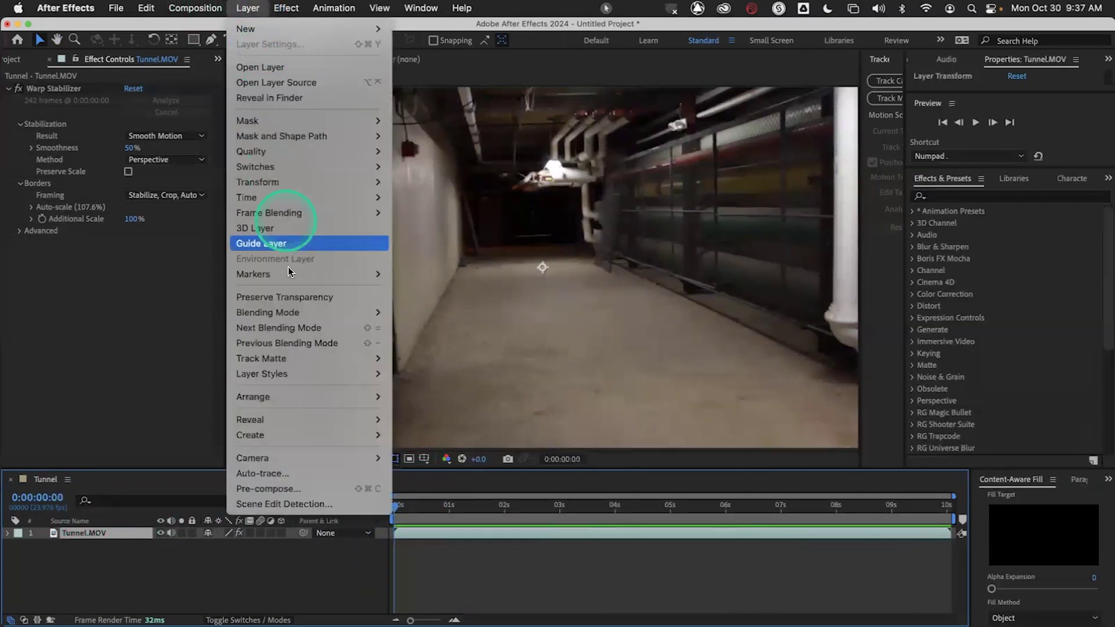
{"action": "left_click", "coordinate": [364, 489]}
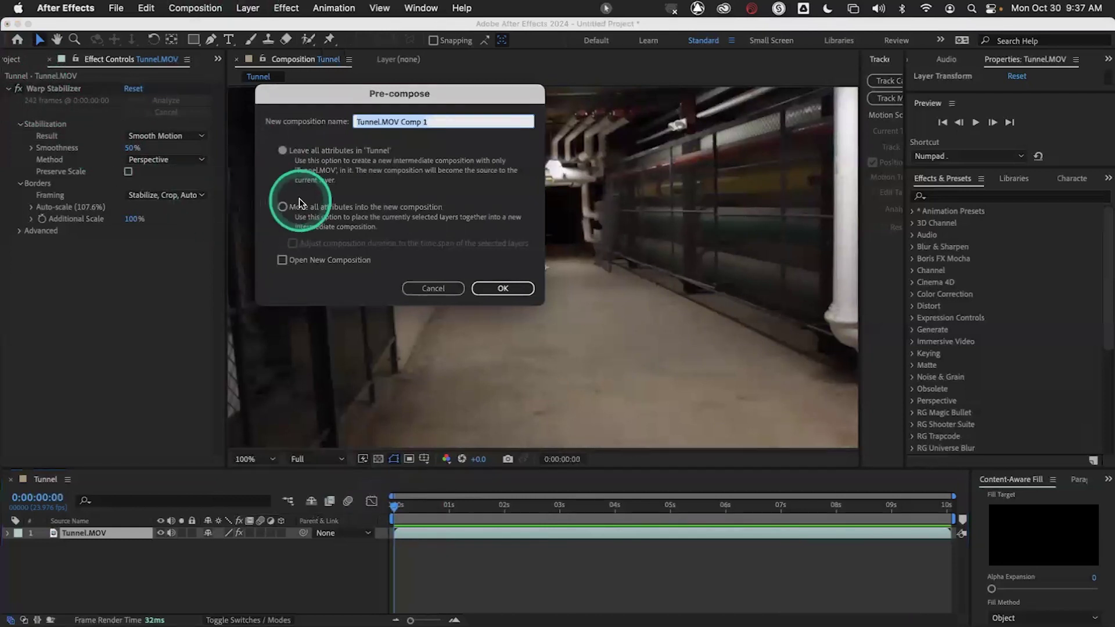
{"action": "left_click", "coordinate": [282, 206]}
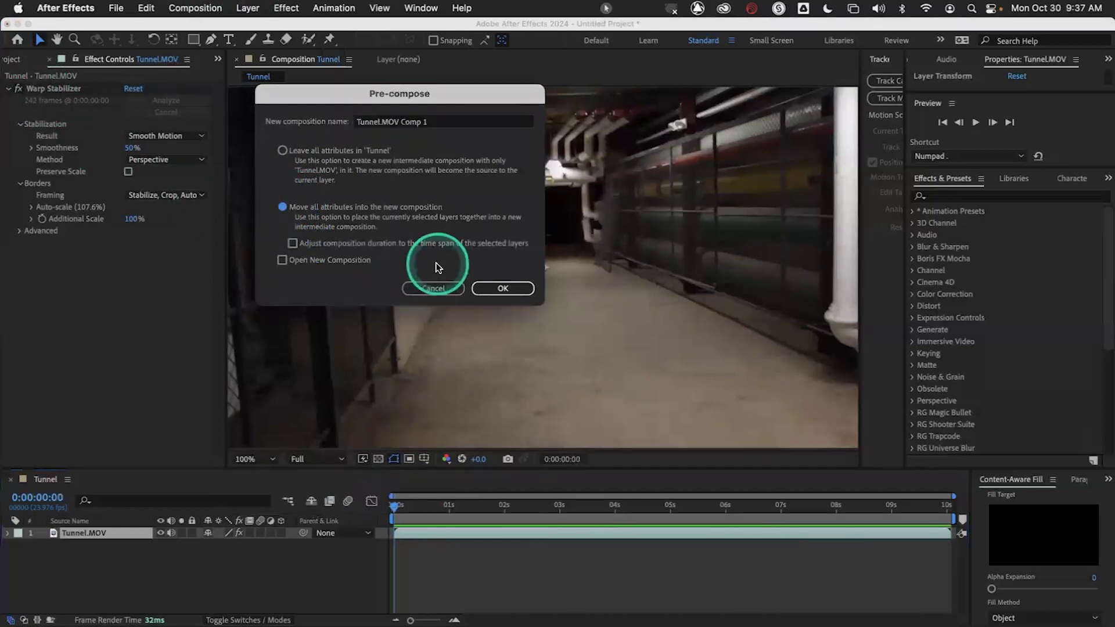
{"action": "left_click", "coordinate": [510, 288]}
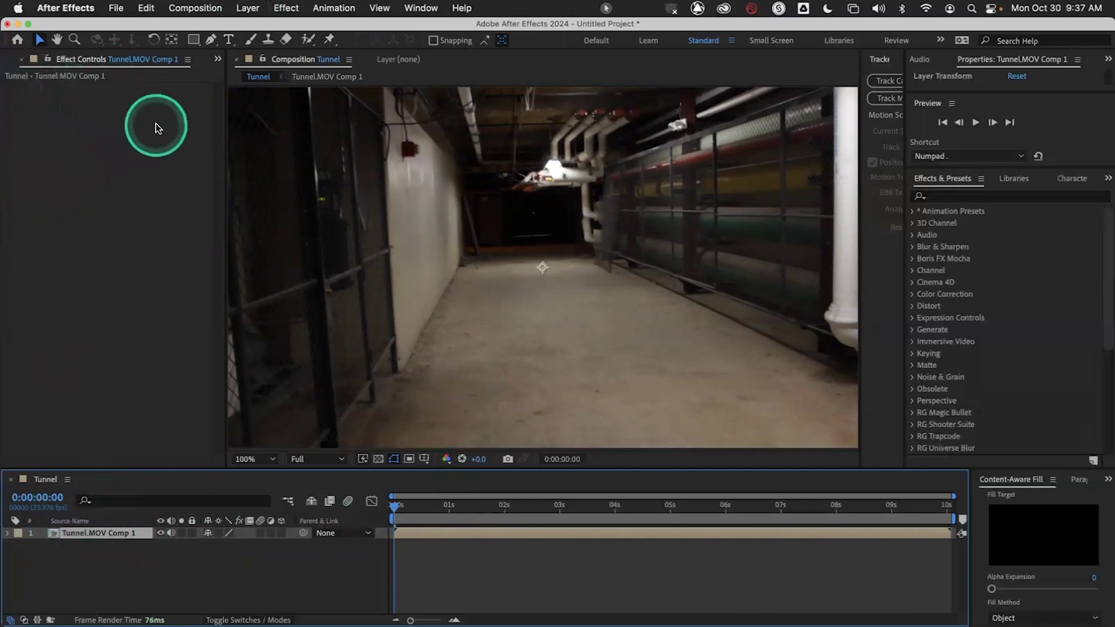
{"action": "left_click", "coordinate": [7, 60]}
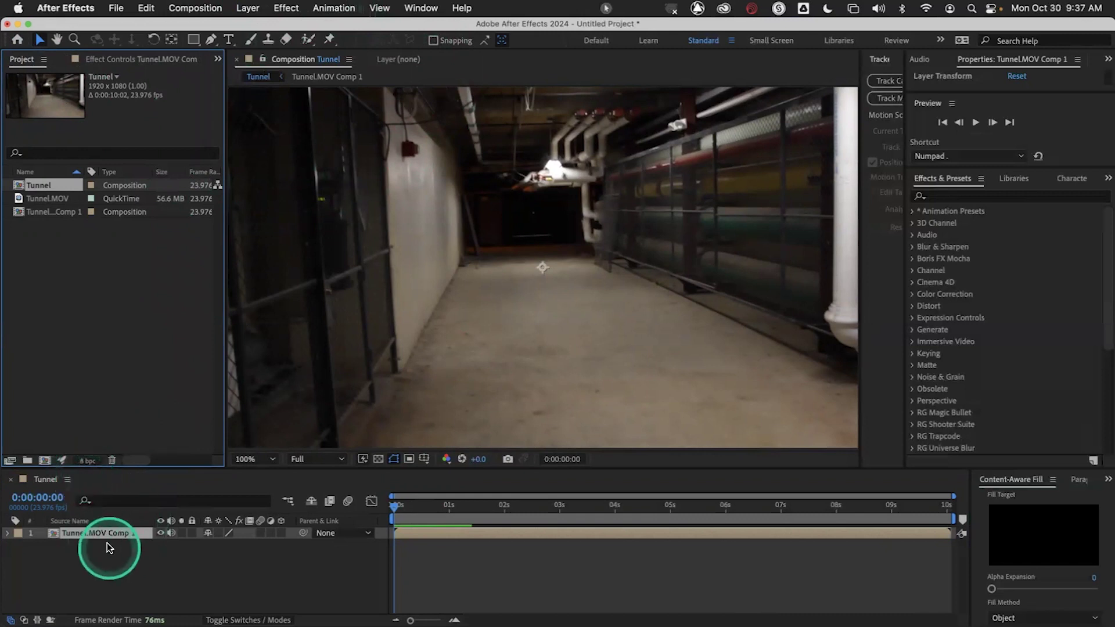
Run Track Camera on the pre-composed tunnel layer and create a camera from the 3D Camera Tracker solve.
{"action": "left_click", "coordinate": [352, 12]}
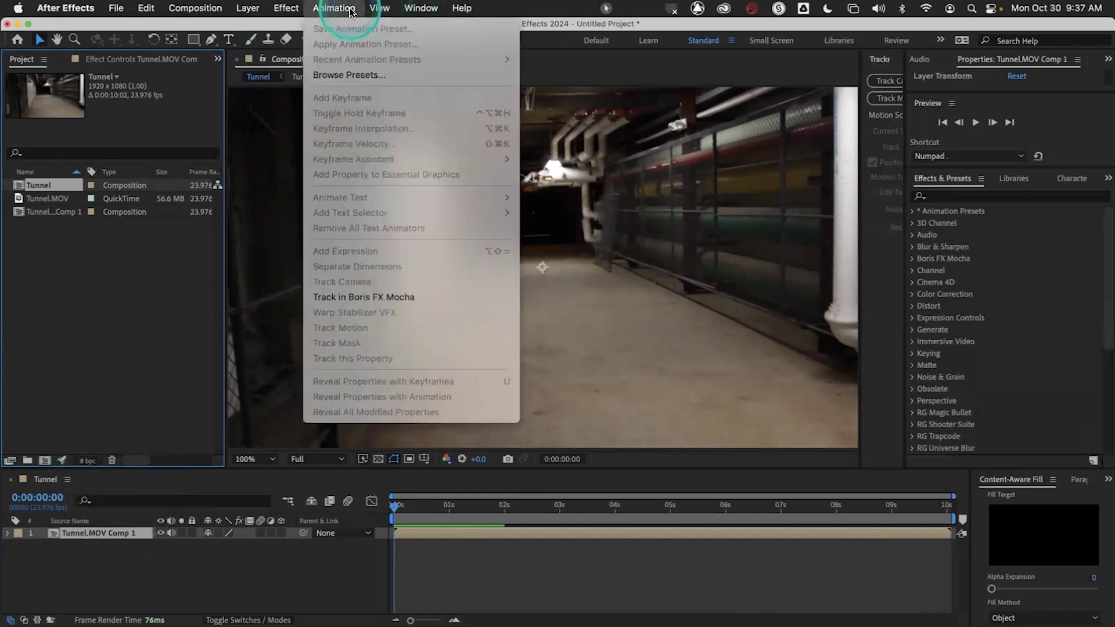
{"action": "left_click", "coordinate": [131, 572]}
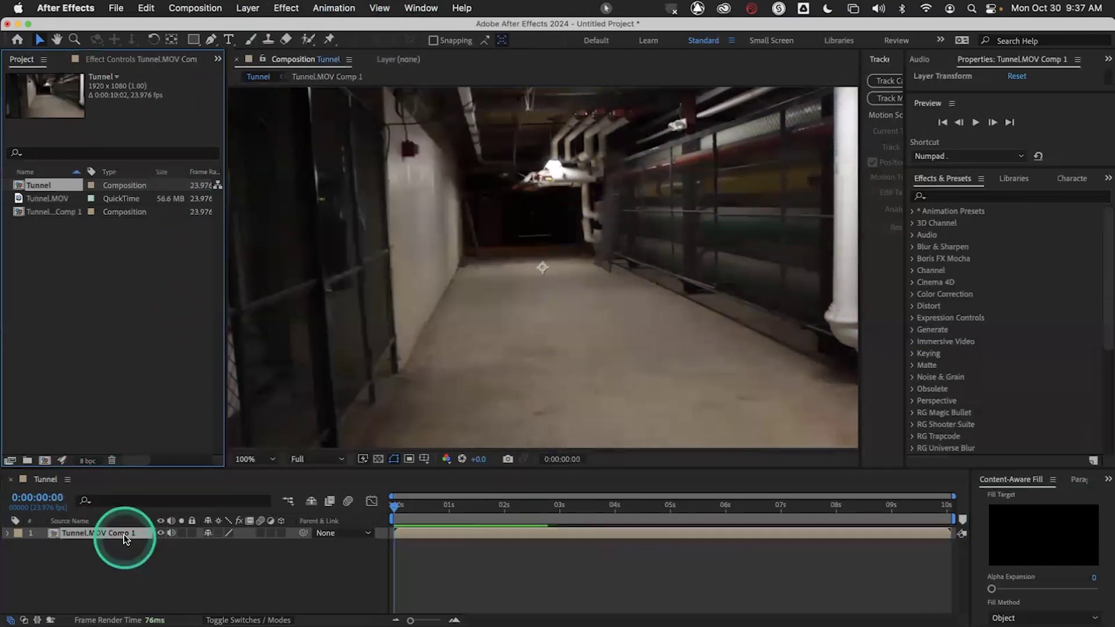
{"action": "left_click", "coordinate": [334, 8]}
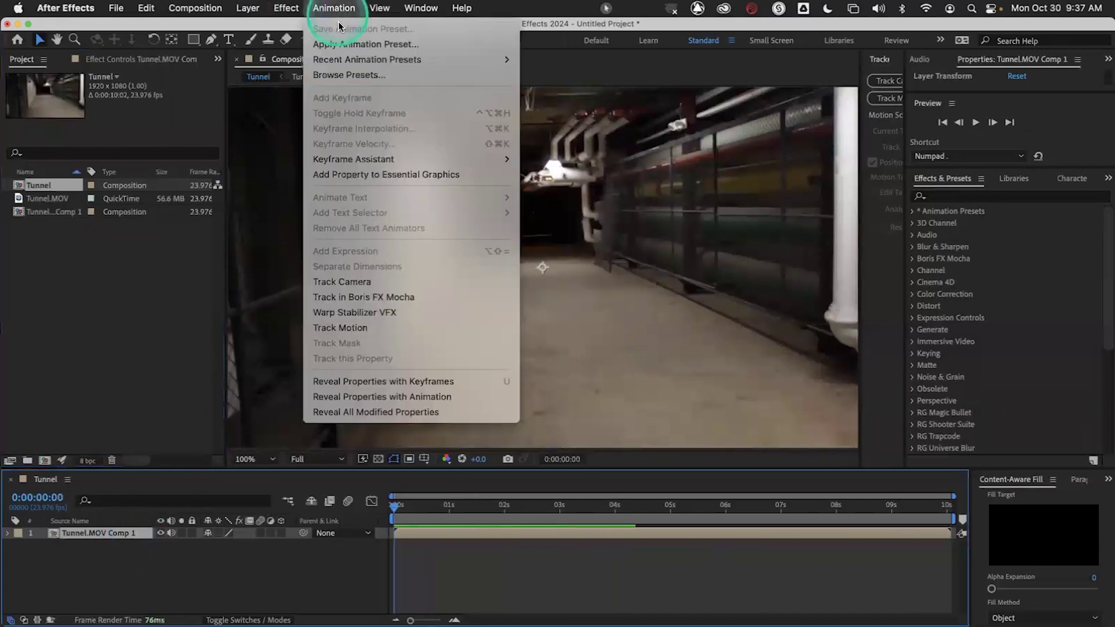
{"action": "left_click", "coordinate": [131, 536]}
{"action": "right_click", "coordinate": [128, 534]}
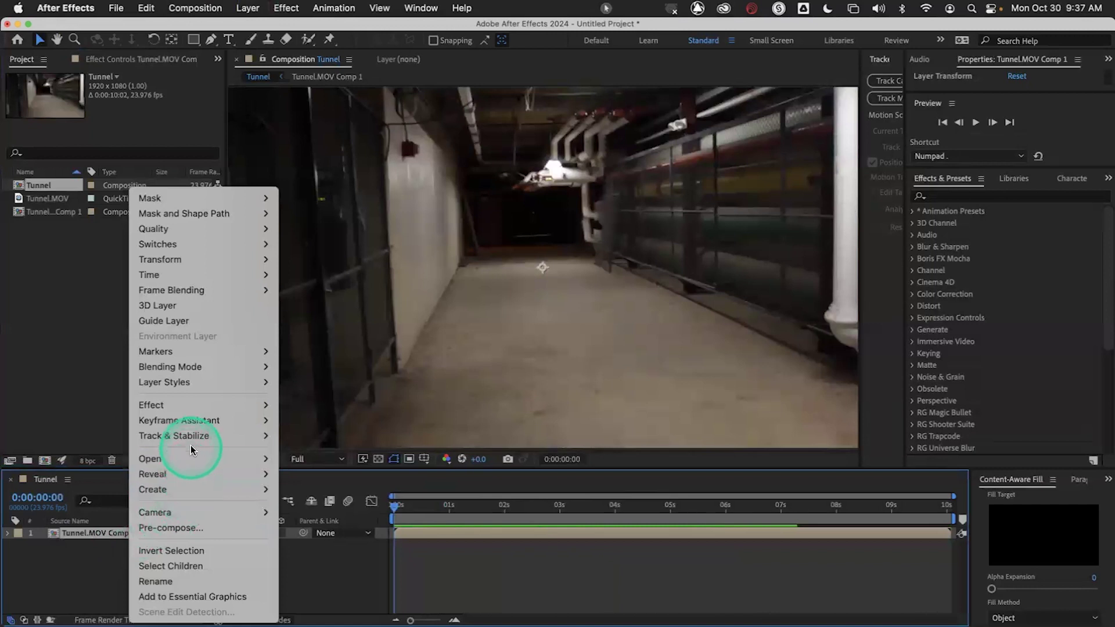
{"action": "mouse_move", "coordinate": [192, 436]}
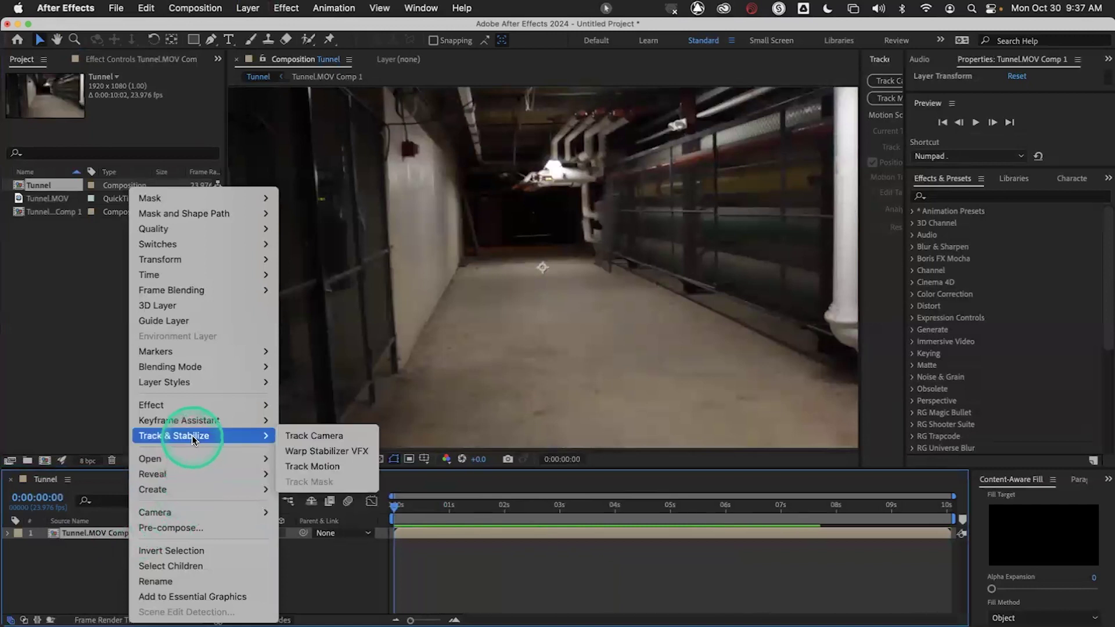
{"action": "left_click", "coordinate": [301, 439]}
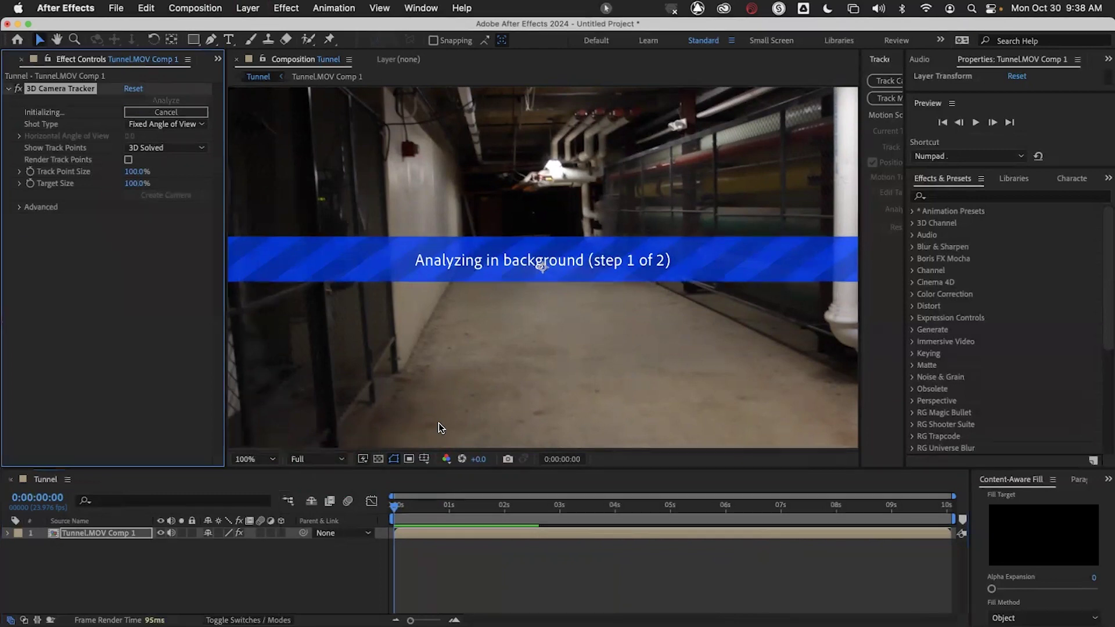
{"action": "left_click", "coordinate": [438, 424]}
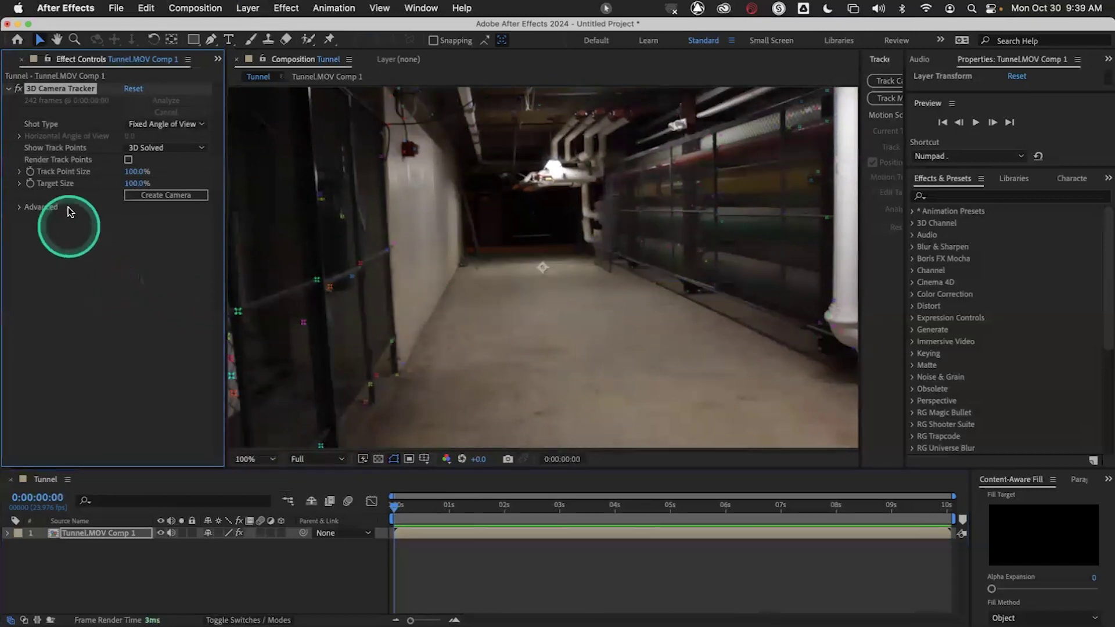
{"action": "left_click", "coordinate": [159, 196]}
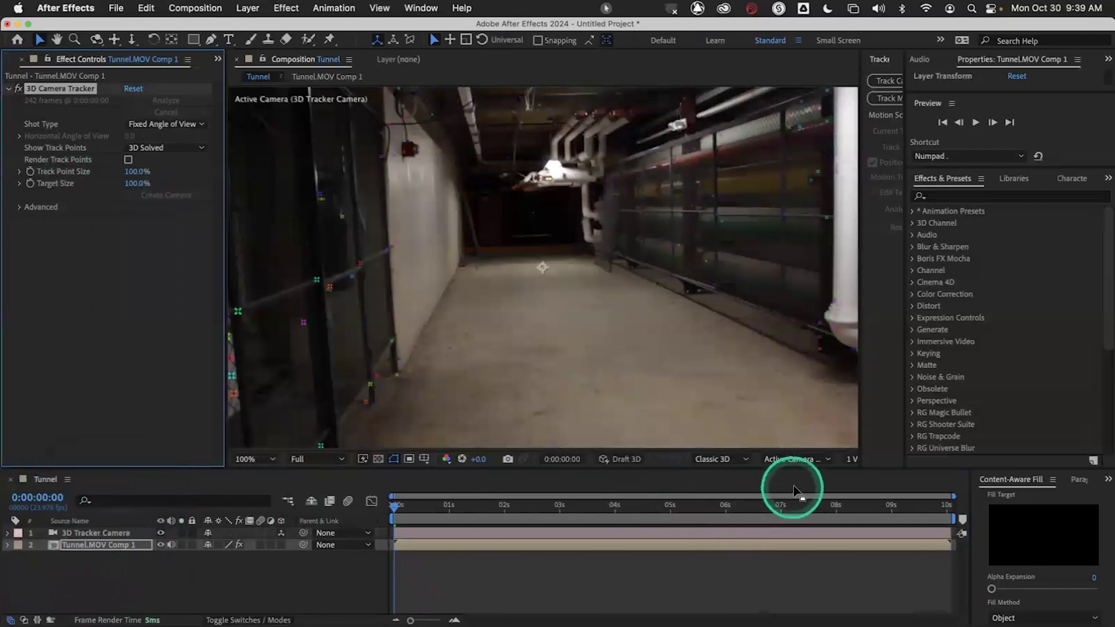
View the tunnel composition from the Top, select the 3D Tracker Camera, and scrub the timeline to examine its path.
{"action": "left_click", "coordinate": [815, 460]}
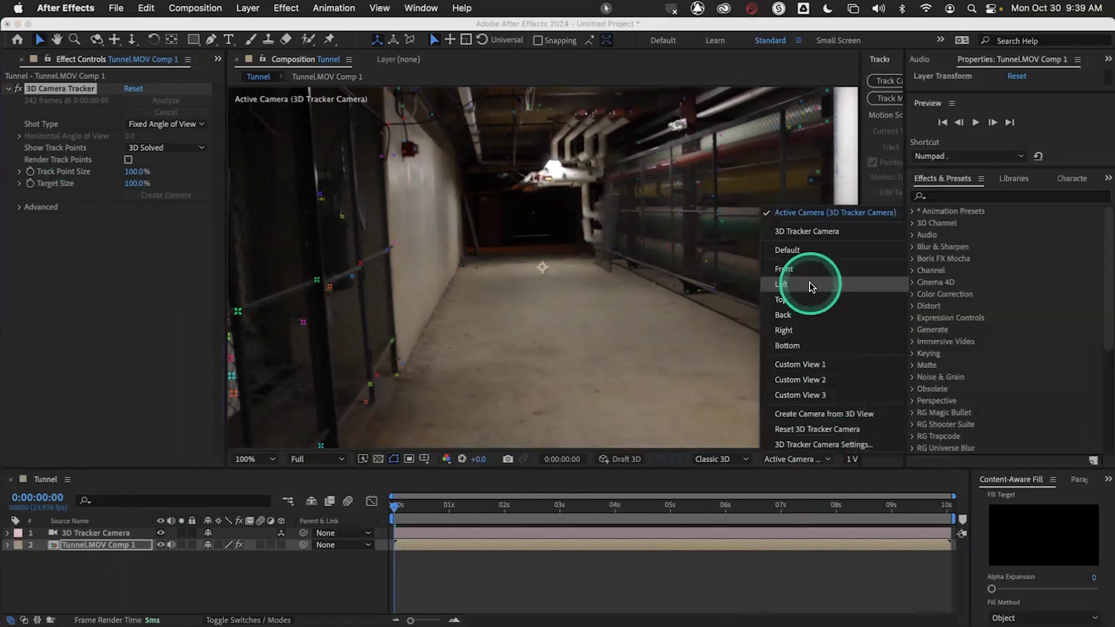
{"action": "left_click", "coordinate": [802, 299]}
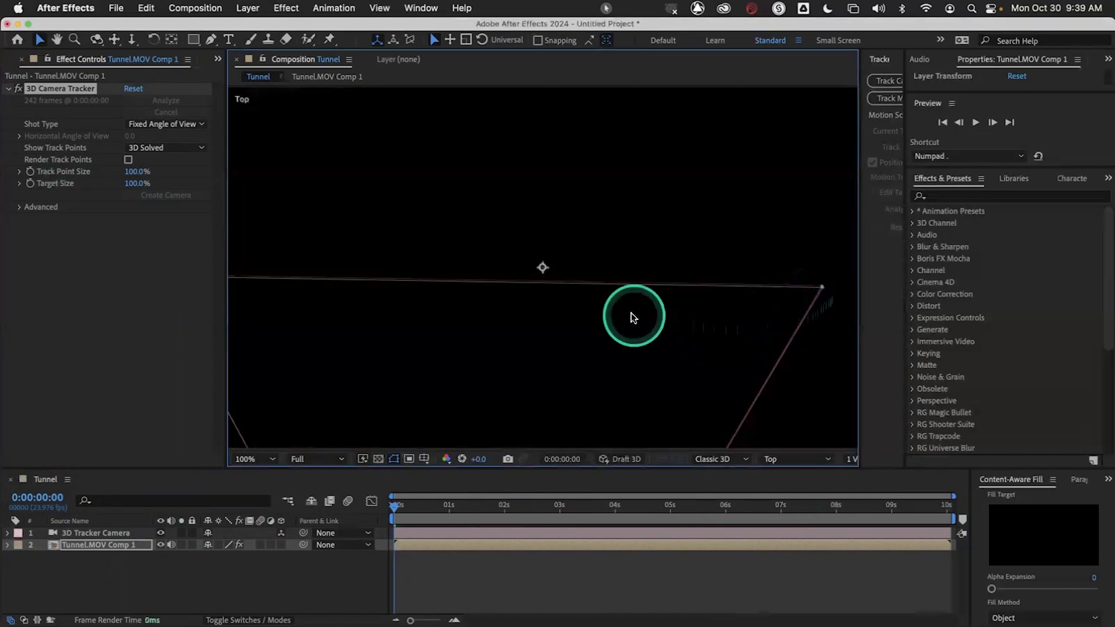
{"action": "scroll", "coordinate": [633, 318], "scroll_direction": "down", "scroll_amount": 2}
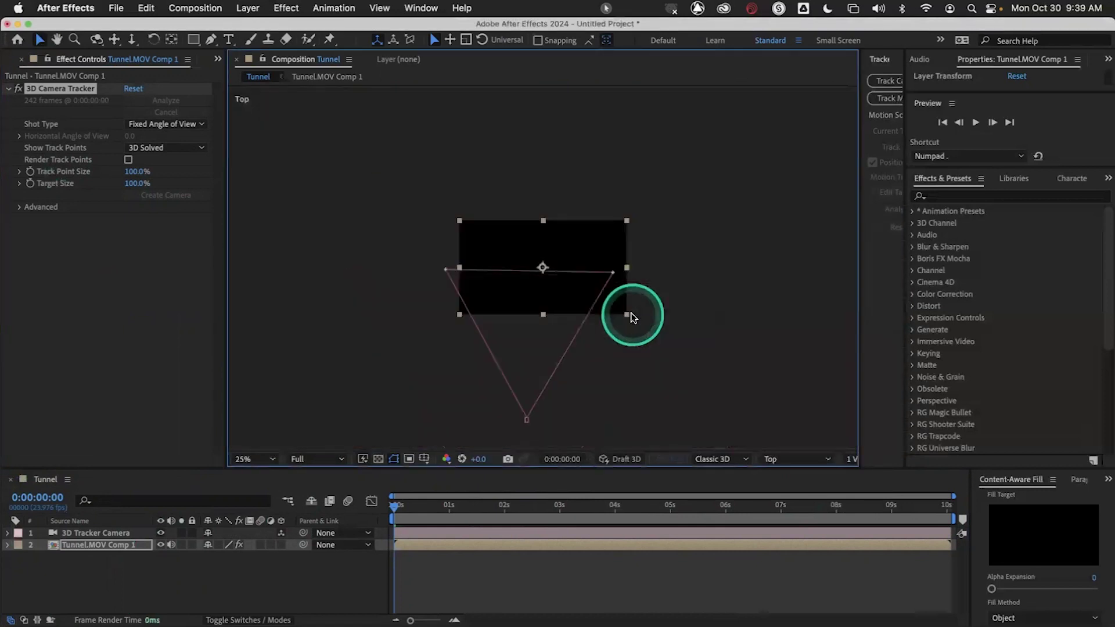
{"action": "left_click", "coordinate": [93, 534]}
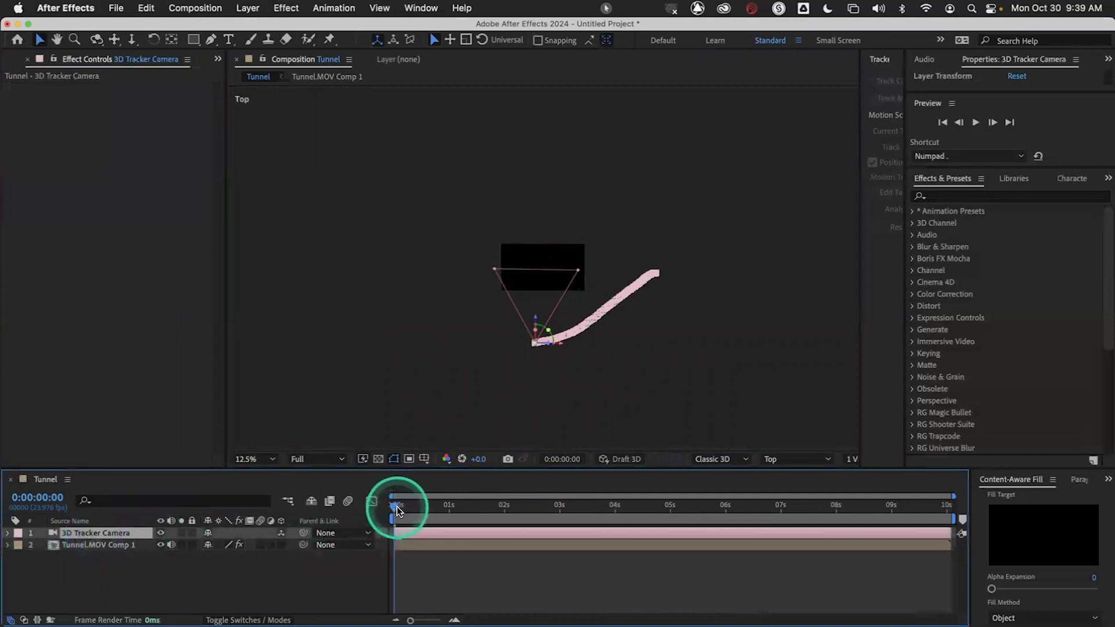
{"action": "mouse_move", "coordinate": [395, 510]}
{"action": "left_mouse_down"}
{"action": "mouse_move", "coordinate": [786, 511]}
{"action": "mouse_move", "coordinate": [409, 500]}
{"action": "mouse_move", "coordinate": [778, 498]}
{"action": "mouse_move", "coordinate": [374, 504]}
{"action": "left_mouse_up"}
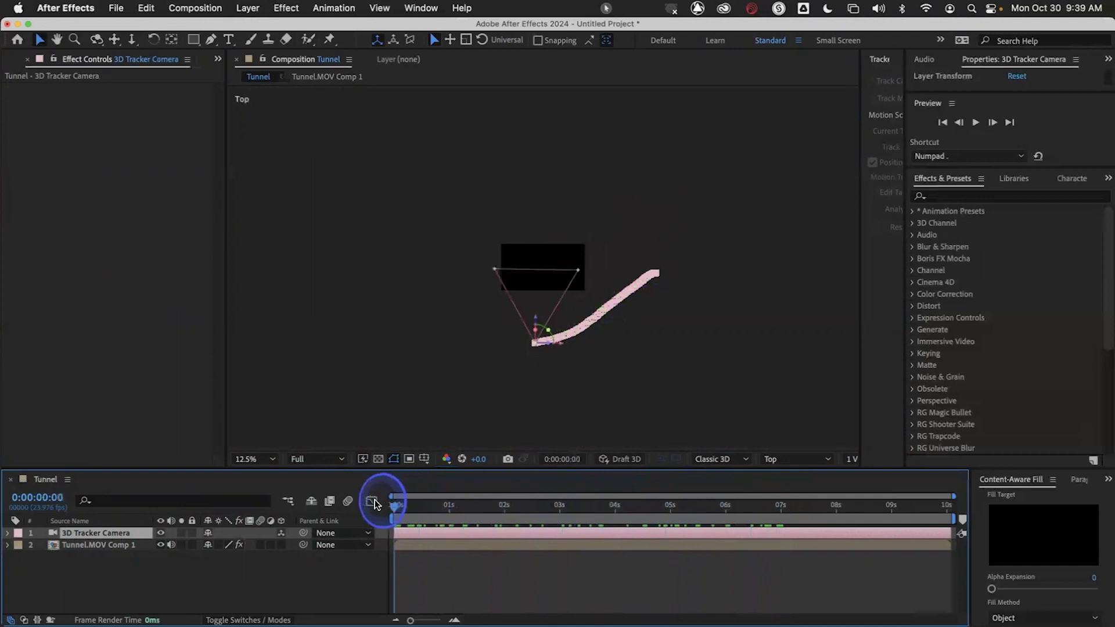
Show the Top and Active Camera views side by side and scrub the timeline to compare the tracked camera's motion with the footage.
{"action": "left_click", "coordinate": [851, 460]}
{"action": "left_click", "coordinate": [870, 488]}
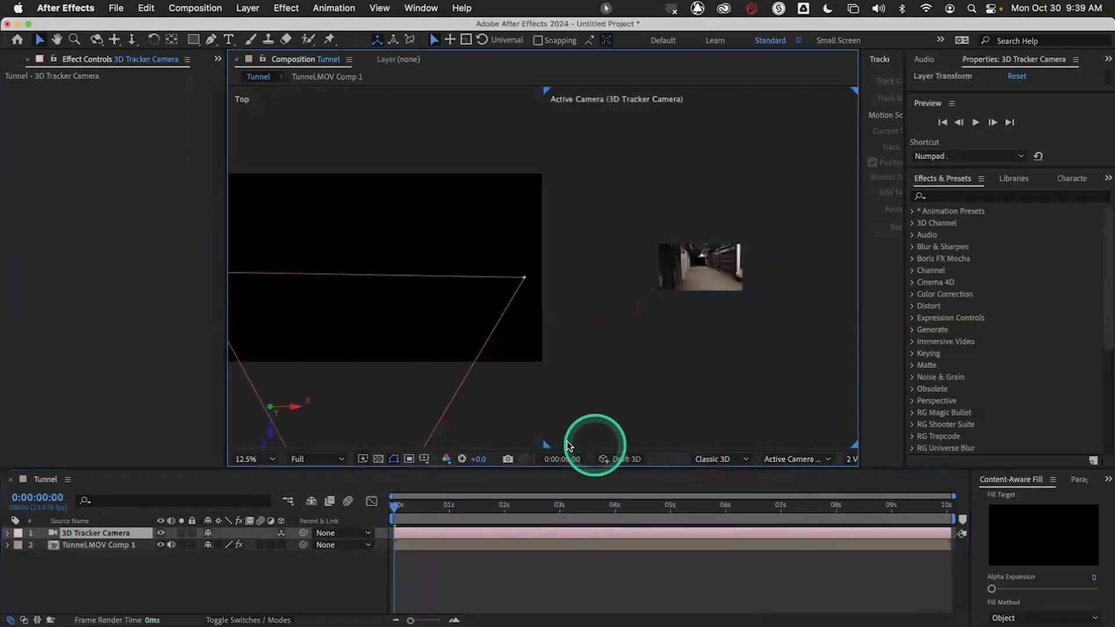
{"action": "scroll", "coordinate": [679, 325], "scroll_direction": "up", "scroll_amount": 4}
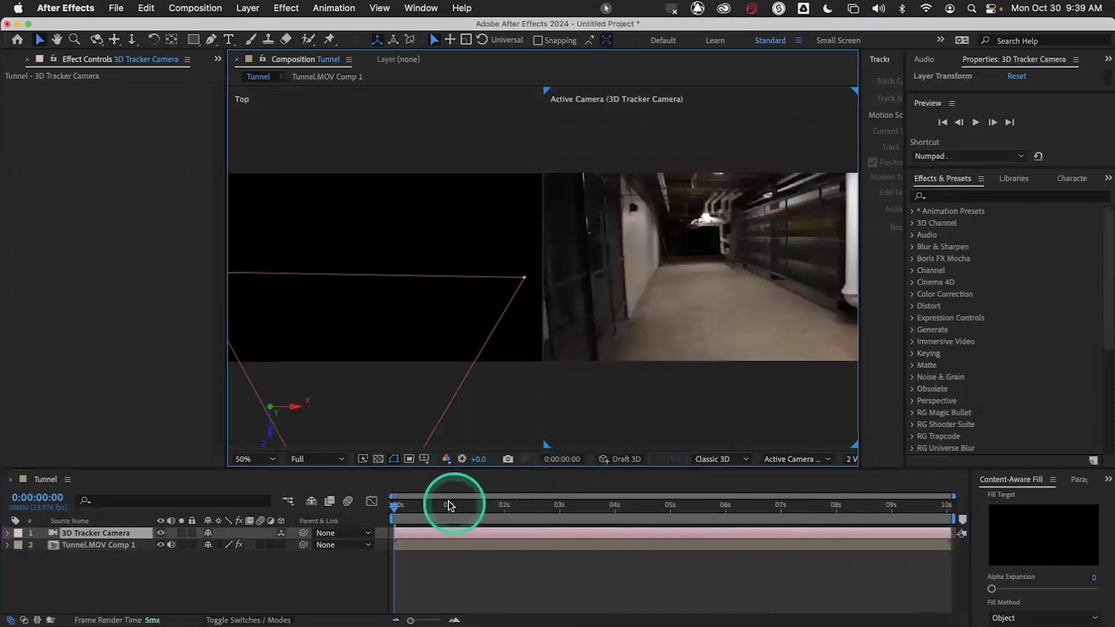
{"action": "left_click_drag", "start_coordinate": [398, 509], "coordinate": [667, 511]}
{"action": "scroll", "coordinate": [447, 380], "scroll_direction": "down", "scroll_amount": 2}
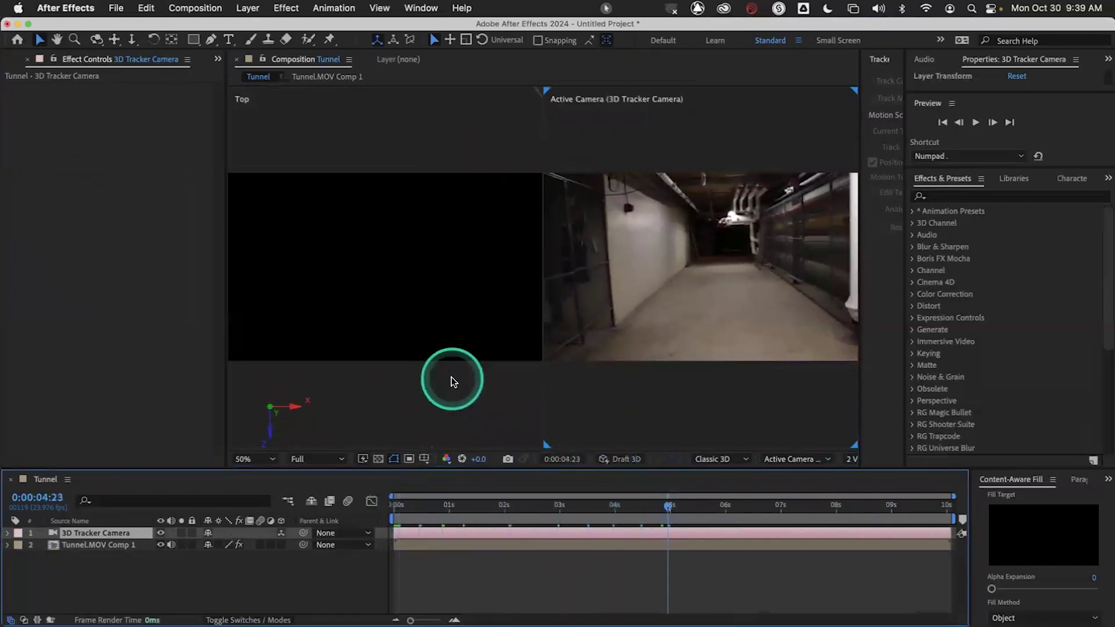
{"action": "scroll", "coordinate": [451, 381], "scroll_direction": "down", "scroll_amount": 1}
{"action": "left_click_drag", "start_coordinate": [443, 507], "coordinate": [394, 494]}
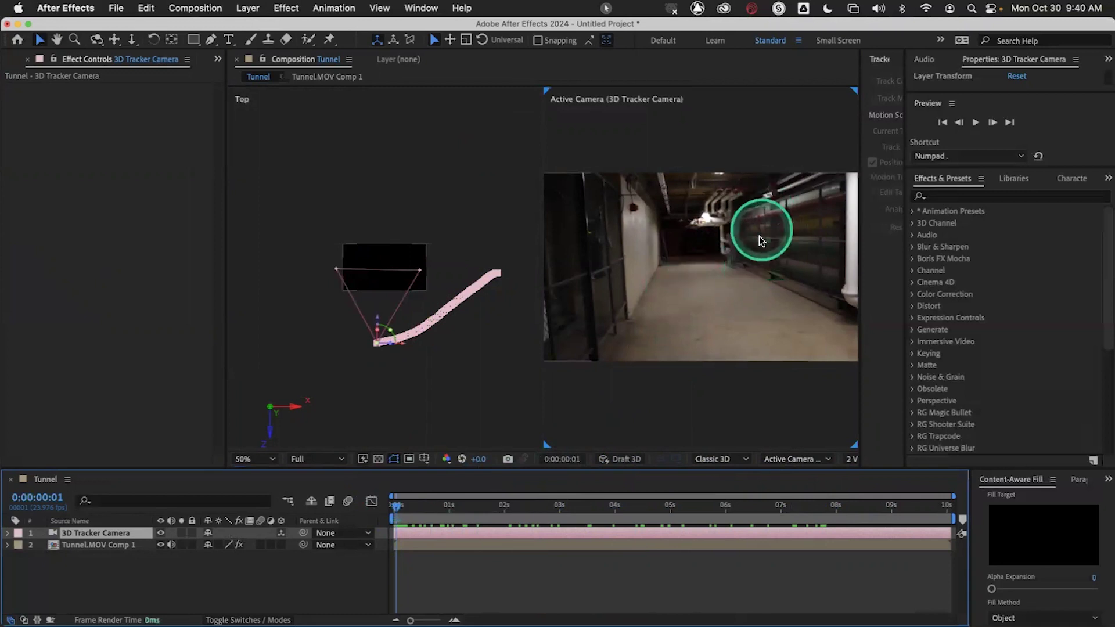
{"action": "left_click_drag", "start_coordinate": [456, 505], "coordinate": [560, 508]}
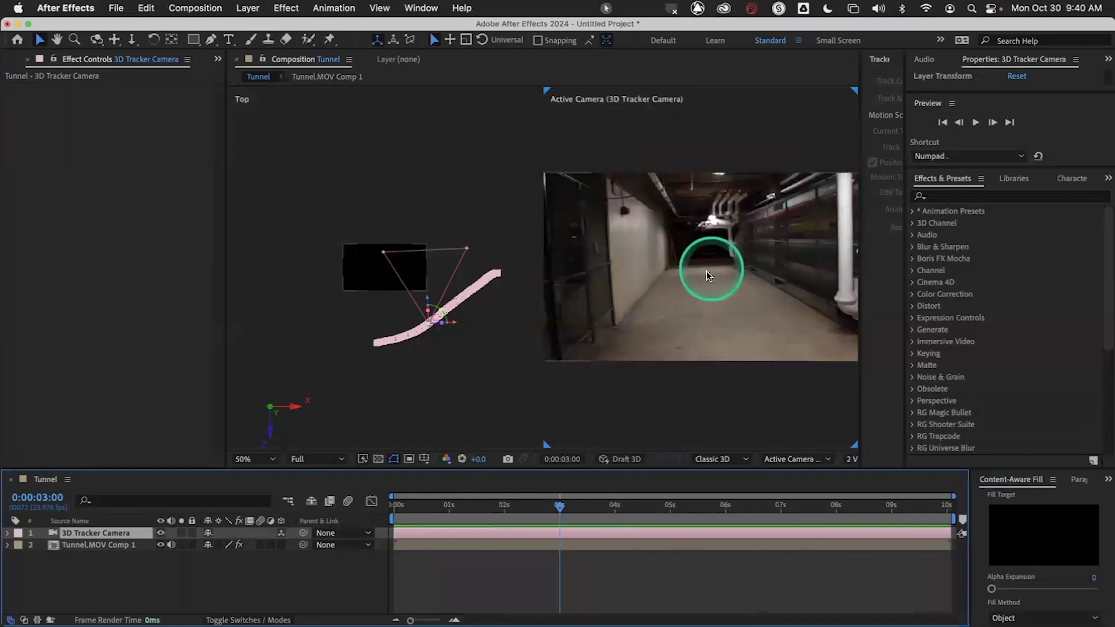
{"action": "left_click_drag", "start_coordinate": [559, 504], "coordinate": [808, 503]}
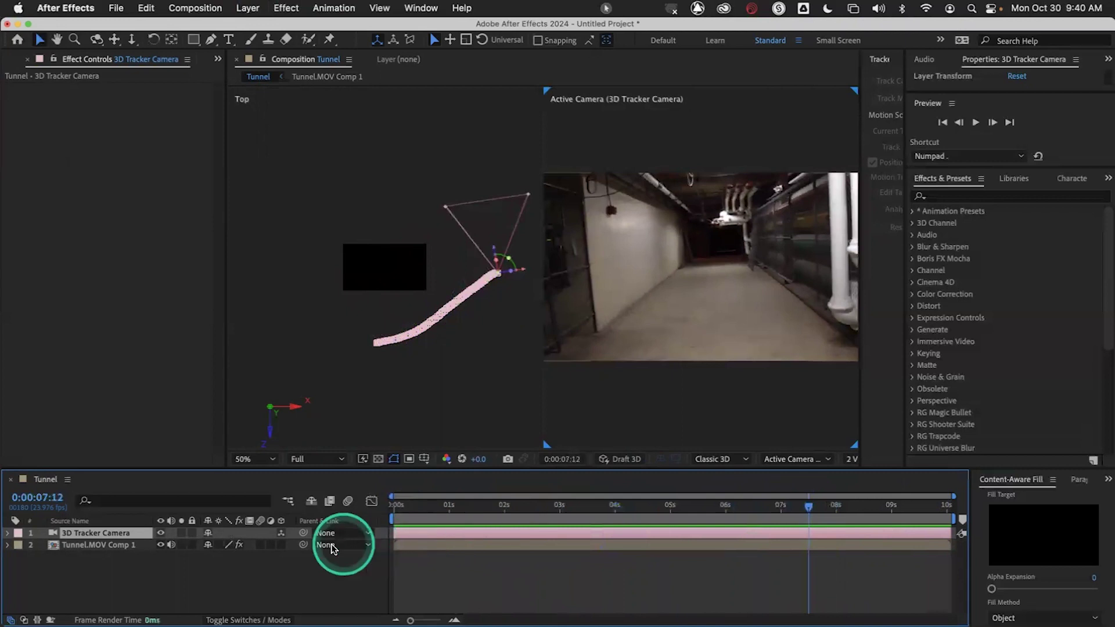
Return to a single Active Camera view at 0:00:01:20 with the Tunnel.MOV Comp 1 layer selected.
{"action": "left_click", "coordinate": [851, 459]}
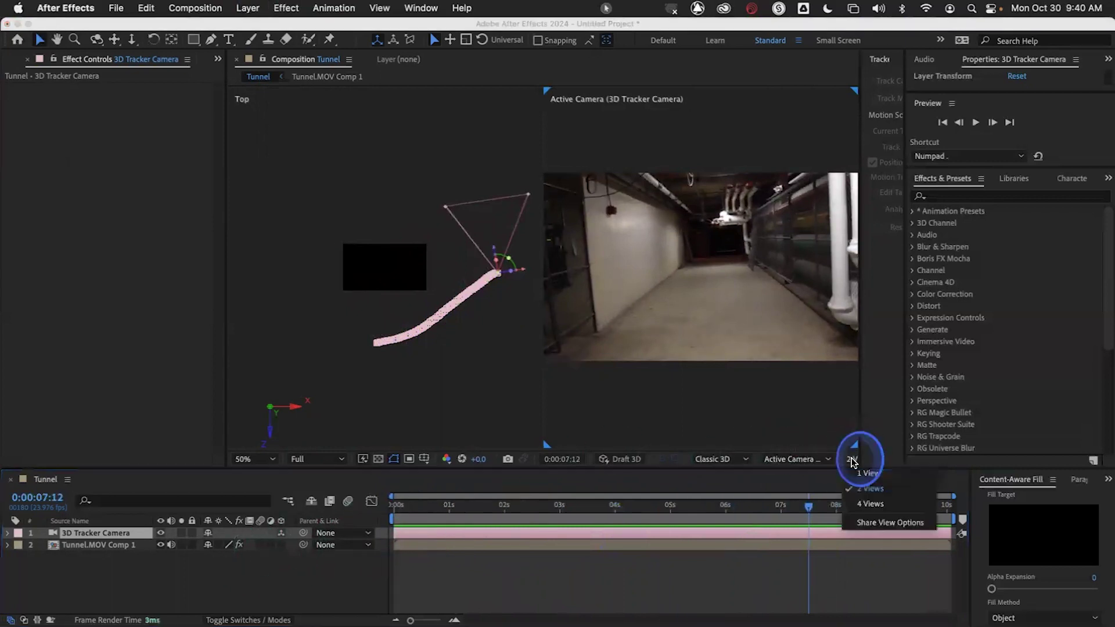
{"action": "left_click", "coordinate": [866, 473]}
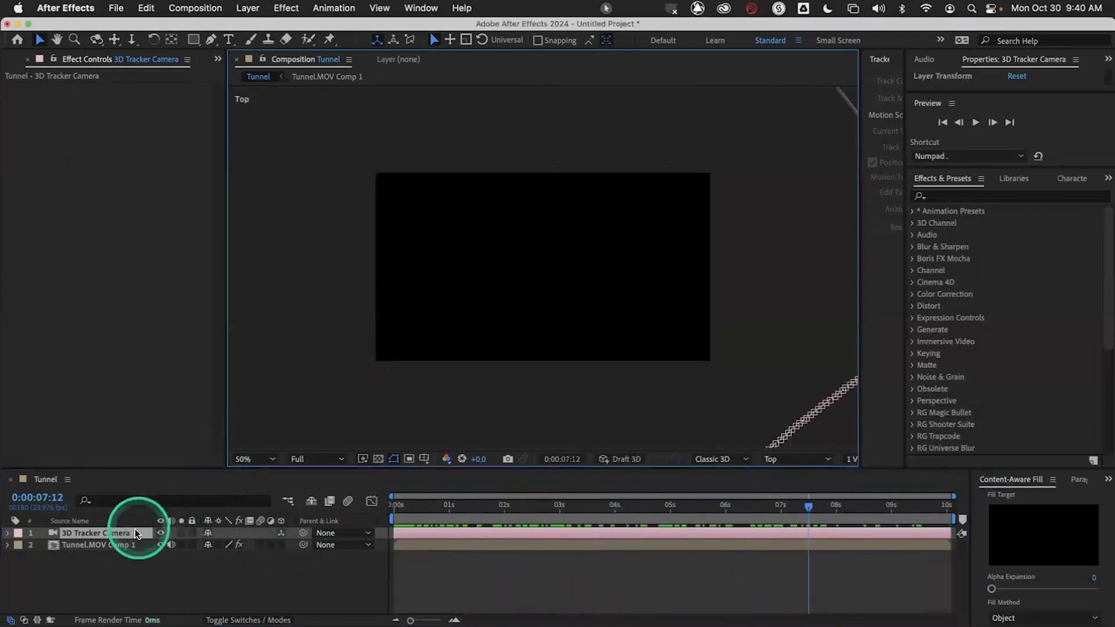
{"action": "left_click", "coordinate": [104, 545]}
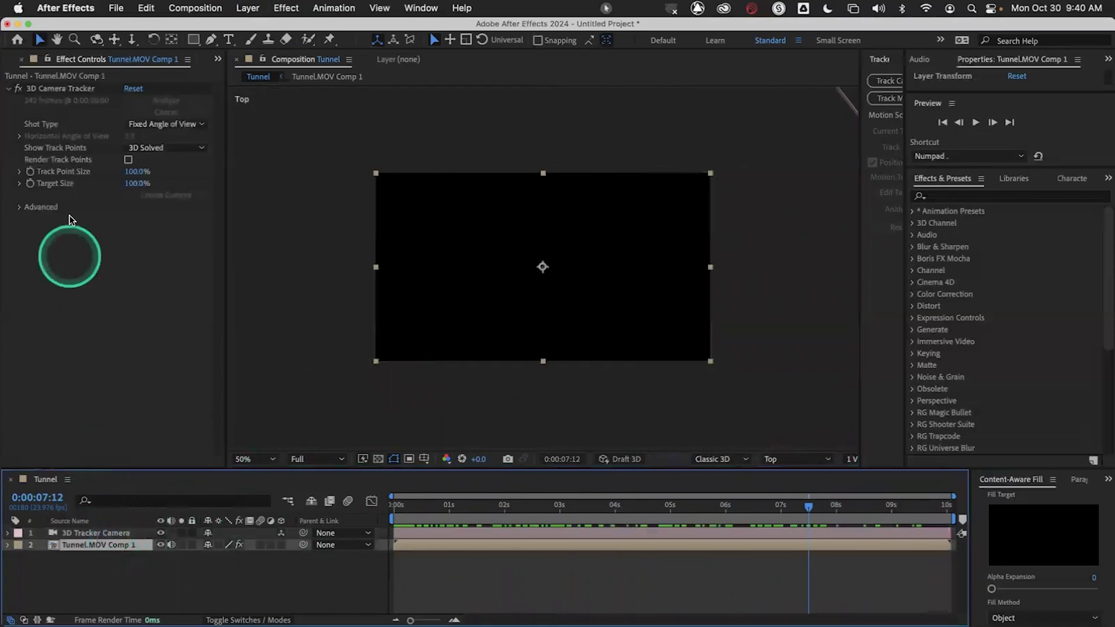
{"action": "left_click", "coordinate": [495, 506]}
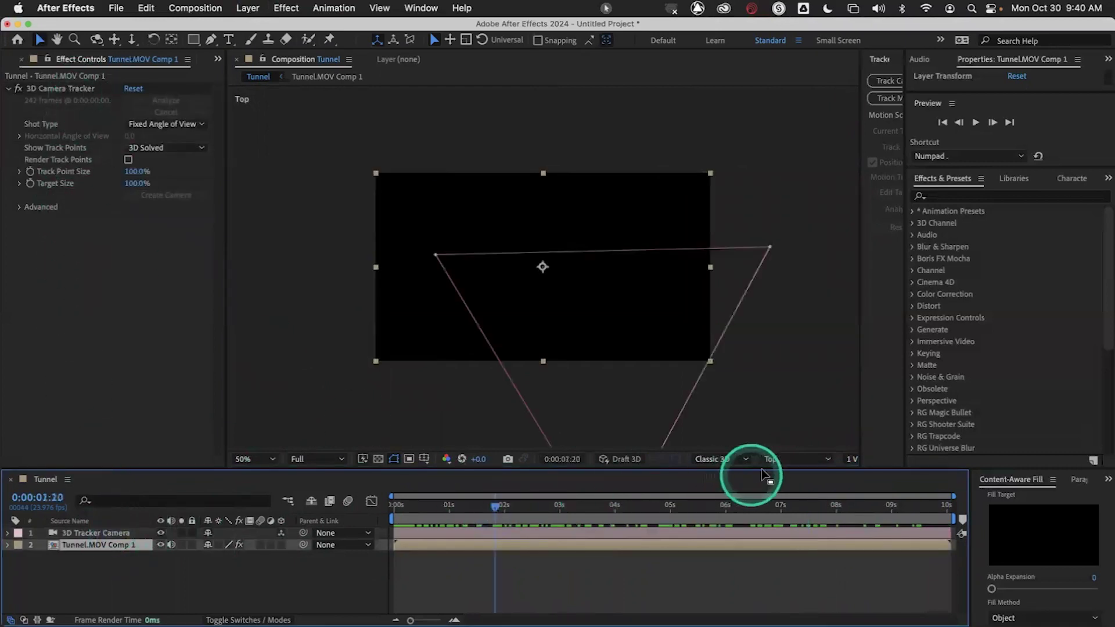
{"action": "left_click", "coordinate": [781, 459]}
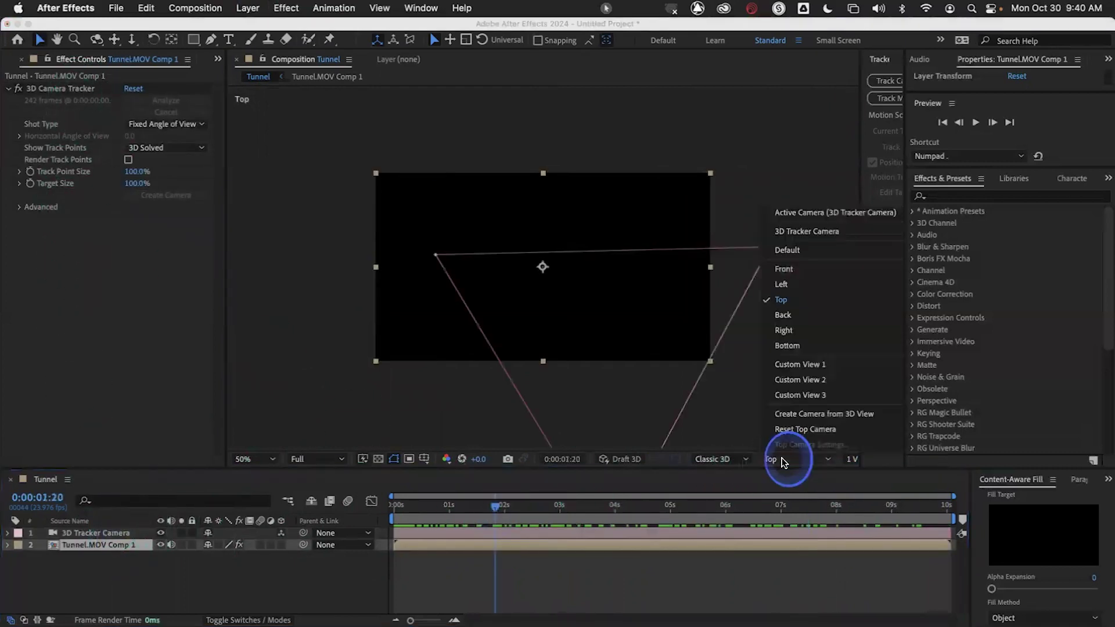
{"action": "left_click", "coordinate": [819, 215]}
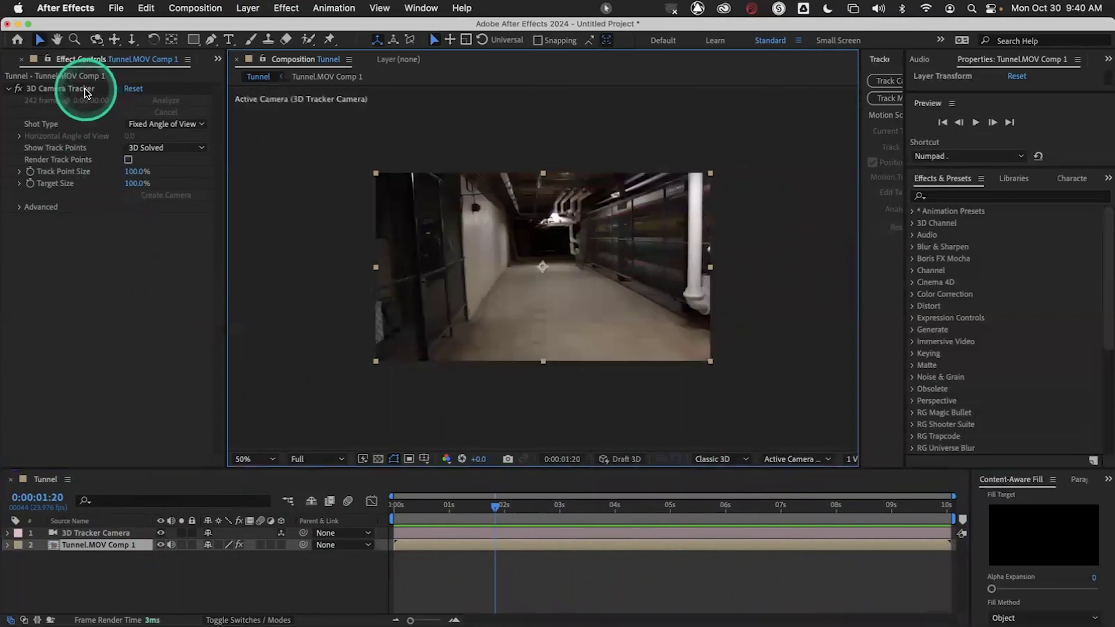
Enlarge the 3D Camera Tracker points briefly, restore Track Point Size to 100%, and create a solid from a track point on the tunnel floor.
{"action": "left_click", "coordinate": [86, 91]}
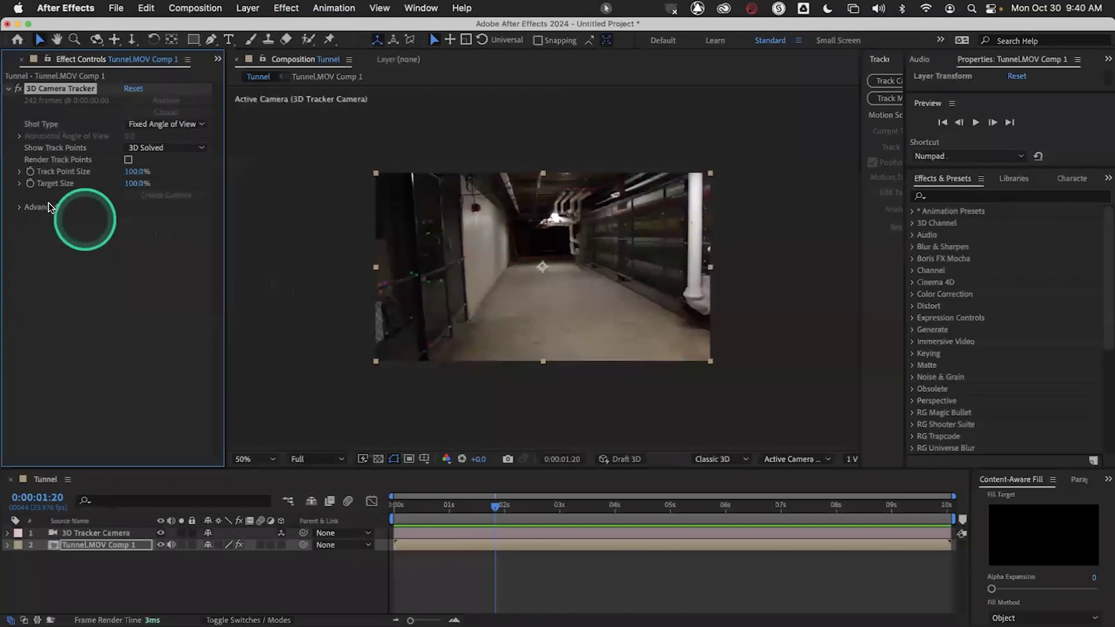
{"action": "left_click_drag", "start_coordinate": [126, 173], "coordinate": [273, 173]}
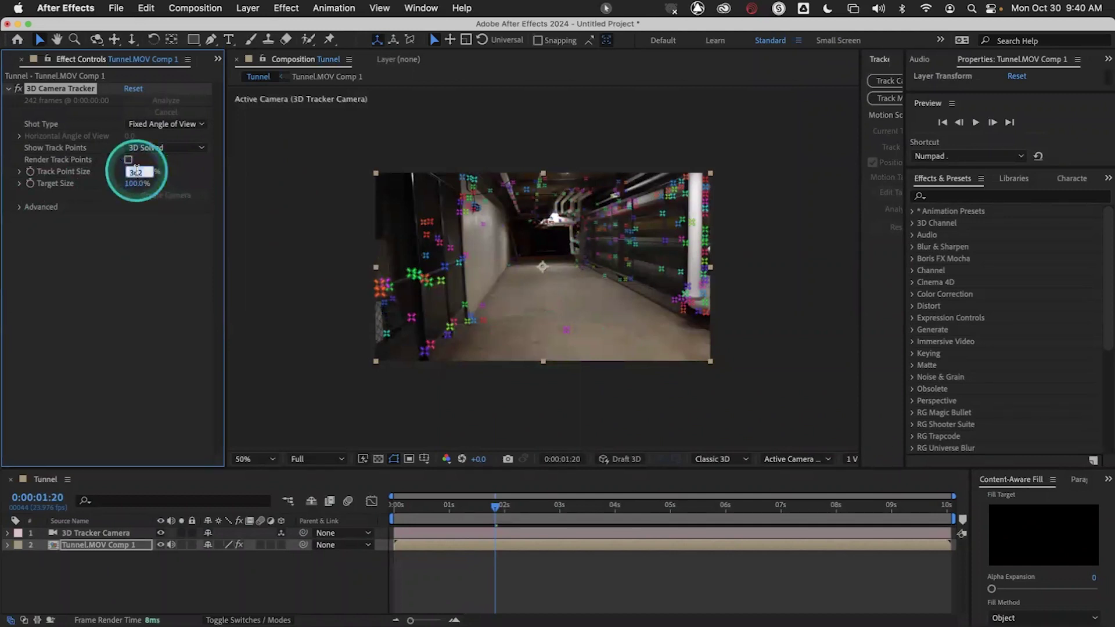
{"action": "key", "text": "Return"}
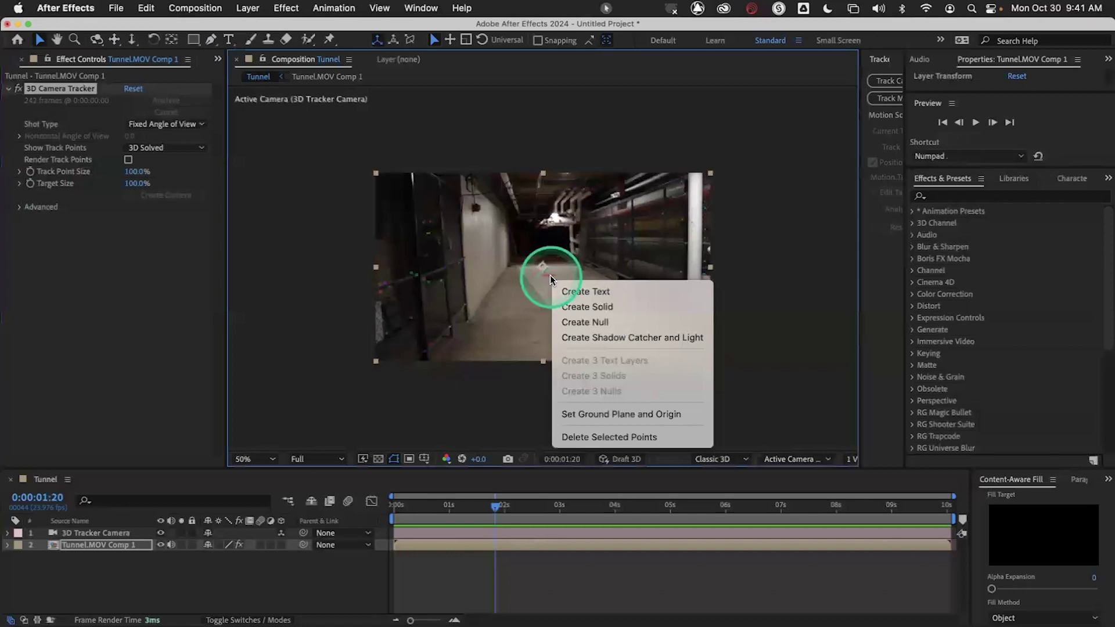
{"action": "left_click", "coordinate": [574, 308]}
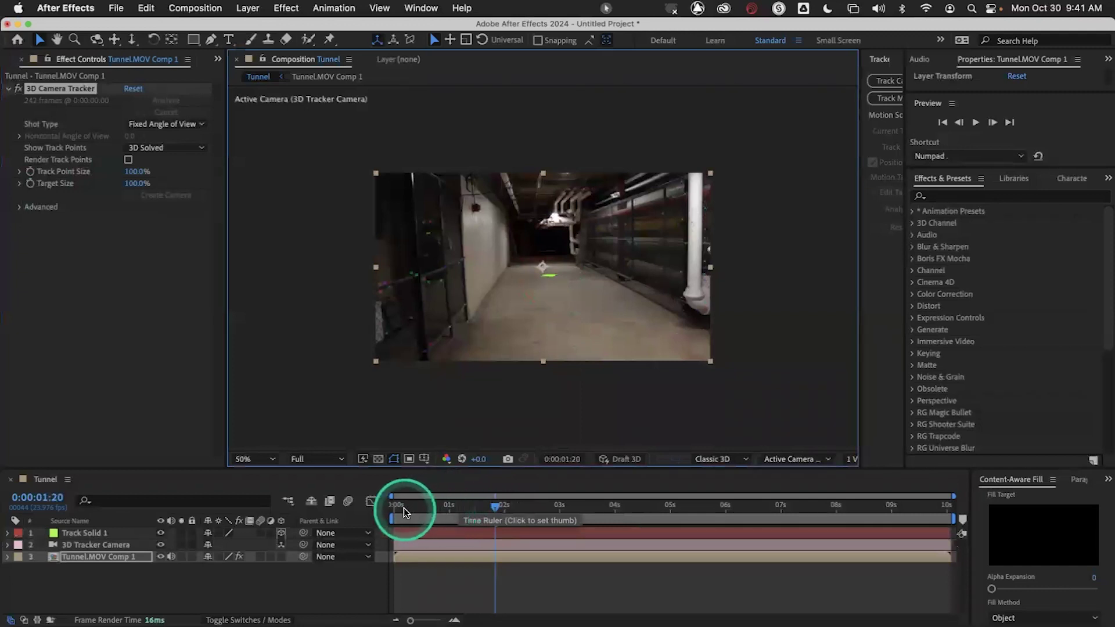
Show Top and Active Camera in two views with the Top view zoomed out, and set Track Solid 1's label color to Green.
{"action": "left_click", "coordinate": [98, 544]}
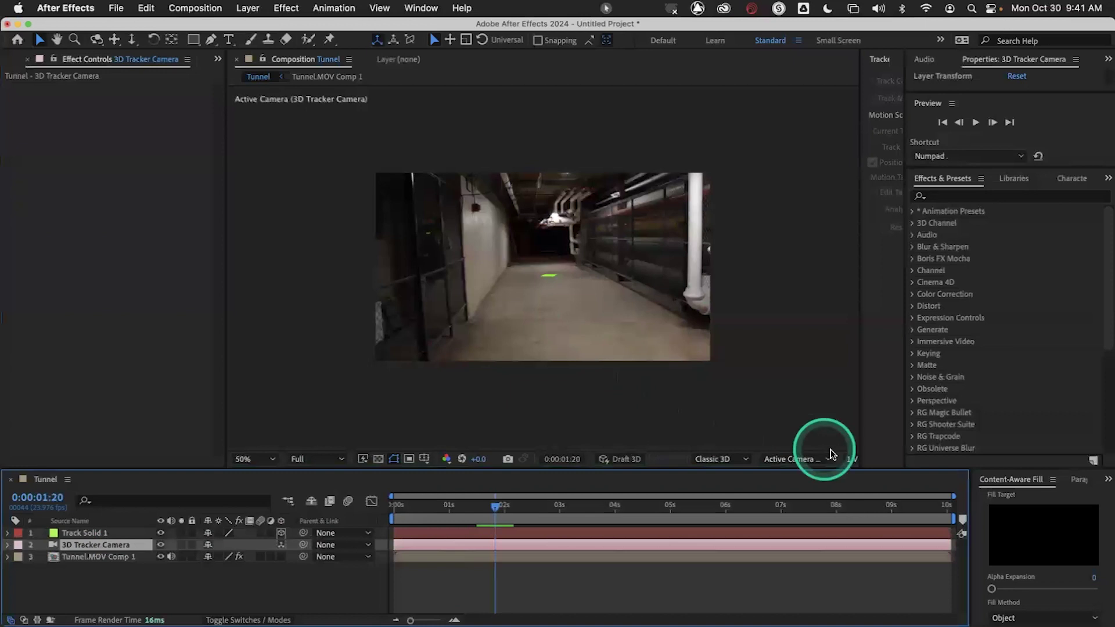
{"action": "left_click", "coordinate": [851, 460]}
{"action": "left_click", "coordinate": [869, 488]}
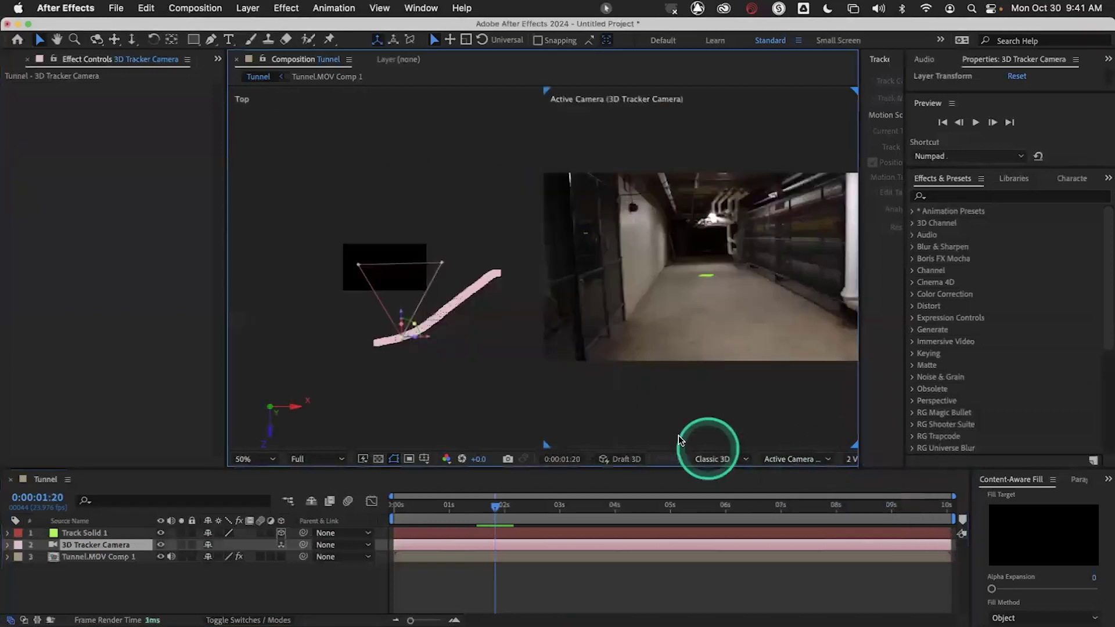
{"action": "scroll", "coordinate": [433, 317], "scroll_direction": "down", "scroll_amount": 3}
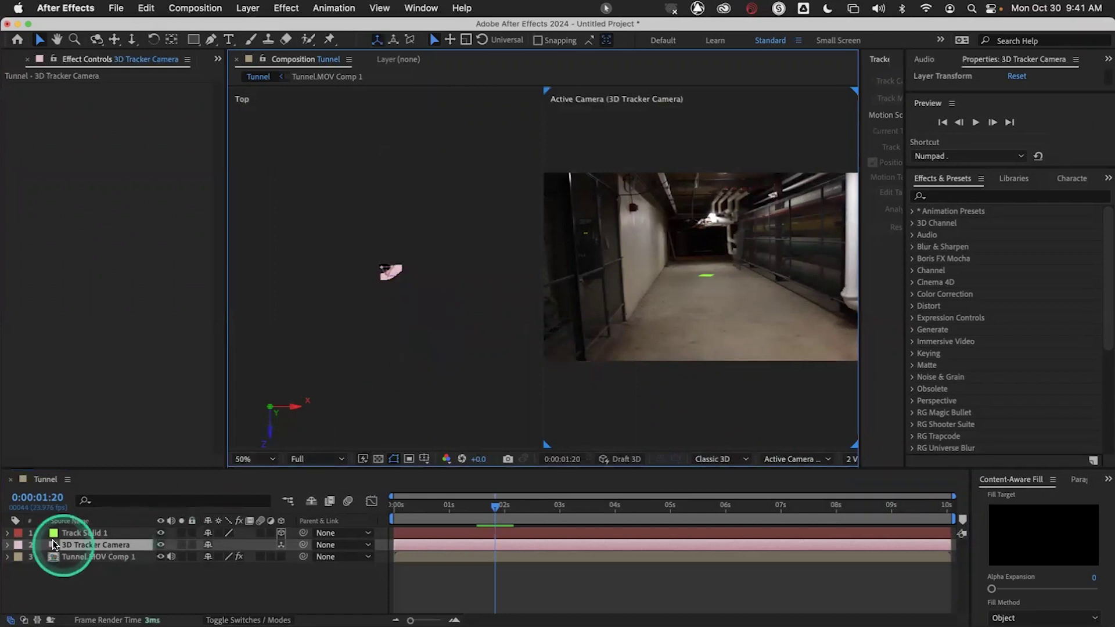
{"action": "left_click", "coordinate": [17, 533]}
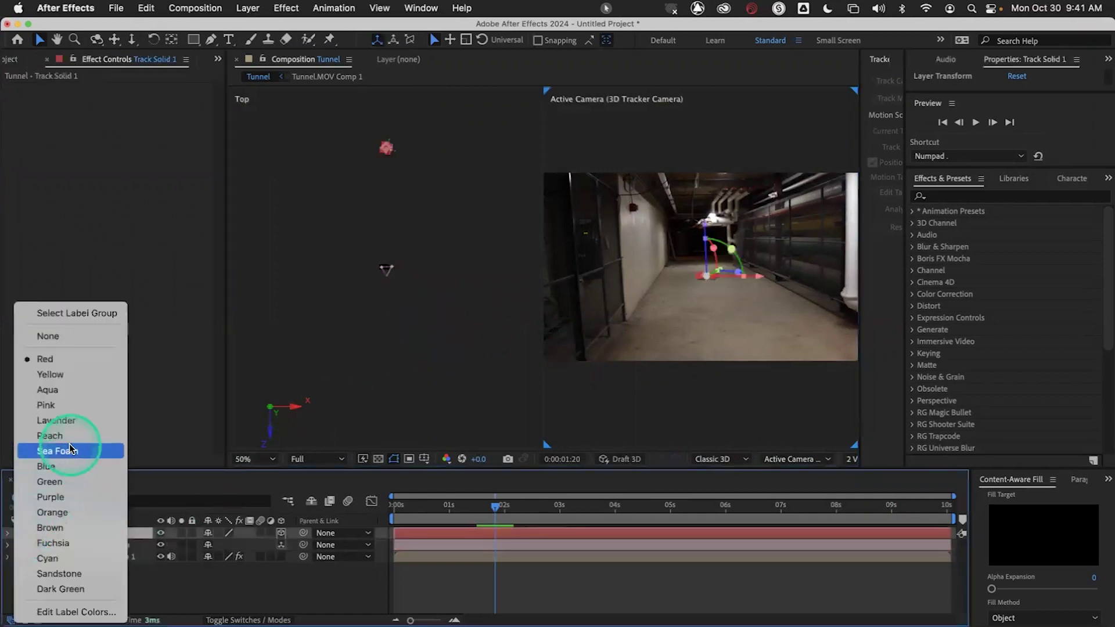
{"action": "left_click", "coordinate": [68, 482]}
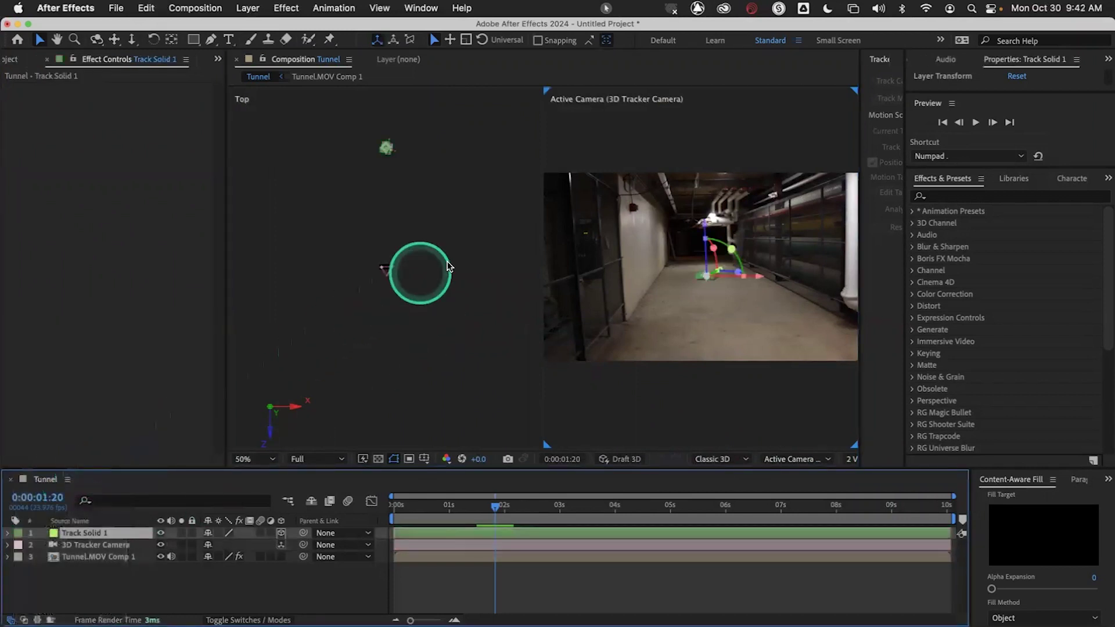
Examine where the track solid, the tracker camera, and the tunnel footage layer sit relative to each other in the Top view at 0:00:00:00.
{"action": "left_click", "coordinate": [439, 312]}
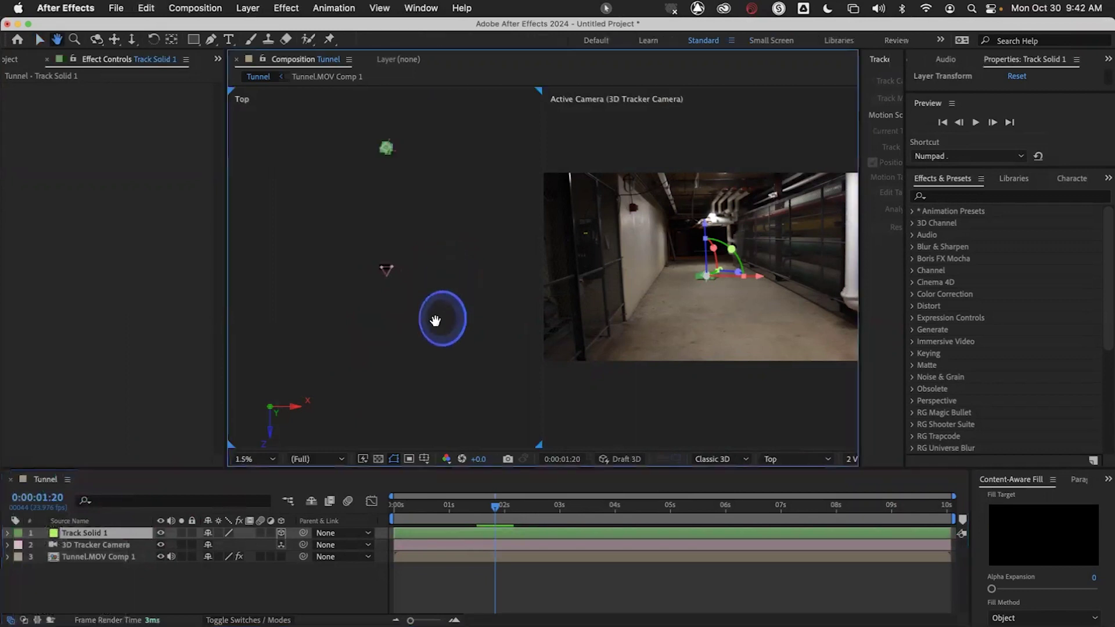
{"action": "key", "text": "period"}
{"action": "left_click_drag", "start_coordinate": [453, 233], "coordinate": [445, 356]}
{"action": "left_click", "coordinate": [396, 503]}
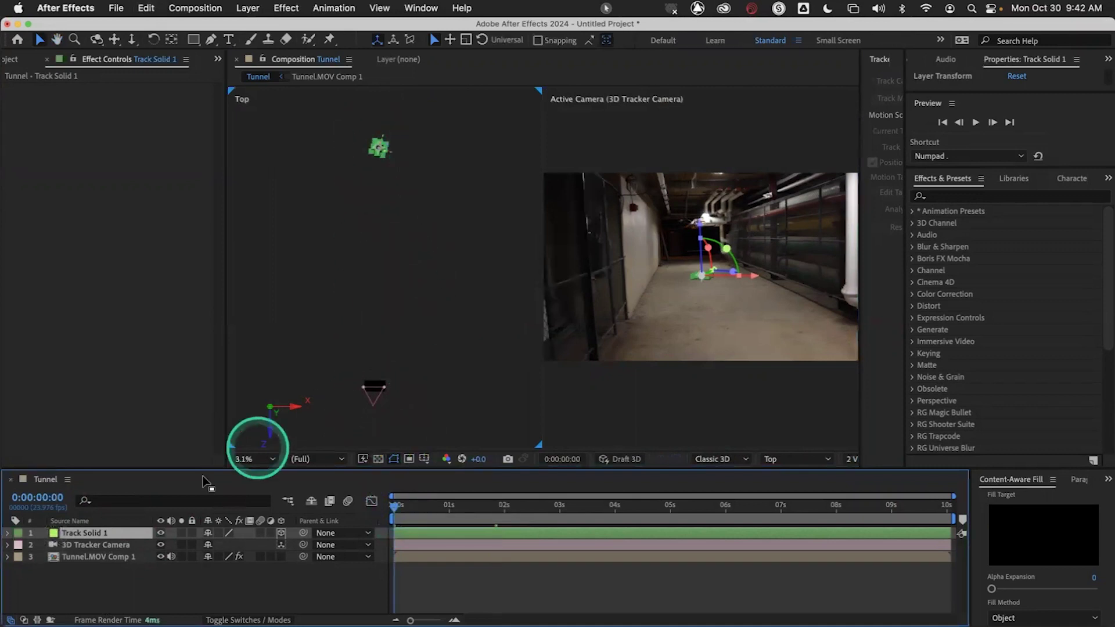
{"action": "left_click", "coordinate": [125, 546]}
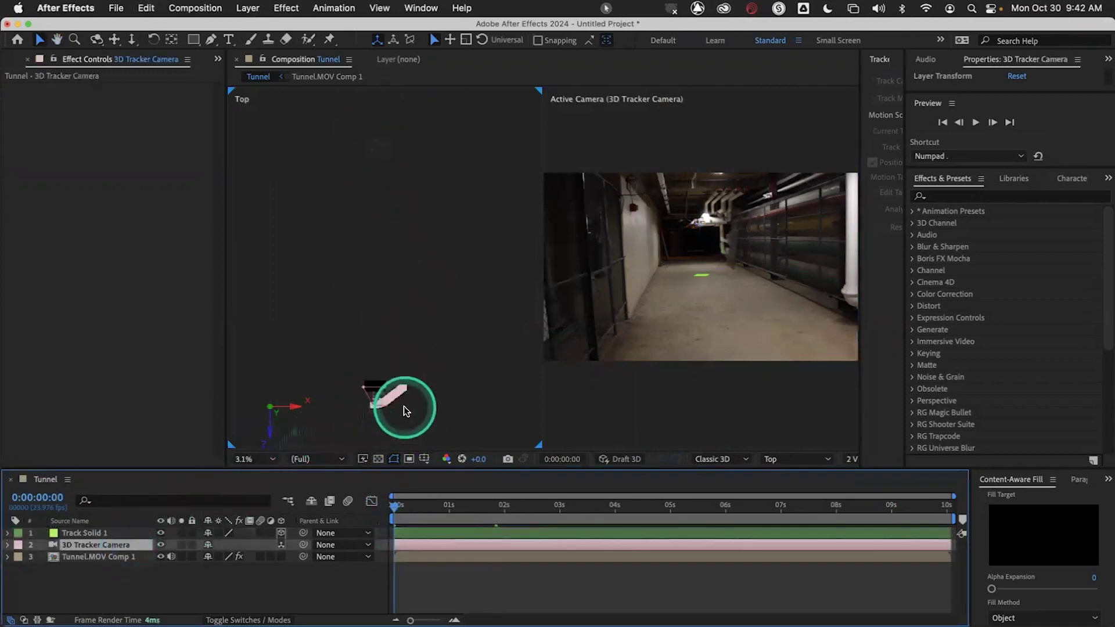
{"action": "left_click", "coordinate": [375, 153]}
{"action": "left_click", "coordinate": [375, 389]}
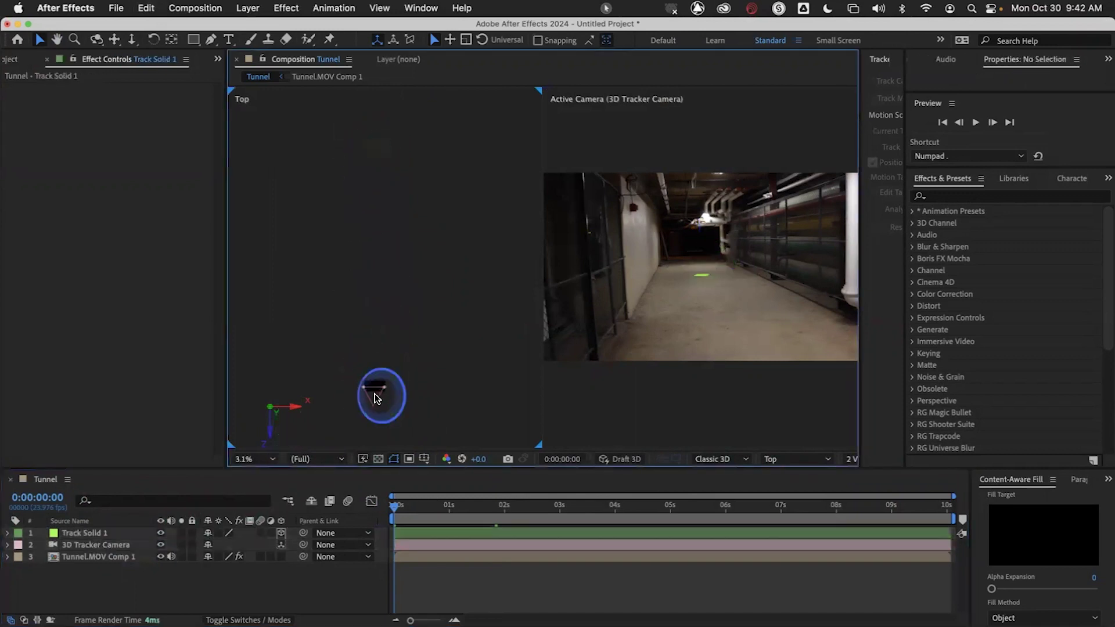
{"action": "left_click", "coordinate": [93, 544]}
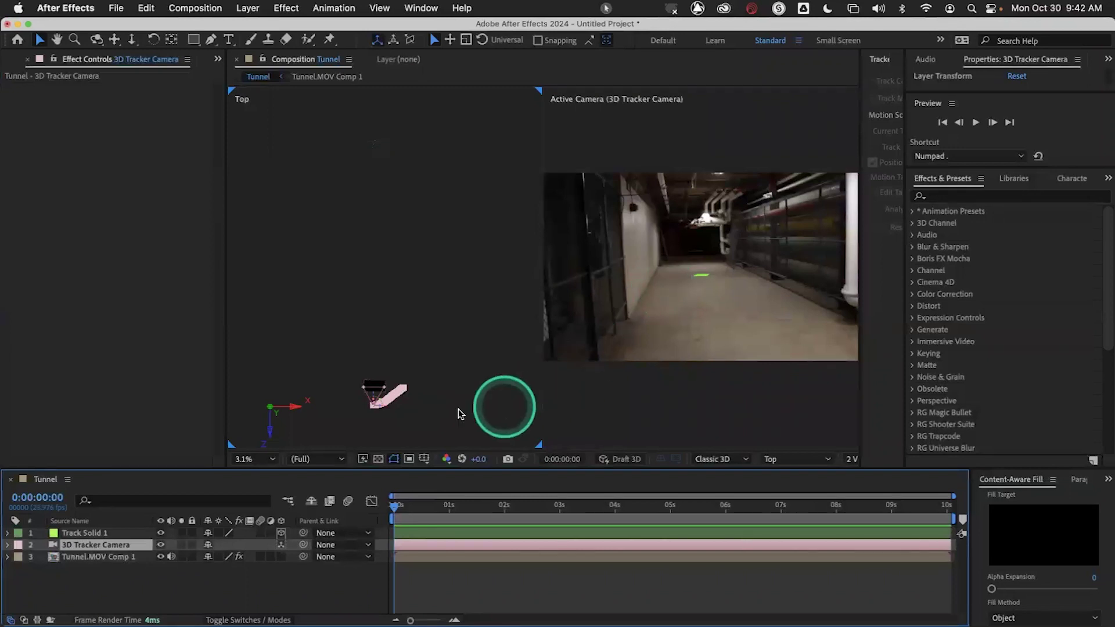
{"action": "left_click", "coordinate": [87, 558]}
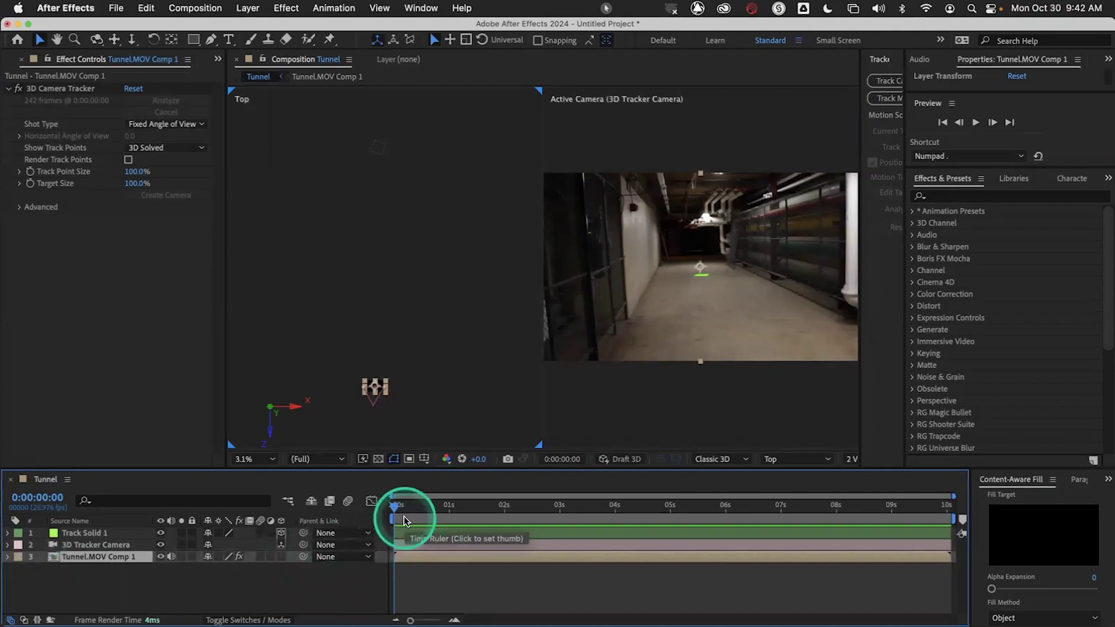
Scale Track Solid 1 to 338% and preview the composition from the start.
{"action": "left_click", "coordinate": [116, 534]}
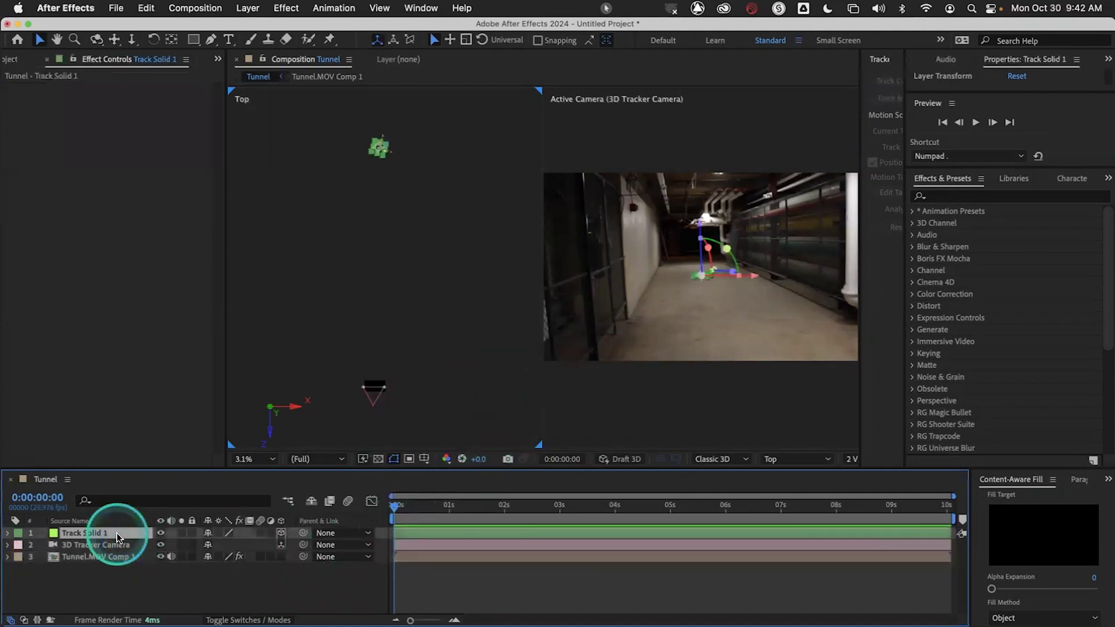
{"action": "key", "text": "s"}
{"action": "left_click_drag", "start_coordinate": [229, 544], "coordinate": [372, 584]}
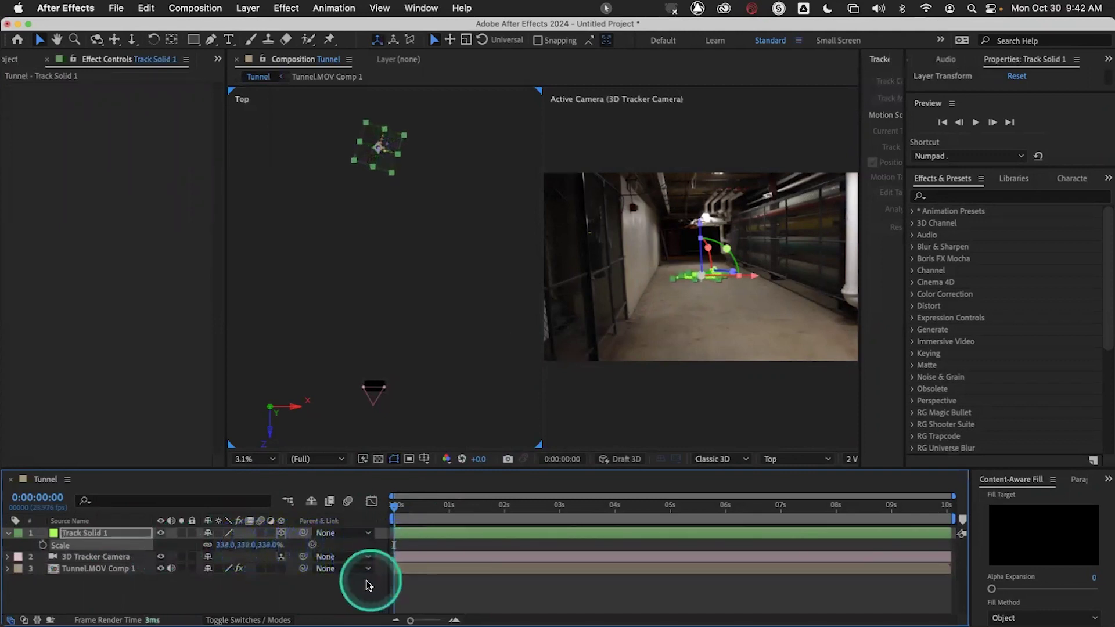
{"action": "left_click", "coordinate": [367, 580]}
{"action": "mouse_move", "coordinate": [404, 506]}
{"action": "left_mouse_down"}
{"action": "mouse_move", "coordinate": [418, 503]}
{"action": "mouse_move", "coordinate": [393, 505]}
{"action": "left_mouse_up"}
{"action": "key", "text": "space"}
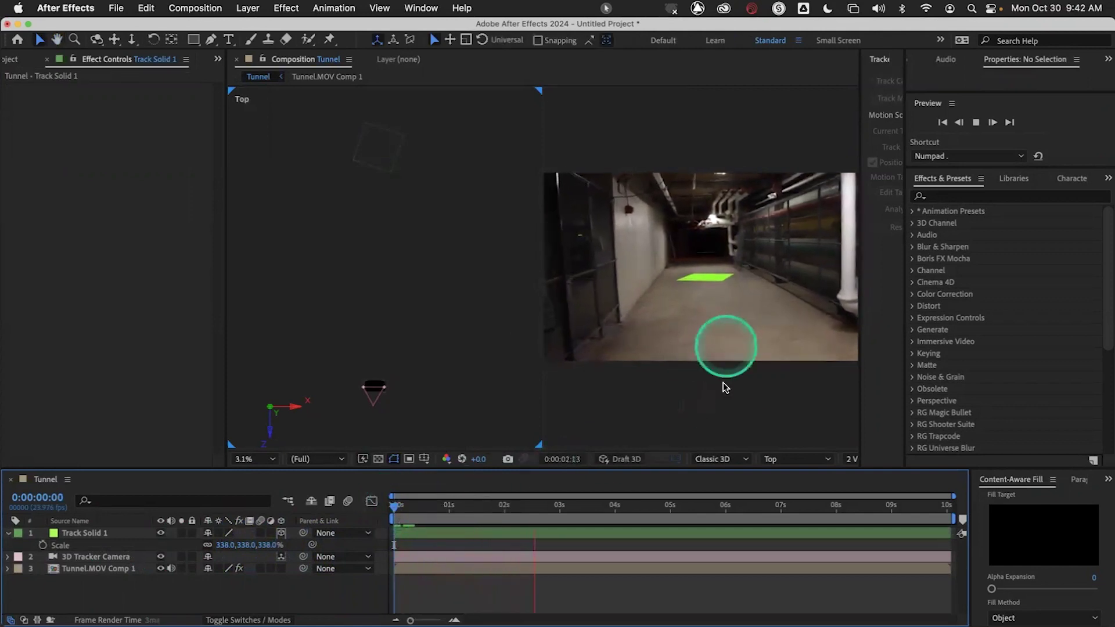
Switch the composition viewer to a single Active Camera view at 100% magnification and preview the tracked solid from near the start.
{"action": "key", "text": "space"}
{"action": "left_click", "coordinate": [854, 460]}
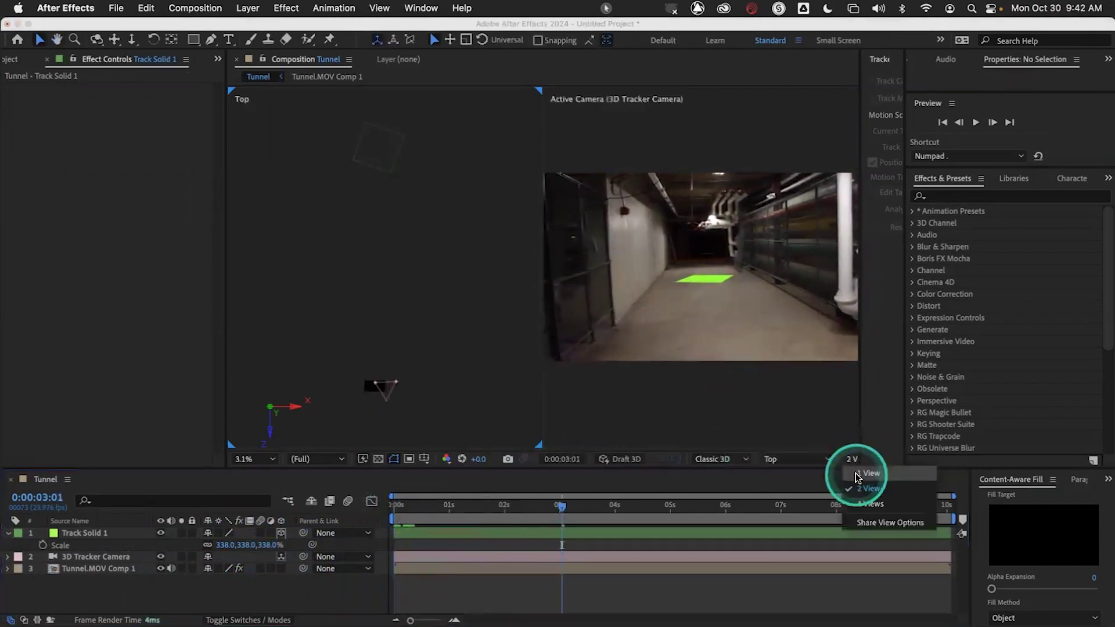
{"action": "left_click", "coordinate": [858, 474]}
{"action": "left_click_drag", "start_coordinate": [457, 507], "coordinate": [406, 507]}
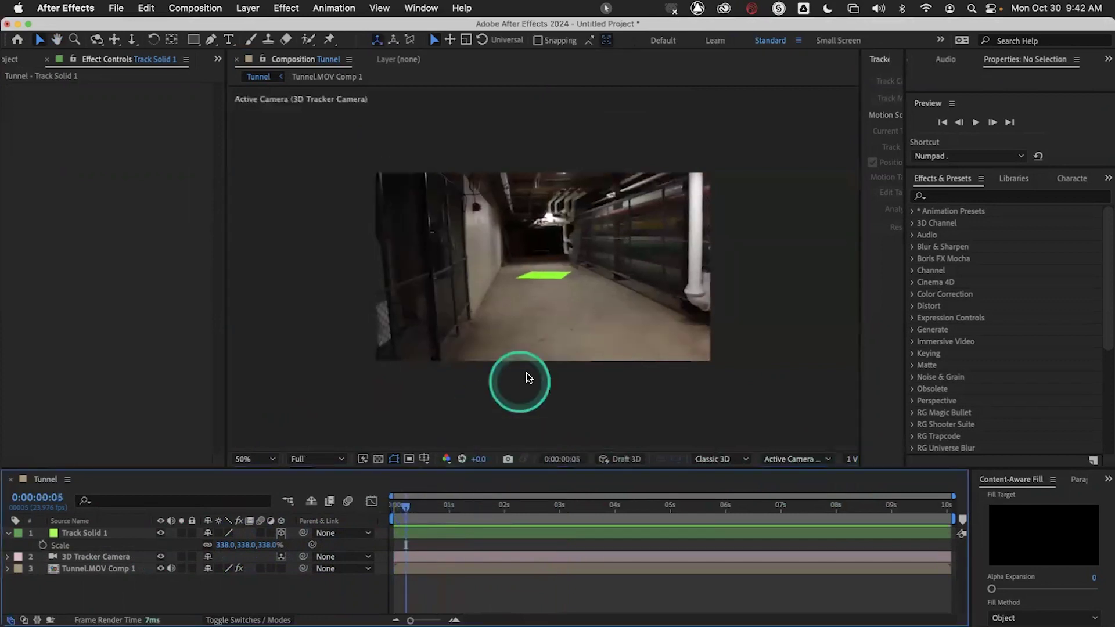
{"action": "scroll", "coordinate": [530, 375], "scroll_direction": "up", "scroll_amount": 1}
{"action": "key", "text": "space"}
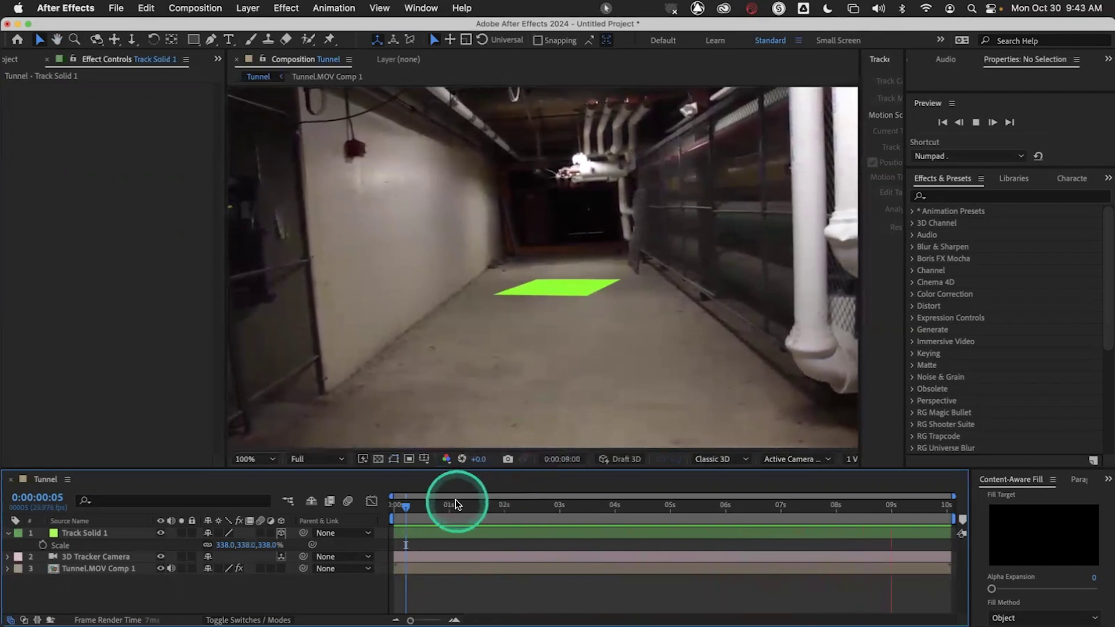
{"action": "left_click", "coordinate": [439, 505]}
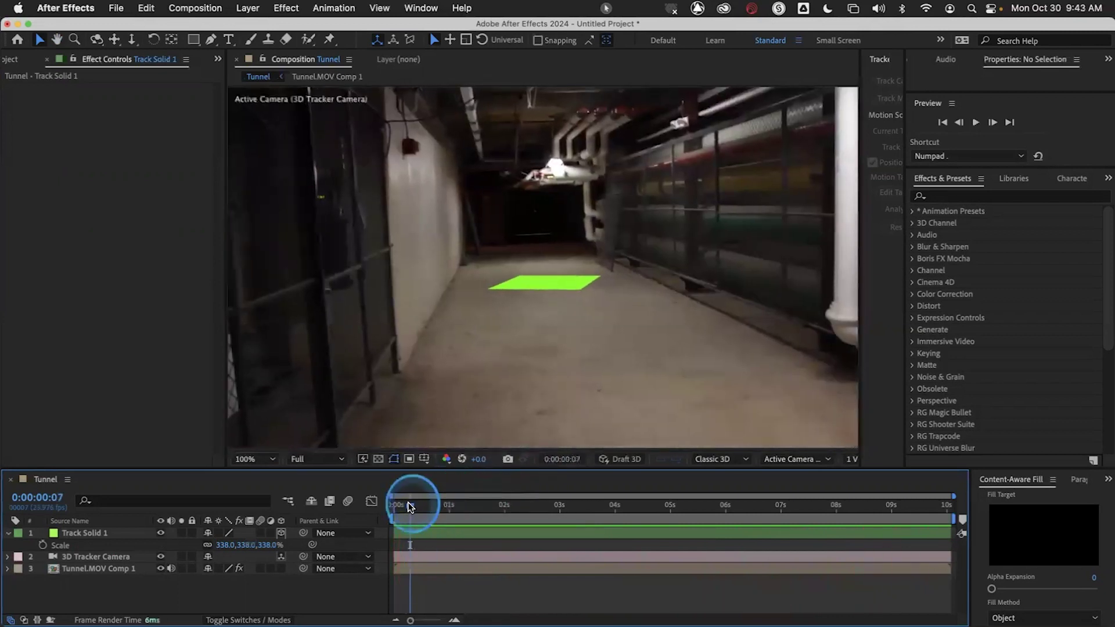
Rotate Track Solid 1 by about -19° and stretch its scale to 671.1, 1028.9, 338.0% across the tunnel floor.
{"action": "left_click", "coordinate": [106, 537]}
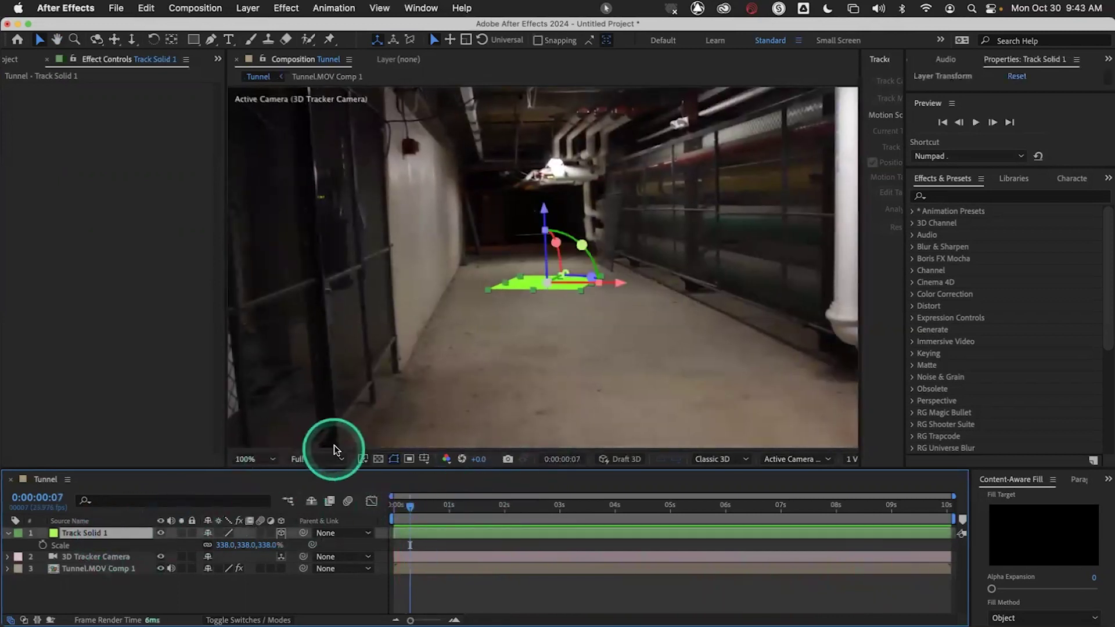
{"action": "left_click_drag", "start_coordinate": [592, 278], "coordinate": [595, 279]}
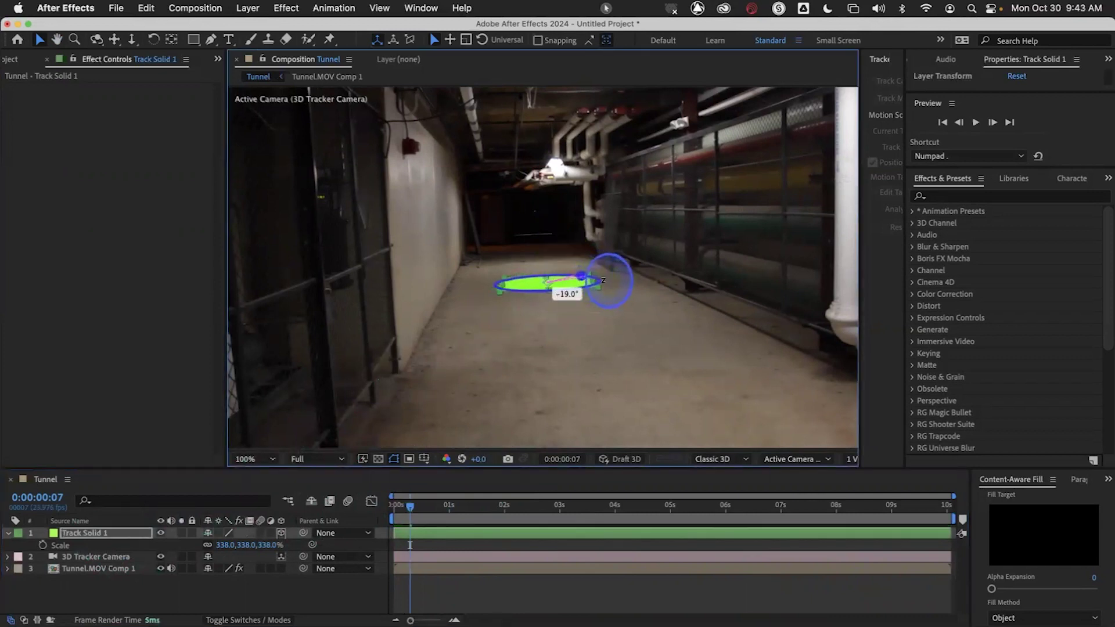
{"action": "left_click_drag", "start_coordinate": [503, 289], "coordinate": [492, 287]}
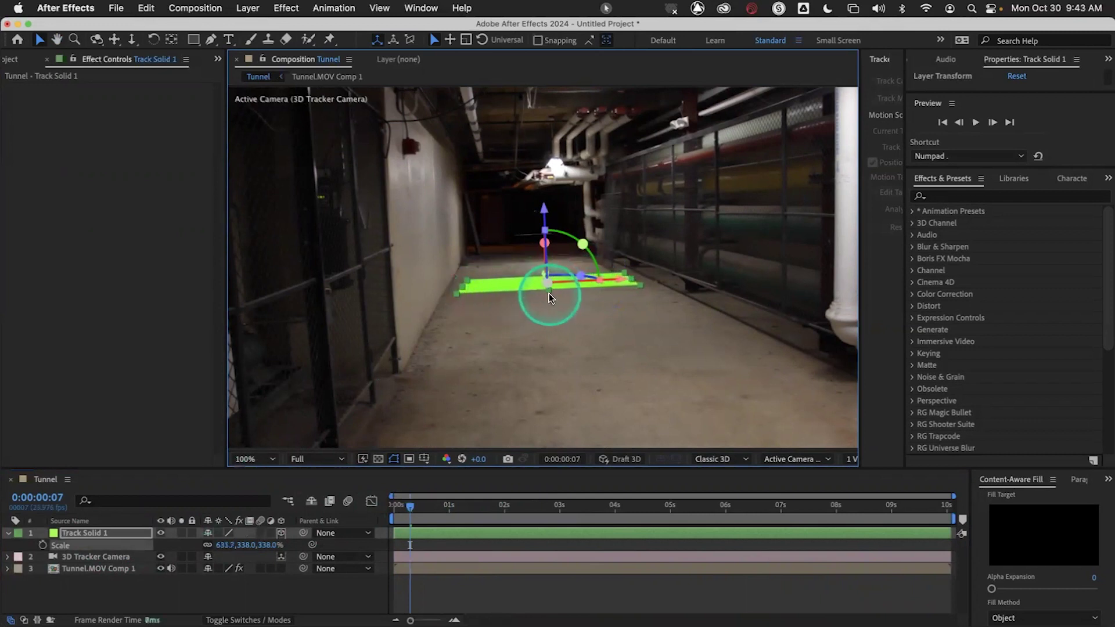
{"action": "left_click_drag", "start_coordinate": [549, 285], "coordinate": [549, 290]}
{"action": "key", "text": "super+z"}
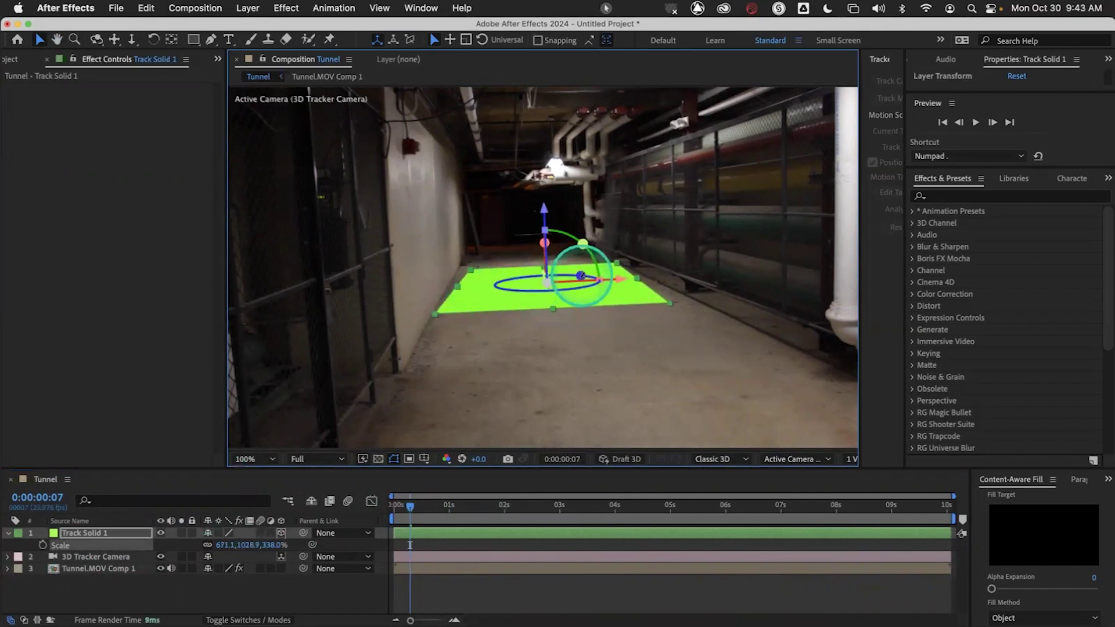
{"action": "left_click_drag", "start_coordinate": [582, 276], "coordinate": [582, 275]}
Preview the composition from the start to check how the enlarged track solid sticks to the floor, and return to 0:00:00:00.
{"action": "left_click_drag", "start_coordinate": [411, 500], "coordinate": [387, 499]}
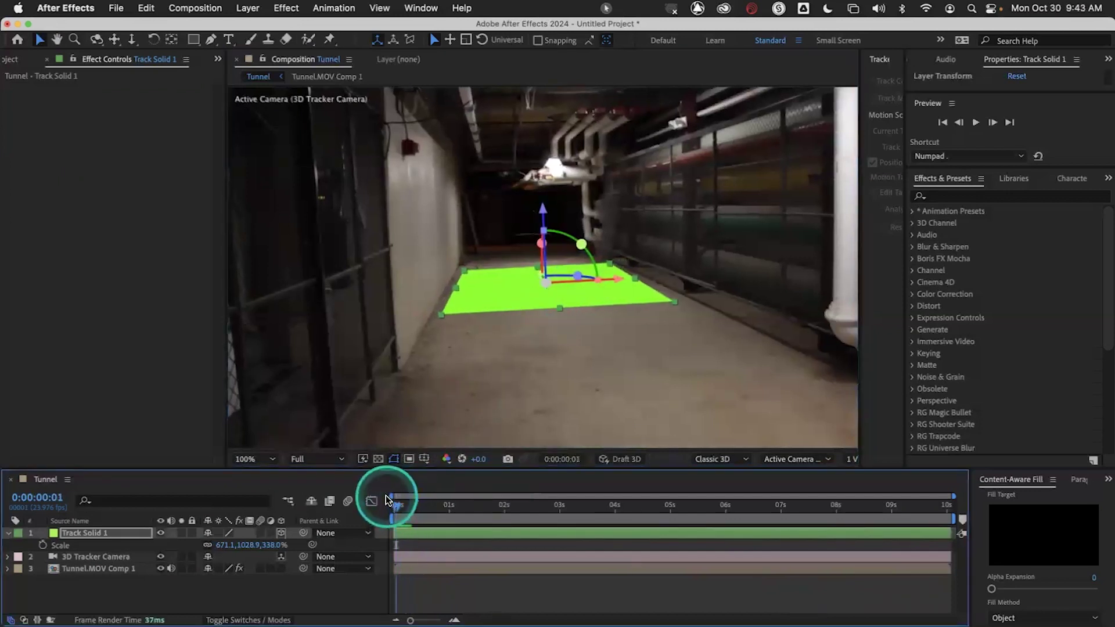
{"action": "key", "text": "space"}
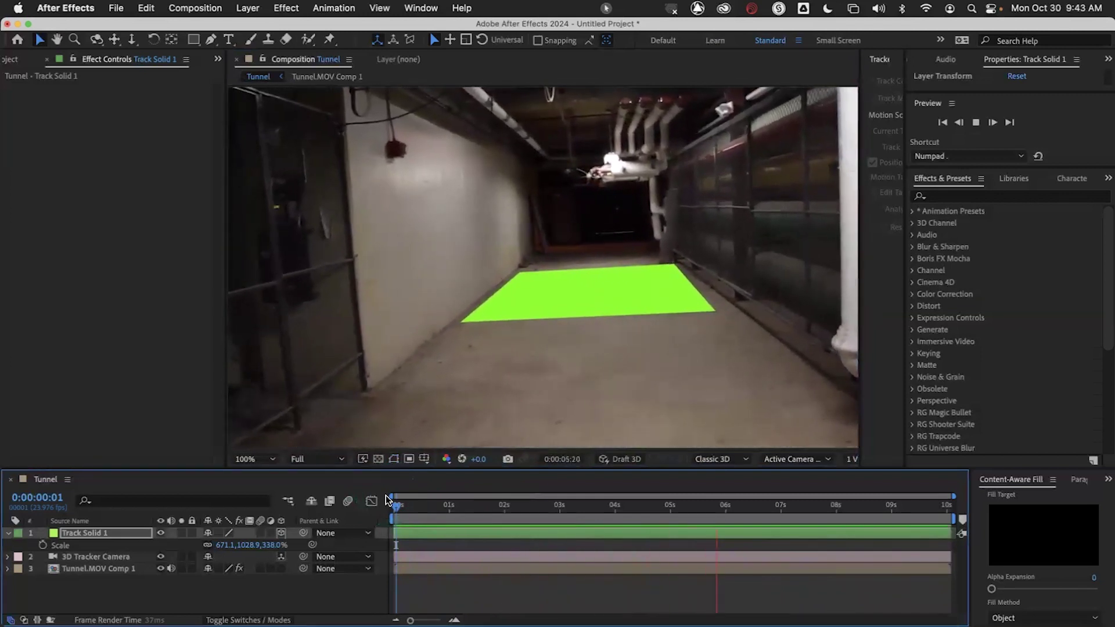
{"action": "left_click", "coordinate": [394, 505]}
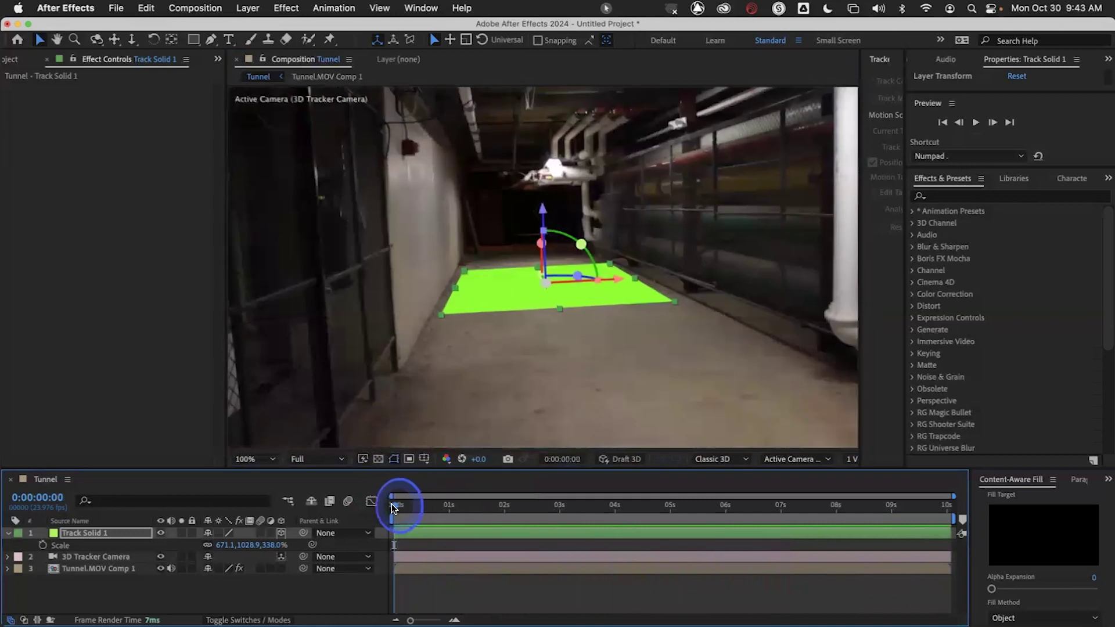
{"action": "key", "text": "space"}
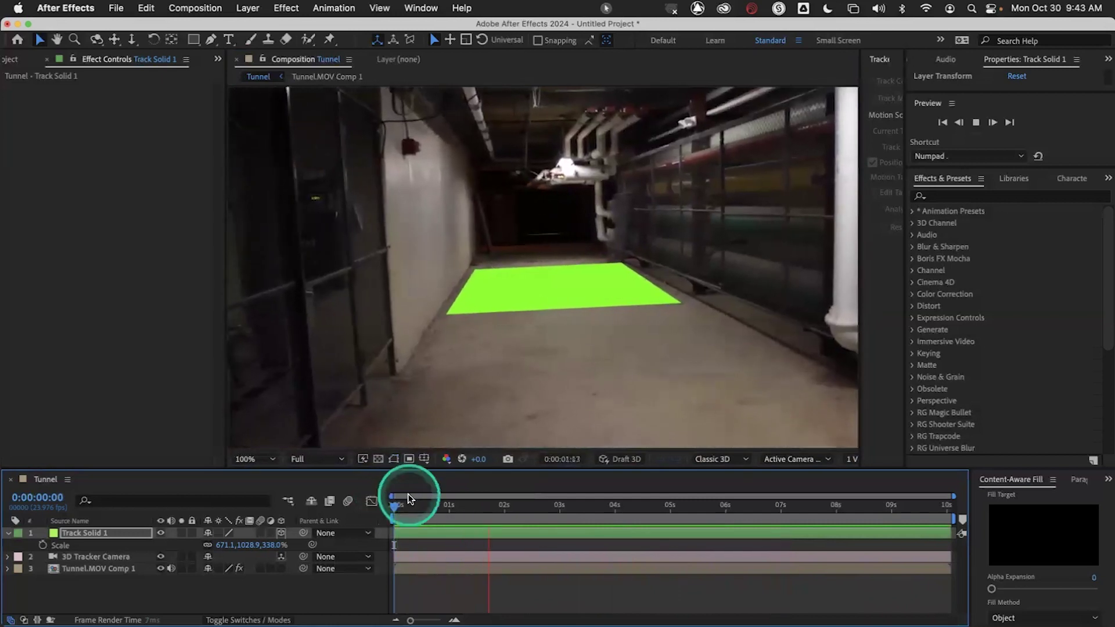
{"action": "left_click", "coordinate": [408, 504]}
{"action": "left_click_drag", "start_coordinate": [397, 511], "coordinate": [393, 507]}
Open Tunnel.MOV Comp 1 and set the Warp Stabilizer method on the Tunnel.MOV layer to Subspace Warp.
{"action": "left_click", "coordinate": [93, 570]}
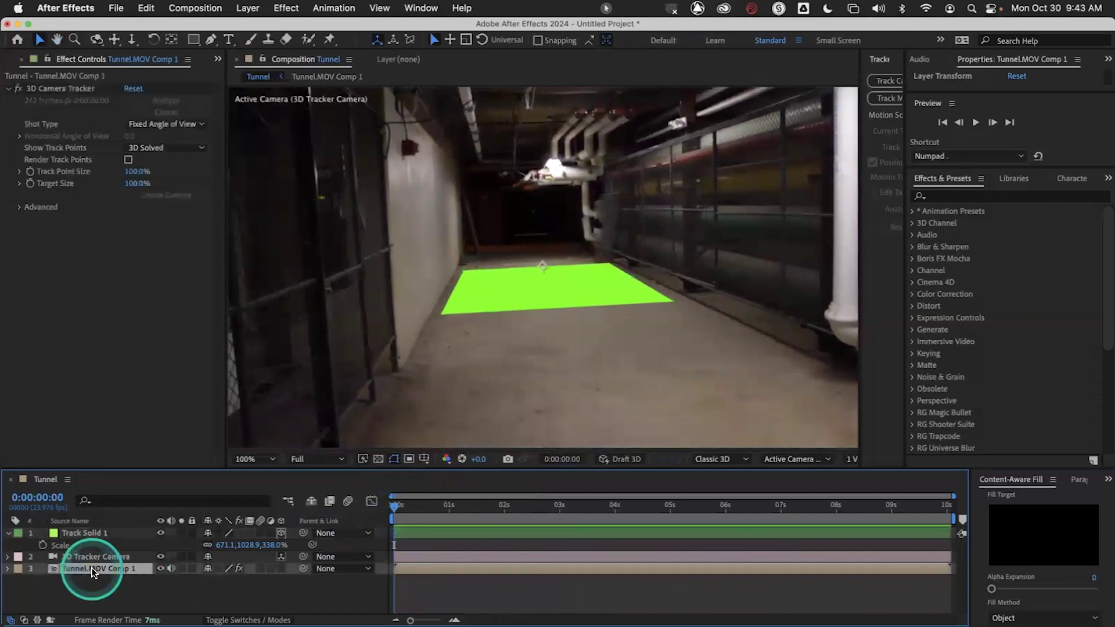
{"action": "double_click", "coordinate": [93, 570]}
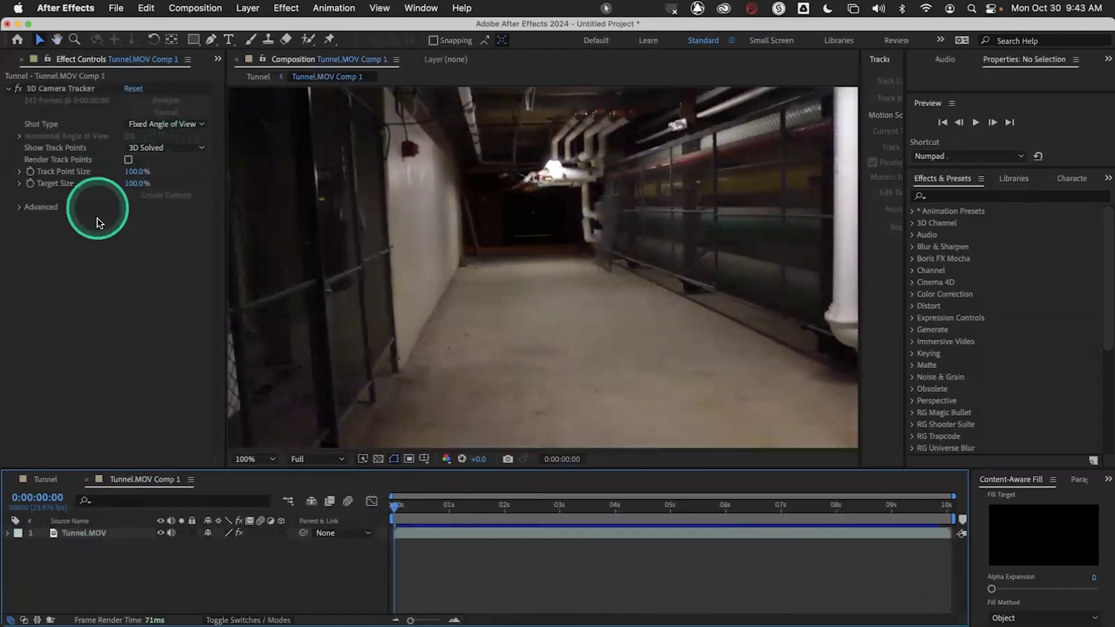
{"action": "left_click", "coordinate": [110, 537]}
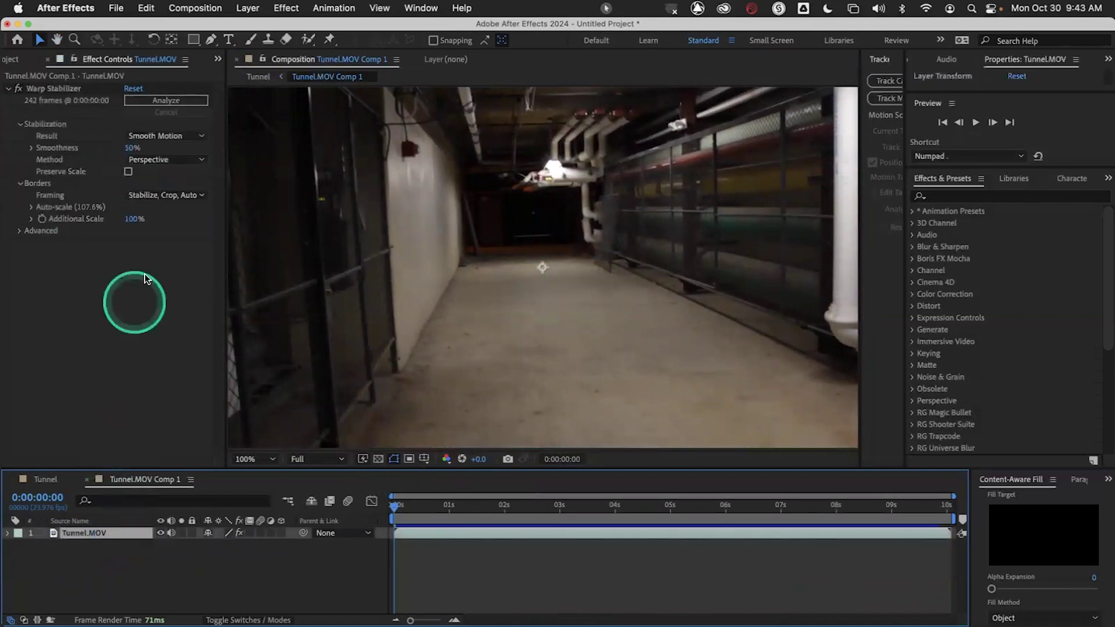
{"action": "left_click", "coordinate": [178, 159]}
{"action": "left_click", "coordinate": [192, 222]}
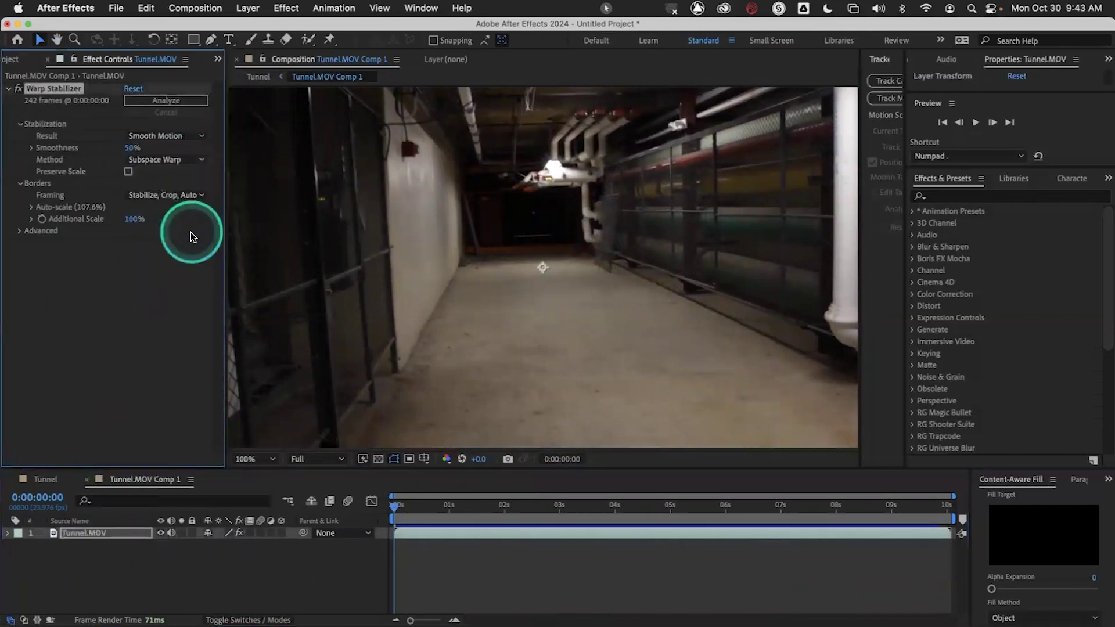
In the Tunnel composition, delete Track Solid 1, the 3D Tracker Camera layer, and the 3D Camera Tracker effect.
{"action": "left_click", "coordinate": [44, 480]}
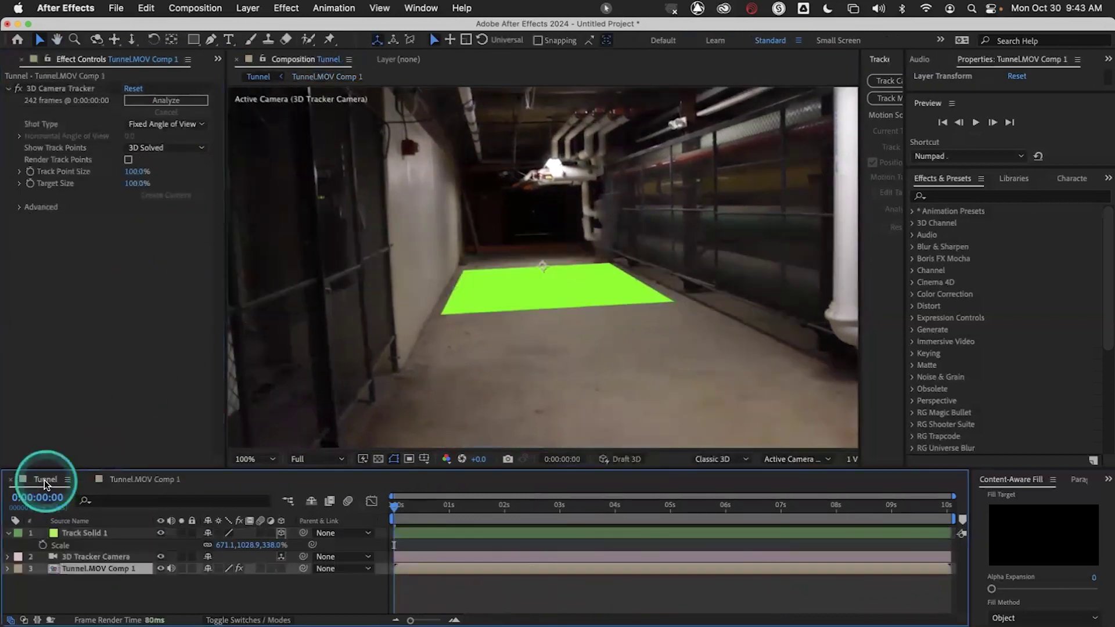
{"action": "left_click", "coordinate": [104, 556]}
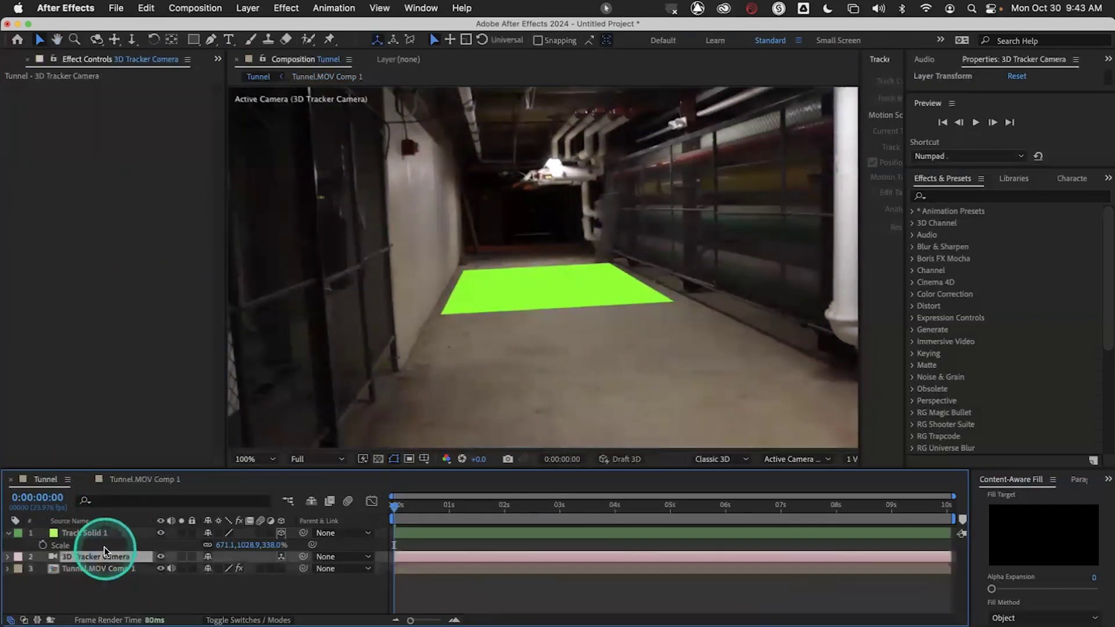
{"action": "left_click", "coordinate": [104, 534], "text": "shift"}
{"action": "key", "text": "Delete"}
{"action": "left_click", "coordinate": [111, 170]}
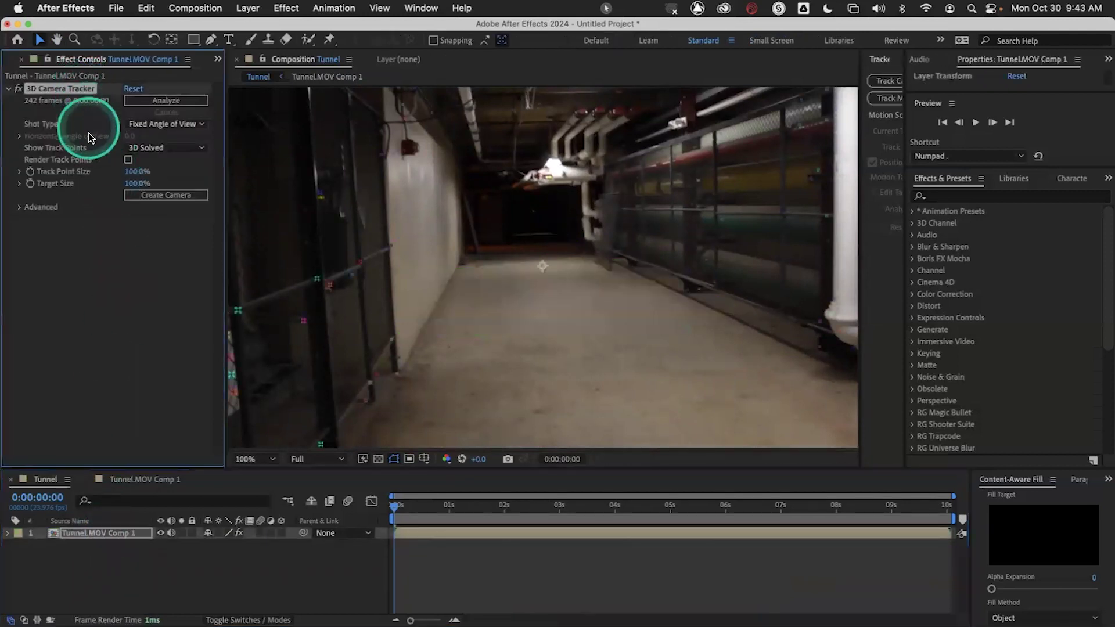
{"action": "key", "text": "Delete"}
{"action": "left_click", "coordinate": [107, 223]}
Run Track Camera again on the Tunnel.MOV Comp 1 layer and let the analysis finish.
{"action": "left_click", "coordinate": [95, 534]}
{"action": "right_click", "coordinate": [96, 532]}
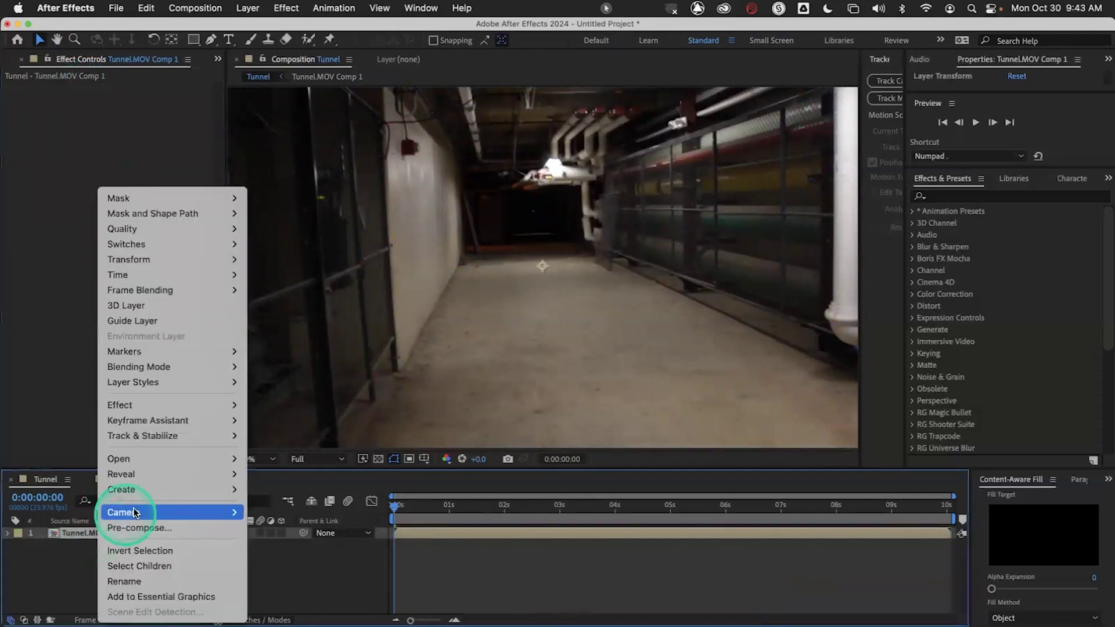
{"action": "mouse_move", "coordinate": [164, 435]}
{"action": "left_click", "coordinate": [271, 436]}
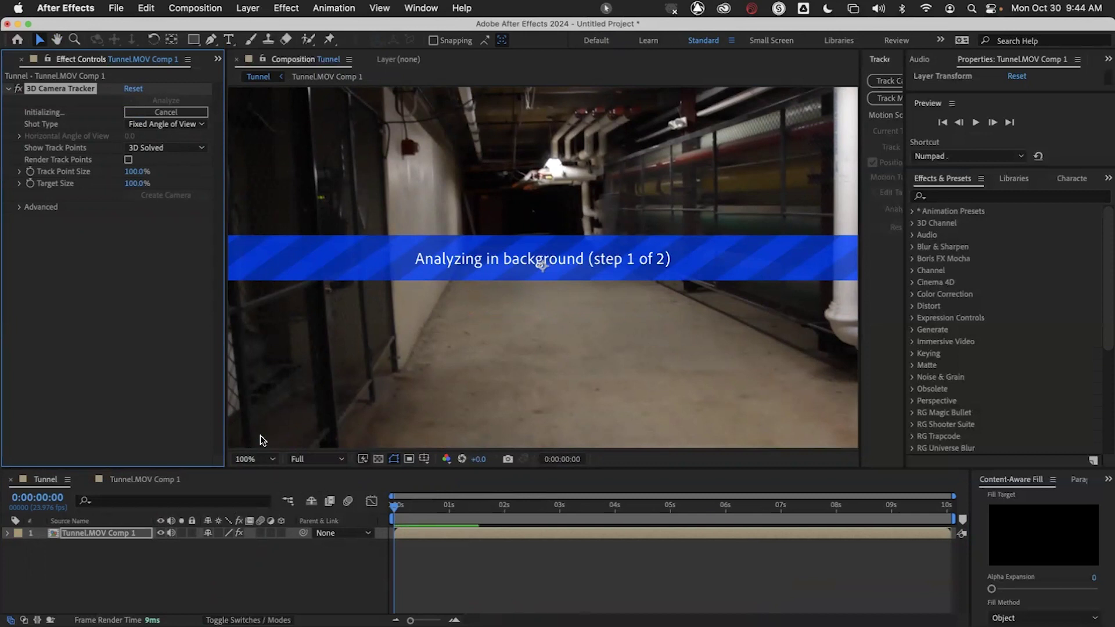
{"action": "left_click", "coordinate": [155, 479]}
{"action": "left_click", "coordinate": [46, 479]}
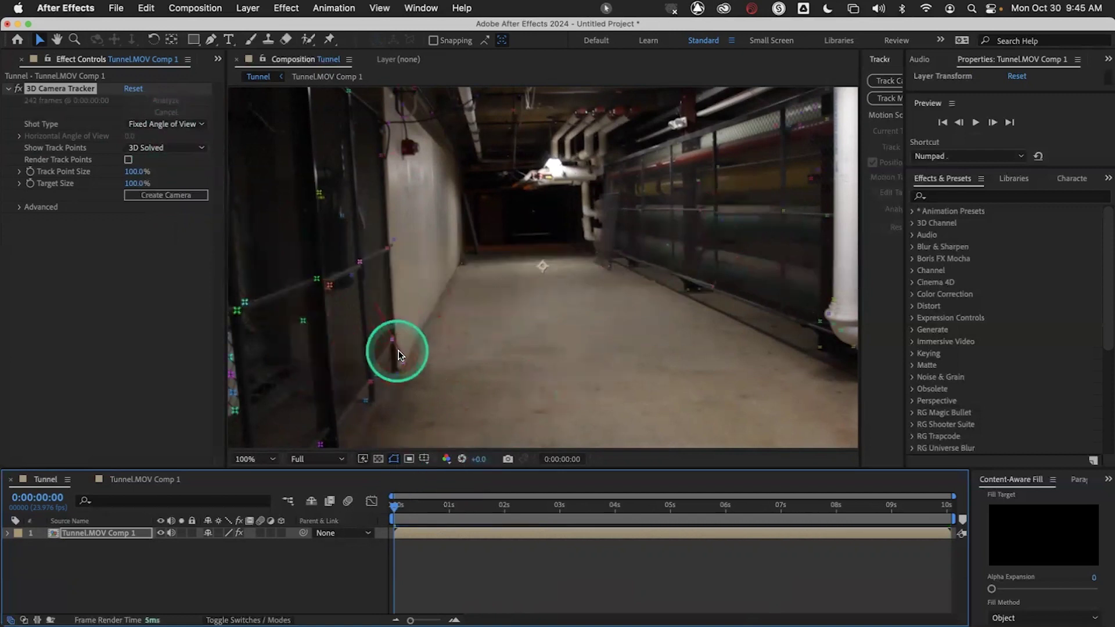
Create a solid and camera from a track point at the far end of the tunnel floor.
{"action": "key", "text": "comma"}
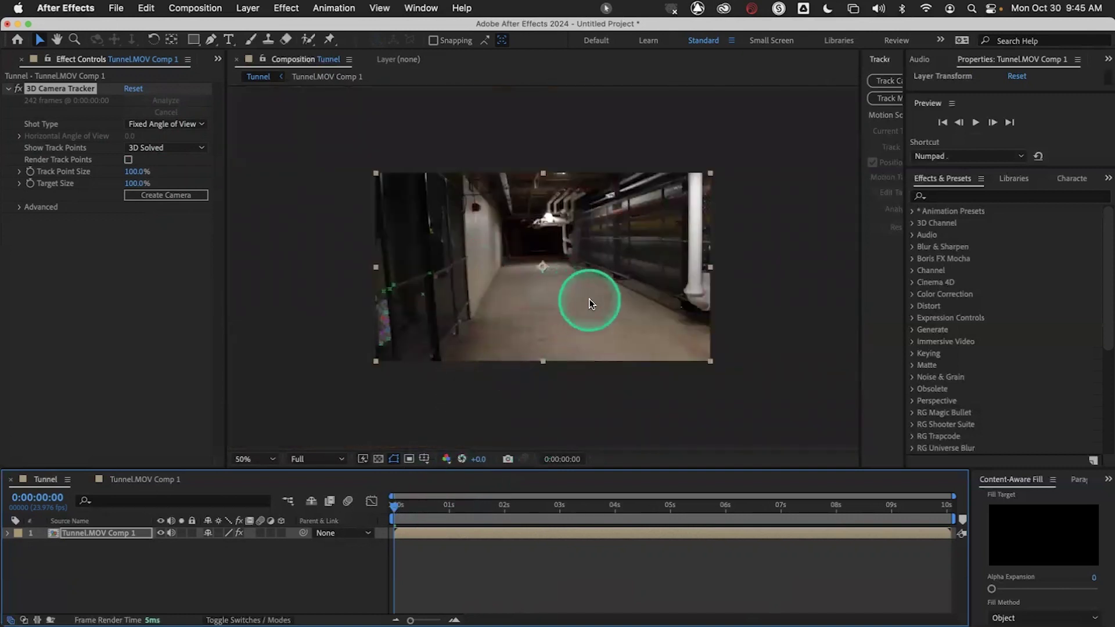
{"action": "right_click", "coordinate": [522, 266]}
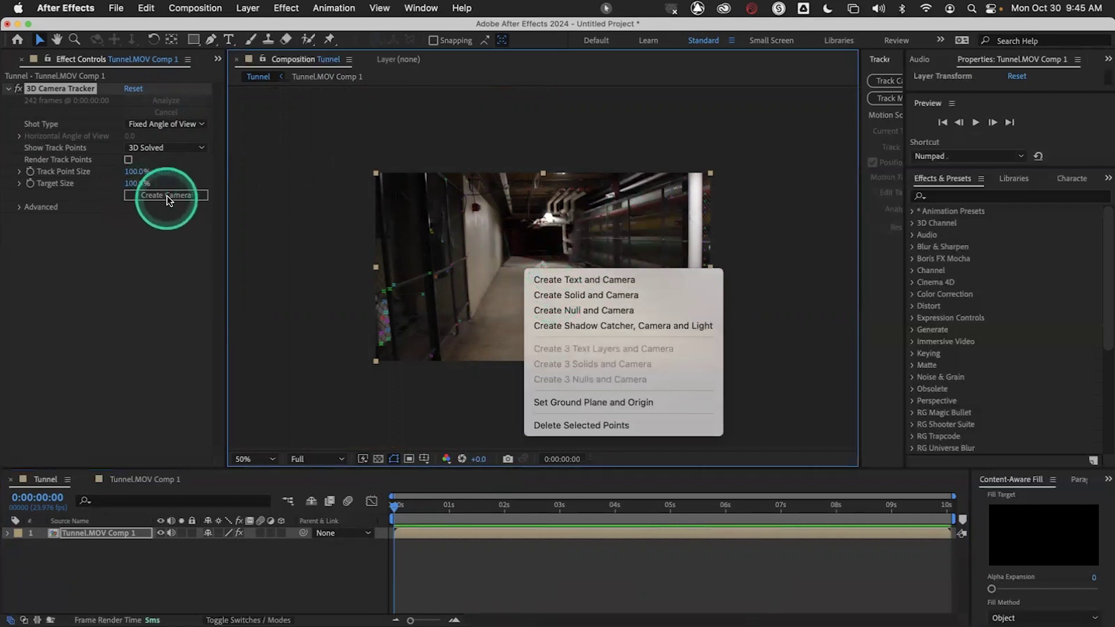
{"action": "left_click", "coordinate": [575, 296]}
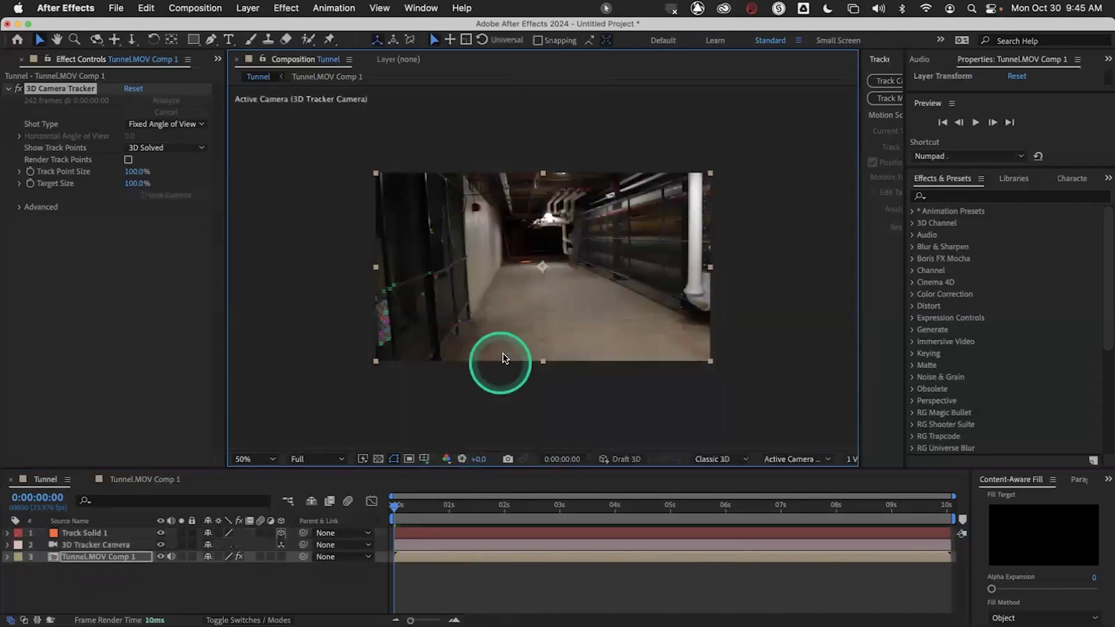
Scale the new Track Solid 1 to 357% and preview its tracking from the start at 100% magnification.
{"action": "left_click", "coordinate": [87, 533]}
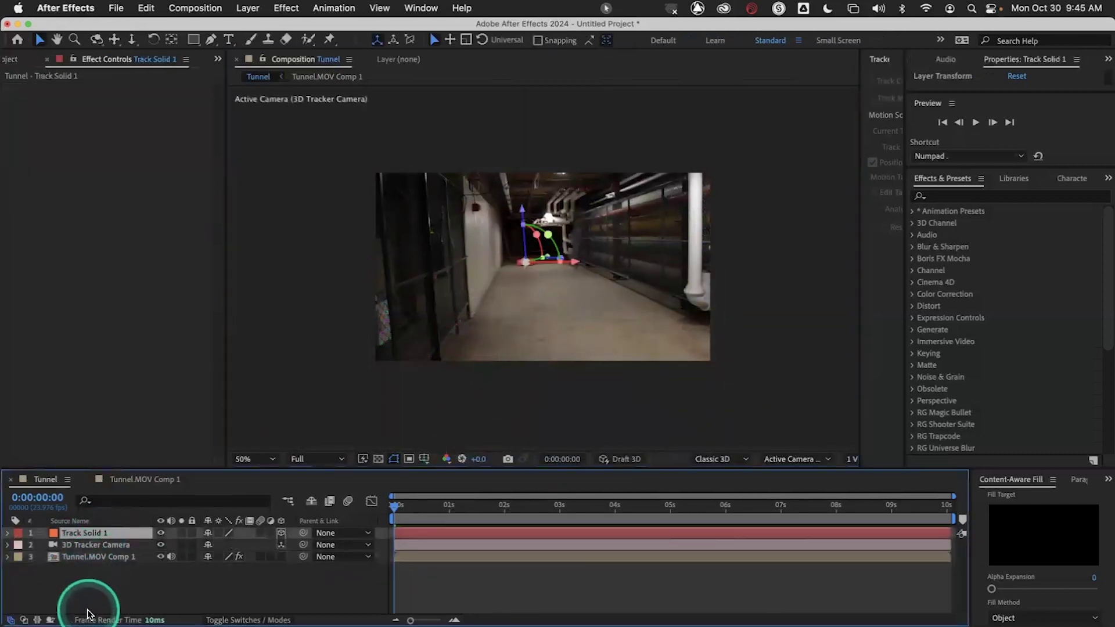
{"action": "key", "text": "s"}
{"action": "left_click_drag", "start_coordinate": [221, 544], "coordinate": [400, 542]}
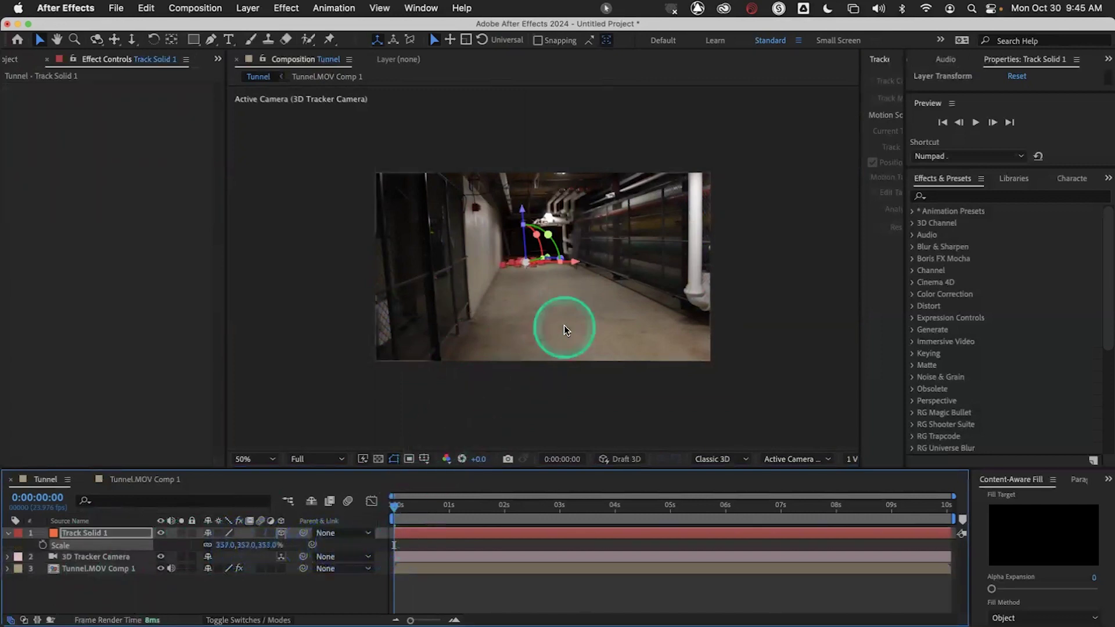
{"action": "scroll", "coordinate": [450, 388], "scroll_direction": "up", "scroll_amount": 2}
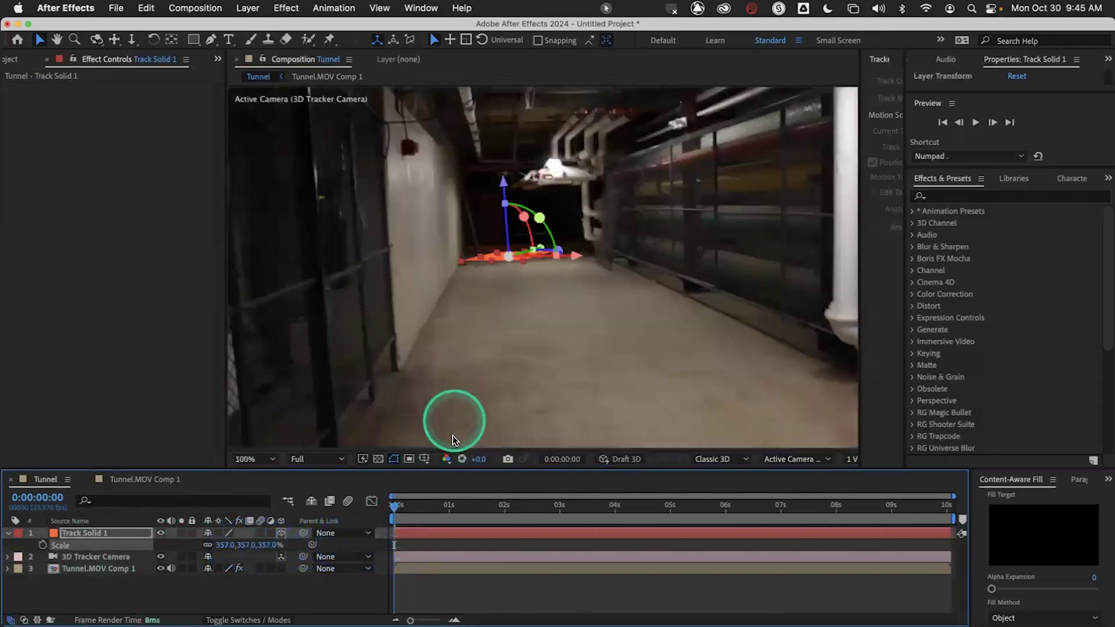
{"action": "left_click_drag", "start_coordinate": [416, 507], "coordinate": [385, 508]}
{"action": "key", "text": "space"}
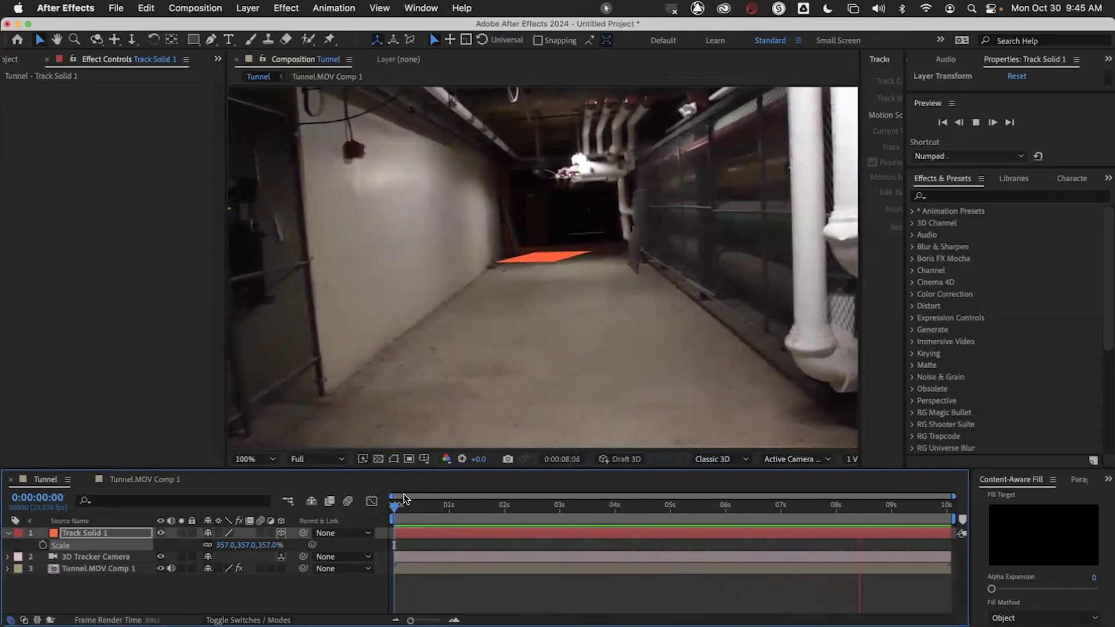
{"action": "left_click", "coordinate": [403, 504]}
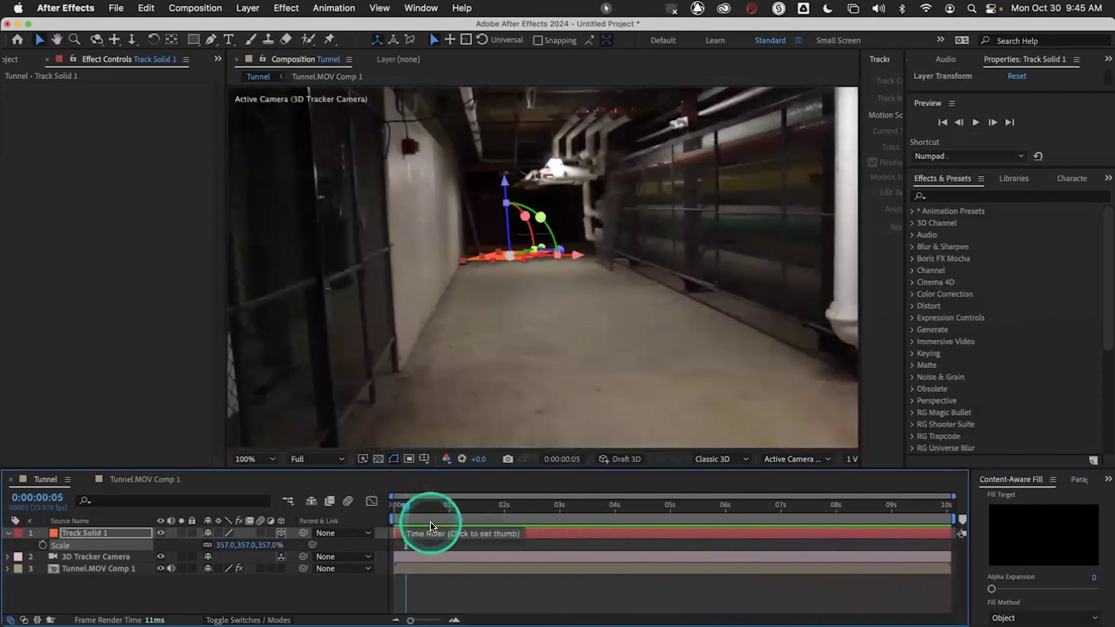
Undo the new solid, the repeated camera track, and the deletion of the original tracking layers.
{"action": "key", "text": "super+z"}
{"action": "key", "text": "super+z"}
{"action": "key", "text": "super+z"}
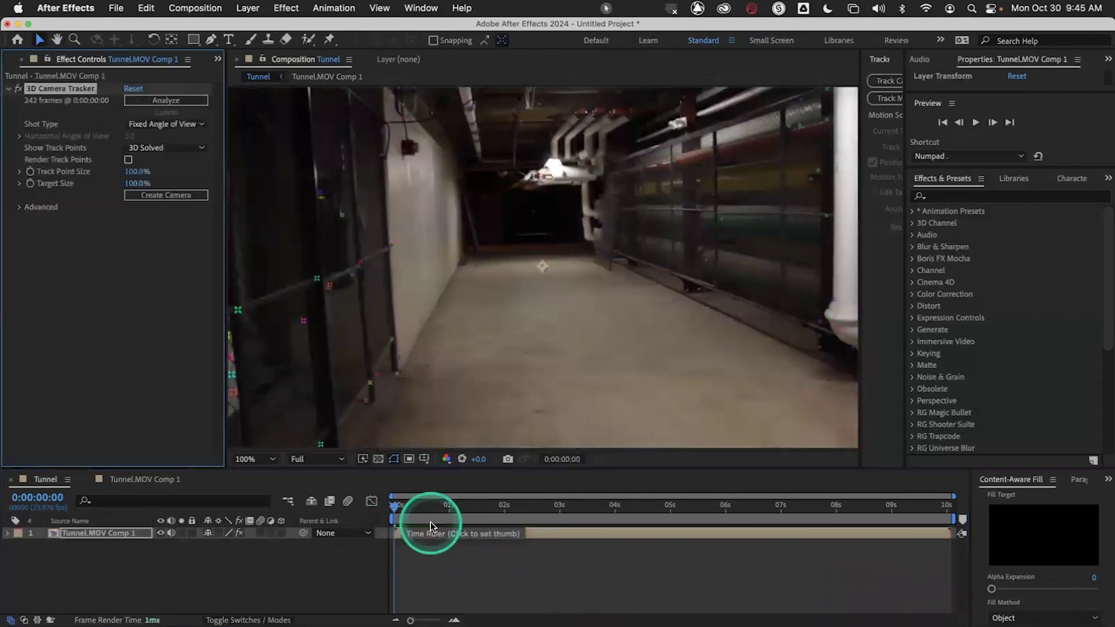
Set the Warp Stabilizer method of the Tunnel.MOV layer in Tunnel.MOV Comp 1 to Perspective.
{"action": "left_click", "coordinate": [141, 480]}
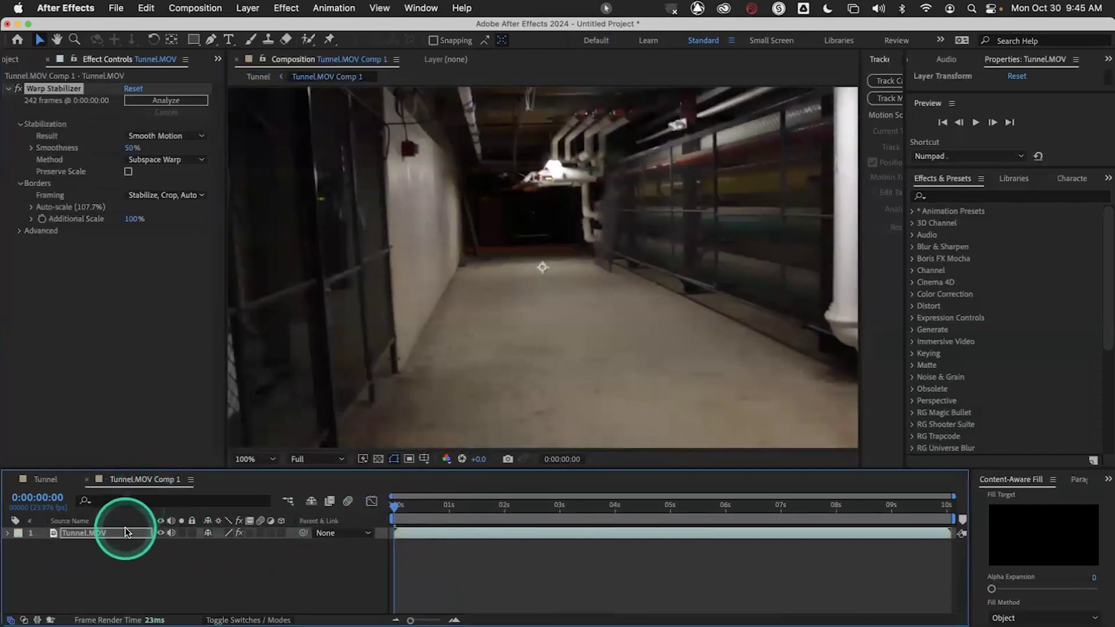
{"action": "left_click", "coordinate": [234, 519]}
{"action": "left_click_drag", "start_coordinate": [233, 517], "coordinate": [196, 528]}
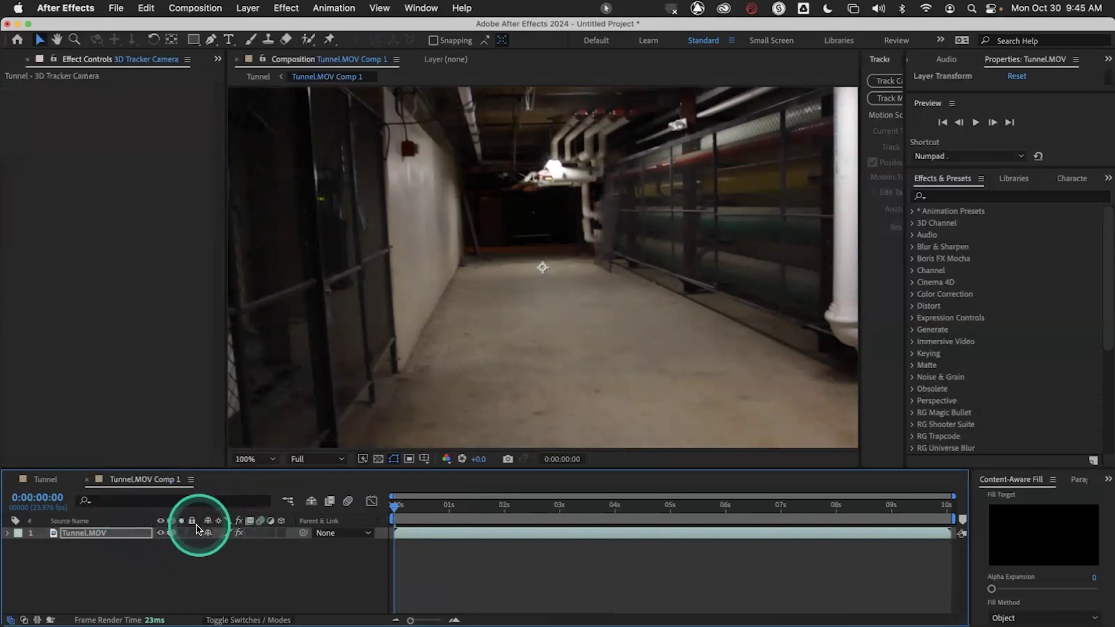
{"action": "left_click", "coordinate": [47, 479]}
{"action": "left_click", "coordinate": [130, 482]}
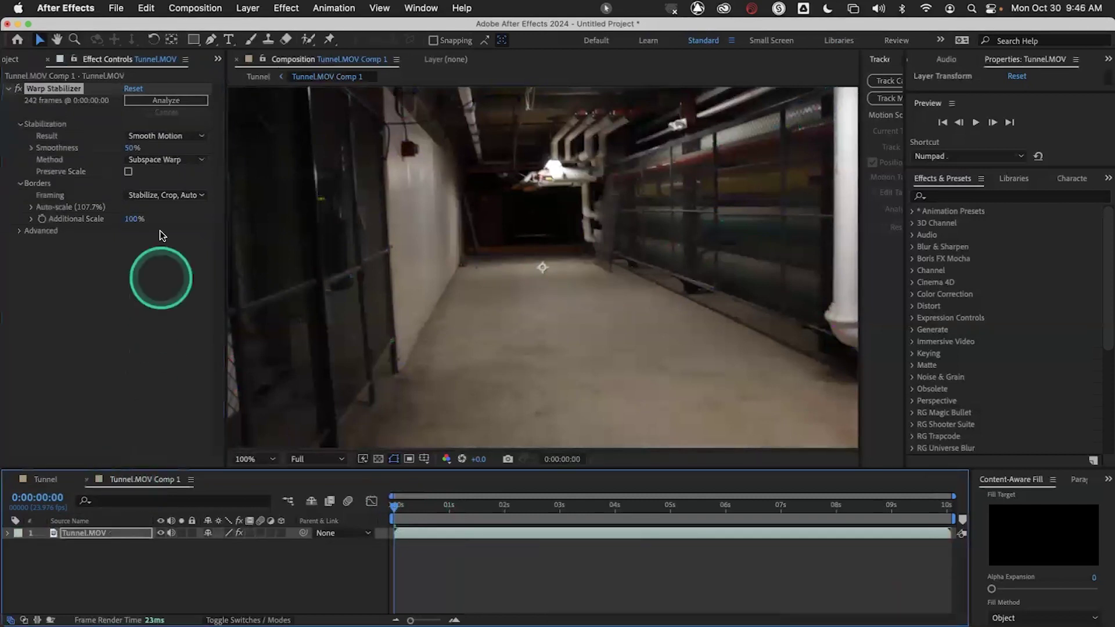
{"action": "left_click", "coordinate": [174, 160]}
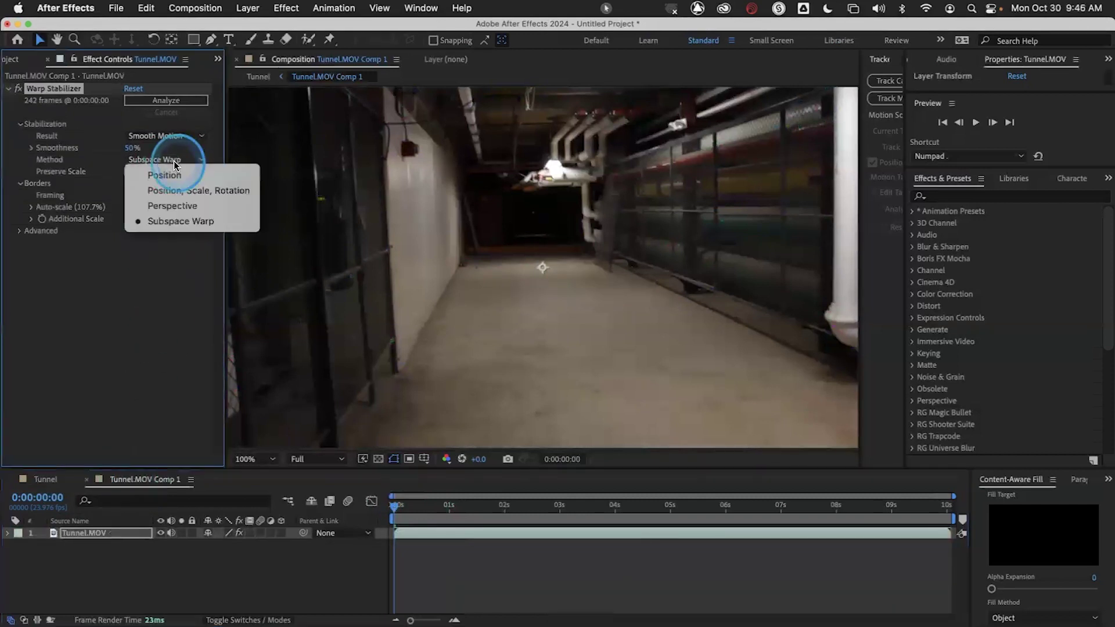
{"action": "left_click", "coordinate": [182, 207]}
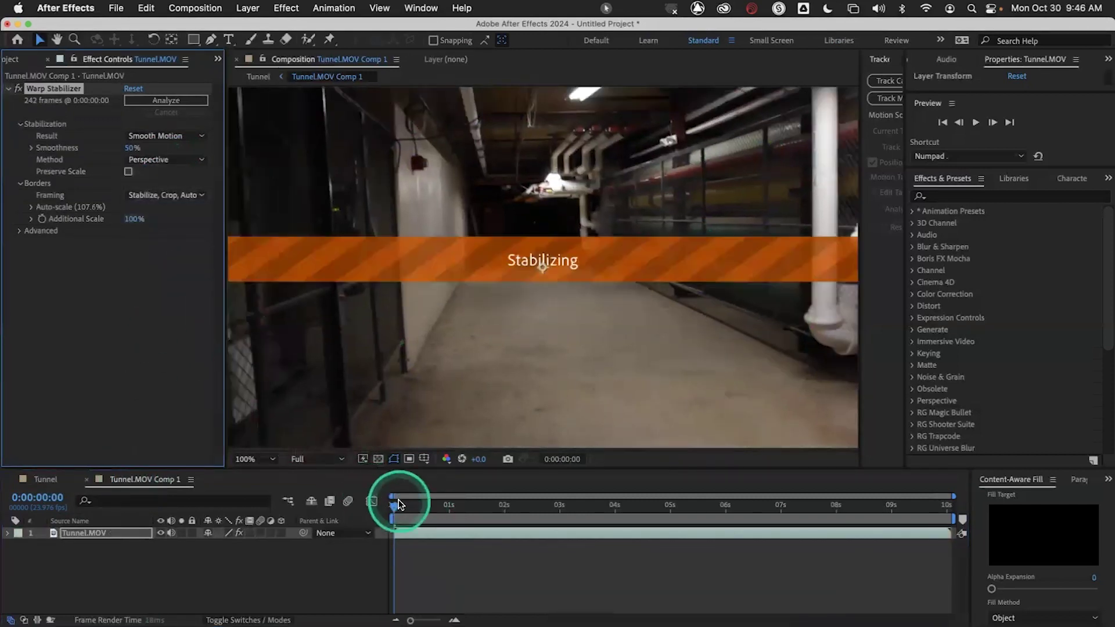
Preview the Tunnel composition from the start to check how the green solid tracks with the changed stabilization.
{"action": "left_click", "coordinate": [44, 478]}
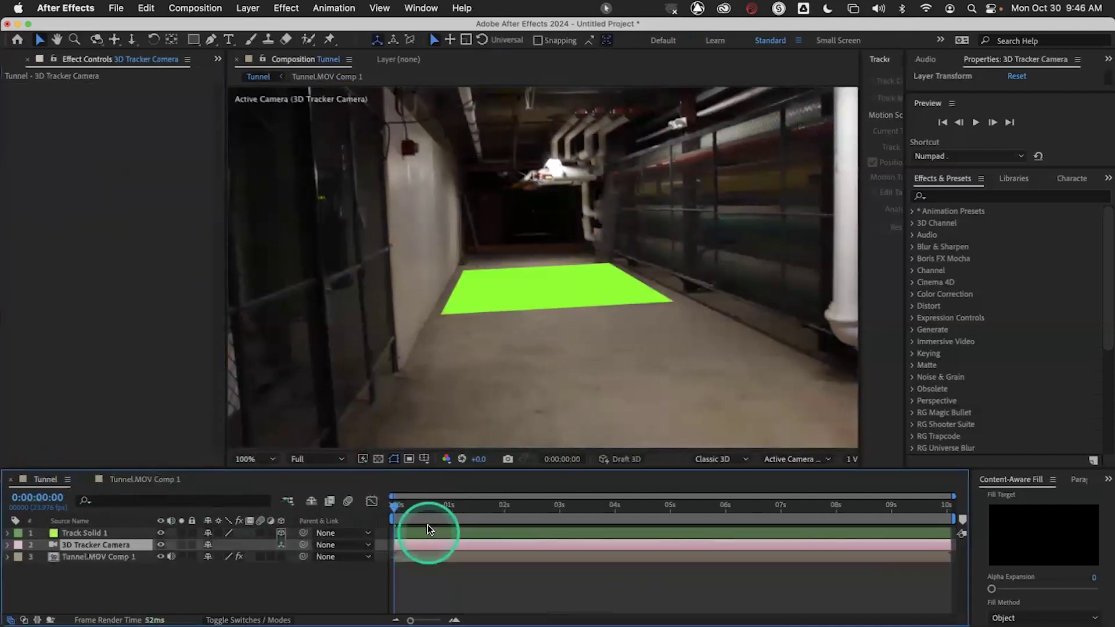
{"action": "left_click_drag", "start_coordinate": [406, 507], "coordinate": [385, 507]}
{"action": "key", "text": "space"}
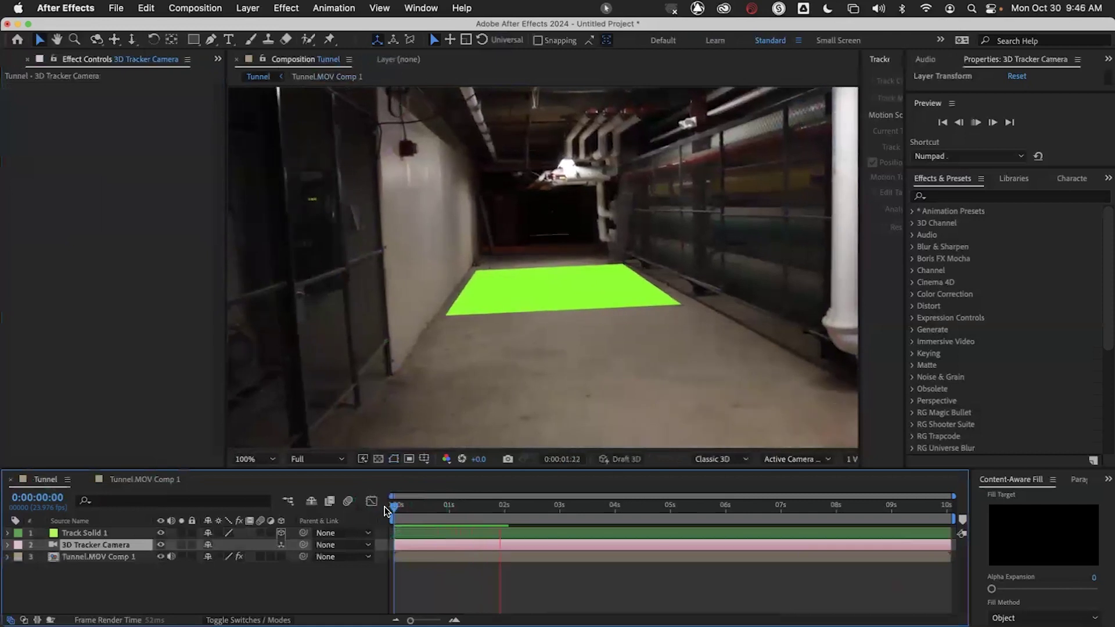
{"action": "key", "text": "space"}
Import cinderella.jpg from the L10_Tracking folder into the project as footage.
{"action": "left_click", "coordinate": [112, 532]}
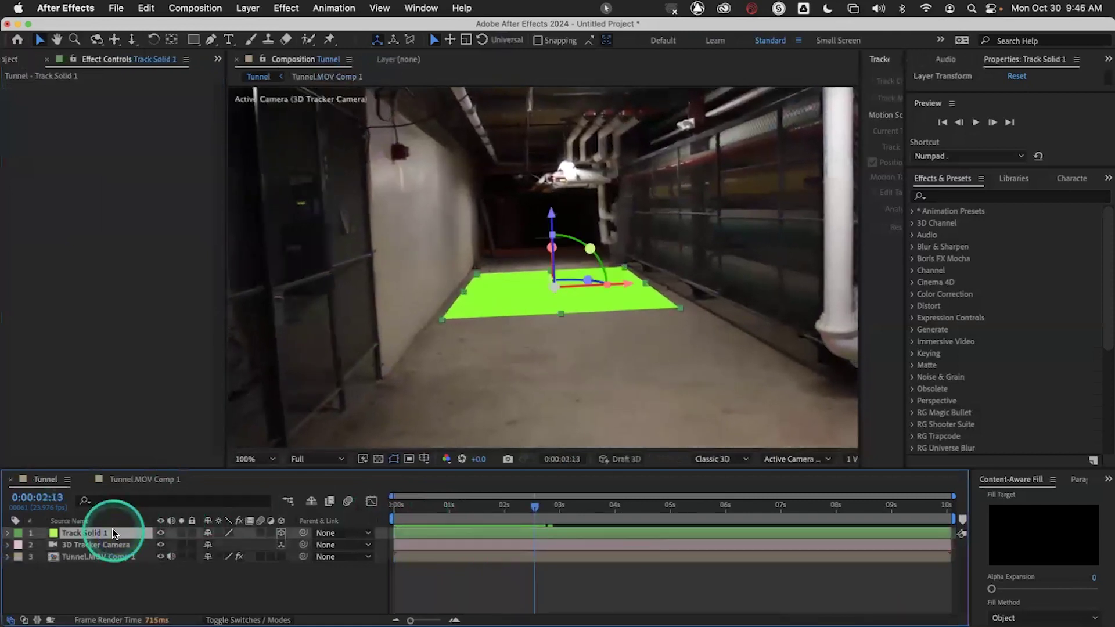
{"action": "left_click", "coordinate": [22, 59]}
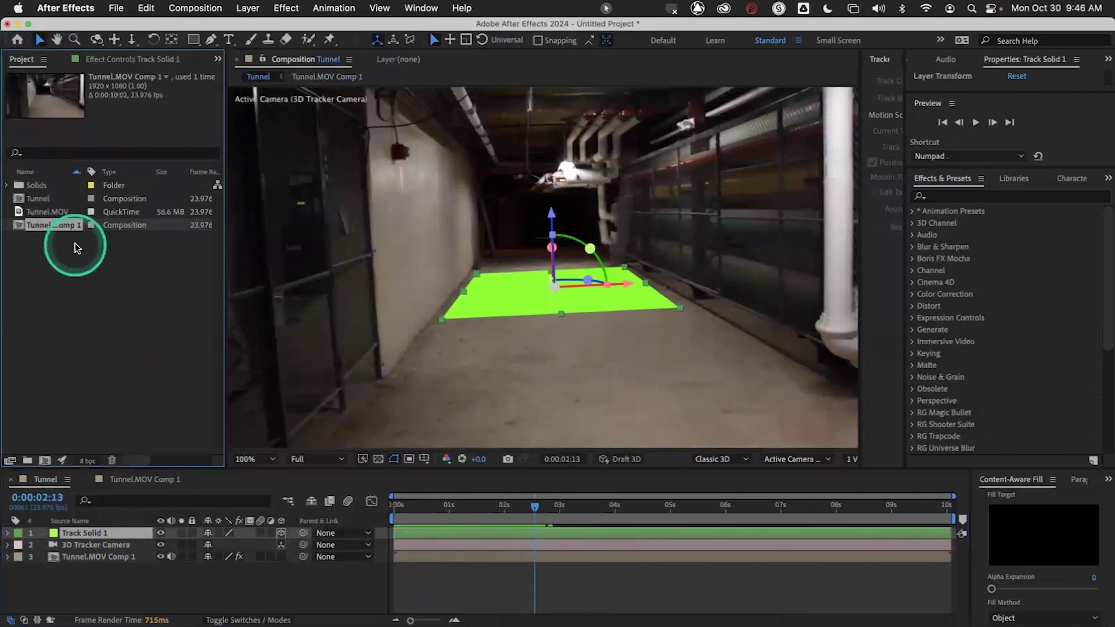
{"action": "double_click", "coordinate": [107, 269]}
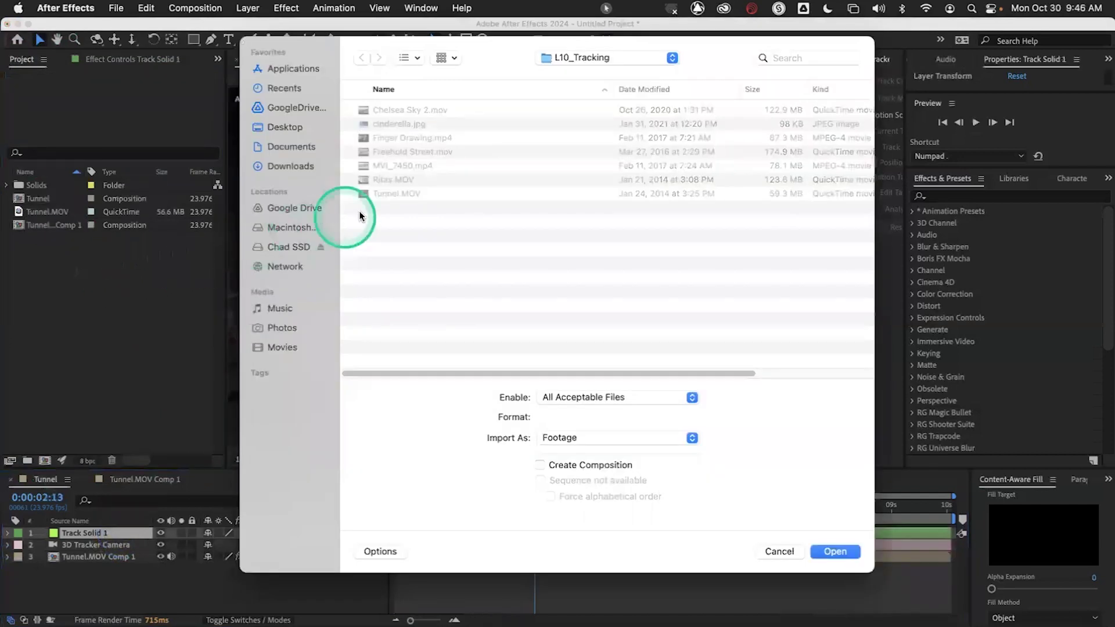
{"action": "left_click", "coordinate": [406, 123]}
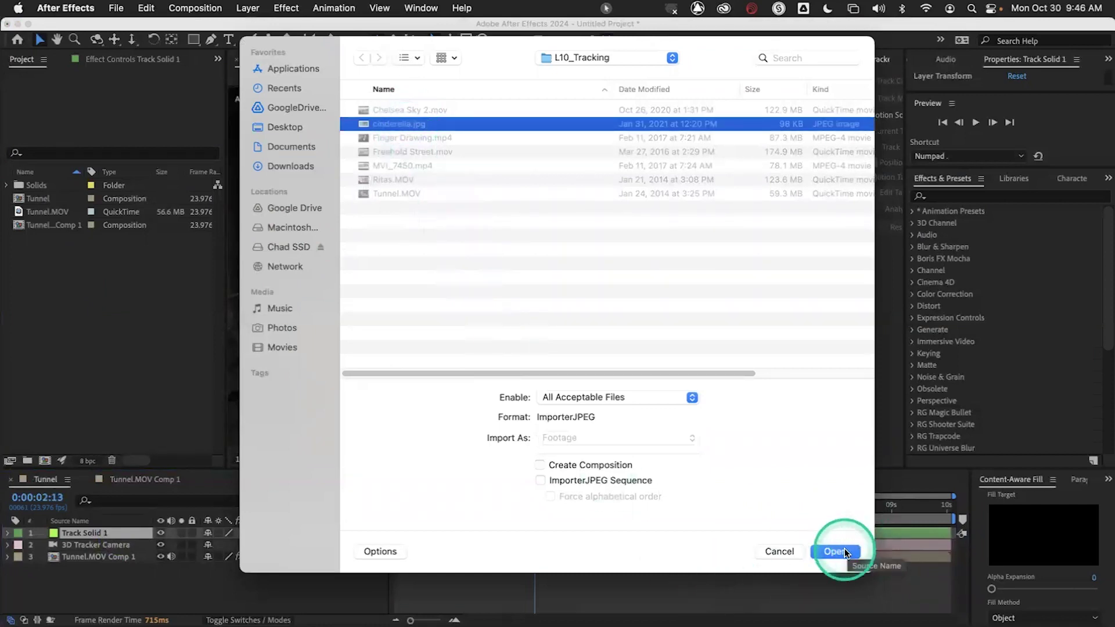
{"action": "left_click", "coordinate": [836, 551]}
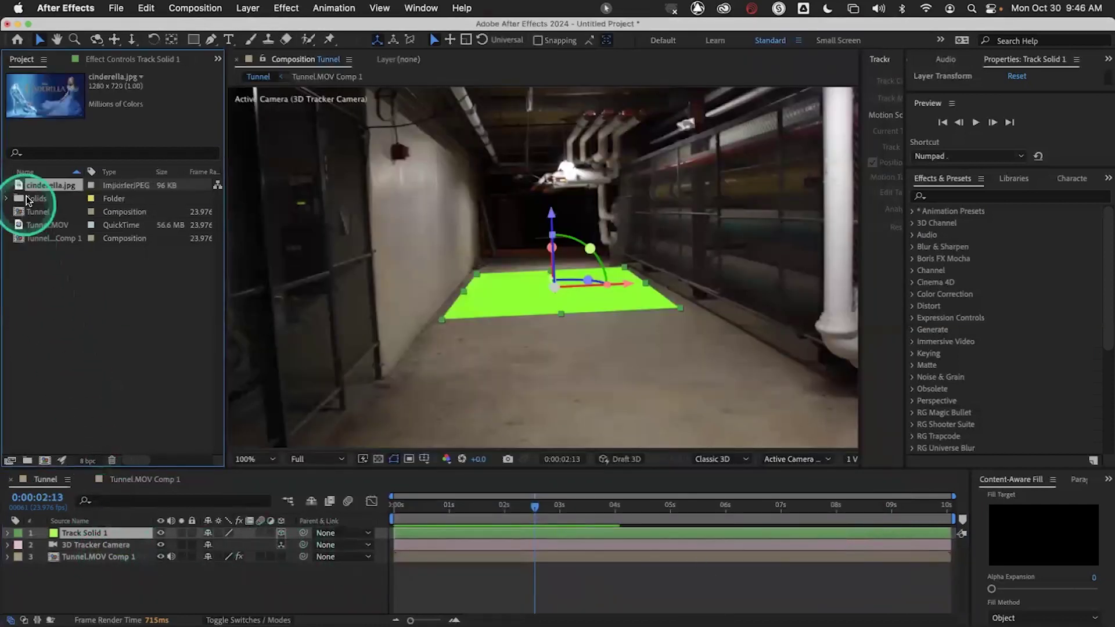
Replace the Track Solid 1 layer's source with cinderella.jpg and narrow the image slightly to fit the tunnel floor.
{"action": "left_click", "coordinate": [99, 531]}
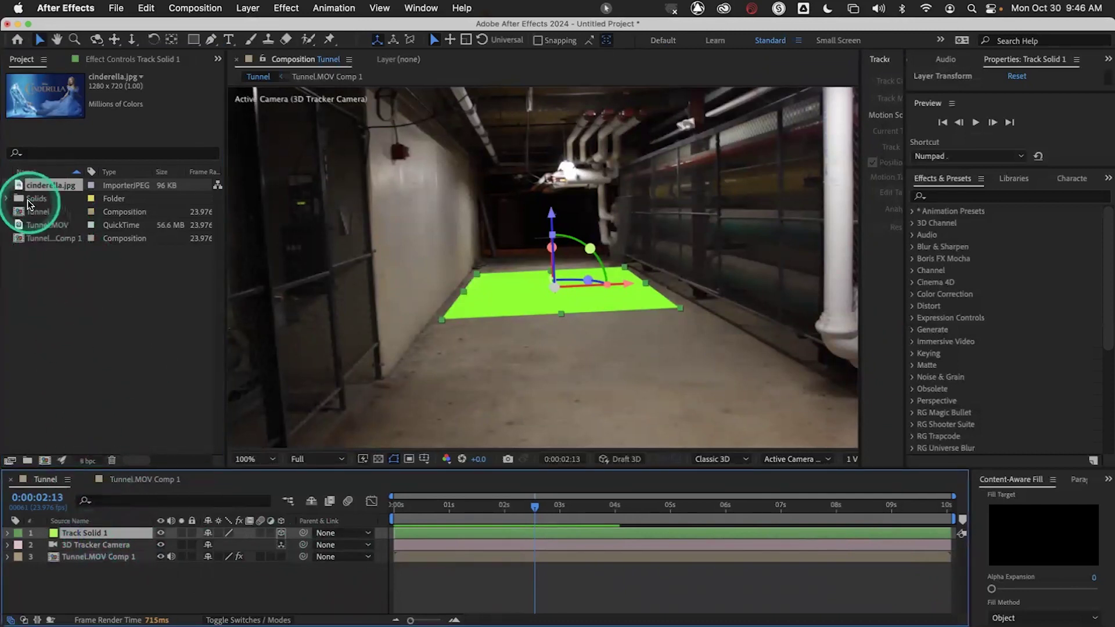
{"action": "left_click_drag", "start_coordinate": [19, 186], "coordinate": [106, 533]}
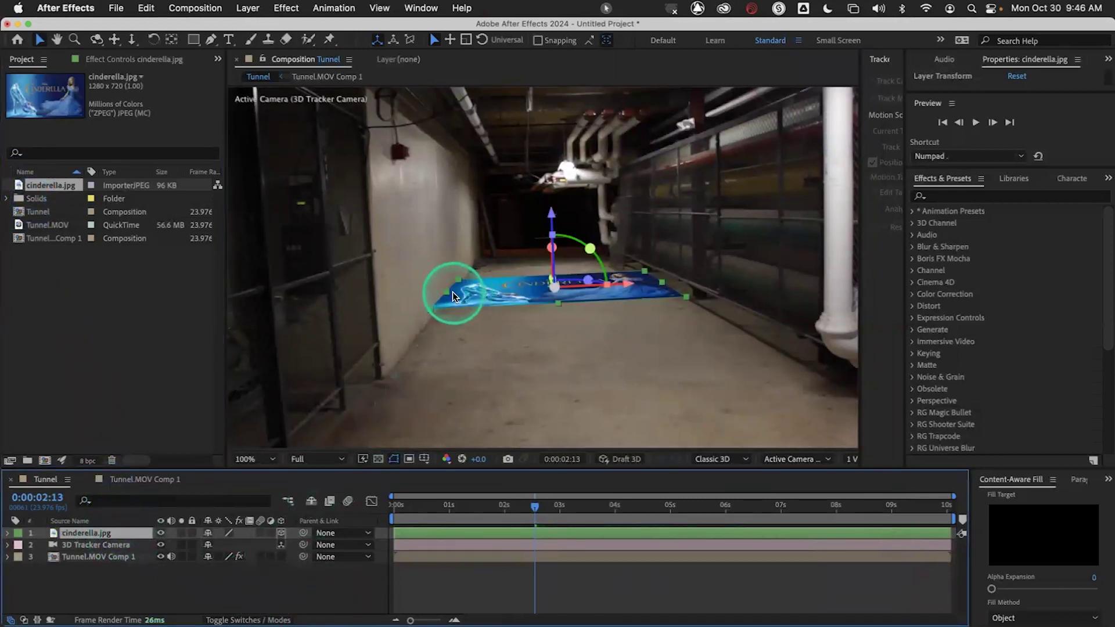
{"action": "left_click_drag", "start_coordinate": [444, 290], "coordinate": [455, 292]}
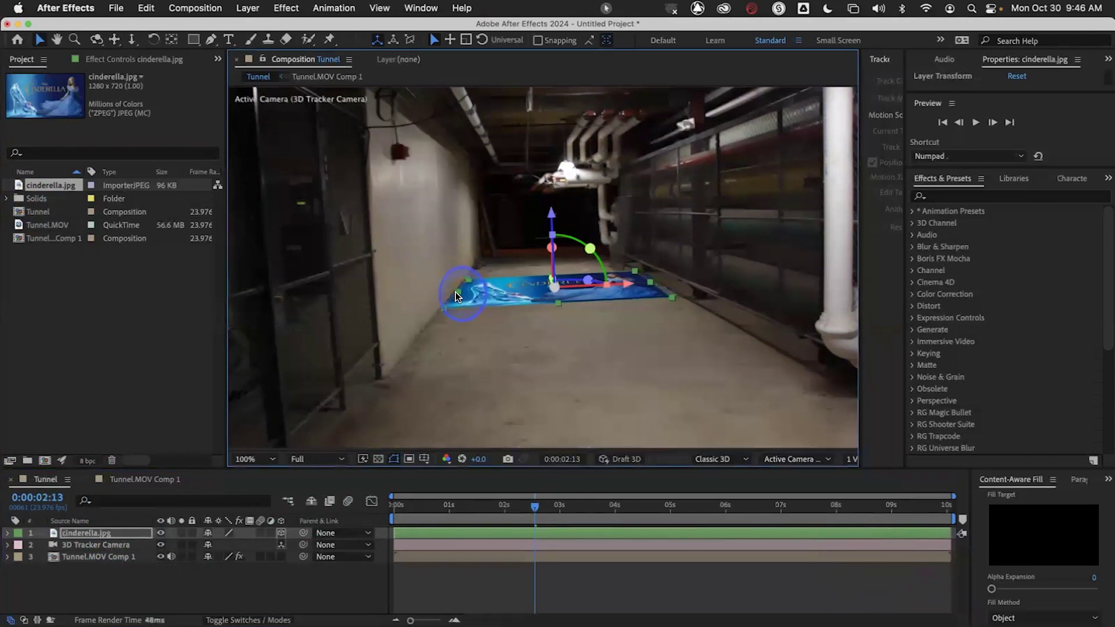
Preview the tracked cinderella.jpg image on the floor from the start of the Tunnel composition.
{"action": "left_click", "coordinate": [393, 505]}
{"action": "key", "text": "space"}
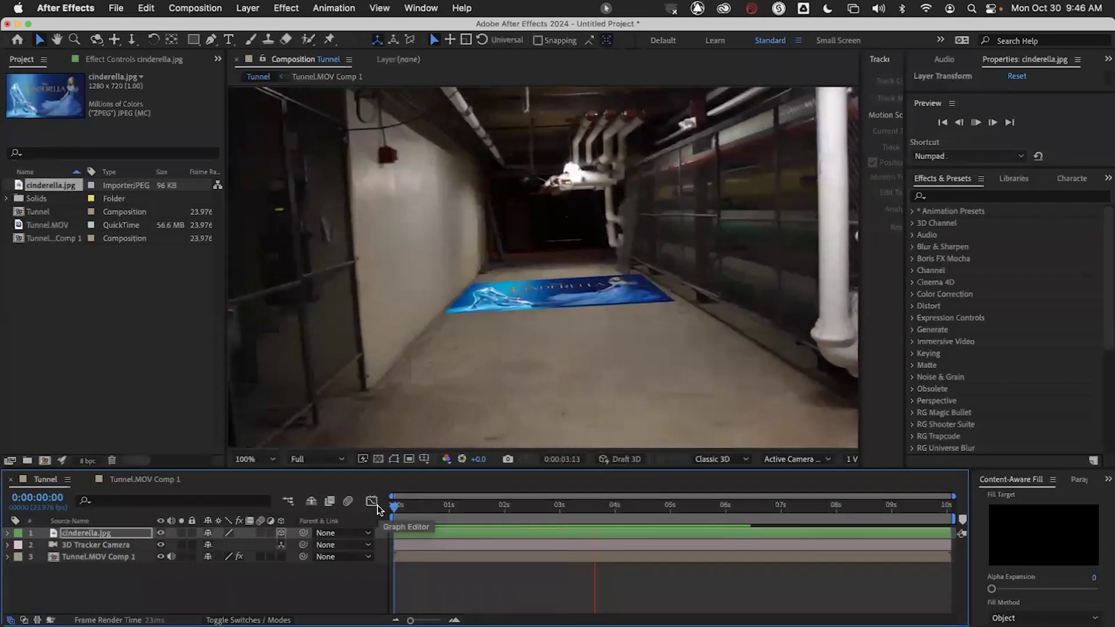
{"action": "key", "text": "space"}
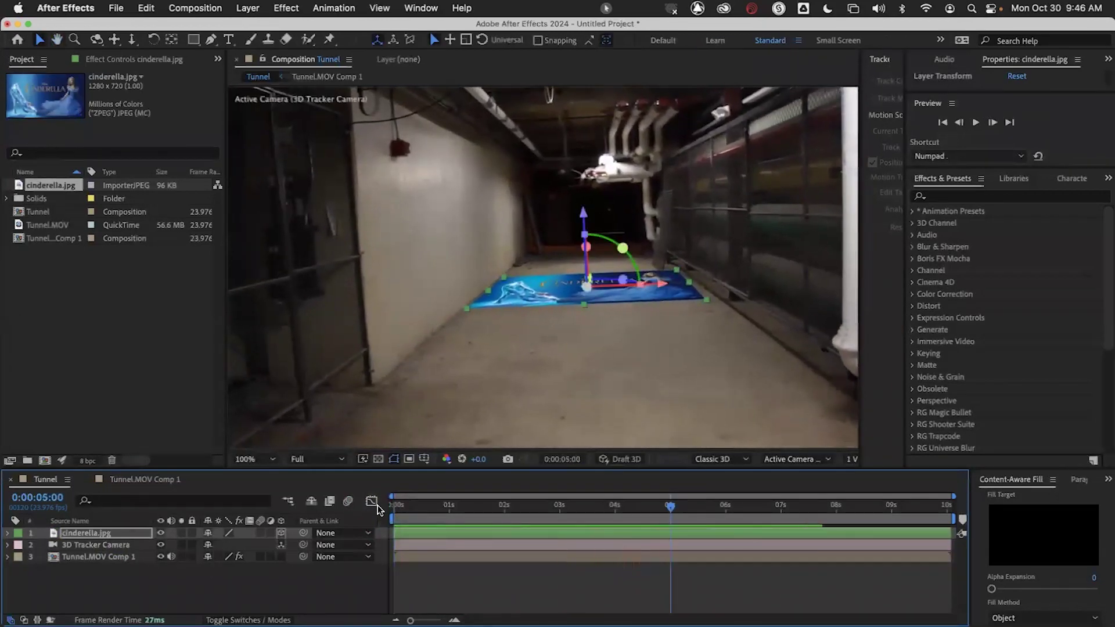
Show the layer modes and cycle the cinderella.jpg layer through the blending modes, settling on Overlay.
{"action": "left_click", "coordinate": [263, 545]}
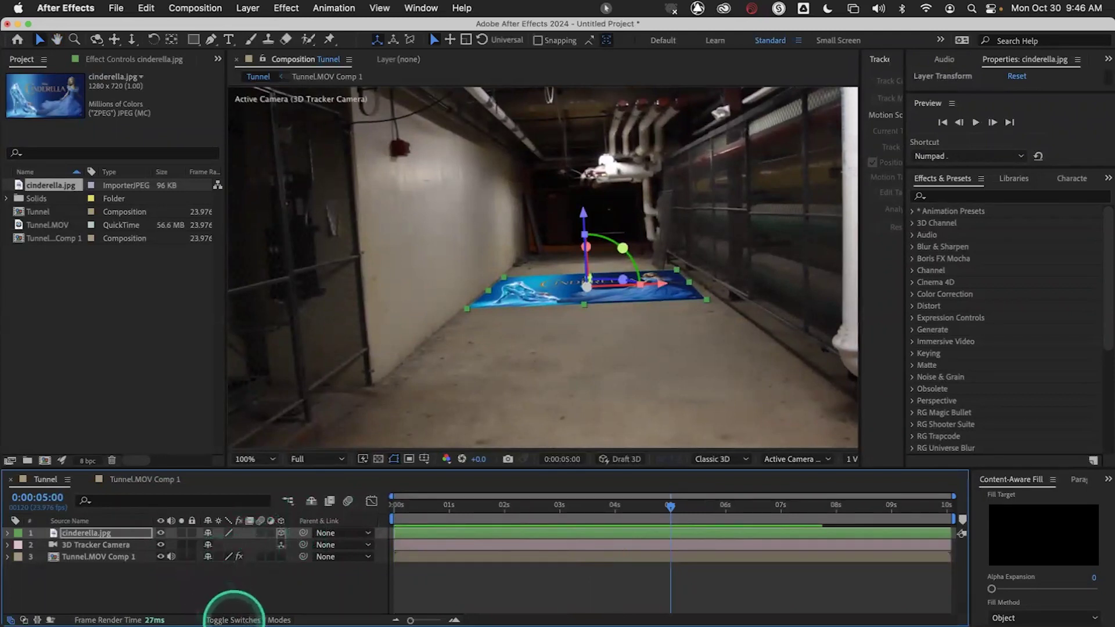
{"action": "left_click", "coordinate": [236, 619]}
{"action": "left_click", "coordinate": [123, 535]}
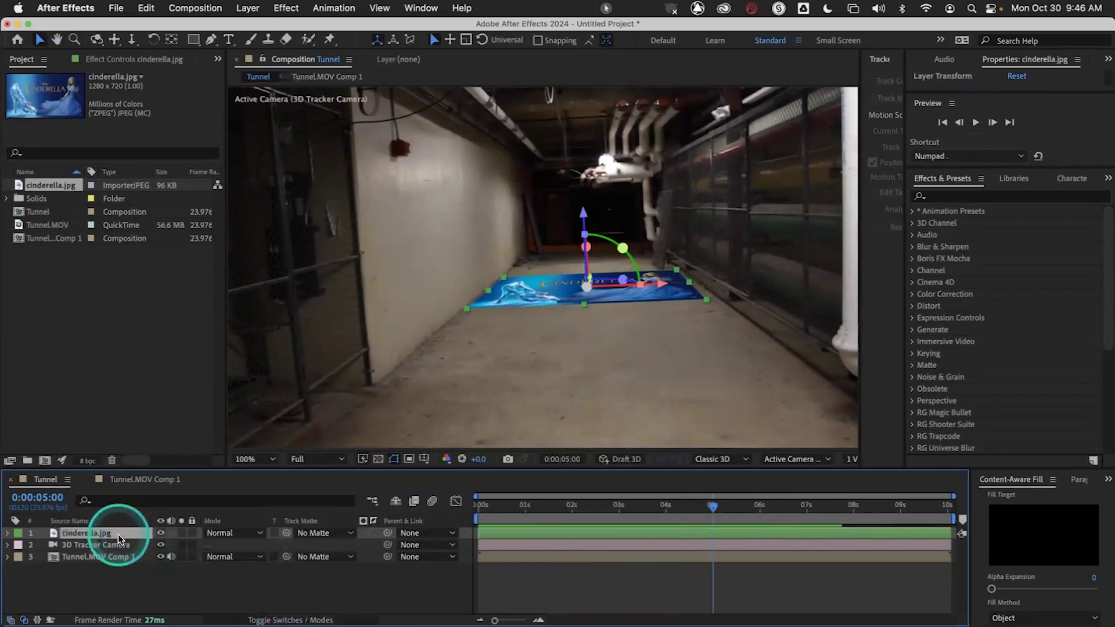
{"action": "key", "text": "shift+equal"}
{"action": "key", "text": "shift+equal"}
{"action": "key", "text": "shift+equal"}
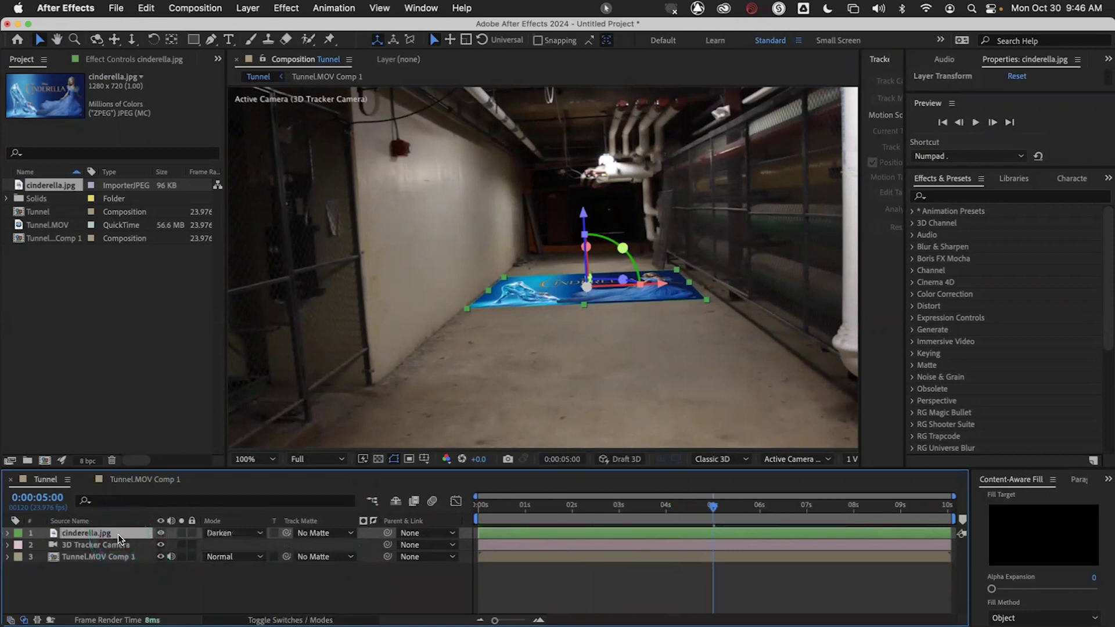
{"action": "key", "text": "shift+equal"}
{"action": "key", "text": "shift+equal"}
{"action": "key", "text": "shift+equal"}
{"action": "key", "text": "shift+equal"}
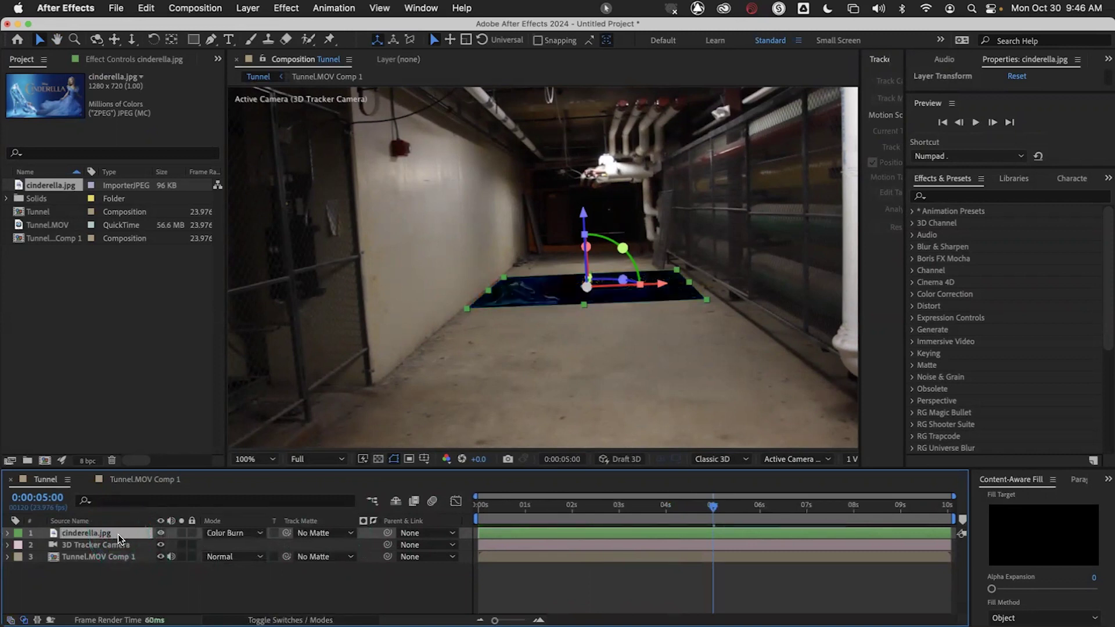
{"action": "key", "text": "shift+equal"}
{"action": "key", "text": "shift+equal"}
{"action": "key", "text": "shift+equal"}
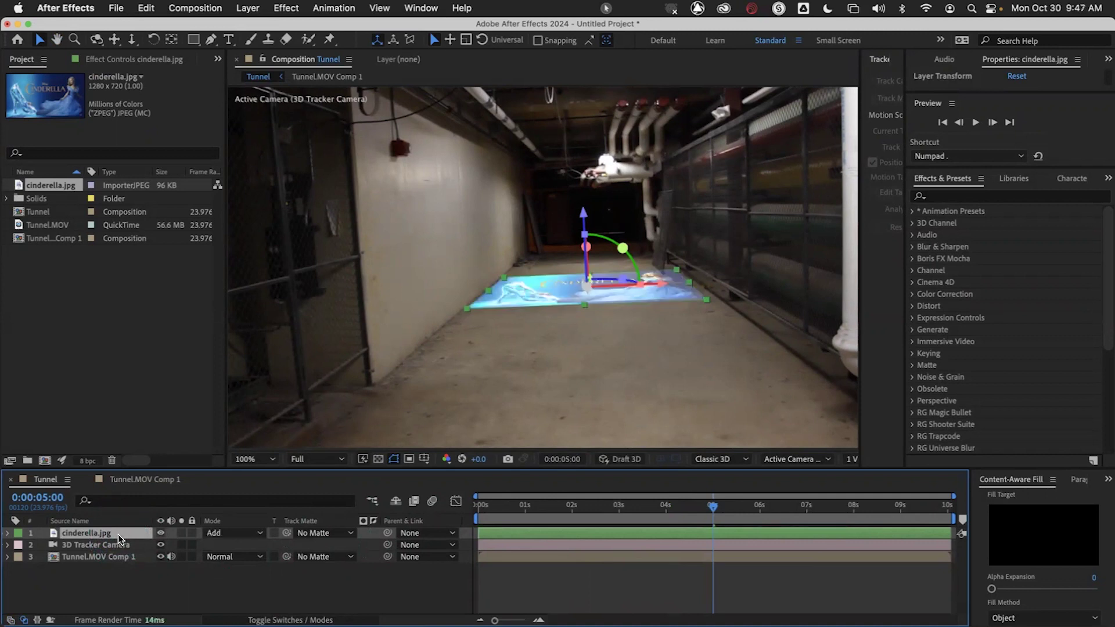
{"action": "key", "text": "shift+equal"}
{"action": "key", "text": "shift+equal"}
{"action": "key", "text": "shift+equal"}
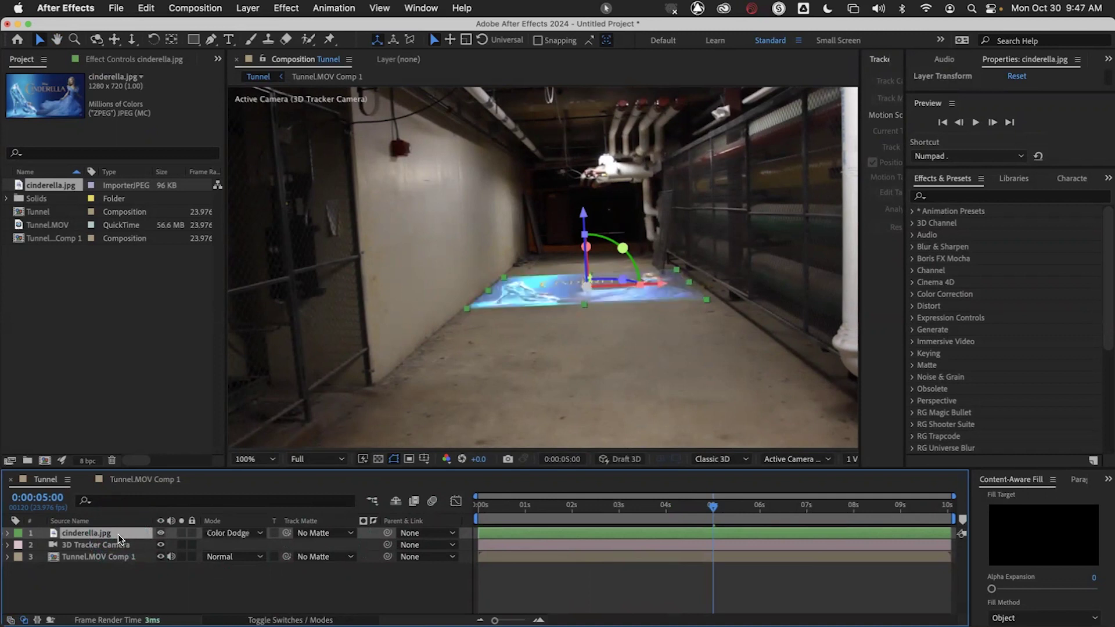
{"action": "key", "text": "shift+equal"}
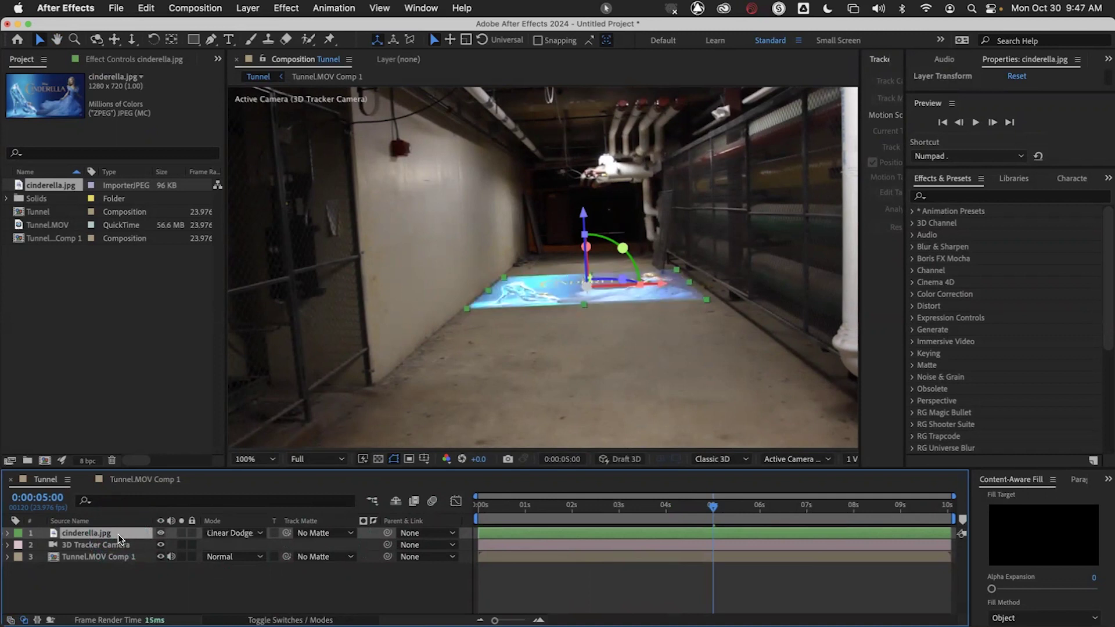
{"action": "key", "text": "shift+equal"}
{"action": "key", "text": "shift+equal"}
{"action": "key", "text": "shift+equal"}
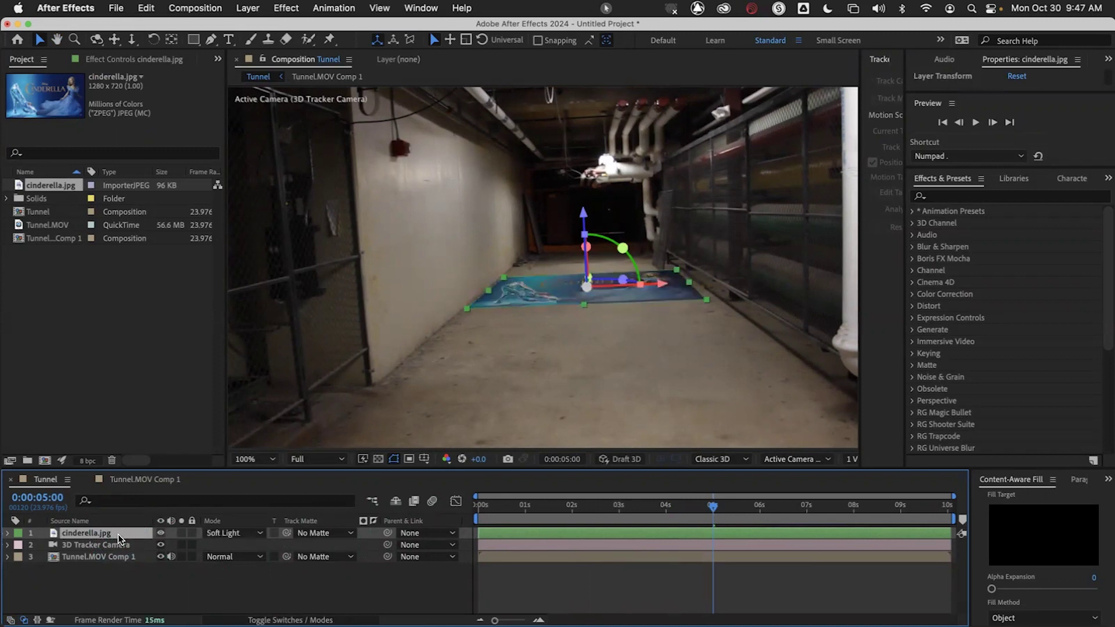
{"action": "key", "text": "shift+equal"}
{"action": "key", "text": "shift+minus"}
{"action": "key", "text": "shift+minus"}
{"action": "key", "text": "shift+equal"}
{"action": "key", "text": "shift+equal"}
{"action": "key", "text": "shift+equal"}
{"action": "key", "text": "shift+equal"}
{"action": "key", "text": "shift+equal"}
{"action": "key", "text": "shift+equal"}
{"action": "key", "text": "shift+minus"}
{"action": "key", "text": "shift+minus"}
{"action": "key", "text": "shift+minus"}
{"action": "key", "text": "shift+minus"}
{"action": "key", "text": "shift+minus"}
{"action": "key", "text": "shift+minus"}
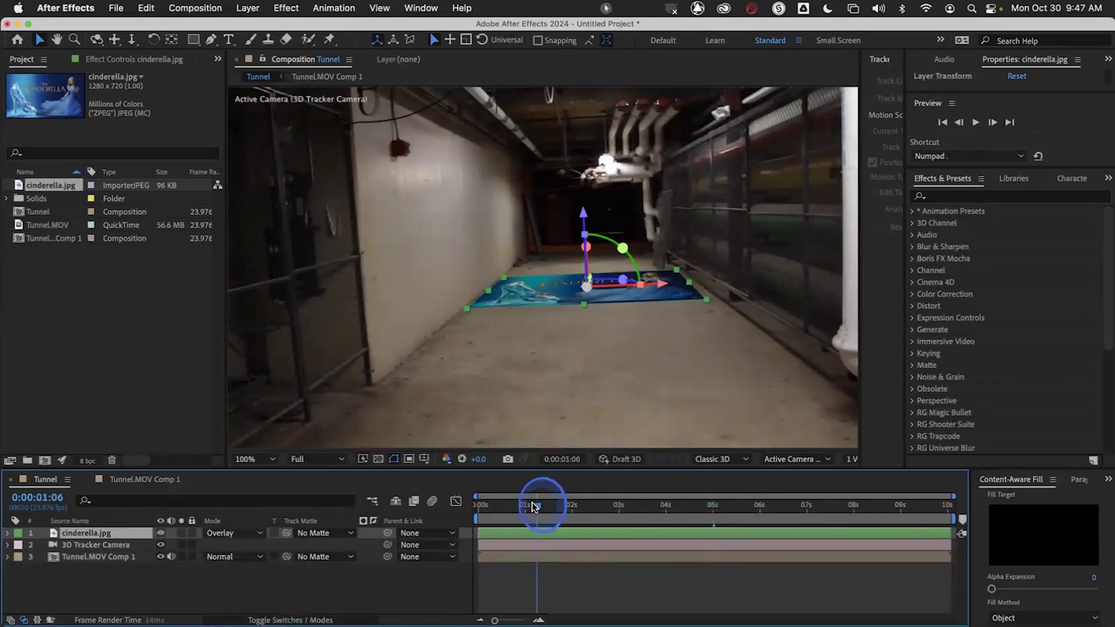
Preview the Overlay-blended floor image from near the beginning of the composition.
{"action": "left_click_drag", "start_coordinate": [532, 503], "coordinate": [485, 502]}
{"action": "key", "text": "space"}
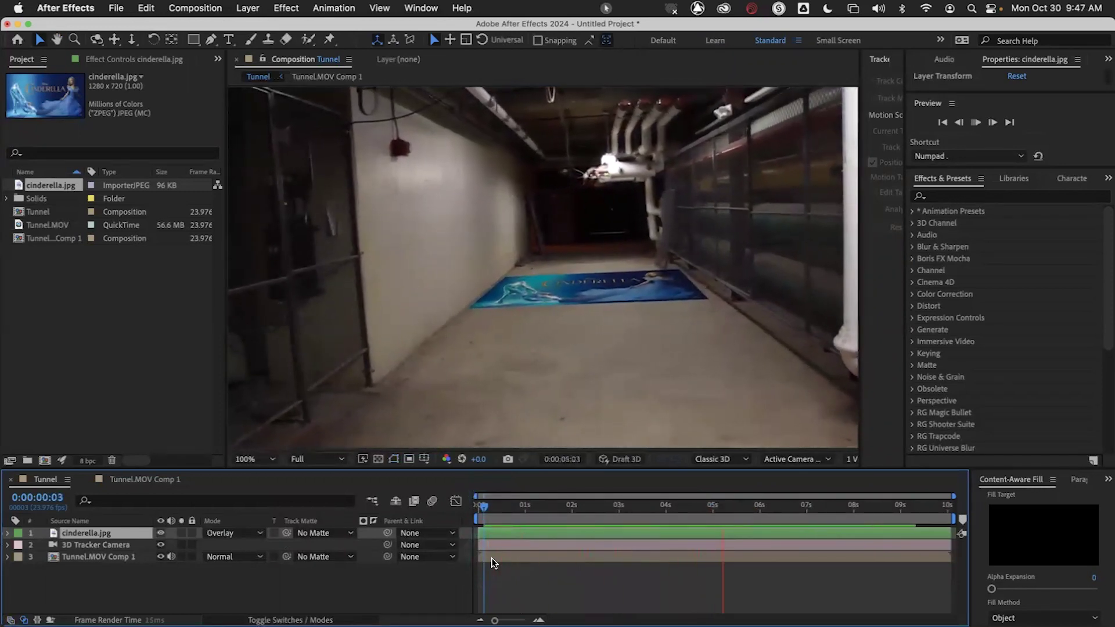
{"action": "key", "text": "space"}
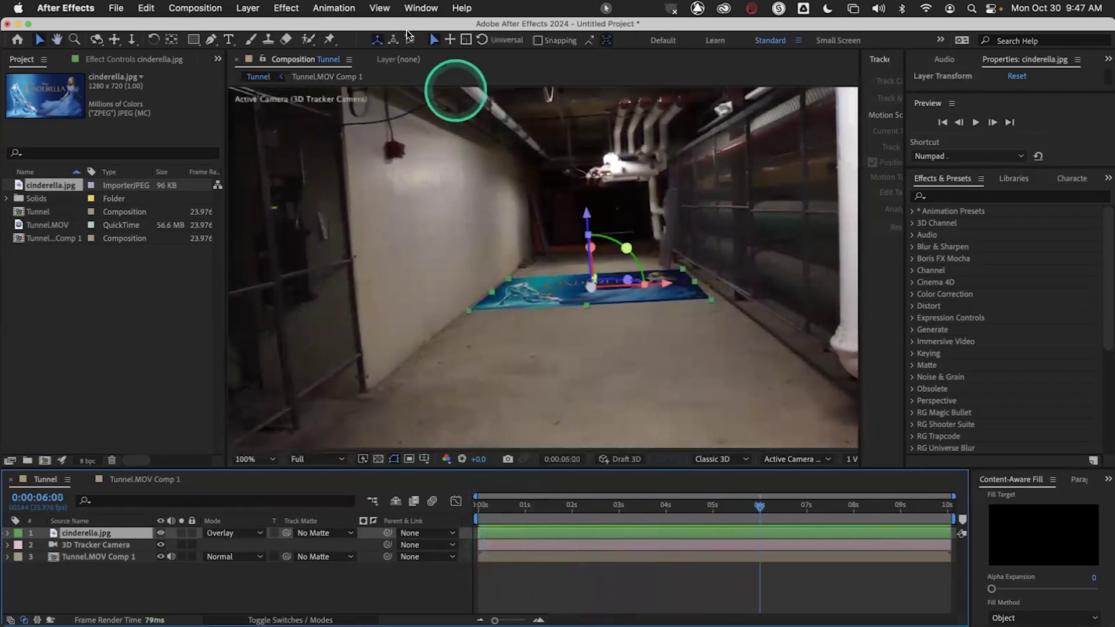
Apply the Curves effect to the cinderella.jpg layer and lower the white end point of its RGB curve.
{"action": "left_click", "coordinate": [300, 8]}
{"action": "left_click", "coordinate": [308, 198]}
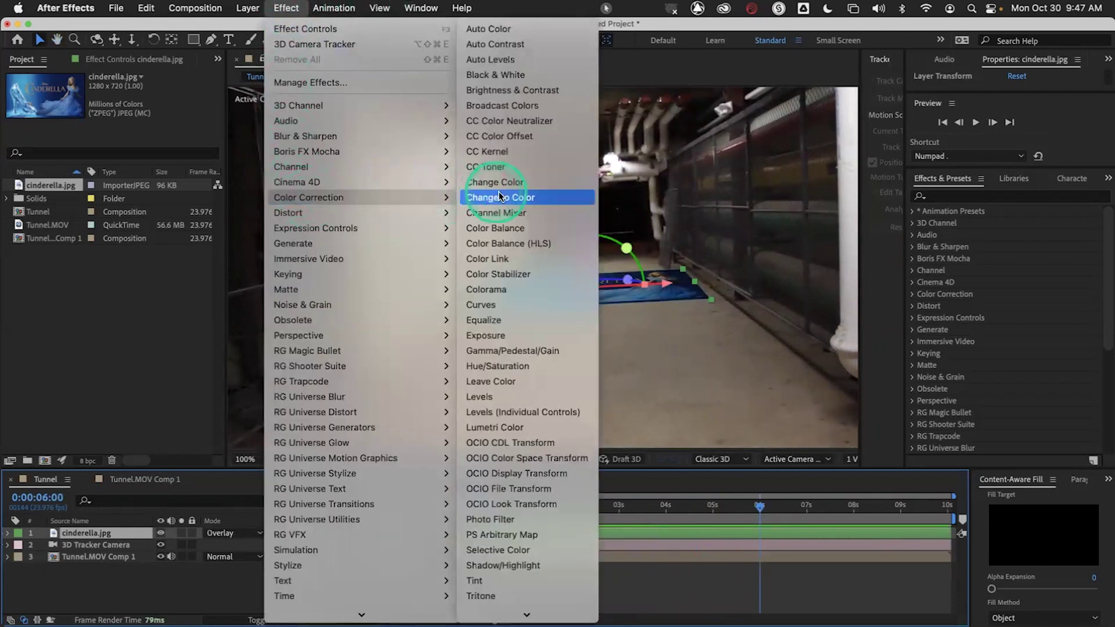
{"action": "left_click", "coordinate": [499, 304]}
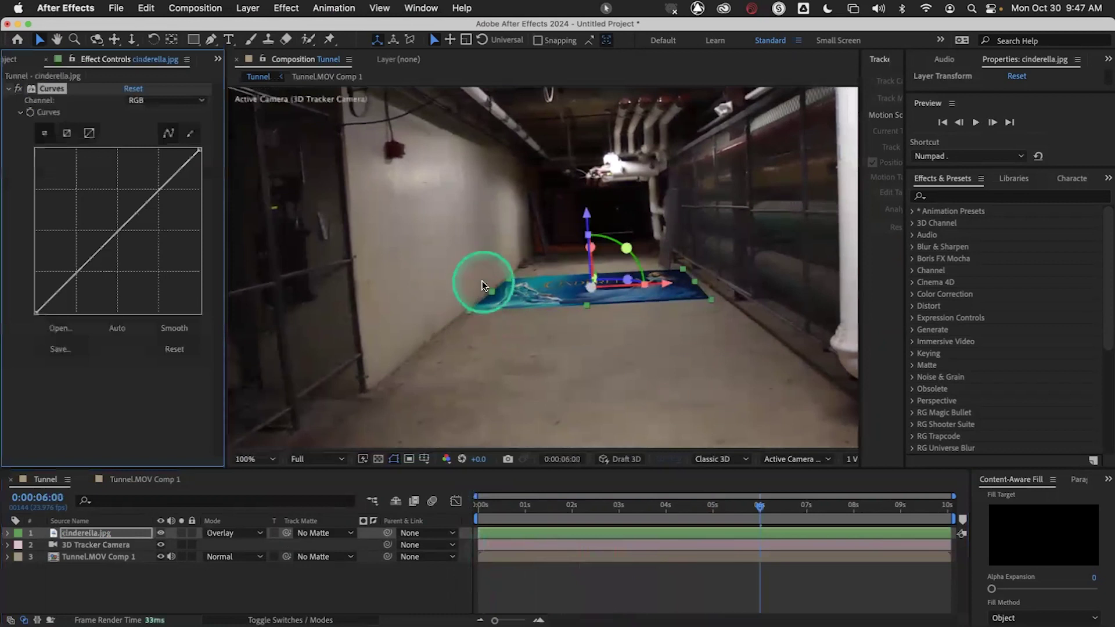
{"action": "left_click_drag", "start_coordinate": [200, 149], "coordinate": [200, 168]}
{"action": "left_click", "coordinate": [80, 272]}
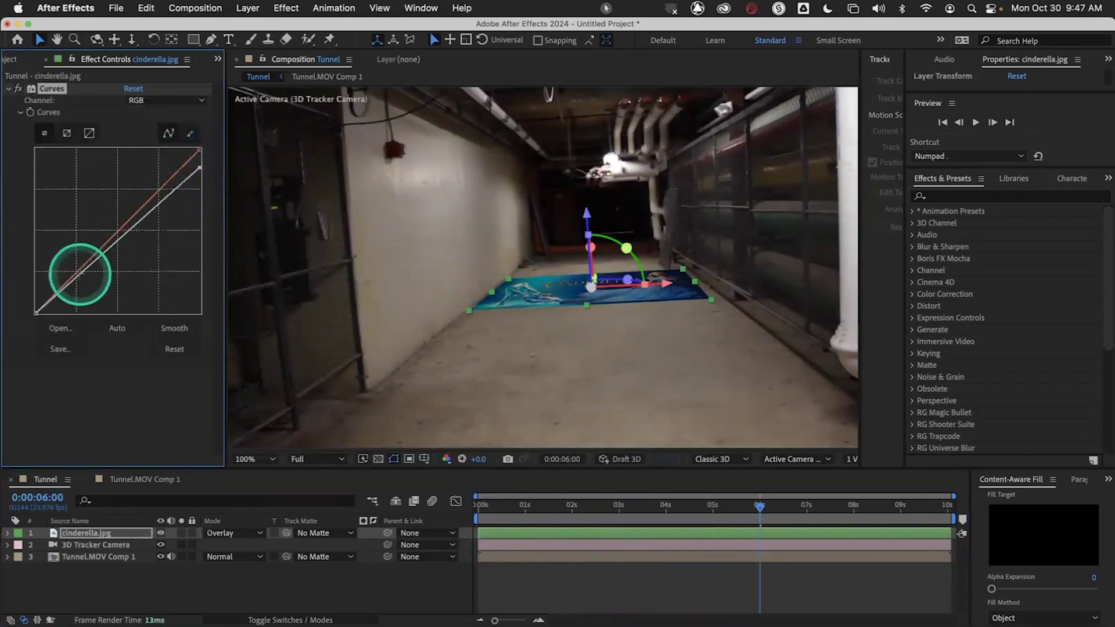
Raise the lower midtones of the Red channel curve on the cinderella.jpg layer.
{"action": "left_click", "coordinate": [188, 103]}
{"action": "left_click", "coordinate": [158, 135]}
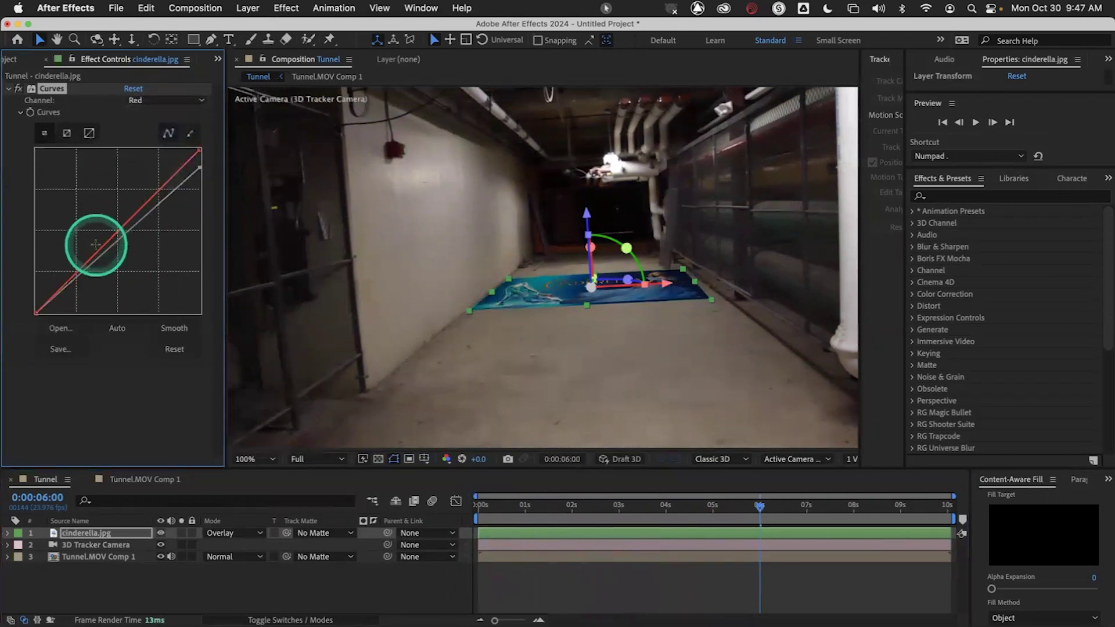
{"action": "left_click_drag", "start_coordinate": [100, 249], "coordinate": [90, 240]}
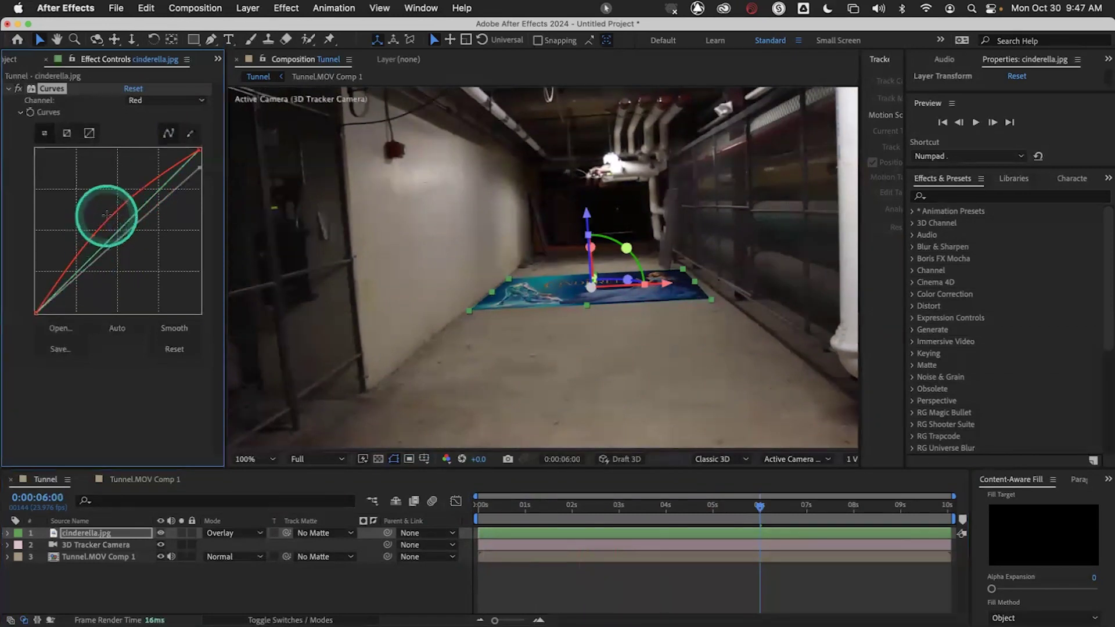
Pull down the shadows of the RGB curve to darken the image, and compare with the Curves effect off and on.
{"action": "left_click", "coordinate": [90, 269]}
{"action": "left_click_drag", "start_coordinate": [84, 277], "coordinate": [64, 299]}
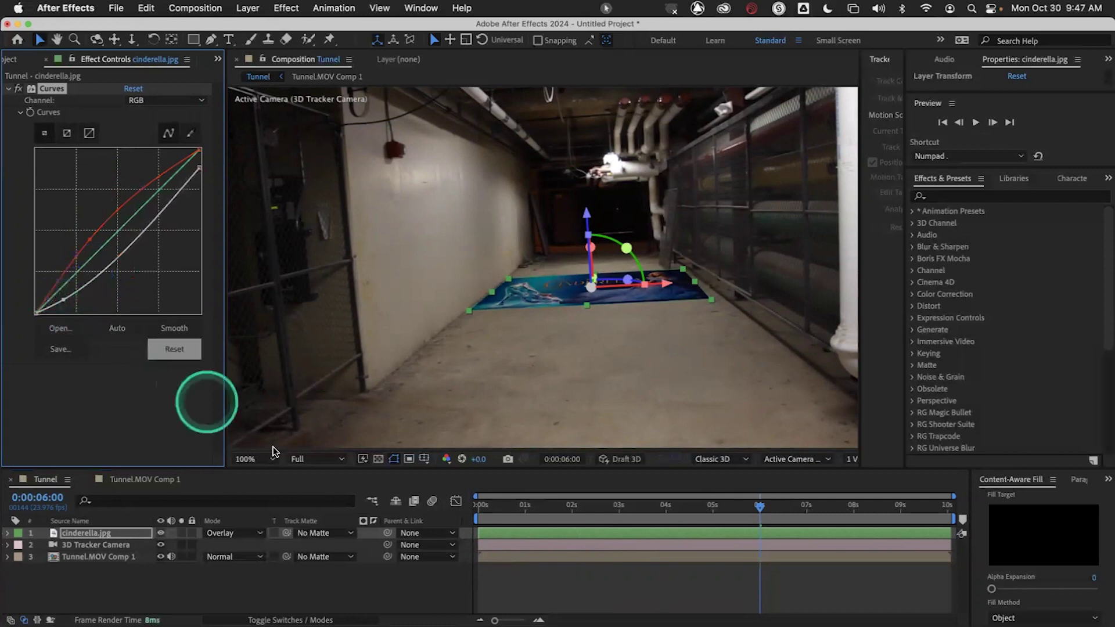
{"action": "left_click", "coordinate": [19, 89]}
{"action": "left_click", "coordinate": [18, 89]}
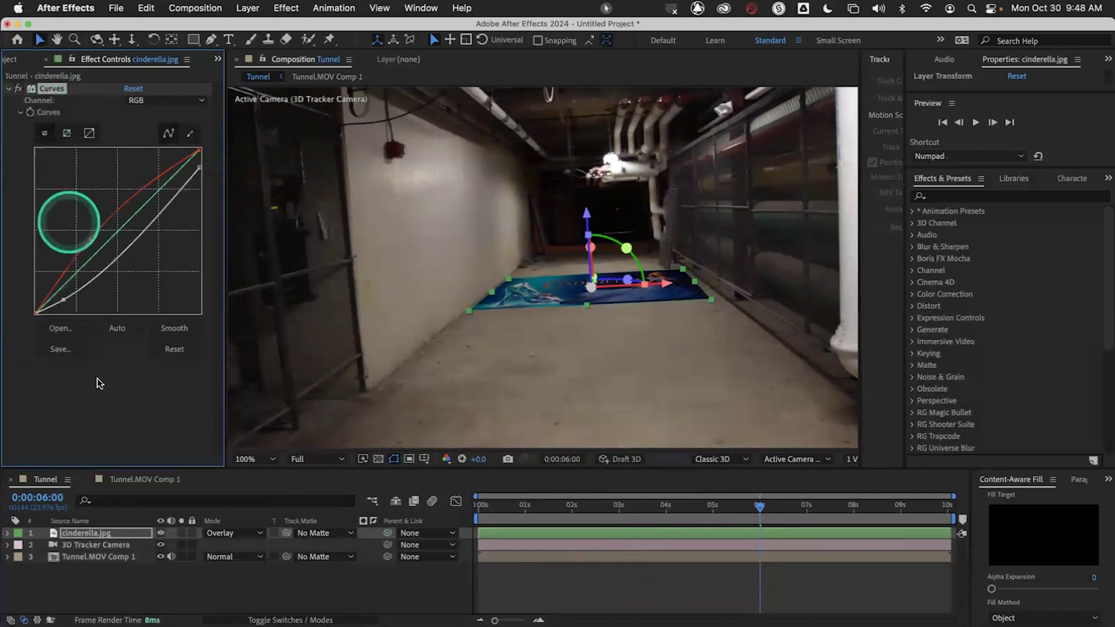
Delete the cinderella.jpg layer and create a new solid from three floor track points of the 3D Camera Tracker on Tunnel.MOV Comp 1.
{"action": "left_click", "coordinate": [96, 535]}
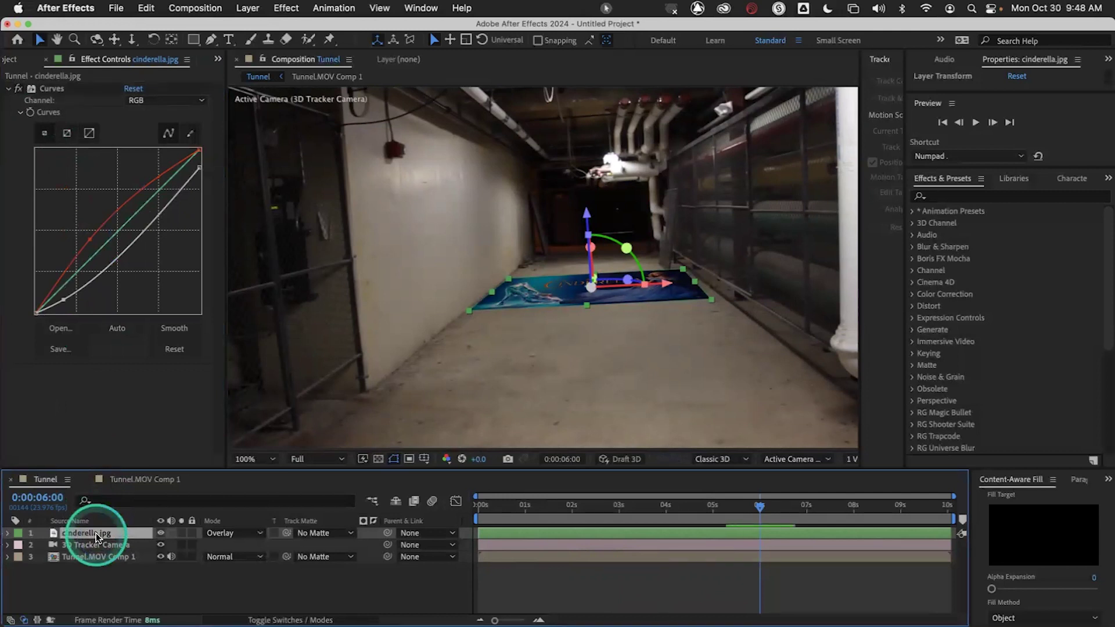
{"action": "key", "text": "Delete"}
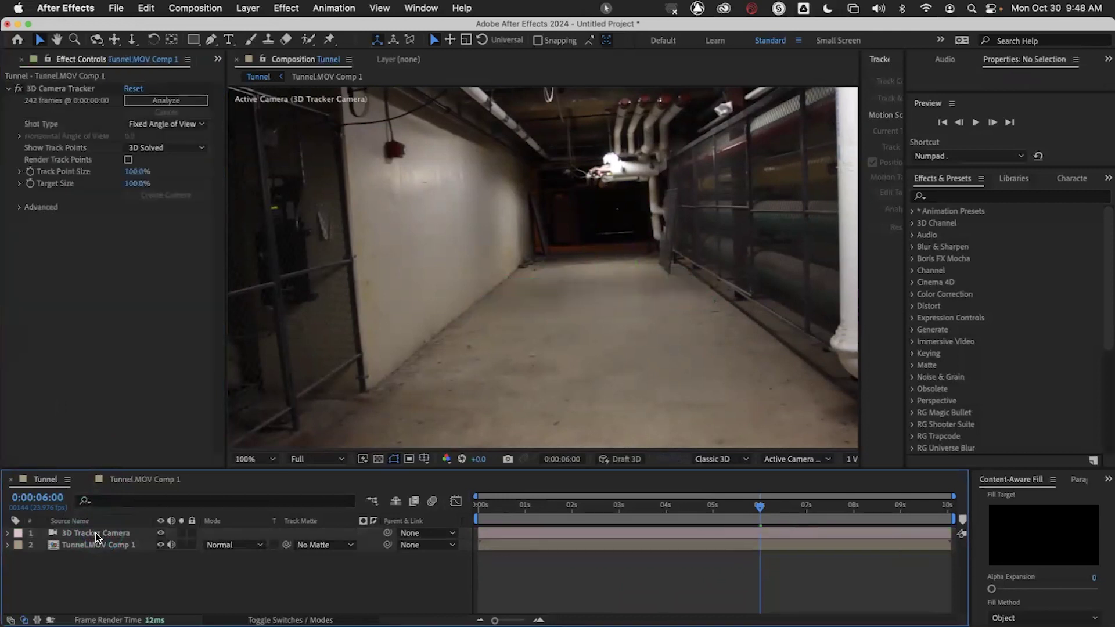
{"action": "left_click", "coordinate": [96, 535]}
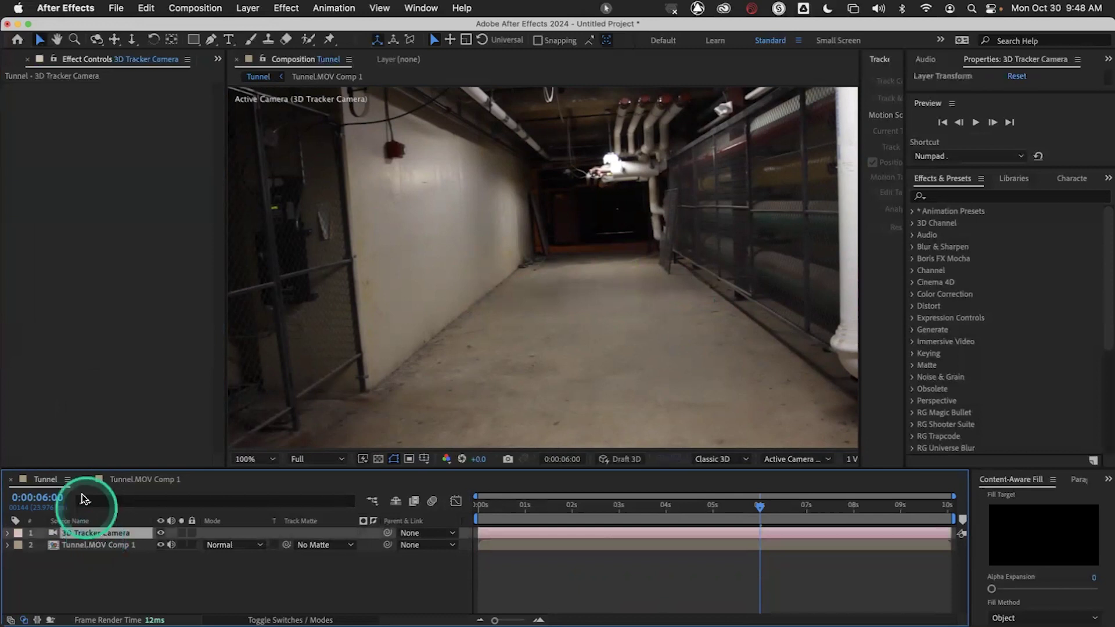
{"action": "left_click", "coordinate": [108, 545]}
{"action": "left_click", "coordinate": [84, 90]}
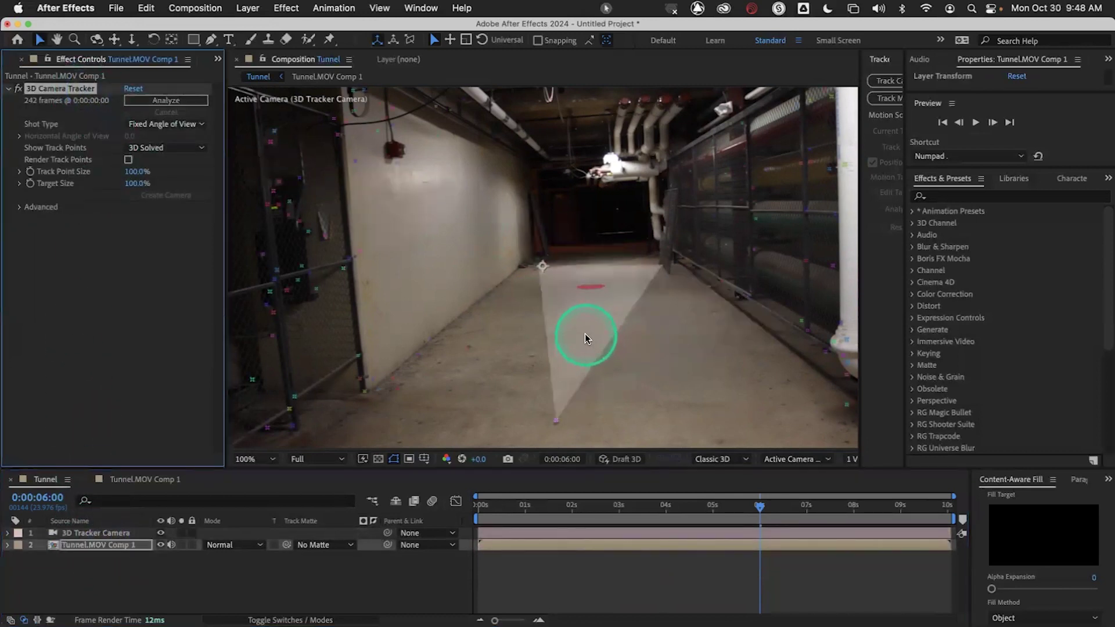
{"action": "right_click", "coordinate": [584, 335]}
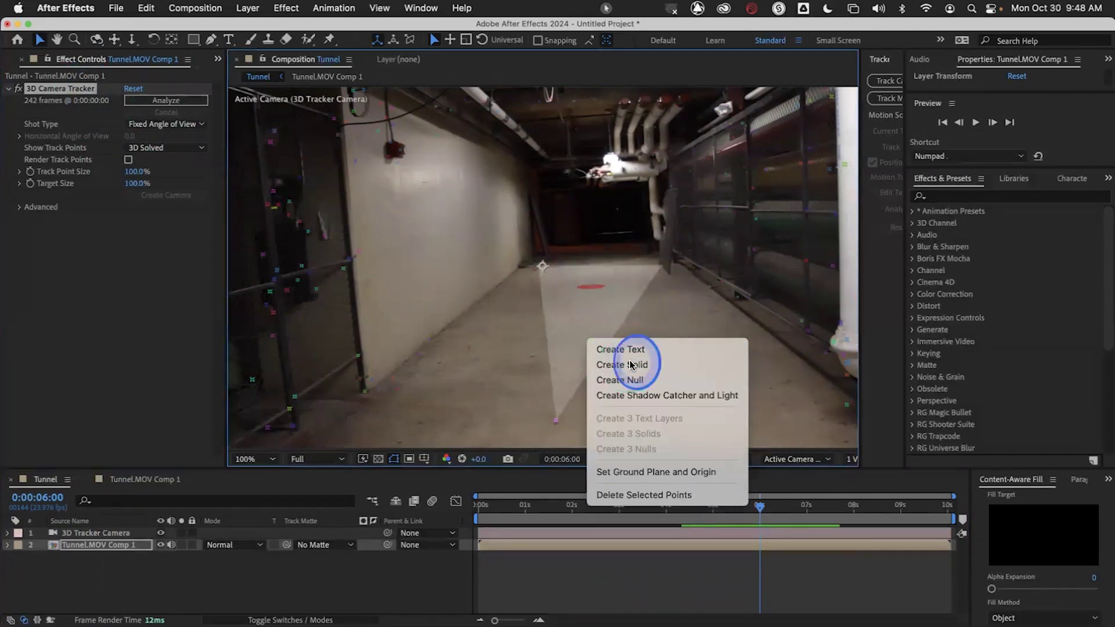
{"action": "left_click", "coordinate": [631, 365]}
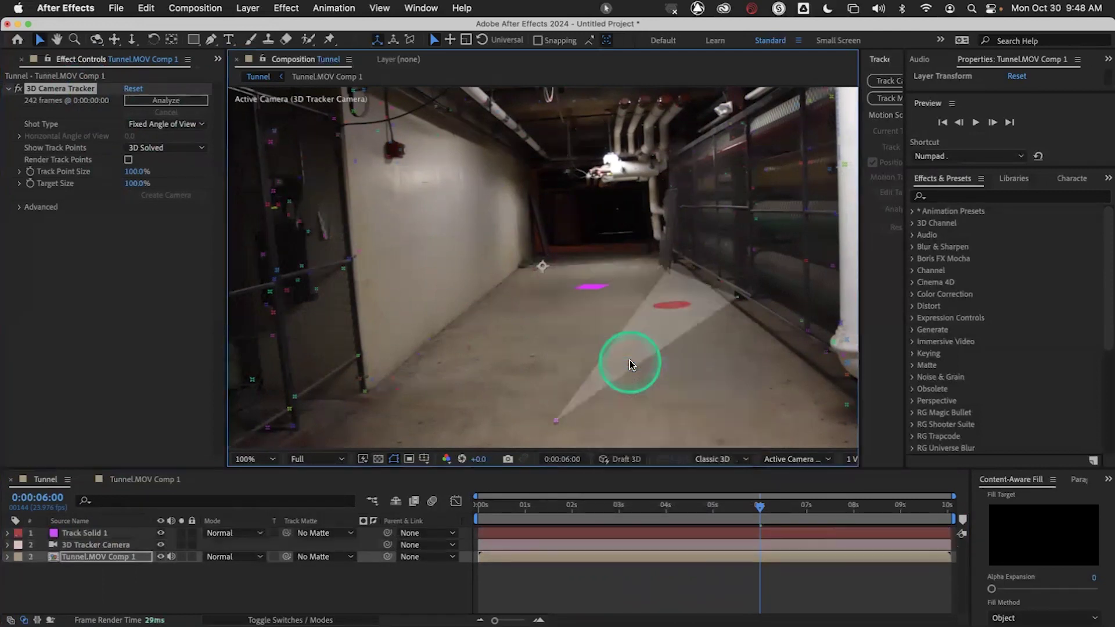
Scale Track Solid 1 to 342% and rotate it about its X axis so it stands upright on the tunnel floor.
{"action": "left_click", "coordinate": [96, 532]}
{"action": "key", "text": "s"}
{"action": "left_click_drag", "start_coordinate": [212, 547], "coordinate": [403, 559]}
{"action": "left_click_drag", "start_coordinate": [660, 268], "coordinate": [639, 279]}
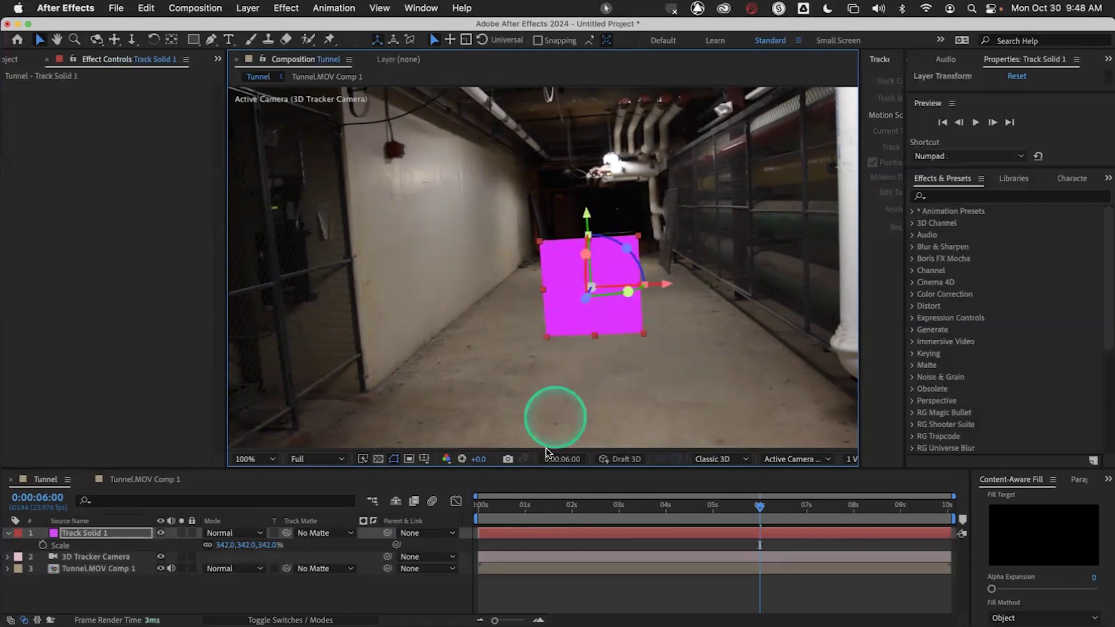
Preview the upright solid from the start of the composition and return to the first frame.
{"action": "left_click_drag", "start_coordinate": [505, 511], "coordinate": [473, 510]}
{"action": "key", "text": "space"}
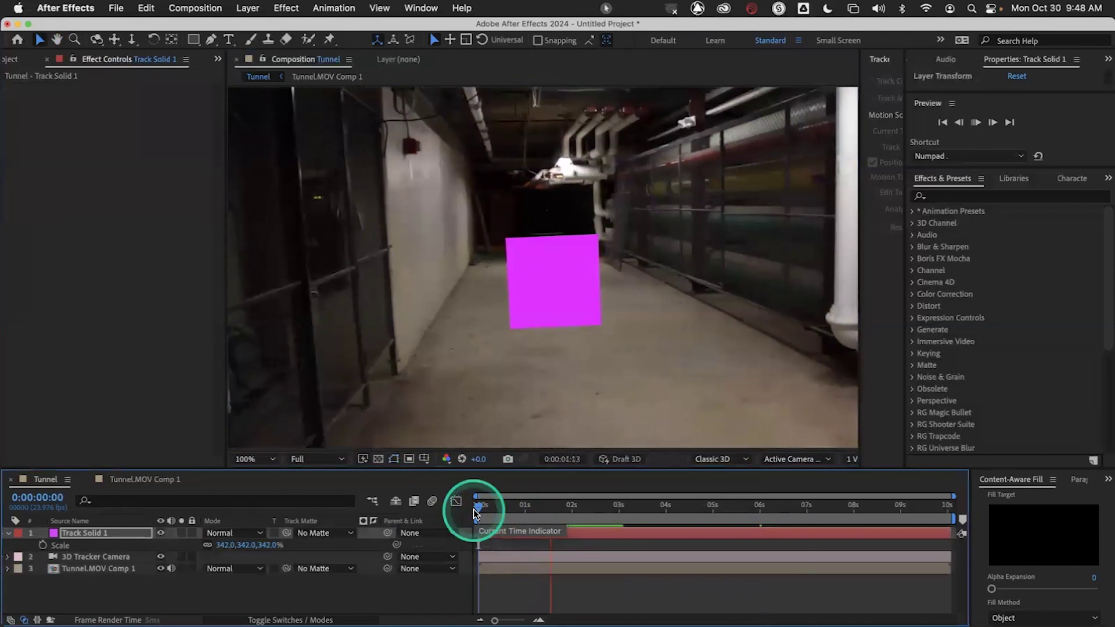
{"action": "left_click", "coordinate": [511, 504]}
{"action": "left_click_drag", "start_coordinate": [455, 508], "coordinate": [415, 505]}
Import ShatnerA.png from the L1_Workflow folder into the project.
{"action": "left_click", "coordinate": [11, 58]}
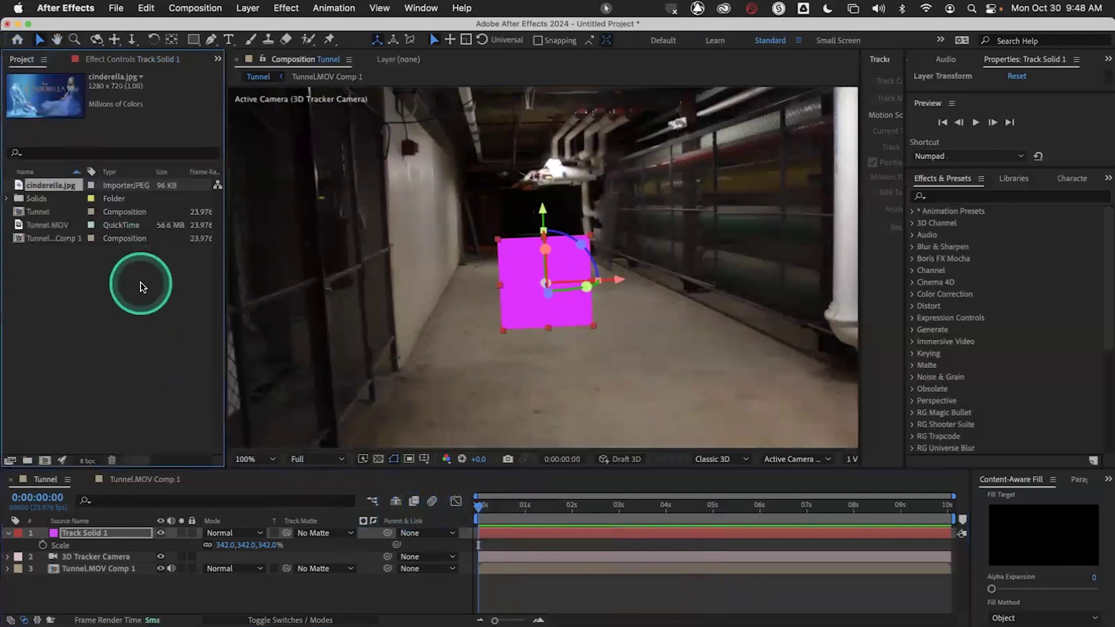
{"action": "left_click", "coordinate": [141, 282]}
{"action": "double_click", "coordinate": [141, 287]}
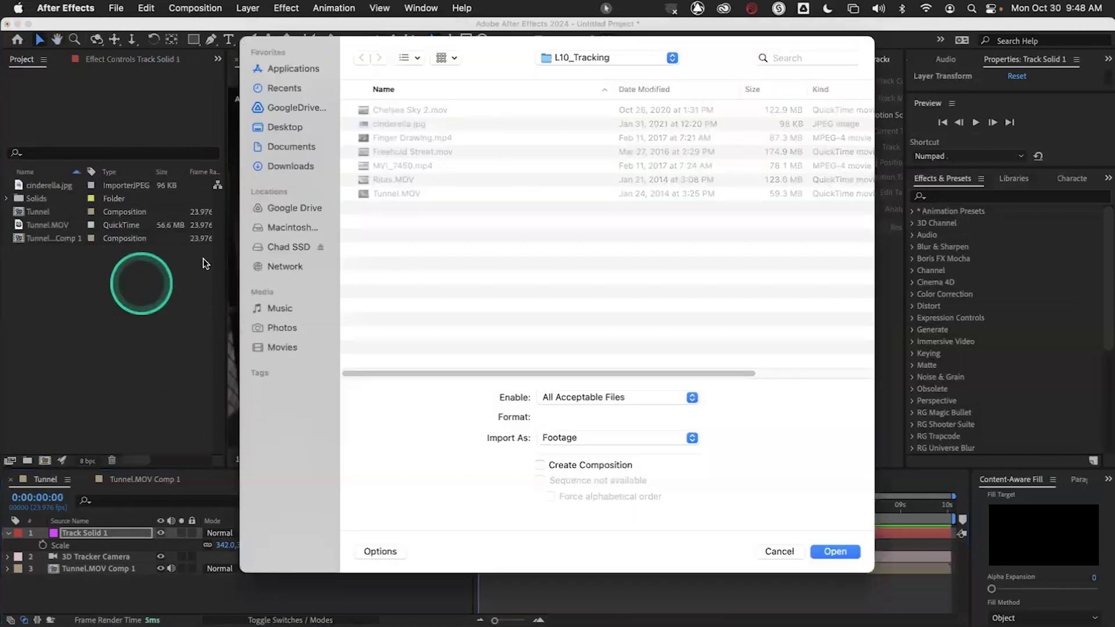
{"action": "left_click", "coordinate": [587, 58]}
{"action": "left_click", "coordinate": [591, 74]}
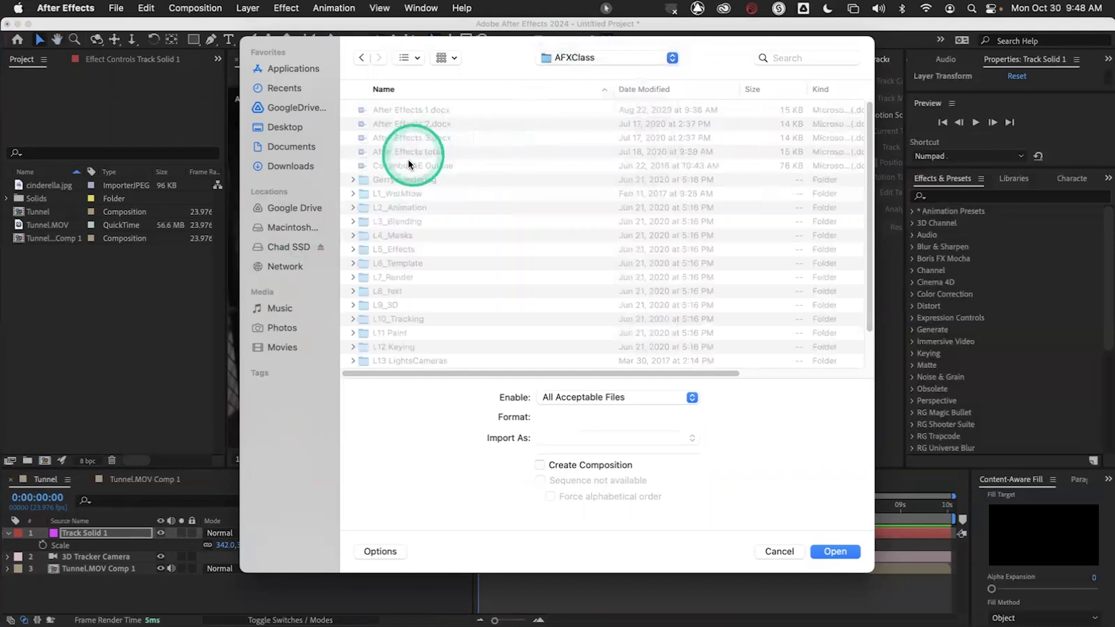
{"action": "double_click", "coordinate": [399, 194]}
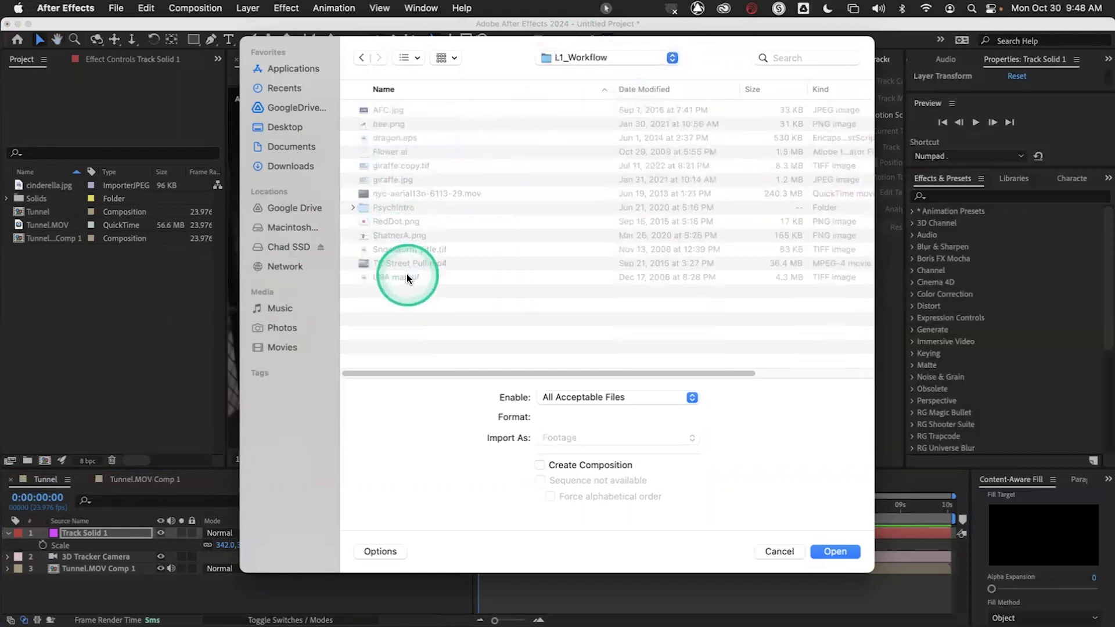
{"action": "left_click", "coordinate": [386, 236]}
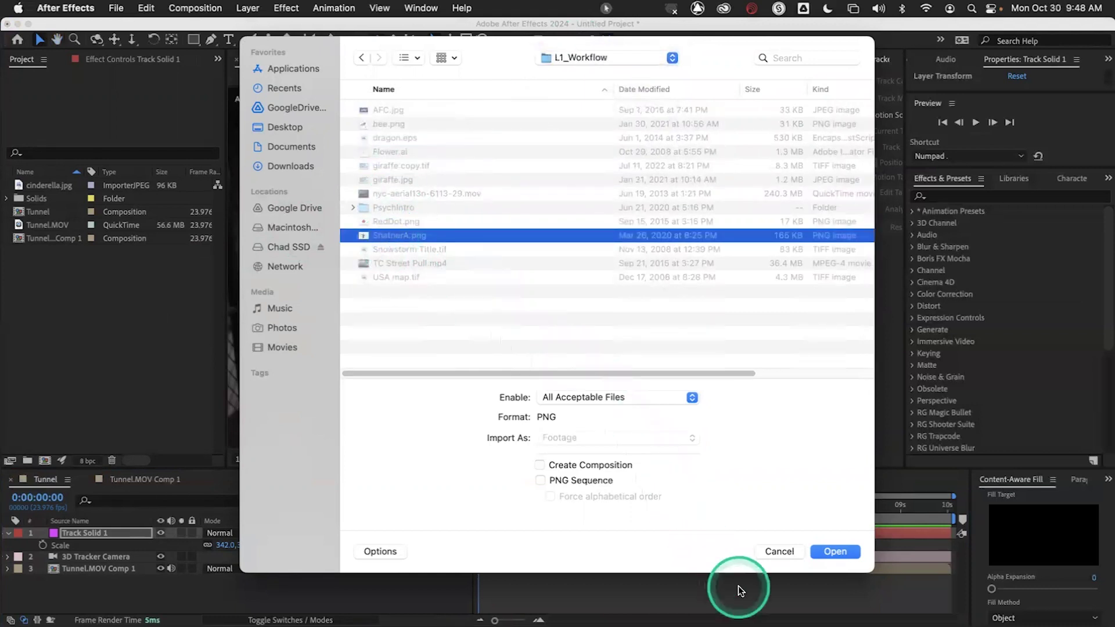
{"action": "left_click", "coordinate": [829, 551]}
Replace Track Solid 1 with ShatnerA.png and set the layer's scale to 521%.
{"action": "left_click", "coordinate": [76, 205]}
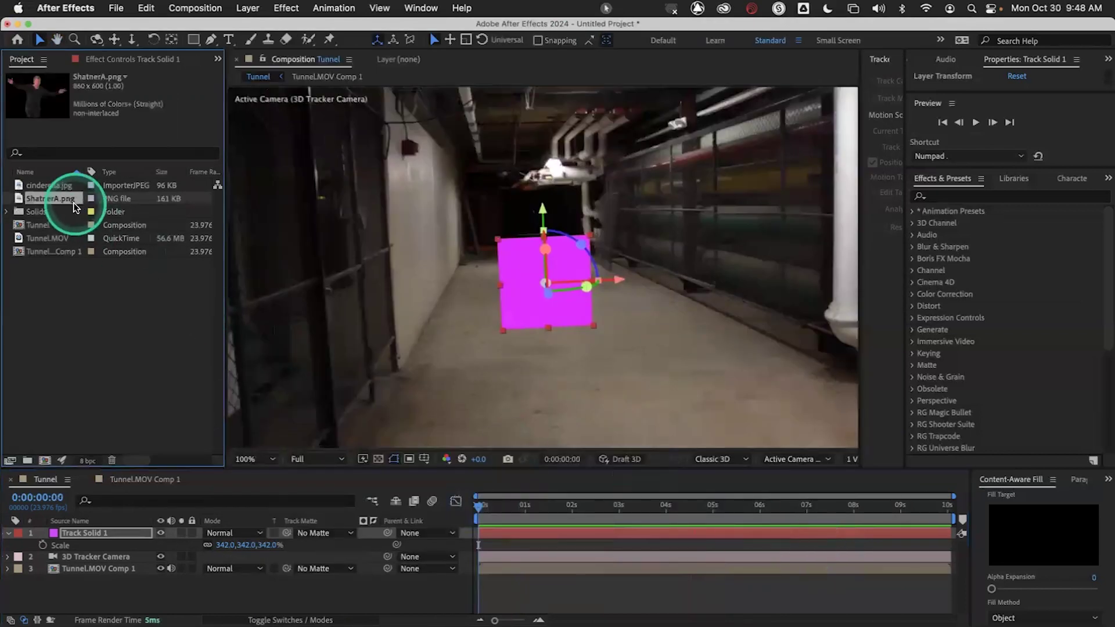
{"action": "left_click_drag", "start_coordinate": [57, 200], "coordinate": [108, 534]}
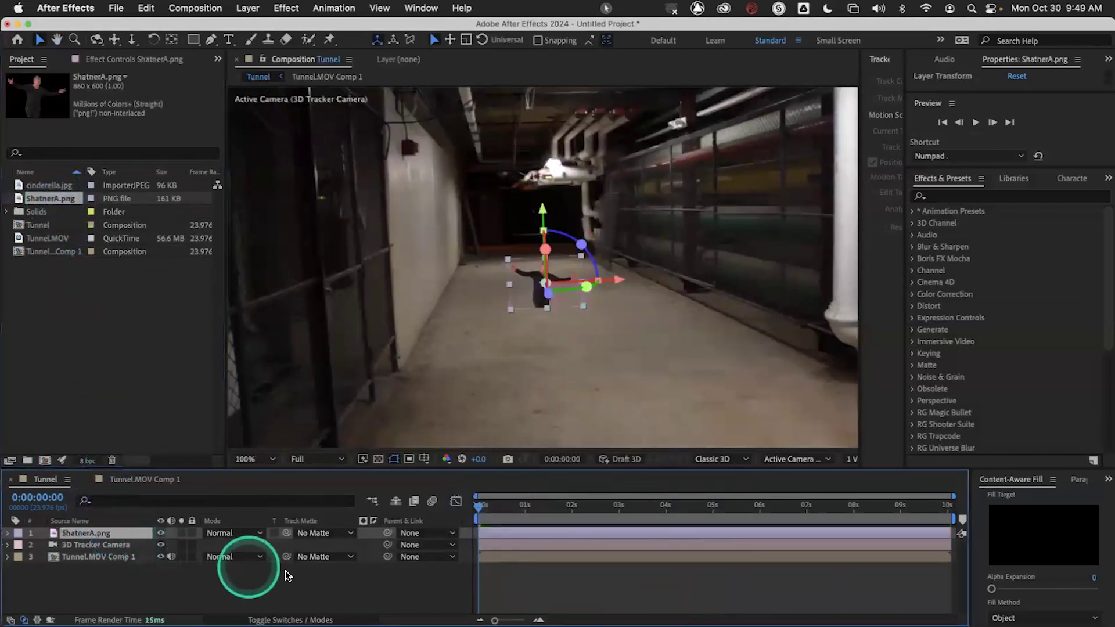
{"action": "key", "text": "s"}
{"action": "left_click", "coordinate": [225, 546]}
{"action": "left_click_drag", "start_coordinate": [225, 546], "coordinate": [483, 528]}
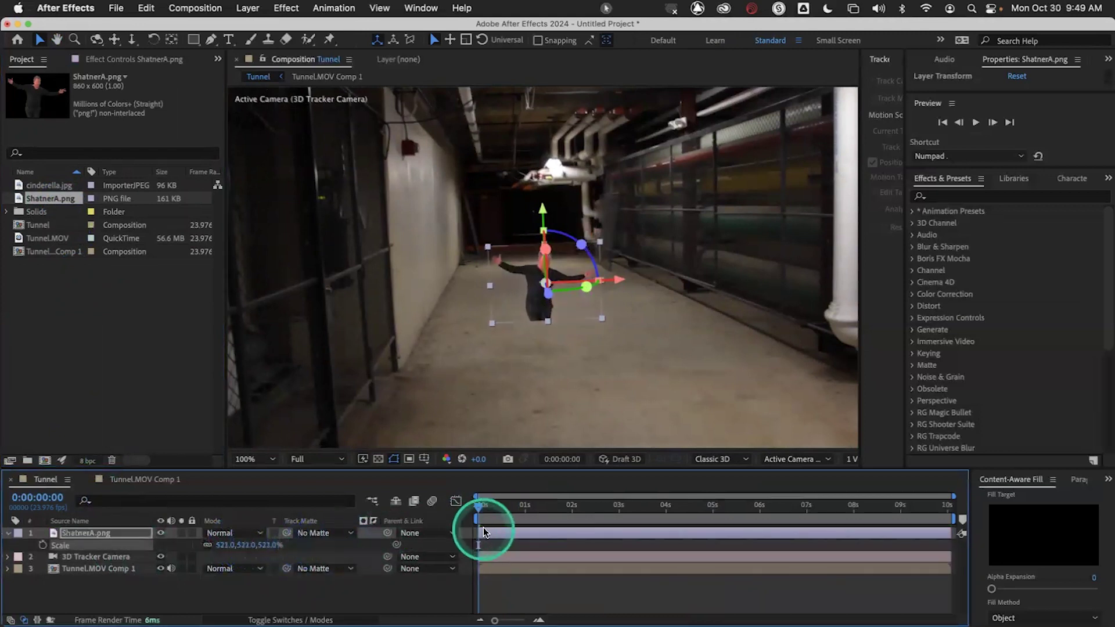
Preview the tracked ShatnerA.png figure in the tunnel and return to the first frame.
{"action": "key", "text": "space"}
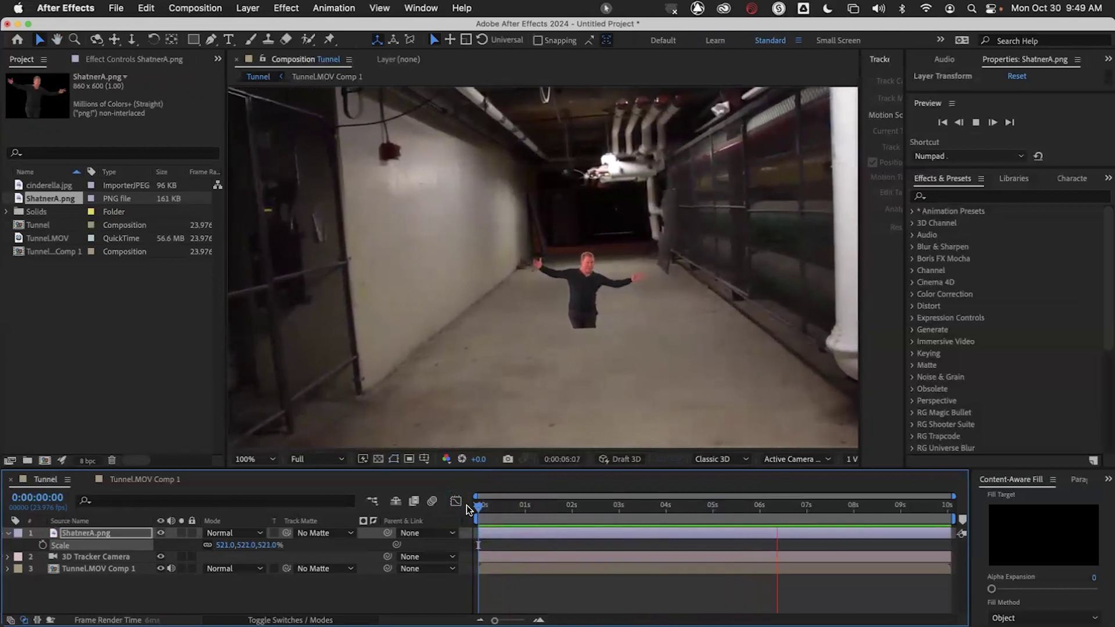
{"action": "left_click", "coordinate": [523, 507]}
{"action": "left_click", "coordinate": [483, 506]}
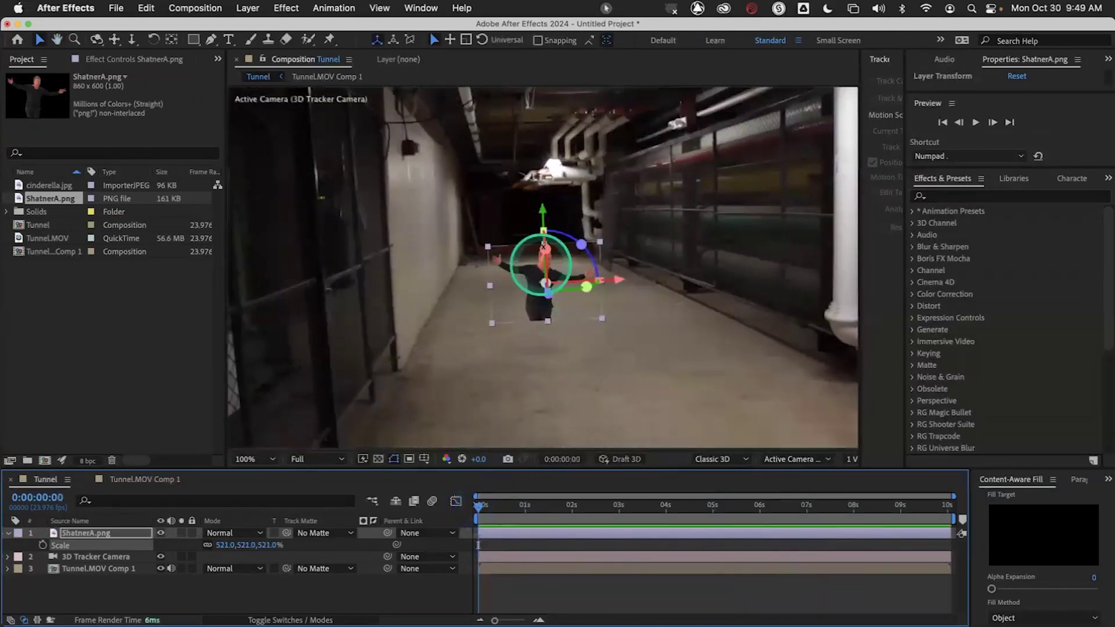
Raise the ShatnerA.png layer to about Y -1991 and enlarge it to about 834% by 897.9% scale.
{"action": "left_click_drag", "start_coordinate": [540, 219], "coordinate": [538, 130]}
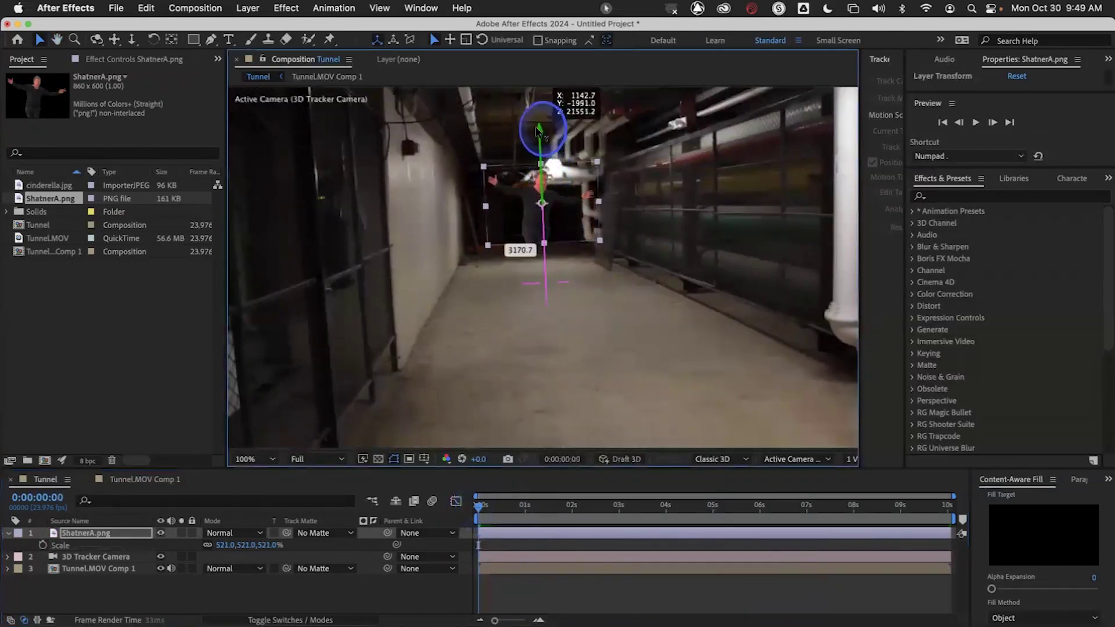
{"action": "left_click_drag", "start_coordinate": [605, 243], "coordinate": [629, 264]}
Preview the raised and enlarged figure from the beginning and return to 0:00:00:00.
{"action": "left_click_drag", "start_coordinate": [515, 504], "coordinate": [451, 504]}
{"action": "key", "text": "space"}
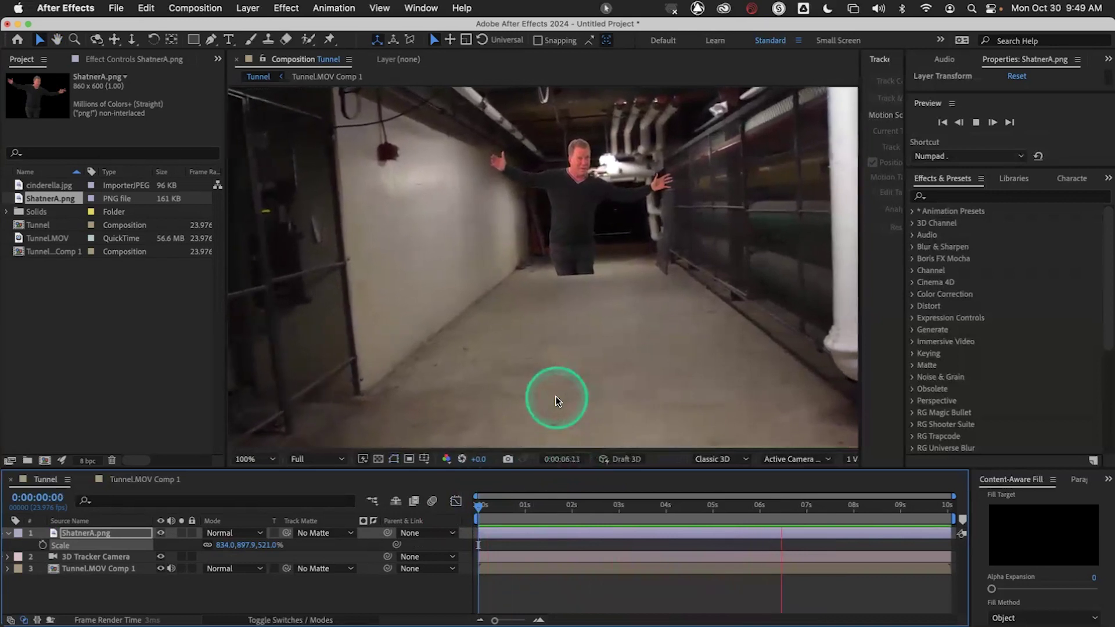
{"action": "left_click_drag", "start_coordinate": [535, 500], "coordinate": [450, 505]}
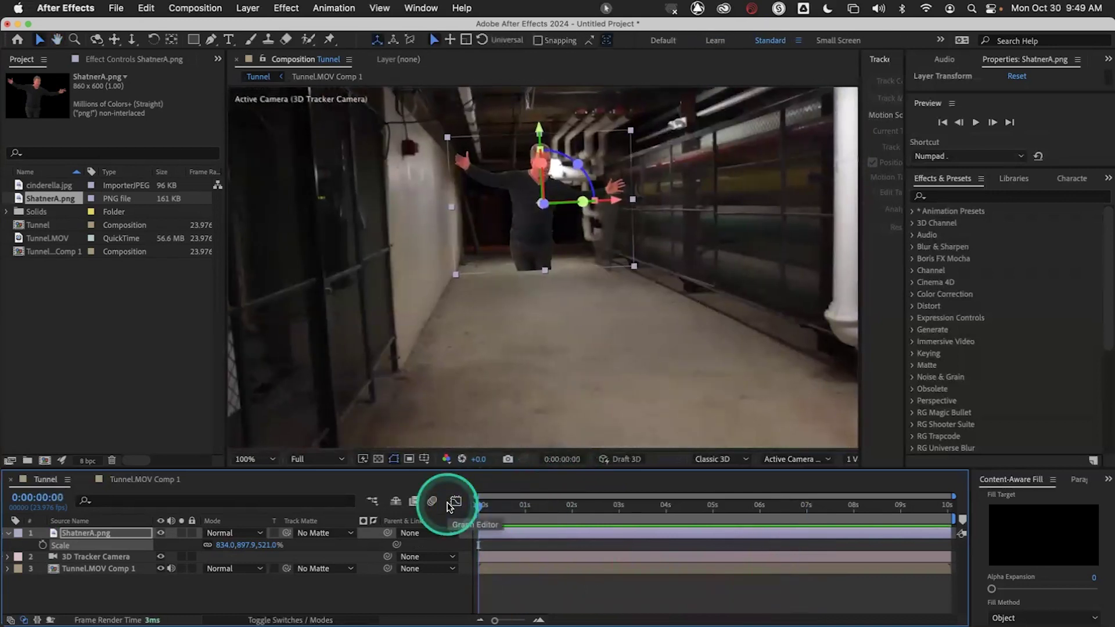
Create a text layer from 3D Camera Tracker points on the white left-hand tunnel wall.
{"action": "left_click", "coordinate": [107, 568]}
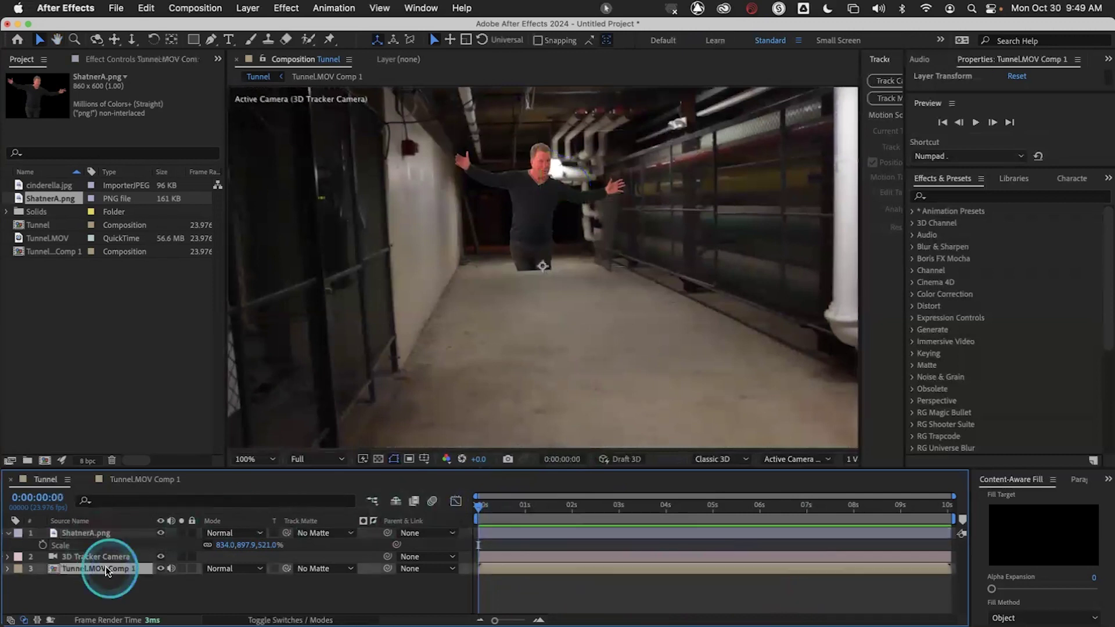
{"action": "left_click", "coordinate": [121, 60]}
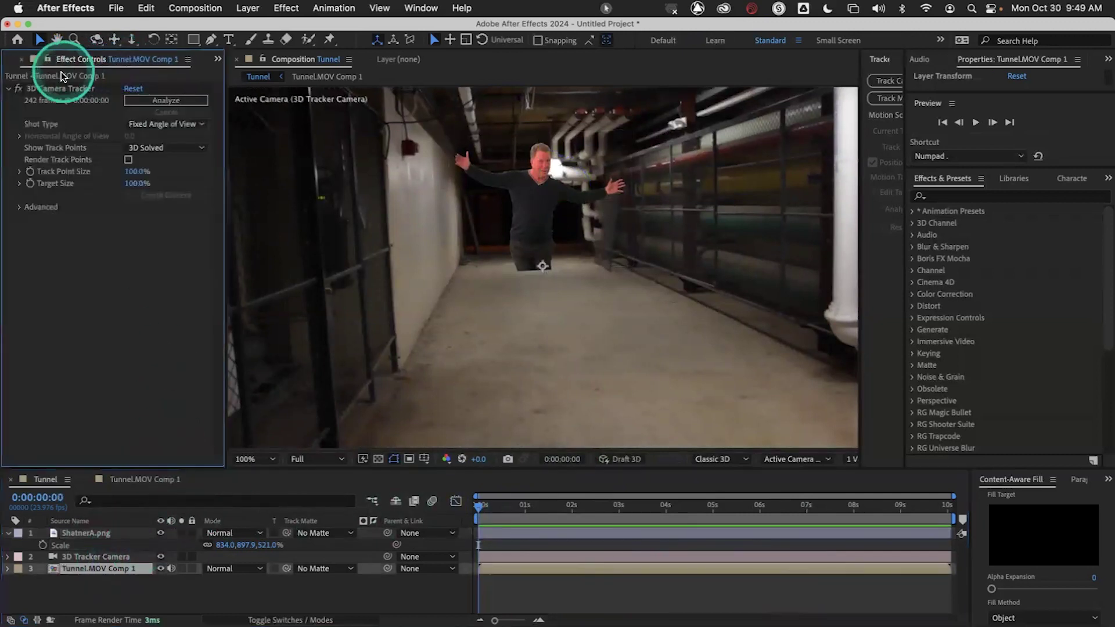
{"action": "right_click", "coordinate": [414, 206]}
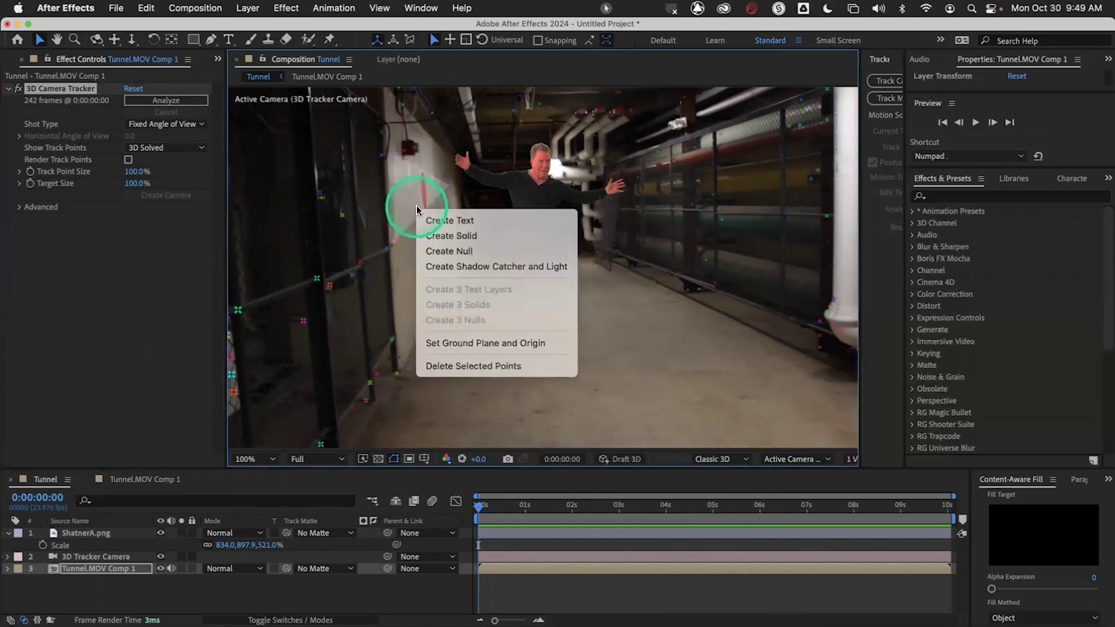
{"action": "left_click", "coordinate": [450, 223]}
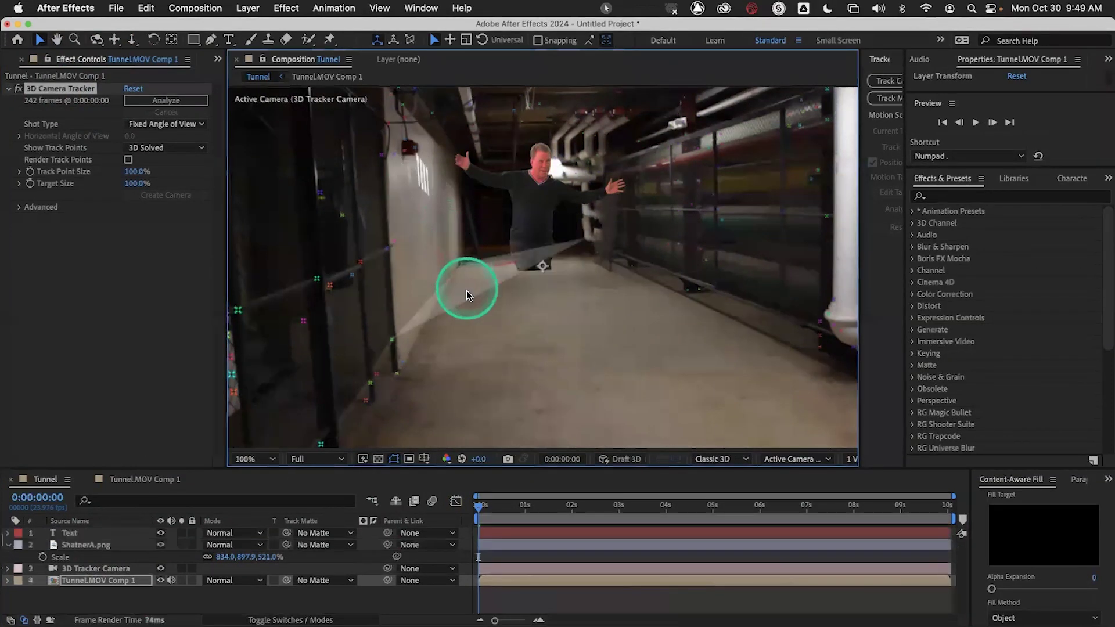
Change the tracked wall text to "William Shatner Loves YOU".
{"action": "left_click", "coordinate": [142, 568]}
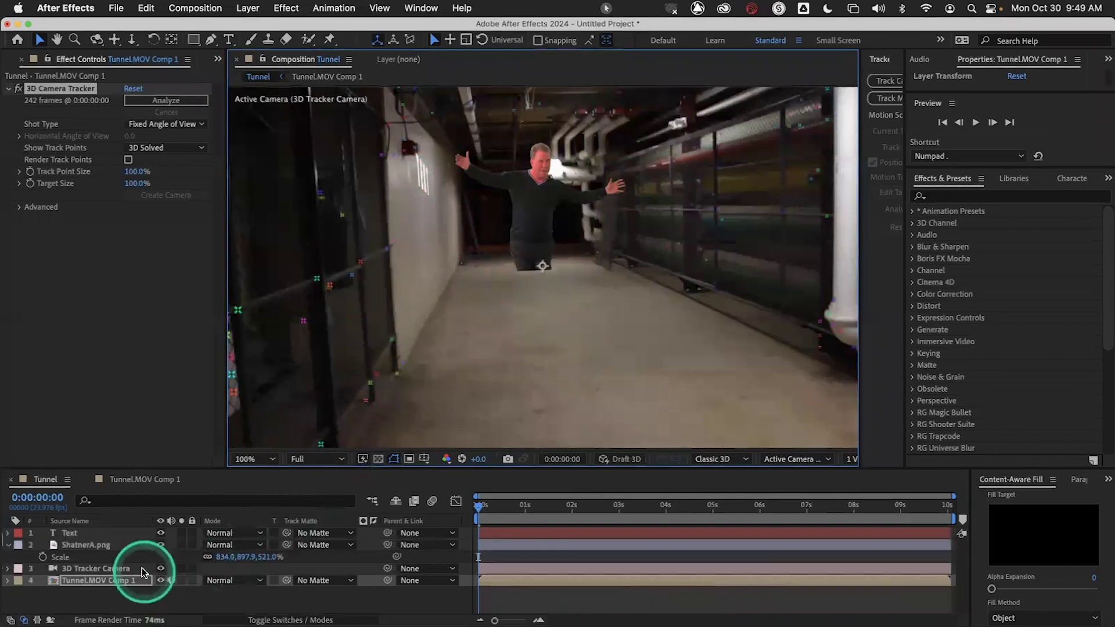
{"action": "left_click", "coordinate": [74, 533]}
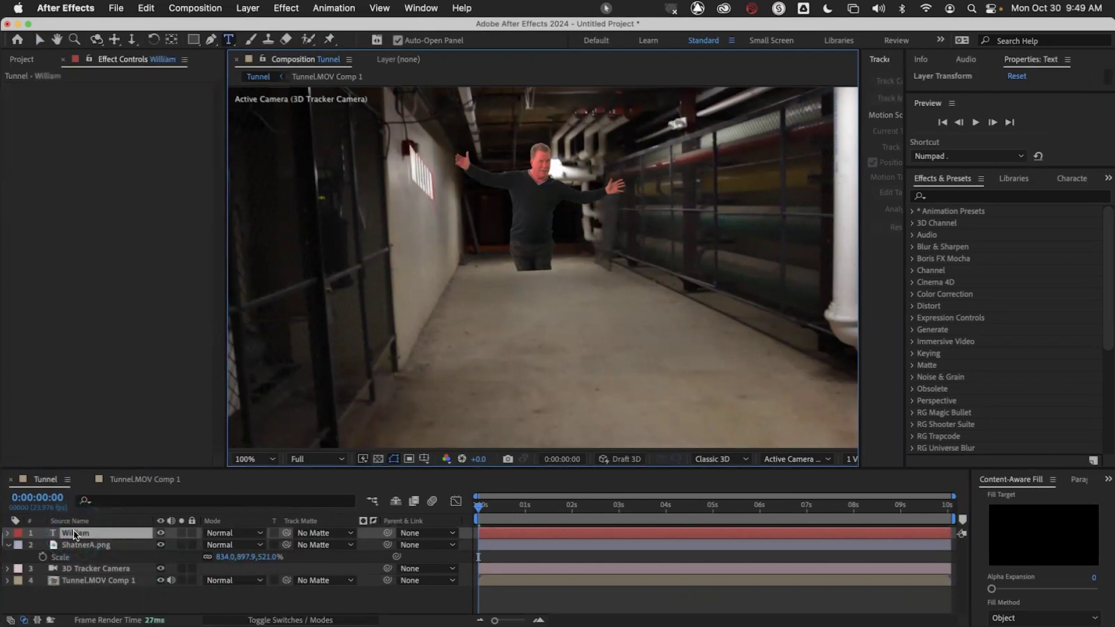
{"action": "type", "text": "ner Loves"}
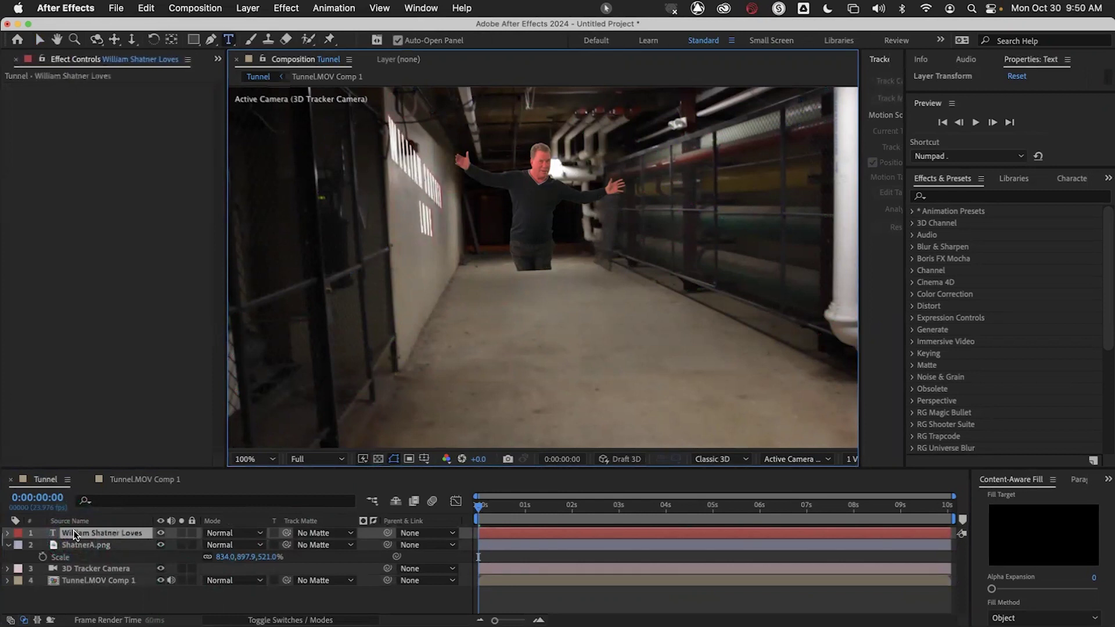
{"action": "type", "text": " YOU"}
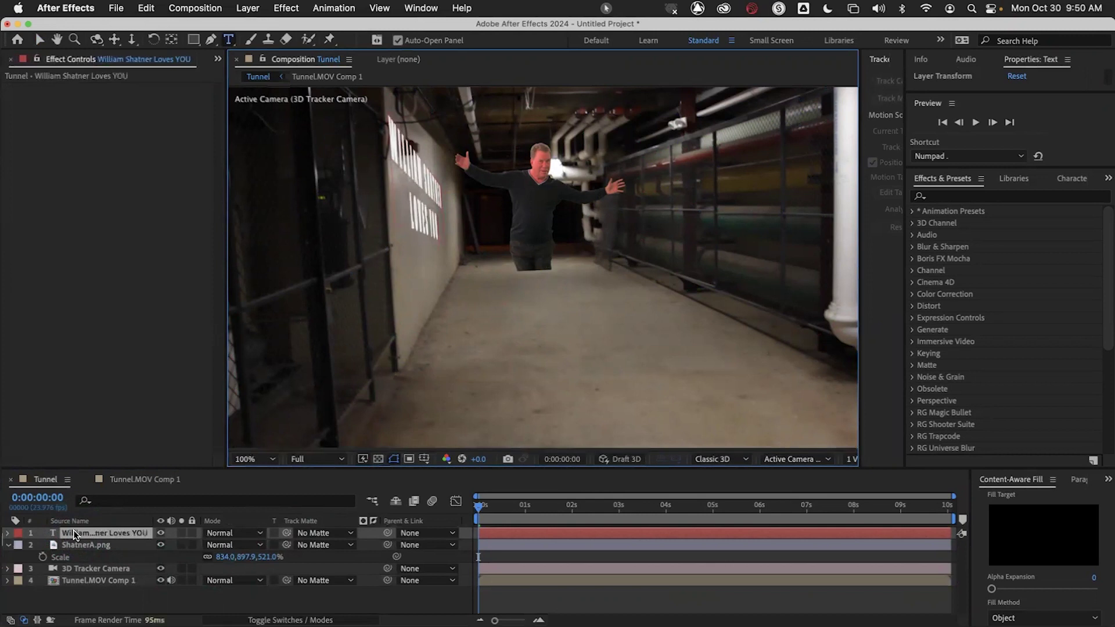
{"action": "left_click", "coordinate": [39, 40]}
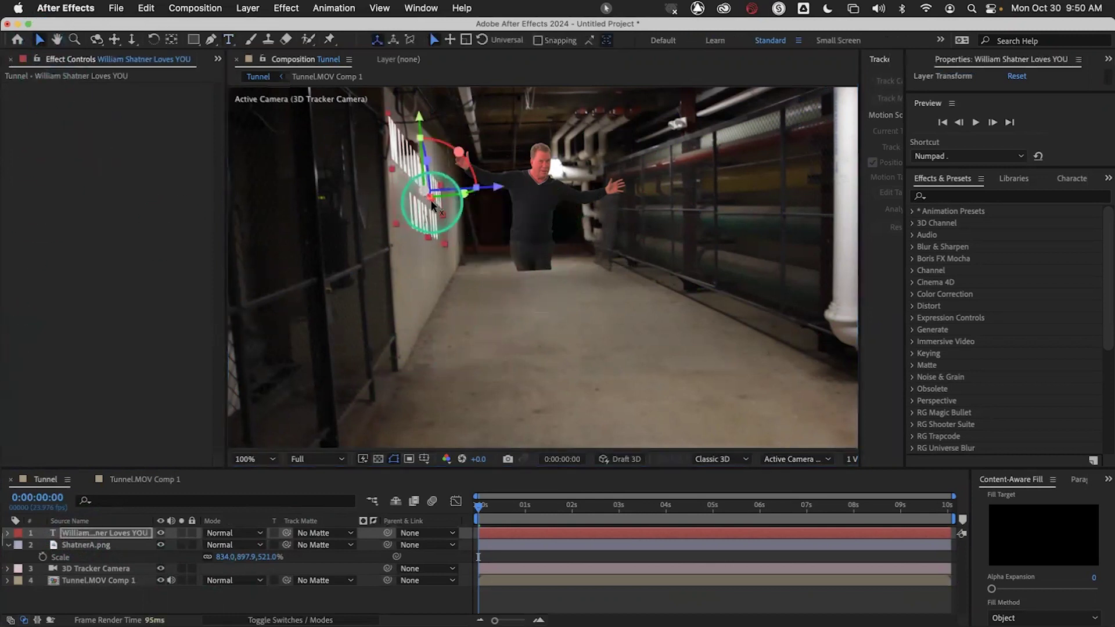
Move the text farther down the tunnel wall and preview the composition from the first frame.
{"action": "left_click_drag", "start_coordinate": [432, 200], "coordinate": [454, 212]}
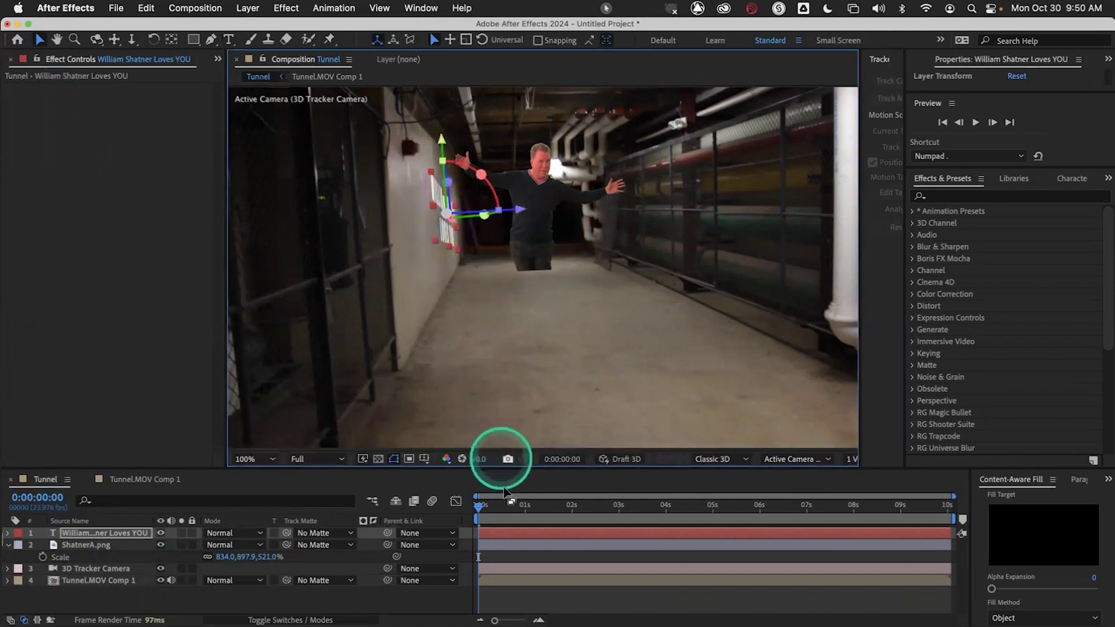
{"action": "left_click", "coordinate": [473, 501]}
{"action": "key", "text": "space"}
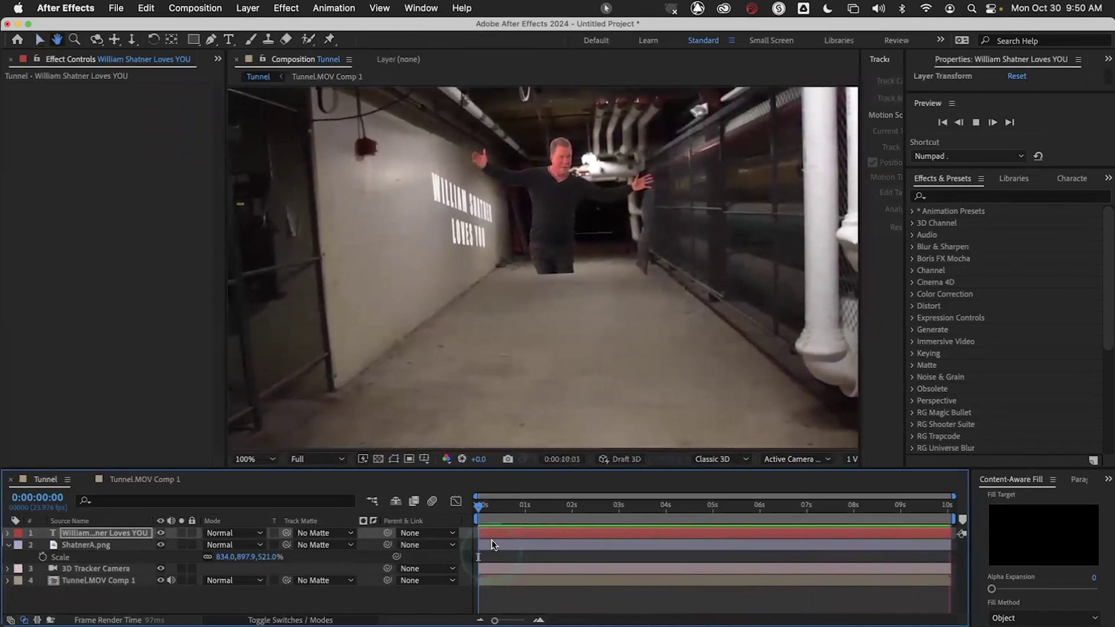
{"action": "left_click", "coordinate": [485, 504]}
{"action": "left_click", "coordinate": [455, 503]}
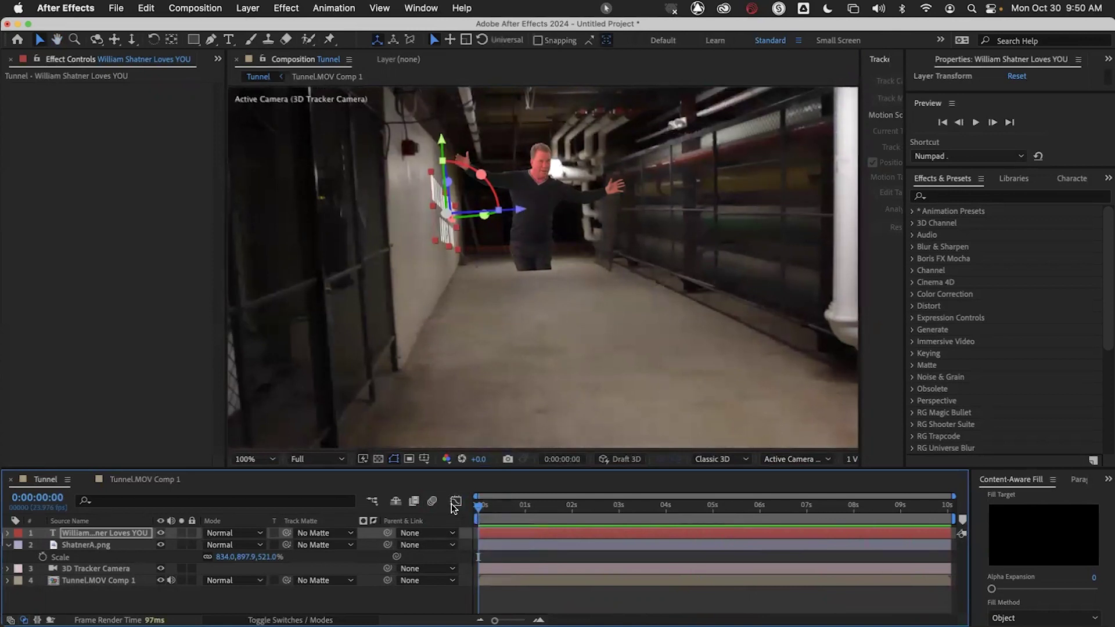
Scrub the composition to 0:00:01:23 and select the "William Shatner Loves YOU" text layer.
{"action": "mouse_move", "coordinate": [487, 505]}
{"action": "left_mouse_down"}
{"action": "mouse_move", "coordinate": [738, 520]}
{"action": "mouse_move", "coordinate": [688, 525]}
{"action": "mouse_move", "coordinate": [482, 509]}
{"action": "mouse_move", "coordinate": [737, 508]}
{"action": "mouse_move", "coordinate": [476, 506]}
{"action": "mouse_move", "coordinate": [765, 508]}
{"action": "mouse_move", "coordinate": [486, 506]}
{"action": "left_mouse_up"}
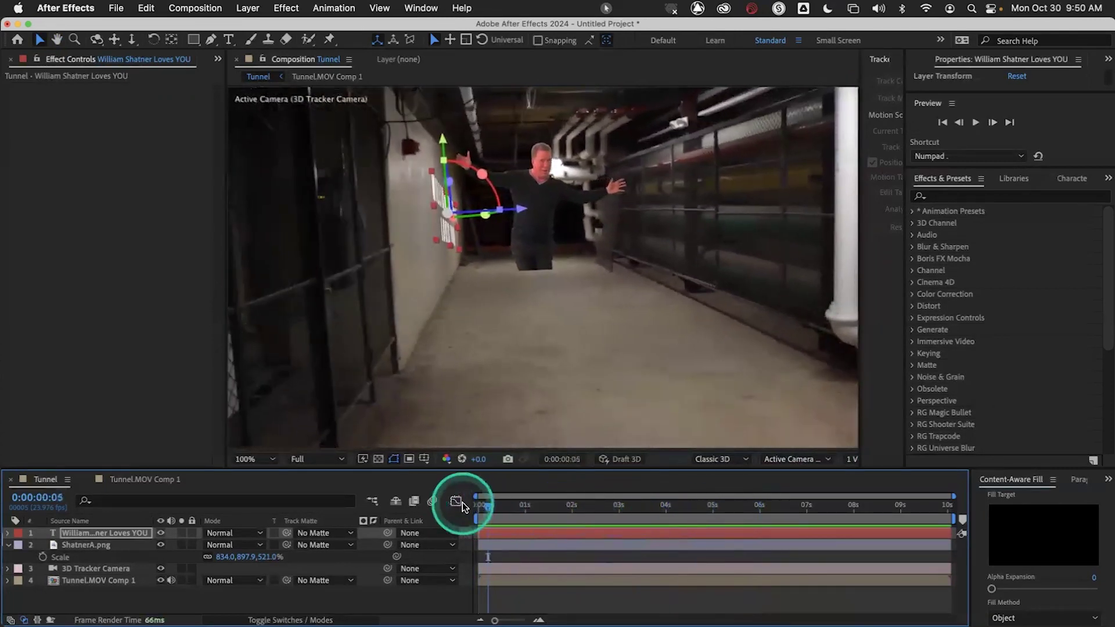
{"action": "left_click_drag", "start_coordinate": [480, 506], "coordinate": [570, 517]}
{"action": "left_click", "coordinate": [93, 532]}
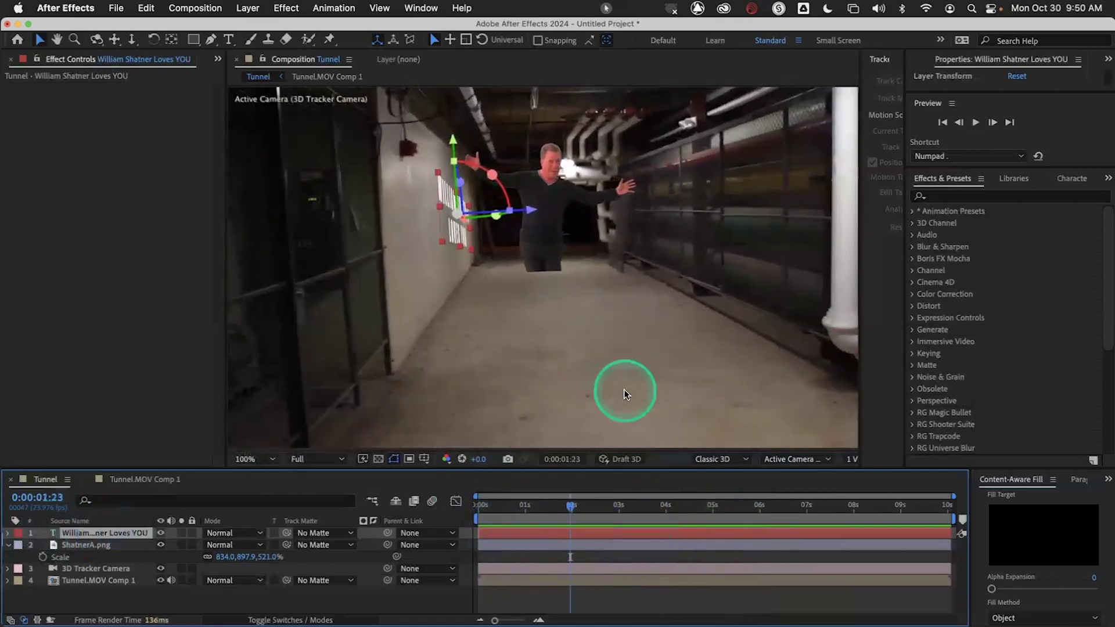
Change the font of the "William Shatner Loves YOU" text to Marker Felt Wide.
{"action": "left_click", "coordinate": [1090, 185]}
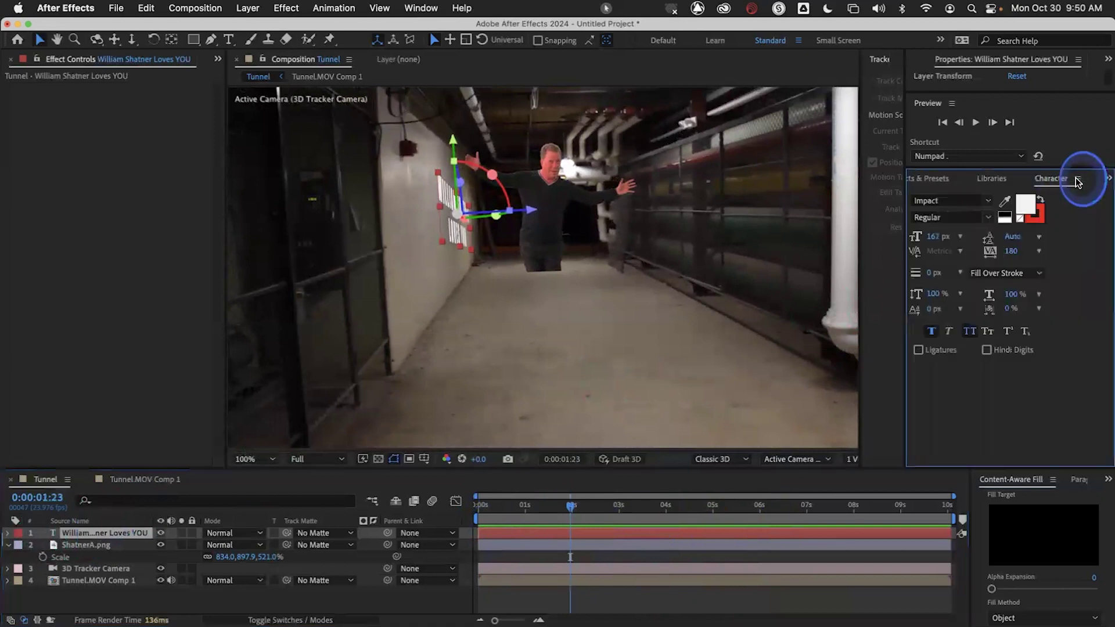
{"action": "left_click", "coordinate": [987, 203]}
{"action": "left_click", "coordinate": [963, 201]}
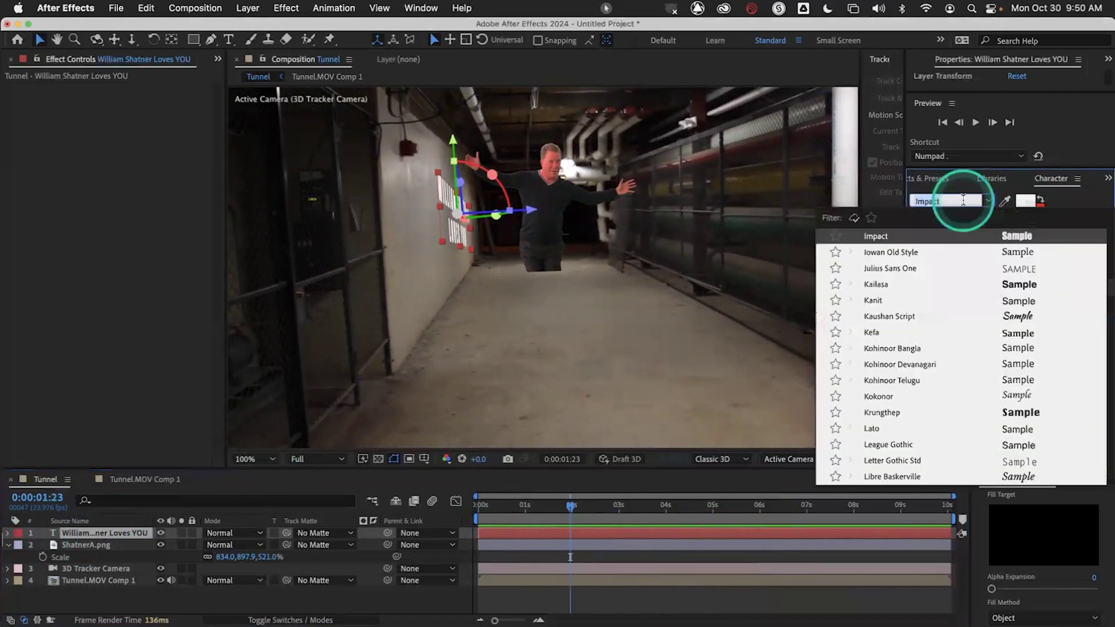
{"action": "type", "text": "marke"}
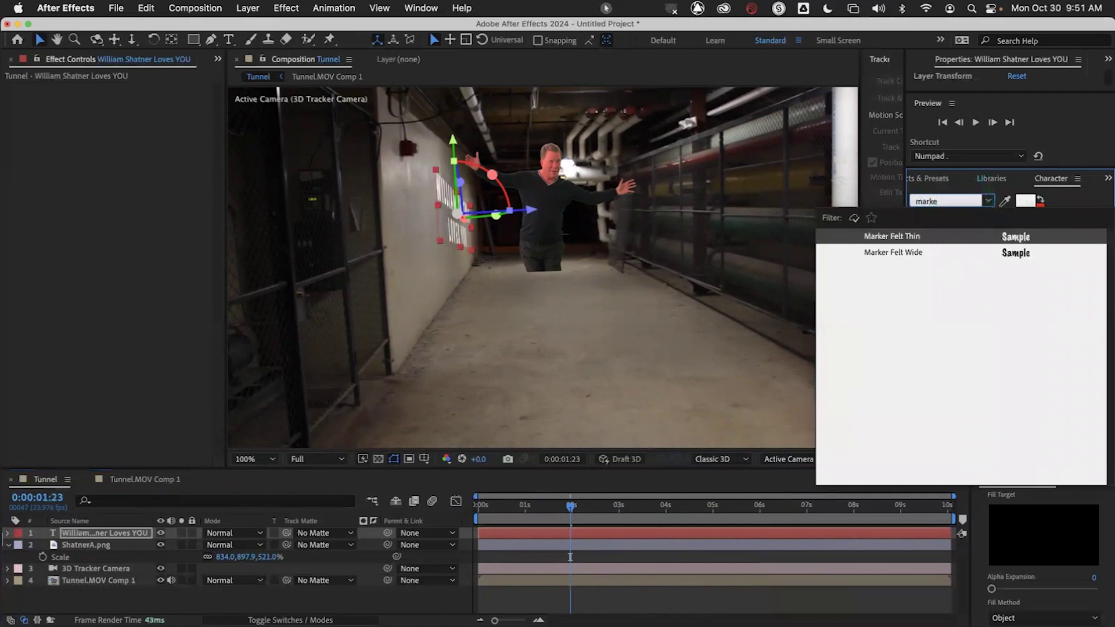
{"action": "left_click", "coordinate": [901, 251]}
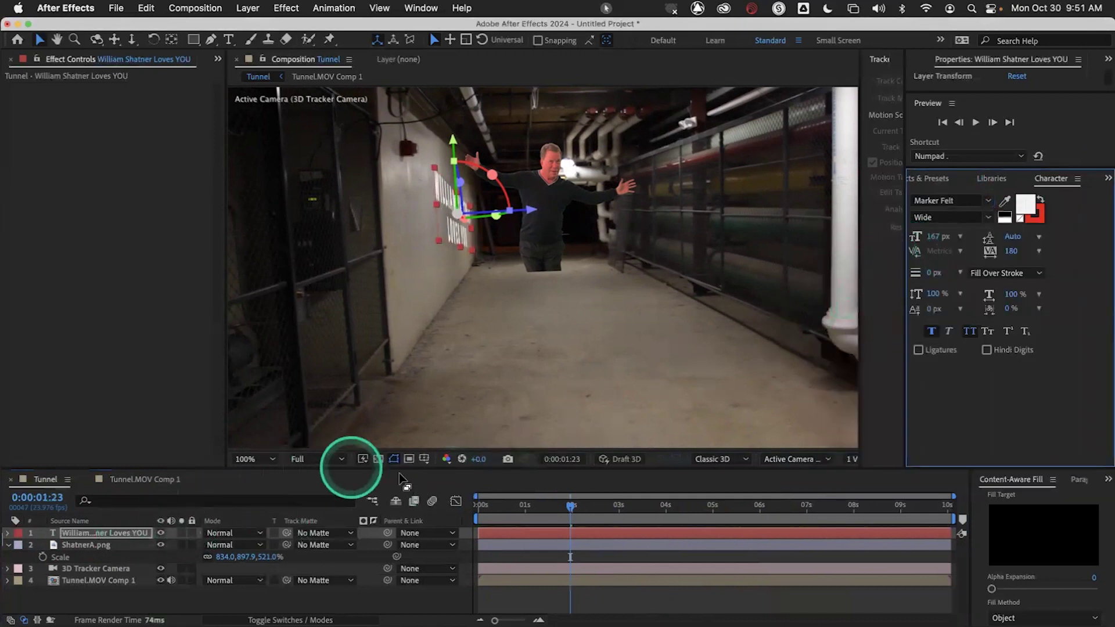
Set the wall text's fill color to dark red, hex 601010.
{"action": "left_click", "coordinate": [1028, 205]}
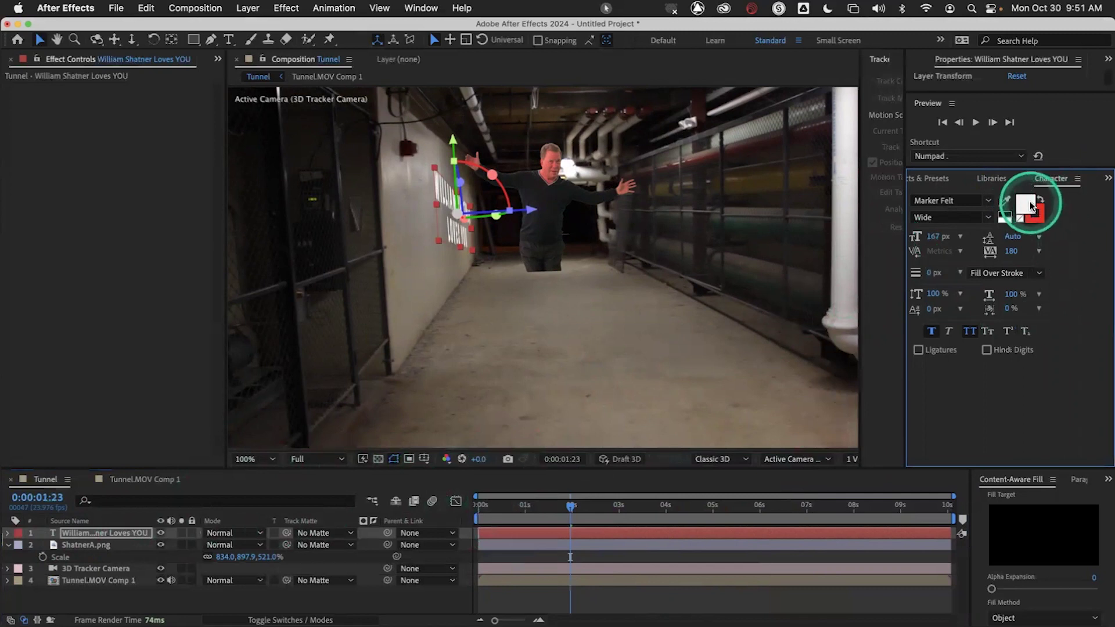
{"action": "left_click", "coordinate": [254, 376]}
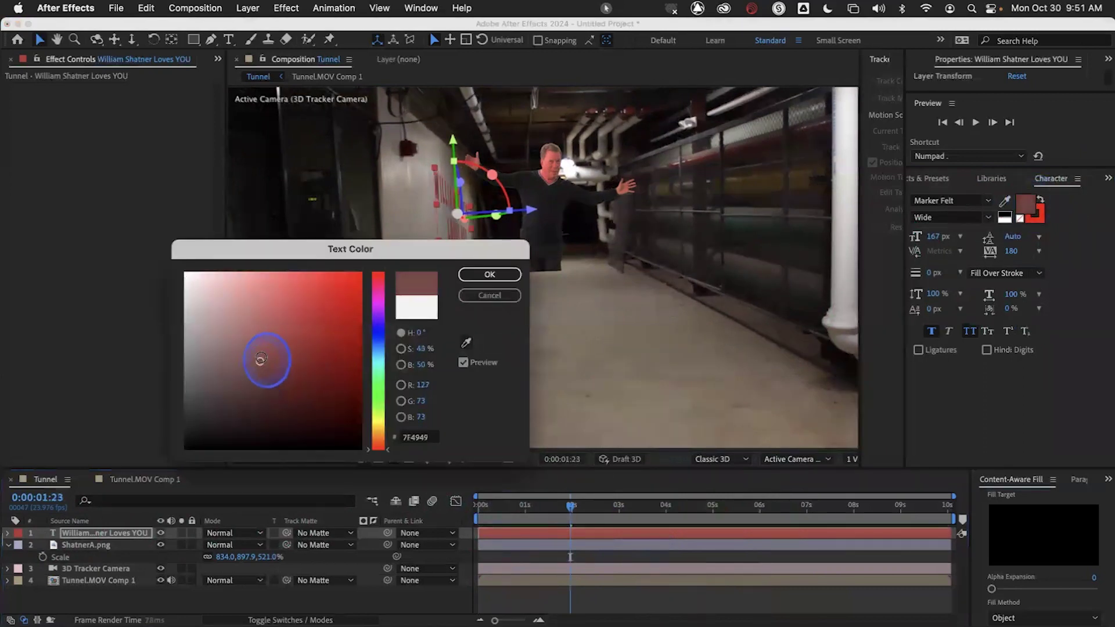
{"action": "left_click_drag", "start_coordinate": [263, 358], "coordinate": [332, 383]}
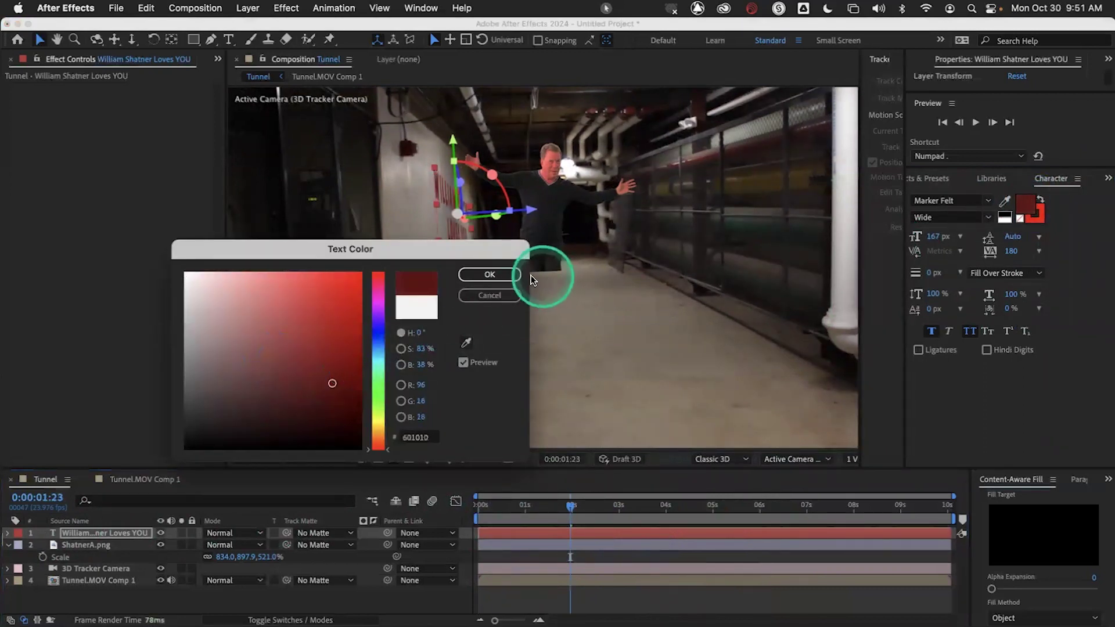
{"action": "left_click", "coordinate": [501, 274]}
Preview the Tunnel composition from the first frame to check the red wall text, and return to the start.
{"action": "left_click_drag", "start_coordinate": [480, 505], "coordinate": [447, 508]}
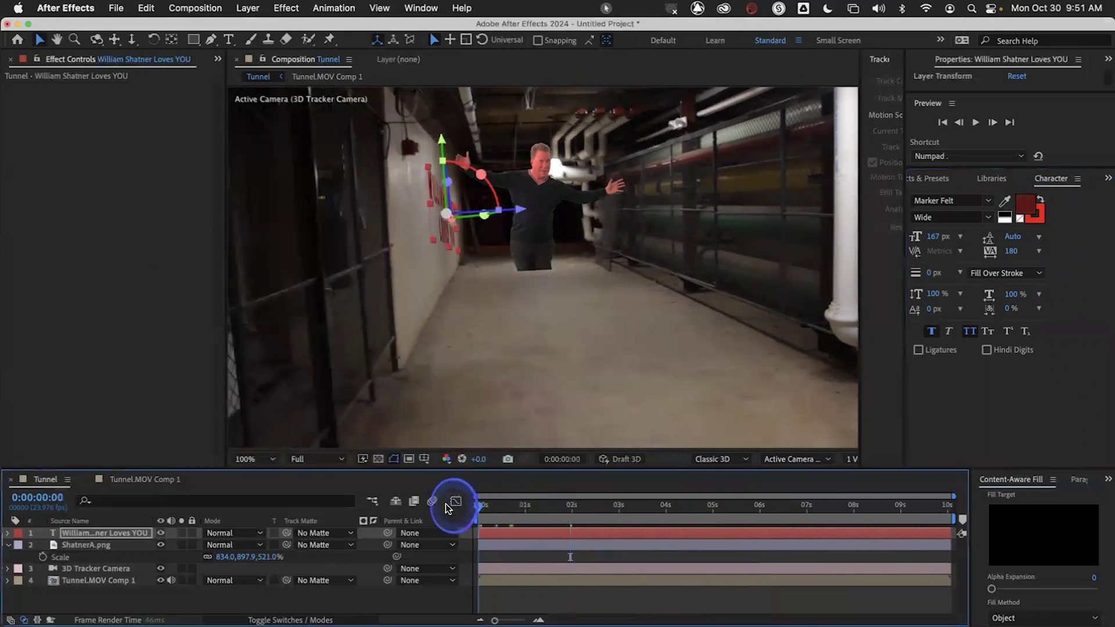
{"action": "key", "text": "space"}
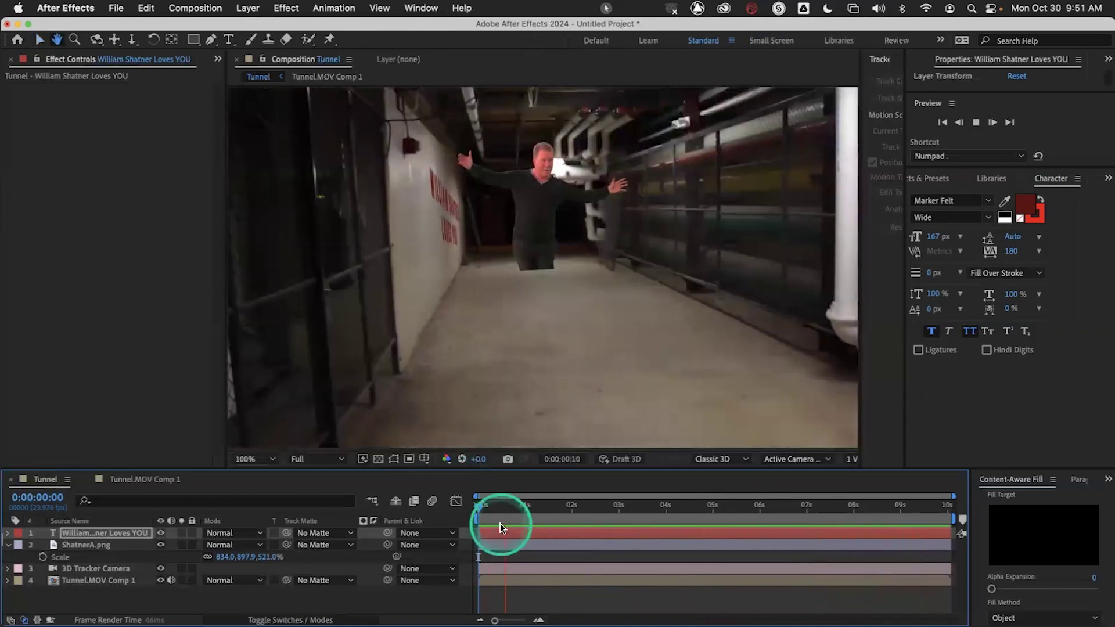
{"action": "left_click", "coordinate": [504, 505]}
{"action": "left_click_drag", "start_coordinate": [503, 506], "coordinate": [478, 503]}
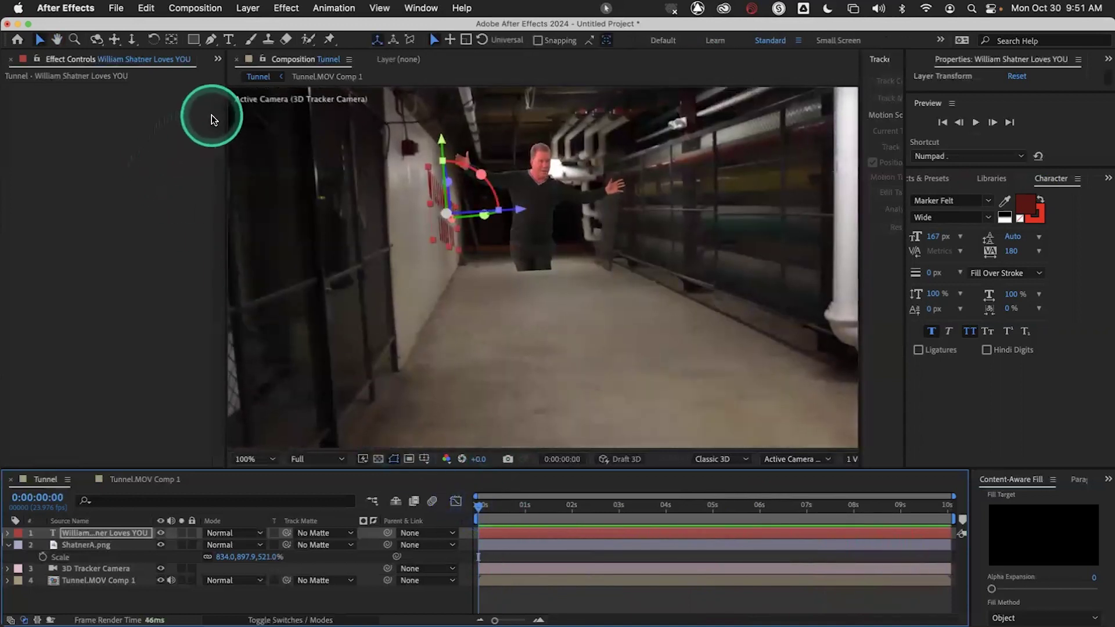
Start a footage import from the Project panel and browse the SSD to the BRoll folder.
{"action": "left_click_drag", "start_coordinate": [224, 127], "coordinate": [286, 136]}
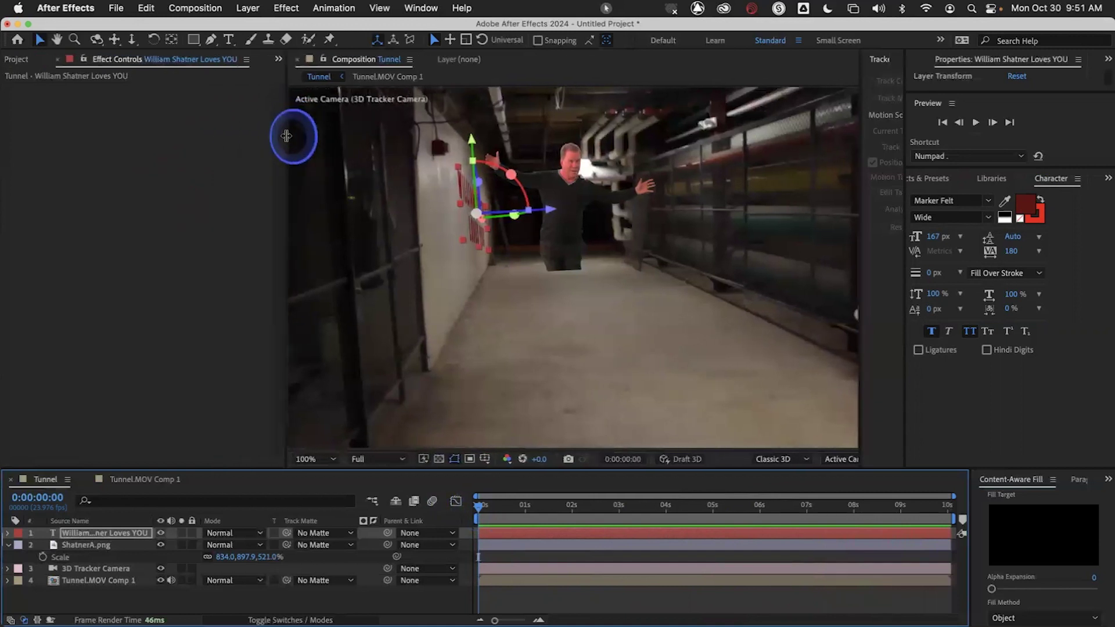
{"action": "left_click", "coordinate": [21, 60]}
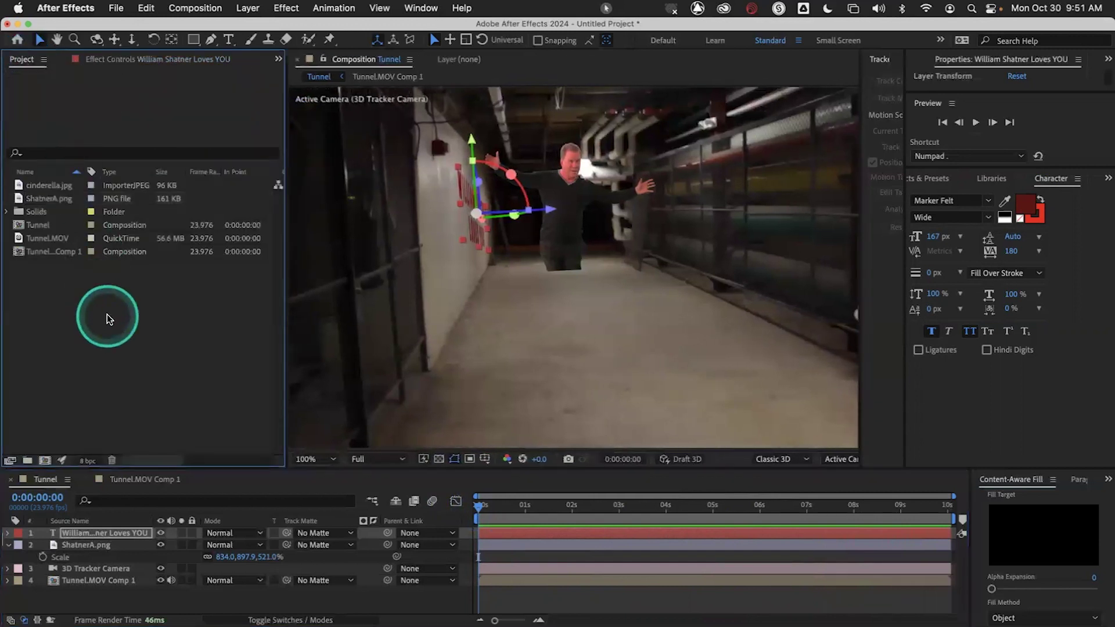
{"action": "double_click", "coordinate": [107, 319]}
{"action": "left_click", "coordinate": [591, 61]}
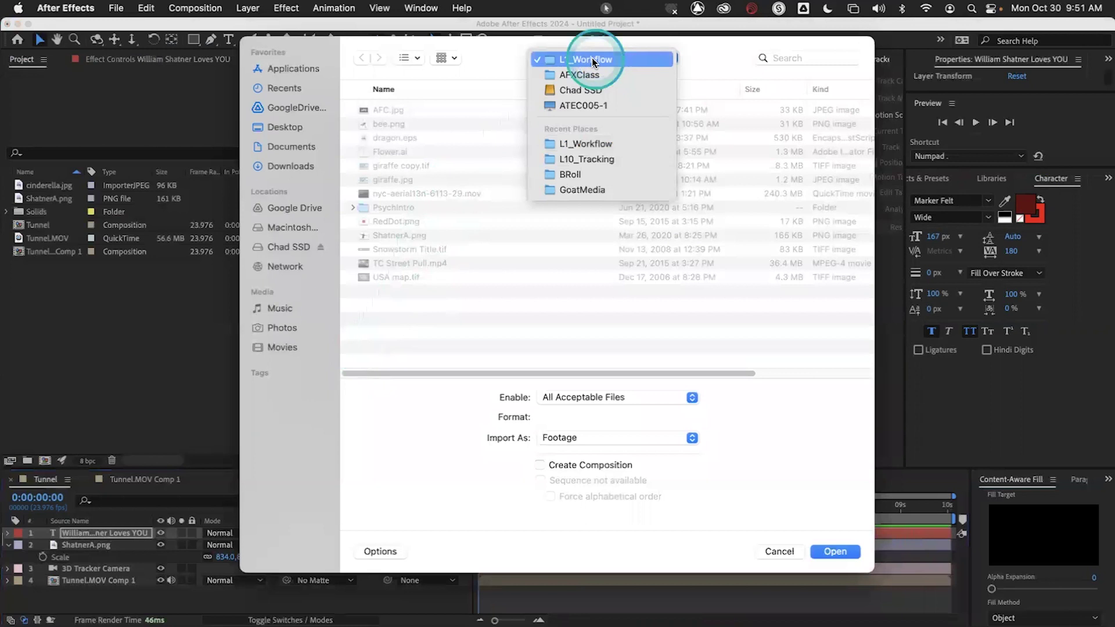
{"action": "left_click", "coordinate": [601, 70]}
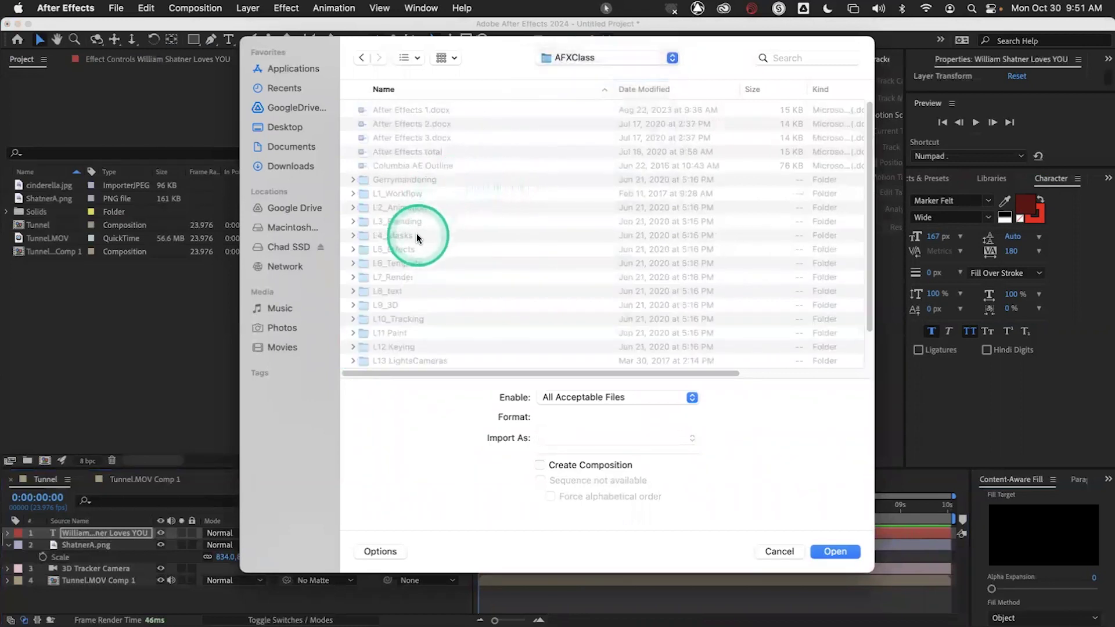
{"action": "left_click", "coordinate": [582, 58]}
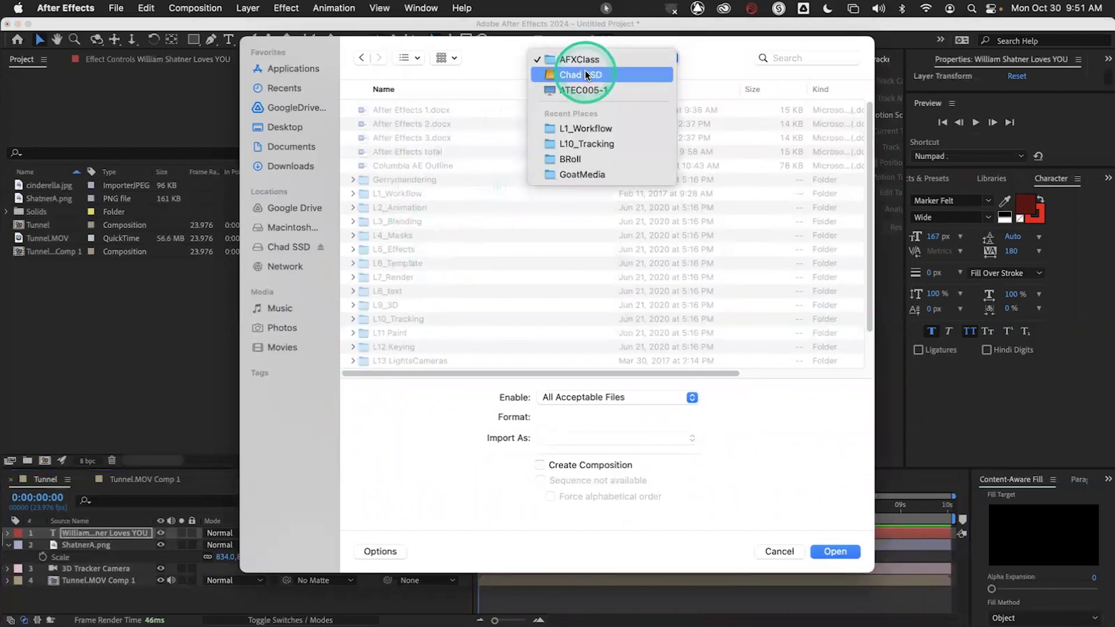
{"action": "left_click", "coordinate": [585, 72]}
{"action": "double_click", "coordinate": [413, 152]}
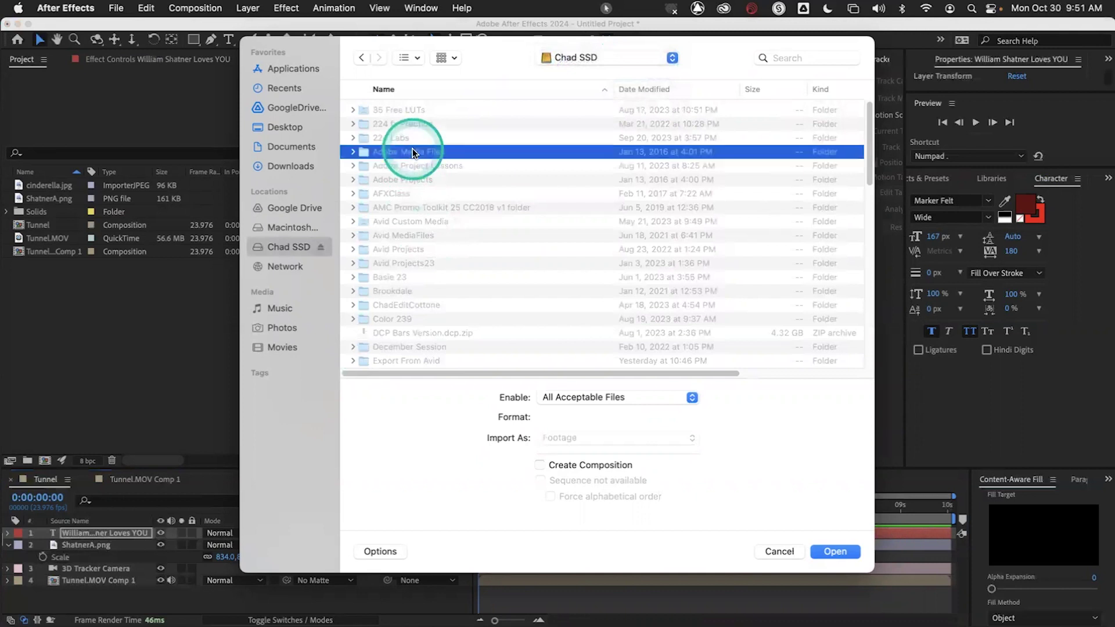
{"action": "double_click", "coordinate": [391, 153]}
{"action": "double_click", "coordinate": [383, 126]}
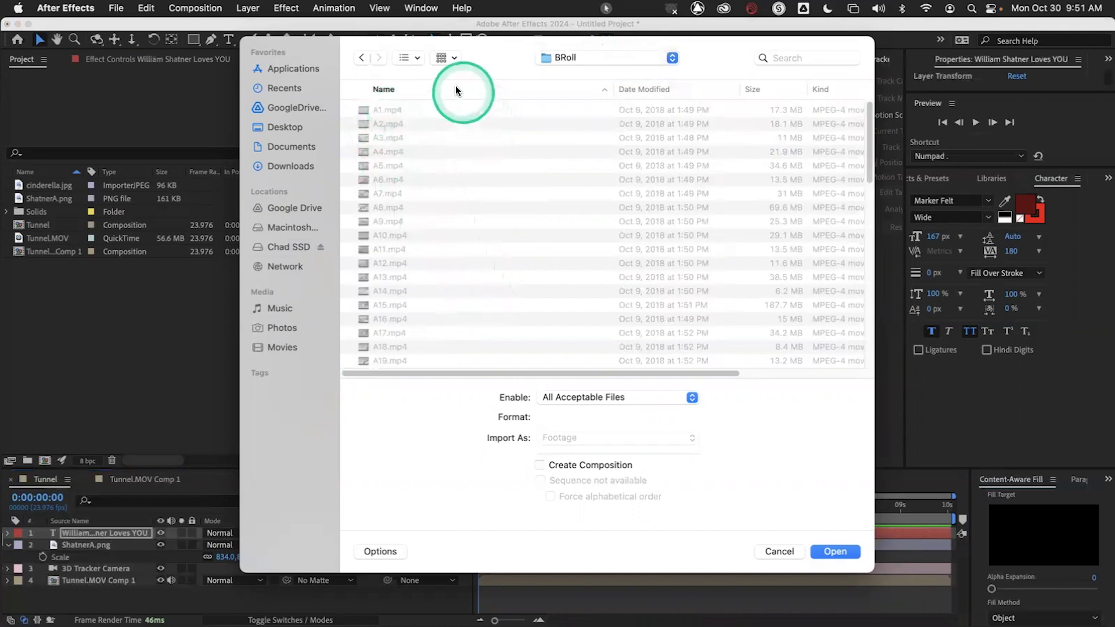
Show the BRoll clips as thumbnails, look through them and import A17.mp4.
{"action": "left_click", "coordinate": [417, 59]}
{"action": "left_click", "coordinate": [423, 119]}
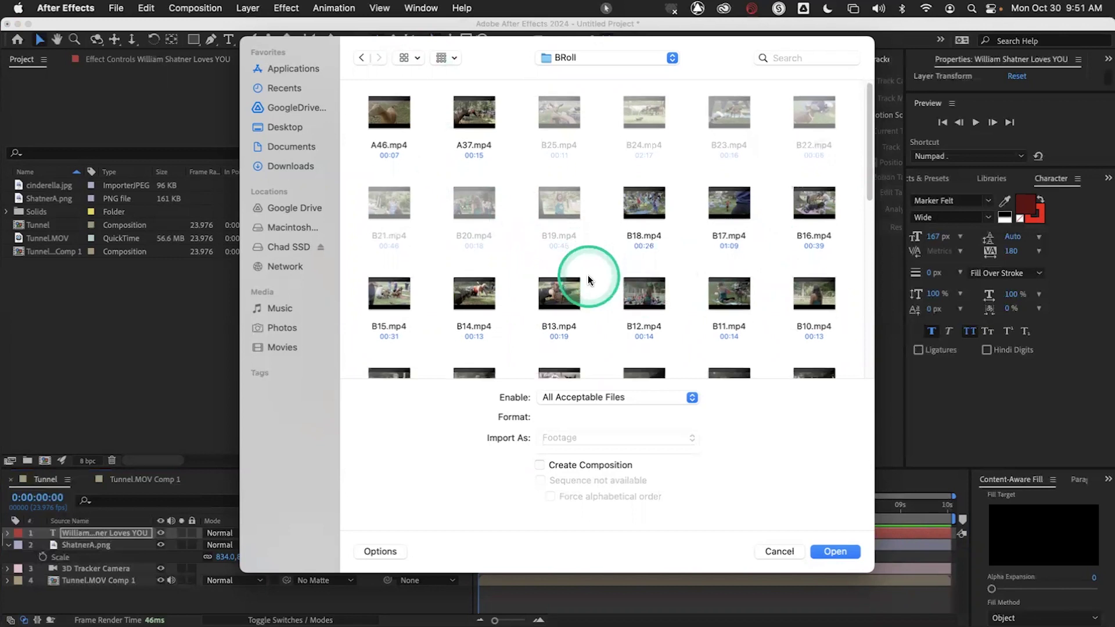
{"action": "scroll", "coordinate": [588, 280], "scroll_direction": "down", "scroll_amount": 2}
{"action": "scroll", "coordinate": [588, 280], "scroll_direction": "down", "scroll_amount": 1}
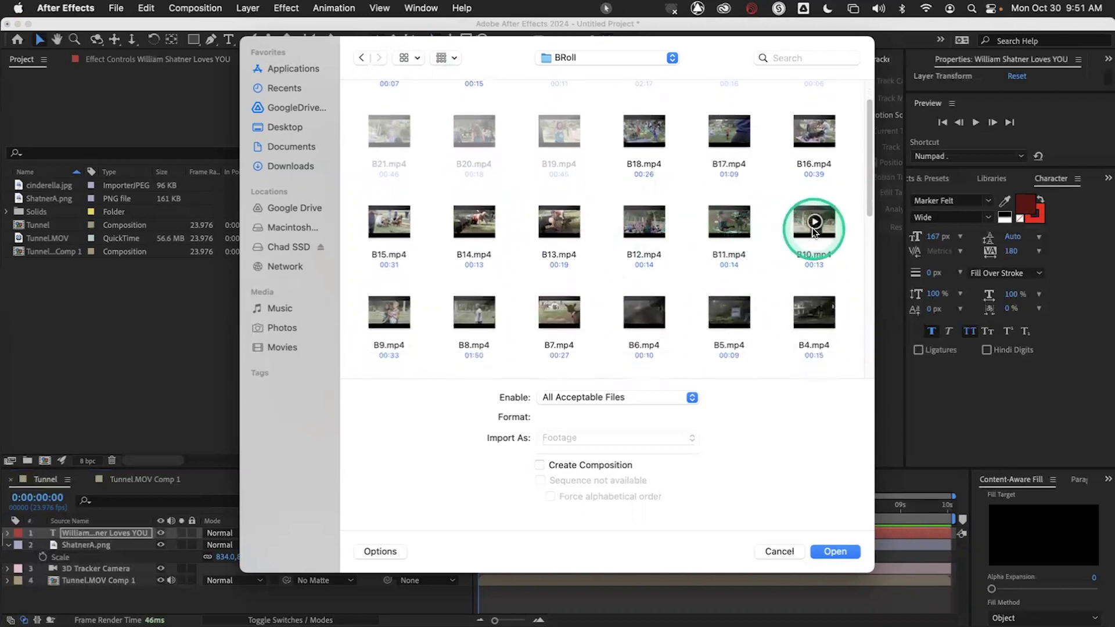
{"action": "scroll", "coordinate": [582, 260], "scroll_direction": "down", "scroll_amount": 5}
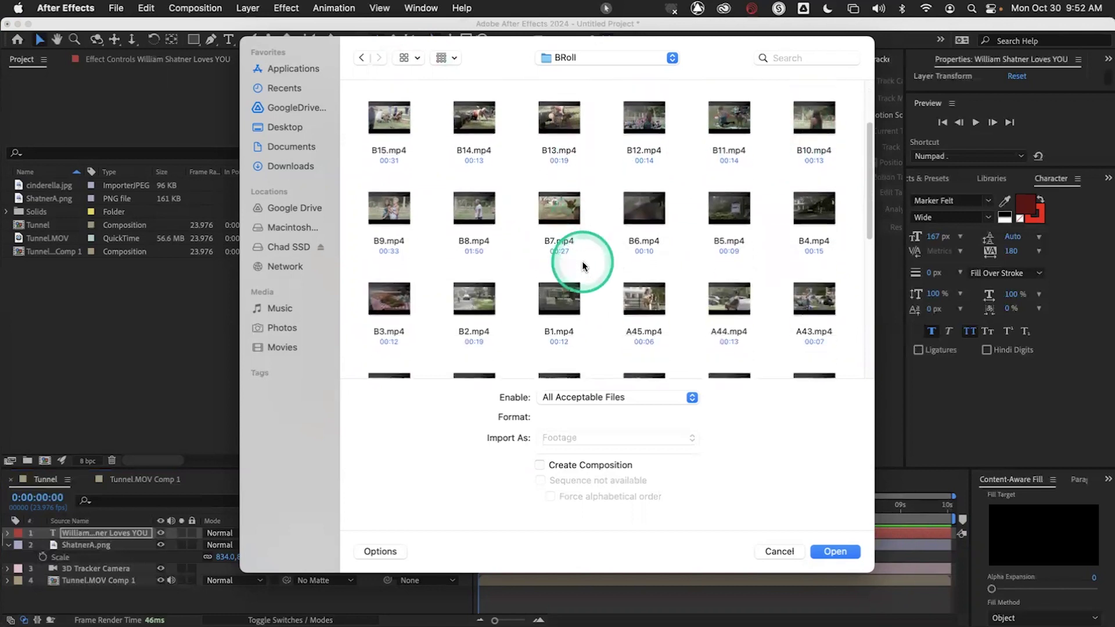
{"action": "scroll", "coordinate": [582, 260], "scroll_direction": "down", "scroll_amount": 2}
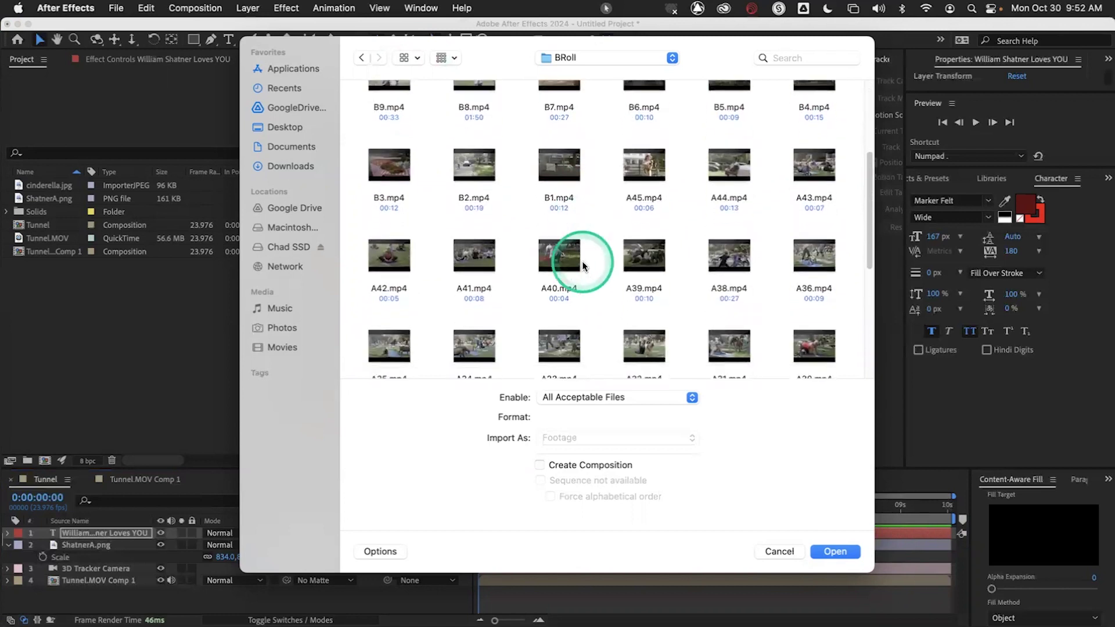
{"action": "scroll", "coordinate": [582, 260], "scroll_direction": "down", "scroll_amount": 1}
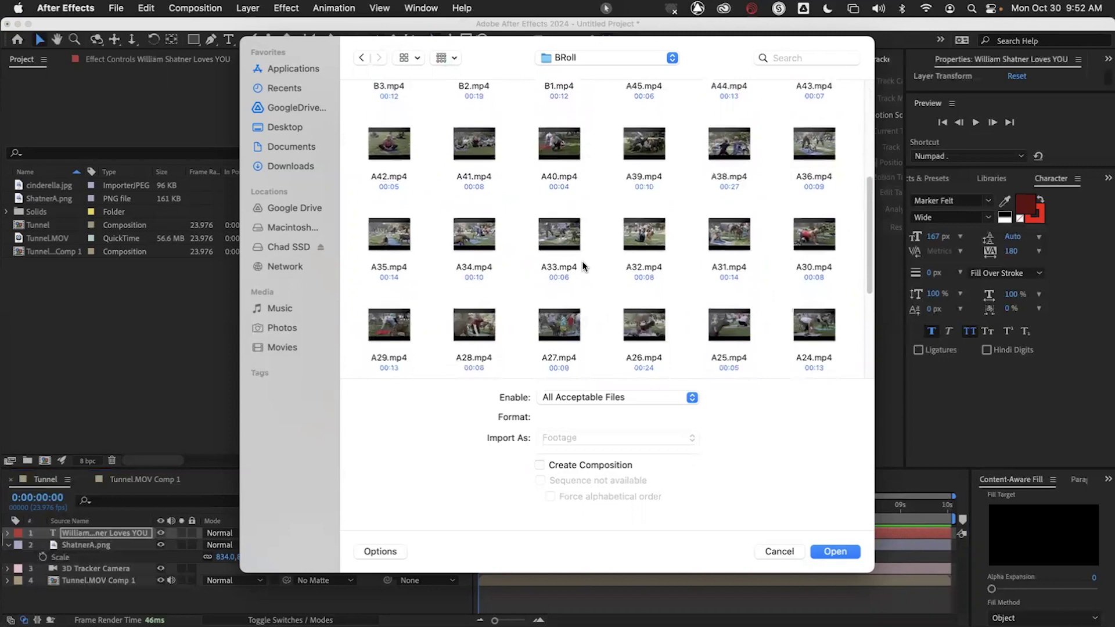
{"action": "scroll", "coordinate": [581, 261], "scroll_direction": "down", "scroll_amount": 1}
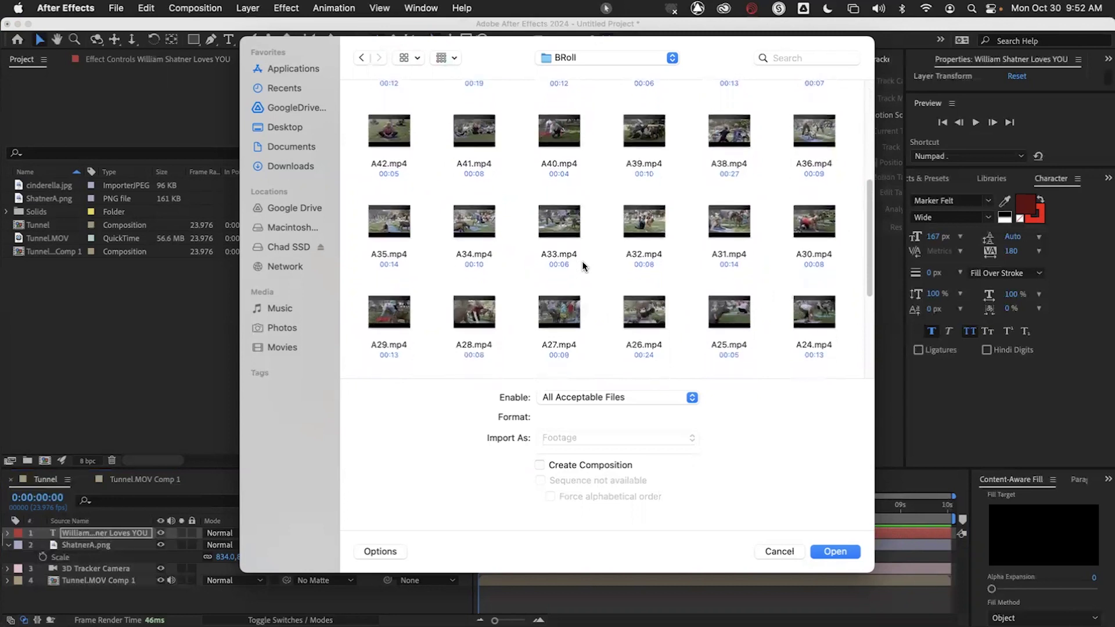
{"action": "scroll", "coordinate": [581, 260], "scroll_direction": "down", "scroll_amount": 2}
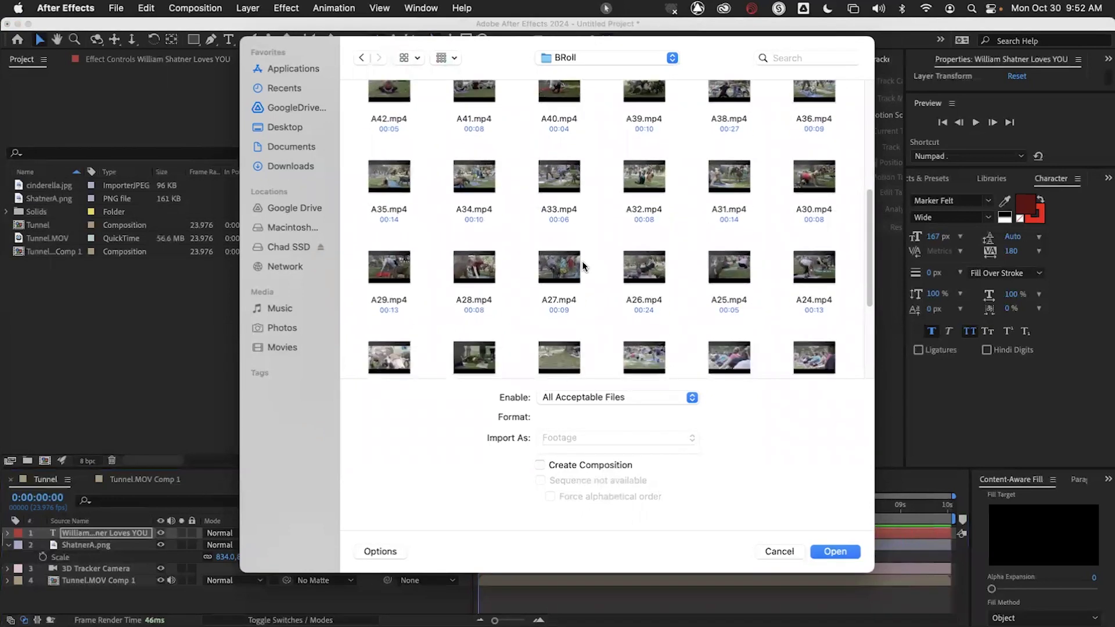
{"action": "scroll", "coordinate": [582, 260], "scroll_direction": "down", "scroll_amount": 2}
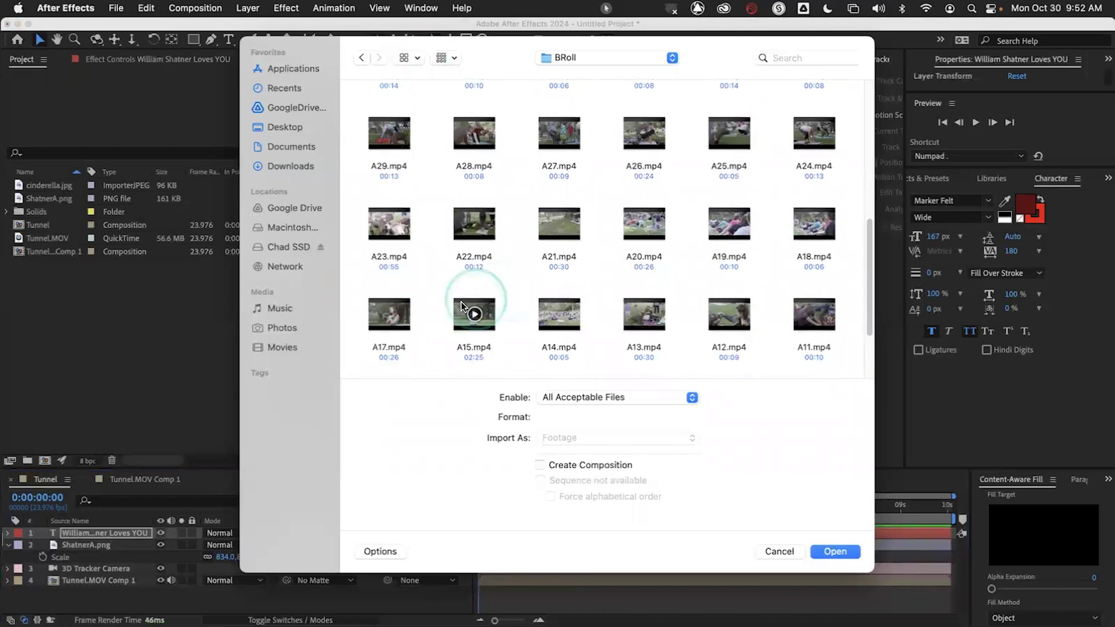
{"action": "left_click", "coordinate": [400, 324]}
{"action": "left_click", "coordinate": [835, 552]}
Create a composition from A17.mp4 and make the clip start at its 0:00:03:19 frame.
{"action": "left_click_drag", "start_coordinate": [42, 185], "coordinate": [49, 467]}
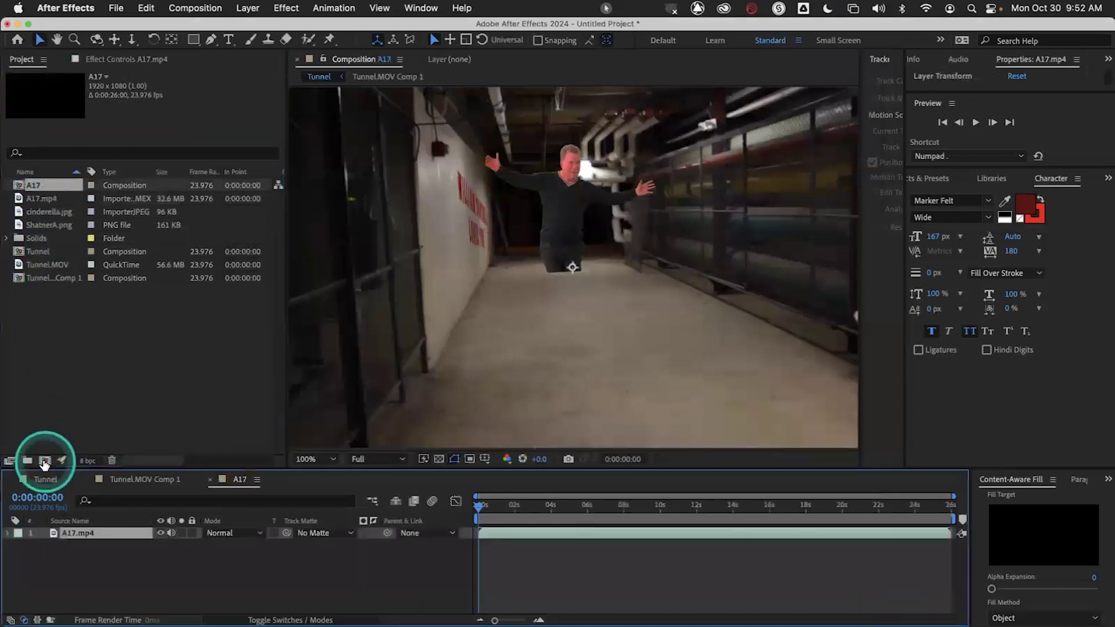
{"action": "left_click_drag", "start_coordinate": [480, 506], "coordinate": [546, 511]}
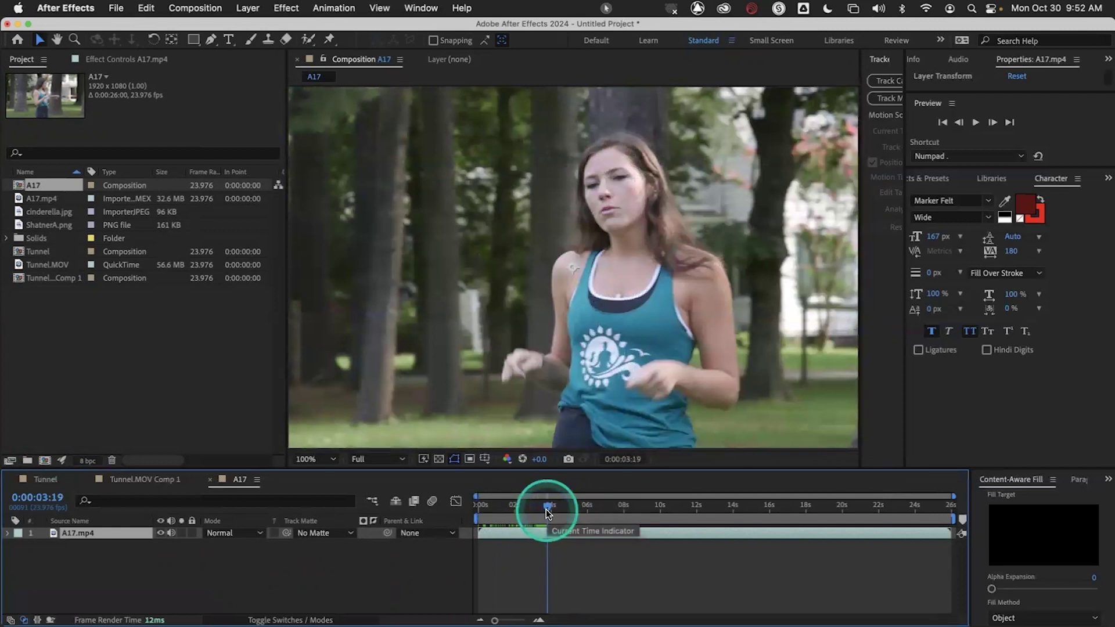
End the A17 work area at 0:00:07:23, trim the composition to it and return to the first frame.
{"action": "left_click_drag", "start_coordinate": [547, 511], "coordinate": [623, 511]}
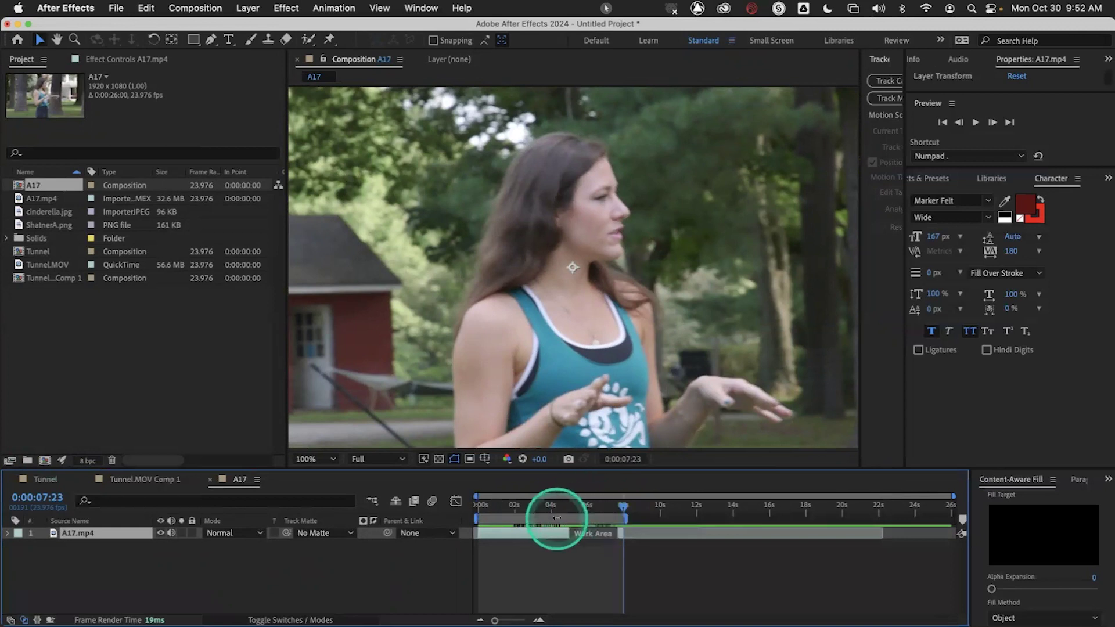
{"action": "left_click", "coordinate": [524, 505]}
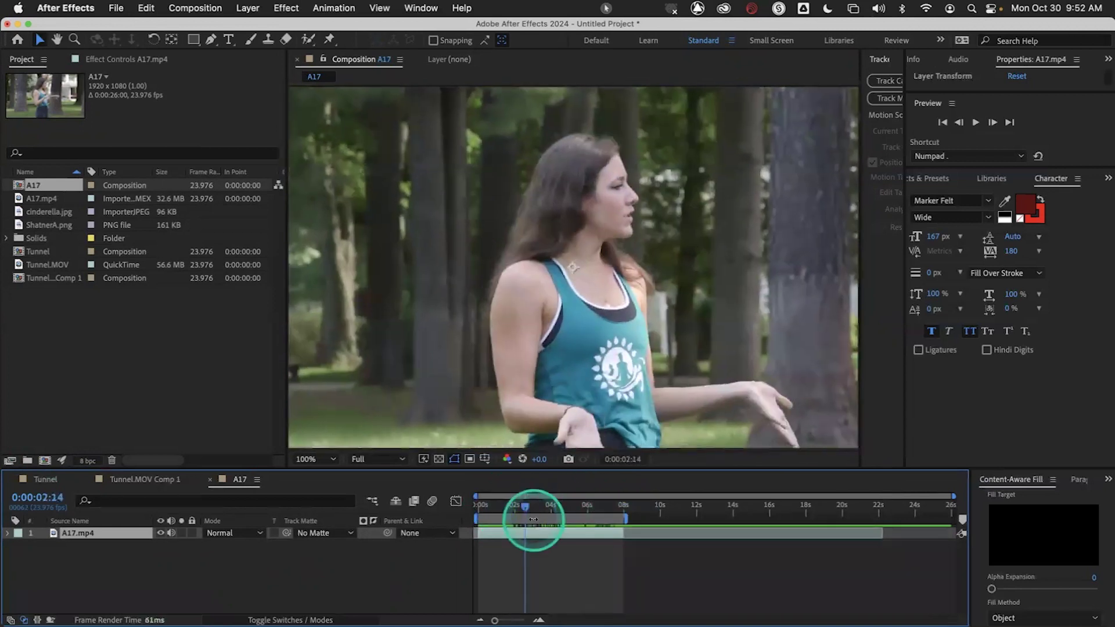
{"action": "right_click", "coordinate": [532, 519]}
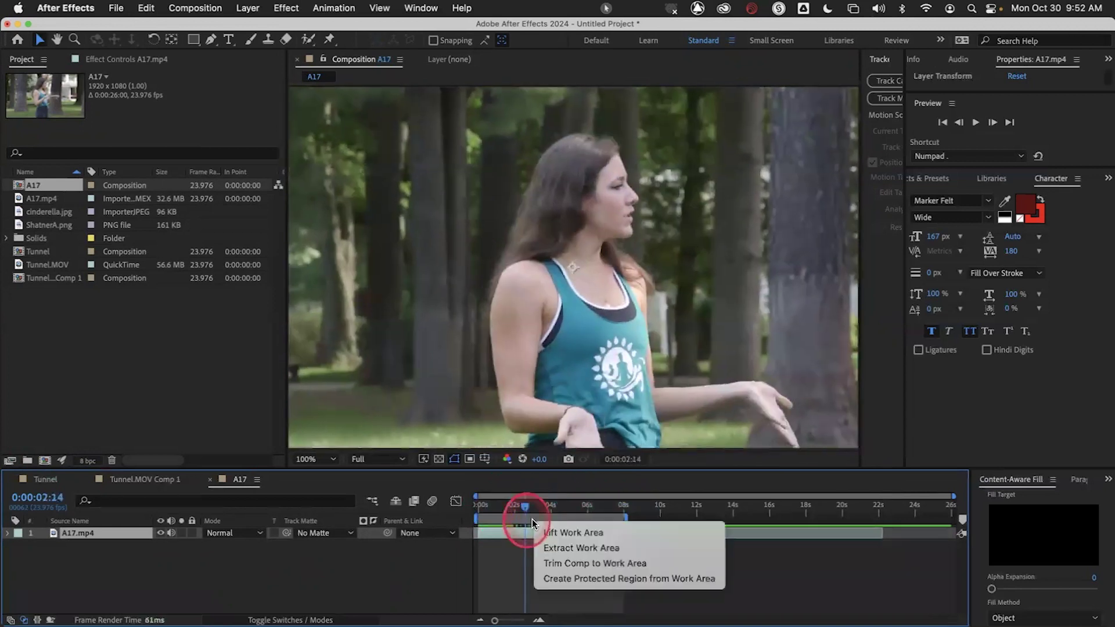
{"action": "left_click", "coordinate": [580, 563]}
{"action": "left_click_drag", "start_coordinate": [526, 506], "coordinate": [455, 504]}
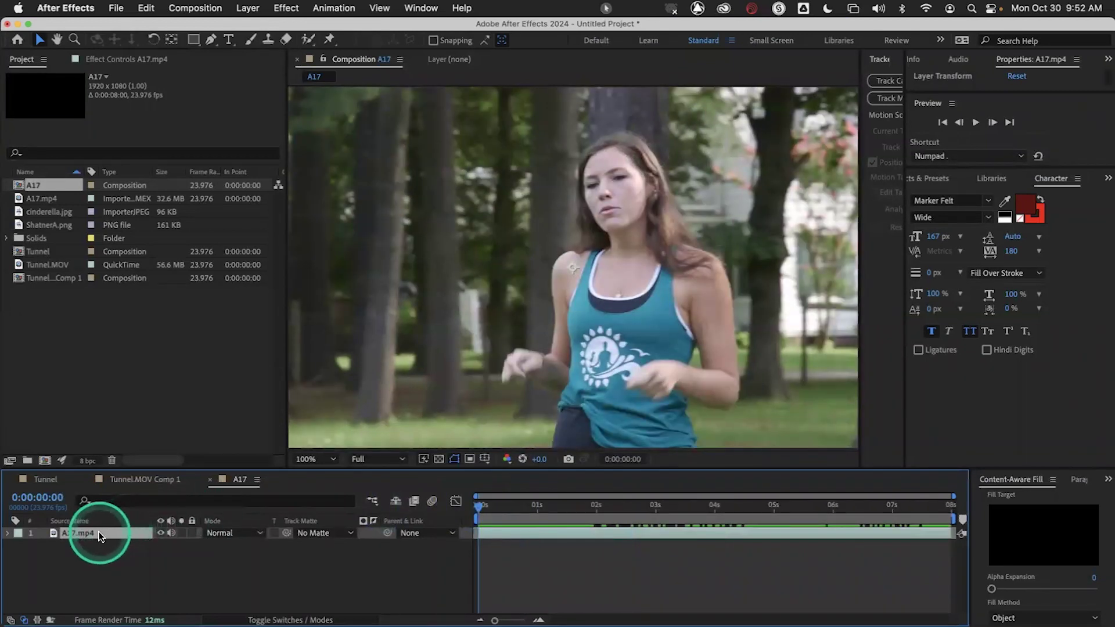
Apply Track Camera to the A17.mp4 layer and let the 3D Camera Tracker analyze it.
{"action": "right_click", "coordinate": [72, 532]}
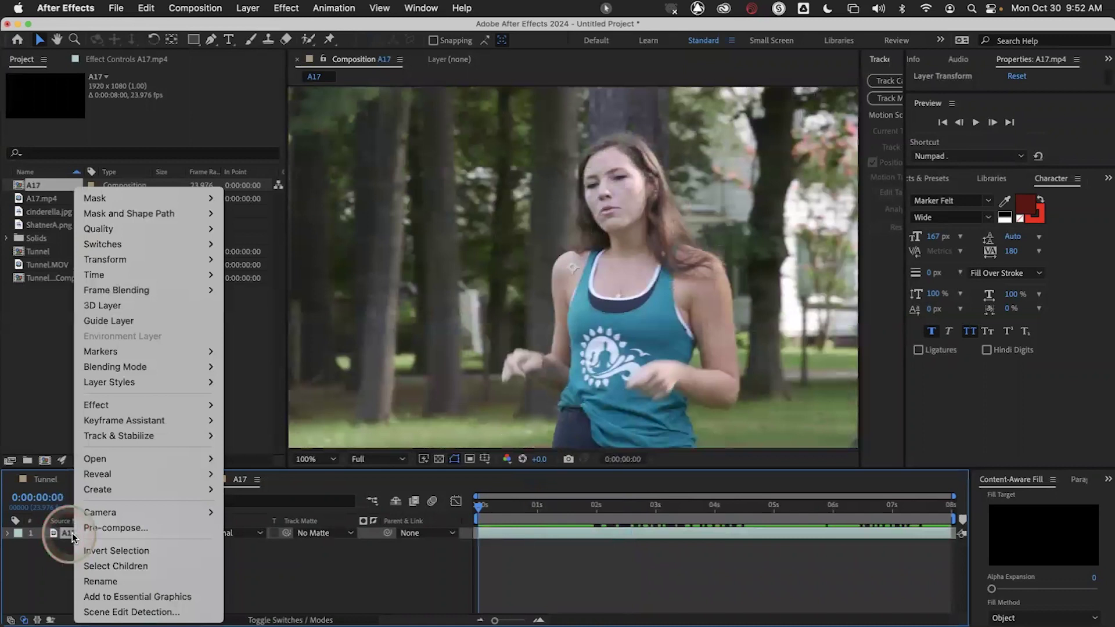
{"action": "mouse_move", "coordinate": [140, 435]}
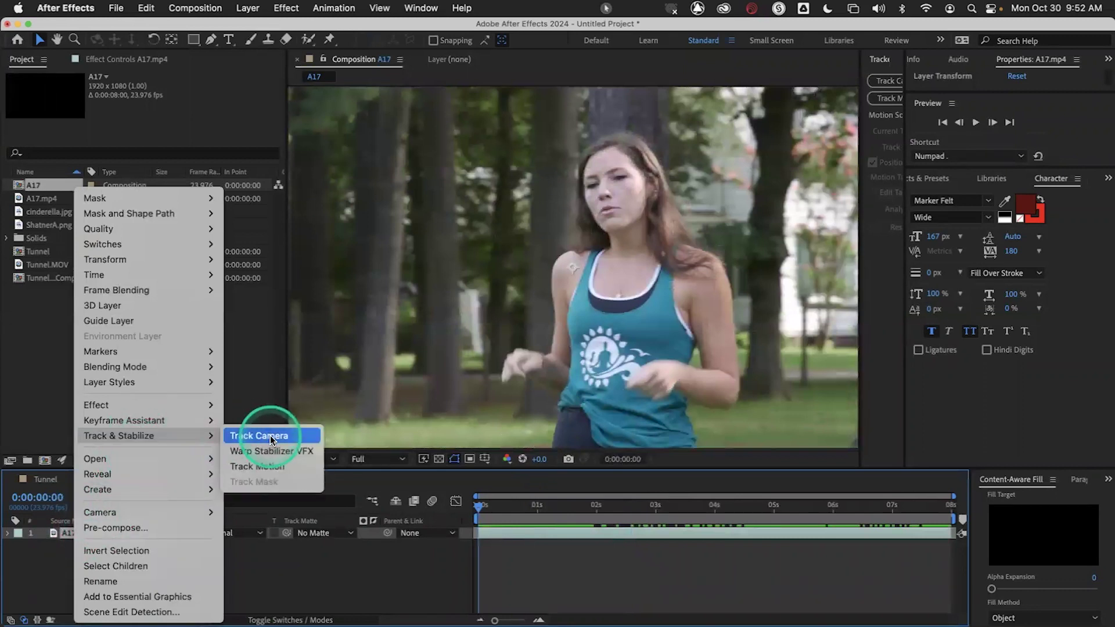
{"action": "left_click", "coordinate": [269, 435]}
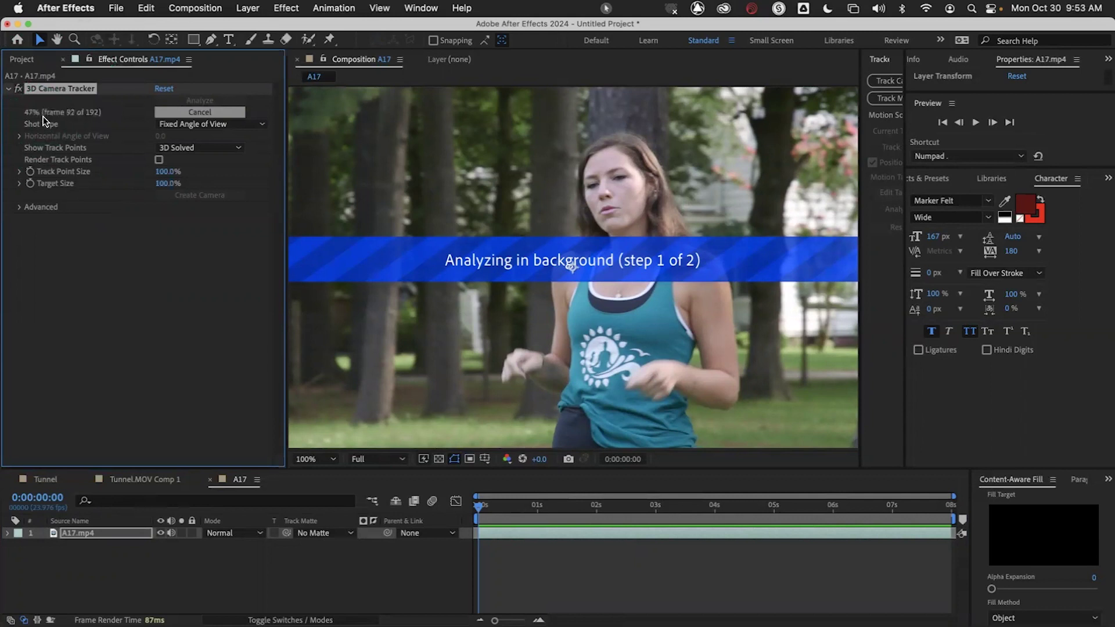
{"action": "left_click", "coordinate": [278, 282]}
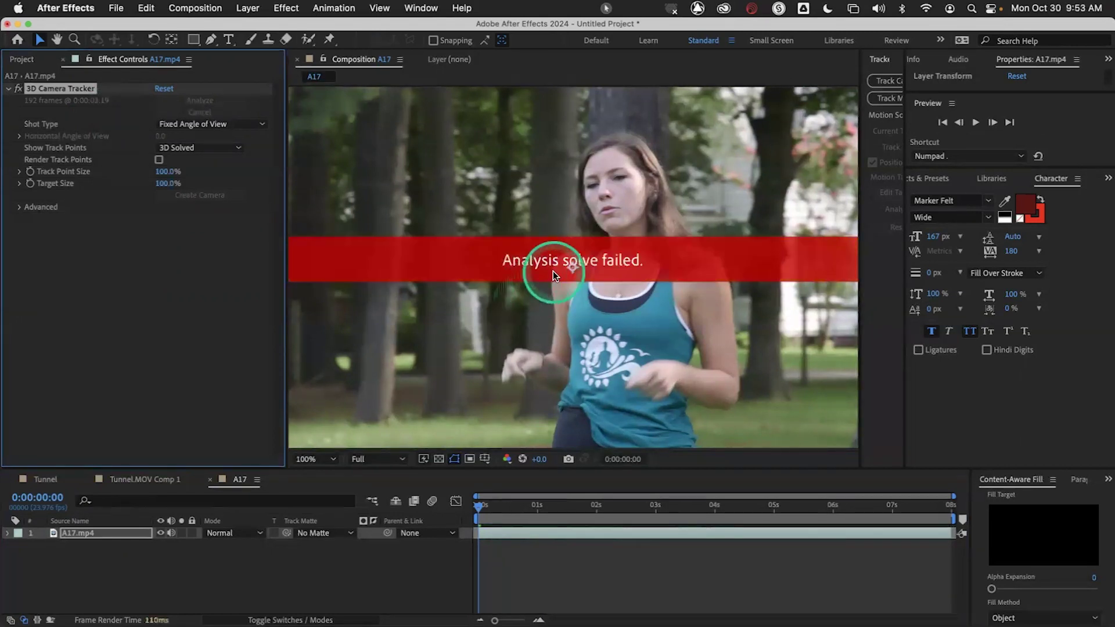
Change the 3D Camera Tracker's Shot Type on the A17.mp4 layer to Variable Zoom.
{"action": "left_click", "coordinate": [496, 507]}
{"action": "left_click_drag", "start_coordinate": [496, 507], "coordinate": [581, 502]}
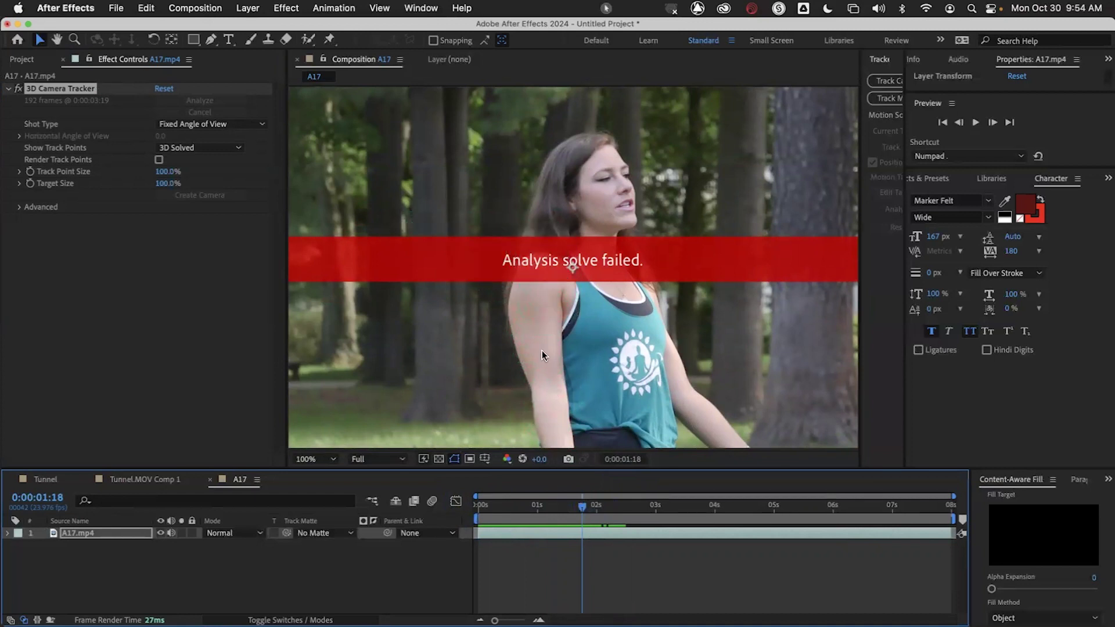
{"action": "mouse_move", "coordinate": [535, 506]}
{"action": "left_mouse_down"}
{"action": "mouse_move", "coordinate": [490, 505]}
{"action": "mouse_move", "coordinate": [600, 505]}
{"action": "mouse_move", "coordinate": [472, 503]}
{"action": "mouse_move", "coordinate": [532, 506]}
{"action": "left_mouse_up"}
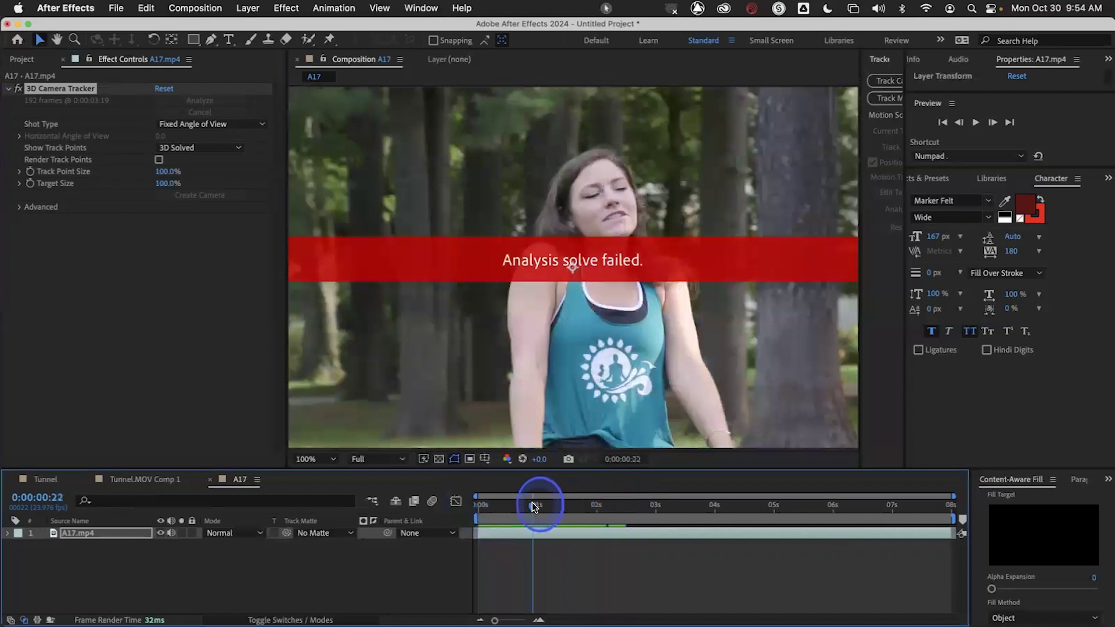
{"action": "left_click", "coordinate": [207, 126]}
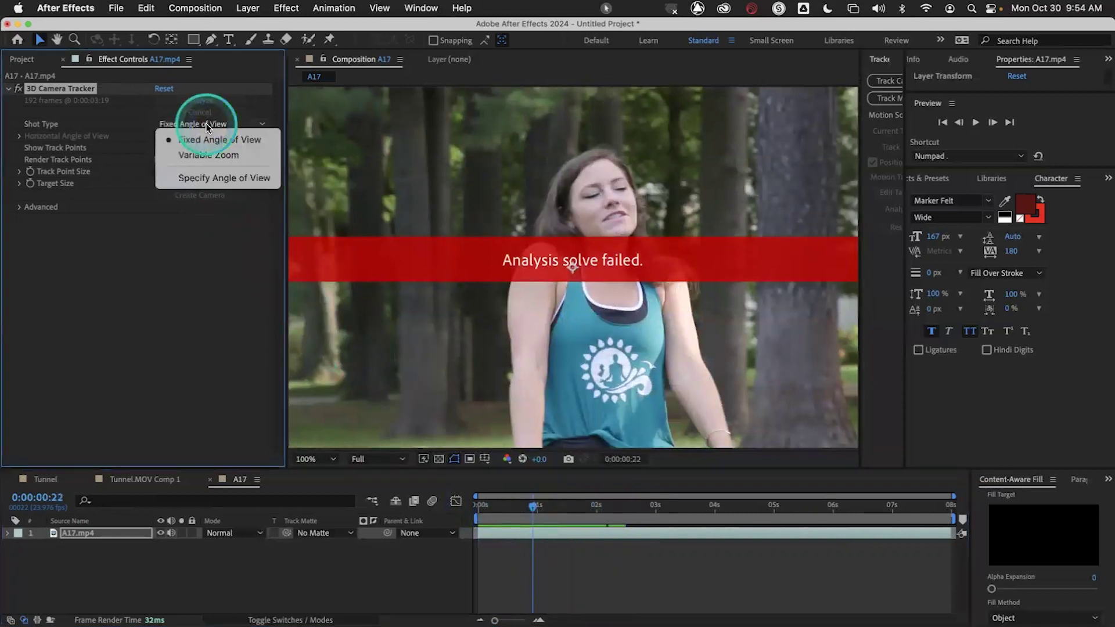
{"action": "left_click", "coordinate": [221, 156]}
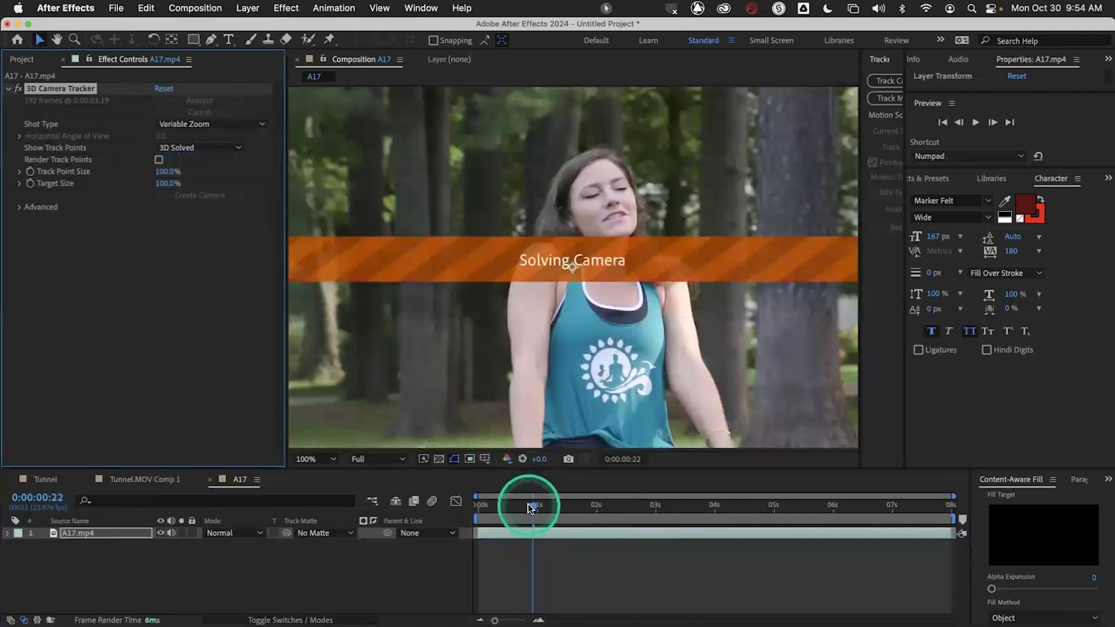
Return A17 to its first frame and review the Tunnel.MOV Comp 1 and Tunnel compositions, scrubbing the tracked figure and text.
{"action": "left_click_drag", "start_coordinate": [528, 504], "coordinate": [522, 504]}
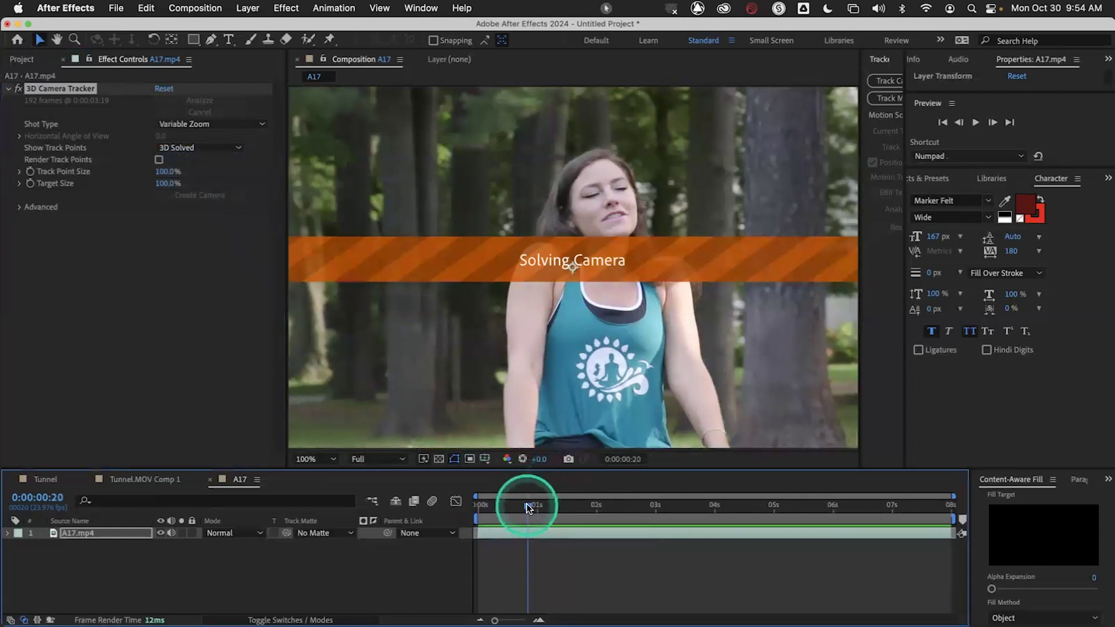
{"action": "left_click_drag", "start_coordinate": [527, 507], "coordinate": [459, 486]}
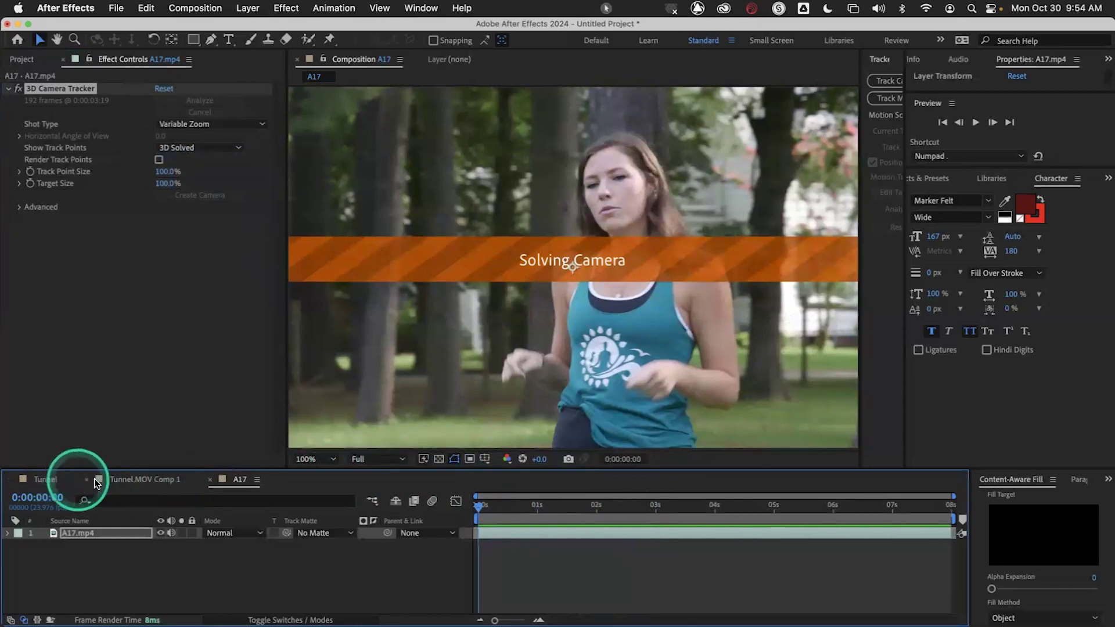
{"action": "left_click", "coordinate": [134, 481]}
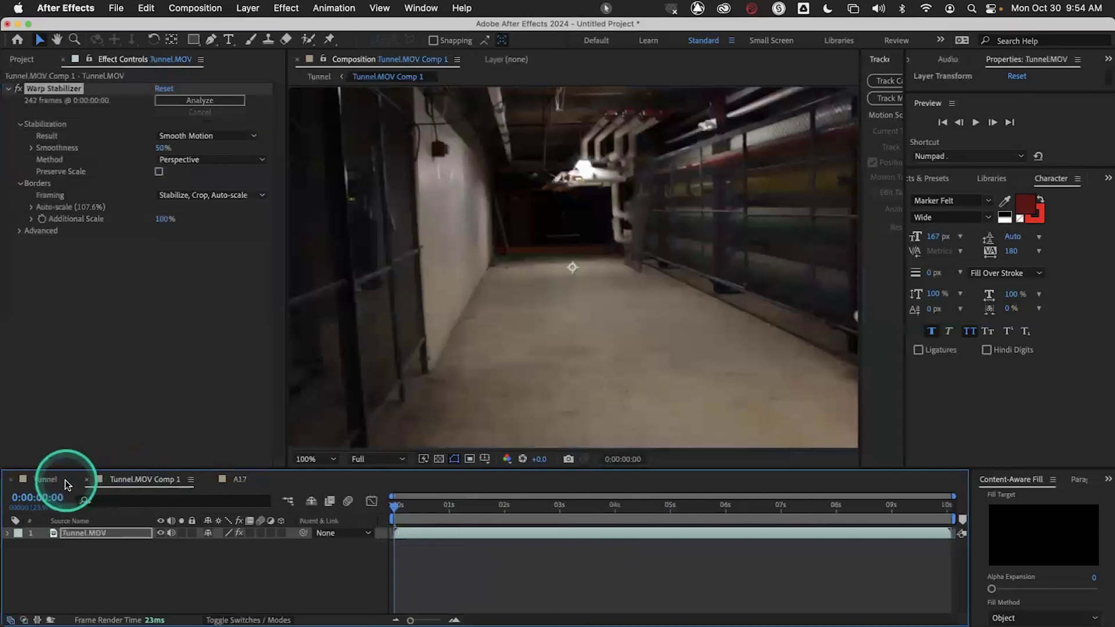
{"action": "left_click", "coordinate": [51, 480]}
{"action": "left_click_drag", "start_coordinate": [487, 507], "coordinate": [598, 506]}
{"action": "key", "text": "Home"}
{"action": "left_click", "coordinate": [428, 499]}
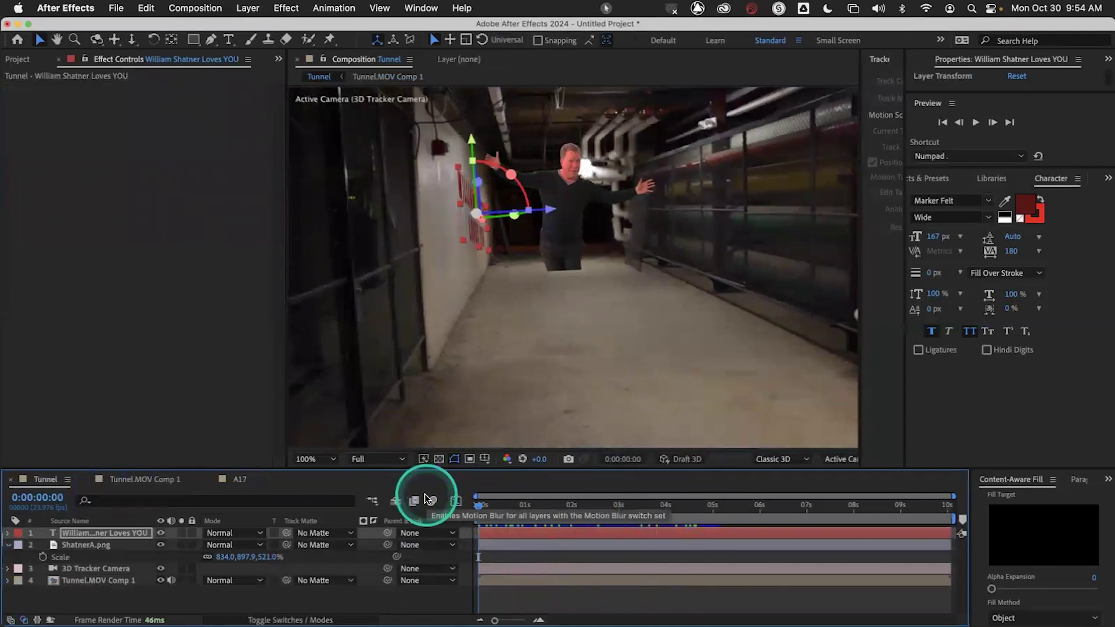
{"action": "left_click_drag", "start_coordinate": [497, 507], "coordinate": [448, 498]}
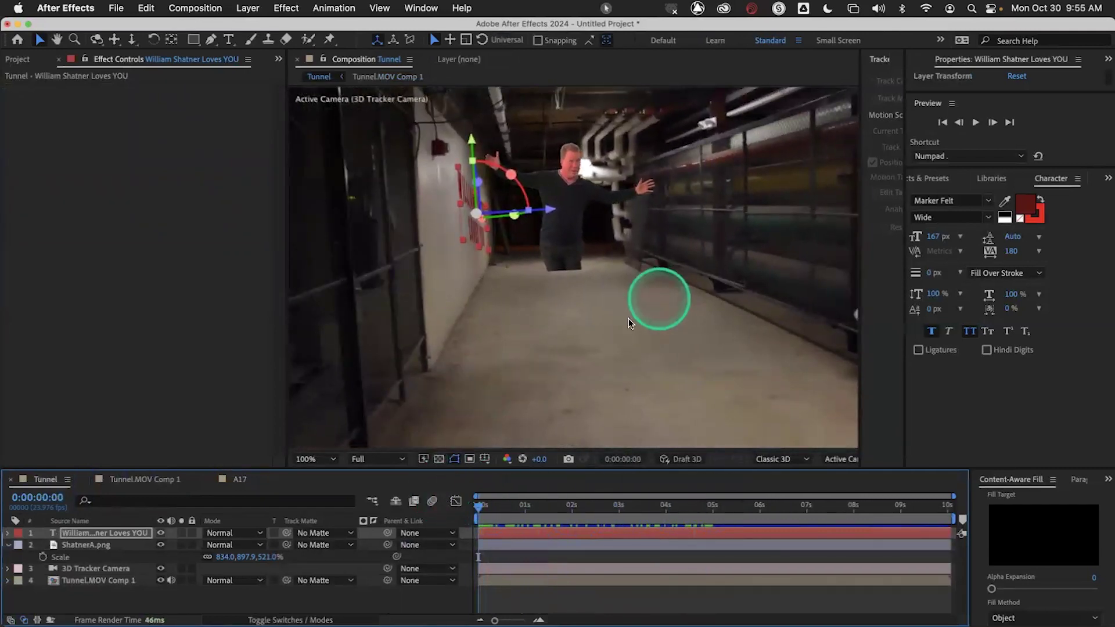
In the A17 composition, create a text layer and camera from the track points on the trees beside the woman at the first frame.
{"action": "left_click", "coordinate": [240, 479]}
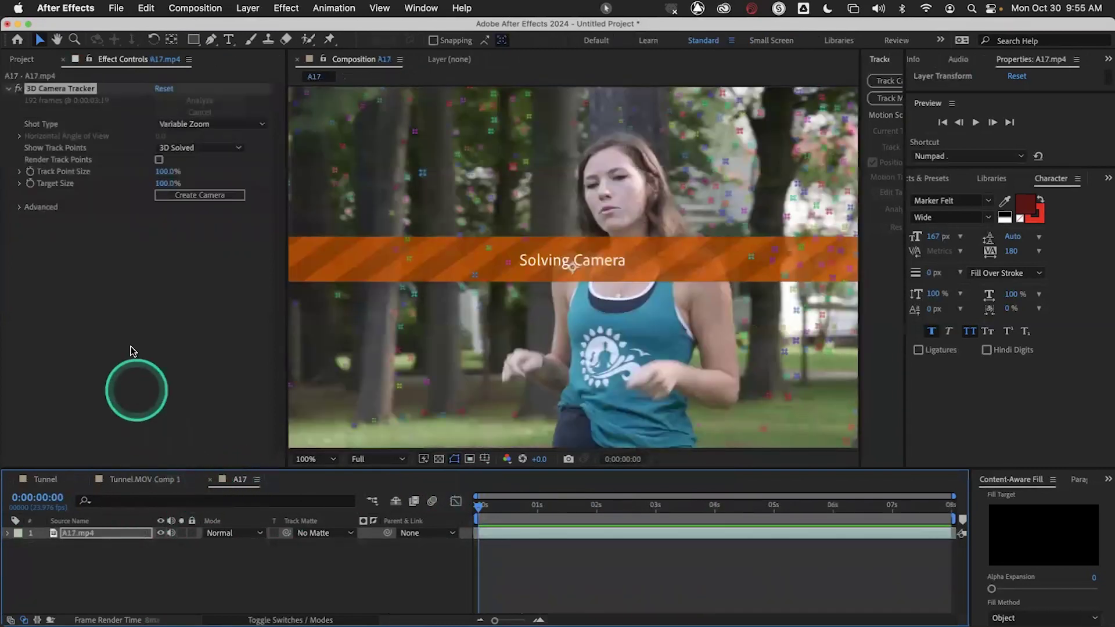
{"action": "mouse_move", "coordinate": [475, 488]}
{"action": "left_mouse_down"}
{"action": "mouse_move", "coordinate": [481, 505]}
{"action": "mouse_move", "coordinate": [579, 517]}
{"action": "mouse_move", "coordinate": [461, 499]}
{"action": "left_mouse_up"}
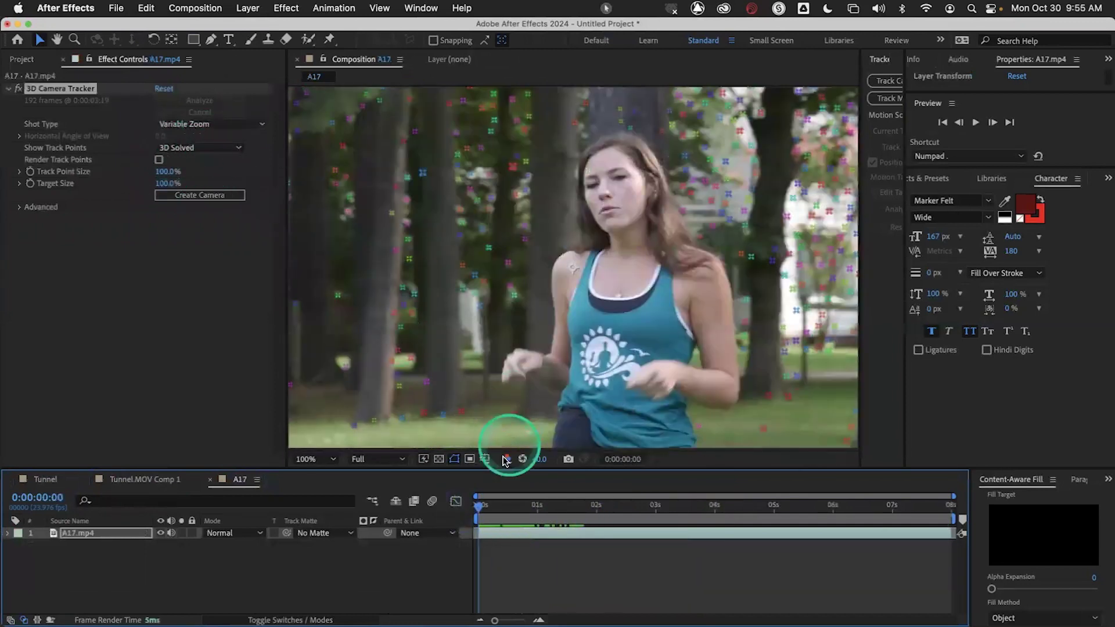
{"action": "left_click_drag", "start_coordinate": [482, 510], "coordinate": [458, 510]}
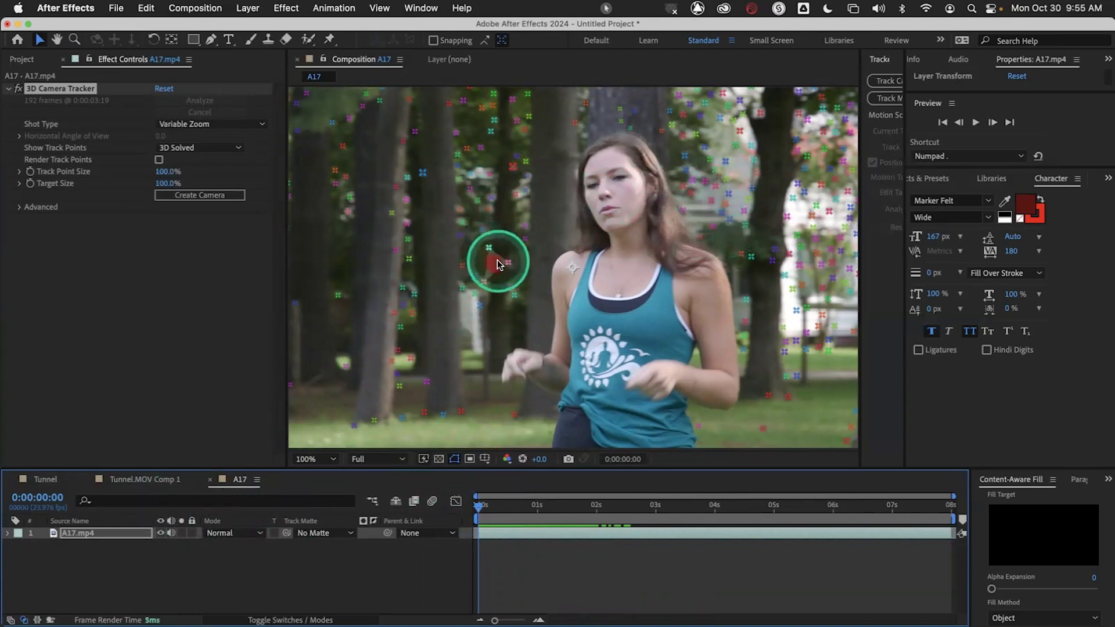
{"action": "right_click", "coordinate": [494, 262]}
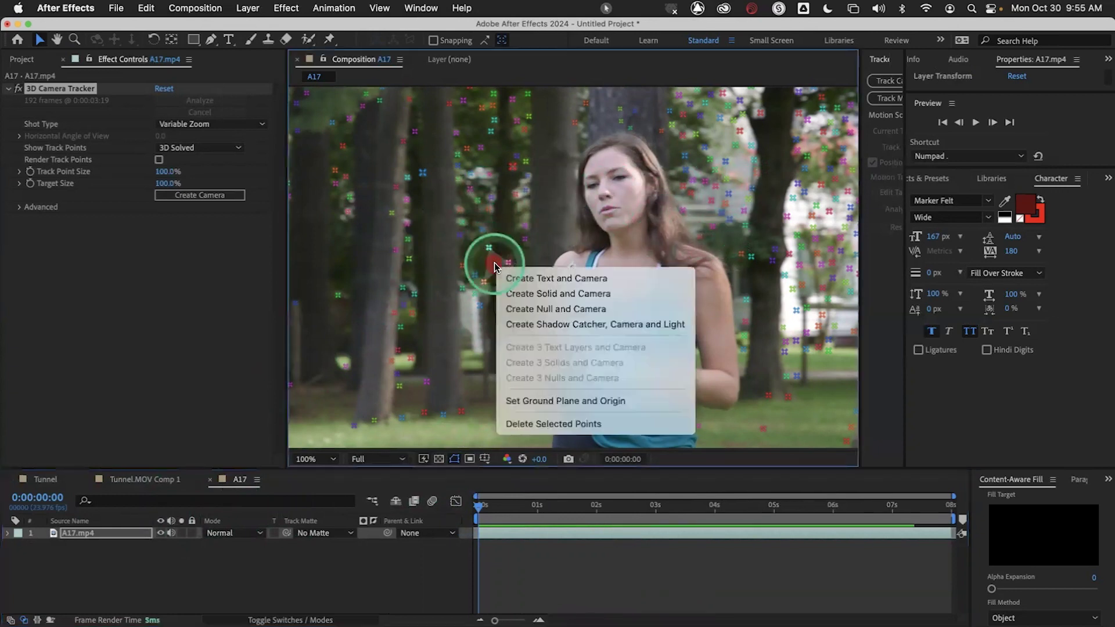
{"action": "left_click", "coordinate": [533, 277]}
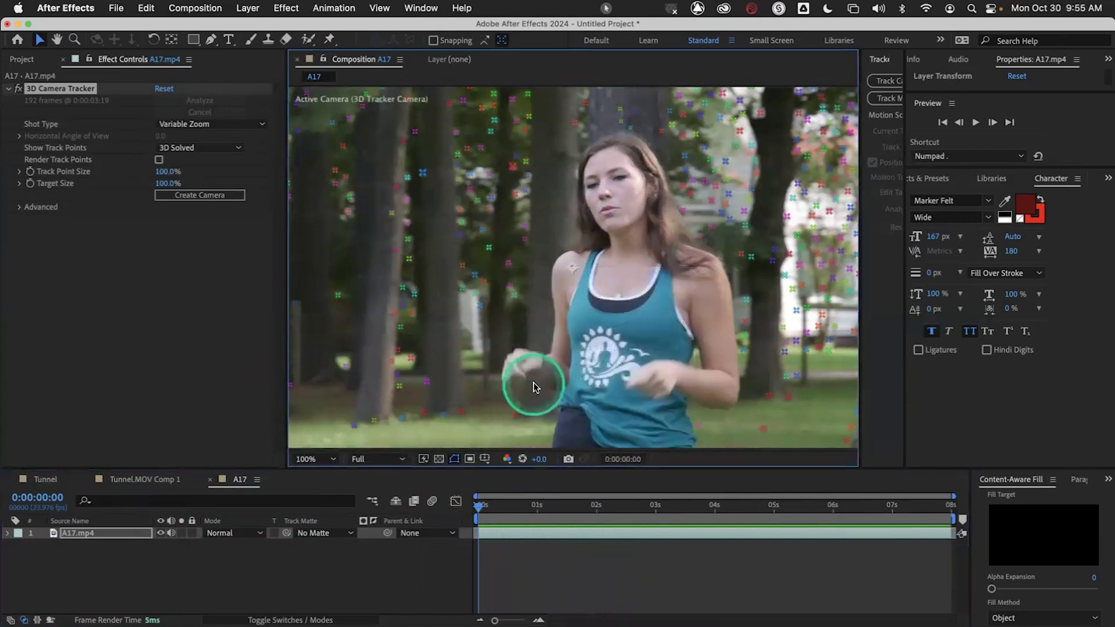
Replace the tracked layer's placeholder text with "YOU'VE NEVER SEEN A" and "MOVIE LIKE THIS" on two lines.
{"action": "double_click", "coordinate": [100, 531]}
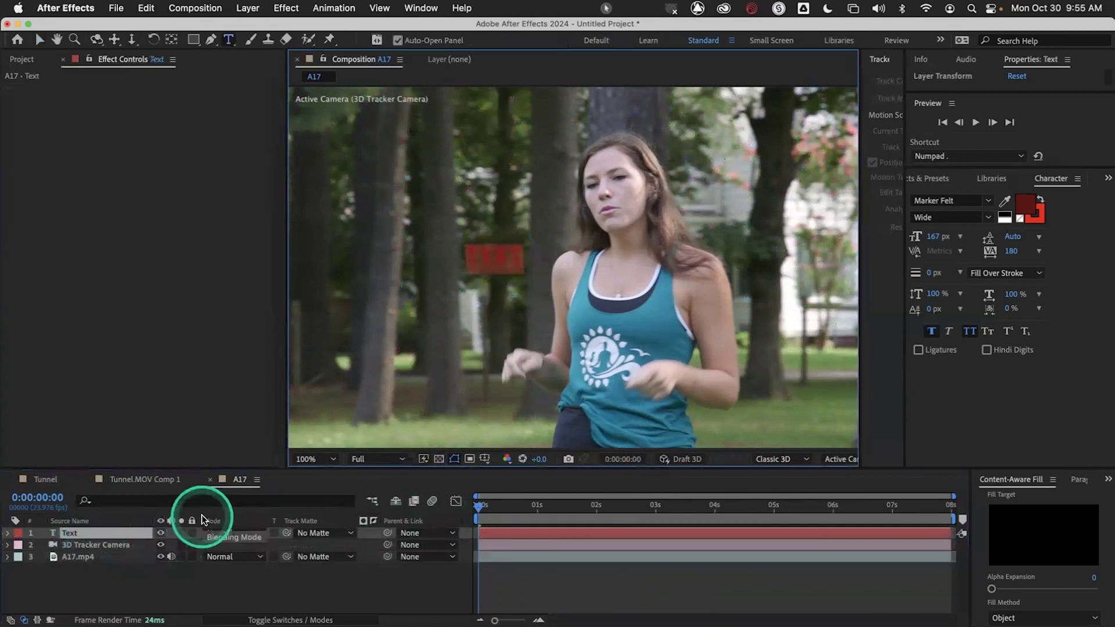
{"action": "type", "text": "You'"}
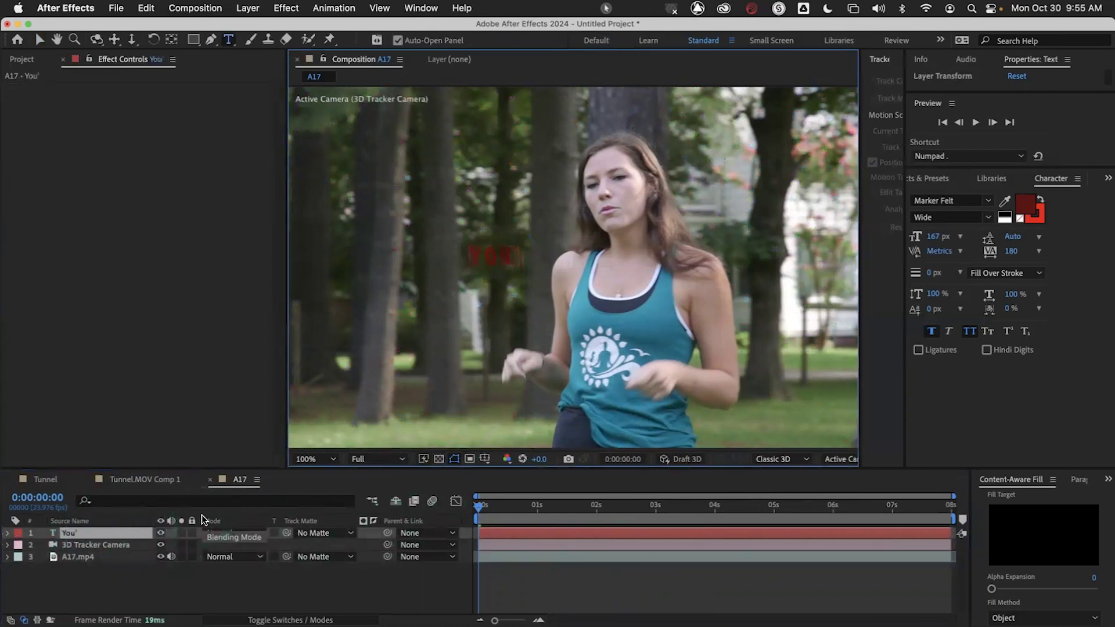
{"action": "key", "text": "BackSpace"}
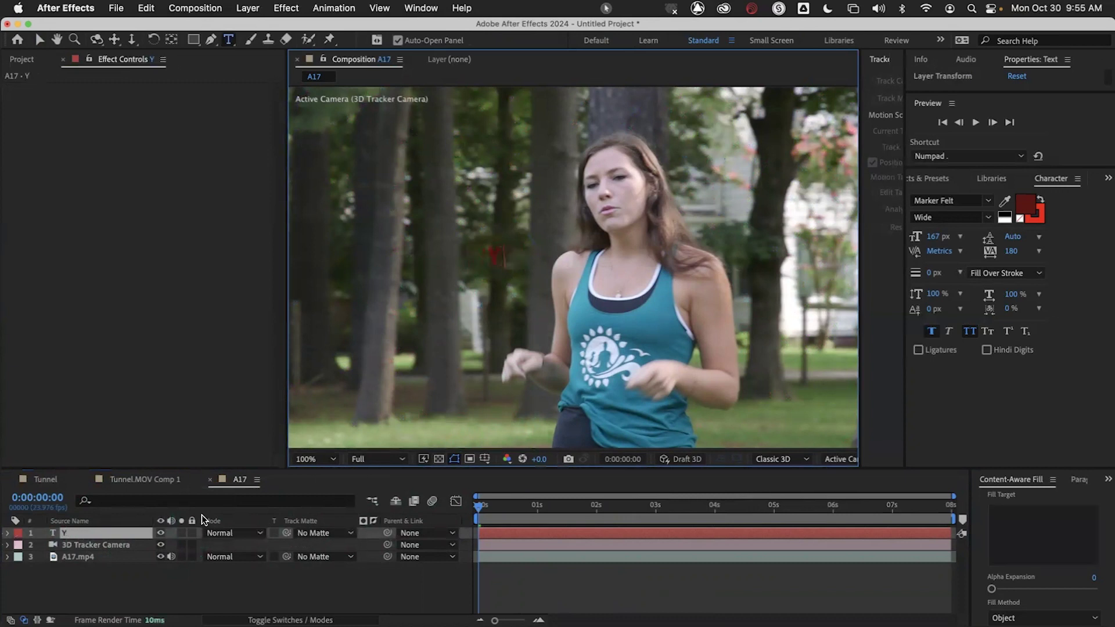
{"action": "type", "text": "OU'VE NEVER SEEN A"}
{"action": "key", "text": "Return"}
{"action": "type", "text": "MOVIE LIKE THIS"}
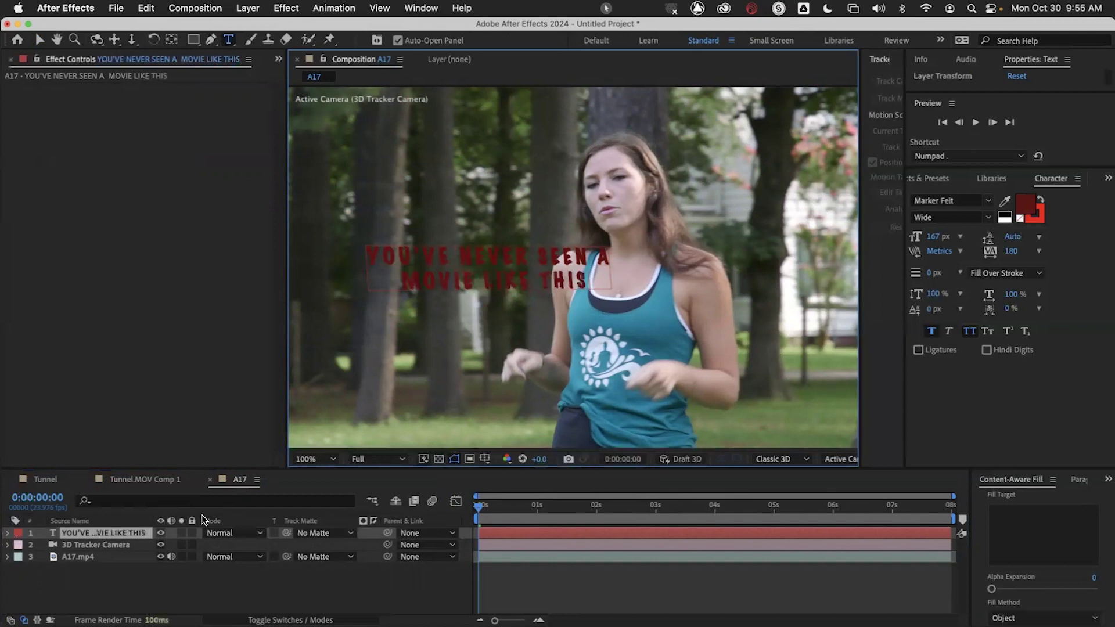
Give the tracked text the near-white fill color F6F6F6 and the Impact font.
{"action": "left_click", "coordinate": [91, 532]}
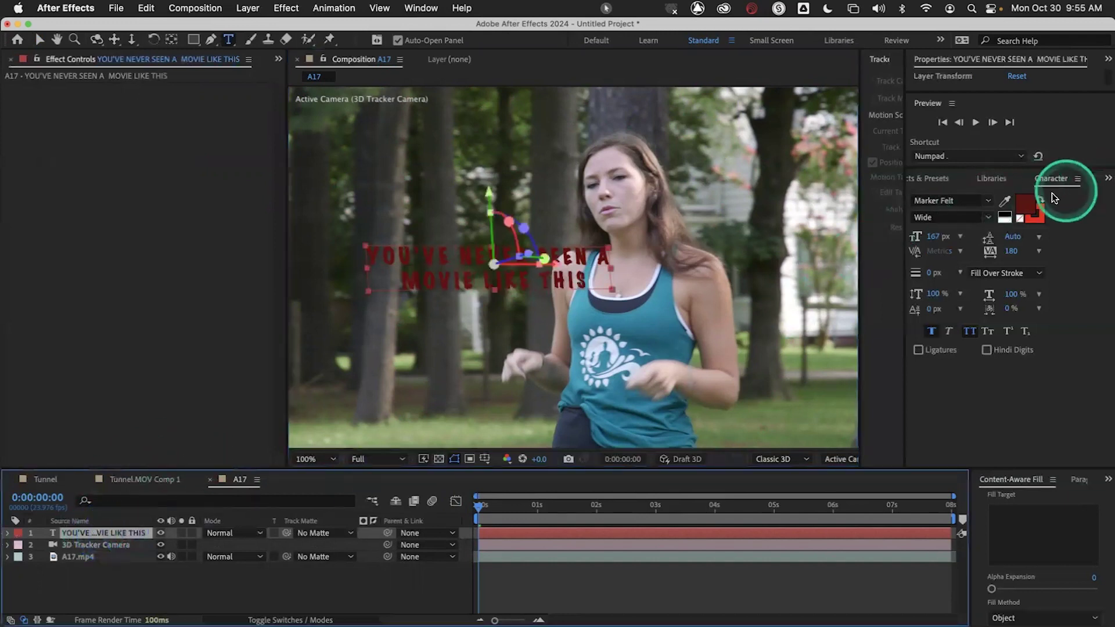
{"action": "left_click", "coordinate": [1025, 203]}
{"action": "left_click_drag", "start_coordinate": [259, 289], "coordinate": [145, 279]}
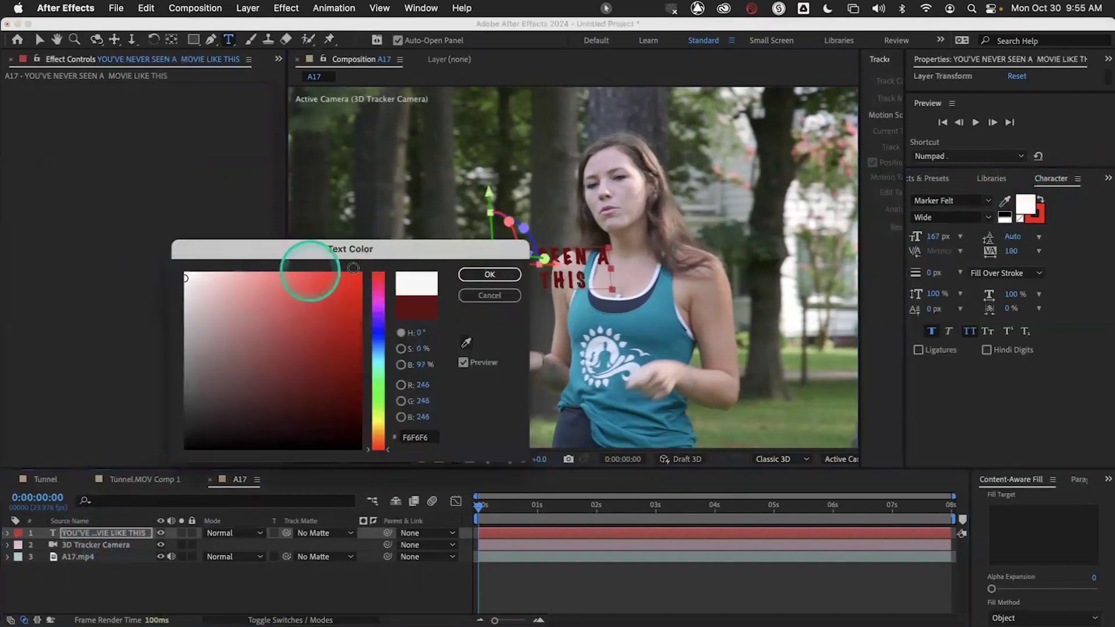
{"action": "left_click", "coordinate": [490, 274]}
{"action": "key", "text": "Caps_Lock"}
{"action": "left_click", "coordinate": [950, 199]}
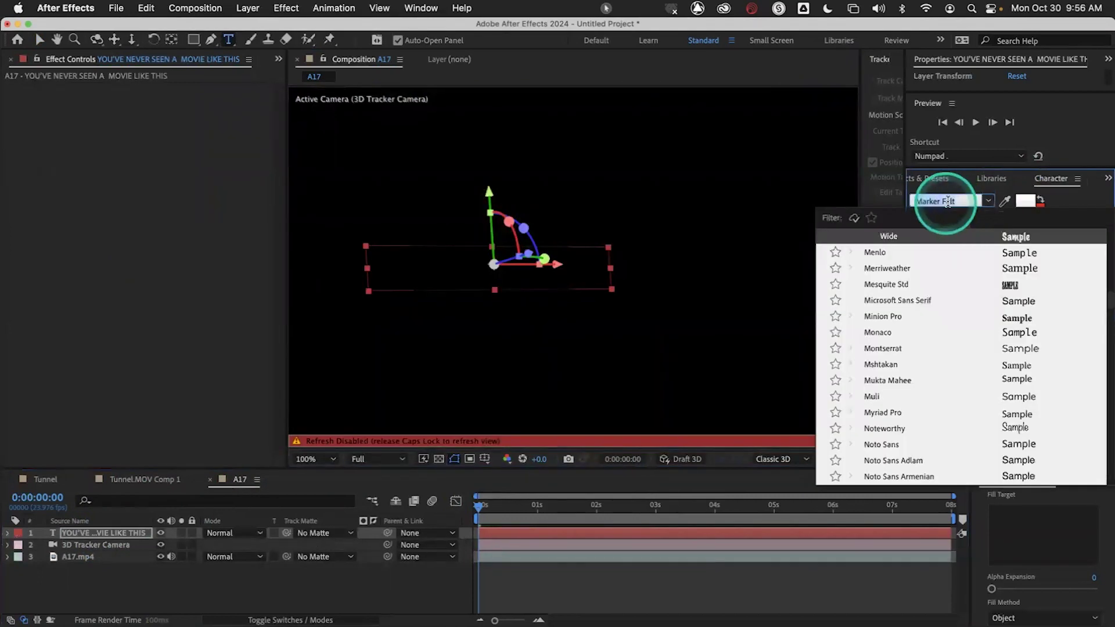
{"action": "type", "text": "IMP"}
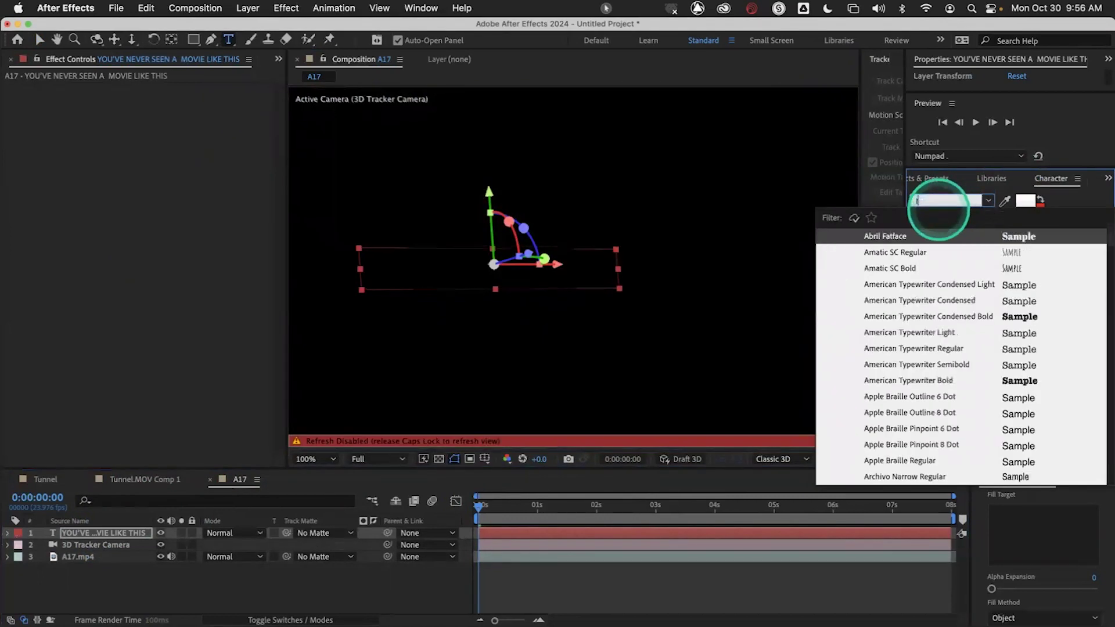
{"action": "left_click", "coordinate": [879, 239]}
{"action": "key", "text": "Caps_Lock"}
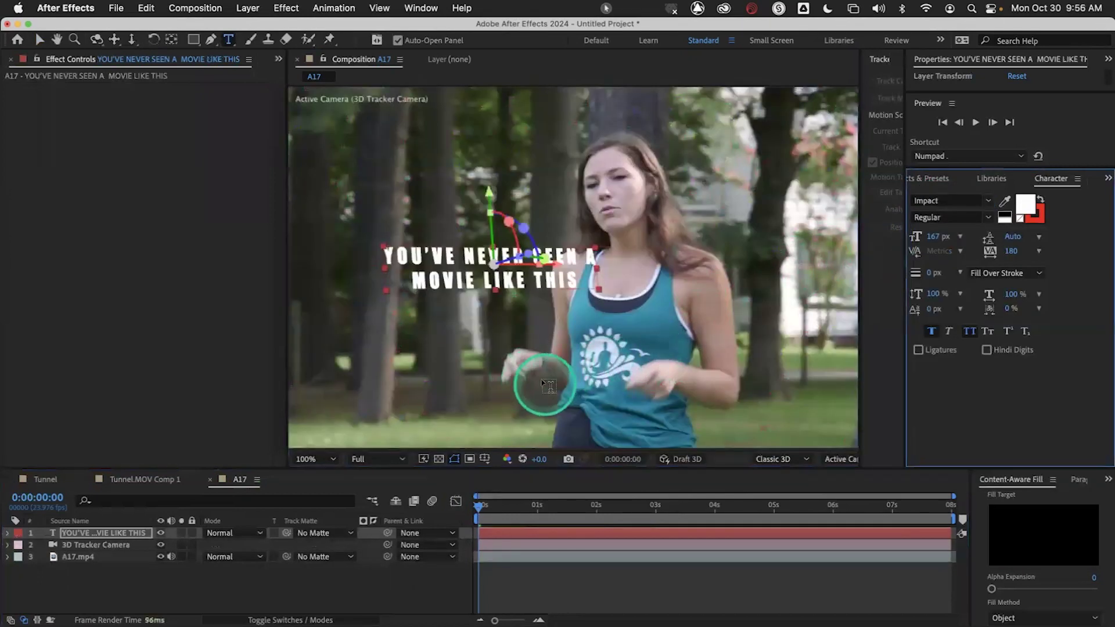
Preview the A17 composition to check how the tracked text follows the shot, and return to the first frame.
{"action": "left_click", "coordinate": [464, 508]}
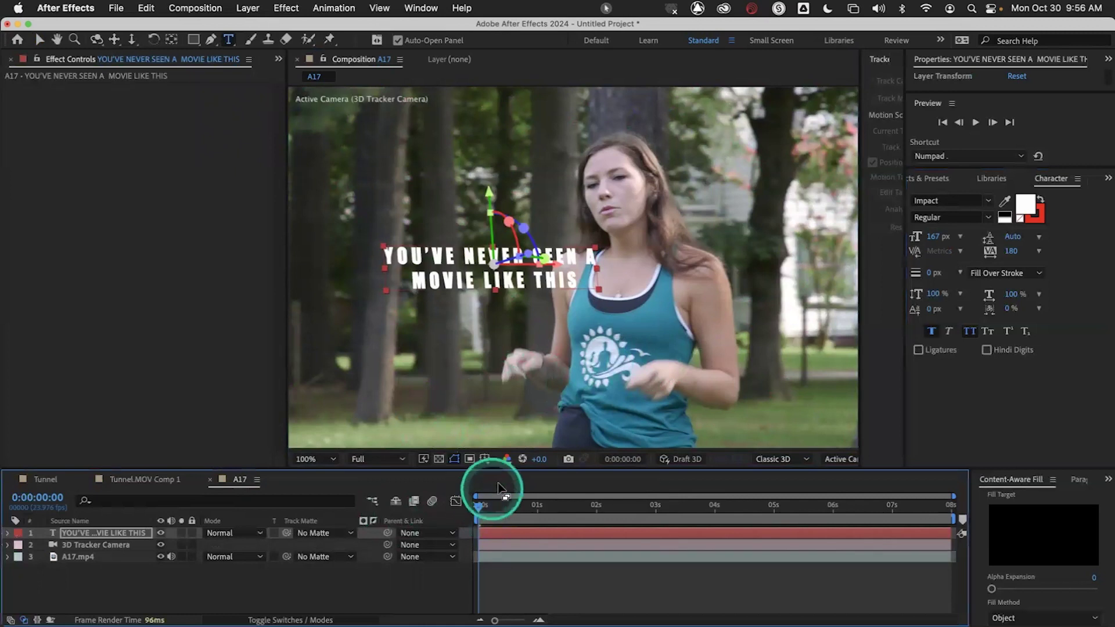
{"action": "key", "text": "space"}
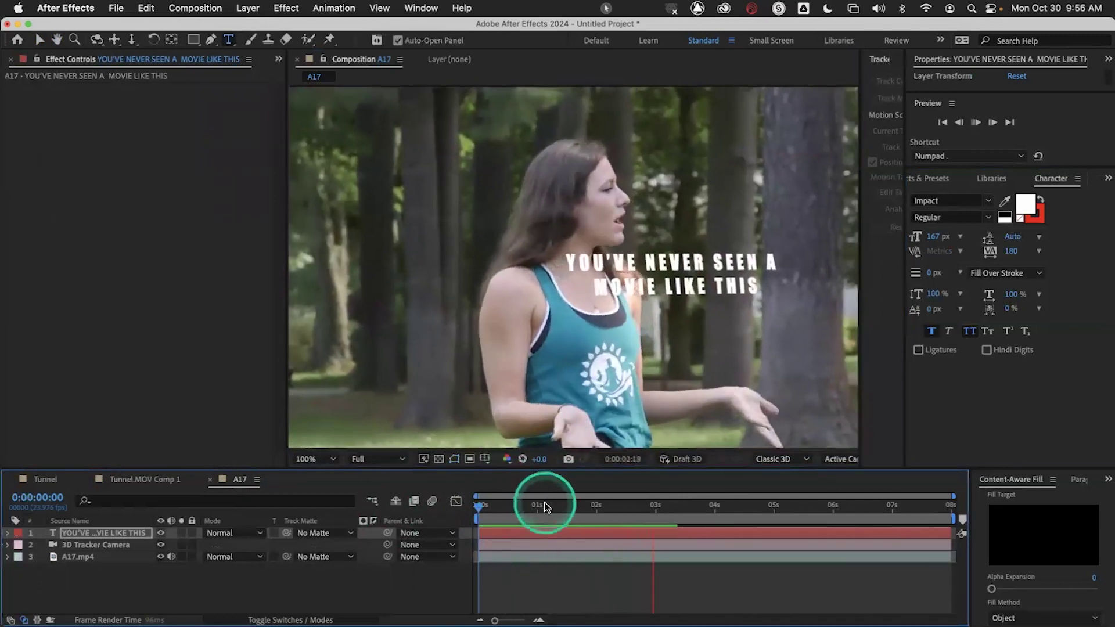
{"action": "left_click", "coordinate": [472, 507]}
{"action": "mouse_move", "coordinate": [473, 506]}
{"action": "left_mouse_down"}
{"action": "mouse_move", "coordinate": [551, 505]}
{"action": "mouse_move", "coordinate": [455, 510]}
{"action": "left_mouse_up"}
Duplicate the A17.mp4 layer and place the copy above the text layer.
{"action": "left_click", "coordinate": [79, 558]}
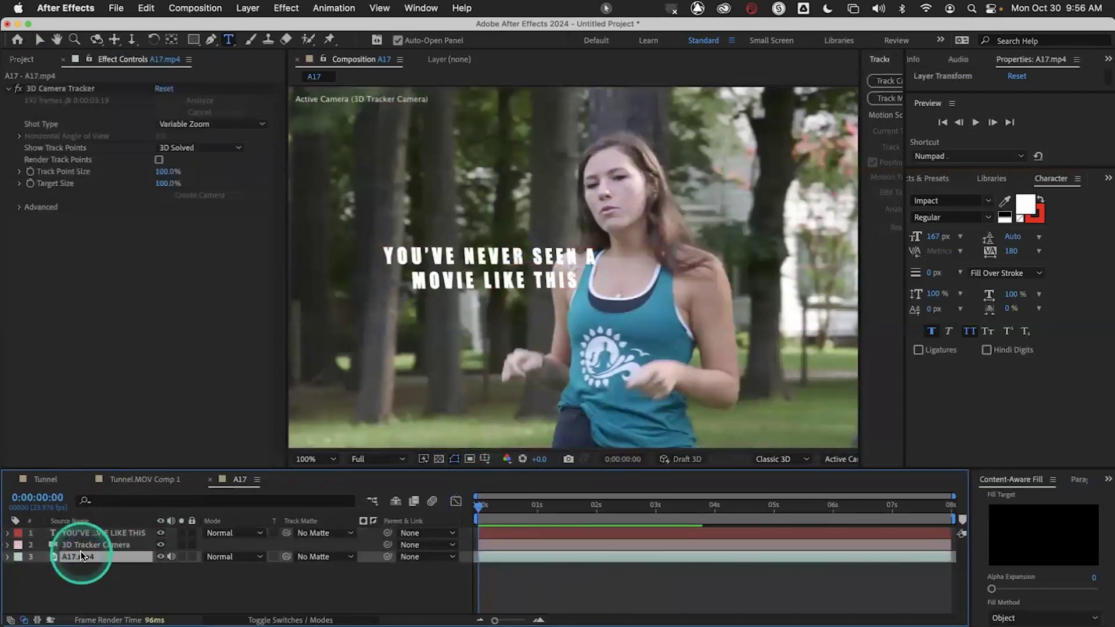
{"action": "key", "text": "ctrl+d"}
{"action": "left_click_drag", "start_coordinate": [94, 552], "coordinate": [95, 529]}
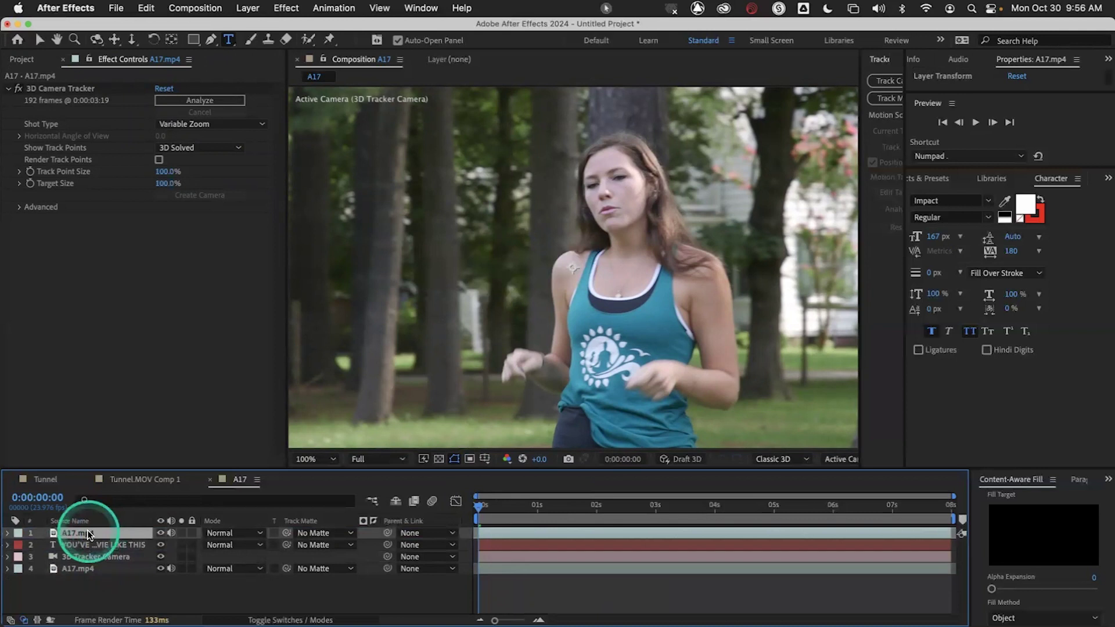
Open the top A17.mp4 layer and paint over the woman's body, head and arms with the Roto Brush to select her as foreground.
{"action": "double_click", "coordinate": [89, 535]}
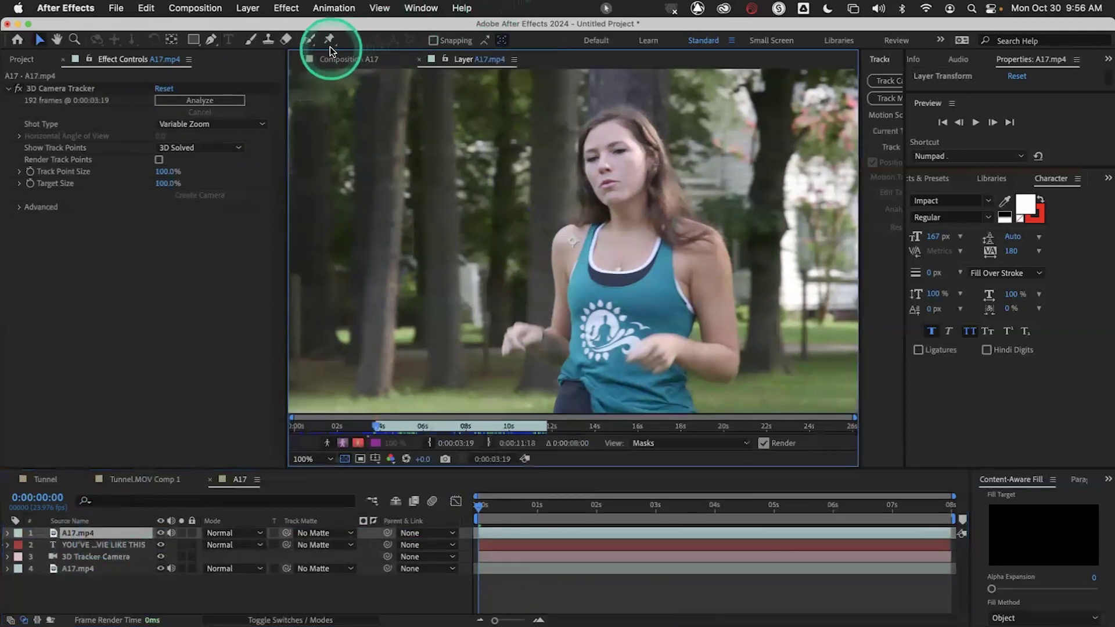
{"action": "left_click", "coordinate": [308, 40]}
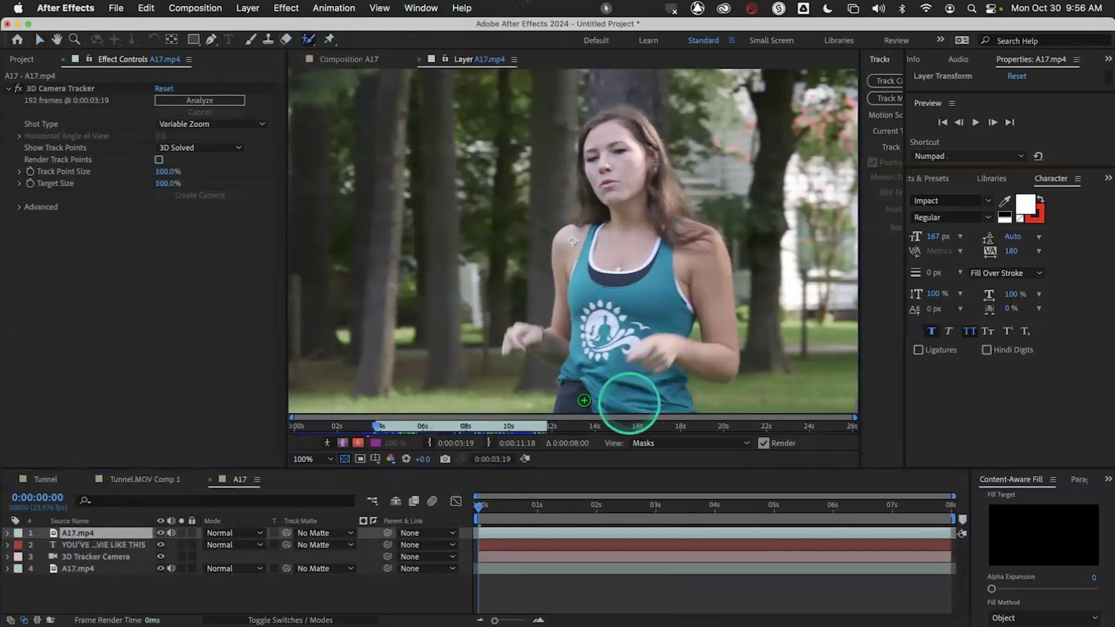
{"action": "left_click", "coordinate": [571, 396]}
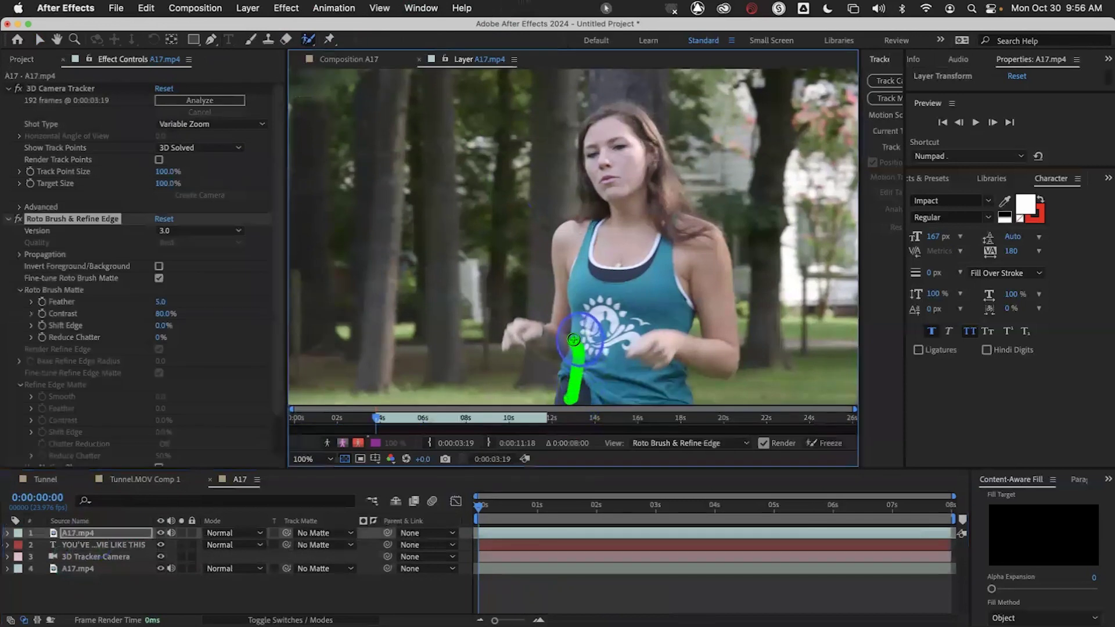
{"action": "mouse_move", "coordinate": [575, 312]}
{"action": "left_mouse_down"}
{"action": "mouse_move", "coordinate": [614, 202]}
{"action": "mouse_move", "coordinate": [623, 126]}
{"action": "mouse_move", "coordinate": [641, 212]}
{"action": "mouse_move", "coordinate": [687, 271]}
{"action": "left_mouse_up"}
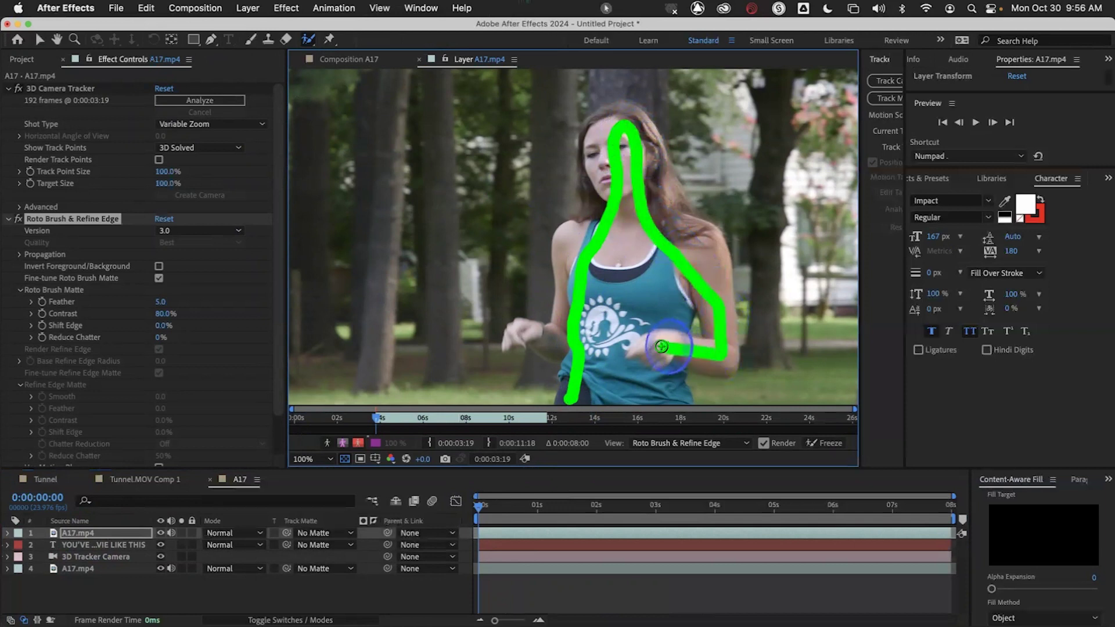
{"action": "mouse_move", "coordinate": [627, 330]}
{"action": "left_mouse_down"}
{"action": "mouse_move", "coordinate": [567, 248]}
{"action": "mouse_move", "coordinate": [577, 331]}
{"action": "mouse_move", "coordinate": [559, 341]}
{"action": "mouse_move", "coordinate": [522, 332]}
{"action": "left_mouse_up"}
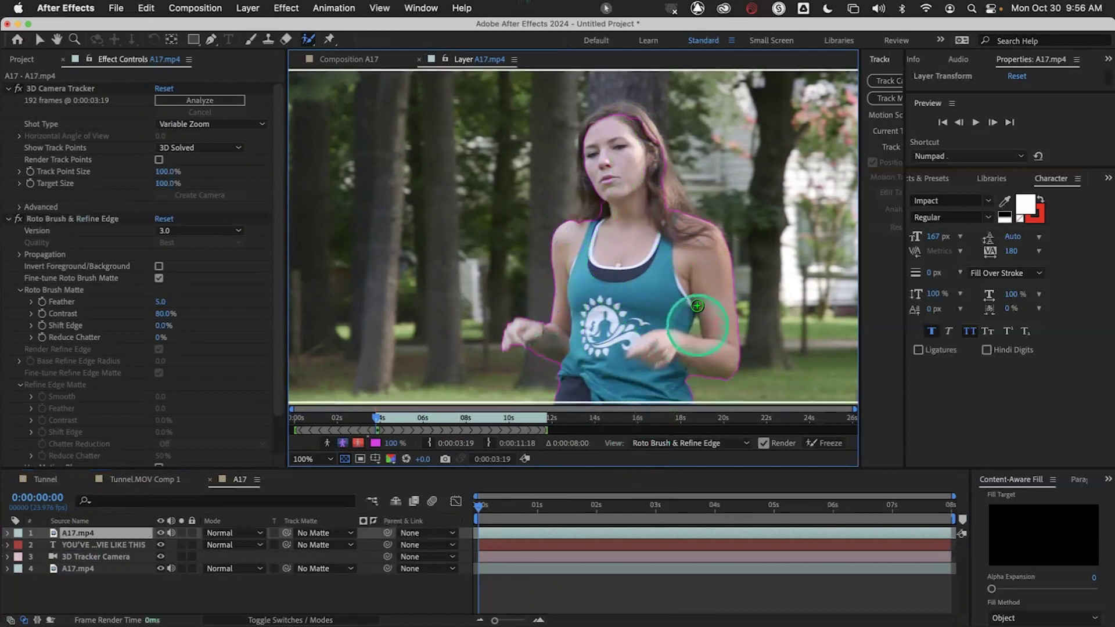
Add Roto Brush strokes over the woman's hair and the top of her head to extend the foreground selection.
{"action": "left_click_drag", "start_coordinate": [590, 224], "coordinate": [592, 193]}
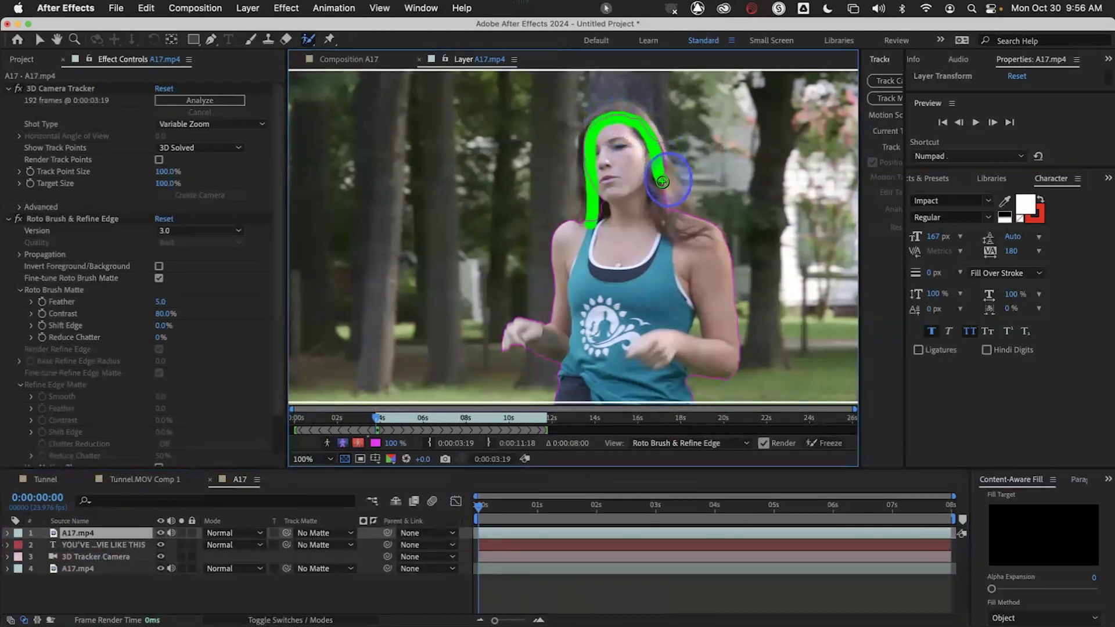
{"action": "left_click_drag", "start_coordinate": [666, 187], "coordinate": [668, 192]}
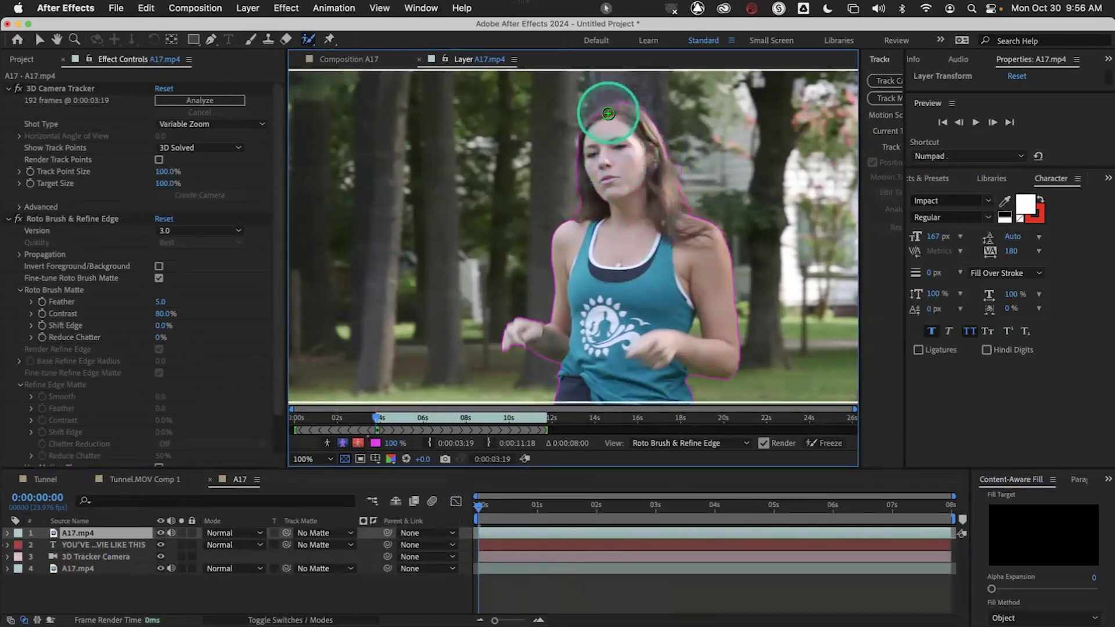
{"action": "left_click", "coordinate": [604, 115]}
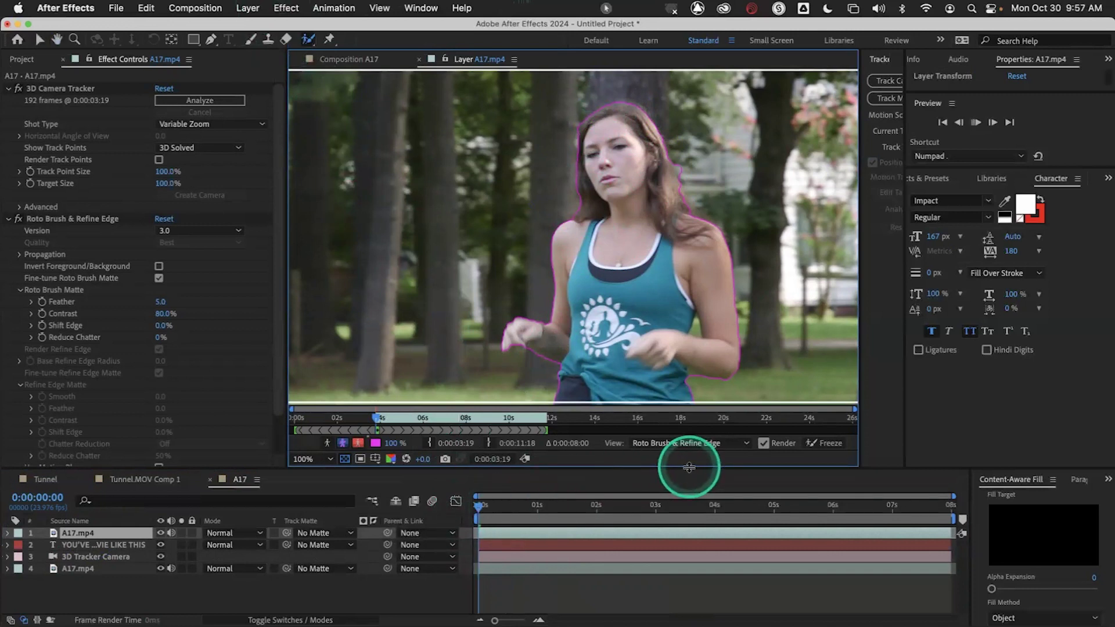
Advance frame by frame through the top A17.mp4 layer to about 0:00:07:12, propagating the Roto Brush selection of the woman.
{"action": "key", "text": "Page_Down"}
{"action": "key", "text": "Page_Down"}
{"action": "key", "text": "Page_Down"}
{"action": "key", "text": "Page_Down"}
{"action": "key", "text": "Page_Down"}
{"action": "key", "text": "Page_Down"}
{"action": "key", "text": "Page_Down"}
{"action": "key", "text": "Page_Down"}
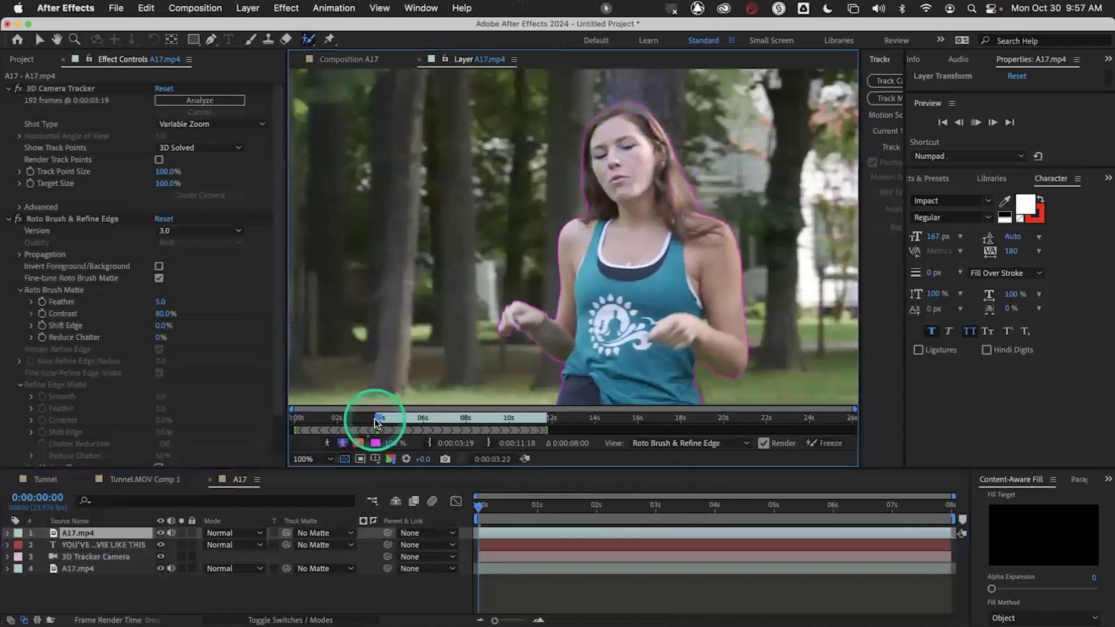
{"action": "key", "text": "Page_Down"}
{"action": "key", "text": "Page_Down"}
{"action": "key", "text": "Page_Down"}
{"action": "key", "text": "Page_Down"}
{"action": "key", "text": "Page_Down"}
{"action": "key", "text": "Page_Down"}
{"action": "key", "text": "Page_Down"}
{"action": "key", "text": "Page_Down"}
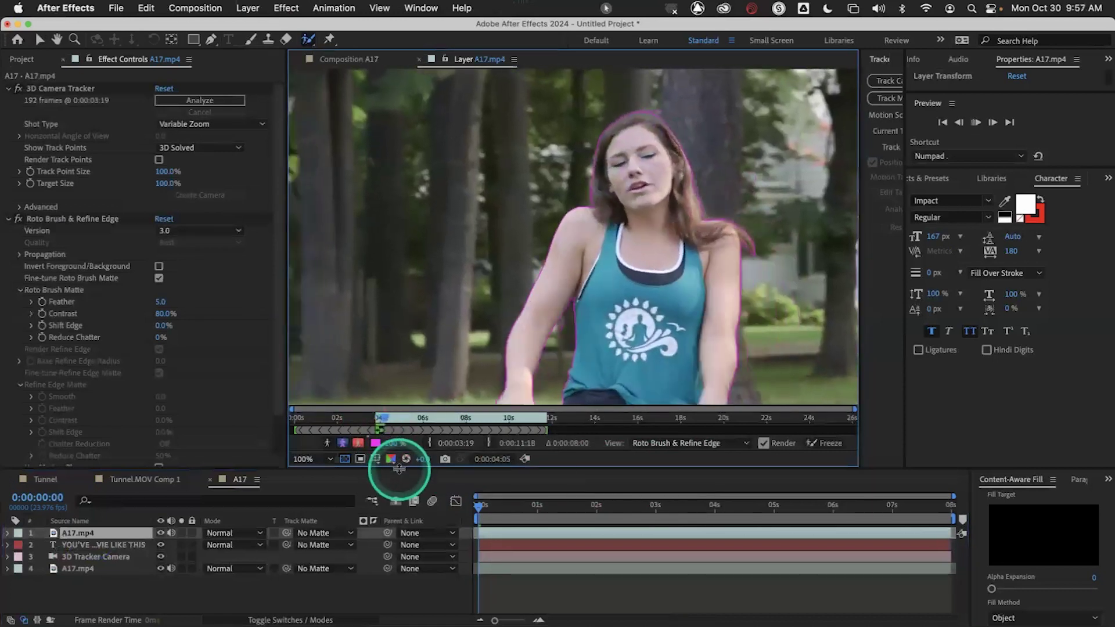
{"action": "key", "text": "Page_Down"}
{"action": "key", "text": "Page_Down"}
{"action": "key", "text": "Page_Down"}
{"action": "key", "text": "Page_Down"}
{"action": "key", "text": "Page_Down"}
{"action": "key", "text": "Page_Down"}
{"action": "key", "text": "Page_Down"}
{"action": "key", "text": "Page_Down"}
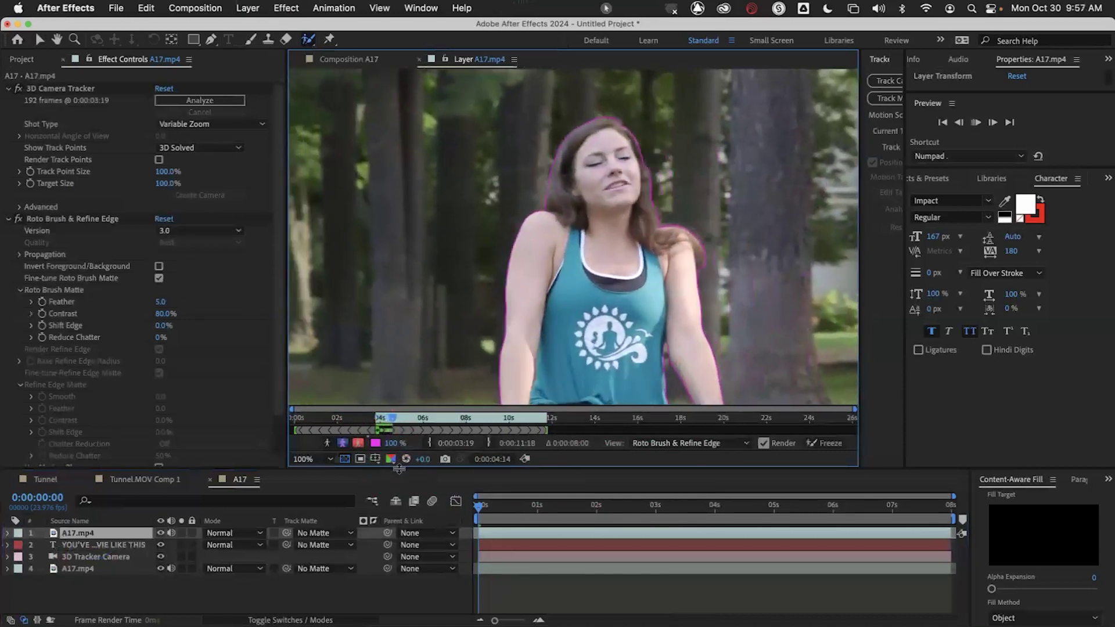
{"action": "key", "text": "Page_Down"}
{"action": "key", "text": "Page_Down"}
{"action": "key", "text": "Page_Down"}
{"action": "key", "text": "Page_Down"}
{"action": "key", "text": "Page_Down"}
{"action": "key", "text": "Page_Down"}
{"action": "key", "text": "Page_Down"}
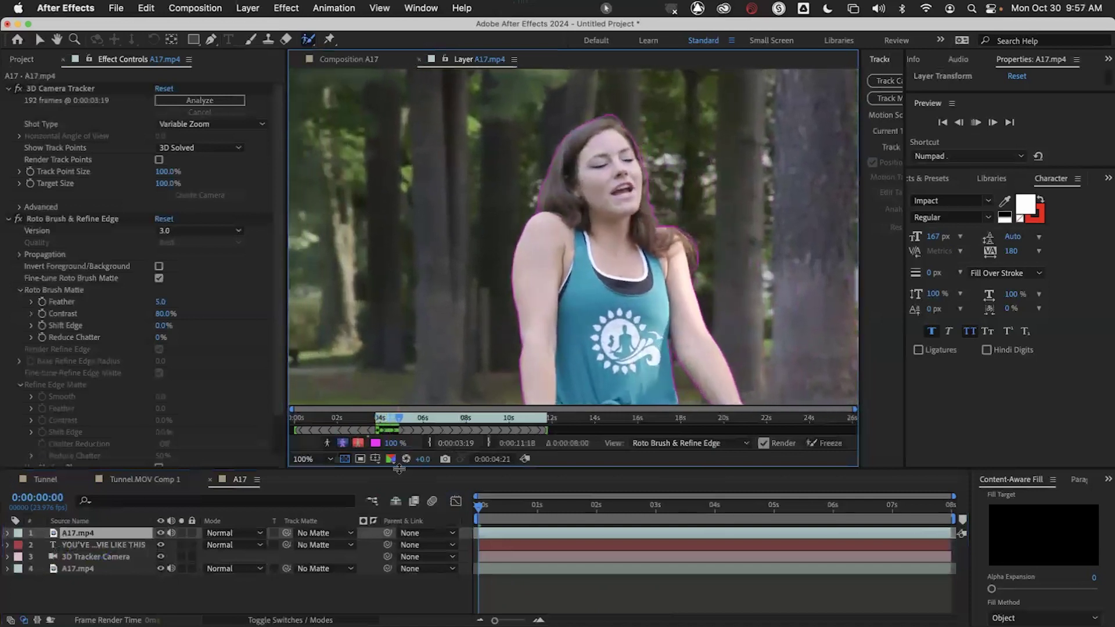
{"action": "key", "text": "Page_Down"}
{"action": "key", "text": "Page_Down"}
{"action": "key", "text": "Page_Down"}
{"action": "key", "text": "Page_Down"}
{"action": "key", "text": "Page_Down"}
{"action": "key", "text": "Page_Down"}
{"action": "key", "text": "Page_Down"}
{"action": "key", "text": "Page_Down"}
{"action": "key", "text": "Page_Down"}
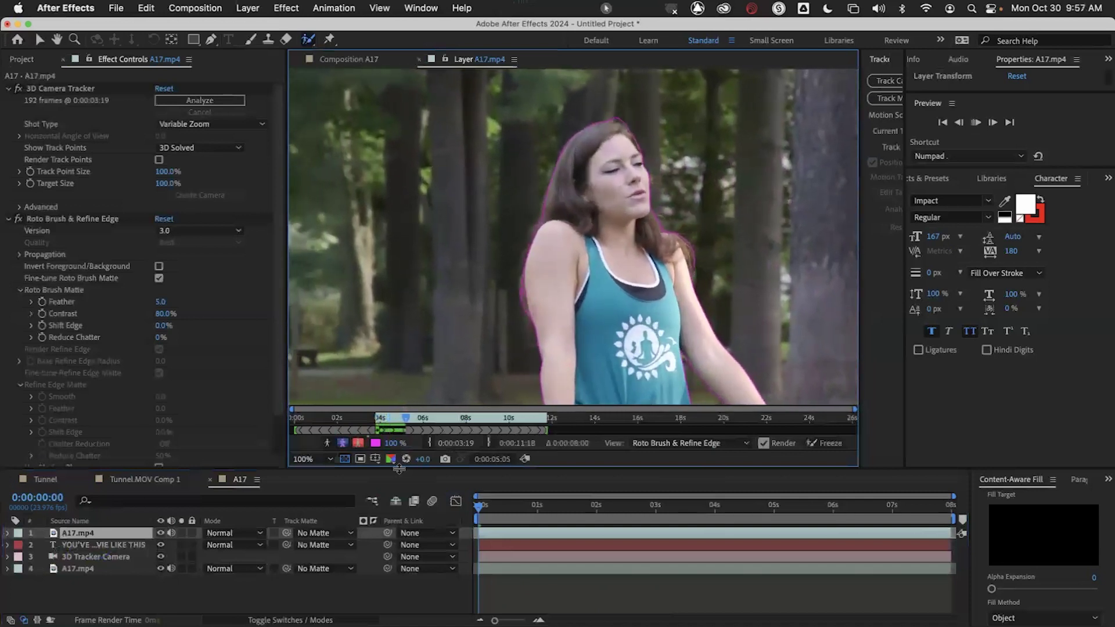
{"action": "key", "text": "Page_Down"}
{"action": "key", "text": "Page_Down"}
{"action": "key", "text": "Page_Down"}
{"action": "key", "text": "Page_Down"}
{"action": "key", "text": "Page_Down"}
{"action": "key", "text": "Page_Down"}
{"action": "key", "text": "Page_Down"}
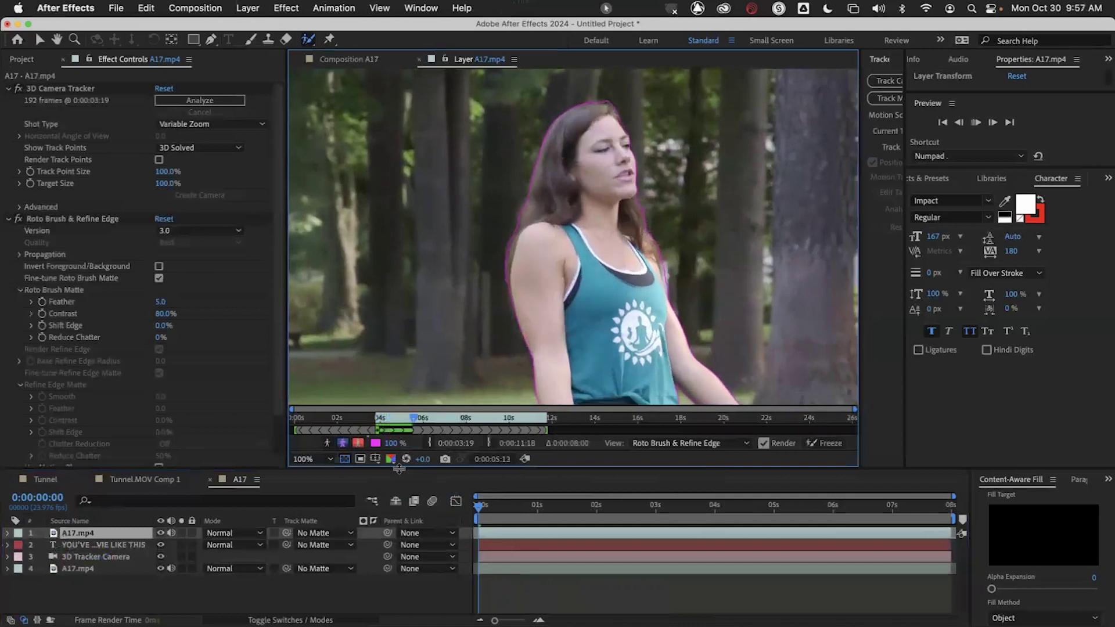
{"action": "key", "text": "Page_Down"}
{"action": "key", "text": "Page_Down"}
{"action": "key", "text": "Page_Down"}
{"action": "key", "text": "Page_Down"}
{"action": "key", "text": "Page_Down"}
{"action": "key", "text": "Page_Down"}
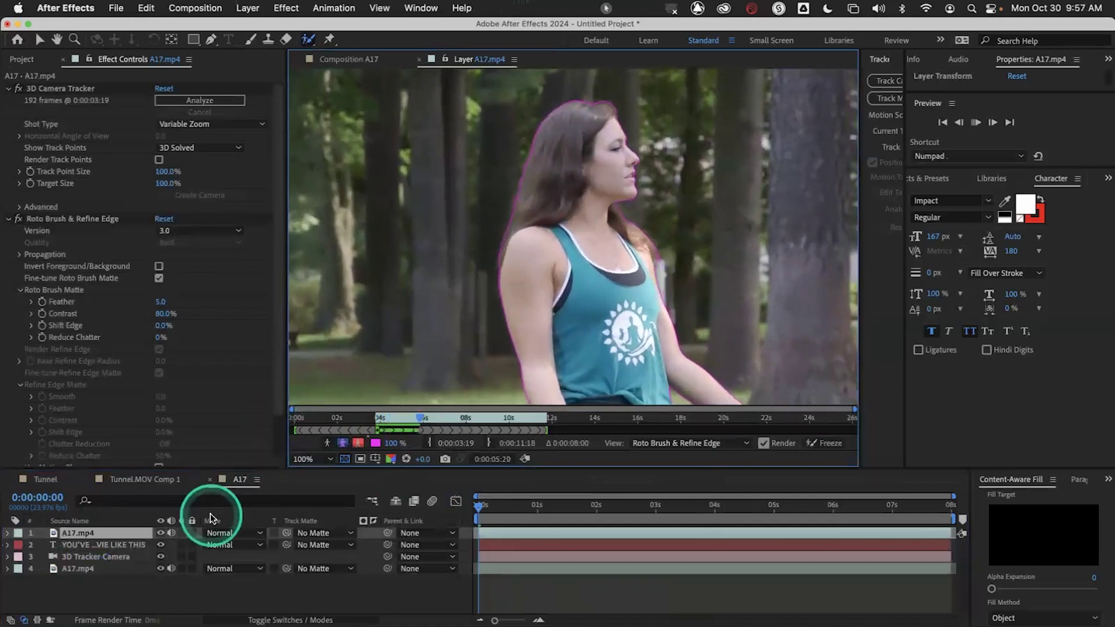
{"action": "key", "text": "Page_Down"}
{"action": "key", "text": "Page_Down"}
{"action": "key", "text": "Page_Down"}
{"action": "key", "text": "Page_Down"}
{"action": "key", "text": "Page_Down"}
{"action": "key", "text": "Page_Down"}
{"action": "key", "text": "Page_Down"}
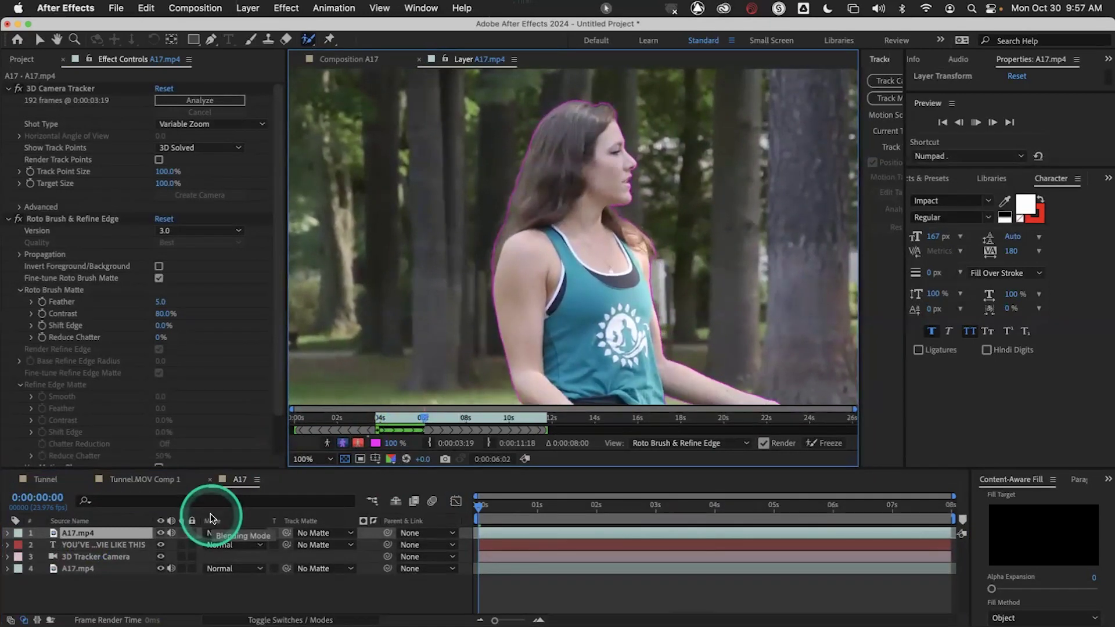
{"action": "key", "text": "Page_Down"}
{"action": "key", "text": "Page_Down"}
{"action": "key", "text": "Page_Down"}
{"action": "key", "text": "Page_Down"}
{"action": "key", "text": "Page_Down"}
{"action": "key", "text": "Page_Down"}
{"action": "key", "text": "Page_Down"}
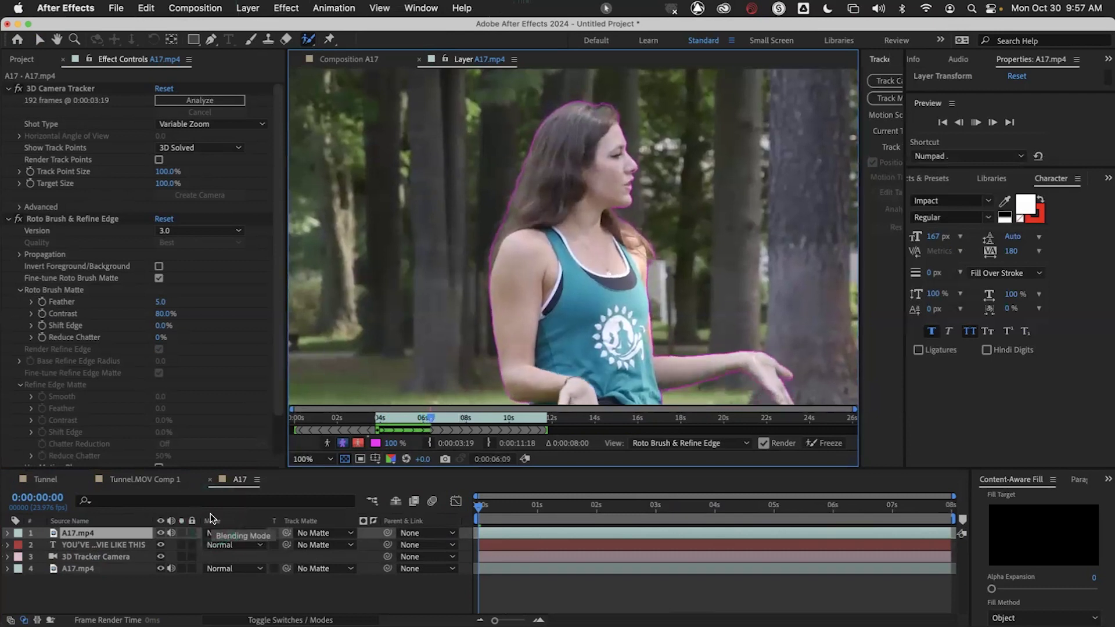
{"action": "key", "text": "Page_Down"}
{"action": "key", "text": "Page_Down"}
{"action": "key", "text": "Page_Down"}
{"action": "key", "text": "Page_Down"}
{"action": "key", "text": "Page_Down"}
{"action": "key", "text": "Page_Down"}
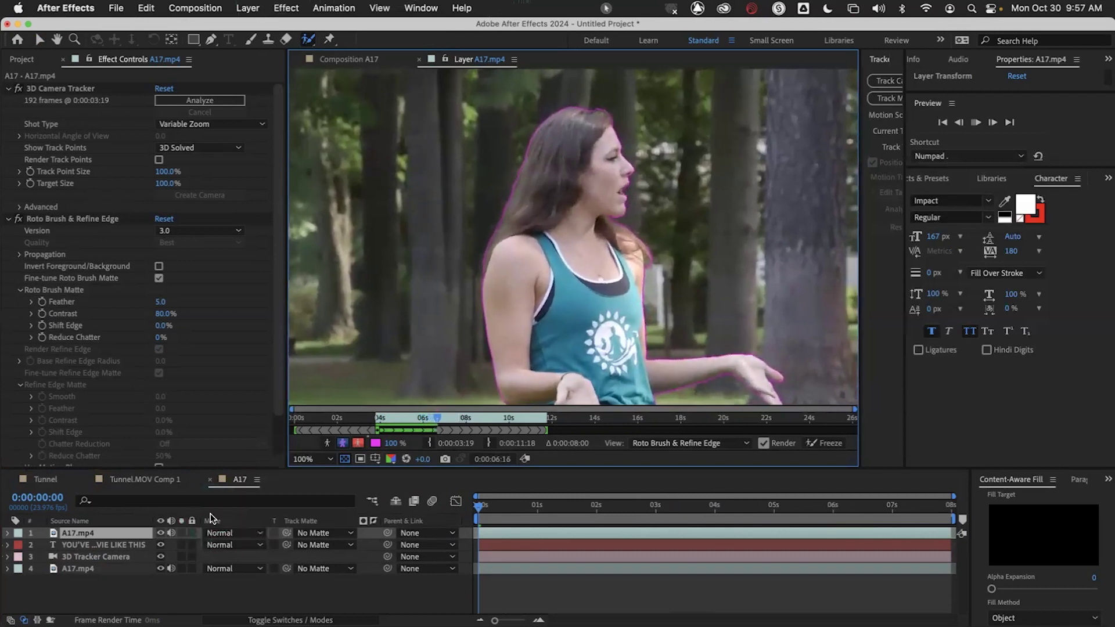
{"action": "key", "text": "Page_Down"}
{"action": "key", "text": "Page_Down"}
{"action": "key", "text": "Page_Down"}
{"action": "key", "text": "Page_Down"}
{"action": "key", "text": "Page_Down"}
{"action": "key", "text": "Page_Down"}
{"action": "key", "text": "Page_Down"}
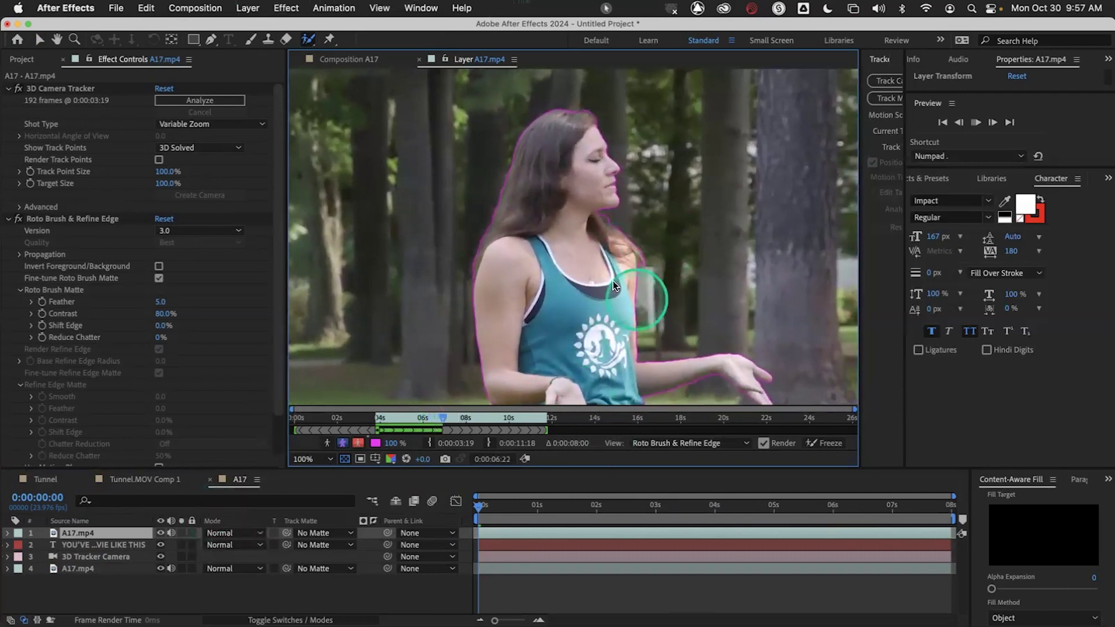
{"action": "key", "text": "Page_Down"}
{"action": "key", "text": "Page_Down"}
{"action": "key", "text": "Page_Down"}
{"action": "key", "text": "Page_Down"}
{"action": "key", "text": "Page_Down"}
{"action": "key", "text": "Page_Down"}
{"action": "key", "text": "Page_Down"}
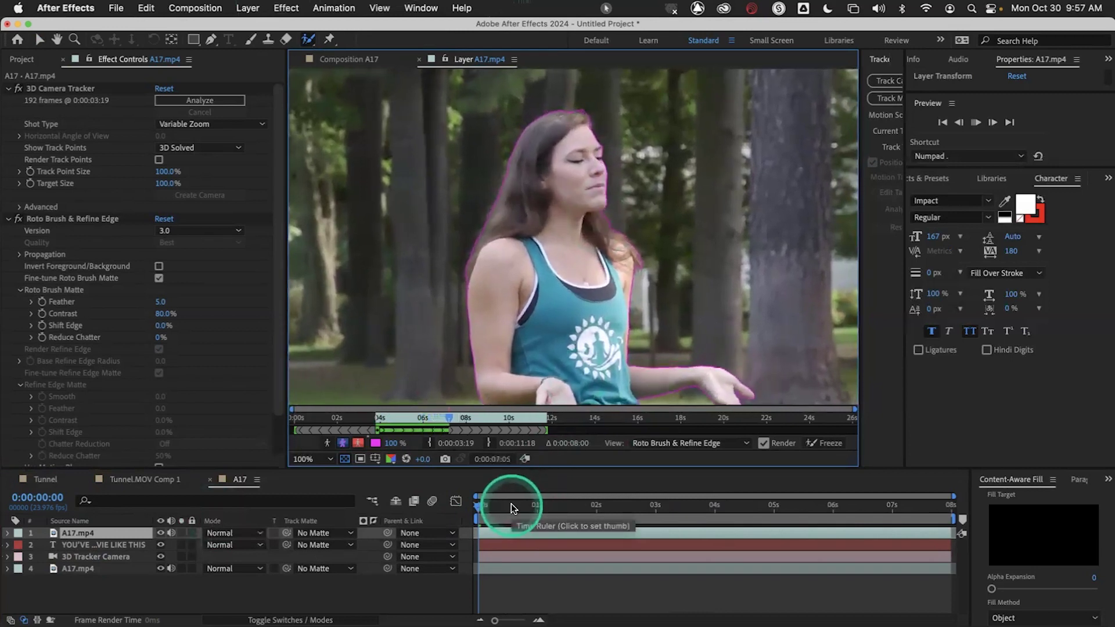
{"action": "key", "text": "Page_Down"}
{"action": "key", "text": "Page_Down"}
{"action": "key", "text": "Page_Down"}
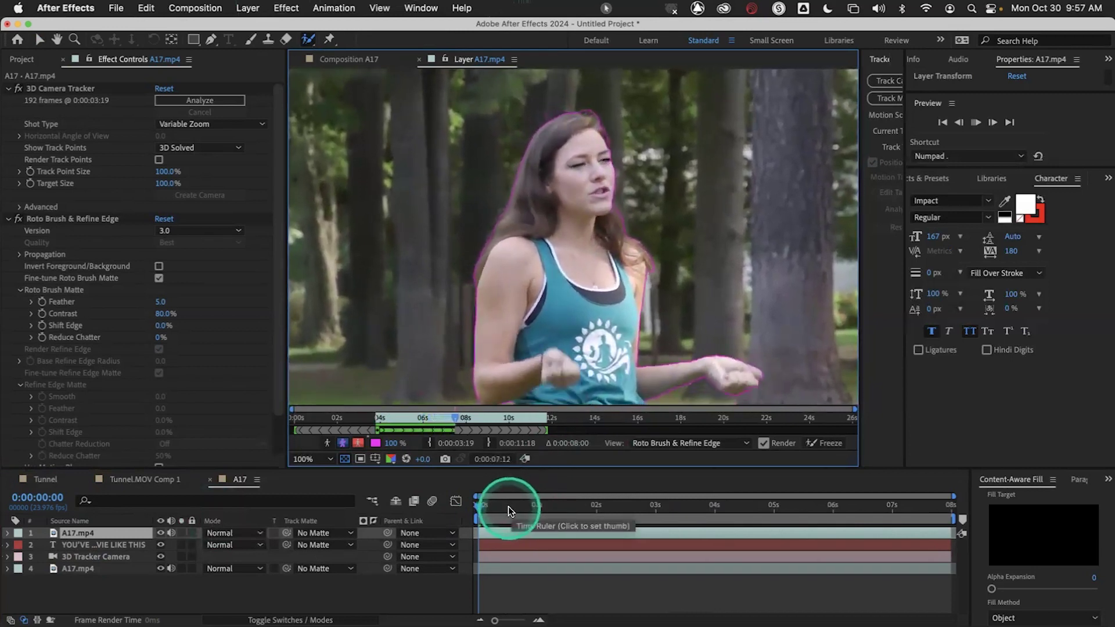
Return to the A17 composition and preview from the first frame how the text passes behind the rotoscoped woman.
{"action": "left_click", "coordinate": [361, 62]}
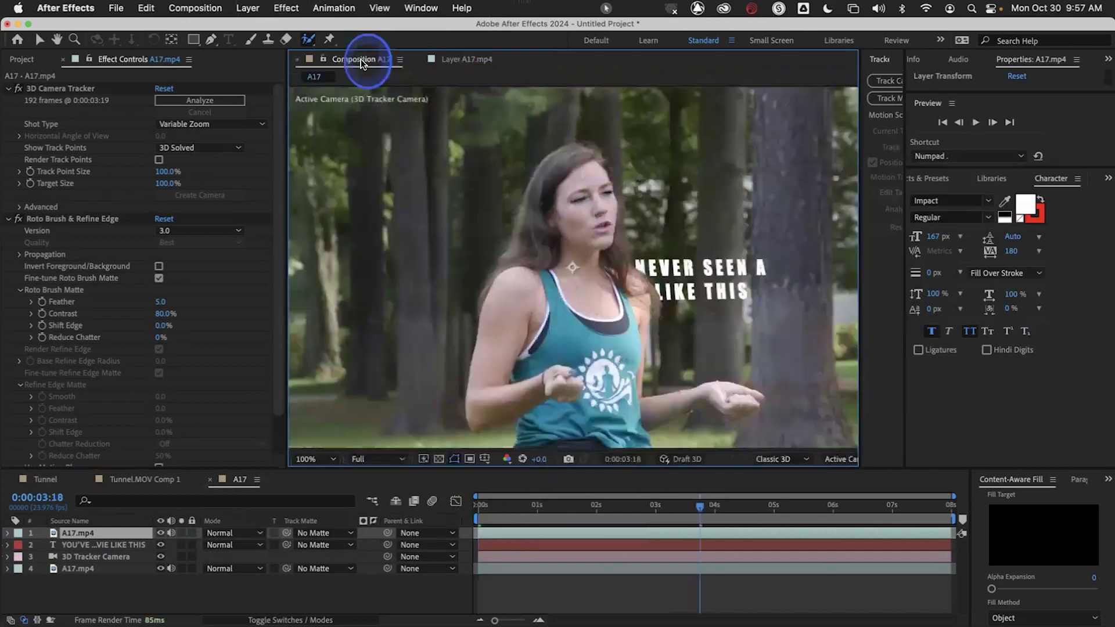
{"action": "left_click_drag", "start_coordinate": [688, 506], "coordinate": [467, 505]}
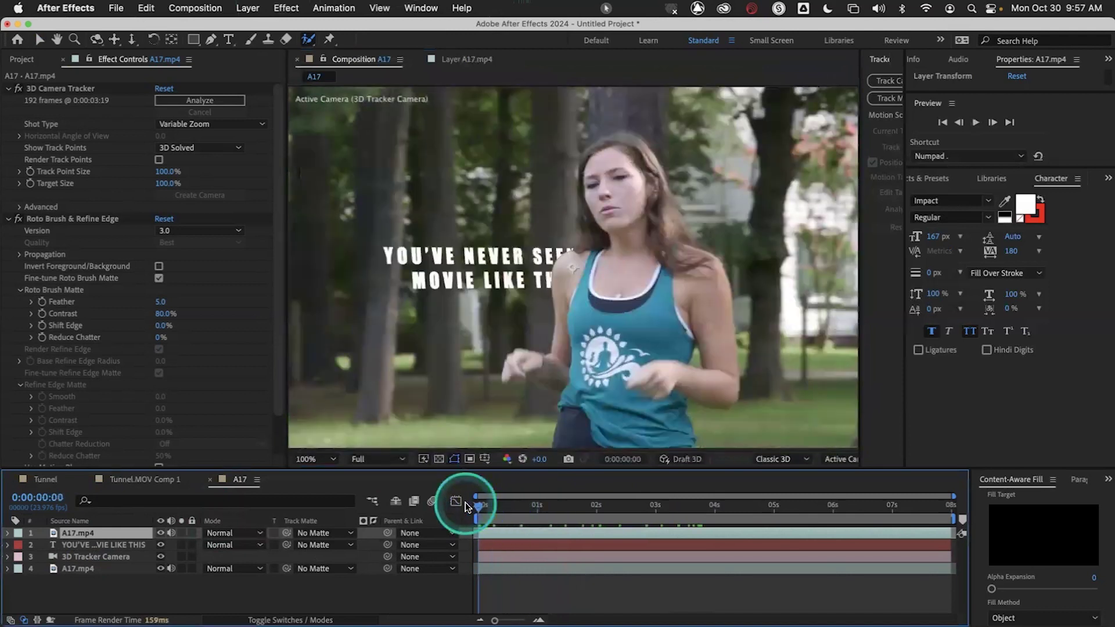
{"action": "key", "text": "space"}
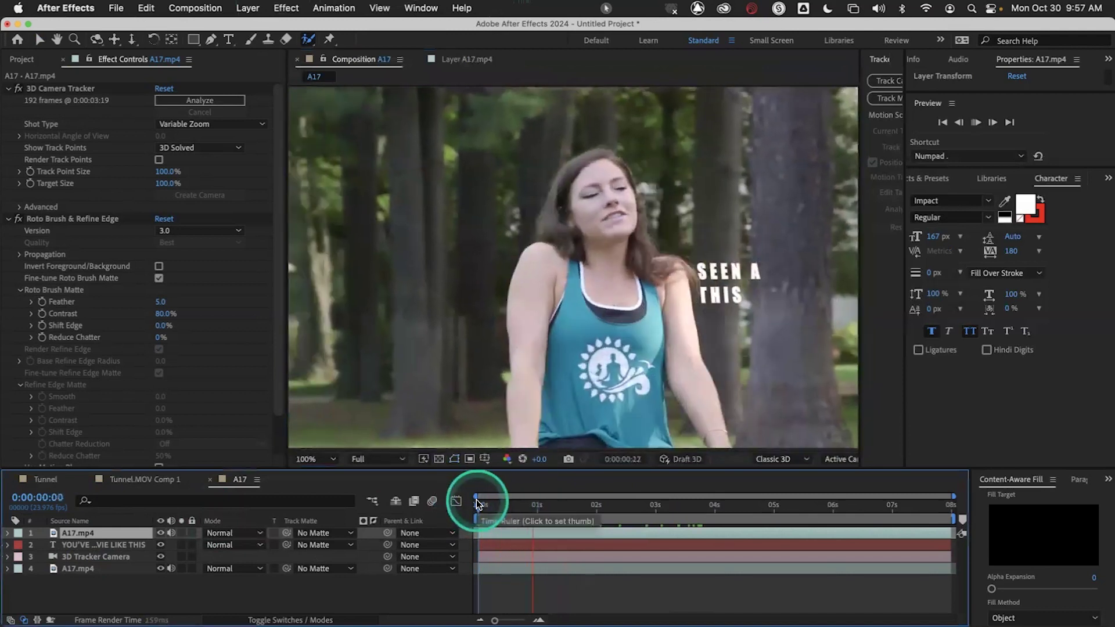
{"action": "left_click_drag", "start_coordinate": [537, 507], "coordinate": [464, 509]}
{"action": "key", "text": "space"}
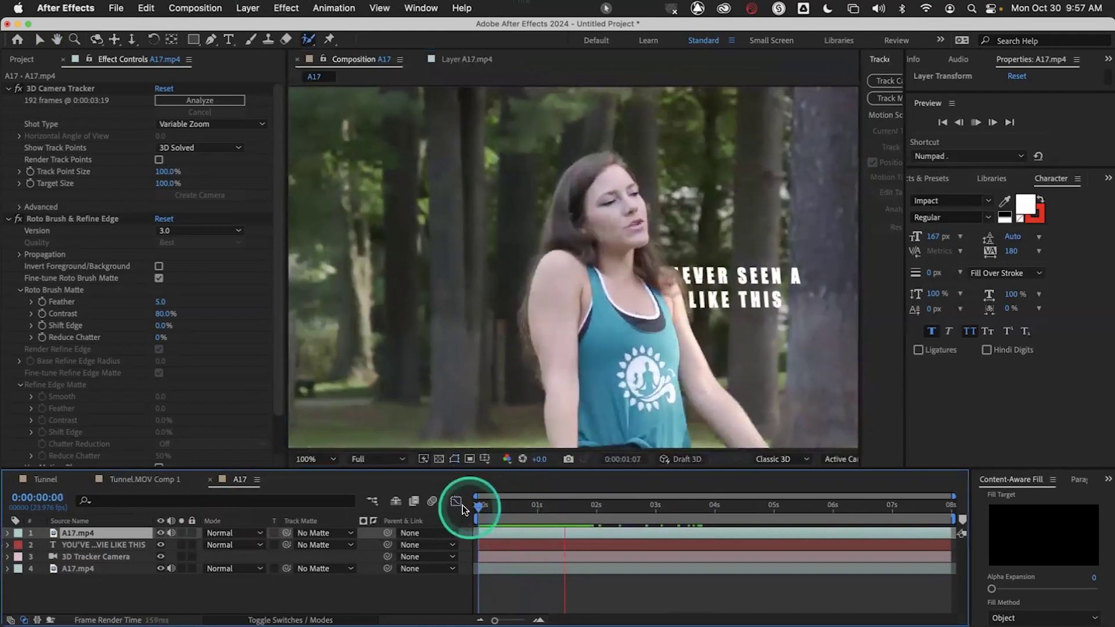
{"action": "key", "text": "space"}
Show the 3D Camera Tracker points of the bottom A17.mp4 layer and set the Target Size to 322%.
{"action": "left_click", "coordinate": [87, 566]}
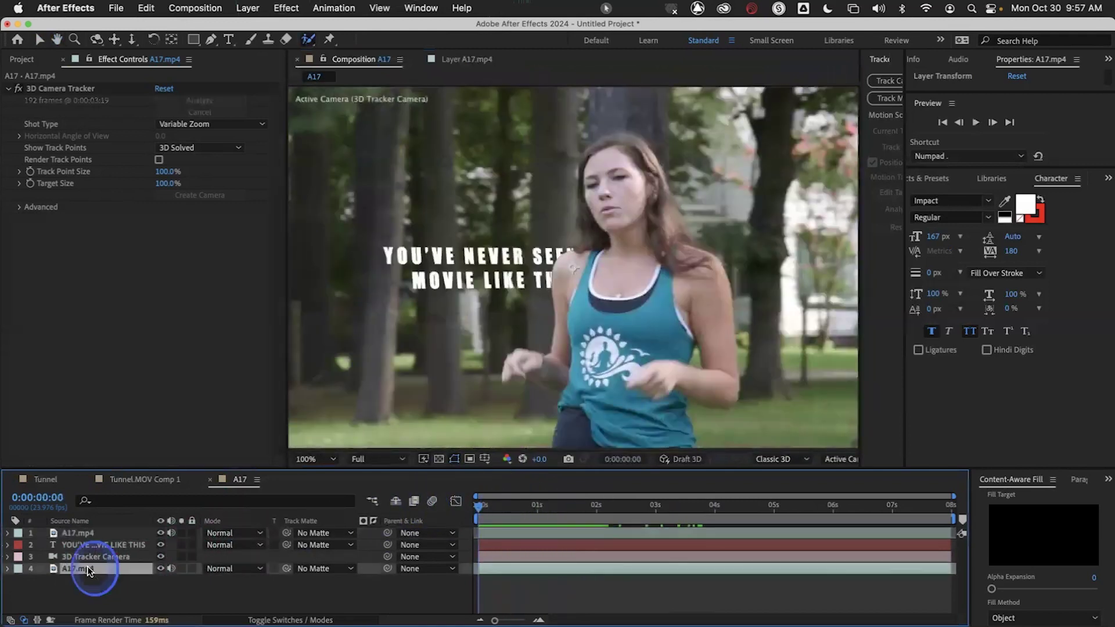
{"action": "left_click", "coordinate": [74, 89]}
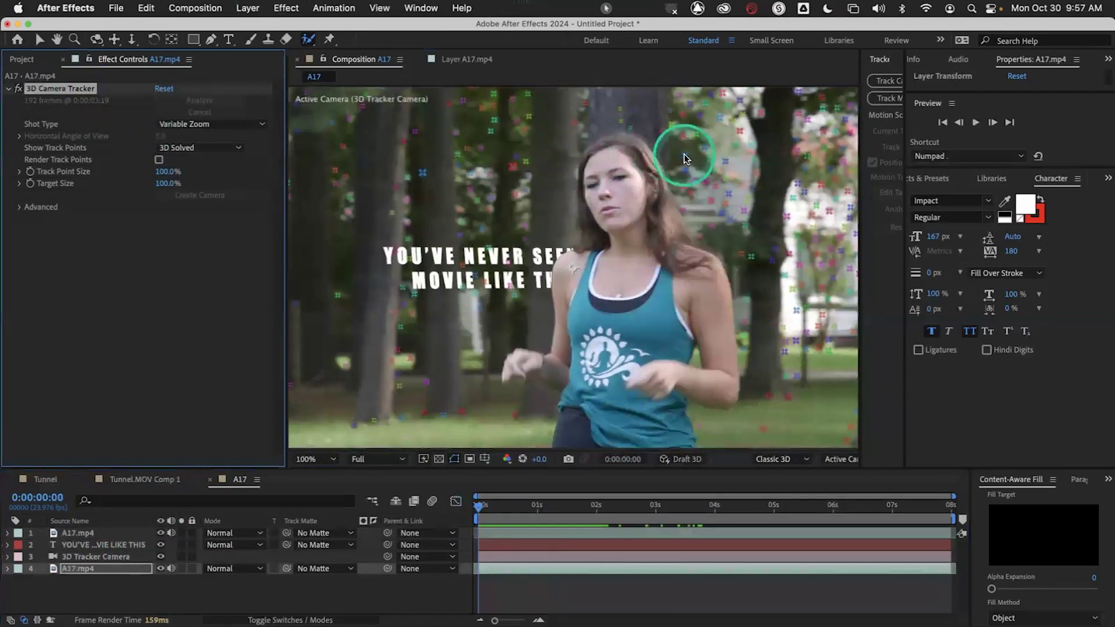
{"action": "left_click", "coordinate": [40, 39]}
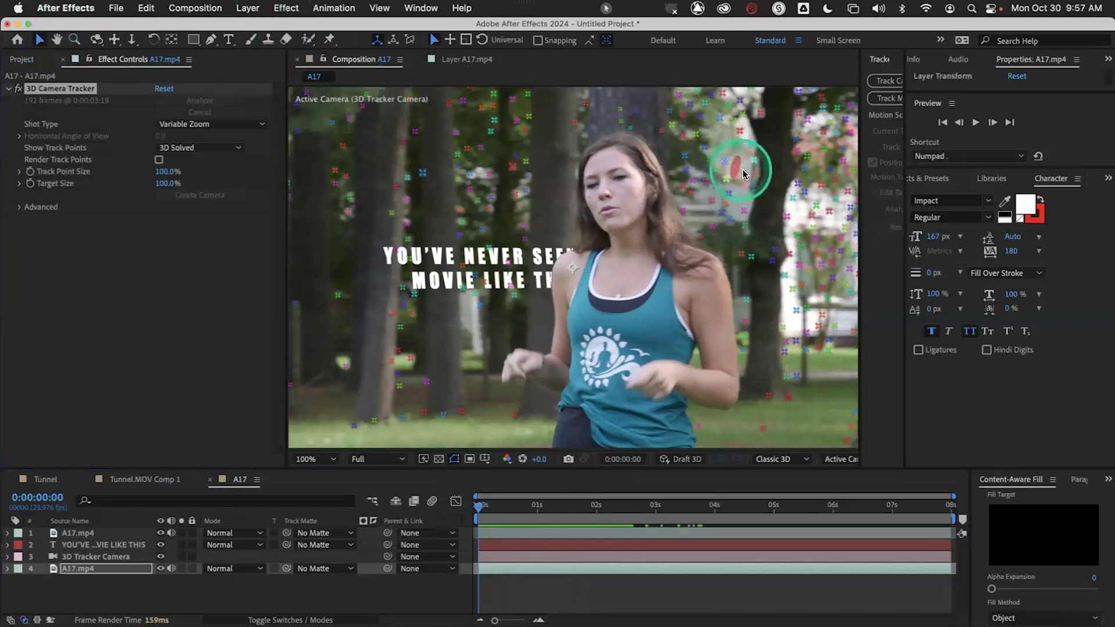
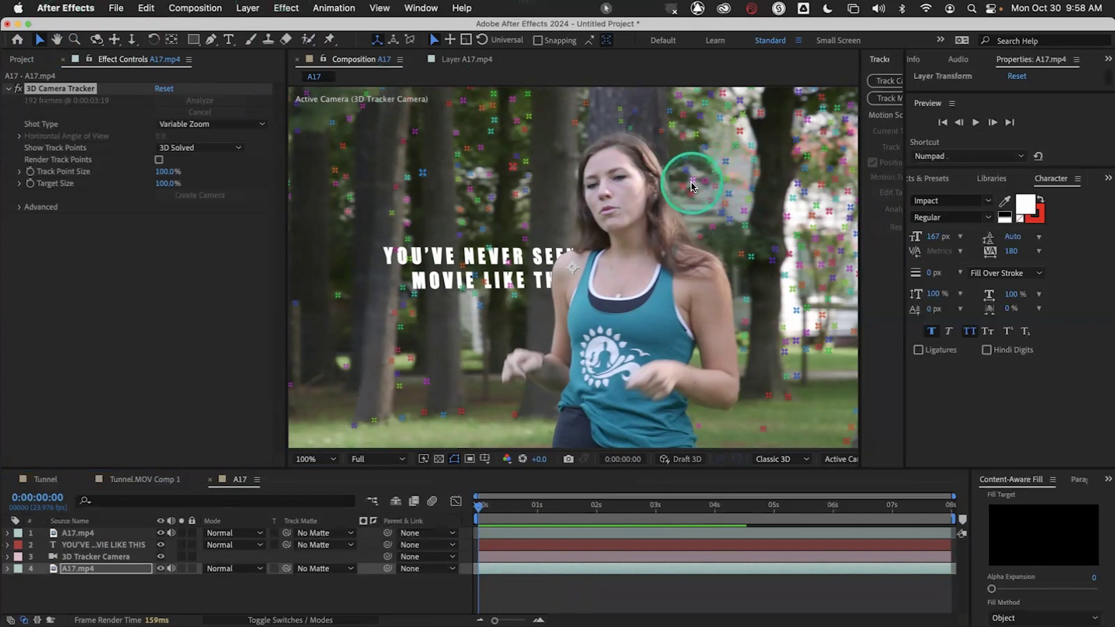
{"action": "left_click_drag", "start_coordinate": [166, 185], "coordinate": [324, 186]}
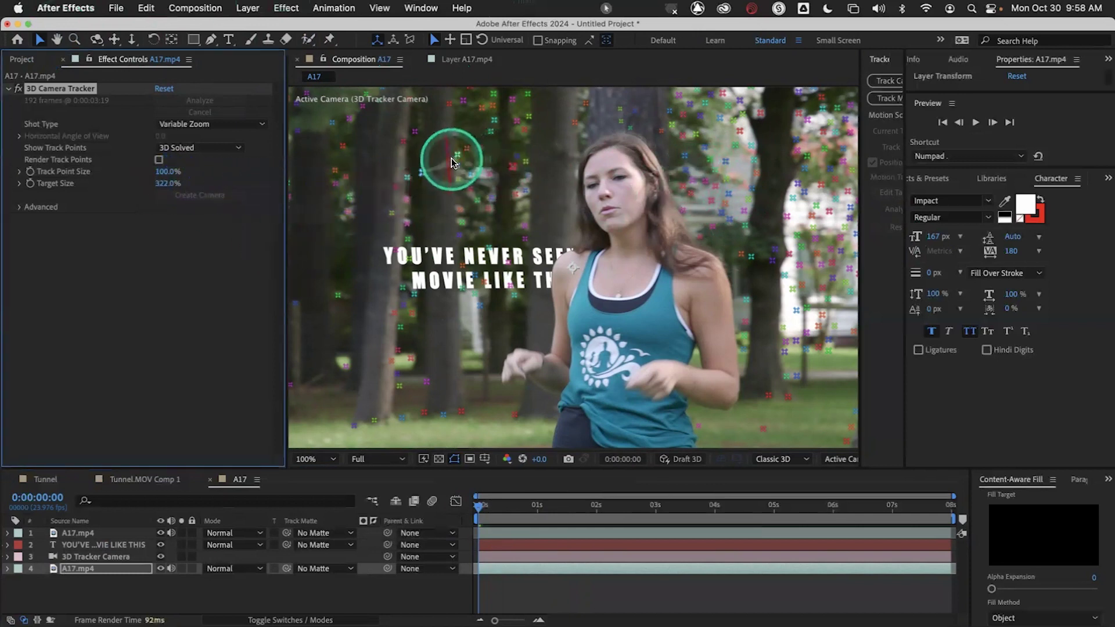
Create a tracked text layer from the track points near the tree beside the woman's shoulder, reading "Goat of the year".
{"action": "right_click", "coordinate": [764, 247]}
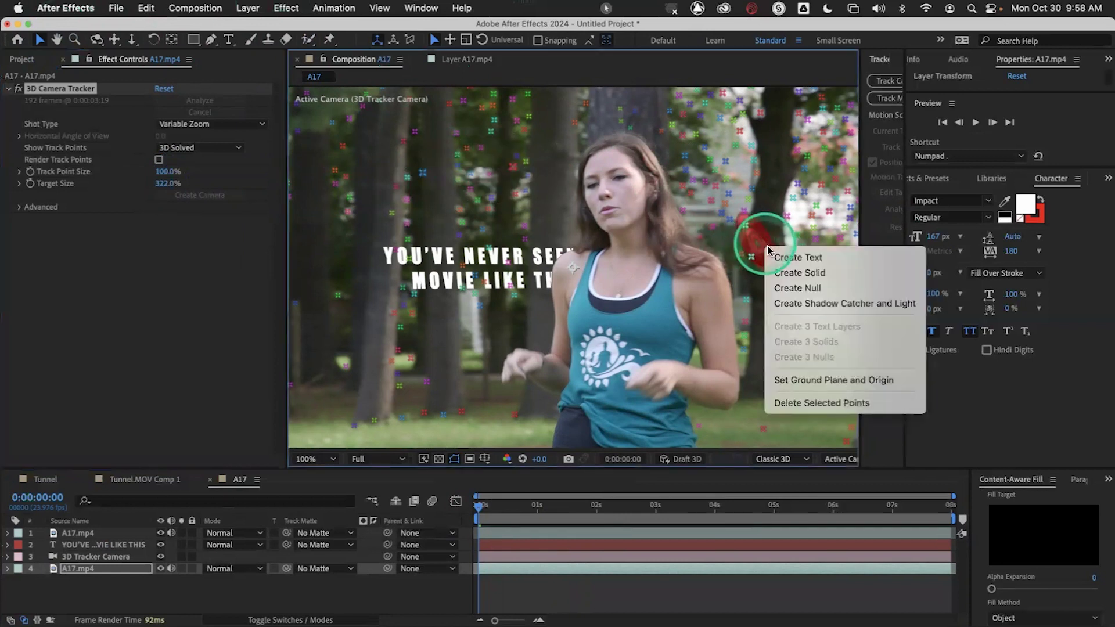
{"action": "left_click", "coordinate": [789, 265]}
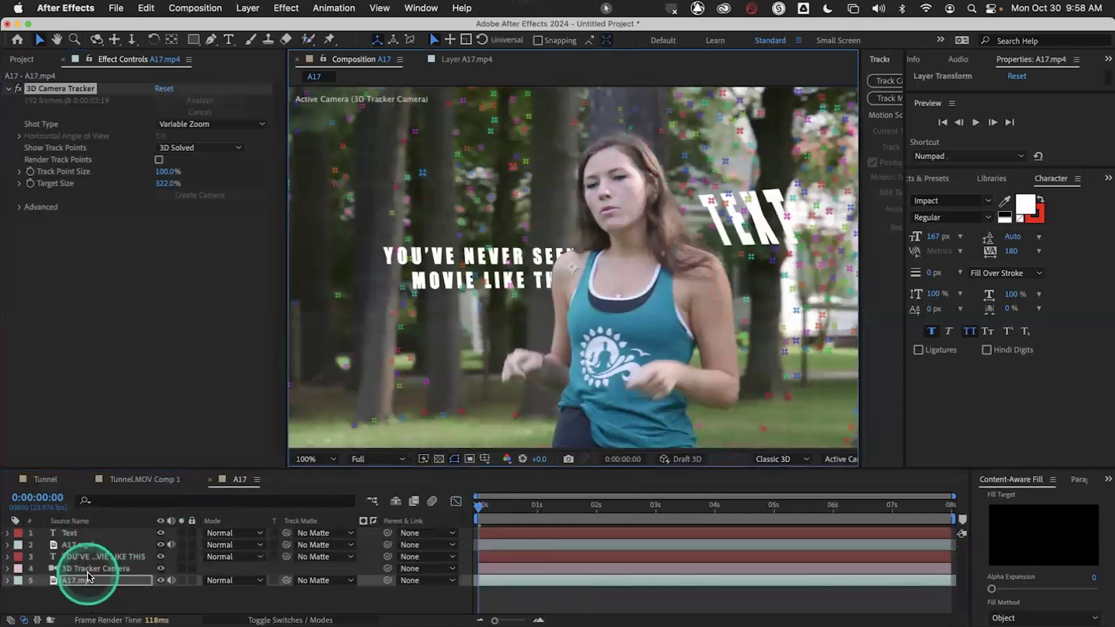
{"action": "double_click", "coordinate": [79, 533]}
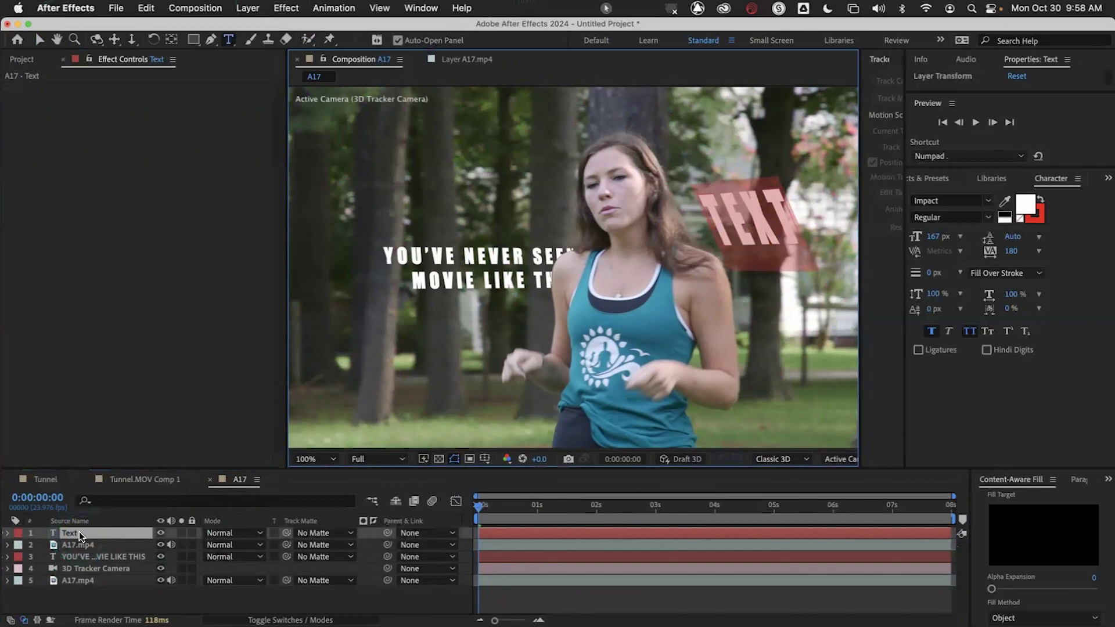
{"action": "type", "text": "Goat"}
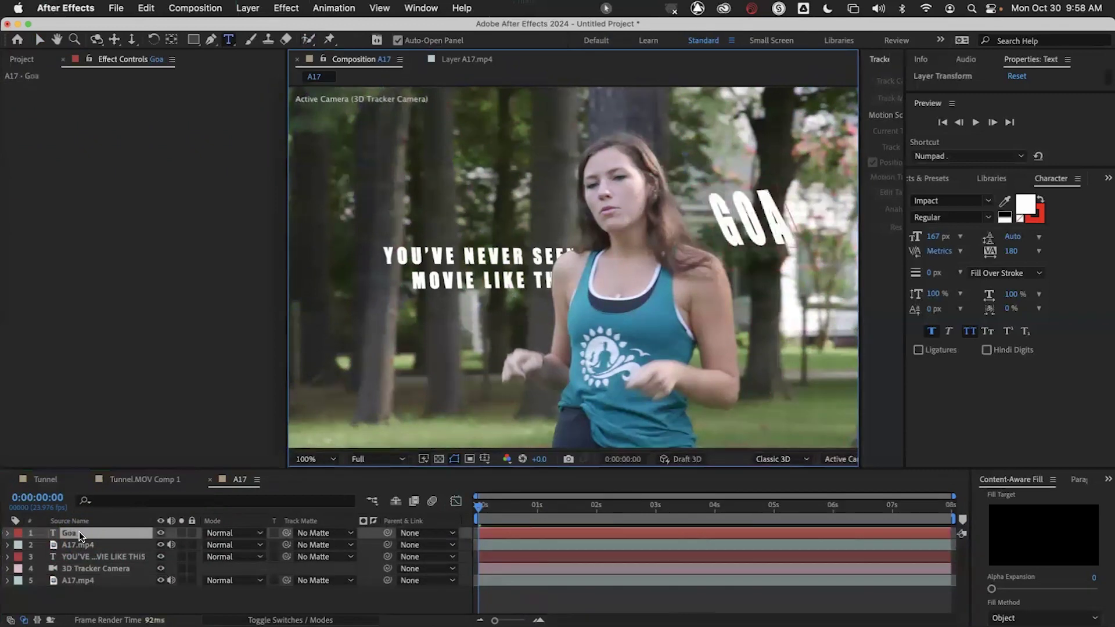
{"action": "key", "text": "BackSpace"}
{"action": "key", "text": "BackSpace"}
{"action": "key", "text": "BackSpace"}
{"action": "key", "text": "BackSpace"}
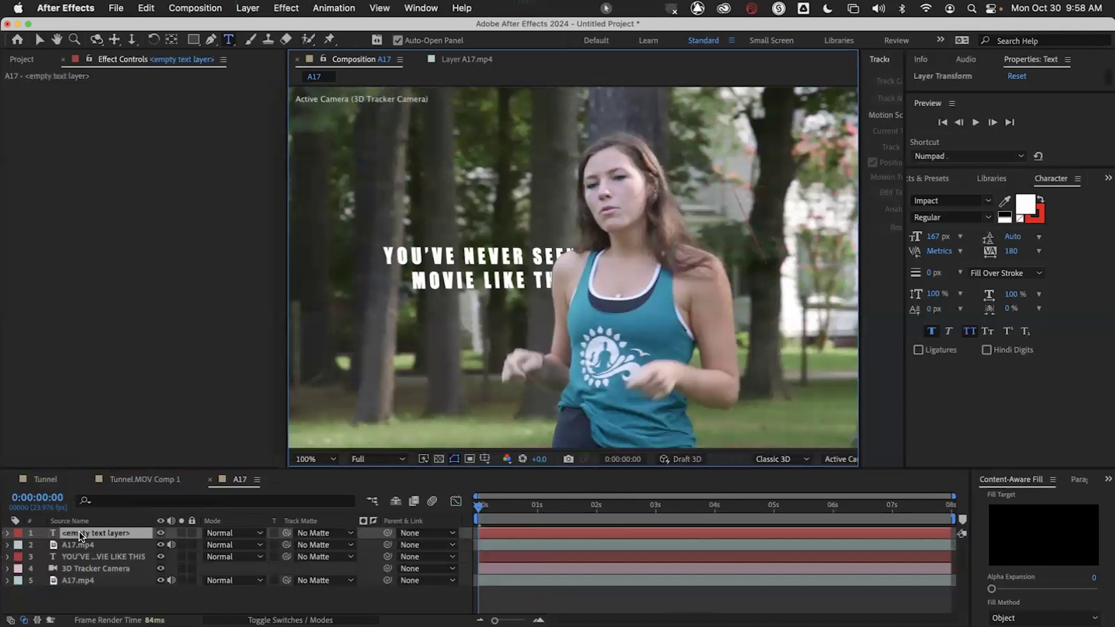
{"action": "type", "text": "G"}
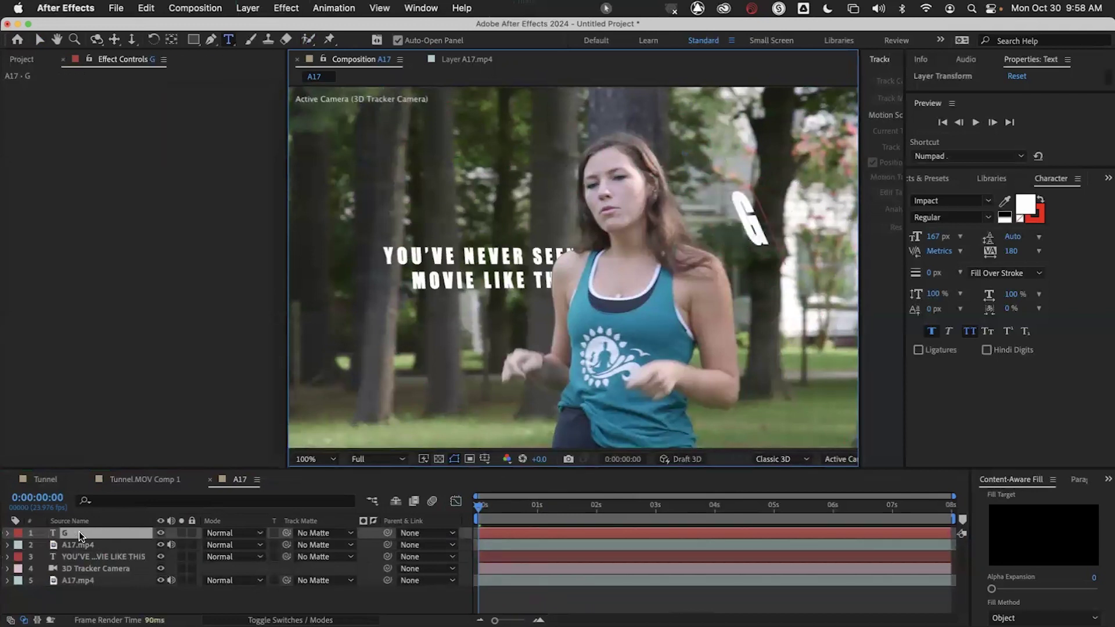
{"action": "type", "text": "oat"}
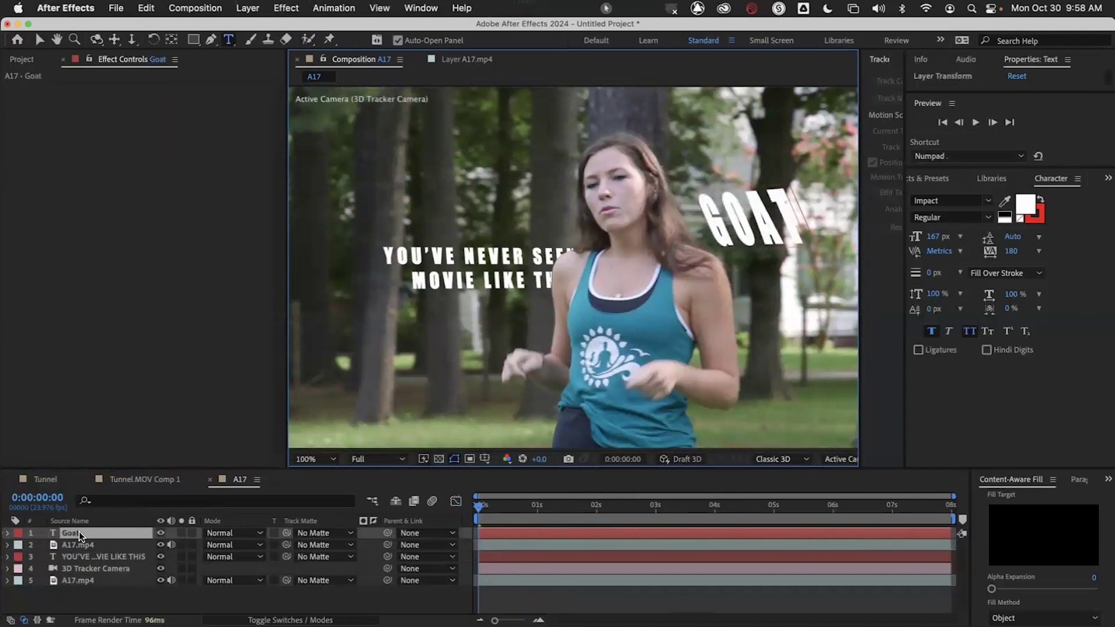
{"action": "type", "text": " of the"}
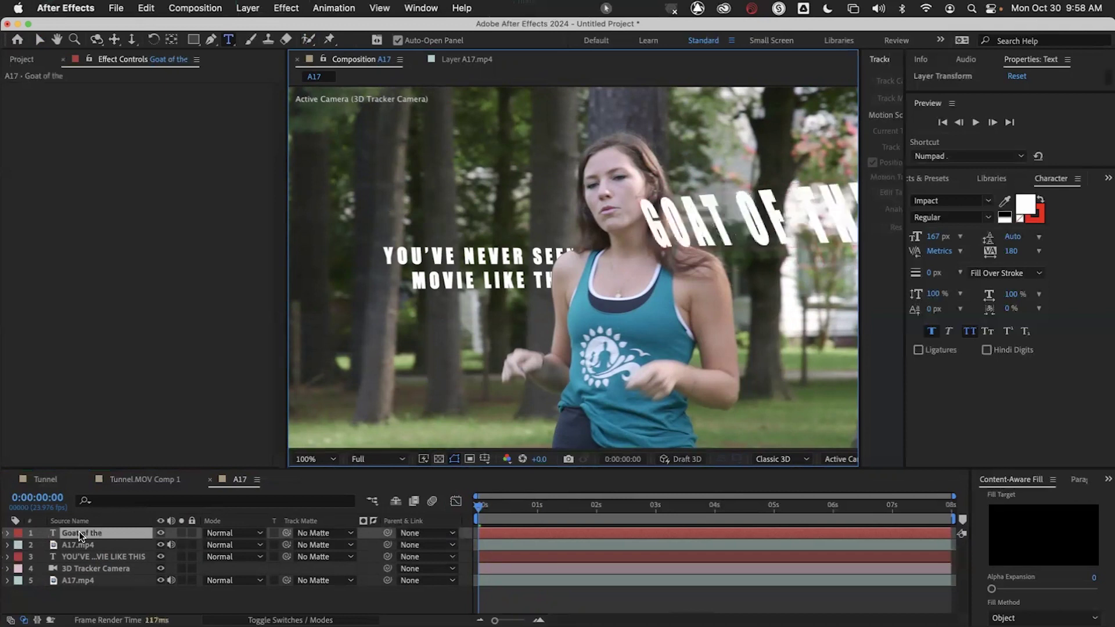
{"action": "type", "text": " year"}
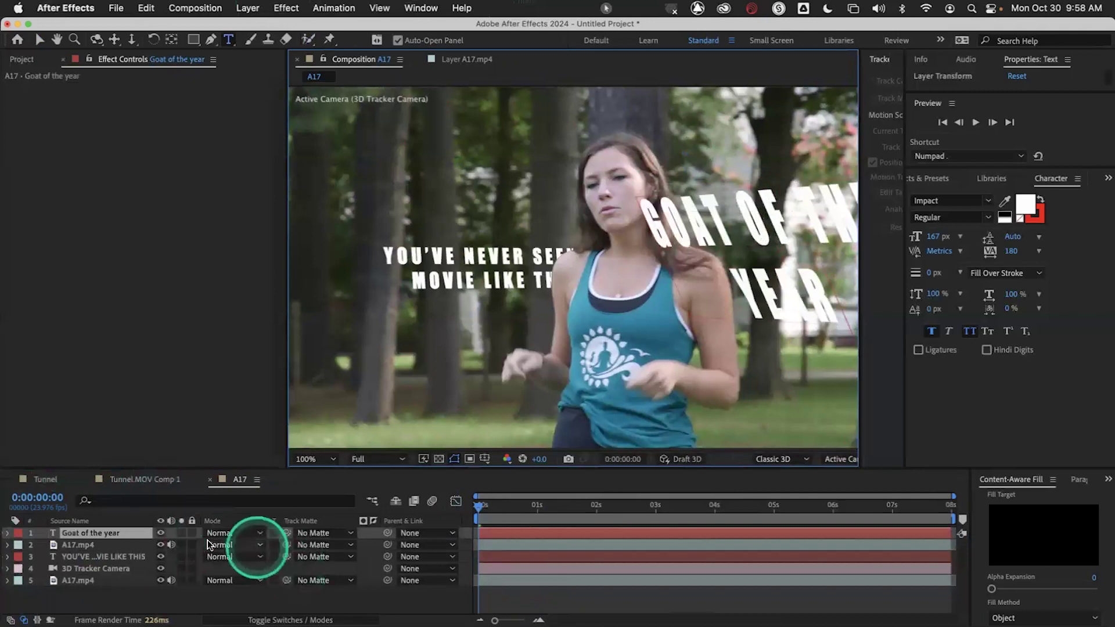
Set the "Goat of the year" text's font size to 101 px and place its layer below the rotoscoped A17.mp4 layer.
{"action": "left_click", "coordinate": [123, 532]}
{"action": "left_click_drag", "start_coordinate": [932, 236], "coordinate": [878, 238]}
{"action": "mouse_move", "coordinate": [134, 535]}
{"action": "left_mouse_down"}
{"action": "mouse_move", "coordinate": [137, 564]}
{"action": "mouse_move", "coordinate": [137, 549]}
{"action": "left_mouse_up"}
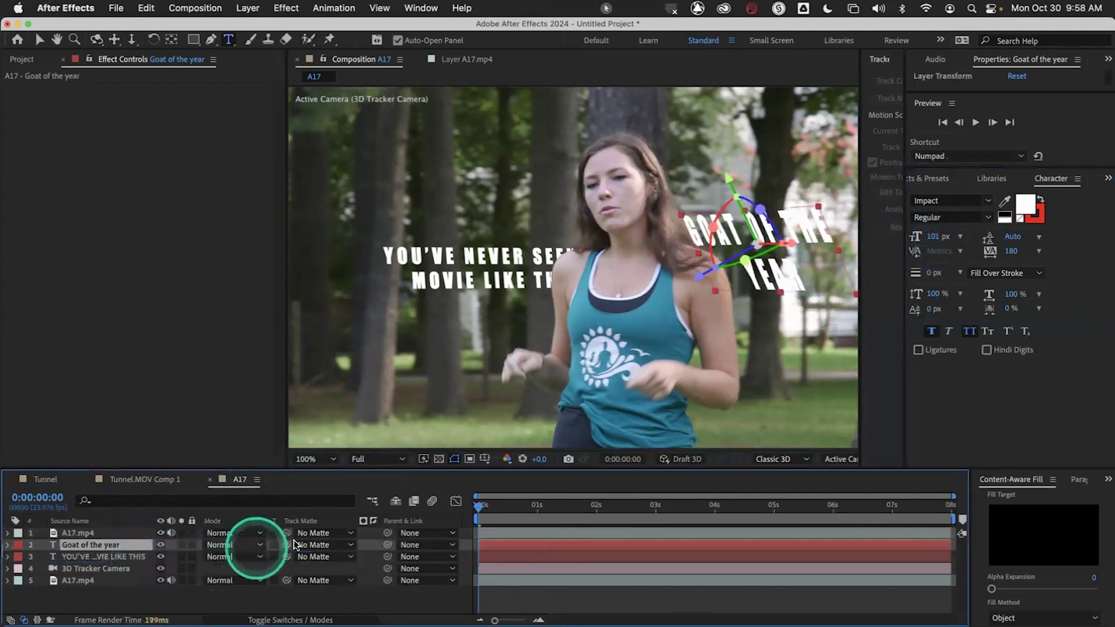
Preview the A17 composition with the "Goat of the year" text and return to the first frame.
{"action": "left_click", "coordinate": [478, 507]}
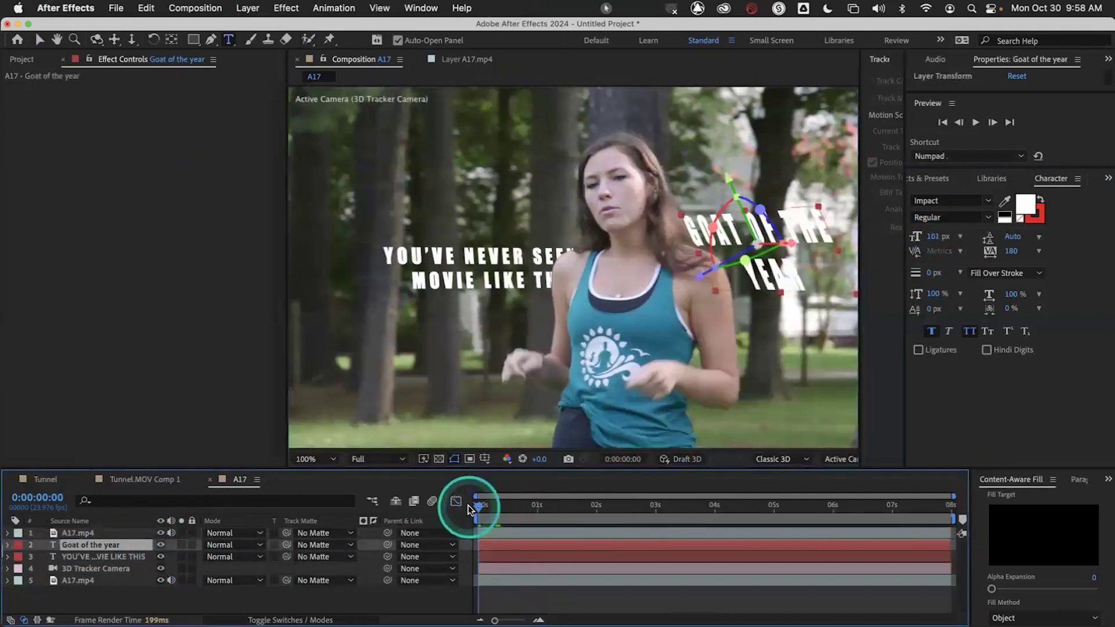
{"action": "key", "text": "space"}
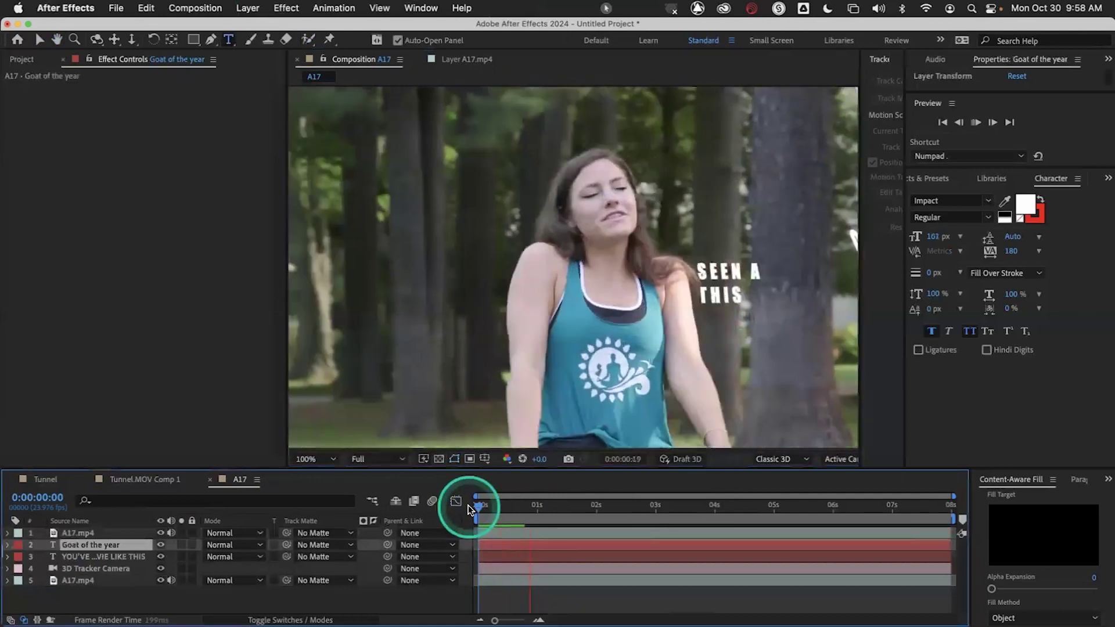
{"action": "left_click", "coordinate": [496, 508]}
{"action": "left_click_drag", "start_coordinate": [496, 510], "coordinate": [459, 508]}
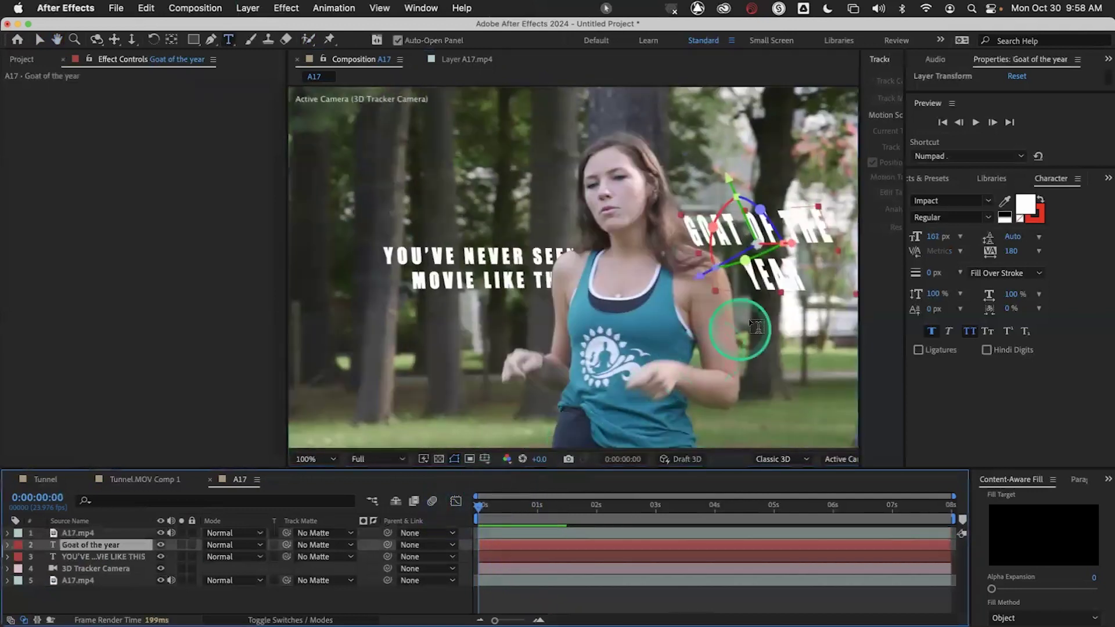
Slide the "Goat of the year" text along its X axis toward the woman, preview A17 and return to the first frame.
{"action": "key", "text": "v"}
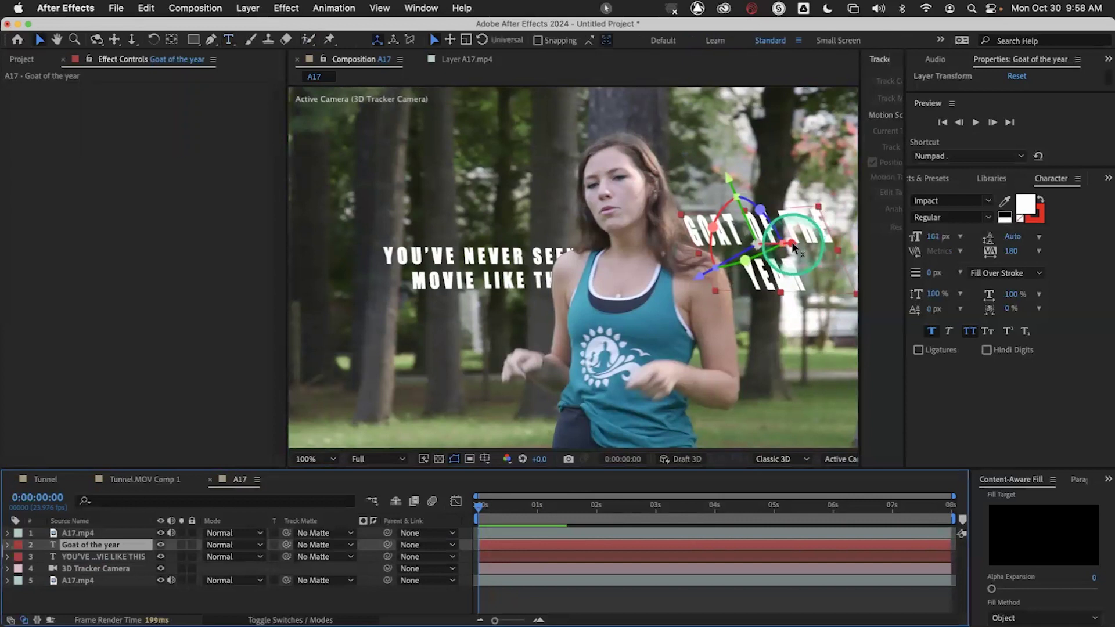
{"action": "left_click_drag", "start_coordinate": [794, 242], "coordinate": [685, 238]}
{"action": "left_click_drag", "start_coordinate": [494, 509], "coordinate": [464, 509]}
{"action": "key", "text": "space"}
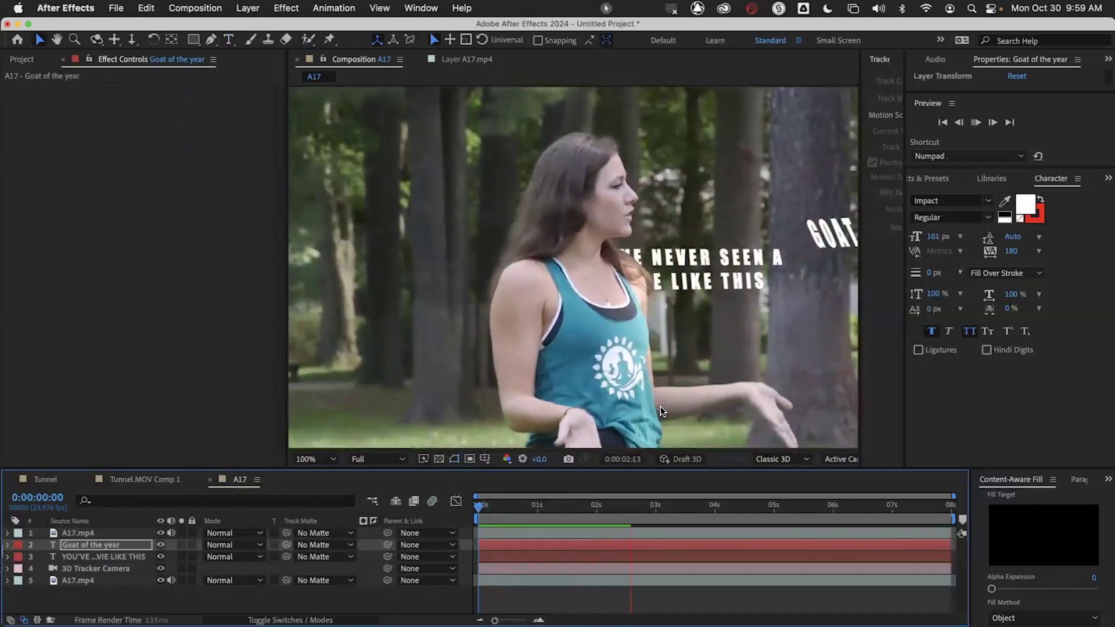
{"action": "left_click", "coordinate": [661, 406]}
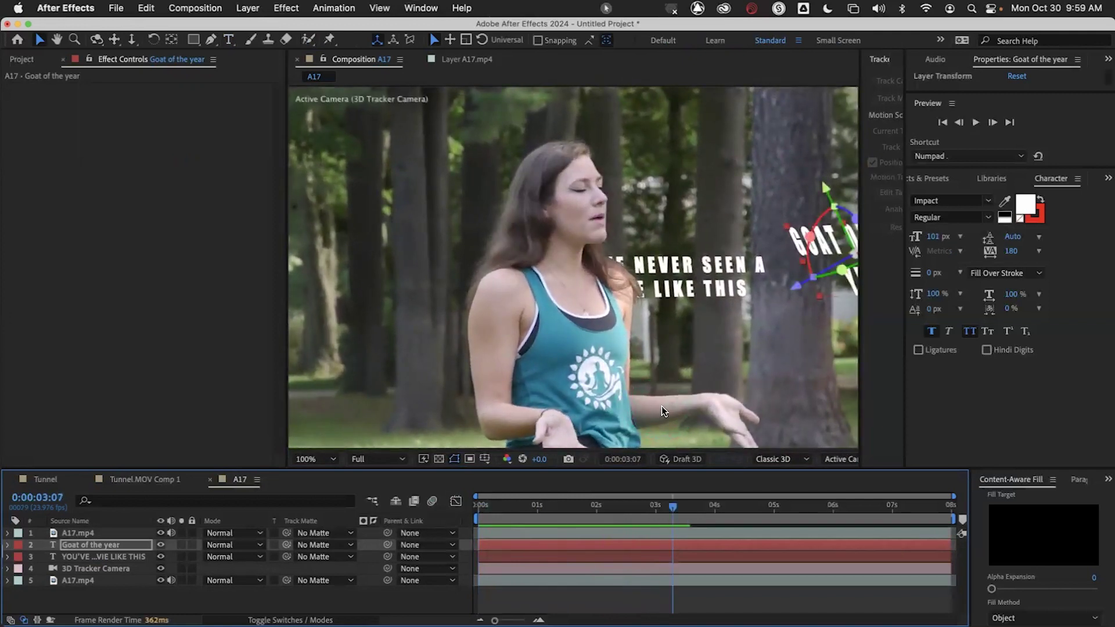
{"action": "left_click", "coordinate": [482, 505]}
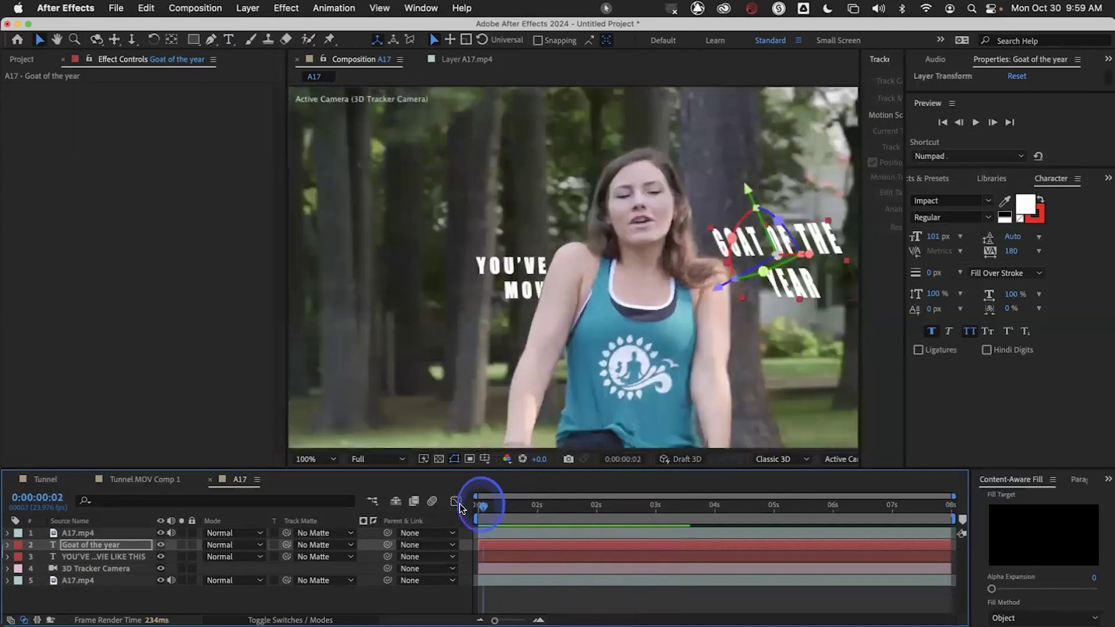
{"action": "left_click_drag", "start_coordinate": [459, 508], "coordinate": [430, 505]}
Switch to the Tunnel composition and place the current time at its first frame.
{"action": "left_click", "coordinate": [45, 479]}
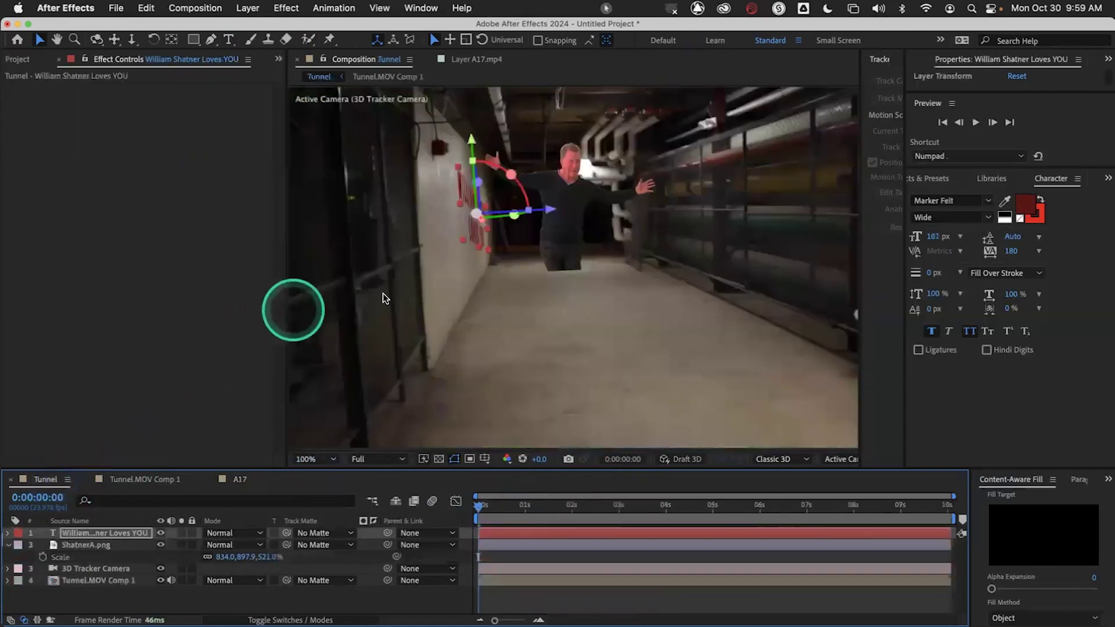
{"action": "left_click_drag", "start_coordinate": [508, 509], "coordinate": [431, 503]}
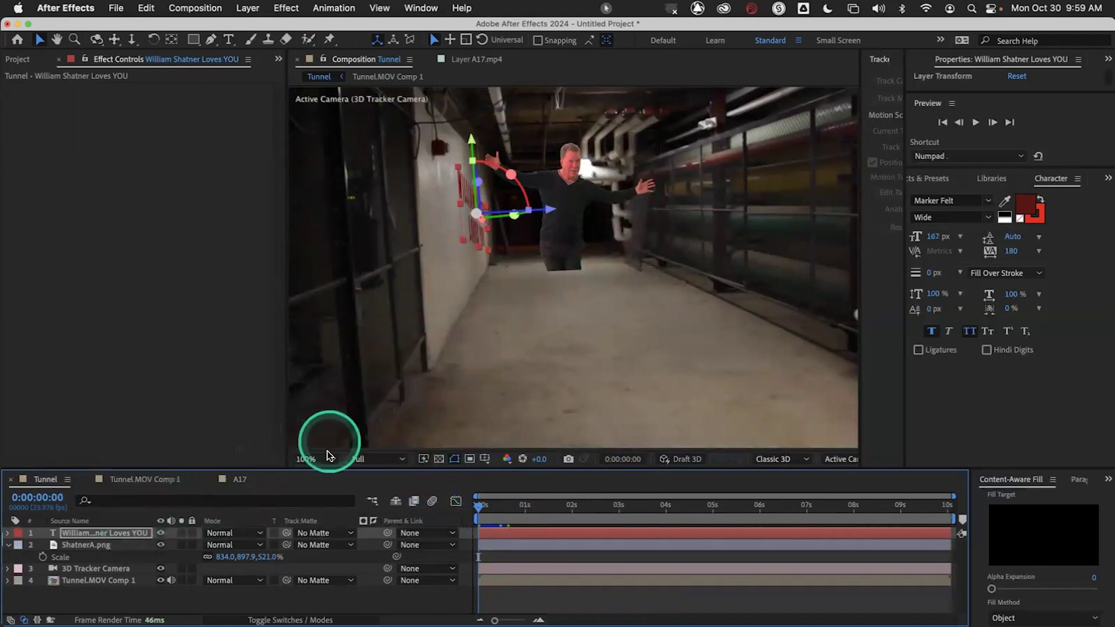
{"action": "left_click", "coordinate": [841, 460]}
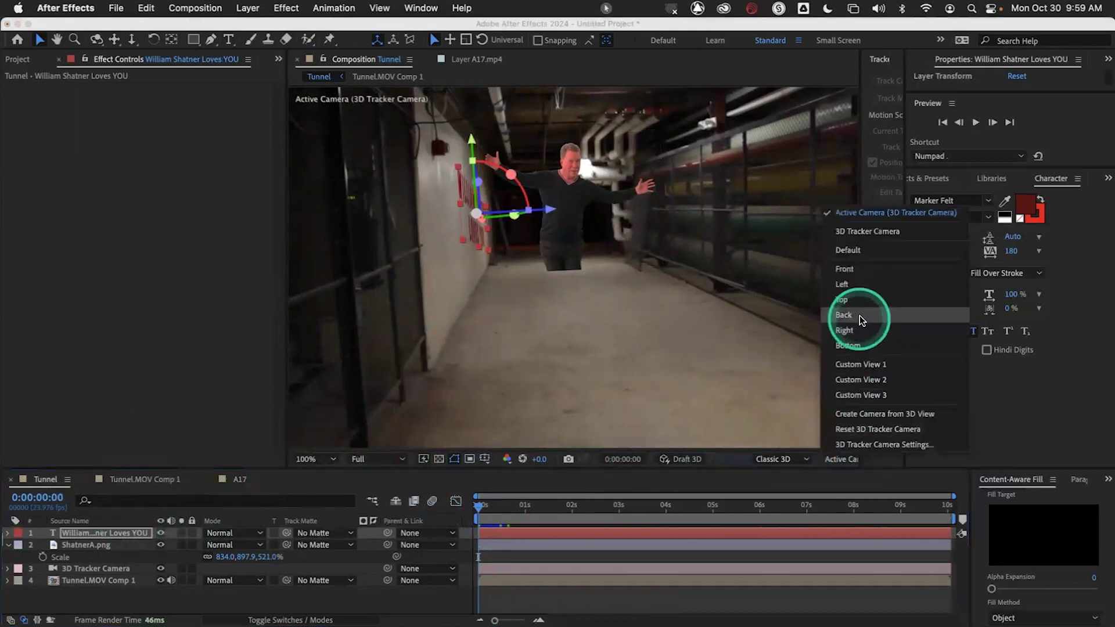
{"action": "left_click", "coordinate": [760, 391]}
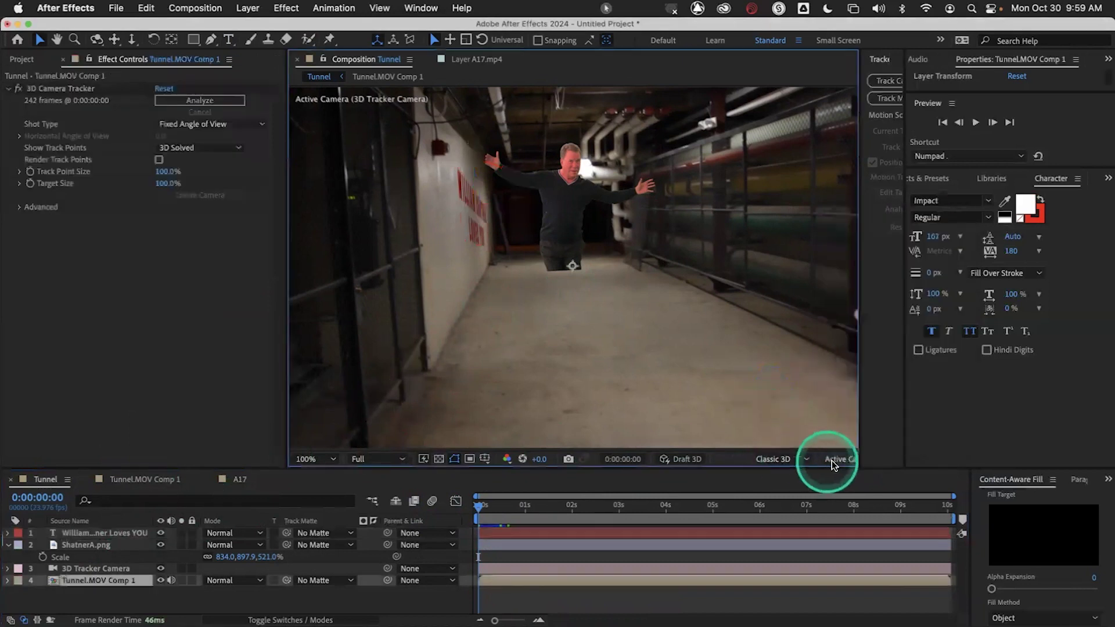
Close the Tracker panel and set the composition viewer's layout to 2 Views.
{"action": "left_click_drag", "start_coordinate": [903, 416], "coordinate": [1020, 412]}
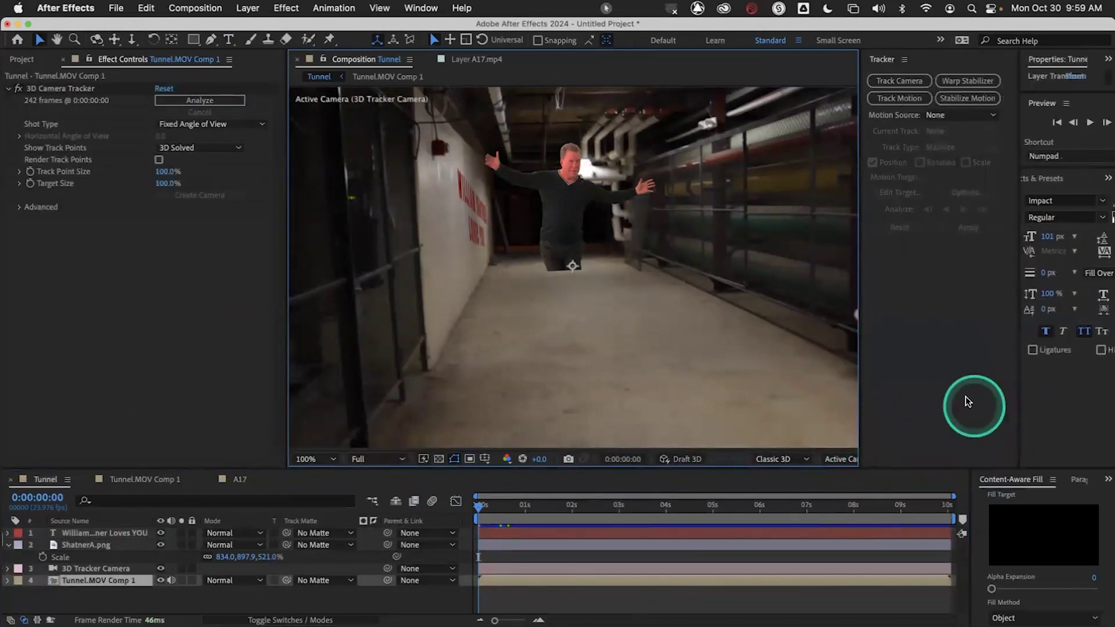
{"action": "left_click", "coordinate": [905, 60]}
{"action": "left_click", "coordinate": [925, 75]}
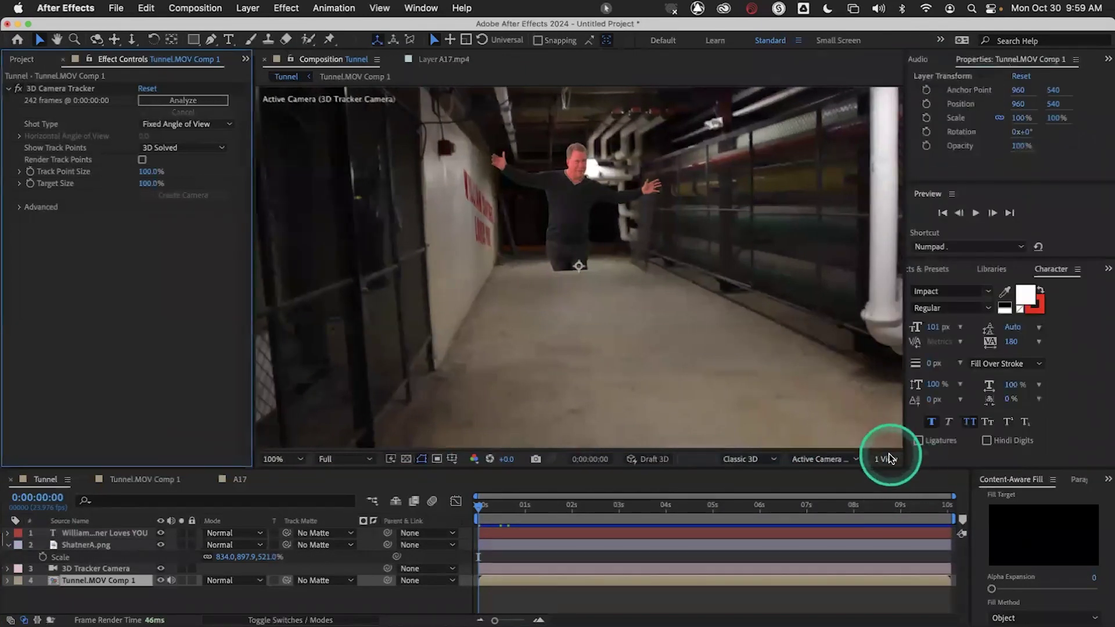
{"action": "left_click", "coordinate": [888, 457]}
{"action": "left_click", "coordinate": [896, 486]}
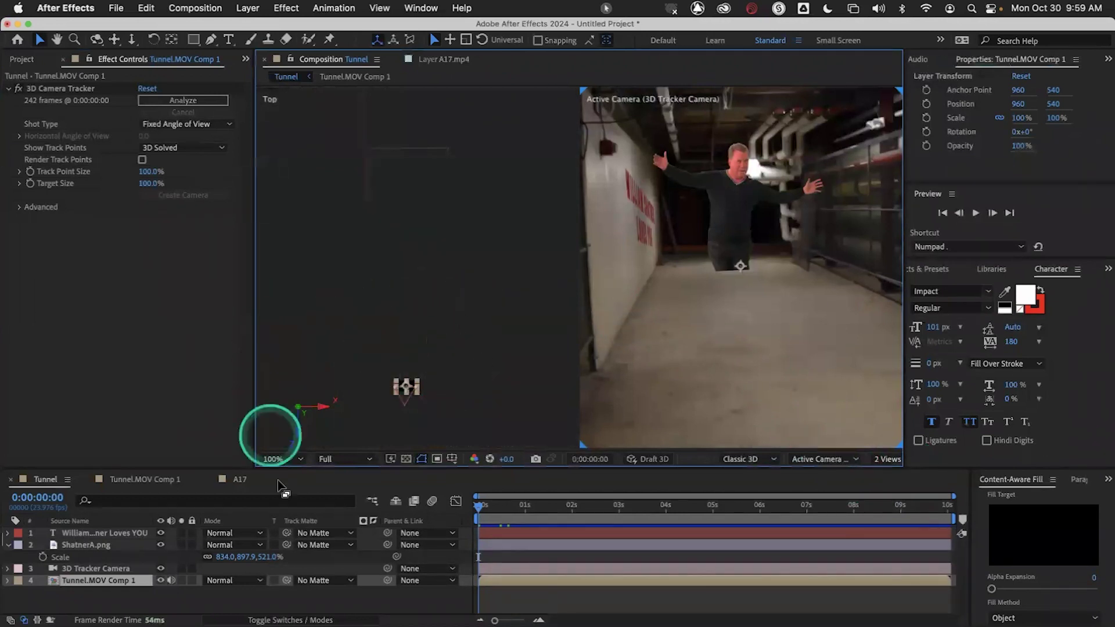
Add a white point light to the Tunnel composition with 45% intensity, no falloff and Casts Shadows enabled.
{"action": "left_click", "coordinate": [102, 533]}
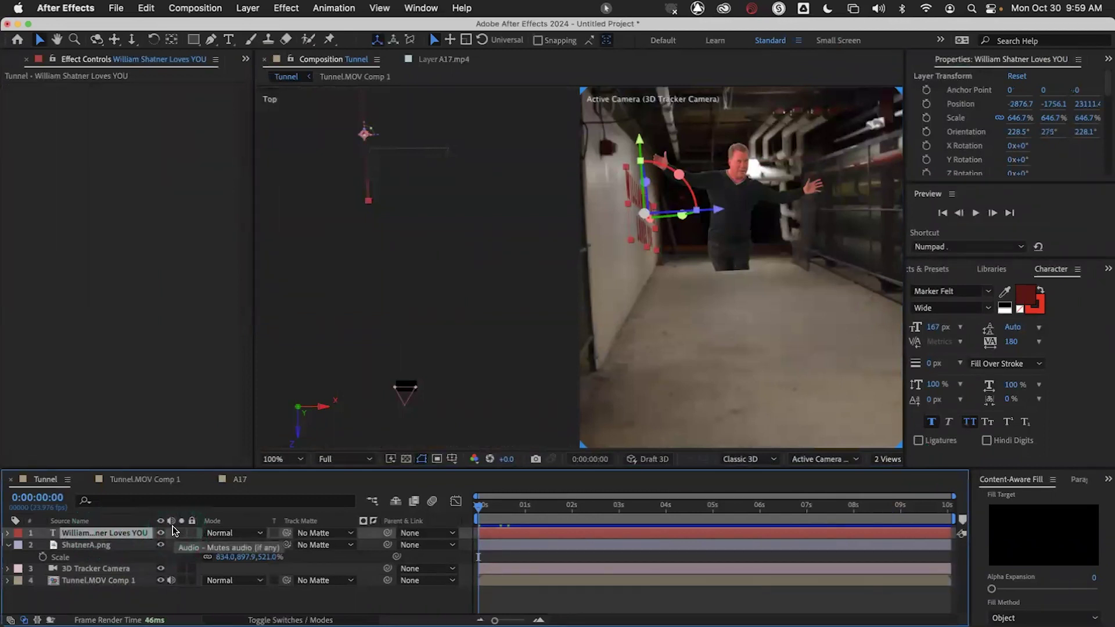
{"action": "key", "text": "super+alt+shift+l"}
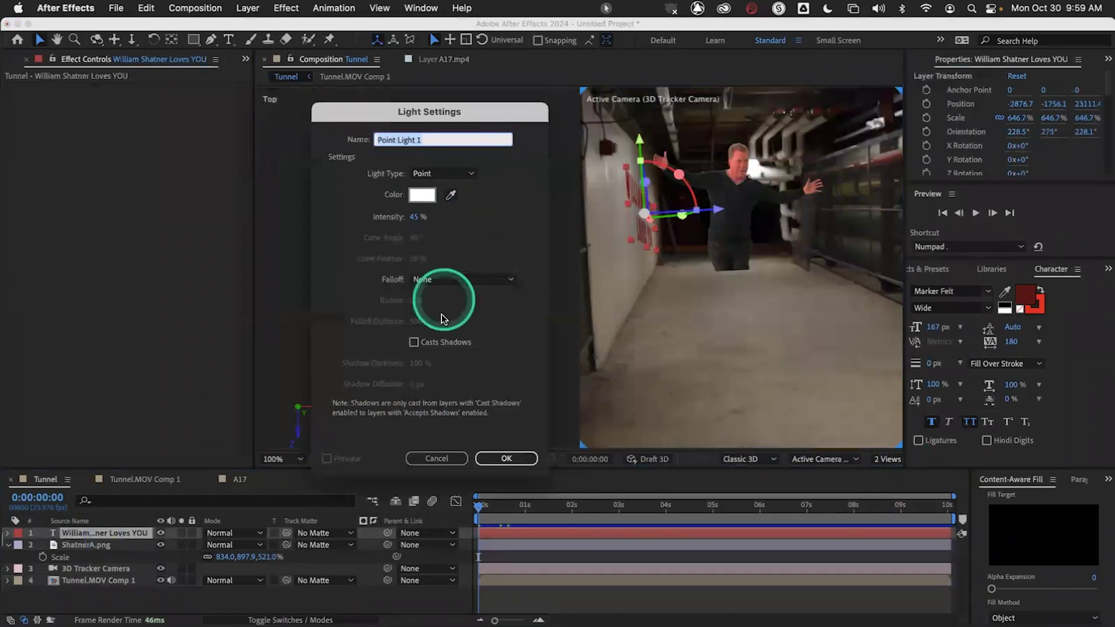
{"action": "left_click", "coordinate": [413, 342]}
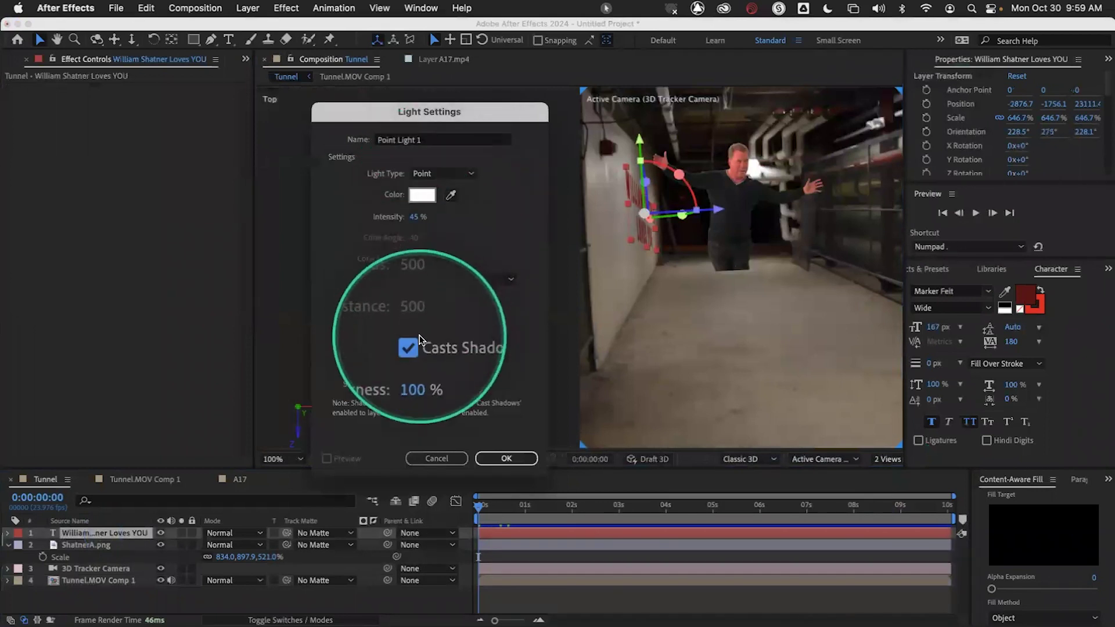
{"action": "left_click", "coordinate": [497, 456]}
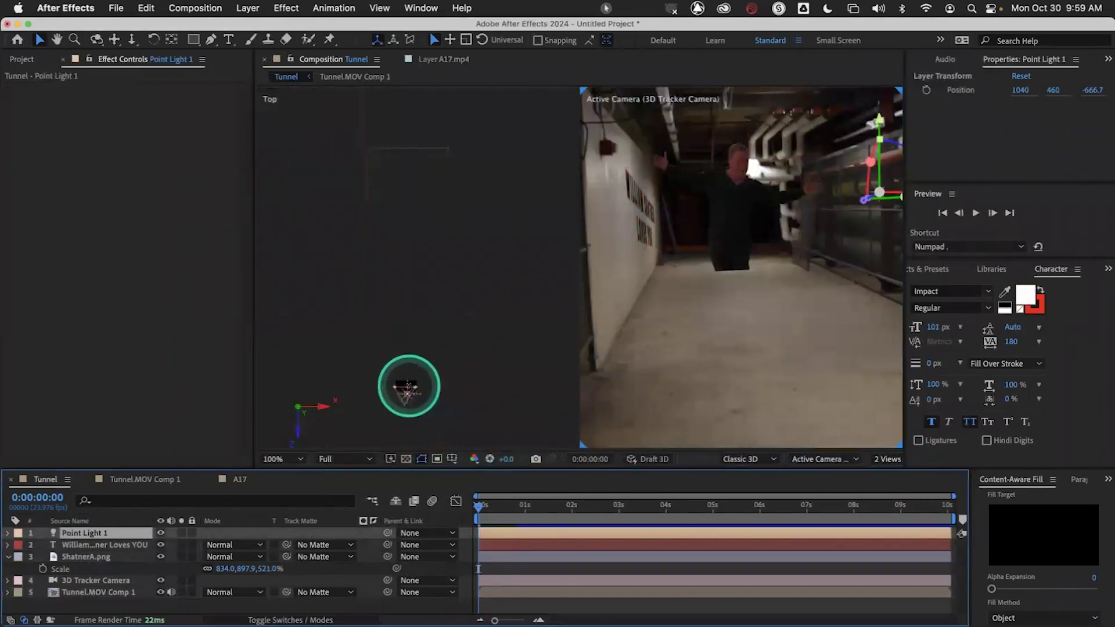
Move the point light down the tunnel toward the man, to about Z 18597, and raise it to about Y -1663.
{"action": "left_click", "coordinate": [405, 370]}
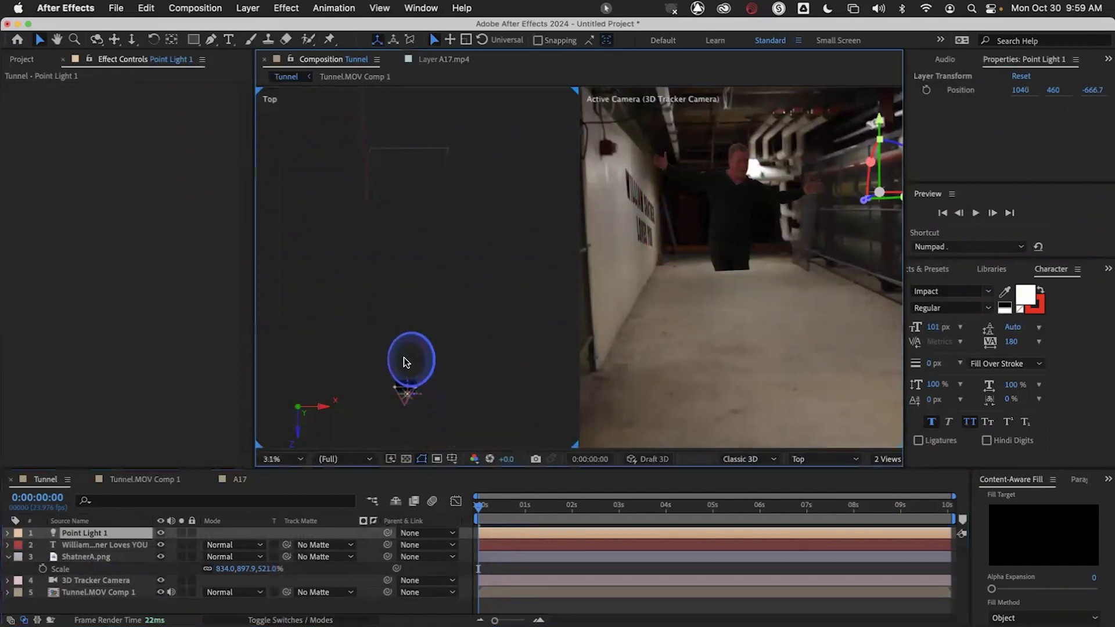
{"action": "left_click_drag", "start_coordinate": [406, 386], "coordinate": [419, 172]}
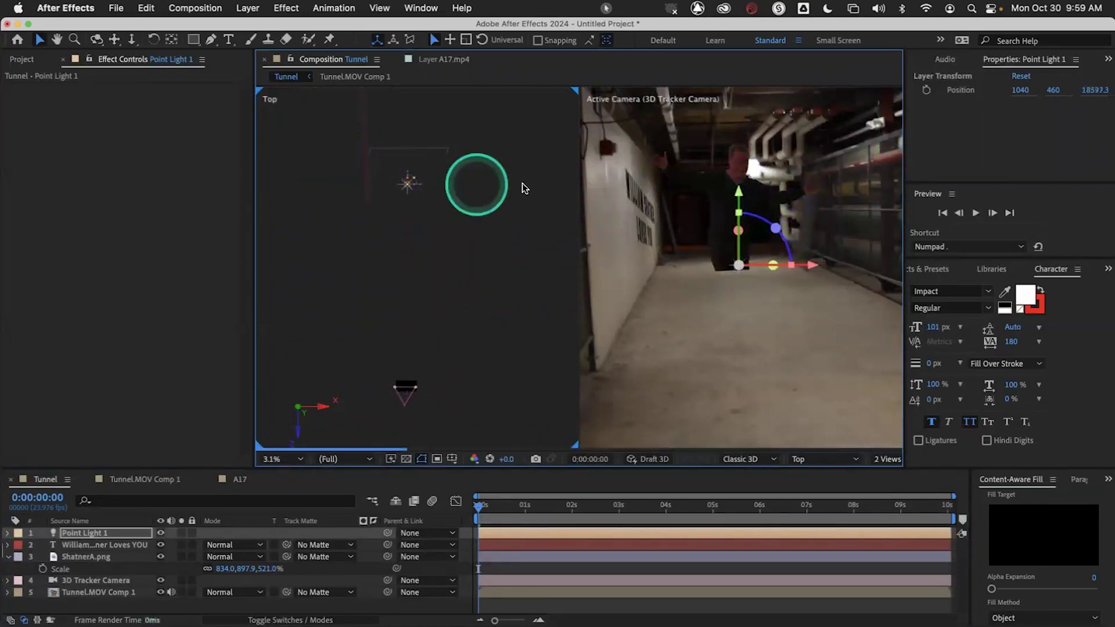
{"action": "left_click_drag", "start_coordinate": [734, 201], "coordinate": [749, 133]}
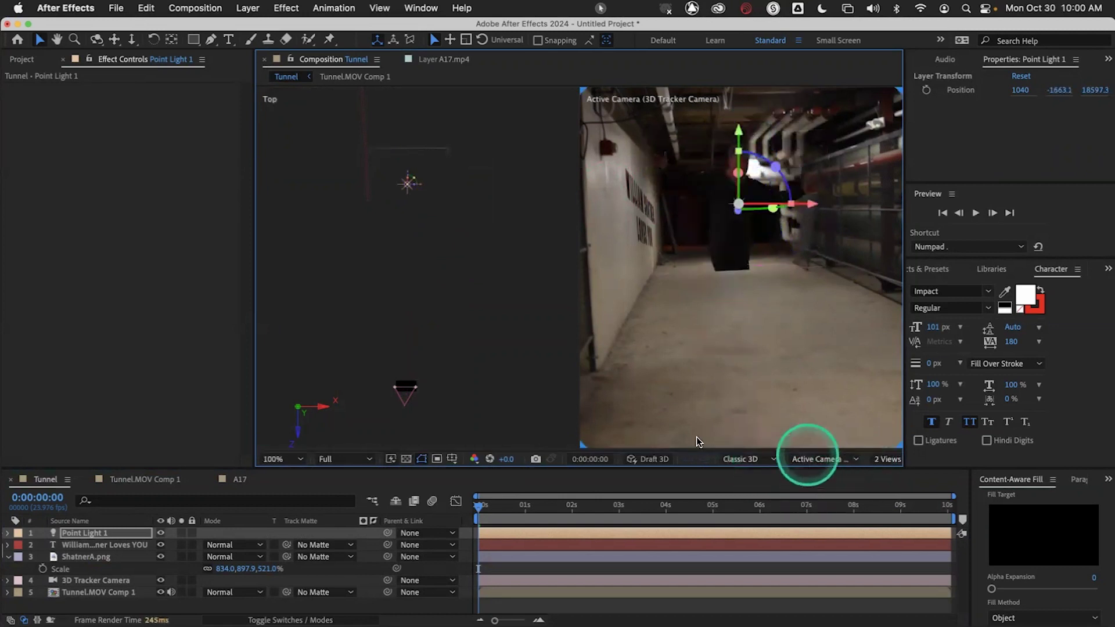
Change the Top view to Left and reposition the point light in front of the man, at about Y -2428 and Z 15523.
{"action": "left_click", "coordinate": [427, 349]}
{"action": "left_click", "coordinate": [818, 459]}
{"action": "left_click", "coordinate": [849, 296]}
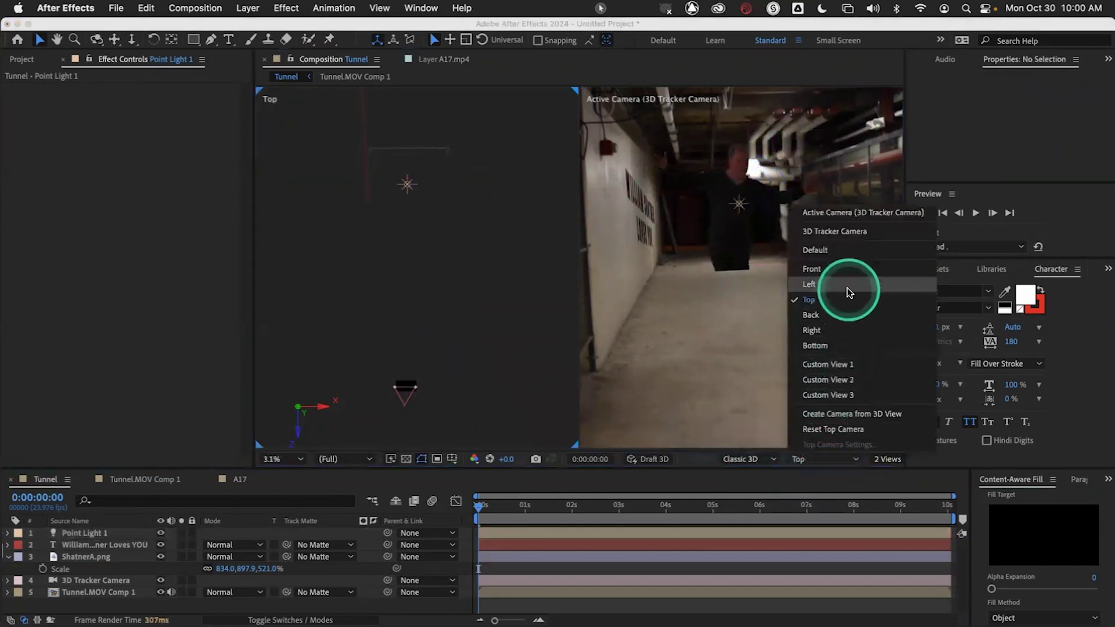
{"action": "scroll", "coordinate": [465, 353], "scroll_direction": "down", "scroll_amount": 1}
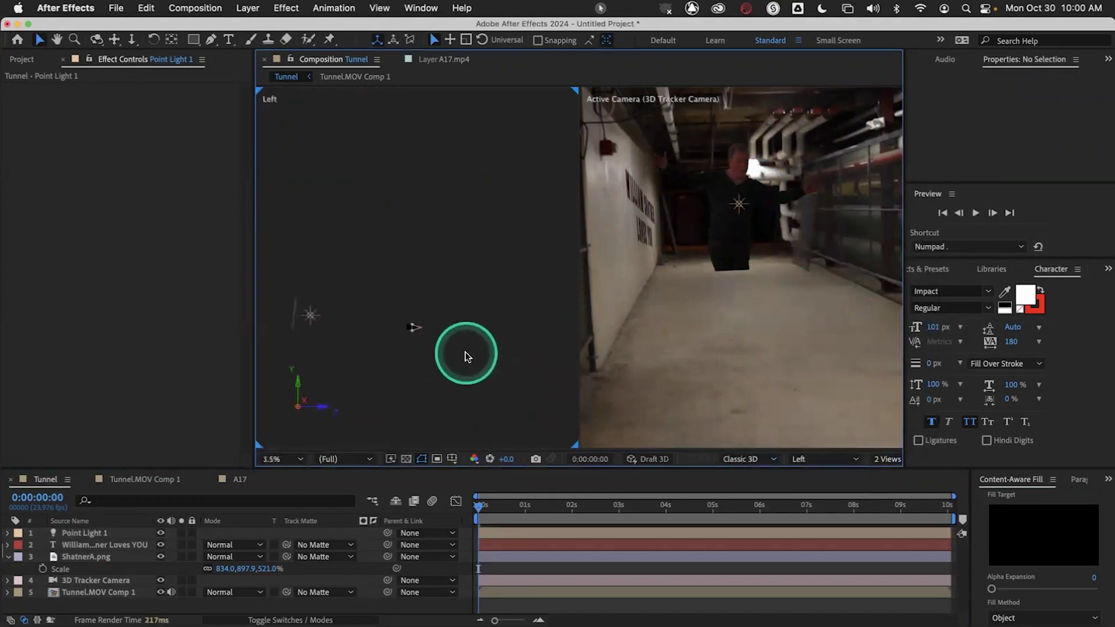
{"action": "left_click", "coordinate": [311, 316]}
{"action": "scroll", "coordinate": [452, 293], "scroll_direction": "down", "scroll_amount": 2}
{"action": "left_click_drag", "start_coordinate": [741, 145], "coordinate": [739, 103]}
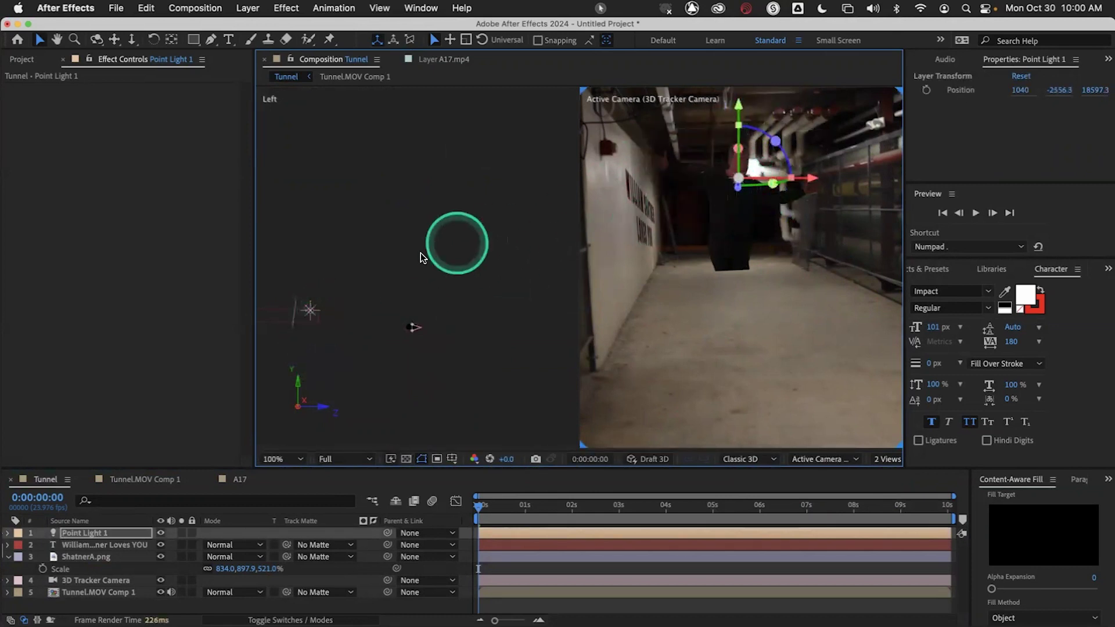
{"action": "mouse_move", "coordinate": [309, 310]}
{"action": "left_mouse_down"}
{"action": "mouse_move", "coordinate": [184, 313]}
{"action": "mouse_move", "coordinate": [329, 313]}
{"action": "left_mouse_up"}
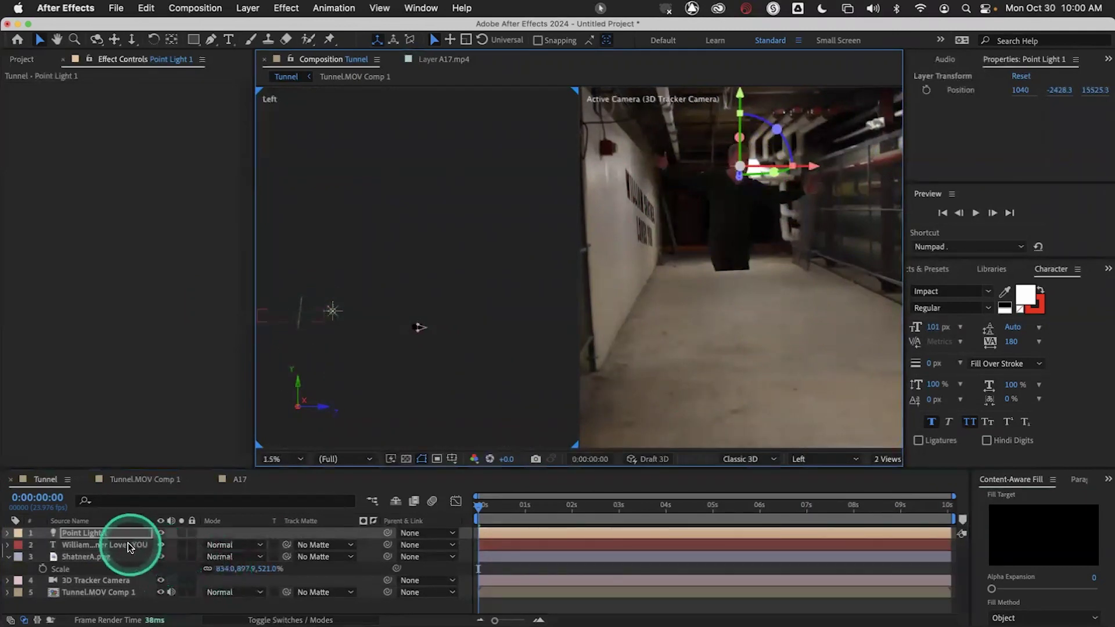
Reveal the point light's Light Options and set its Intensity to 100%.
{"action": "key", "text": "a"}
{"action": "key", "text": "a"}
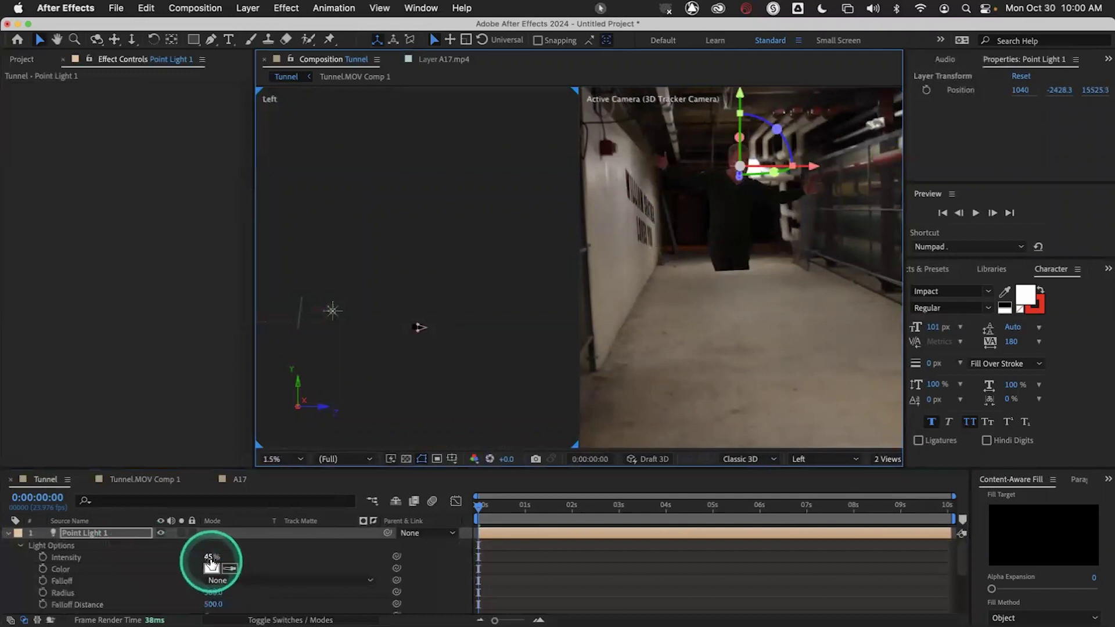
{"action": "mouse_move", "coordinate": [211, 559]}
{"action": "left_mouse_down"}
{"action": "mouse_move", "coordinate": [256, 557]}
{"action": "mouse_move", "coordinate": [211, 562]}
{"action": "left_mouse_up"}
{"action": "type", "text": "100"}
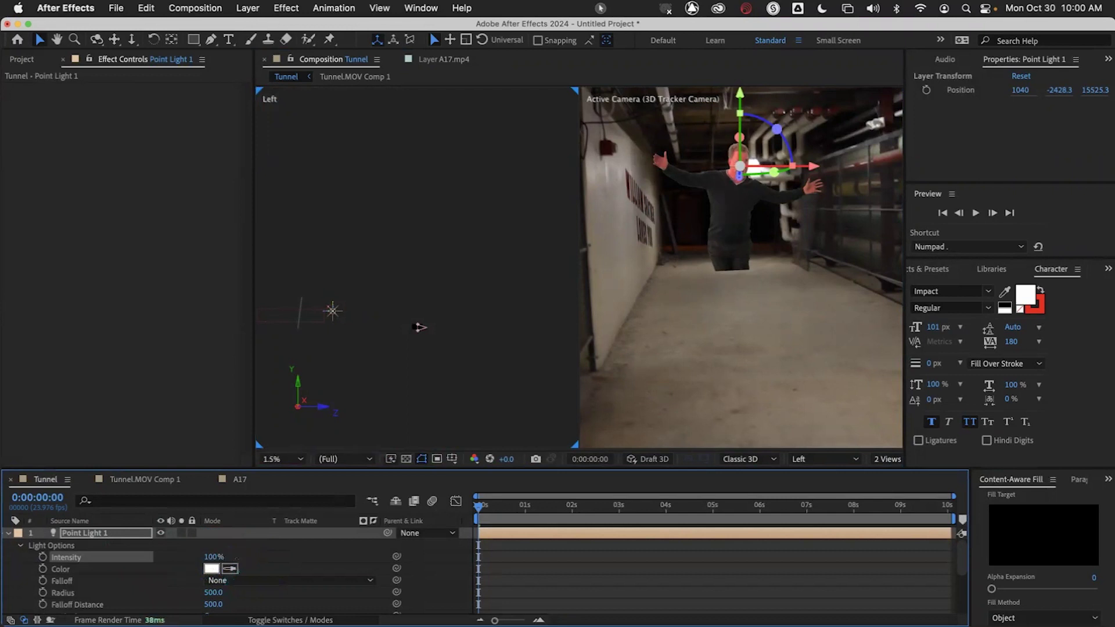
{"action": "left_click", "coordinate": [181, 552]}
{"action": "left_click", "coordinate": [99, 551]}
{"action": "left_click", "coordinate": [150, 552]}
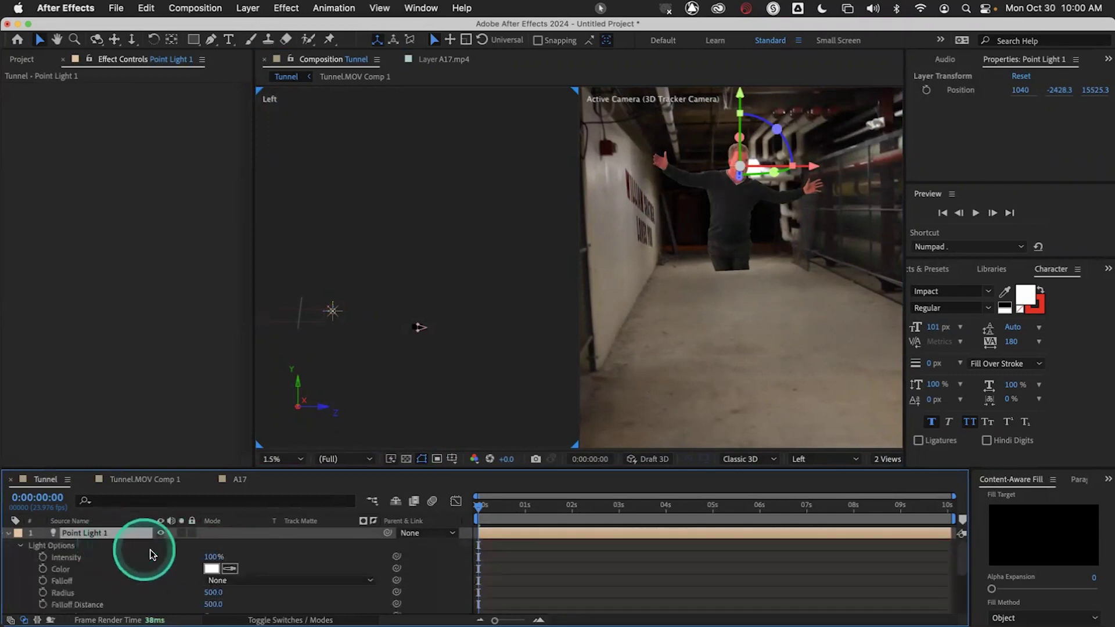
Reveal the Material Options of the ShatnerA.png layer and turn Accepts Lights off.
{"action": "scroll", "coordinate": [201, 566], "scroll_direction": "down", "scroll_amount": 5}
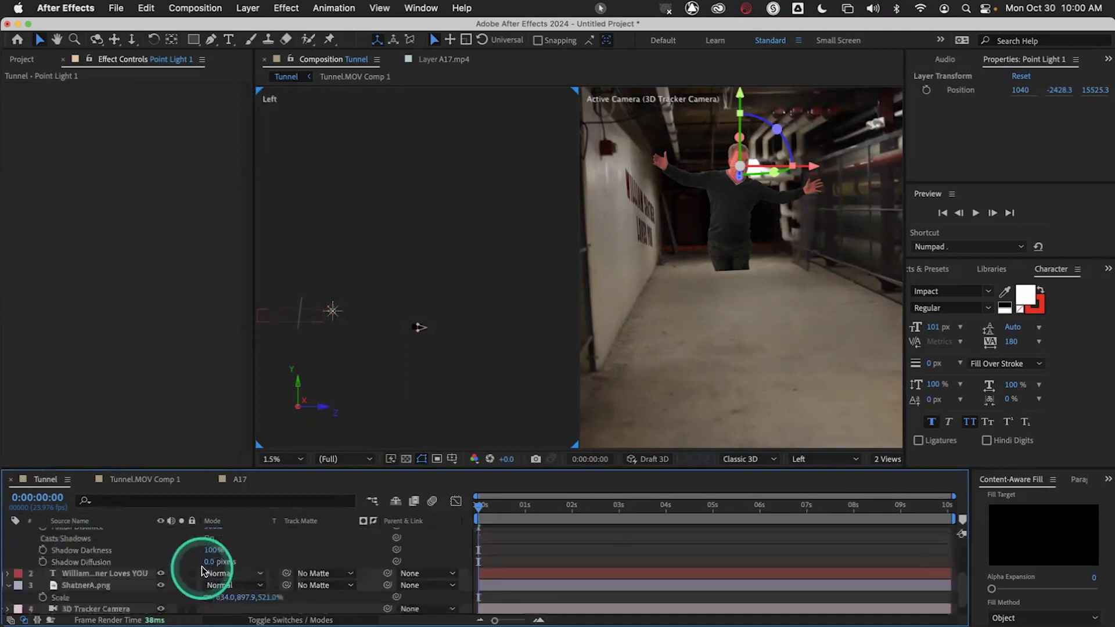
{"action": "scroll", "coordinate": [201, 566], "scroll_direction": "up", "scroll_amount": 5}
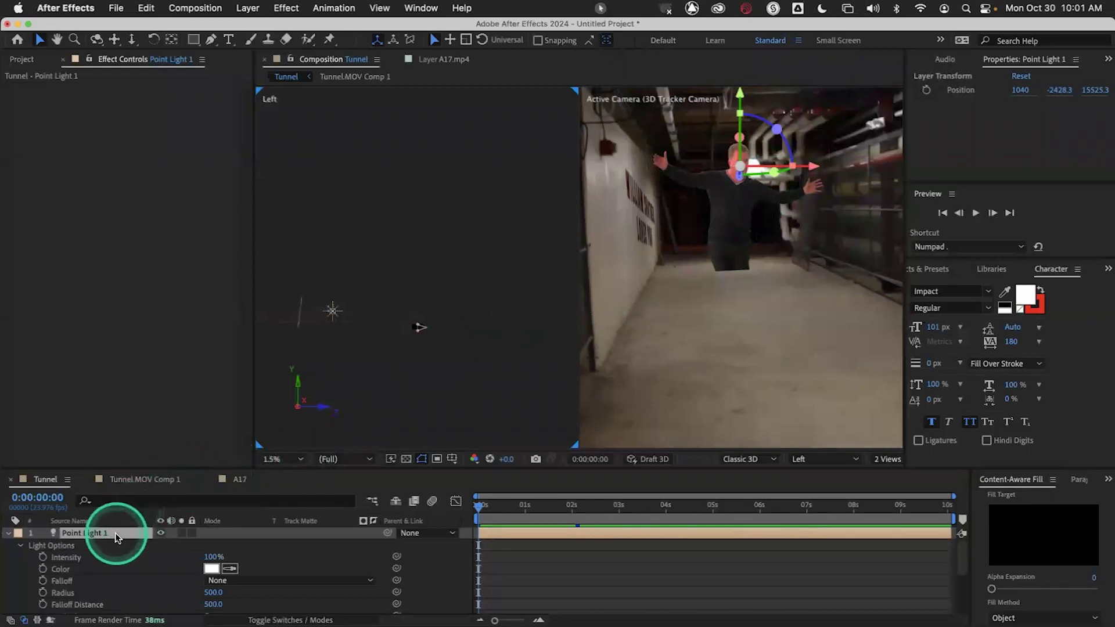
{"action": "scroll", "coordinate": [128, 552], "scroll_direction": "down", "scroll_amount": 3}
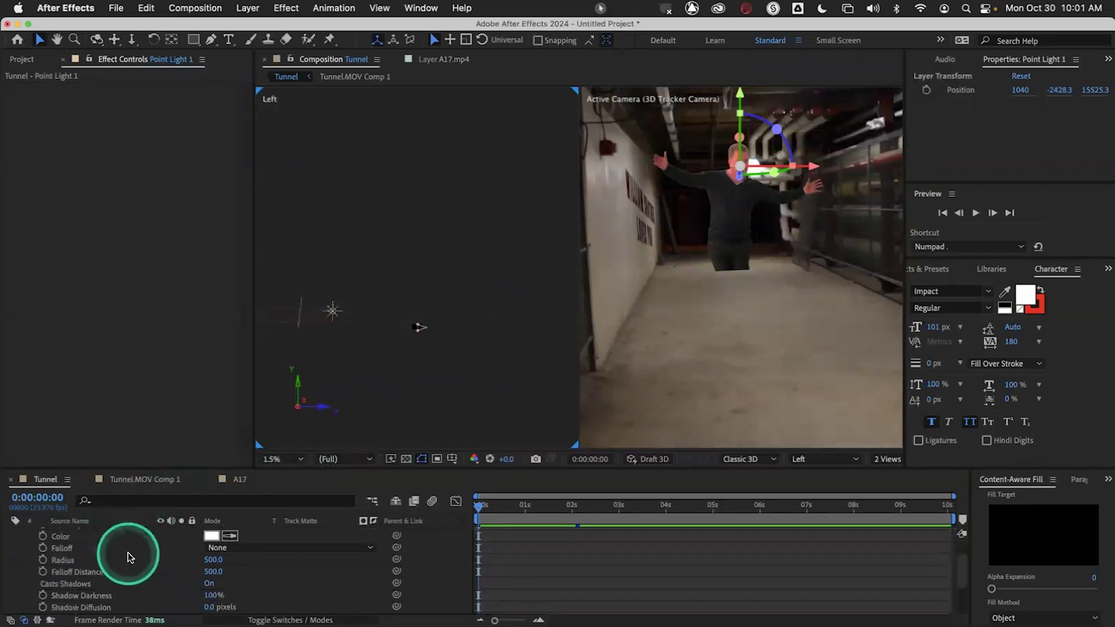
{"action": "scroll", "coordinate": [127, 580], "scroll_direction": "up", "scroll_amount": 3}
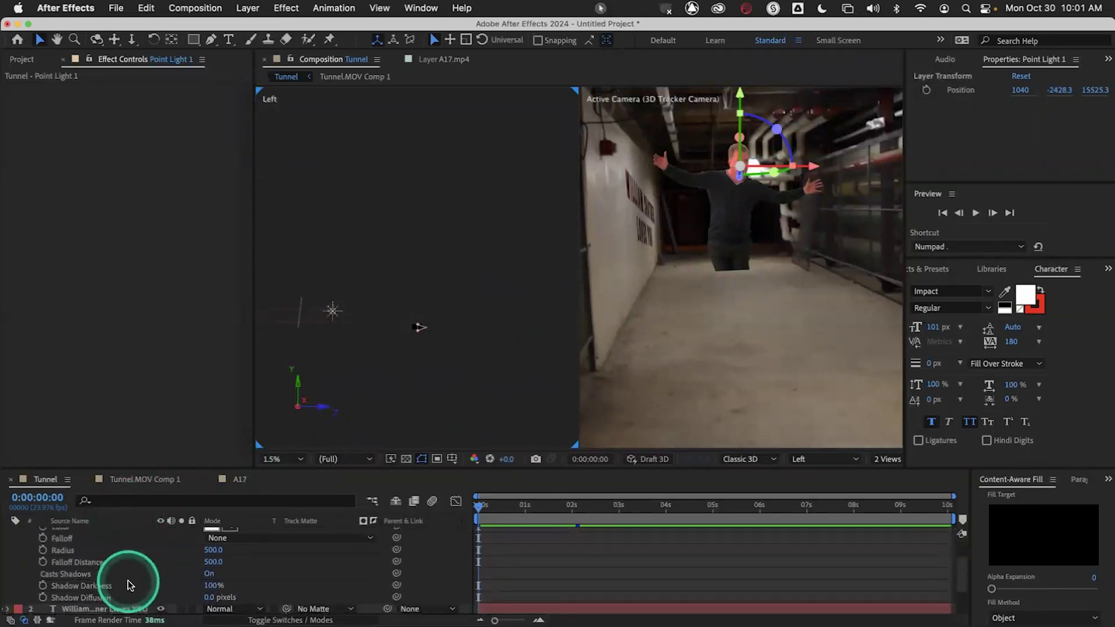
{"action": "scroll", "coordinate": [128, 585], "scroll_direction": "down", "scroll_amount": 5}
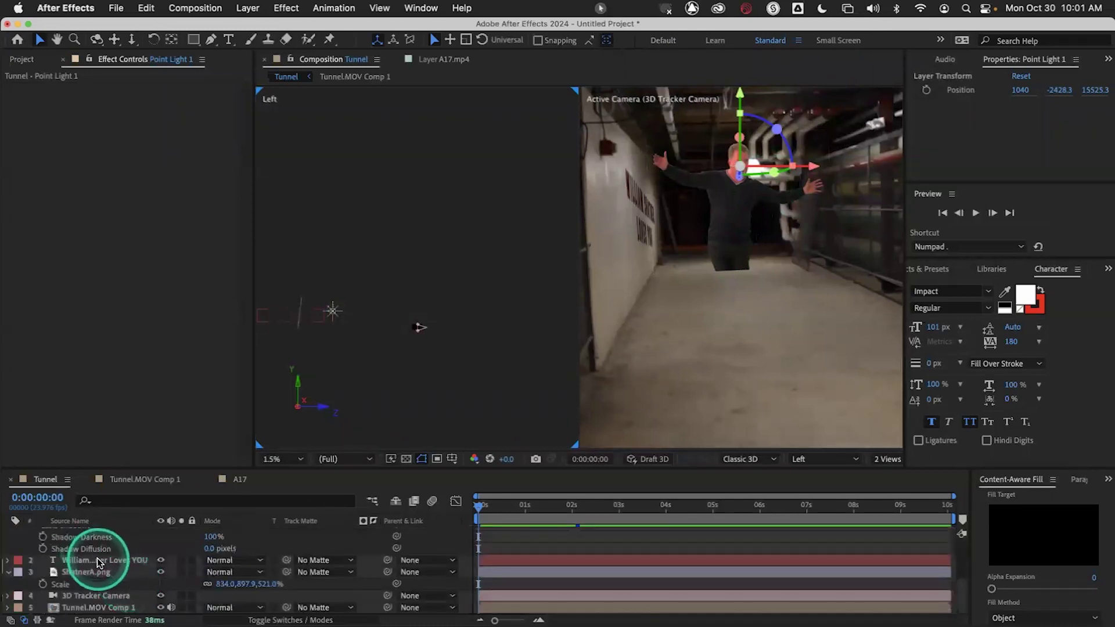
{"action": "left_click", "coordinate": [96, 559]}
{"action": "left_click", "coordinate": [106, 573]}
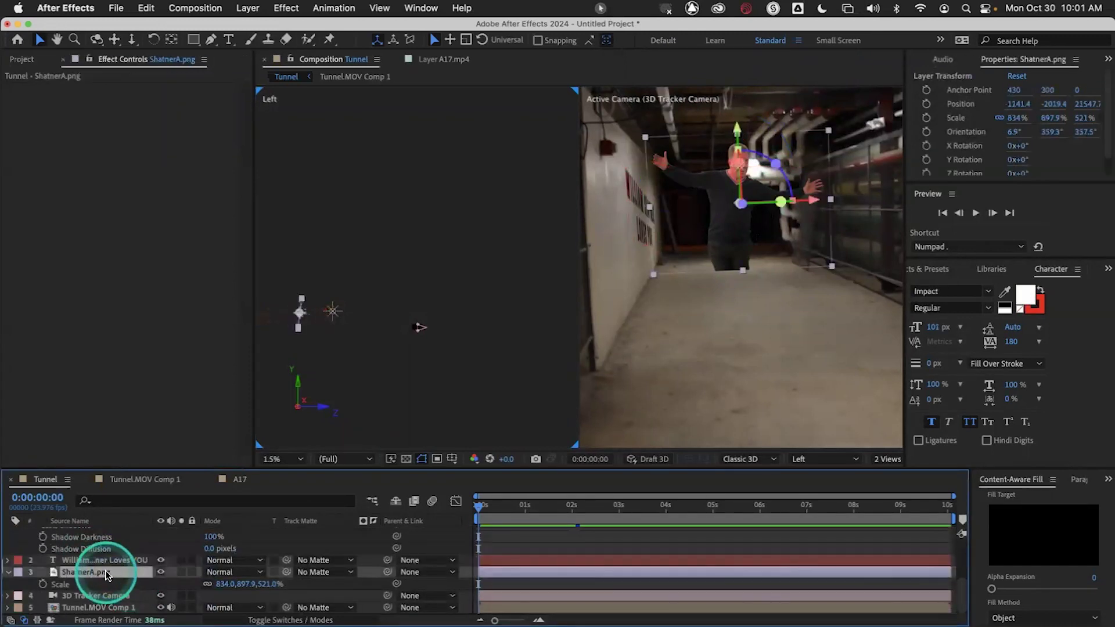
{"action": "key", "text": "a"}
{"action": "scroll", "coordinate": [244, 577], "scroll_direction": "down", "scroll_amount": 1}
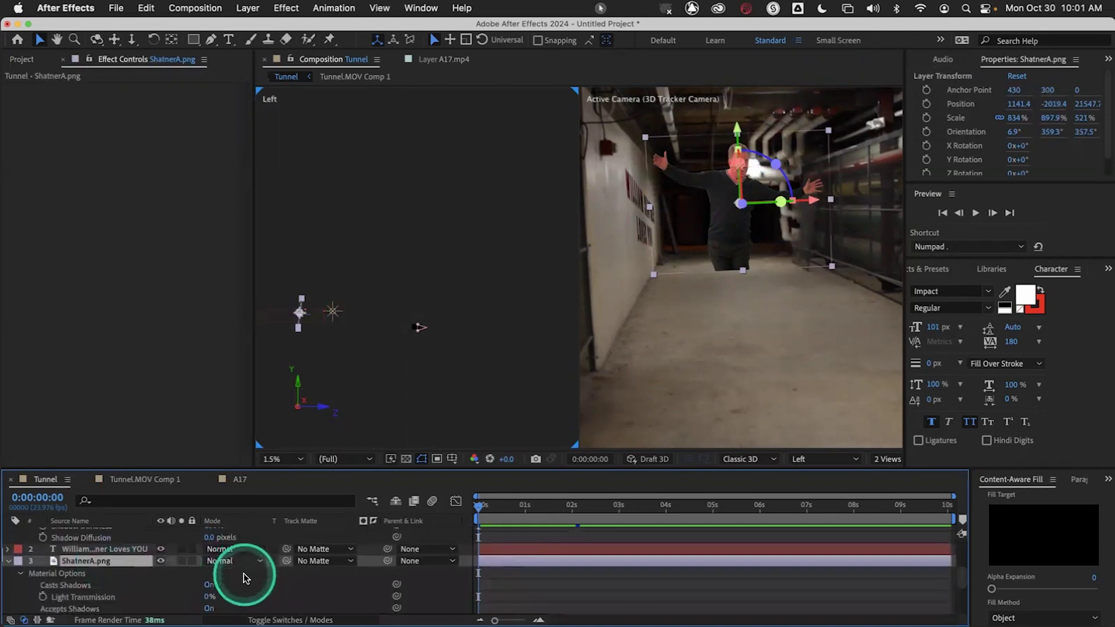
{"action": "scroll", "coordinate": [243, 577], "scroll_direction": "down", "scroll_amount": 3}
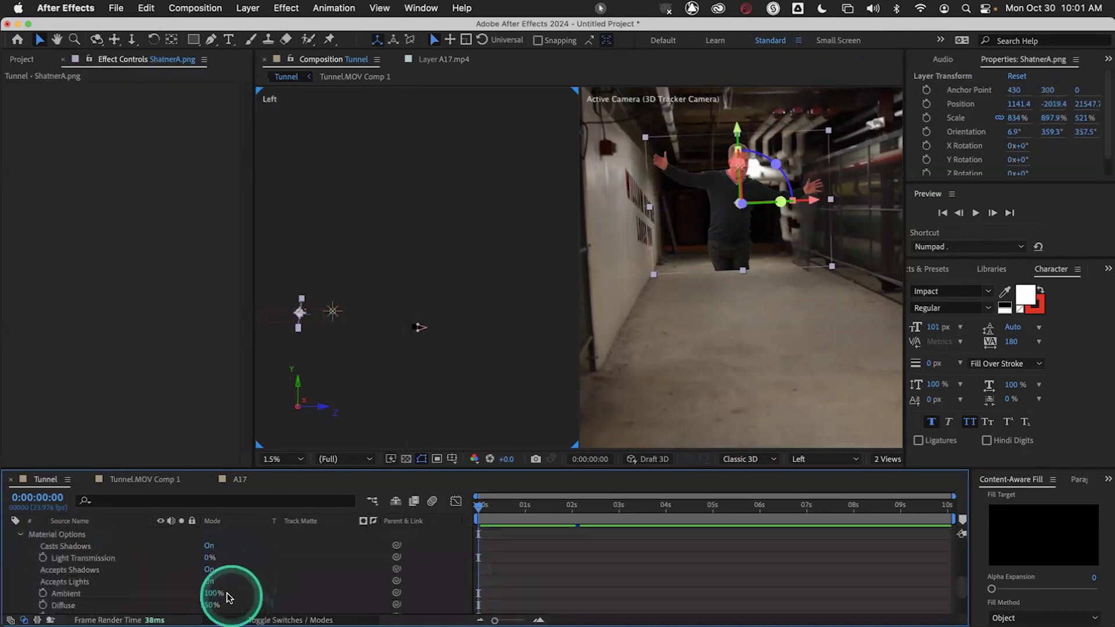
{"action": "left_click", "coordinate": [210, 583]}
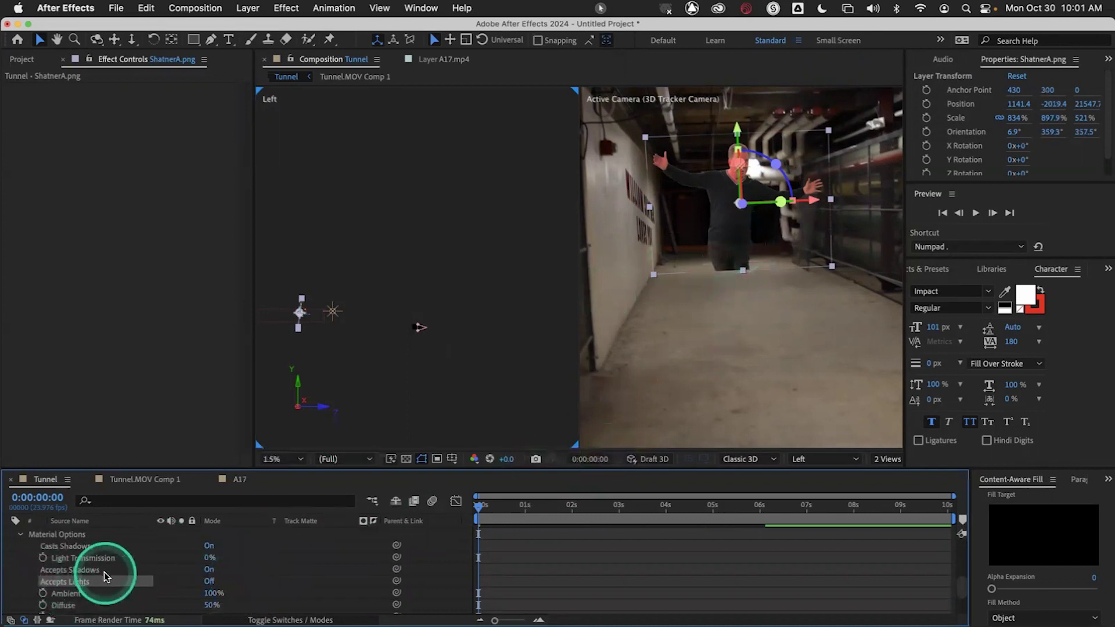
{"action": "scroll", "coordinate": [103, 572], "scroll_direction": "up", "scroll_amount": 3}
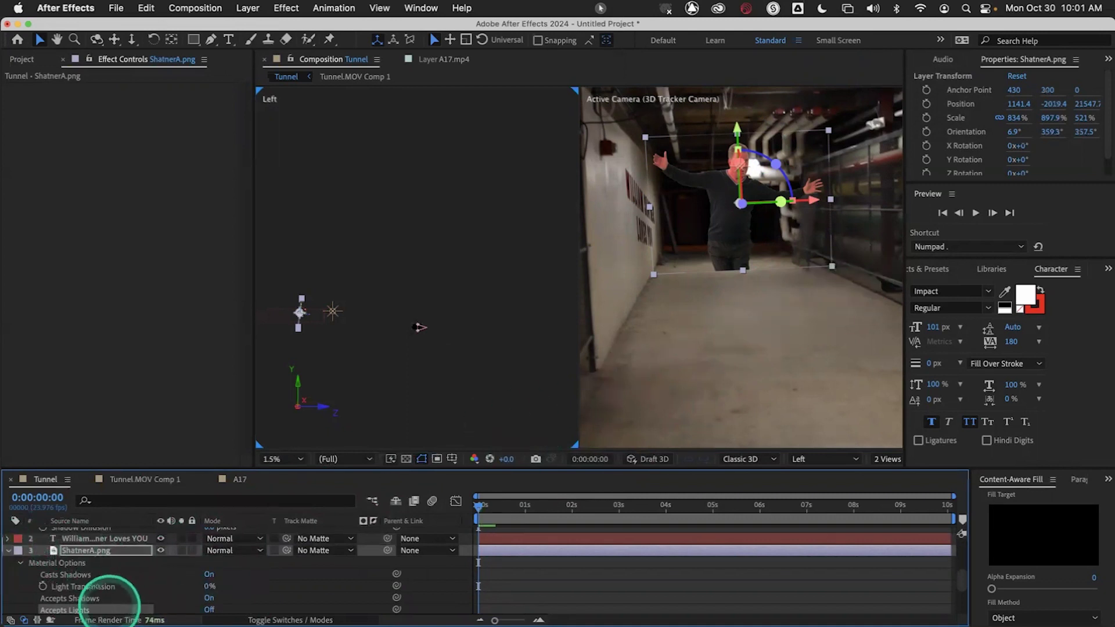
Look over the ShatnerA.png layer's Material Options and collapse its properties.
{"action": "scroll", "coordinate": [98, 607], "scroll_direction": "down", "scroll_amount": 5}
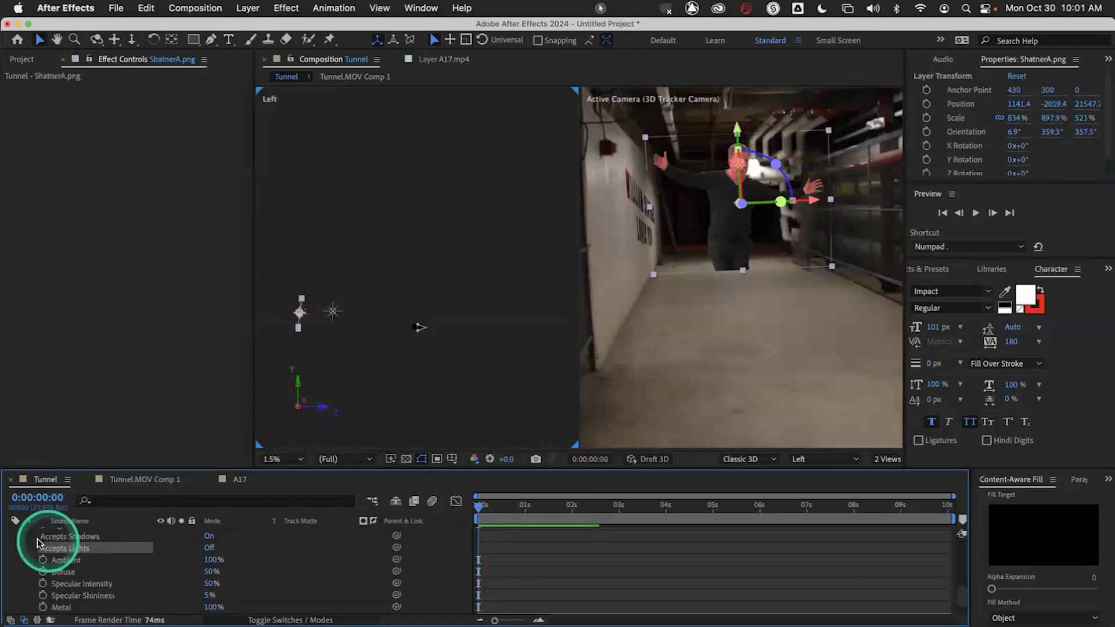
{"action": "scroll", "coordinate": [37, 539], "scroll_direction": "up", "scroll_amount": 5}
{"action": "left_click", "coordinate": [8, 575]}
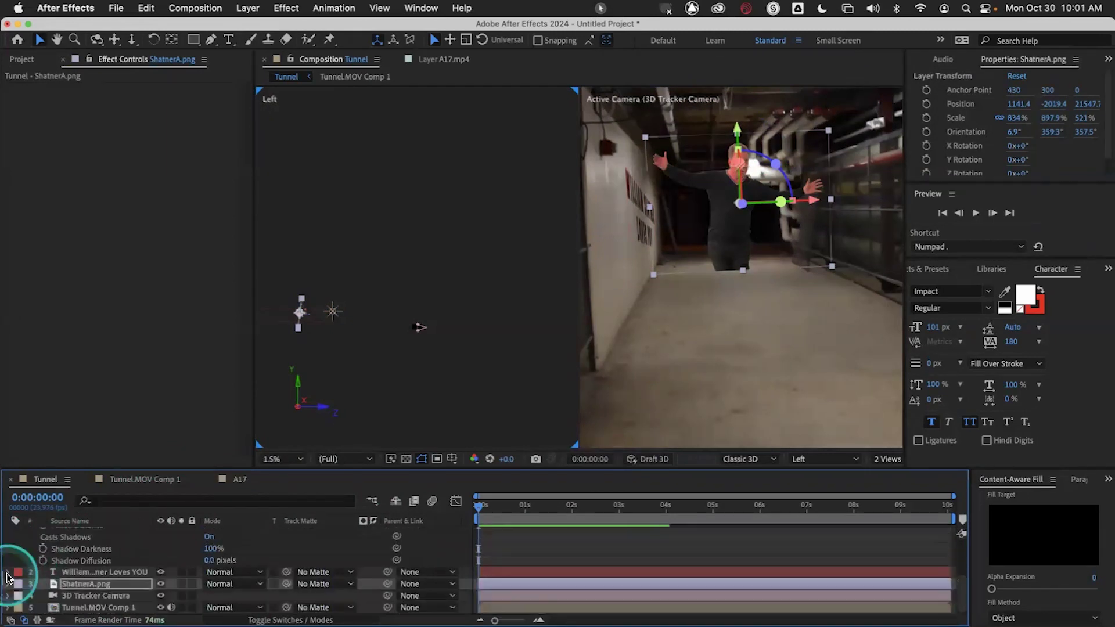
Show the 3D Camera Tracker's track points on Tunnel.MOV Comp 1 in a single Active Camera view.
{"action": "left_click", "coordinate": [110, 607]}
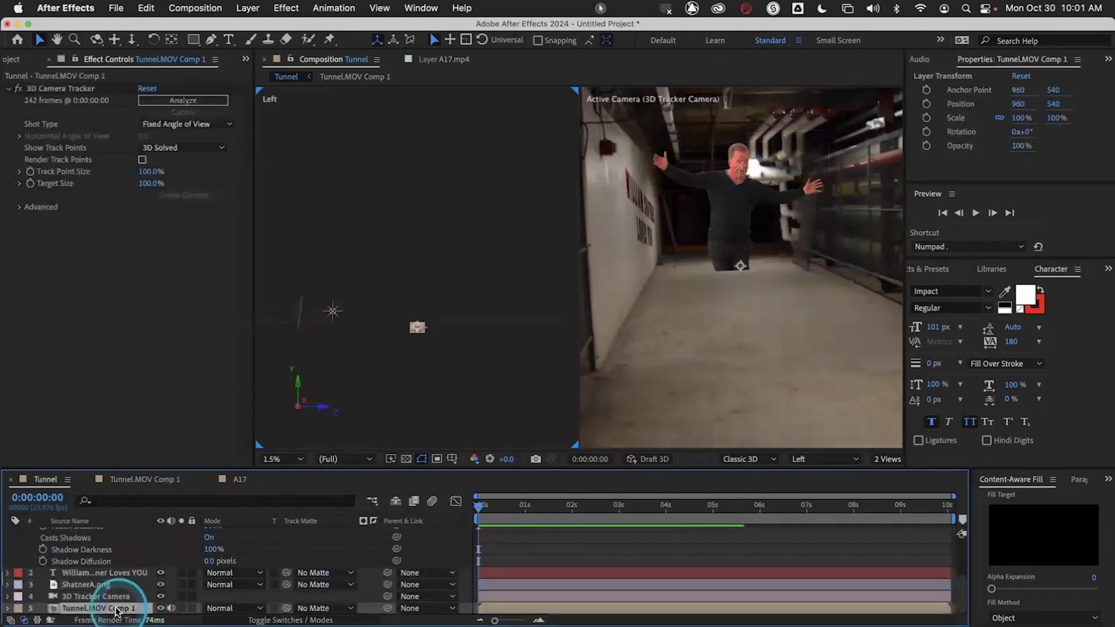
{"action": "left_click", "coordinate": [92, 92]}
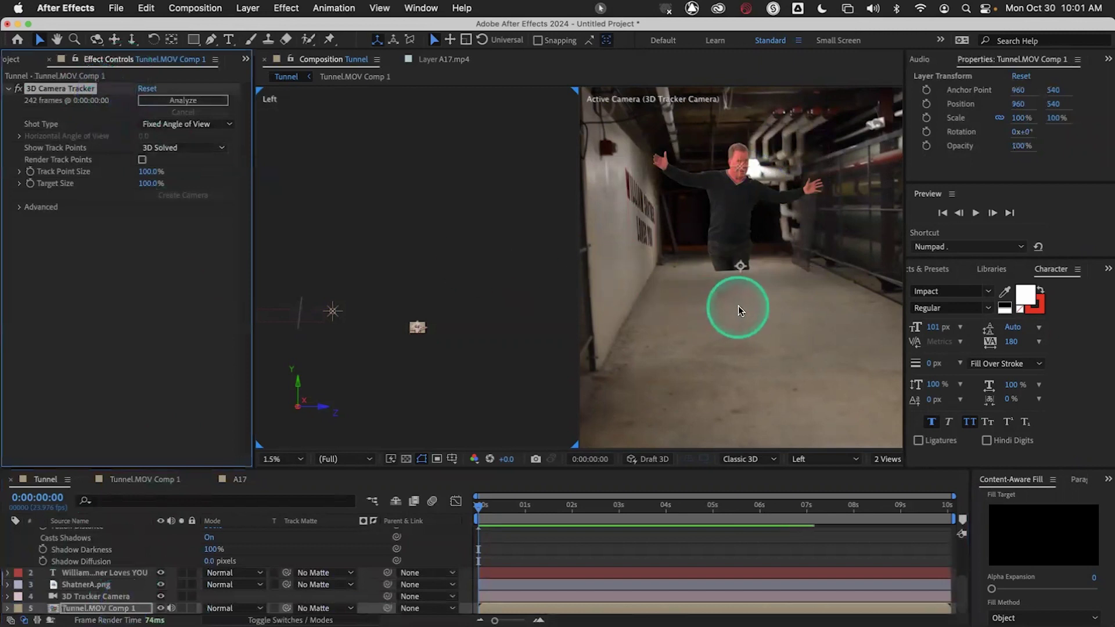
{"action": "left_click", "coordinate": [40, 40]}
{"action": "left_click", "coordinate": [887, 459]}
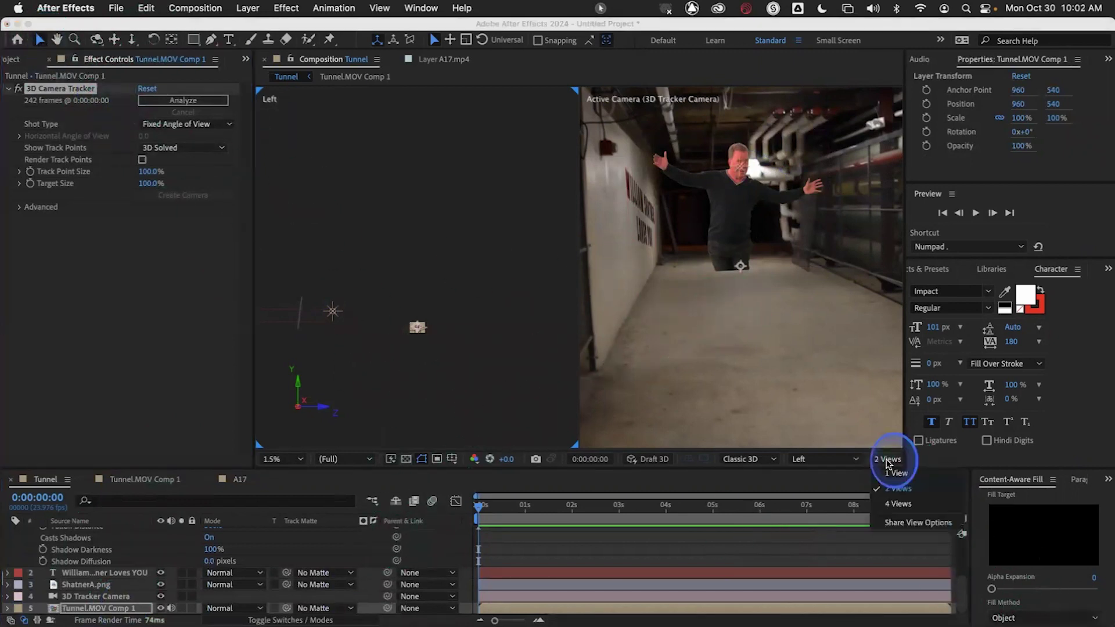
{"action": "left_click", "coordinate": [893, 475]}
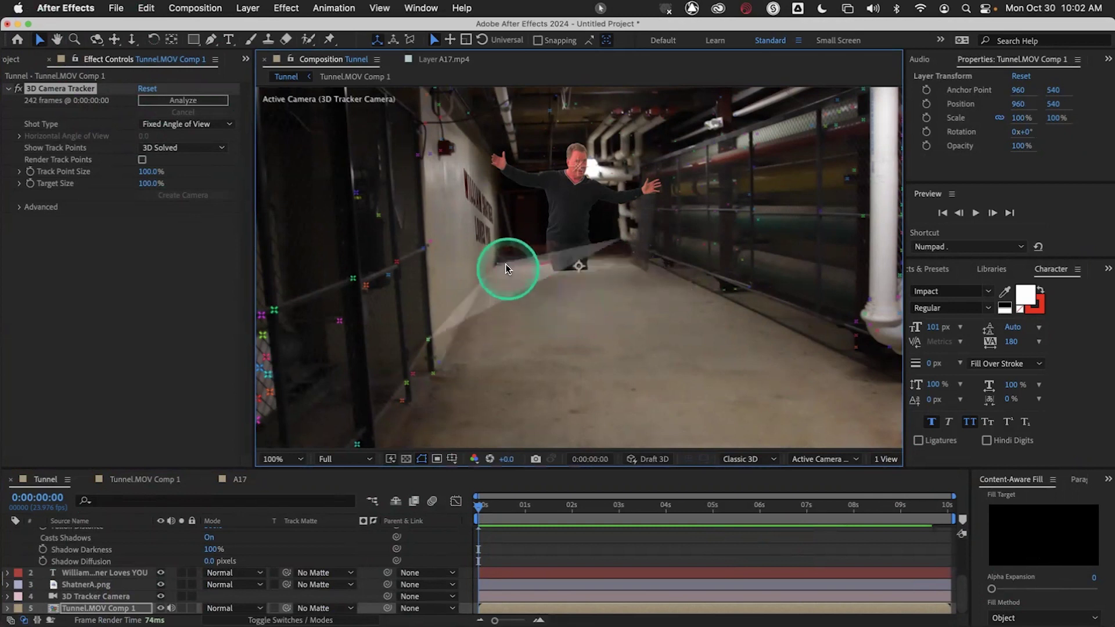
Create a shadow catcher from four track points spanning the tunnel floor in front of the man.
{"action": "left_click", "coordinate": [497, 263]}
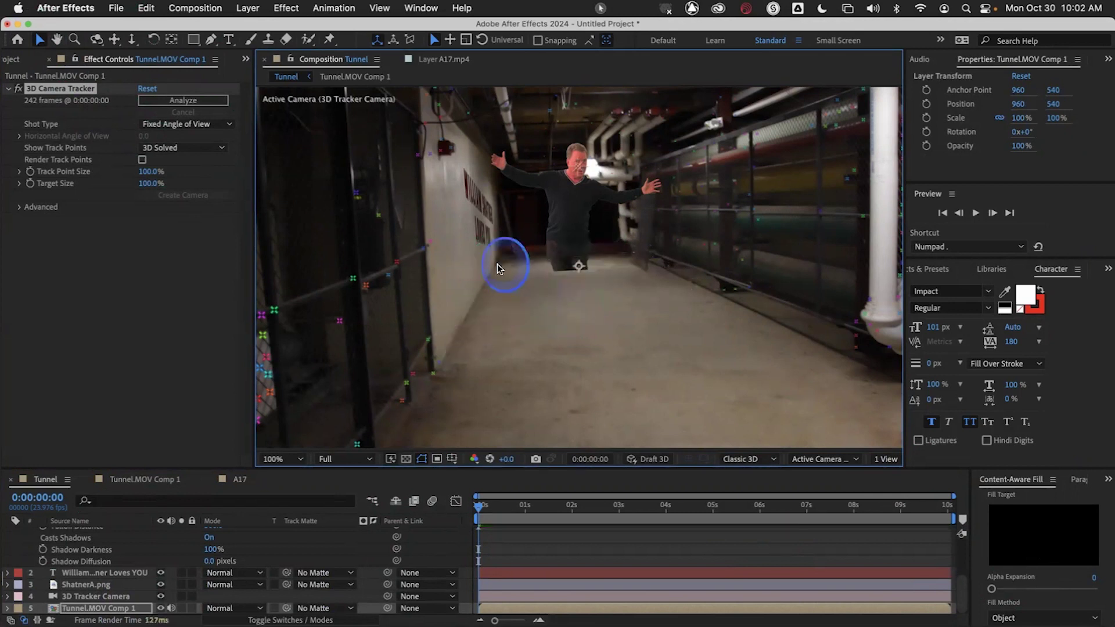
{"action": "left_click", "coordinate": [434, 376]}
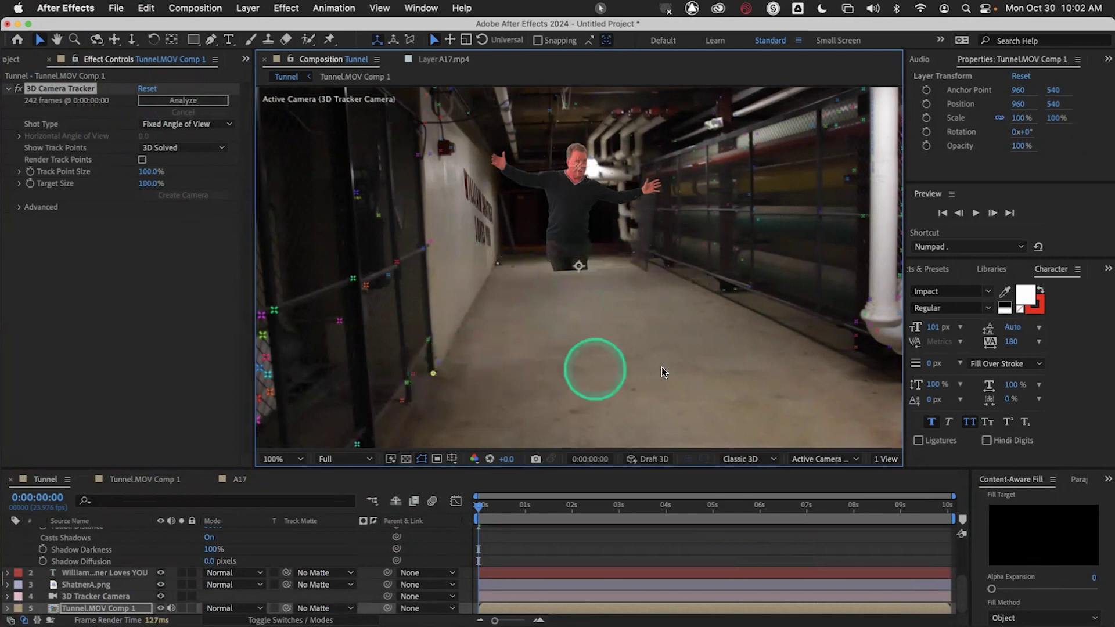
{"action": "left_click", "coordinate": [855, 347], "text": "shift"}
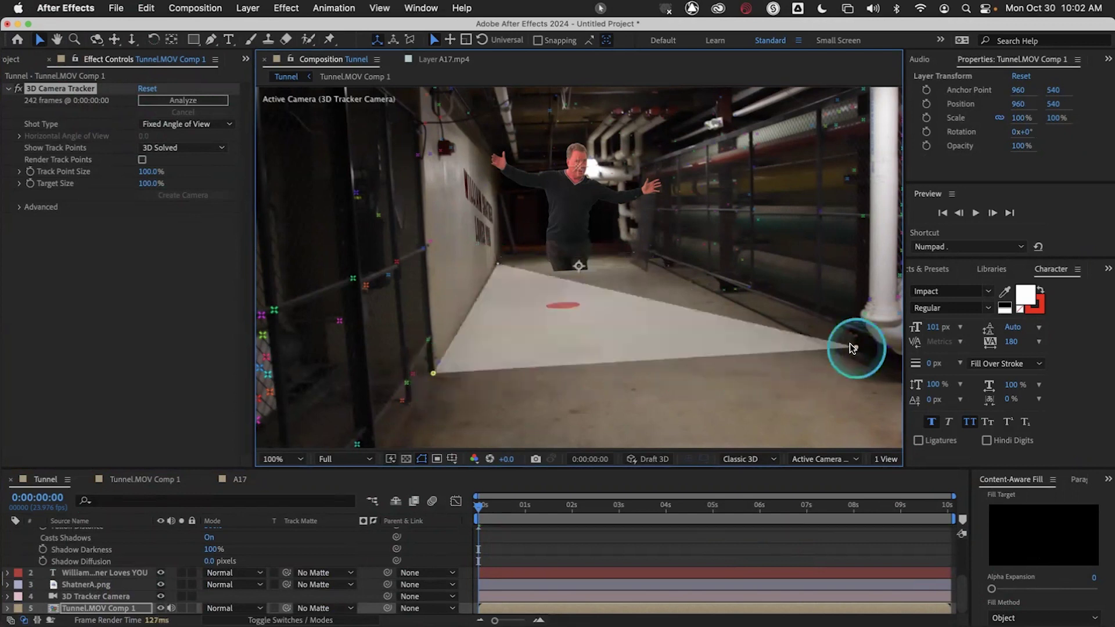
{"action": "left_click", "coordinate": [645, 266], "text": "shift"}
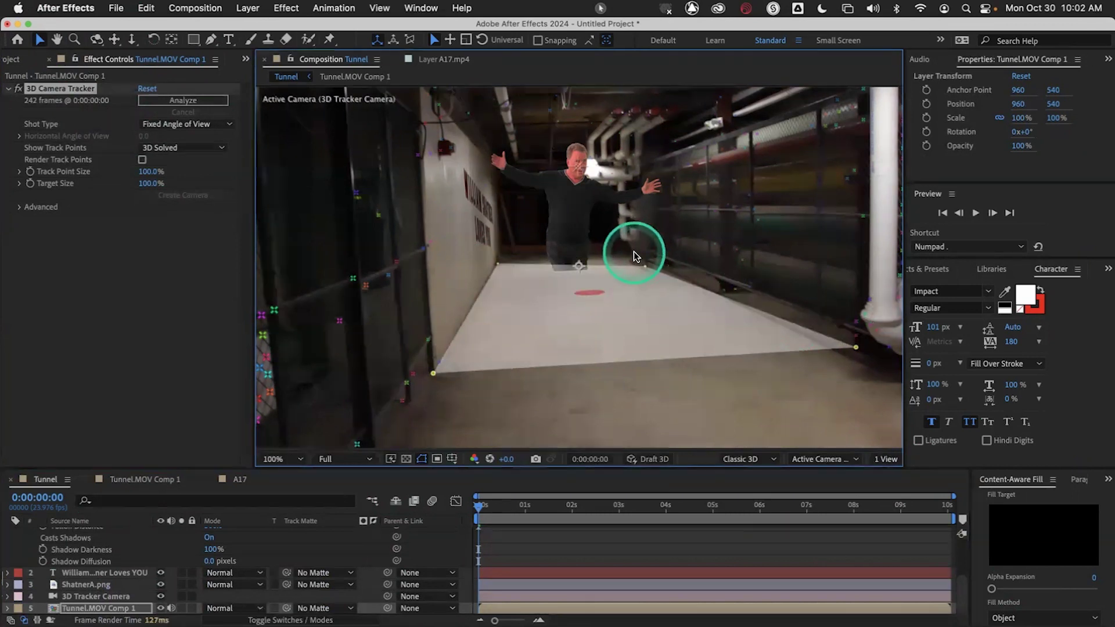
{"action": "left_click", "coordinate": [633, 252], "text": "shift"}
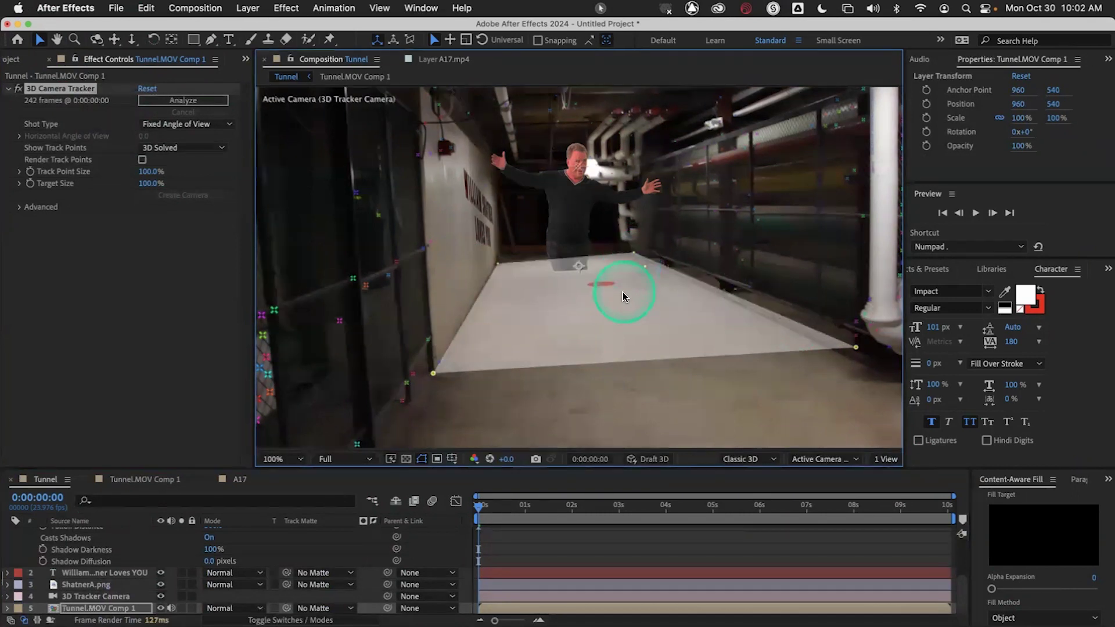
{"action": "left_click", "coordinate": [633, 252], "text": "shift"}
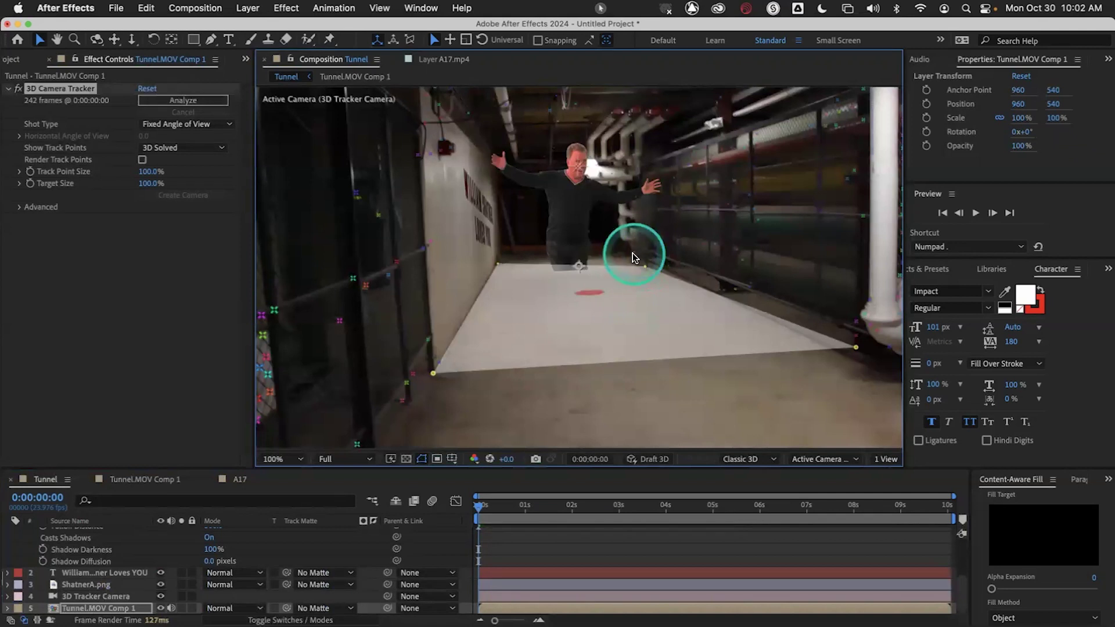
{"action": "right_click", "coordinate": [595, 294]}
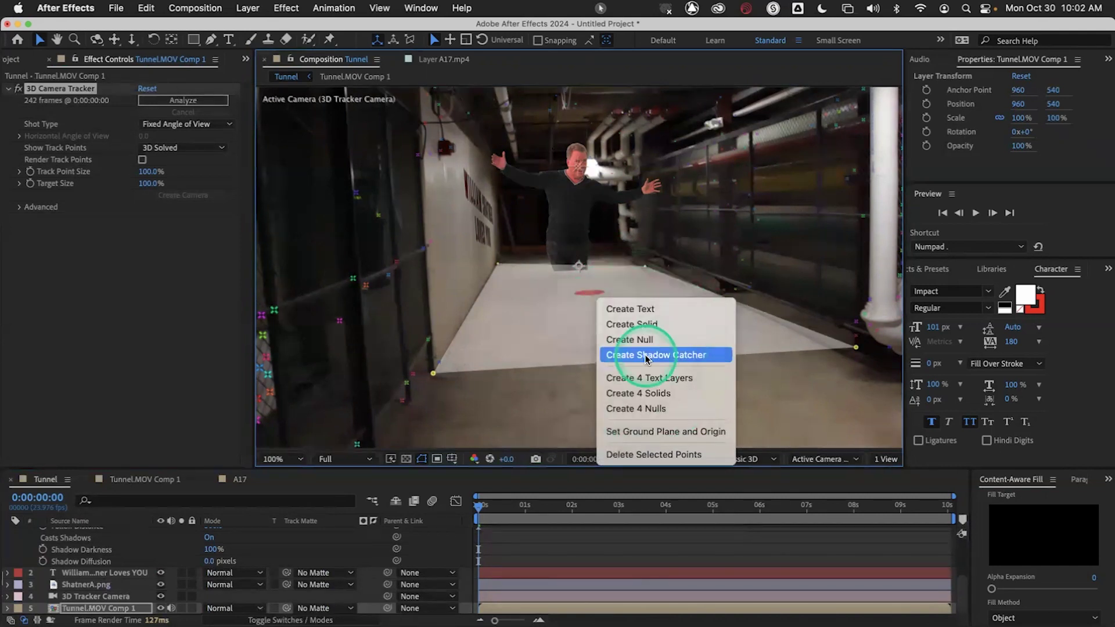
{"action": "left_click", "coordinate": [646, 355]}
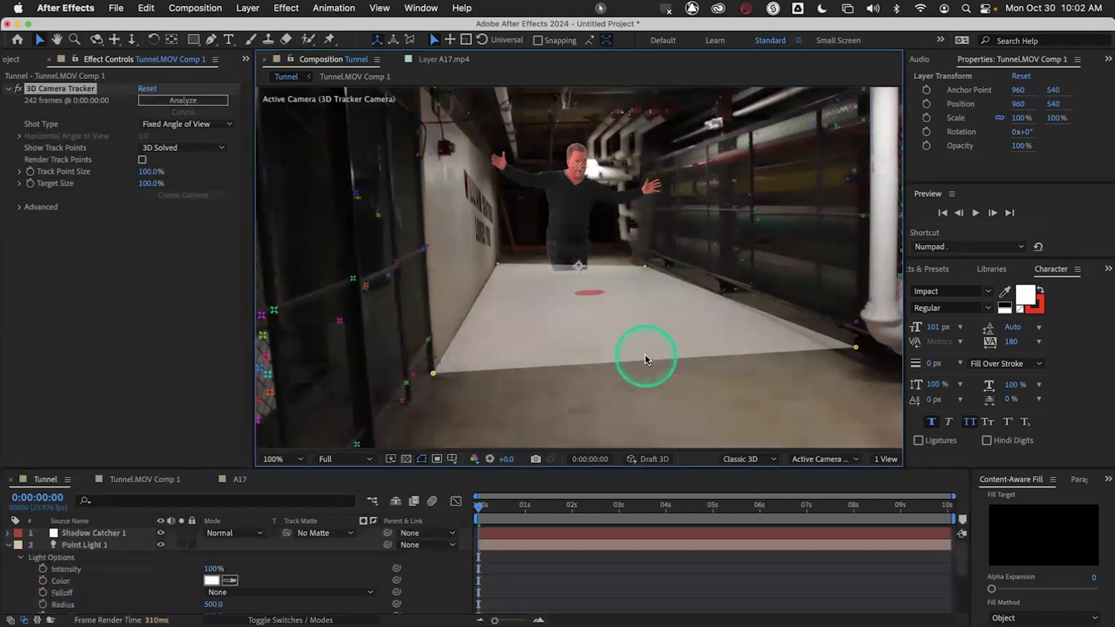
Reveal the Scale of the Shadow Catcher 1 layer and enlarge it uniformly to 510%.
{"action": "left_click", "coordinate": [485, 509]}
{"action": "left_click_drag", "start_coordinate": [485, 510], "coordinate": [438, 509]}
{"action": "left_click", "coordinate": [112, 532]}
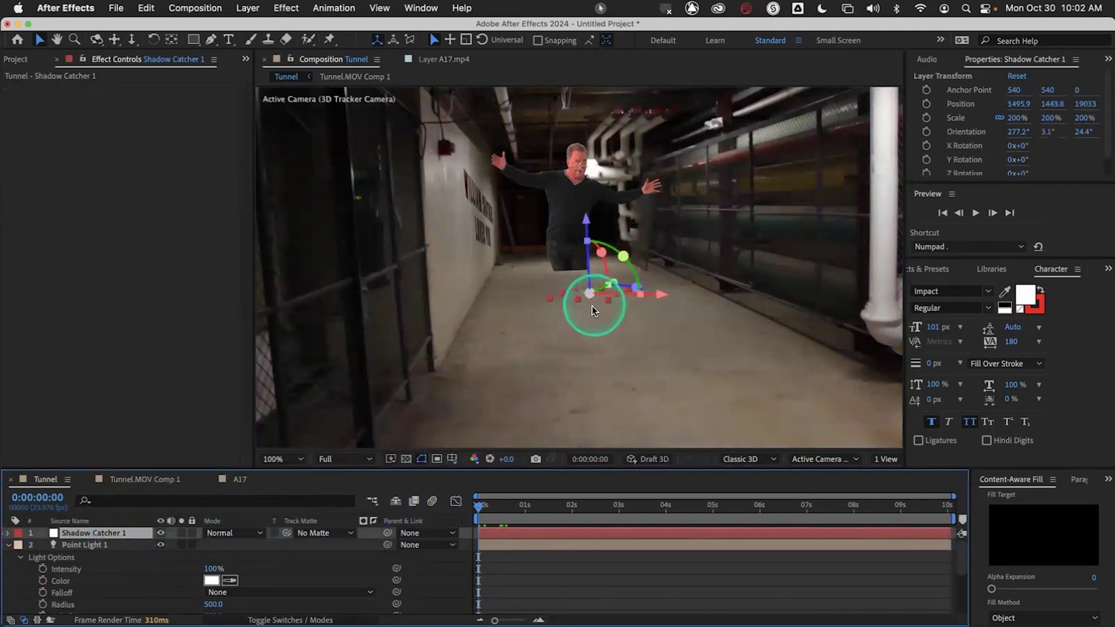
{"action": "key", "text": "s"}
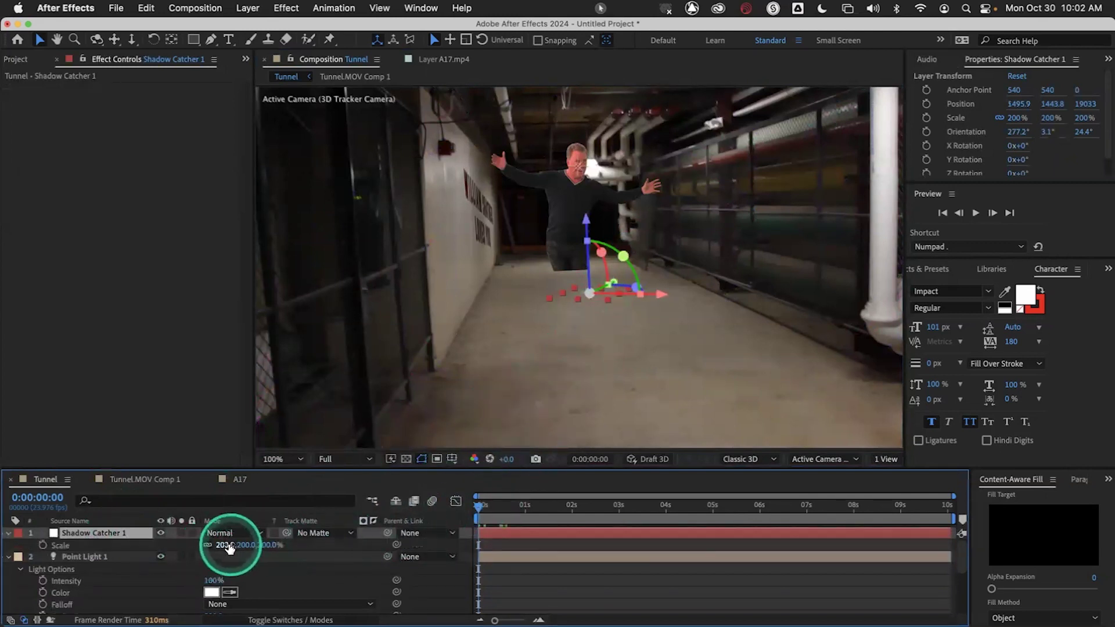
{"action": "left_click_drag", "start_coordinate": [227, 548], "coordinate": [279, 546]}
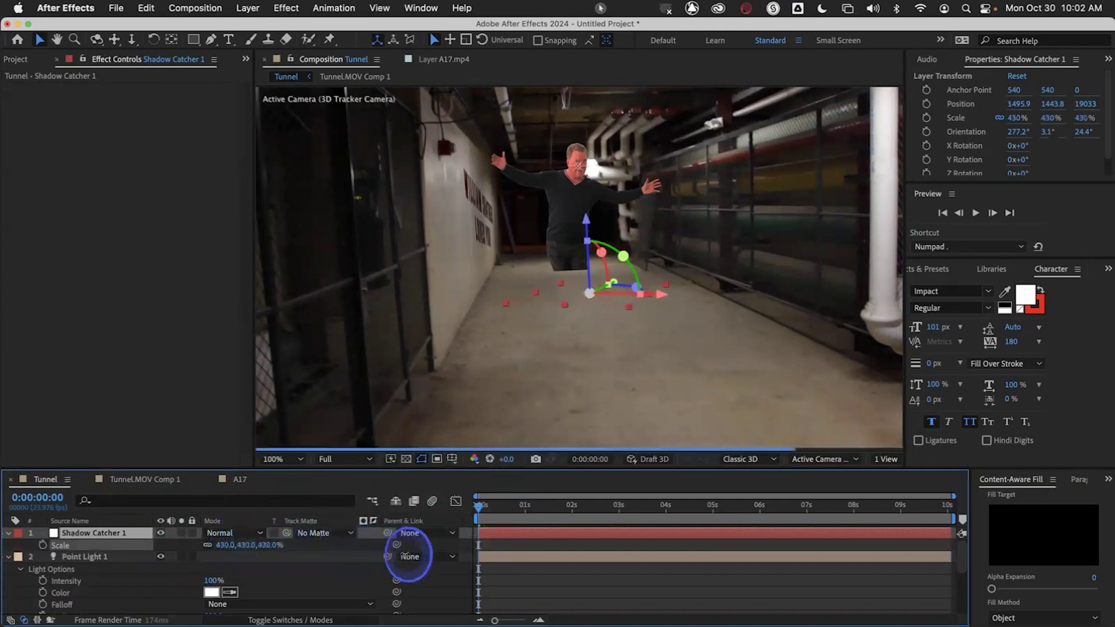
{"action": "left_click_drag", "start_coordinate": [444, 559], "coordinate": [475, 563]}
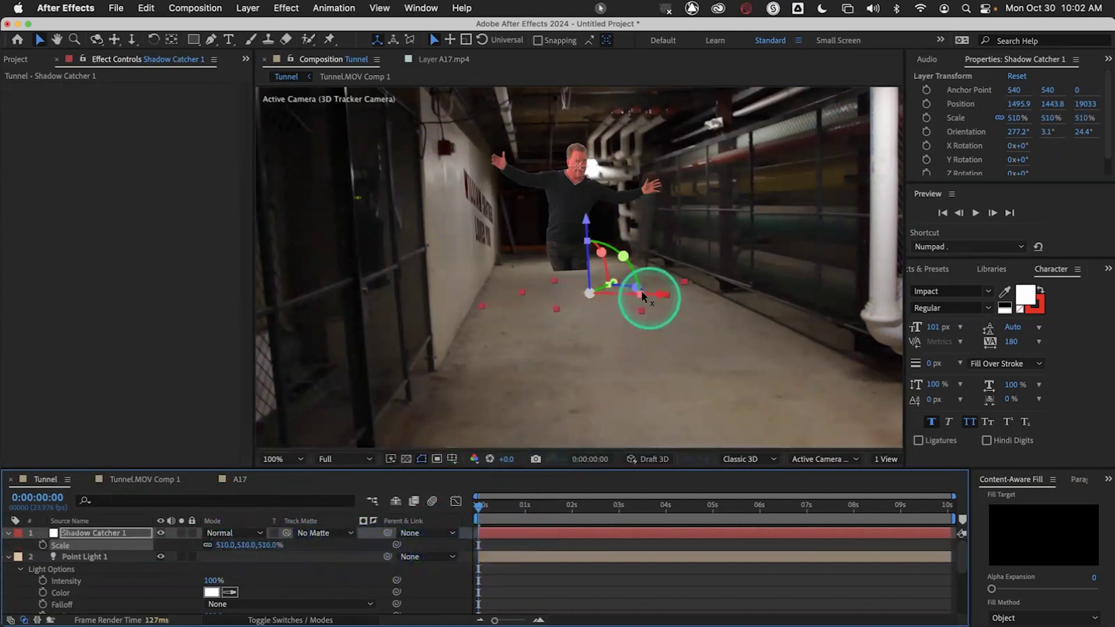
Rotate the shadow catcher to a Z orientation of 358° and stretch it over the floor to about 705% by 1380% scale.
{"action": "left_click_drag", "start_coordinate": [613, 283], "coordinate": [624, 284]}
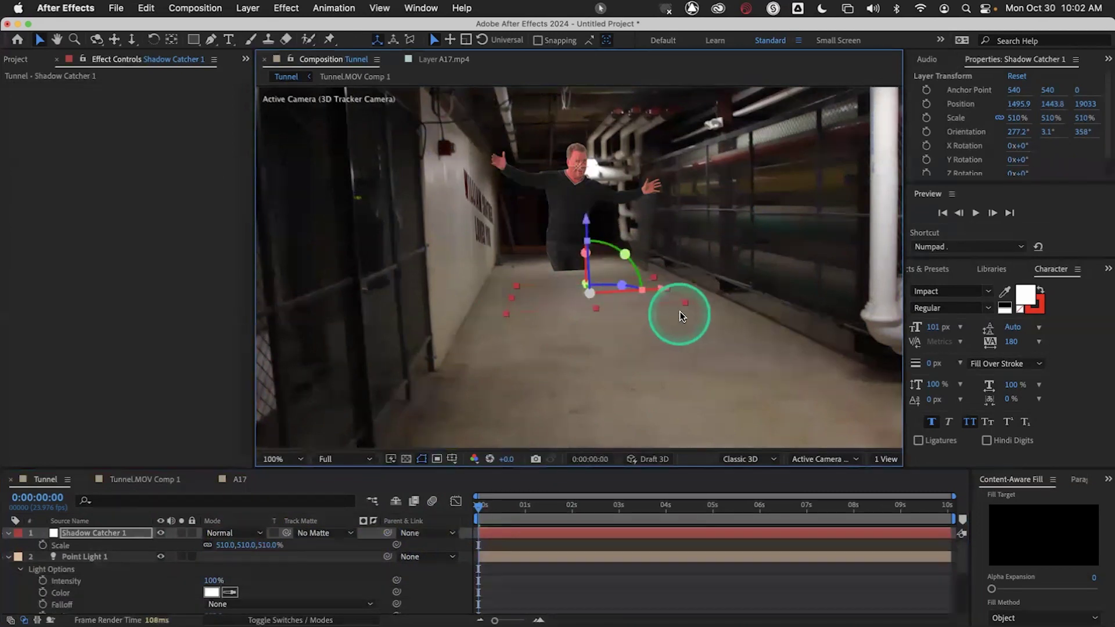
{"action": "left_click_drag", "start_coordinate": [685, 303], "coordinate": [770, 332]}
{"action": "left_click_drag", "start_coordinate": [610, 343], "coordinate": [609, 347]}
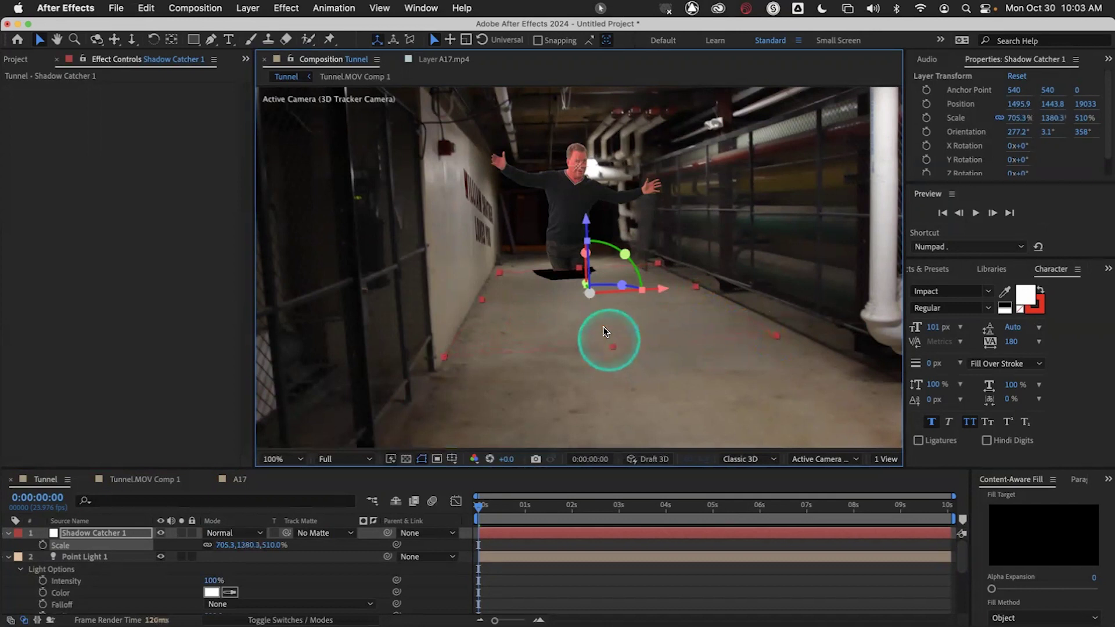
{"action": "mouse_move", "coordinate": [578, 282]}
{"action": "left_mouse_down"}
{"action": "mouse_move", "coordinate": [562, 255]}
{"action": "mouse_move", "coordinate": [577, 262]}
{"action": "left_mouse_up"}
Return to two views and move the point light up and closer to the man, to about Y -5372 and Z 18341.
{"action": "left_click_drag", "start_coordinate": [525, 346], "coordinate": [581, 168]}
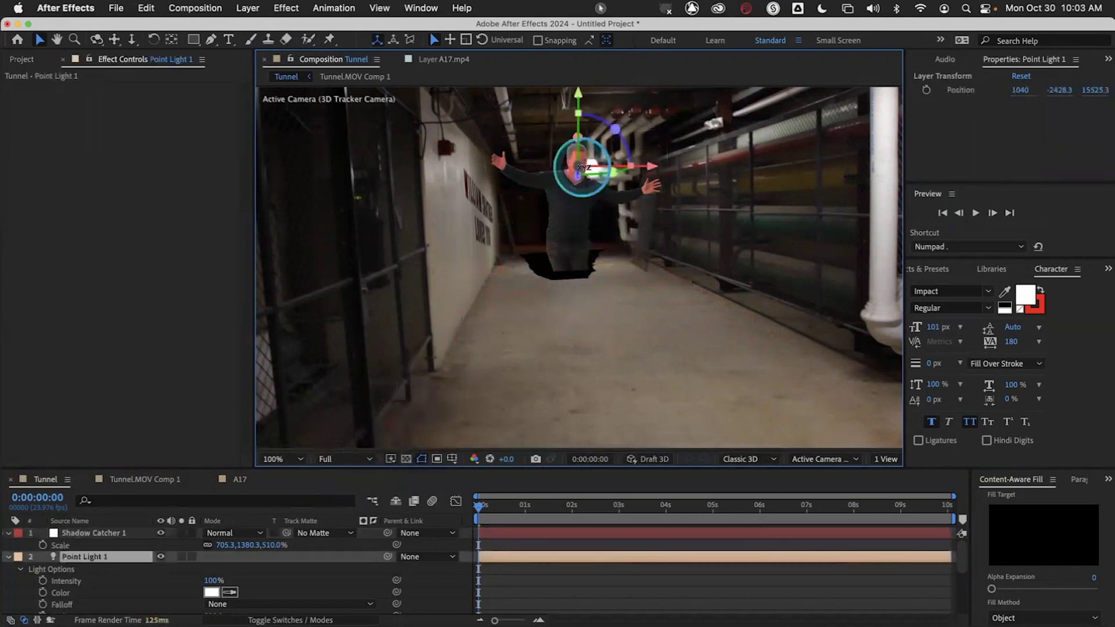
{"action": "left_click", "coordinate": [885, 459]}
{"action": "left_click", "coordinate": [898, 488]}
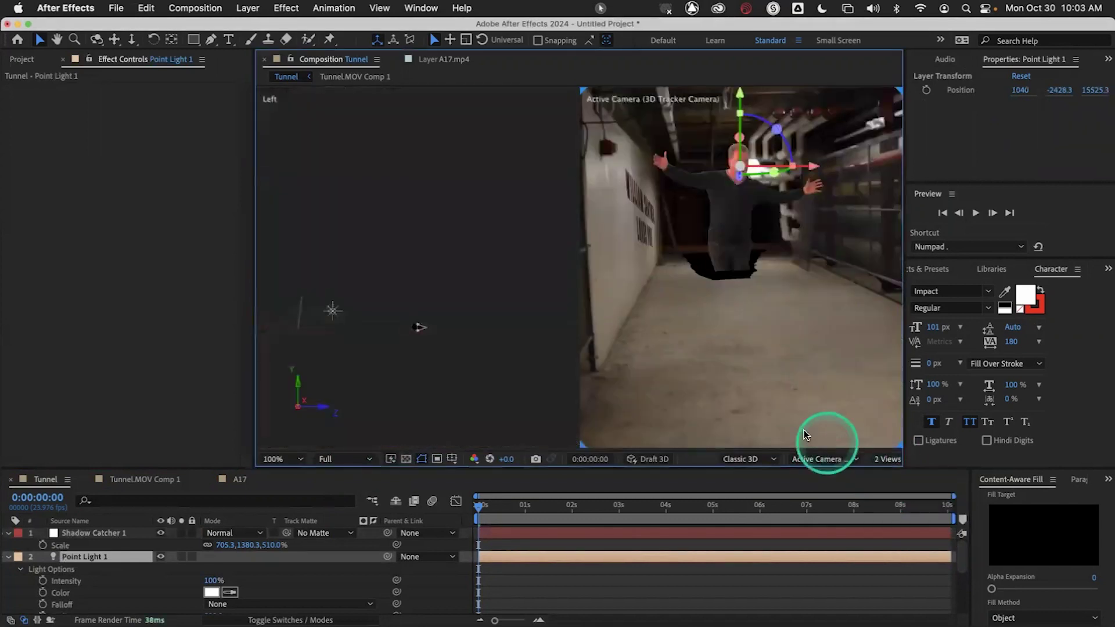
{"action": "left_click_drag", "start_coordinate": [336, 305], "coordinate": [311, 297]}
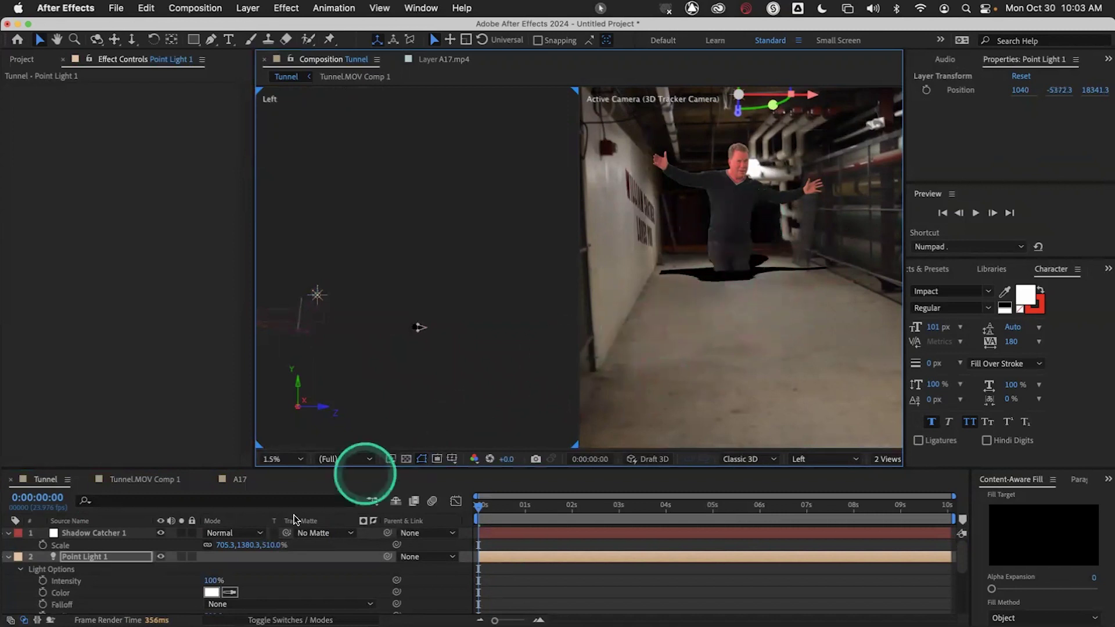
Set the Shadow Darkness of Point Light 1 to 45%.
{"action": "left_click", "coordinate": [110, 555]}
{"action": "scroll", "coordinate": [175, 555], "scroll_direction": "down", "scroll_amount": 5}
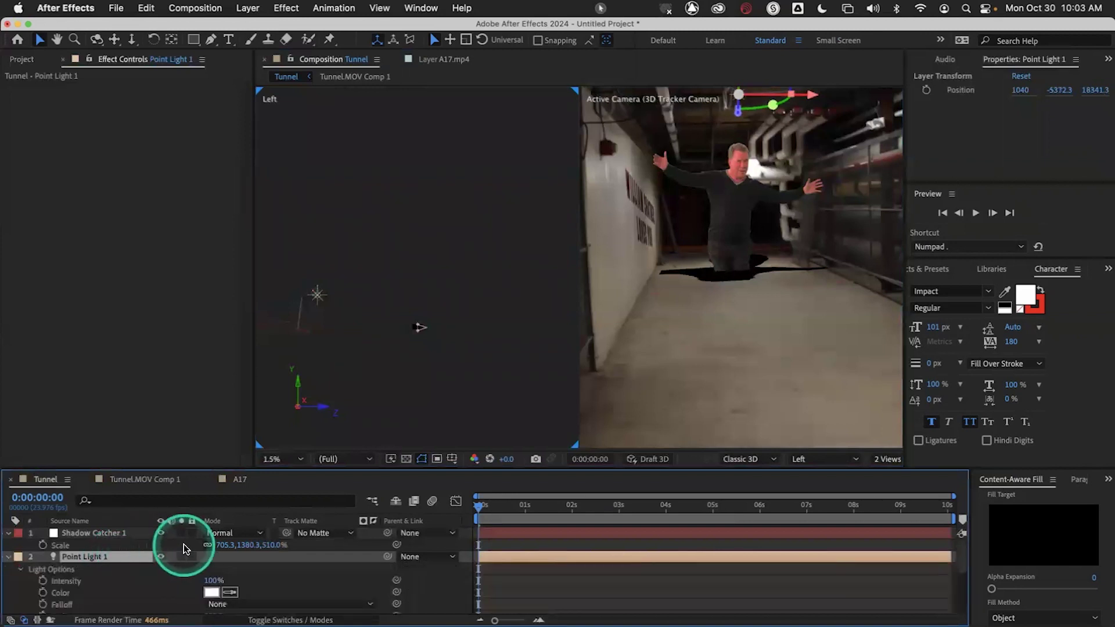
{"action": "left_click", "coordinate": [211, 548]}
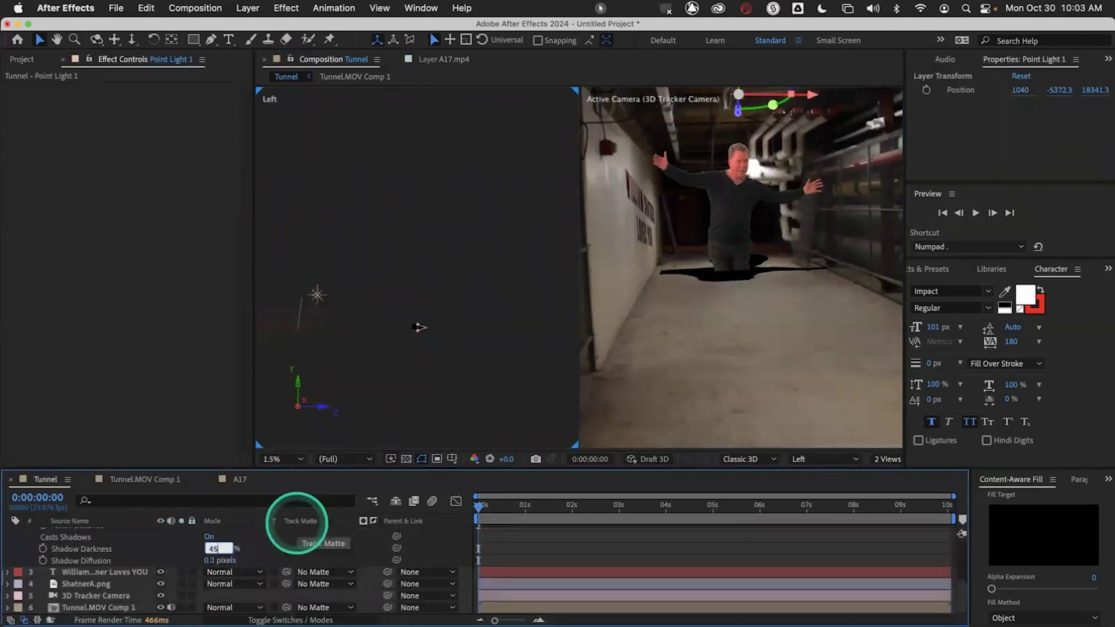
{"action": "key", "text": "Return"}
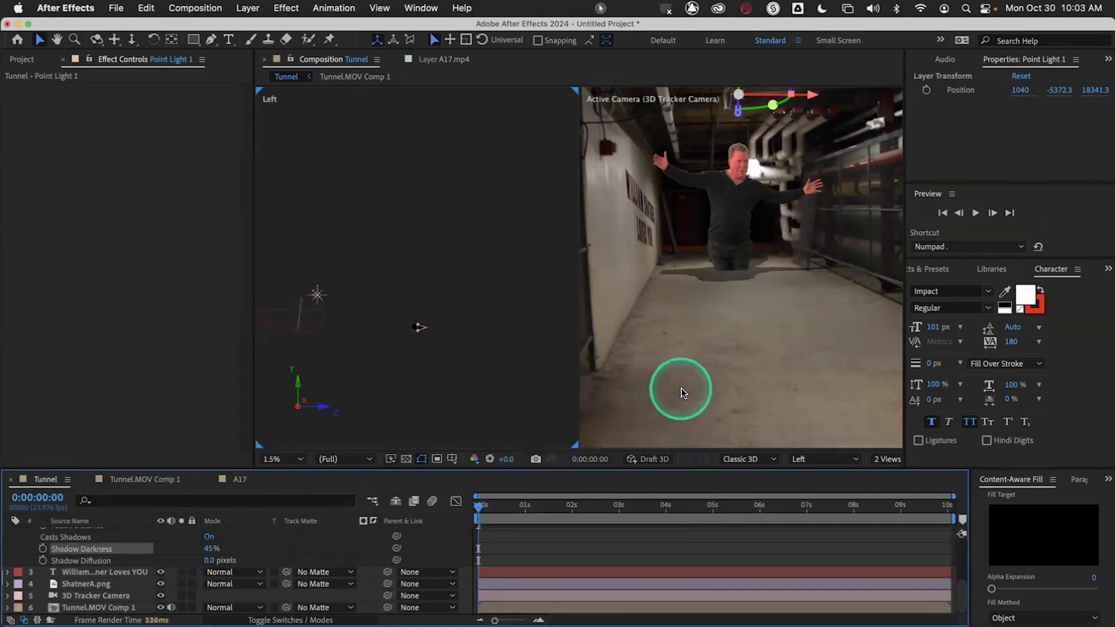
Switch the composition to a single-view layout, preview it from the start, and park the time at 0:00:00:10.
{"action": "left_click", "coordinate": [889, 459]}
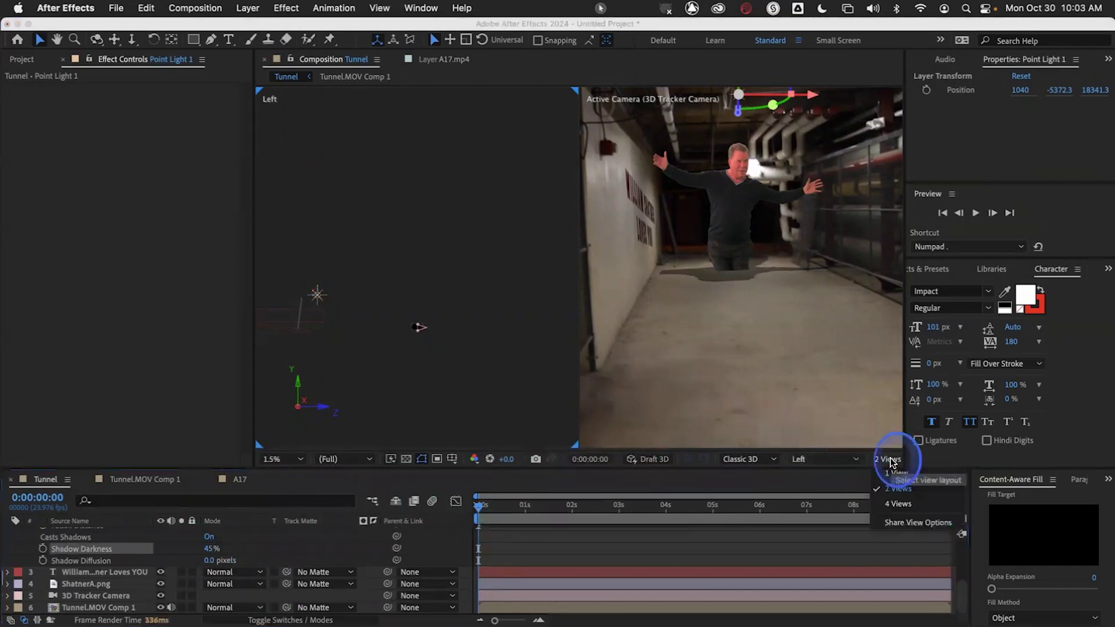
{"action": "left_click", "coordinate": [893, 472]}
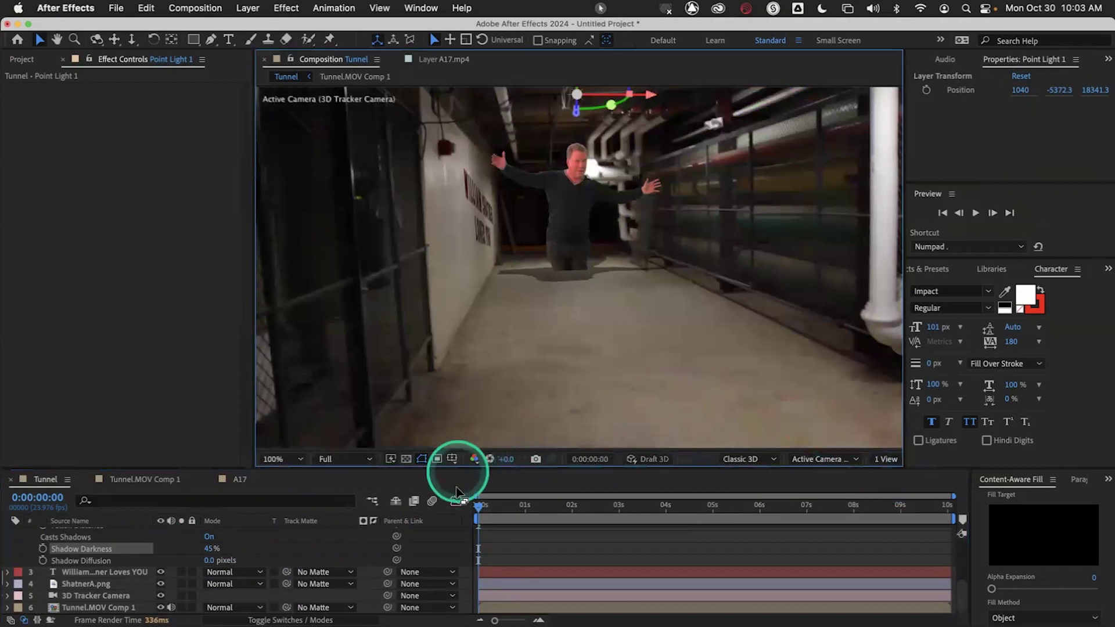
{"action": "left_click_drag", "start_coordinate": [500, 505], "coordinate": [475, 506]}
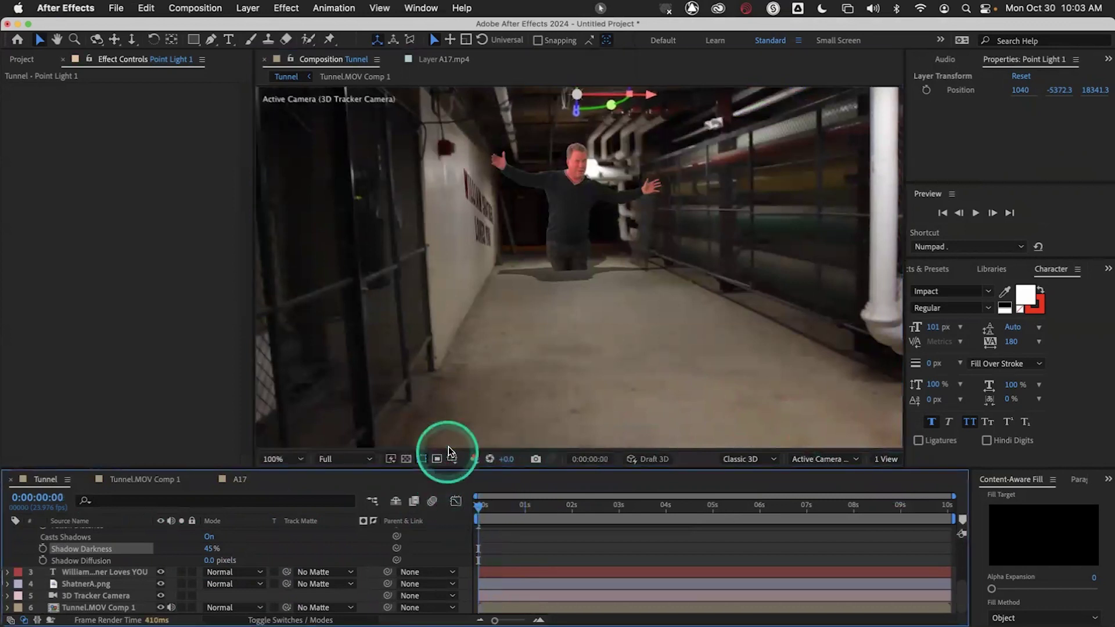
{"action": "key", "text": "space"}
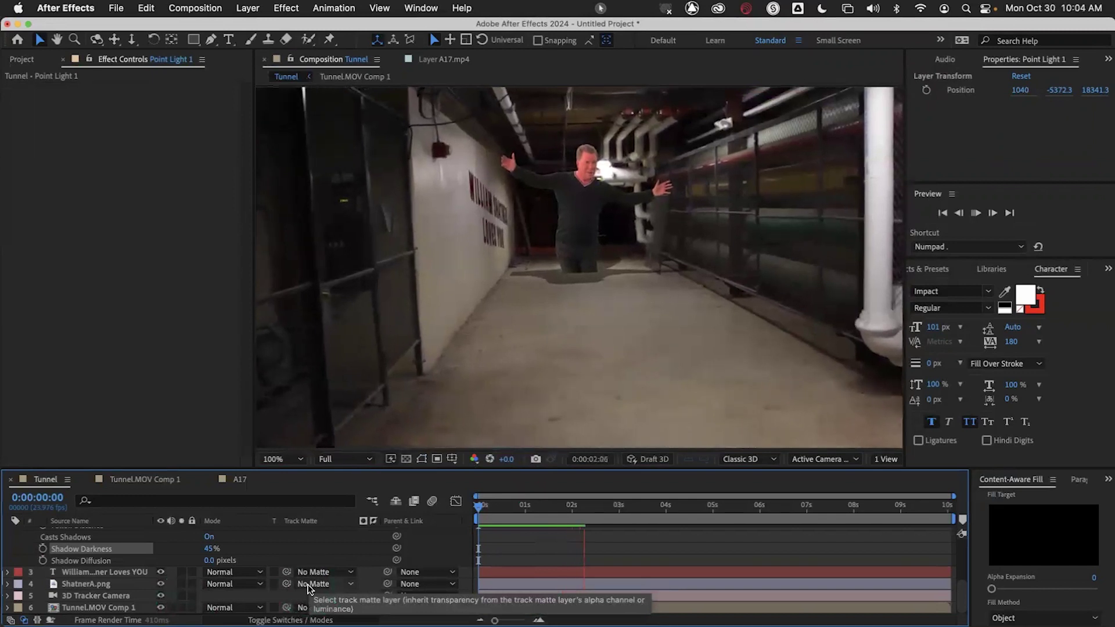
{"action": "left_click", "coordinate": [482, 306]}
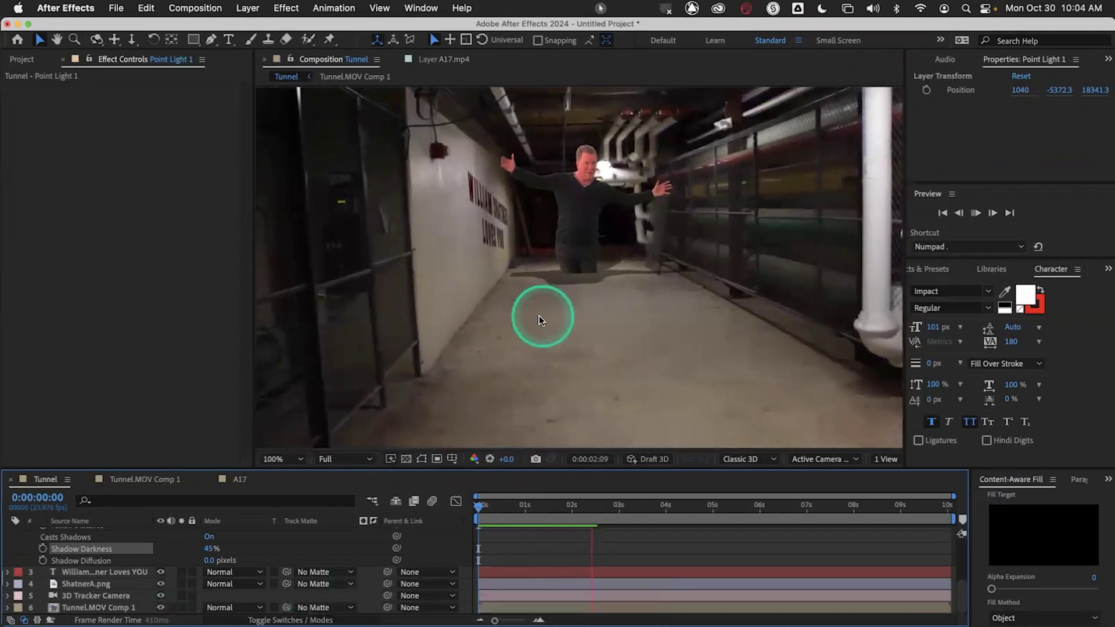
{"action": "left_click", "coordinate": [519, 515]}
{"action": "left_click_drag", "start_coordinate": [519, 515], "coordinate": [497, 510]}
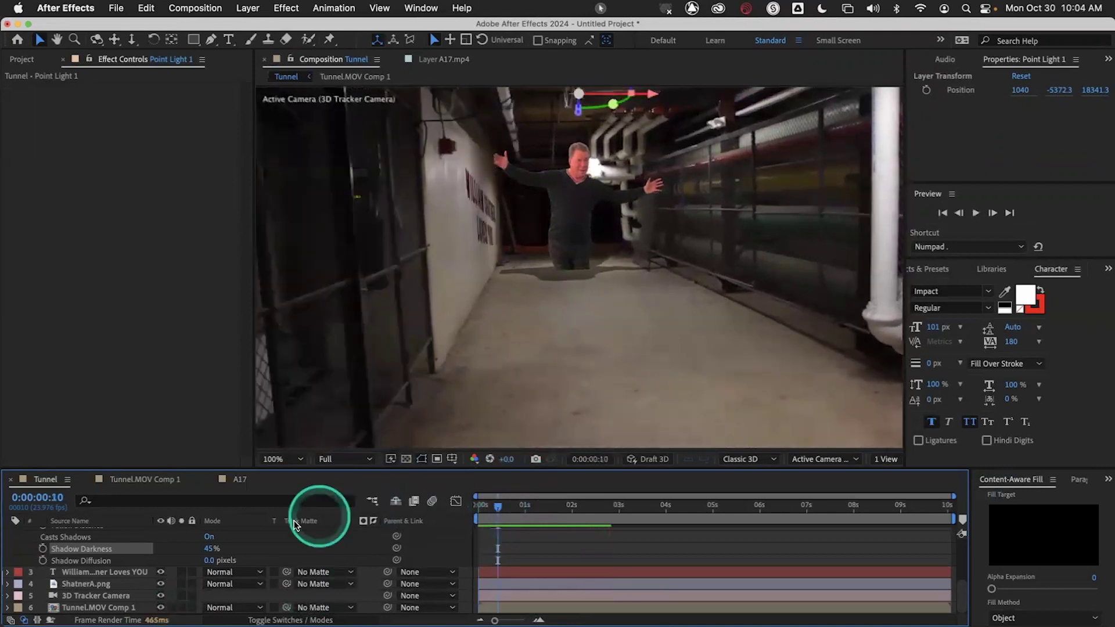
Stretch the Shadow Catcher 1 layer horizontally toward the left wall, to an X scale of about 796.7%.
{"action": "scroll", "coordinate": [124, 577], "scroll_direction": "up", "scroll_amount": 5}
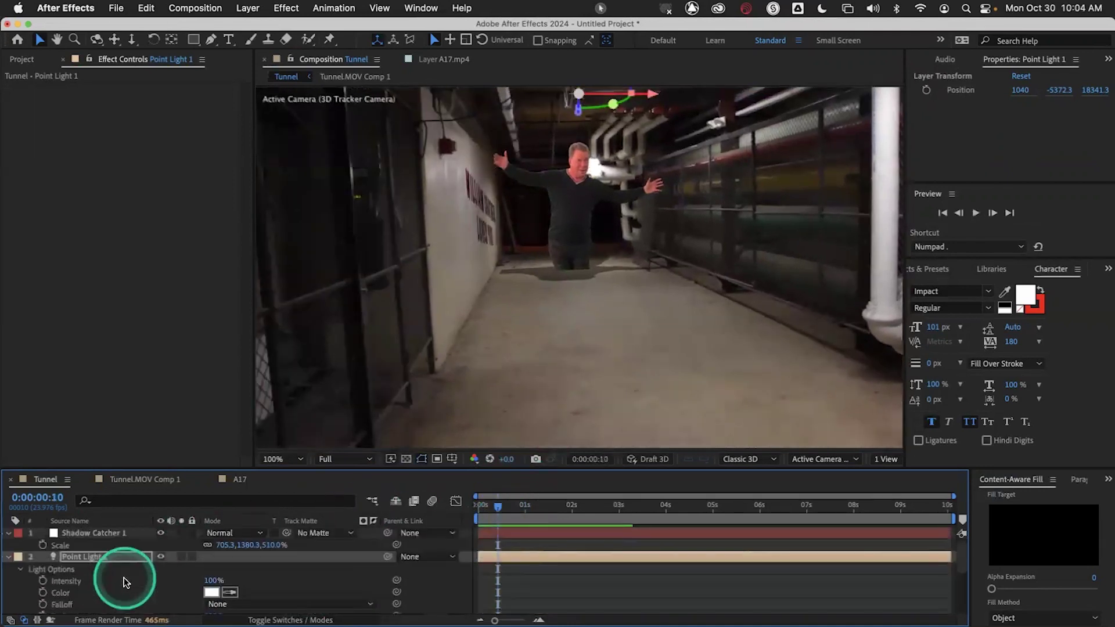
{"action": "left_click", "coordinate": [128, 534]}
{"action": "left_click_drag", "start_coordinate": [503, 270], "coordinate": [493, 268]}
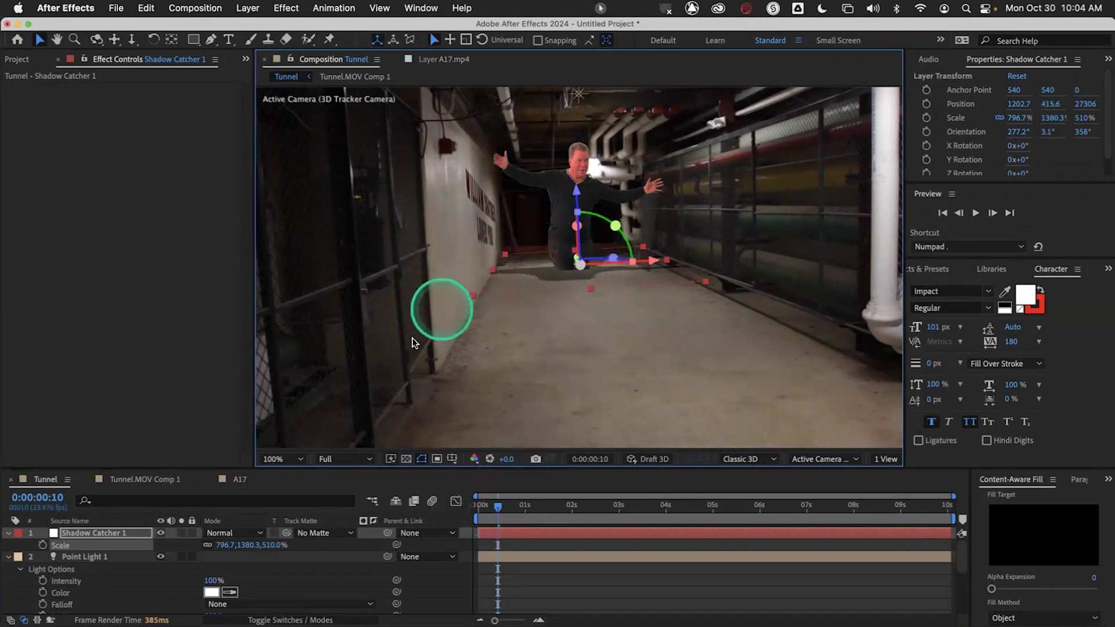
Lower the ShatnerA.png layer to a Y position of about -1459 and shrink its scale to about 763, 821.5, 476.6%.
{"action": "scroll", "coordinate": [148, 555], "scroll_direction": "down", "scroll_amount": 5}
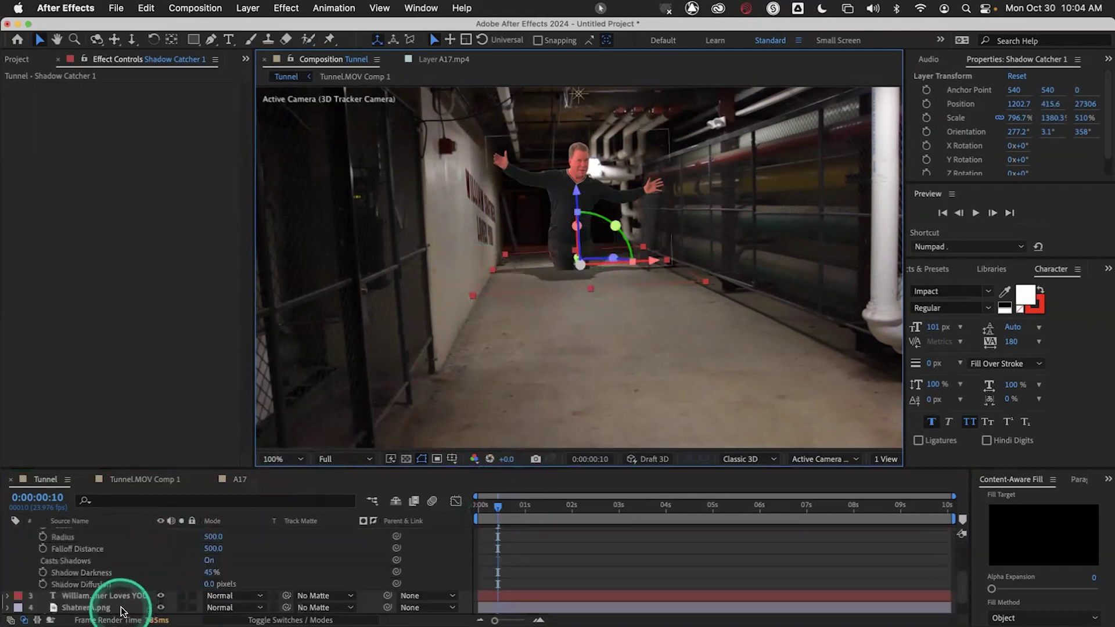
{"action": "left_click", "coordinate": [102, 607]}
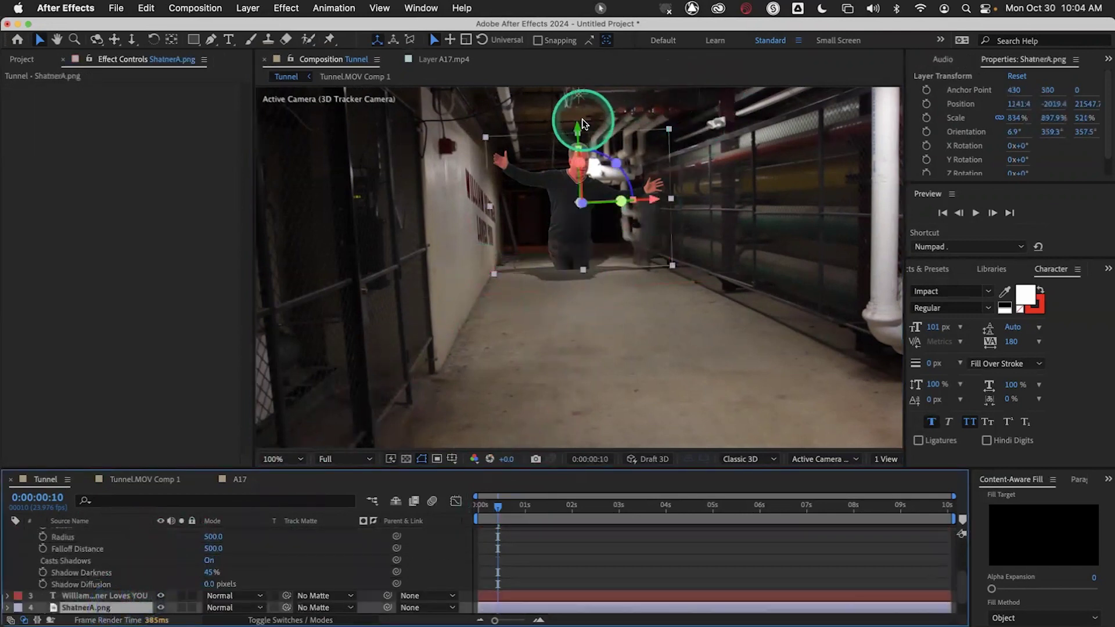
{"action": "left_click_drag", "start_coordinate": [578, 126], "coordinate": [578, 142]}
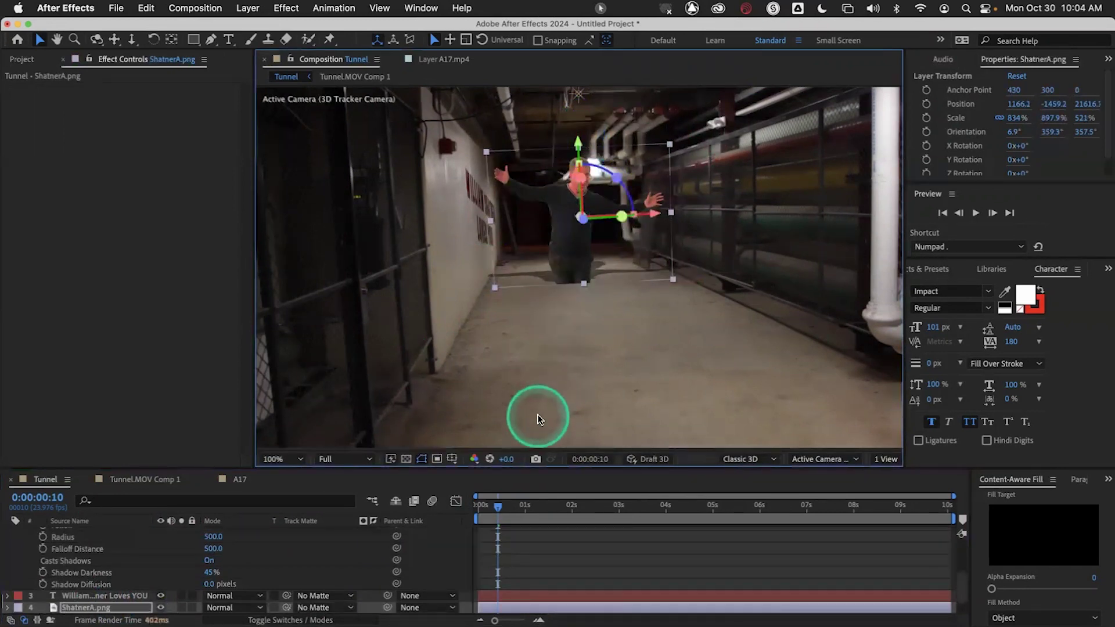
{"action": "key", "text": "s"}
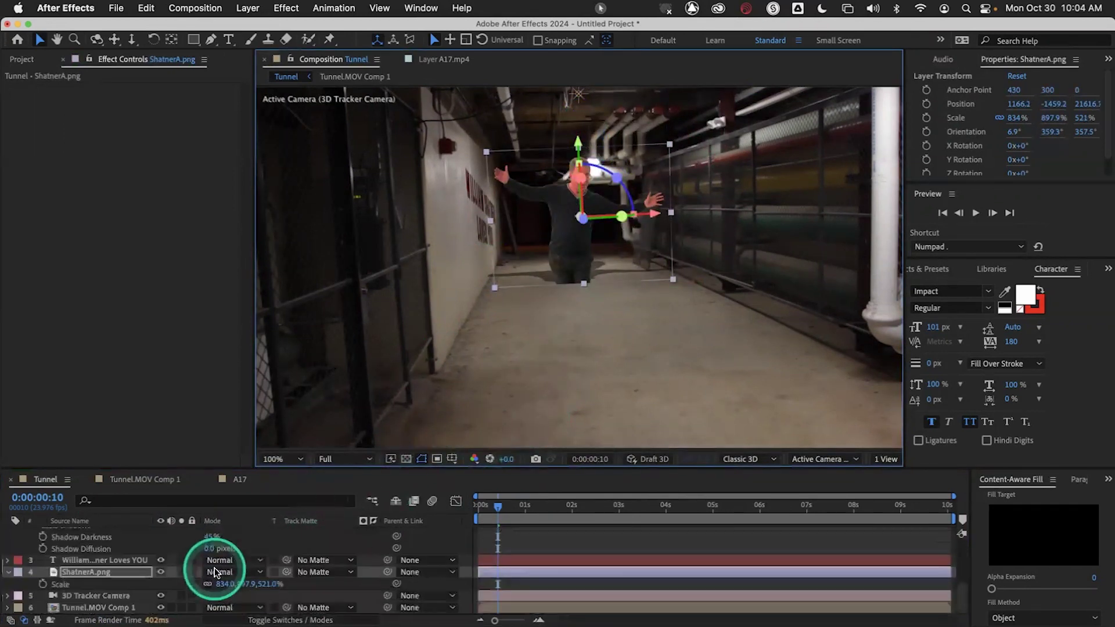
{"action": "left_click_drag", "start_coordinate": [239, 584], "coordinate": [181, 588]}
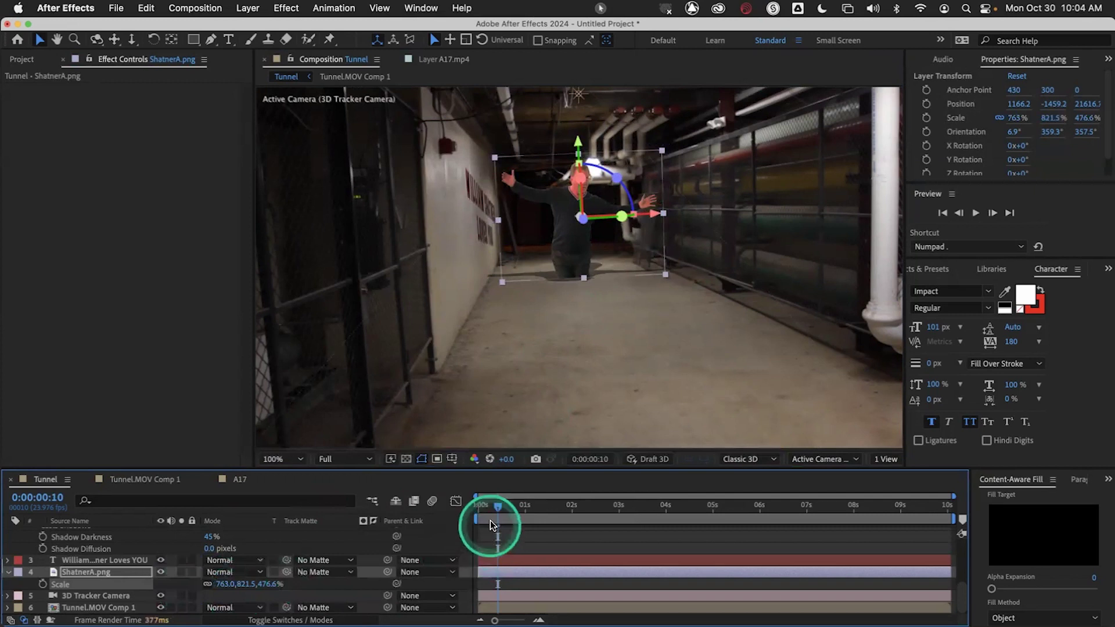
Preview the Tunnel composition from the first frame and return the time to 0:00:00:00.
{"action": "left_click_drag", "start_coordinate": [497, 508], "coordinate": [454, 507]}
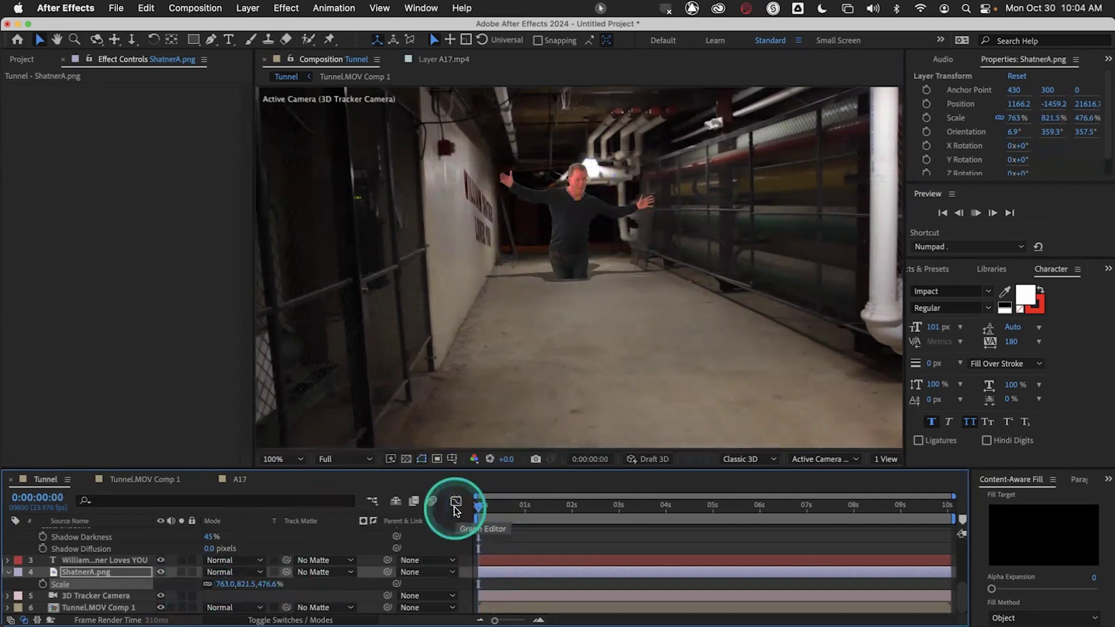
{"action": "key", "text": "space"}
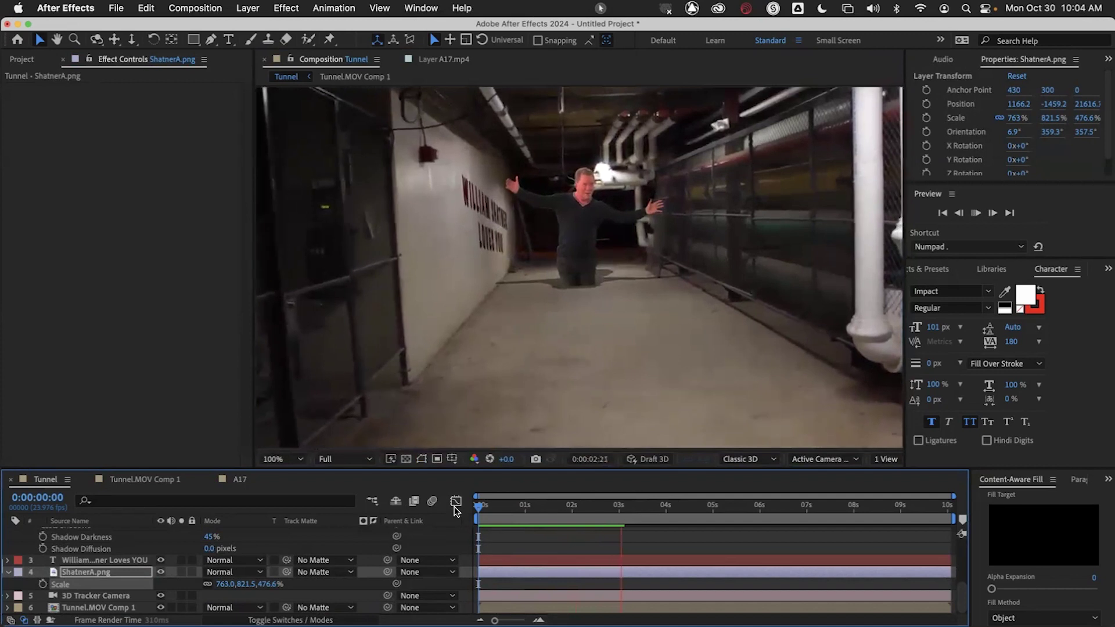
{"action": "left_click", "coordinate": [513, 507]}
{"action": "left_click", "coordinate": [511, 507]}
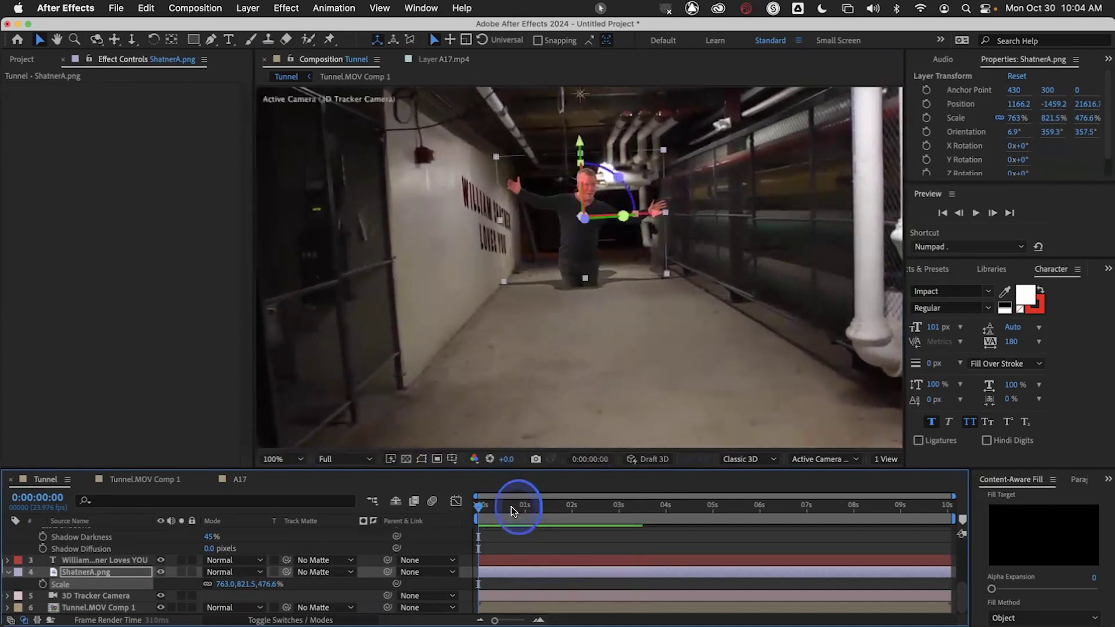
{"action": "left_click_drag", "start_coordinate": [510, 506], "coordinate": [437, 501]}
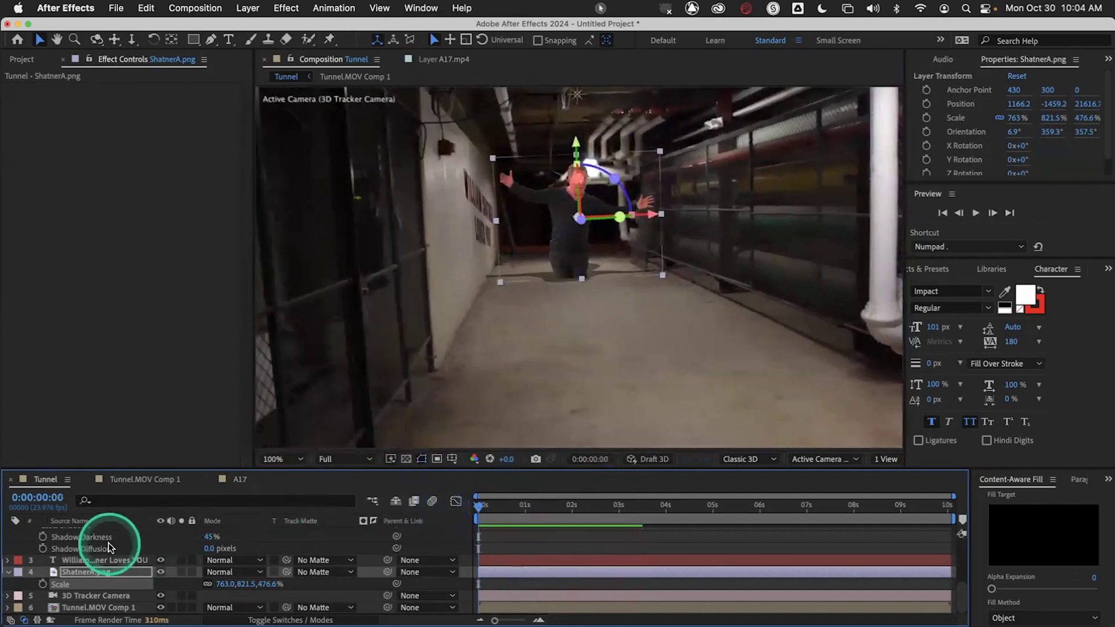
Delete the Shadow Catcher 1, Point Light 1, William Shatner Loves YOU text and ShatnerA.png layers from the Tunnel composition.
{"action": "scroll", "coordinate": [110, 546], "scroll_direction": "up", "scroll_amount": 5}
{"action": "scroll", "coordinate": [110, 546], "scroll_direction": "up", "scroll_amount": 2}
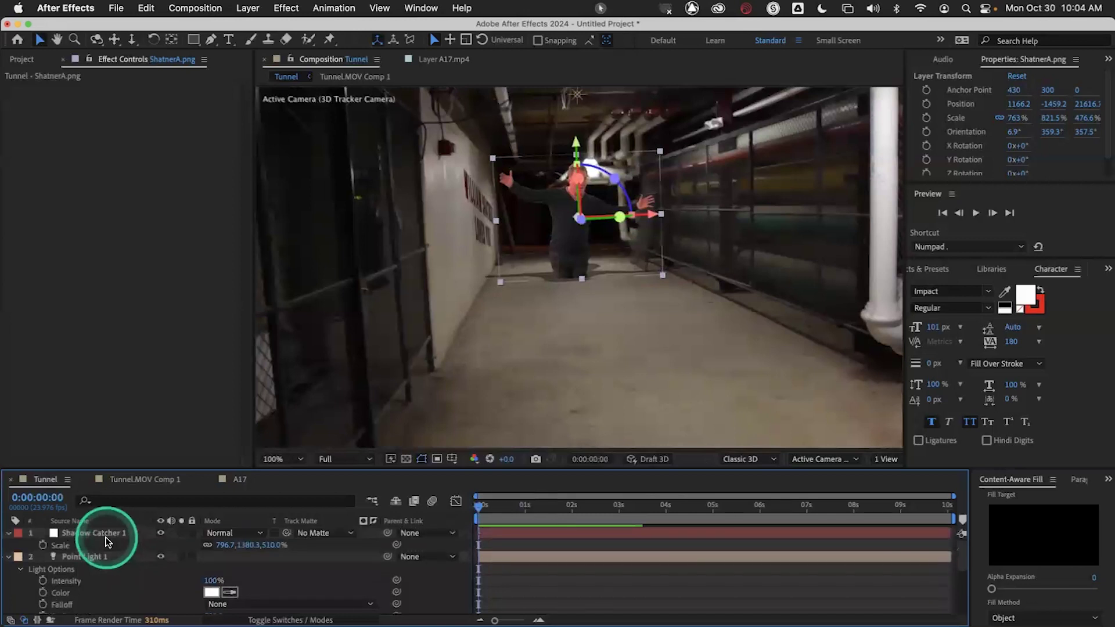
{"action": "left_click", "coordinate": [105, 533]}
{"action": "key", "text": "Delete"}
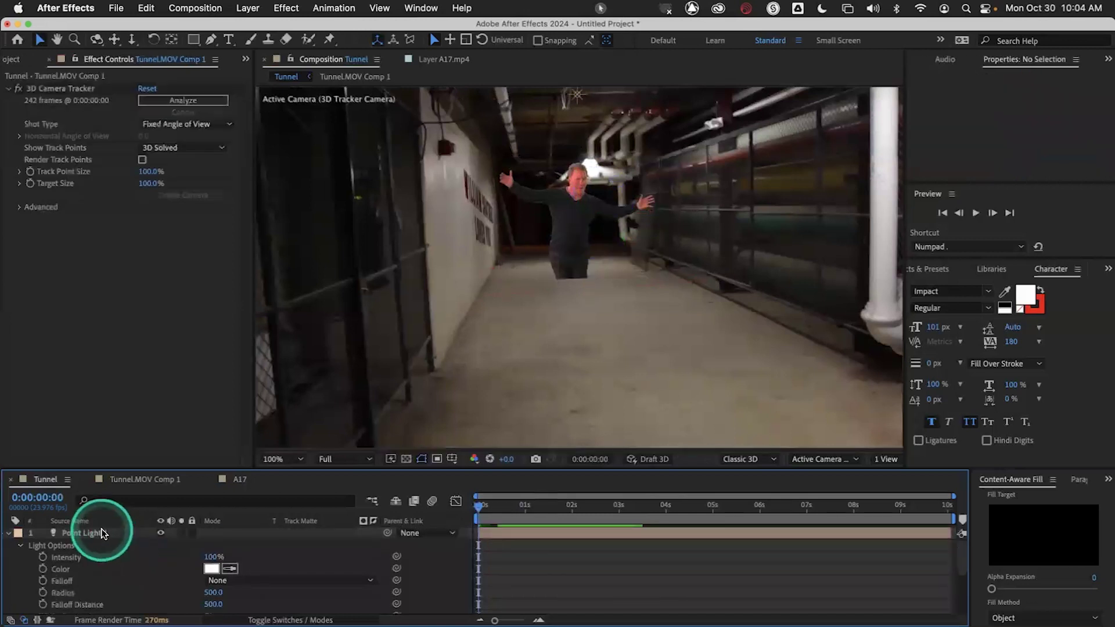
{"action": "left_click", "coordinate": [101, 531]}
{"action": "key", "text": "Delete"}
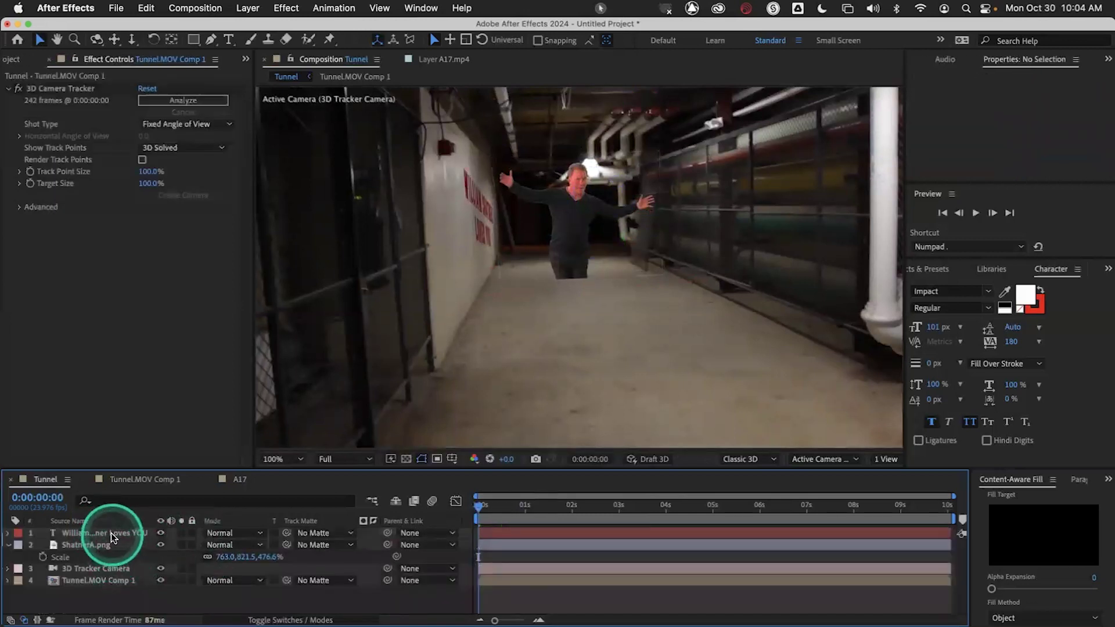
{"action": "left_click", "coordinate": [111, 532]}
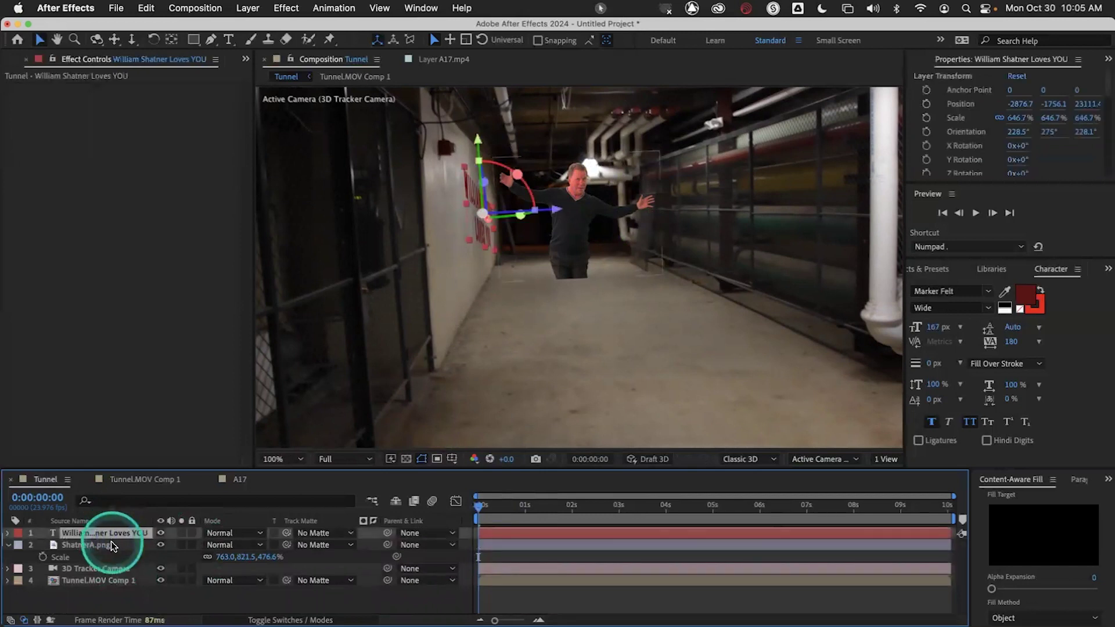
{"action": "key", "text": "Delete"}
{"action": "left_click", "coordinate": [104, 532]}
{"action": "key", "text": "Delete"}
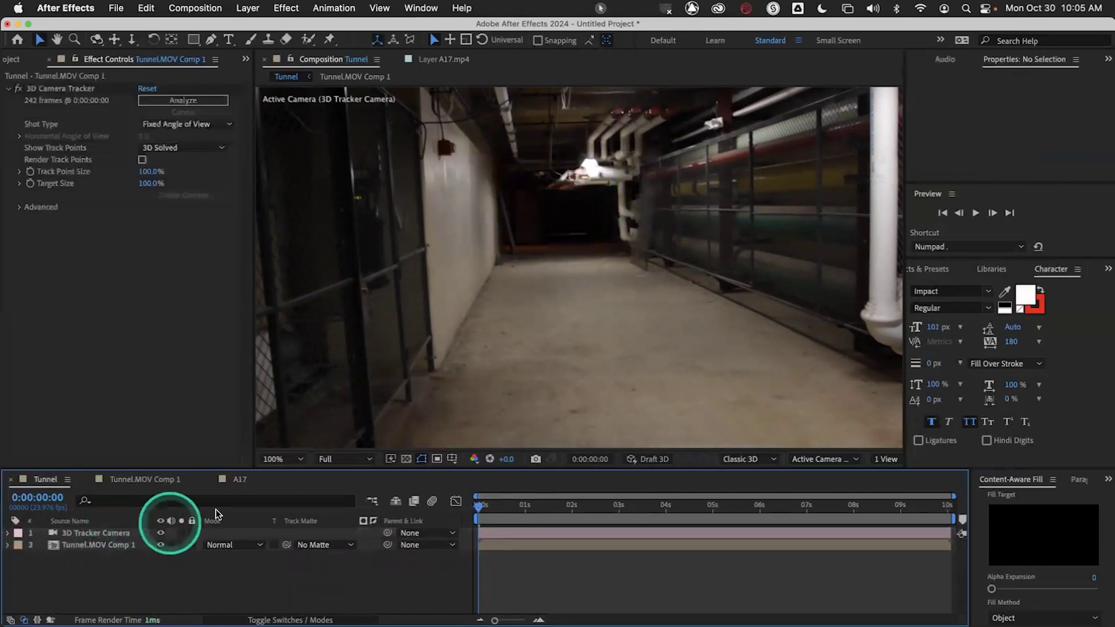
Show the 3D Camera Tracker points of Tunnel.MOV Comp 1 and select four points around the edges of the floor.
{"action": "left_click", "coordinate": [113, 545]}
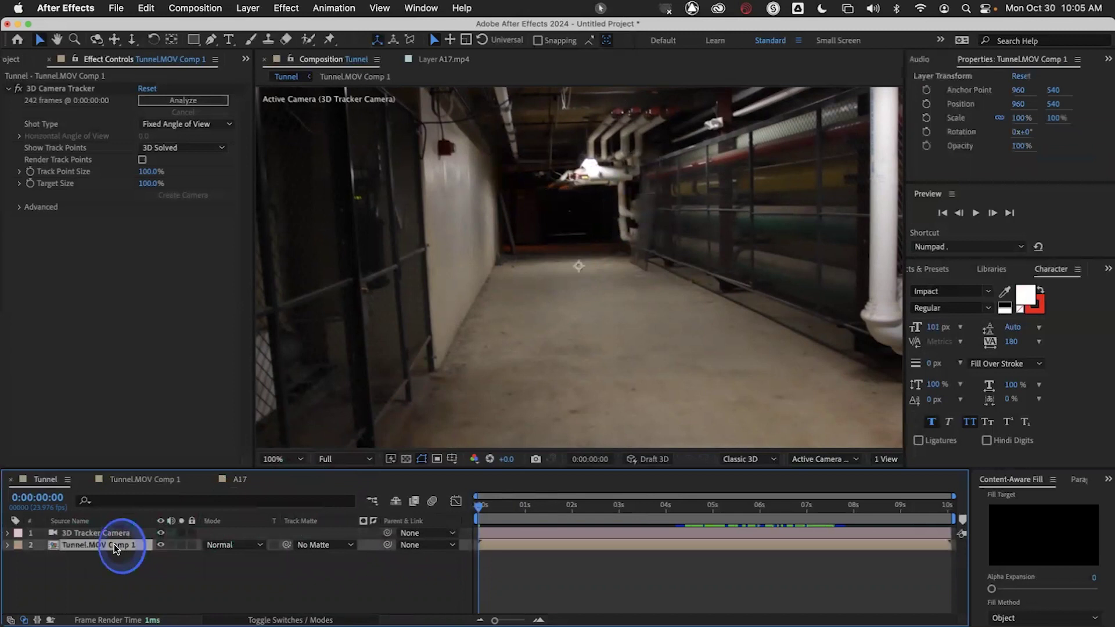
{"action": "left_click", "coordinate": [87, 88]}
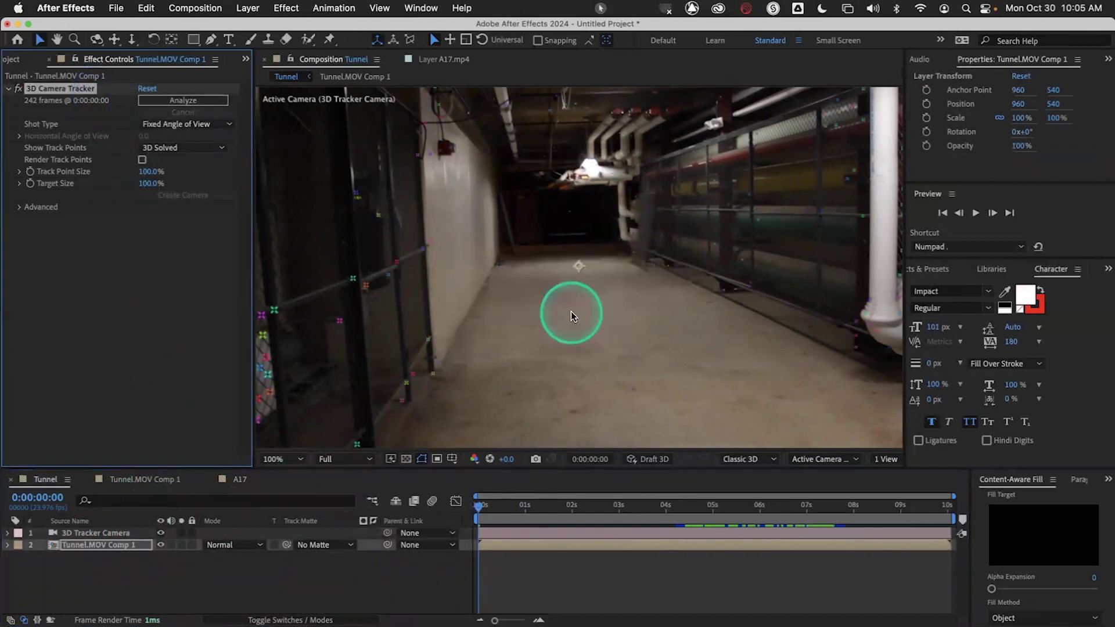
{"action": "left_click", "coordinate": [439, 363]}
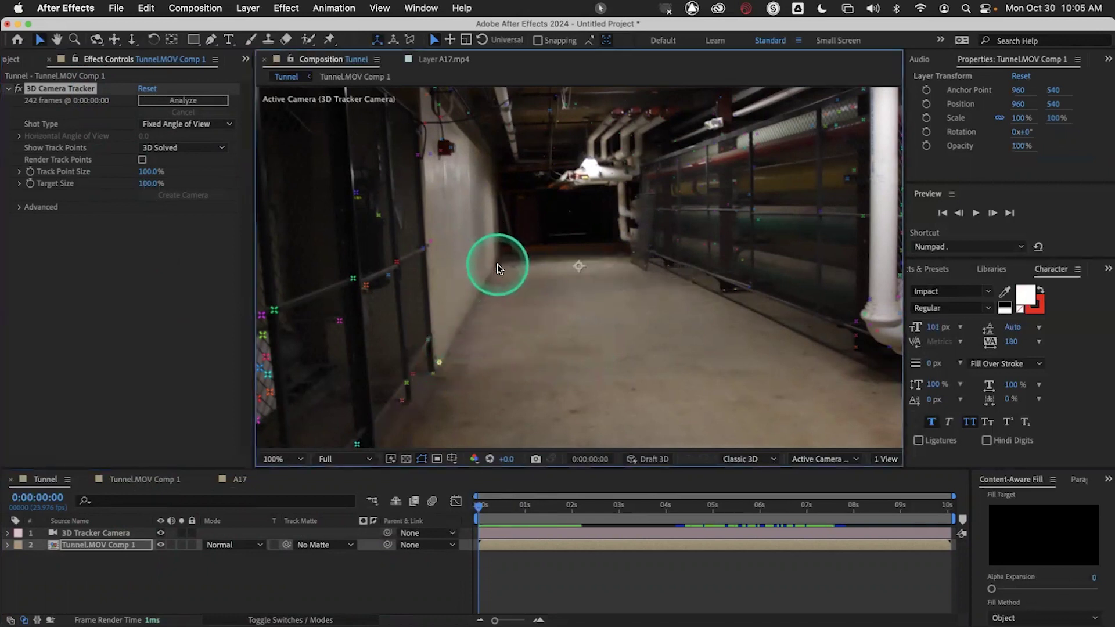
{"action": "left_click", "coordinate": [497, 264], "text": "shift"}
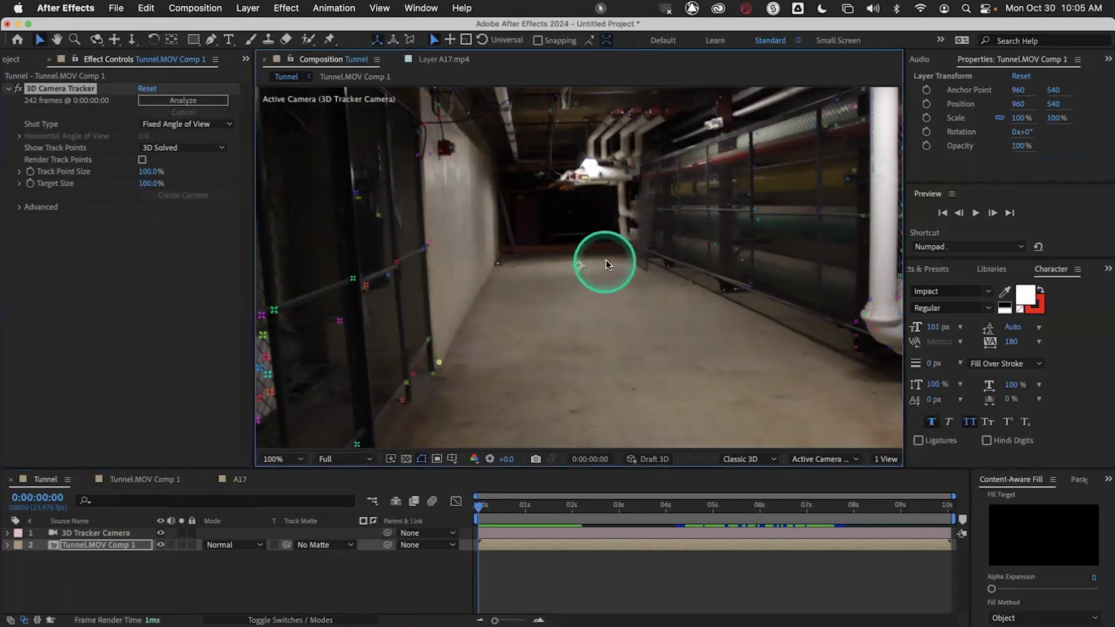
{"action": "left_click", "coordinate": [644, 266], "text": "shift"}
{"action": "left_click", "coordinate": [855, 347], "text": "shift"}
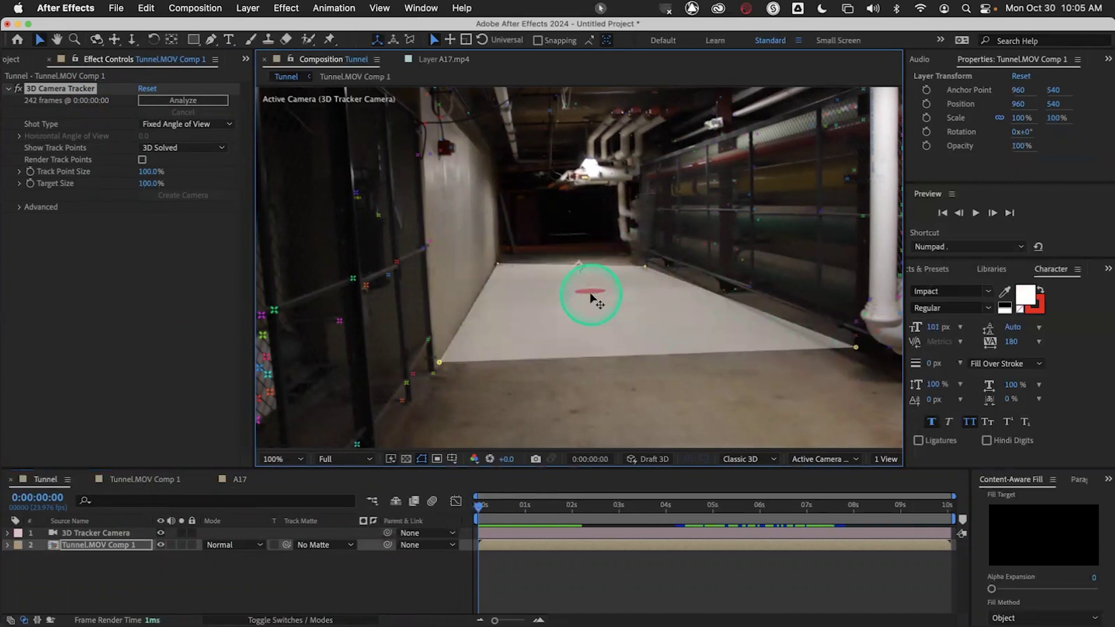
Swap the far-right floor track point for the neighbouring one slightly farther back and create a solid from the selected points.
{"action": "left_click", "coordinate": [644, 267], "text": "shift"}
{"action": "left_click", "coordinate": [652, 262], "text": "shift"}
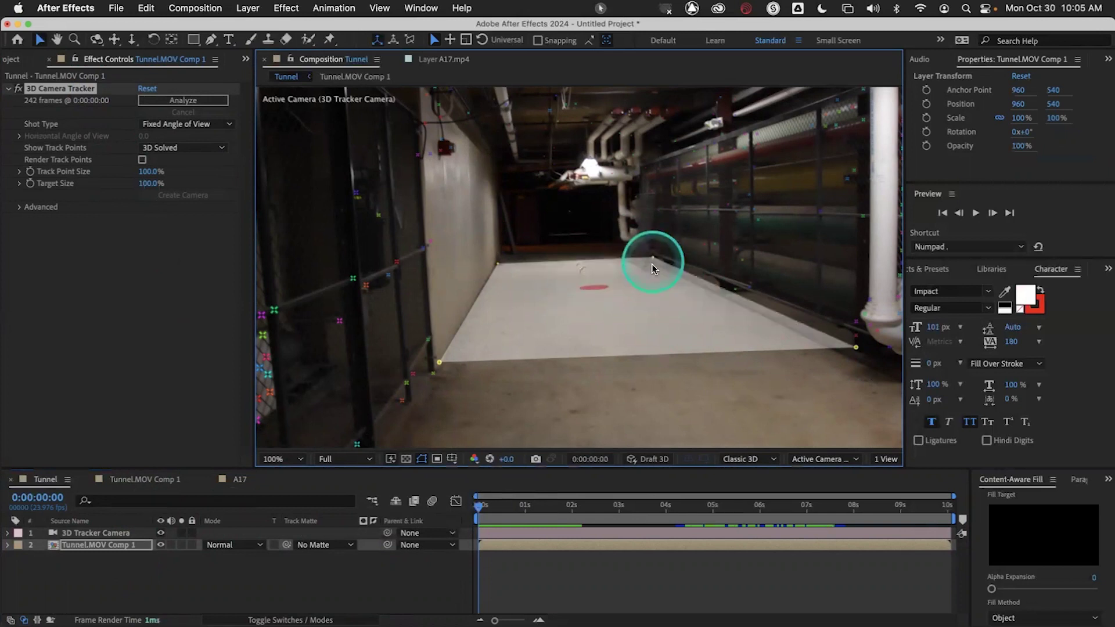
{"action": "right_click", "coordinate": [591, 294]}
{"action": "left_click", "coordinate": [614, 319]}
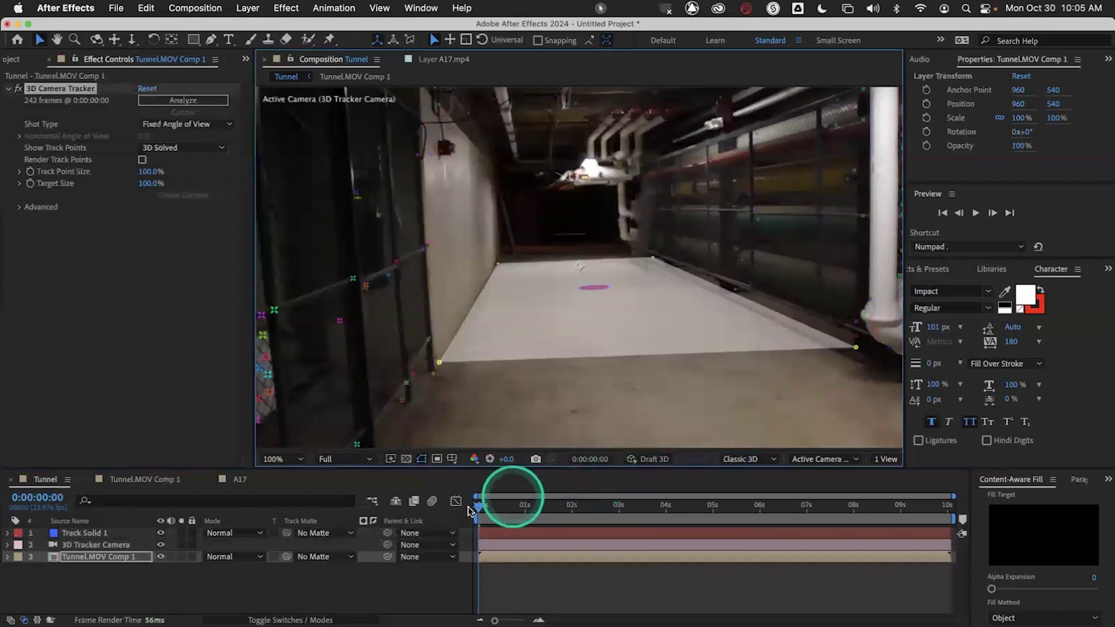
Scale Track Solid 1 to 379% and rotate it on the floor to a Z orientation of 358°.
{"action": "left_click", "coordinate": [128, 533]}
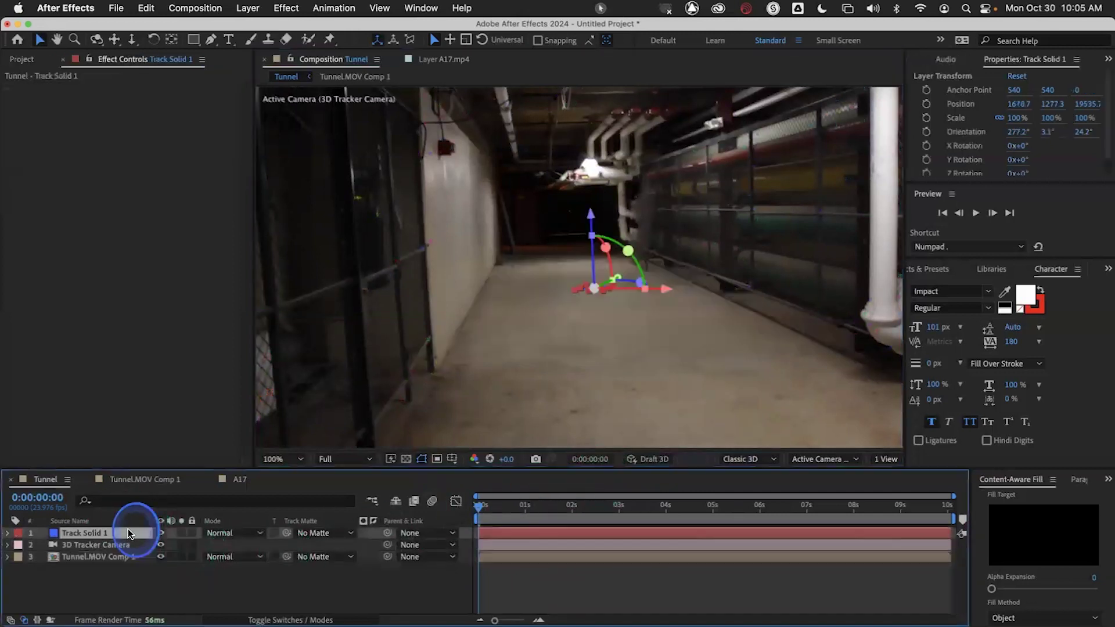
{"action": "key", "text": "s"}
{"action": "left_click_drag", "start_coordinate": [232, 545], "coordinate": [431, 558]}
{"action": "left_click", "coordinate": [630, 291]}
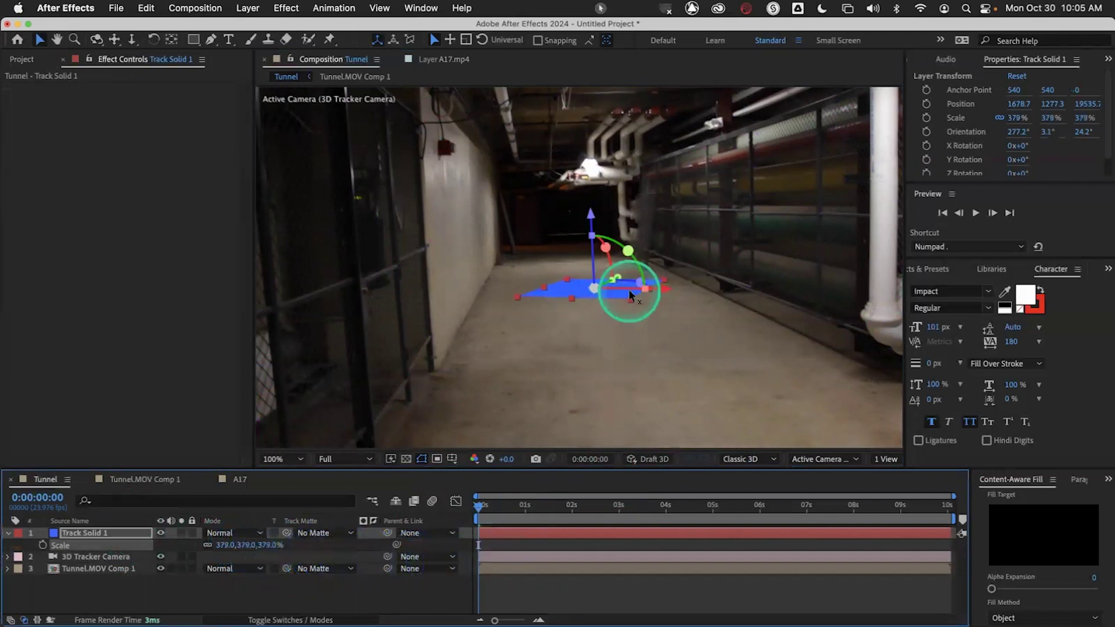
{"action": "left_click_drag", "start_coordinate": [636, 283], "coordinate": [629, 278]}
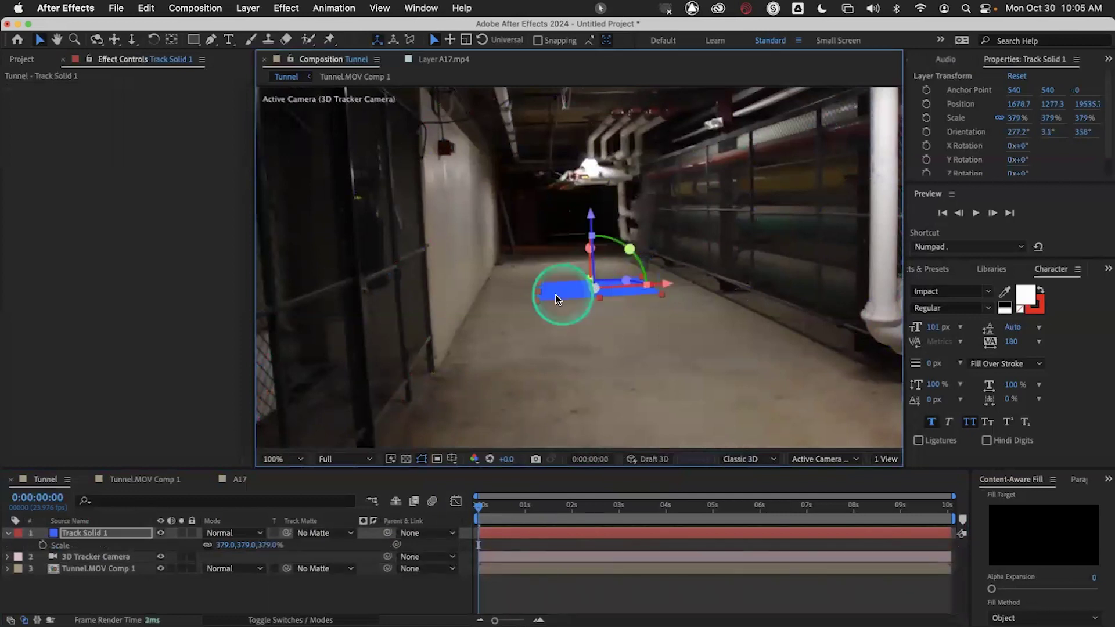
Stretch Track Solid 1 across the floor to an X scale of 761.1%, set its Y orientation to 2.5°, and preview the track.
{"action": "left_click_drag", "start_coordinate": [537, 292], "coordinate": [507, 294]}
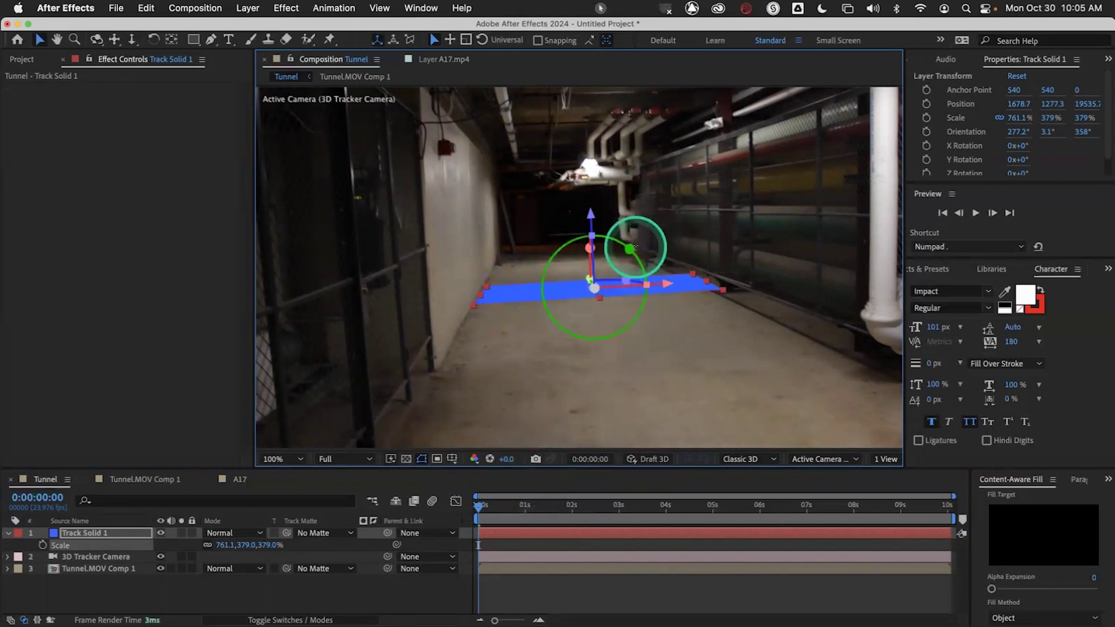
{"action": "left_click_drag", "start_coordinate": [635, 247], "coordinate": [630, 251]}
{"action": "left_click", "coordinate": [535, 500]}
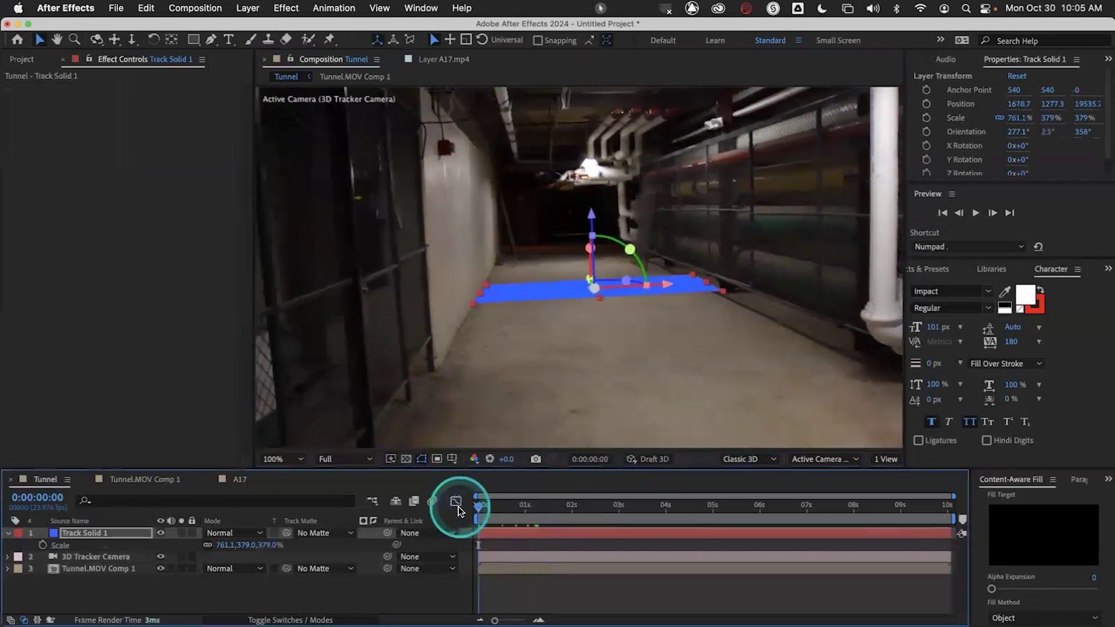
{"action": "key", "text": "space"}
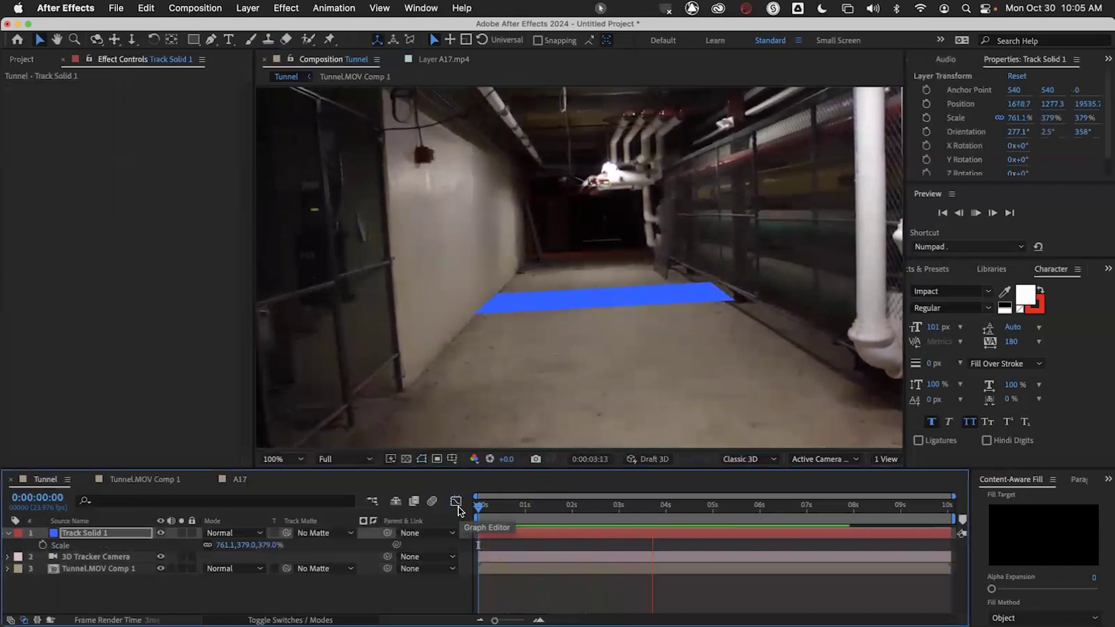
{"action": "key", "text": "space"}
Extend Track Solid 1 along the floor to about 1592% Y scale with 278.3° X orientation, and preview the shot from the start.
{"action": "left_click", "coordinate": [610, 305]}
{"action": "left_click_drag", "start_coordinate": [610, 307], "coordinate": [602, 357]}
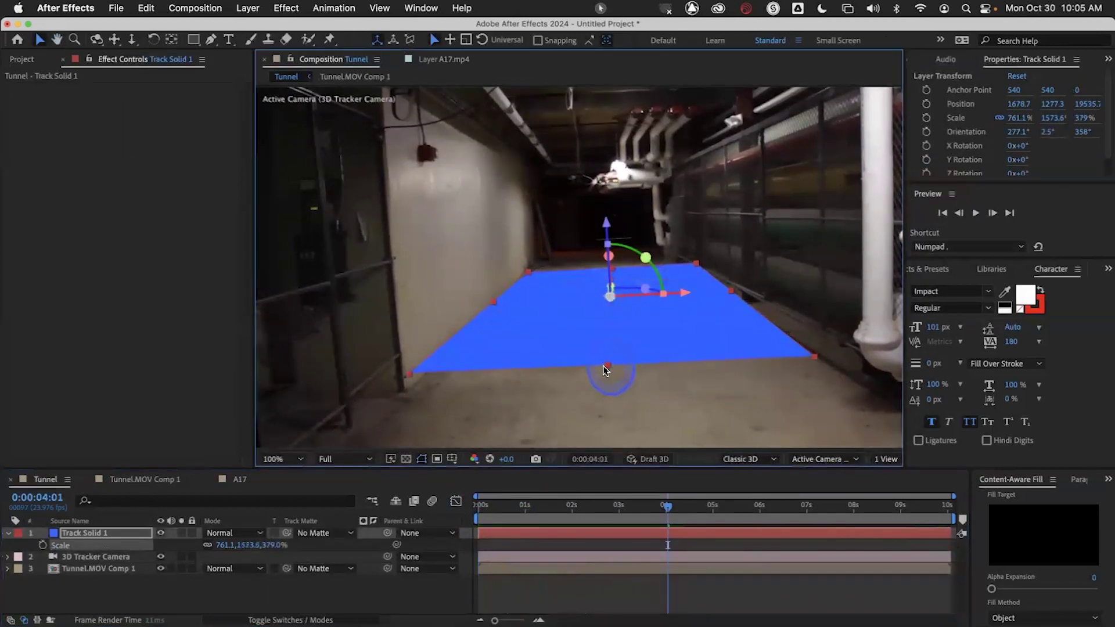
{"action": "left_click_drag", "start_coordinate": [610, 256], "coordinate": [612, 257]}
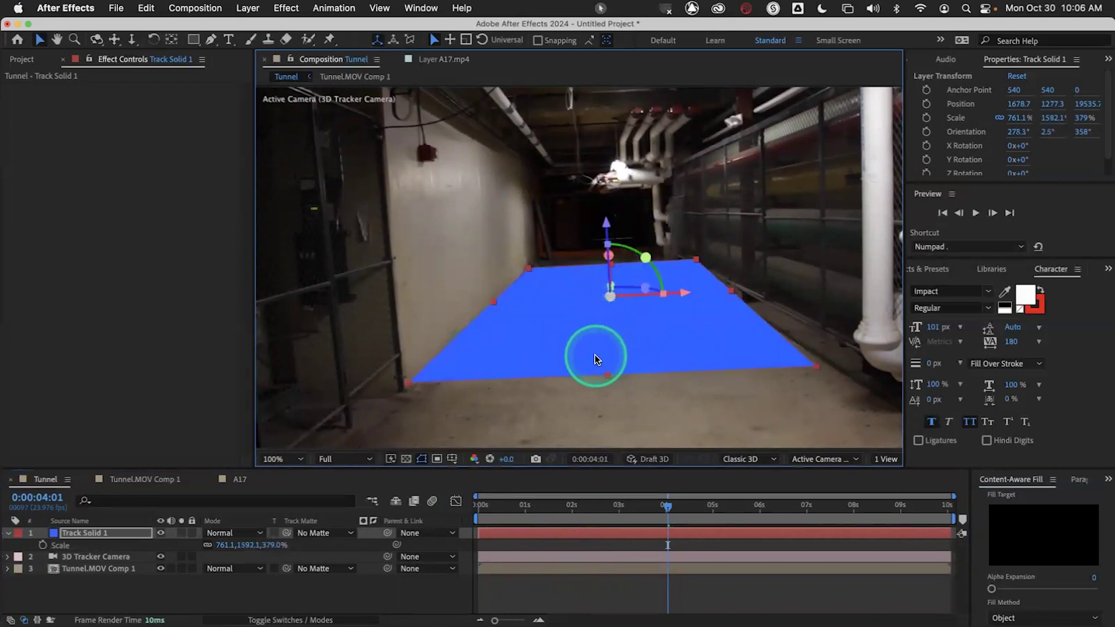
{"action": "left_click_drag", "start_coordinate": [643, 290], "coordinate": [645, 289]}
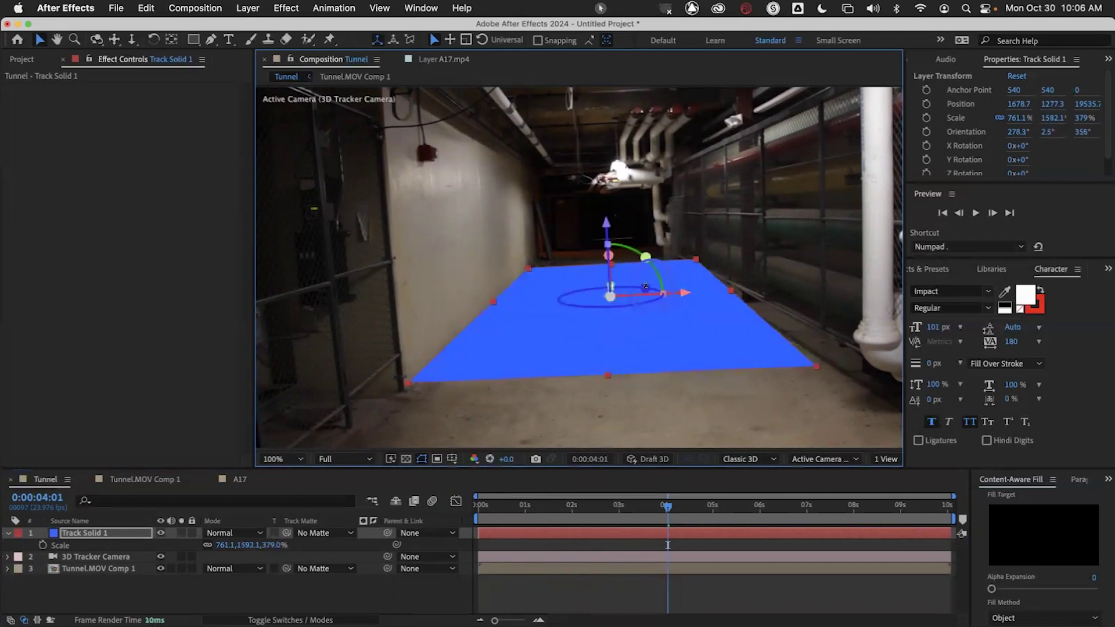
{"action": "left_click_drag", "start_coordinate": [619, 504], "coordinate": [434, 507]}
{"action": "key", "text": "space"}
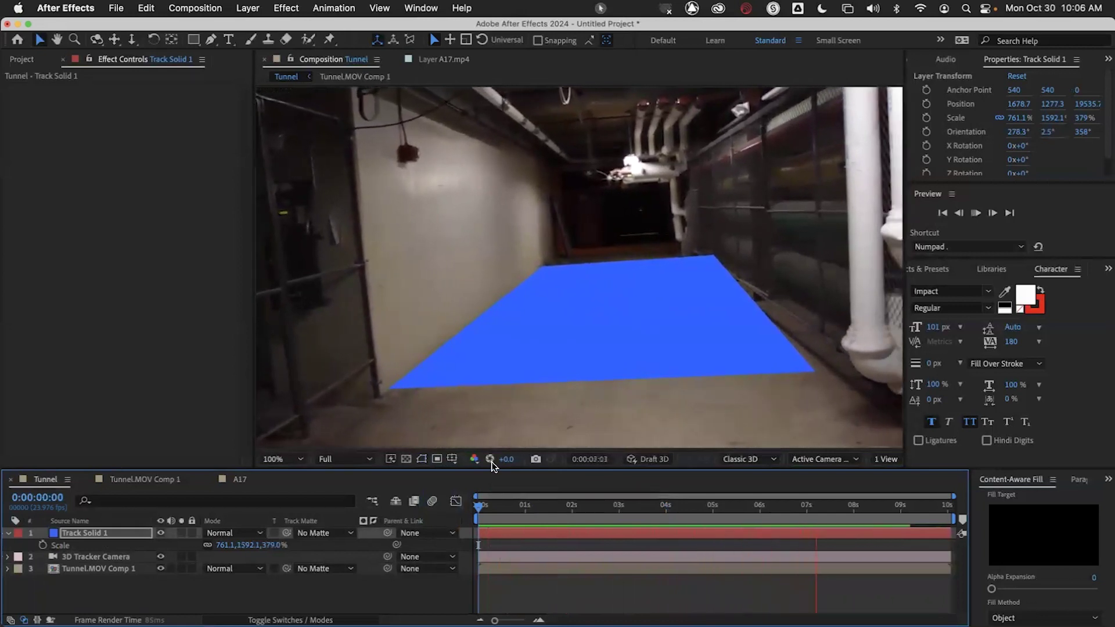
{"action": "left_click", "coordinate": [694, 423]}
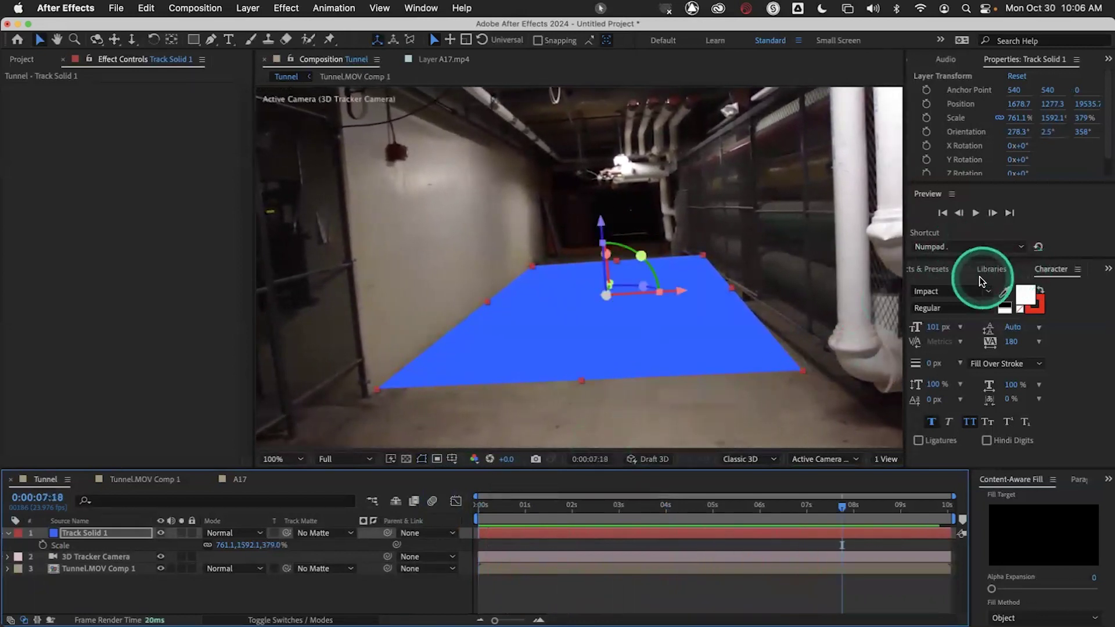
Search the effects and presets for "grid".
{"action": "left_click", "coordinate": [936, 270]}
{"action": "left_click", "coordinate": [940, 287]}
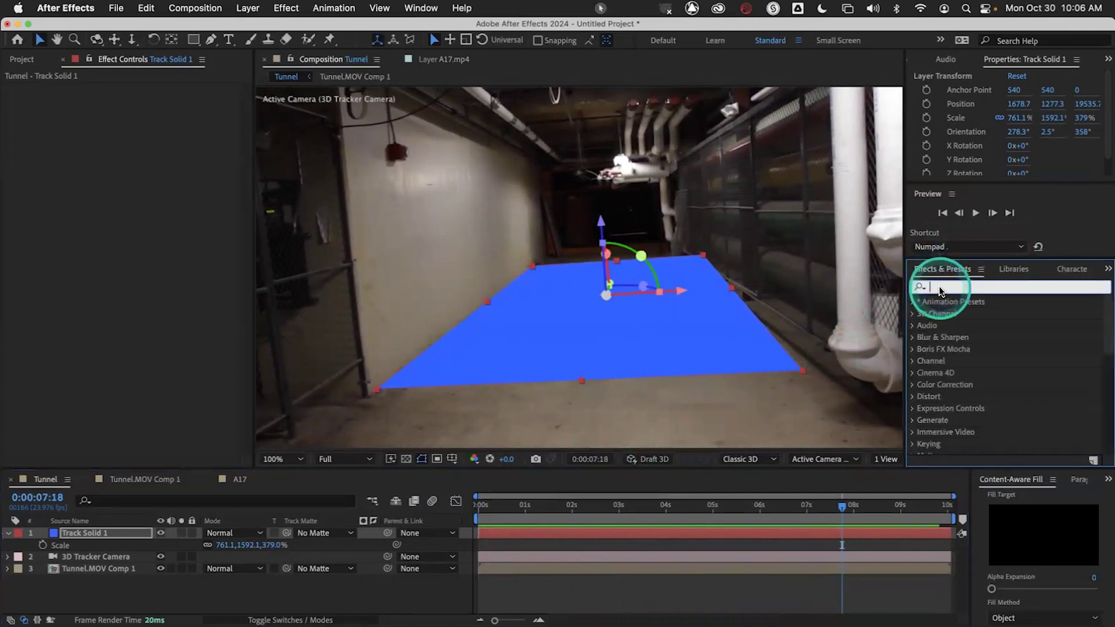
{"action": "type", "text": "grid"}
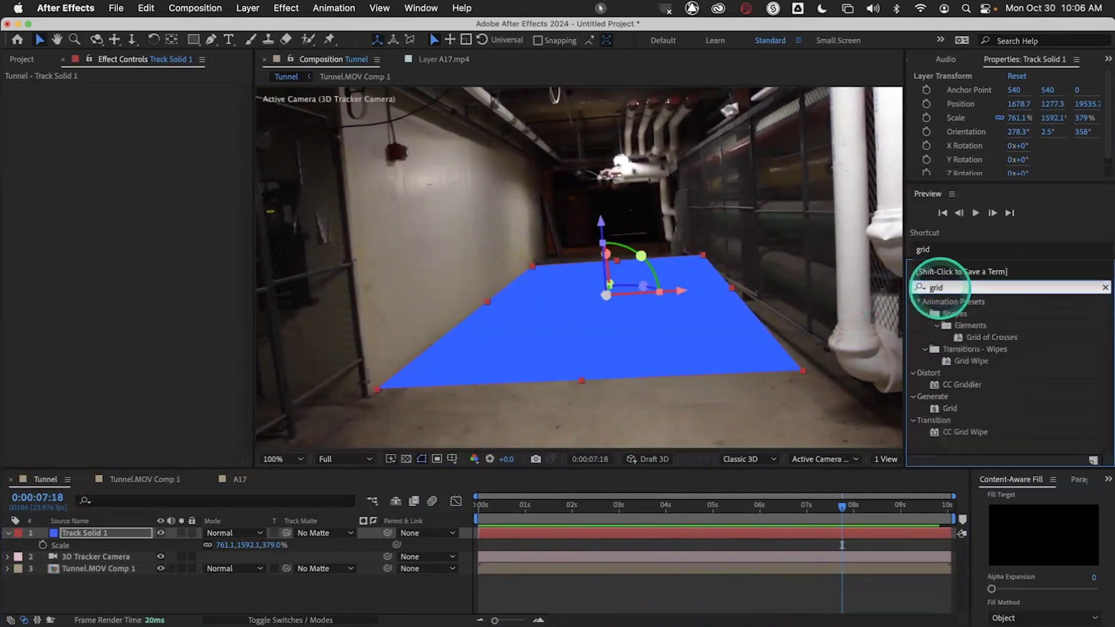
Apply the Grid effect to Track Solid 1 and rotate it to an orientation of 278.2°, 0.9°, 354.2°.
{"action": "left_click", "coordinate": [952, 409]}
{"action": "double_click", "coordinate": [949, 409]}
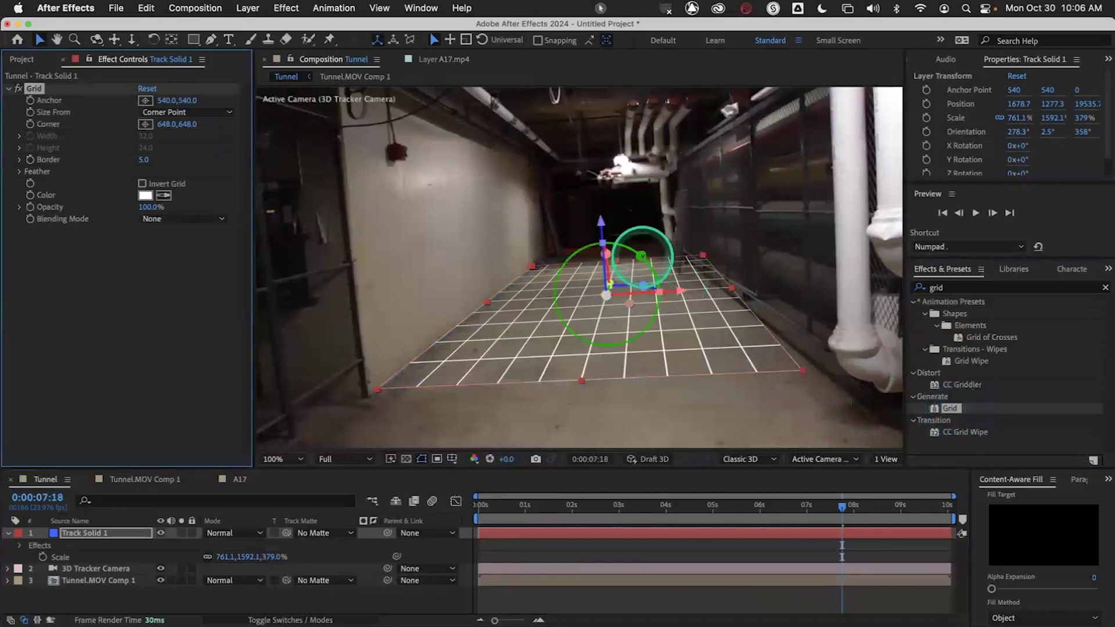
{"action": "left_click_drag", "start_coordinate": [642, 255], "coordinate": [647, 287]}
Delete Track Solid 1 and create a new solid from three floor track points of Tunnel.MOV Comp 1.
{"action": "left_click", "coordinate": [114, 533]}
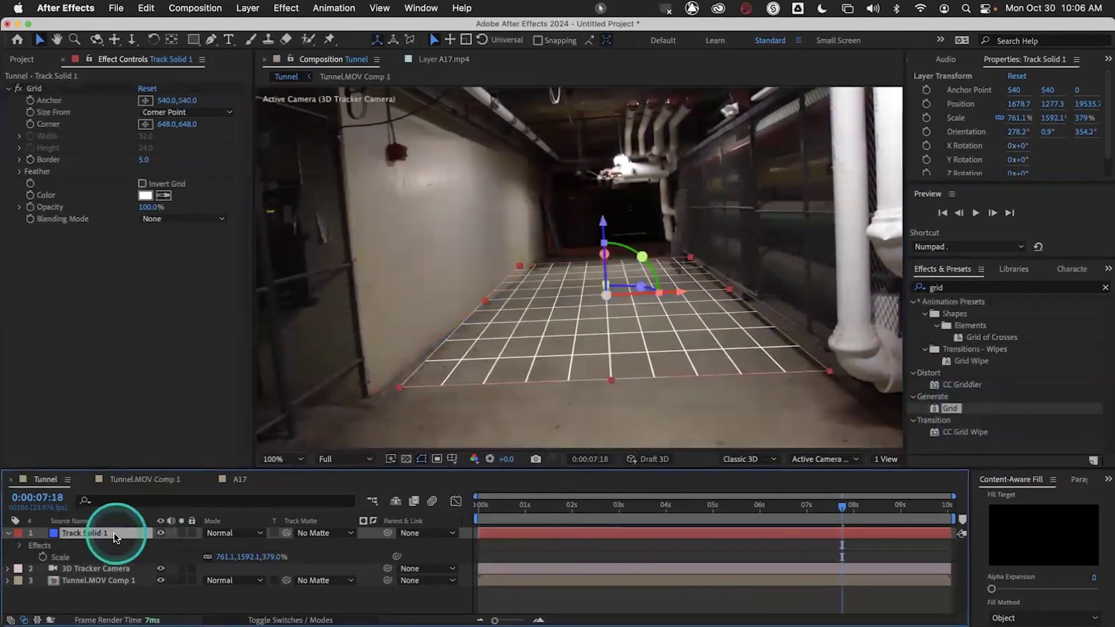
{"action": "key", "text": "Delete"}
{"action": "left_click", "coordinate": [83, 533]}
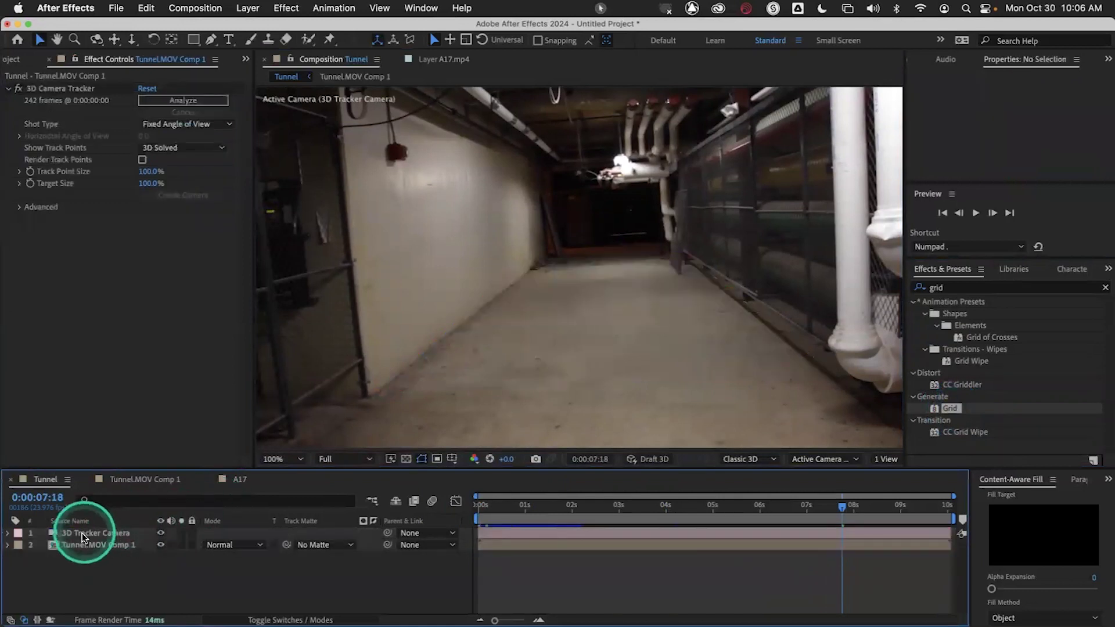
{"action": "left_click", "coordinate": [113, 545]}
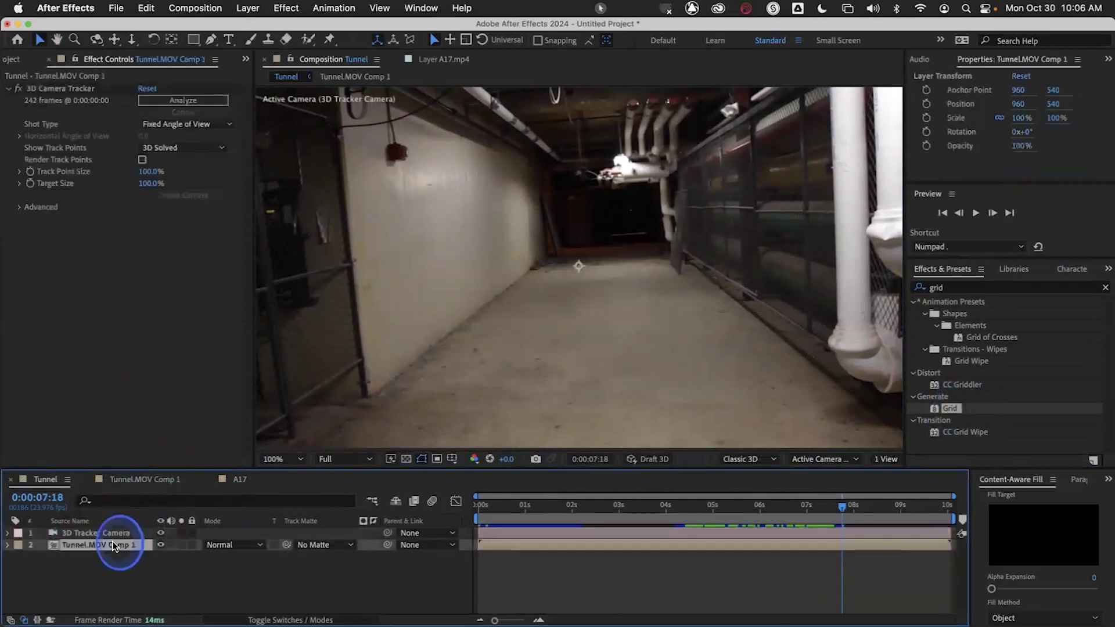
{"action": "left_click", "coordinate": [82, 90]}
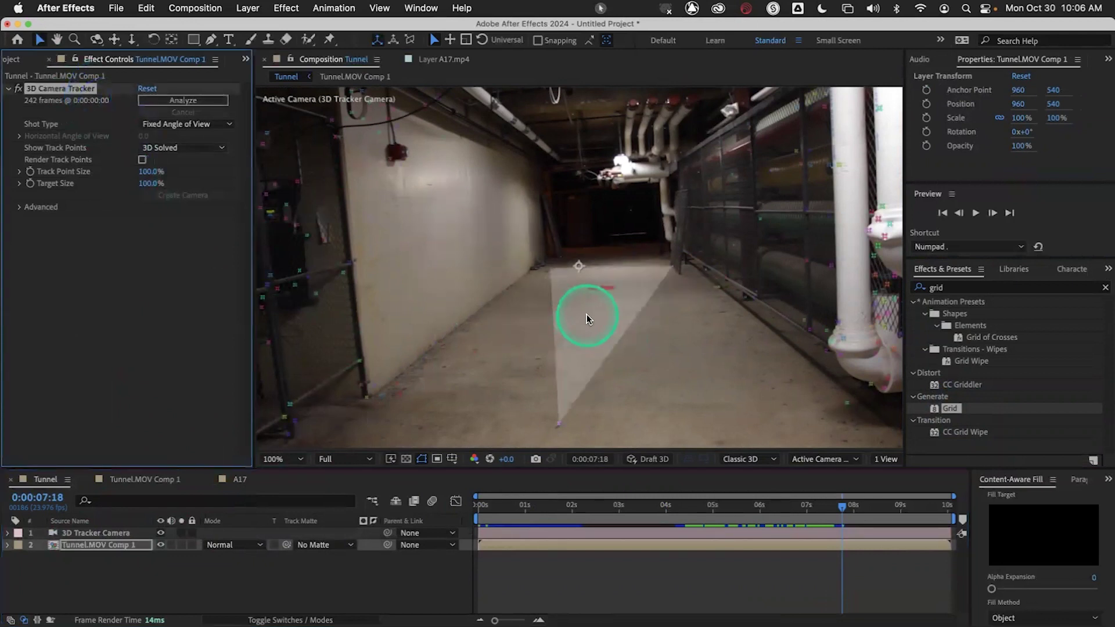
{"action": "right_click", "coordinate": [588, 315]}
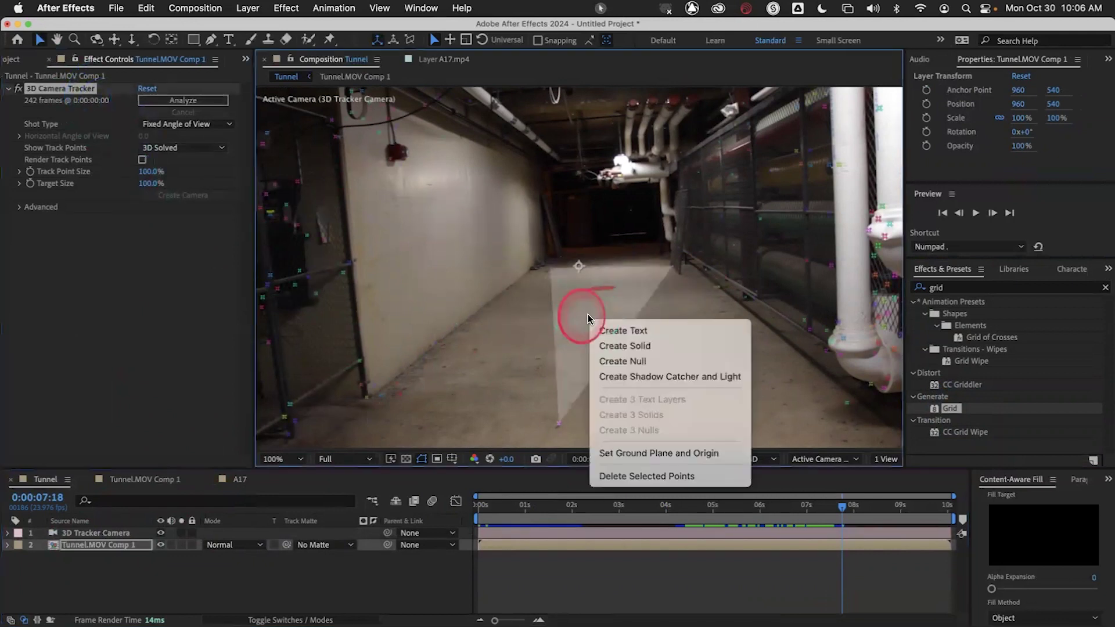
{"action": "left_click", "coordinate": [606, 346]}
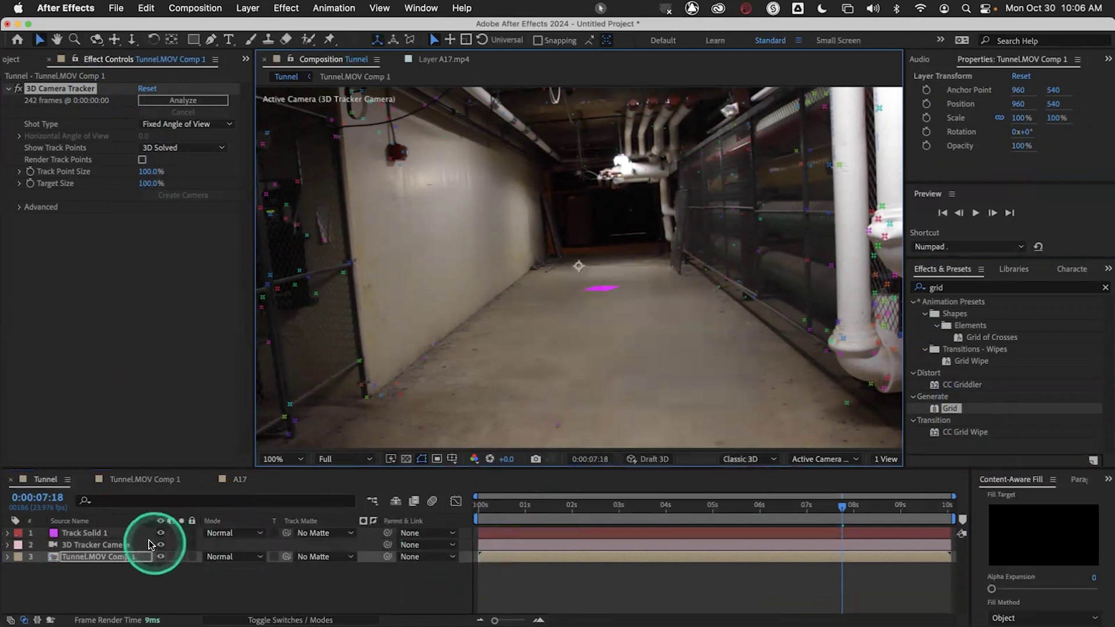
Scale the new Track Solid 1 to 733.9%, 1429.1%, 512% so it spreads across the tunnel floor.
{"action": "left_click", "coordinate": [135, 535]}
{"action": "key", "text": "s"}
{"action": "left_click_drag", "start_coordinate": [220, 545], "coordinate": [655, 423]}
{"action": "left_click_drag", "start_coordinate": [652, 281], "coordinate": [748, 329]}
Apply the Grid effect to Track Solid 1 and preview the shot from the start.
{"action": "double_click", "coordinate": [950, 407]}
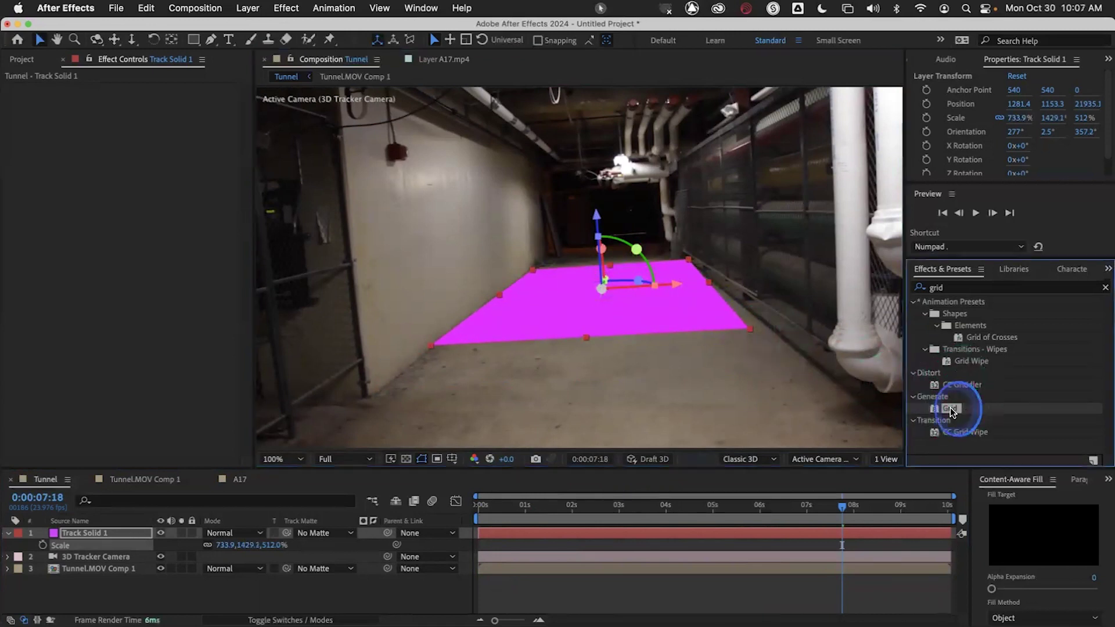
{"action": "left_click_drag", "start_coordinate": [498, 510], "coordinate": [469, 509]}
{"action": "key", "text": "space"}
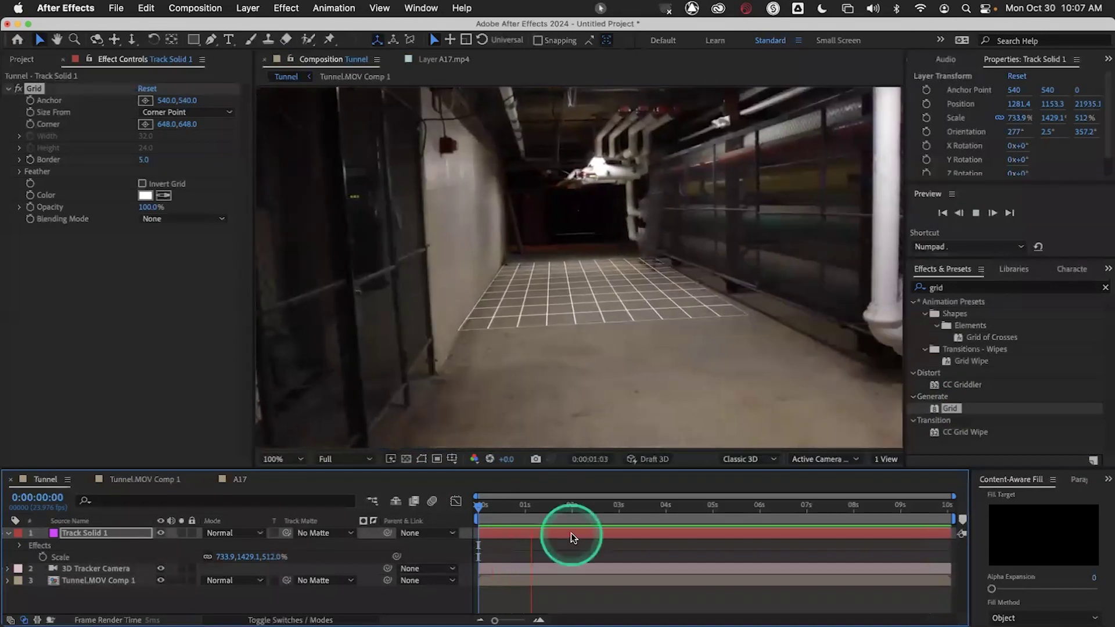
{"action": "key", "text": "space"}
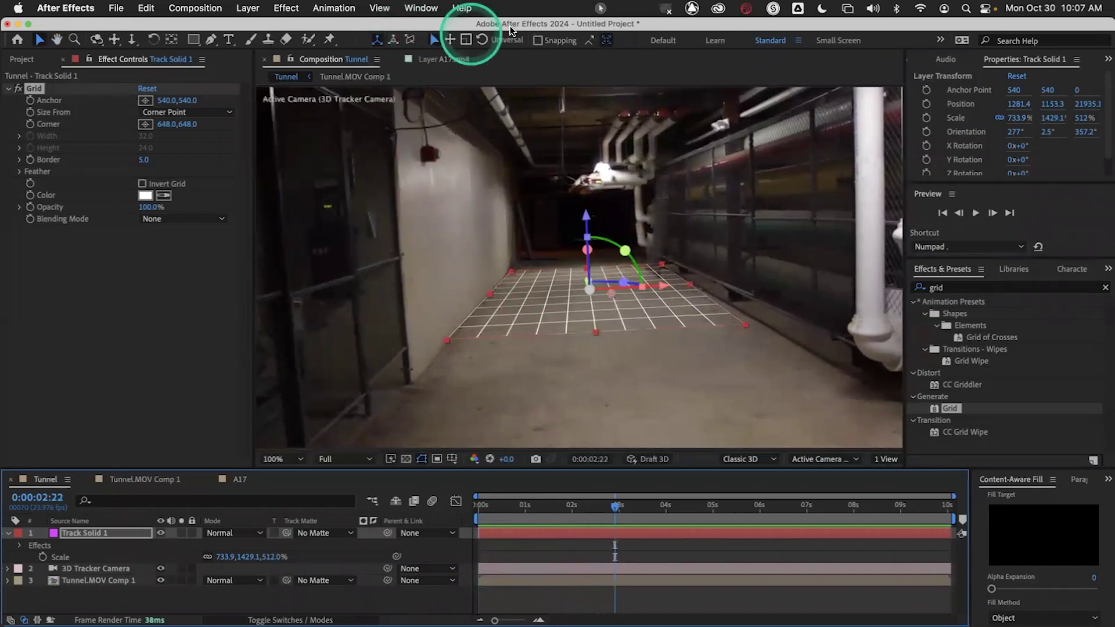
Save the project to the Desktop as TunnelBasement.aep.
{"action": "left_click", "coordinate": [776, 96]}
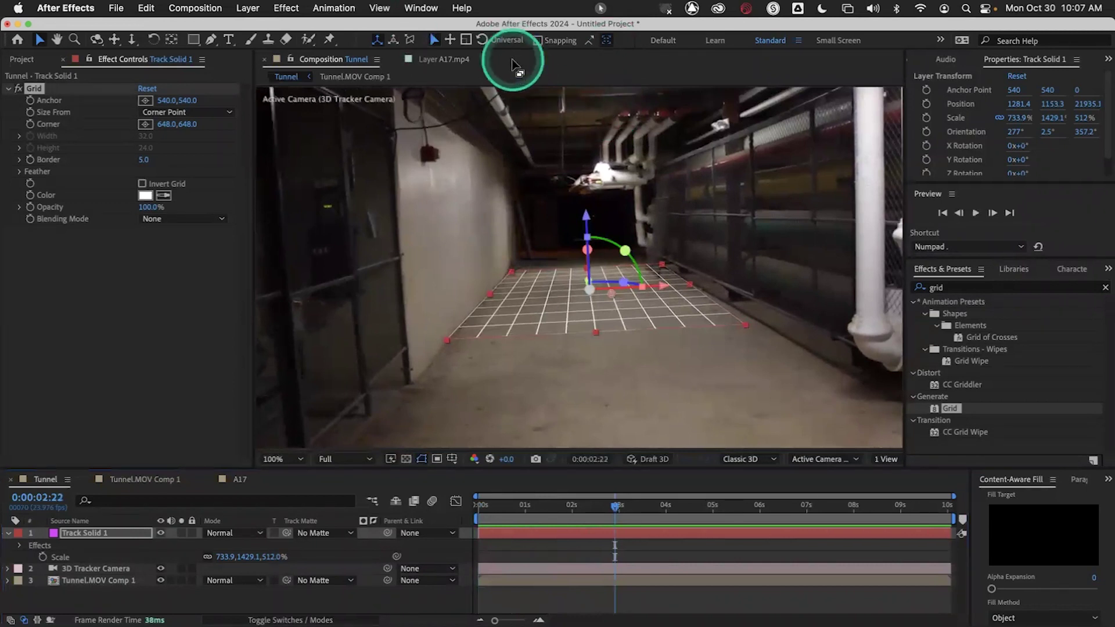
{"action": "key", "text": "super+s"}
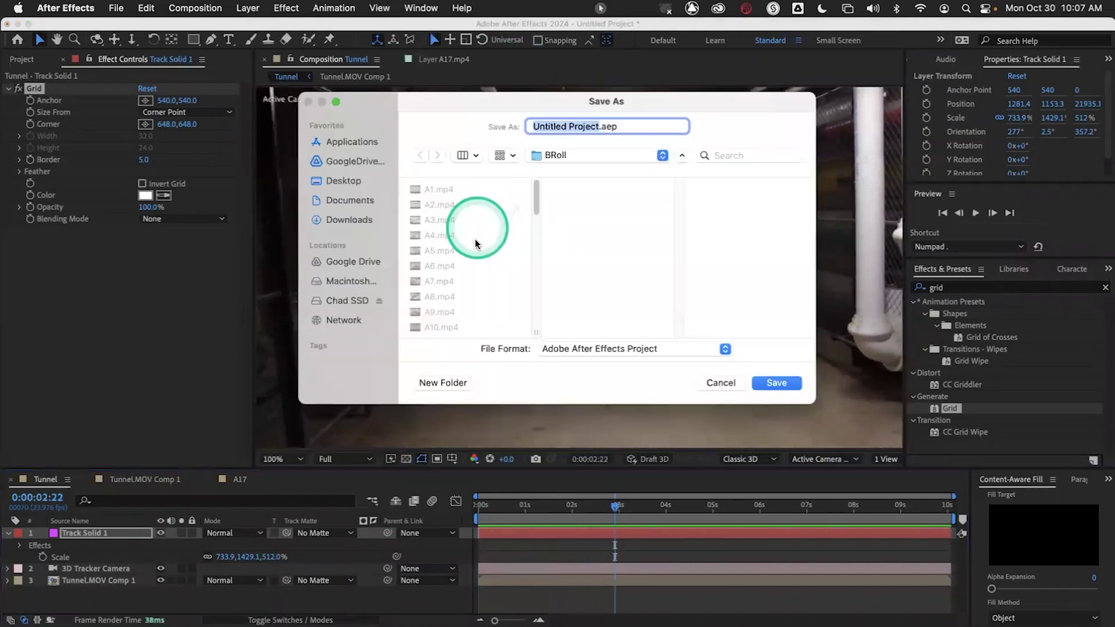
{"action": "left_click", "coordinate": [343, 181]}
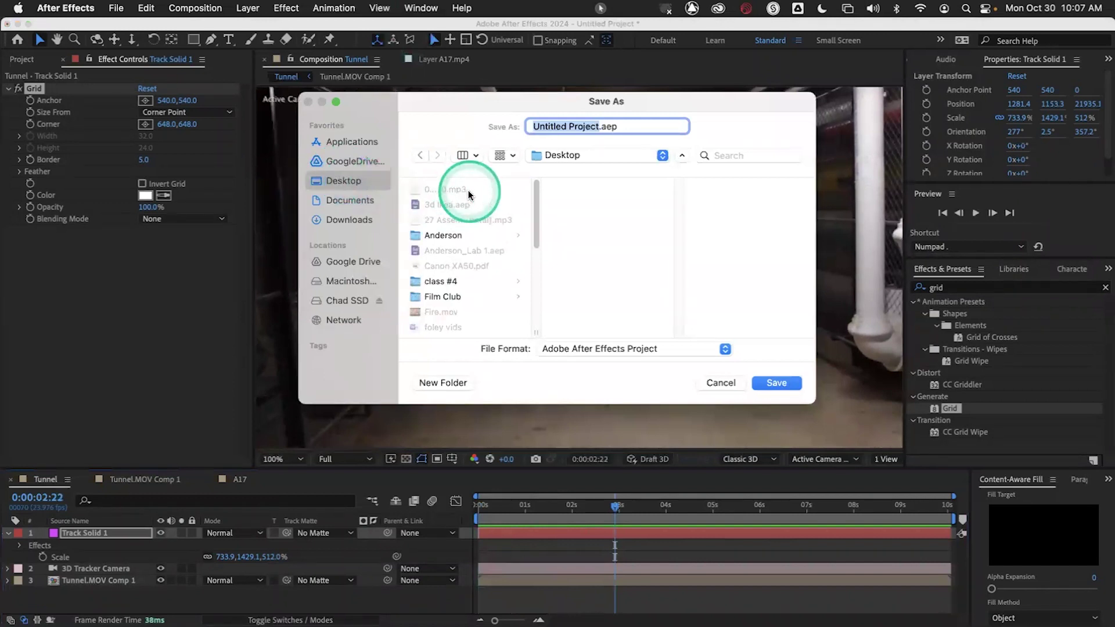
{"action": "left_click", "coordinate": [598, 126]}
{"action": "left_click_drag", "start_coordinate": [599, 125], "coordinate": [507, 129]}
{"action": "type", "text": "T"}
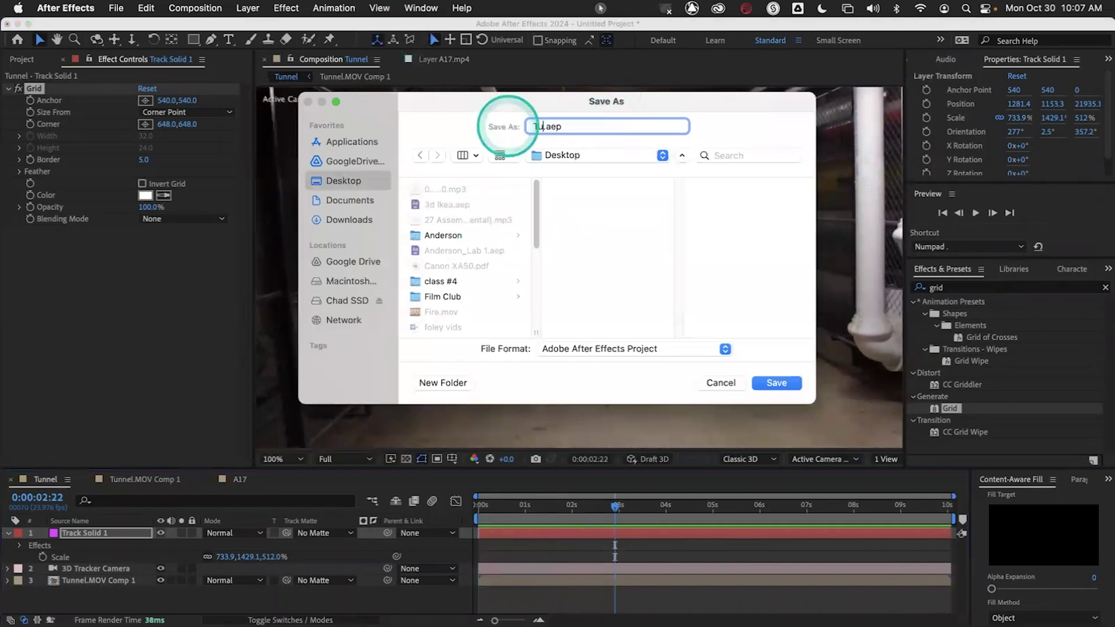
{"action": "type", "text": "unnelBasement"}
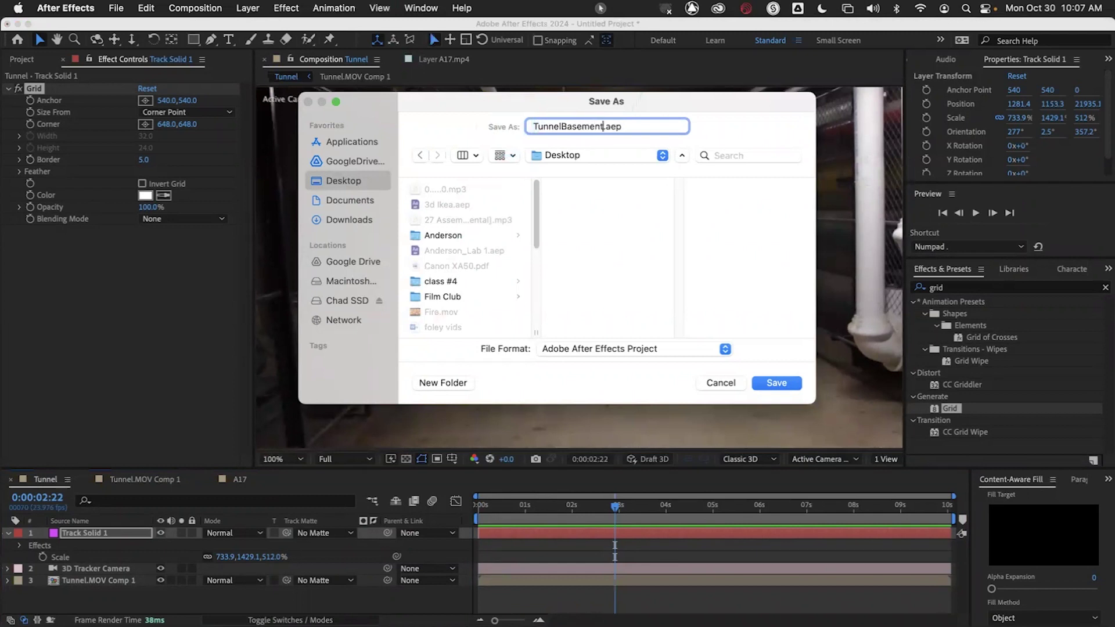
{"action": "key", "text": "Return"}
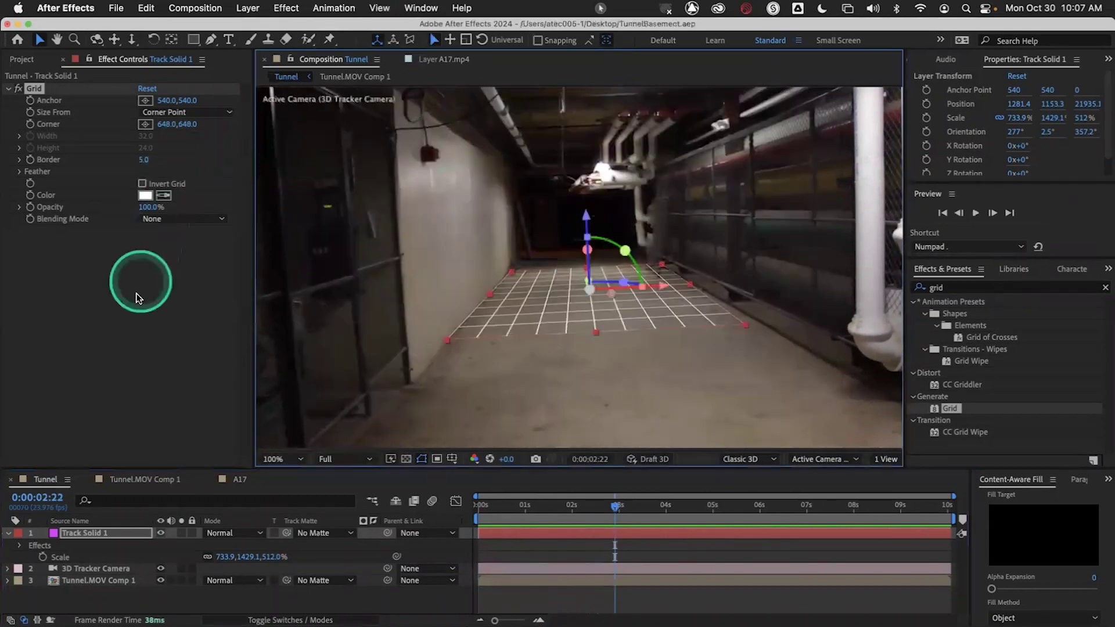
Export the Tunnel composition with the Maxon Cinema 4D Exporter to the Desktop as TunnelRefence.c4d.
{"action": "left_click", "coordinate": [133, 300]}
{"action": "left_click", "coordinate": [23, 59]}
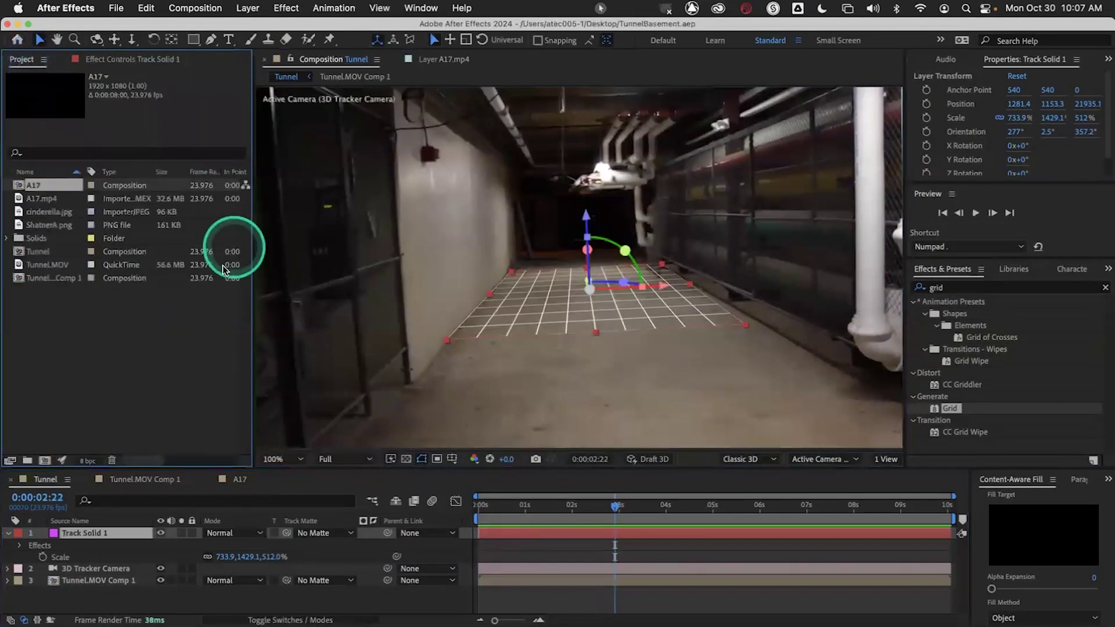
{"action": "left_click", "coordinate": [57, 484]}
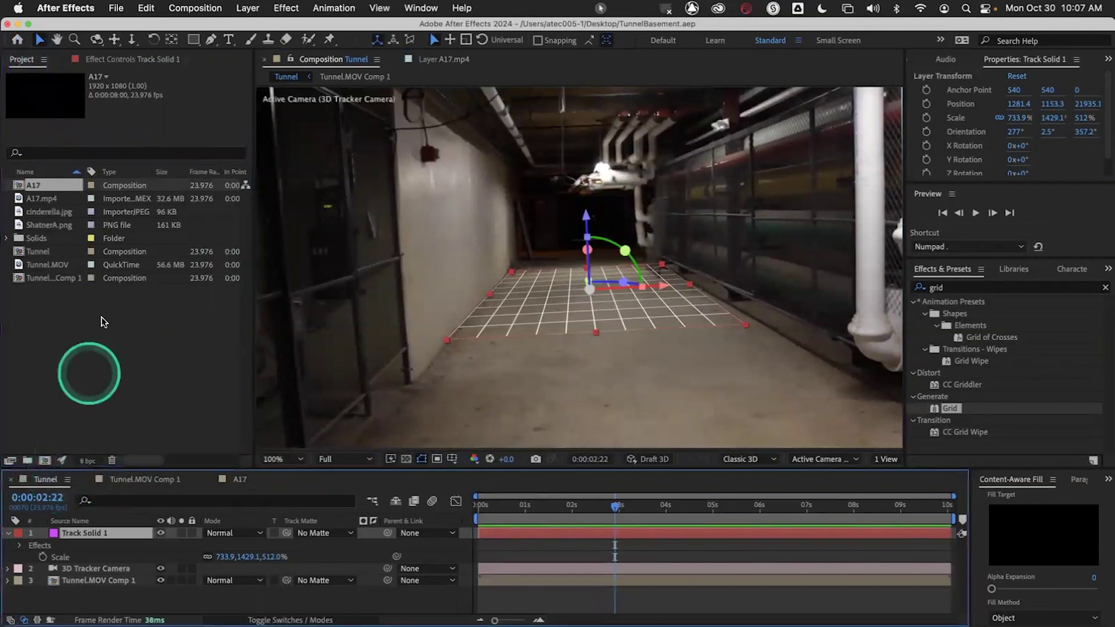
{"action": "left_click", "coordinate": [110, 7]}
{"action": "left_click", "coordinate": [173, 250]}
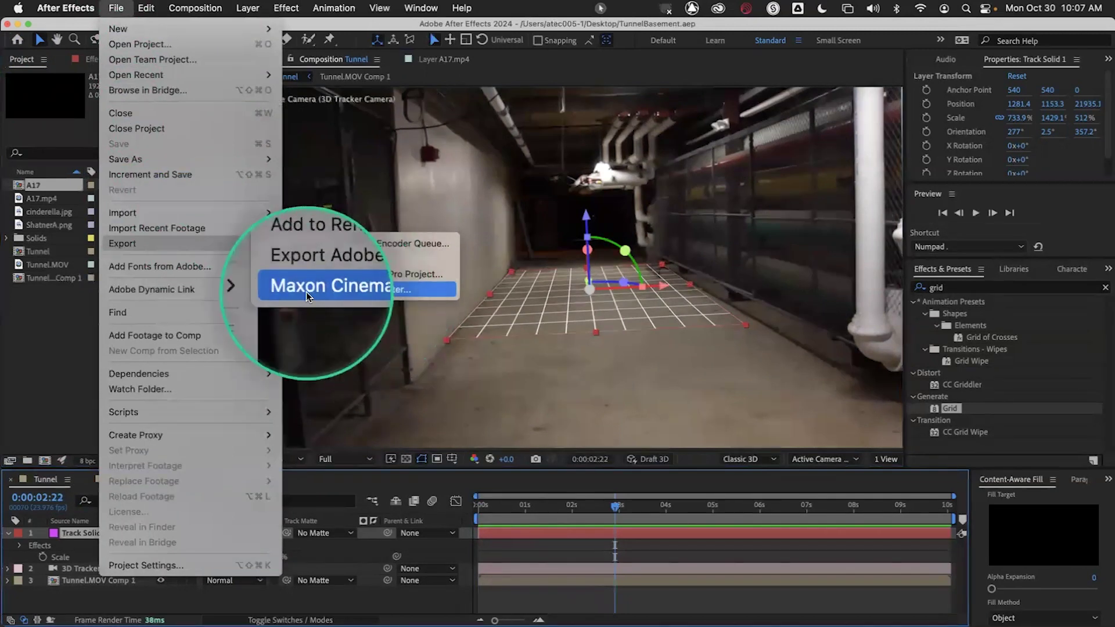
{"action": "left_click", "coordinate": [353, 289]}
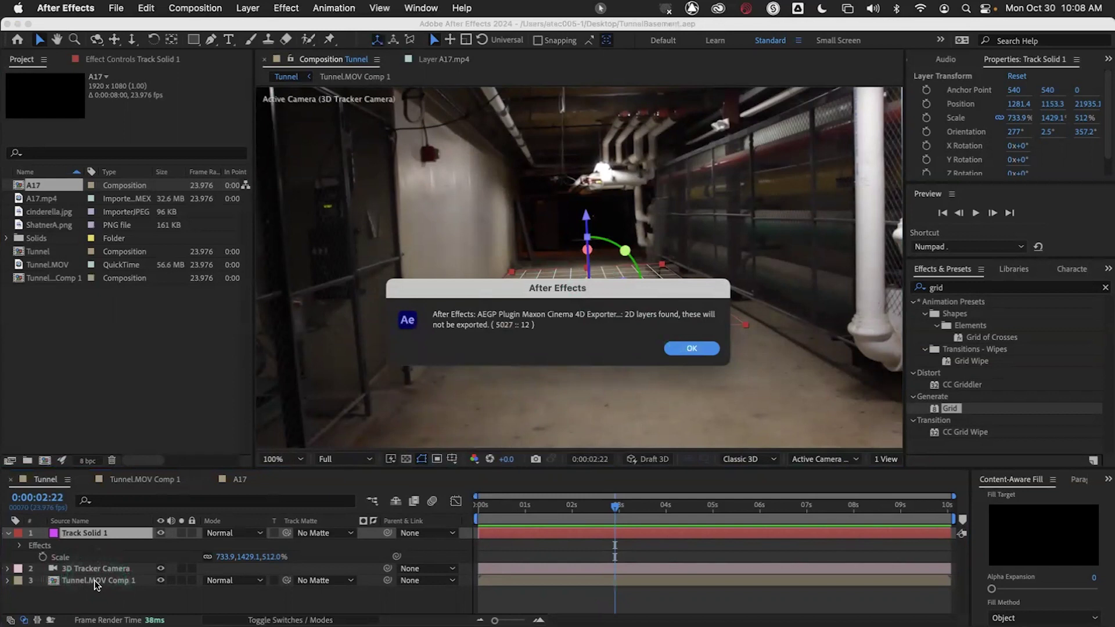
{"action": "left_click", "coordinate": [694, 348]}
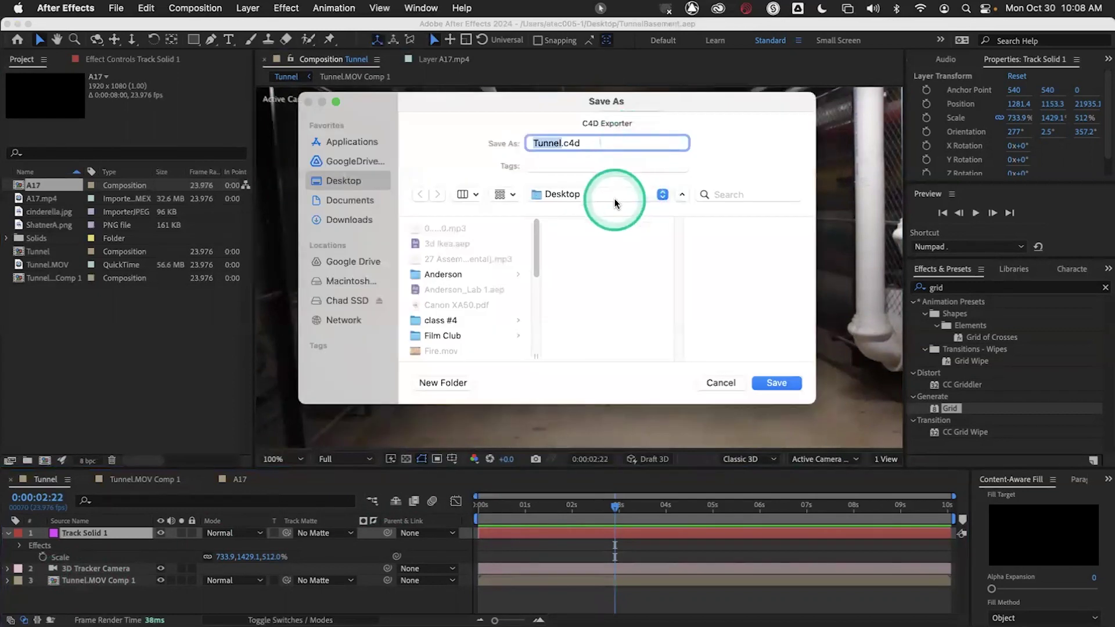
{"action": "type", "text": "Tu"}
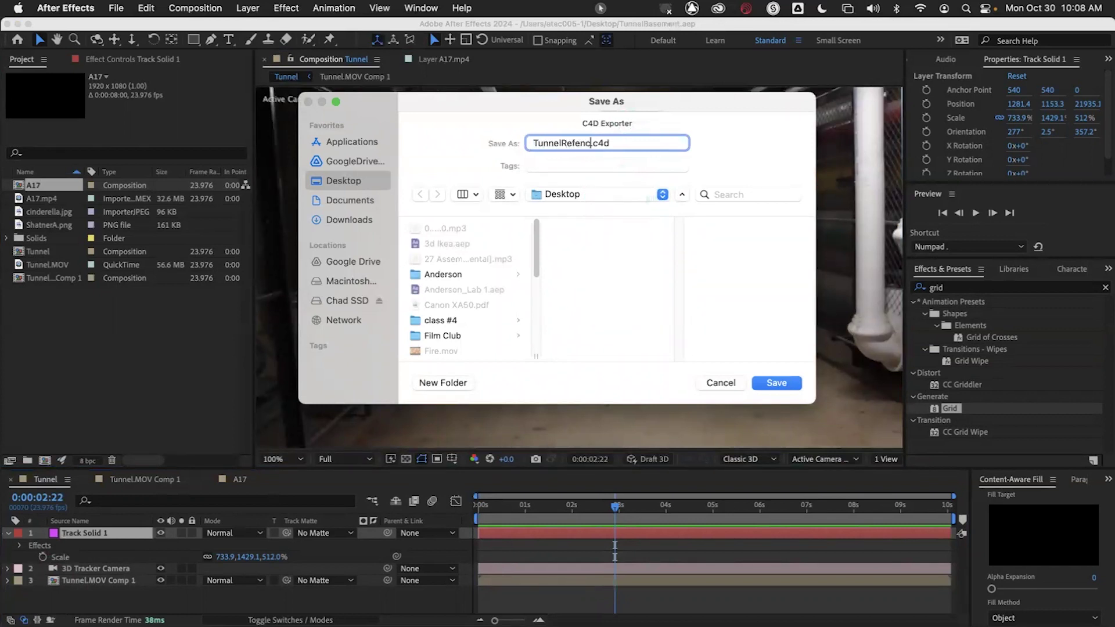
{"action": "key", "text": "Return"}
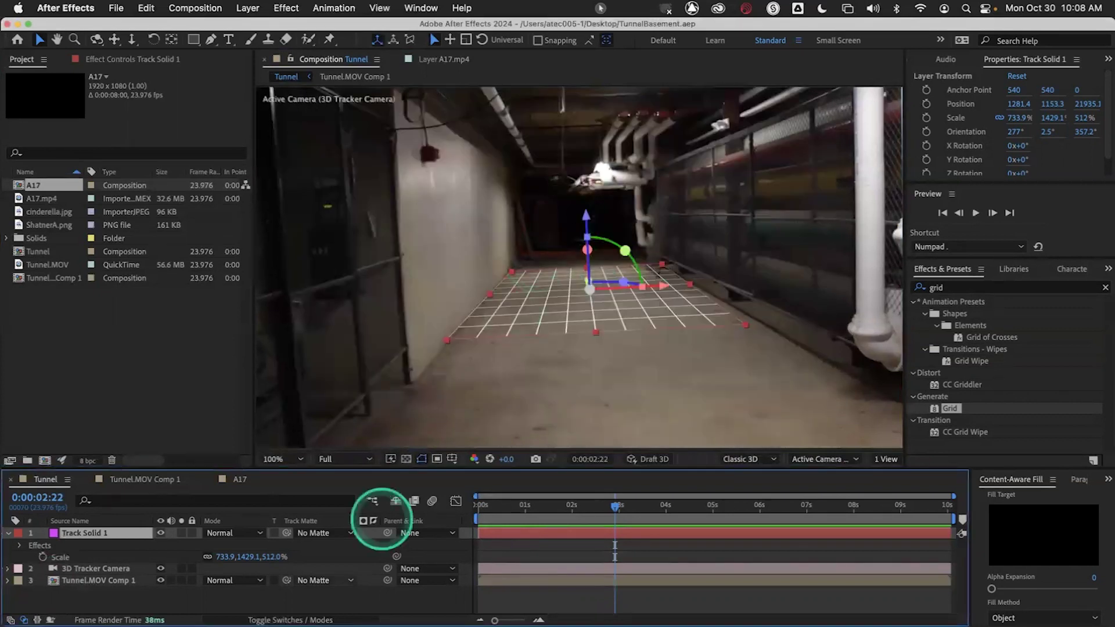
Switch to Finder and show the files in the Desktop folder.
{"action": "mouse_move", "coordinate": [174, 622]}
{"action": "left_click", "coordinate": [233, 608]}
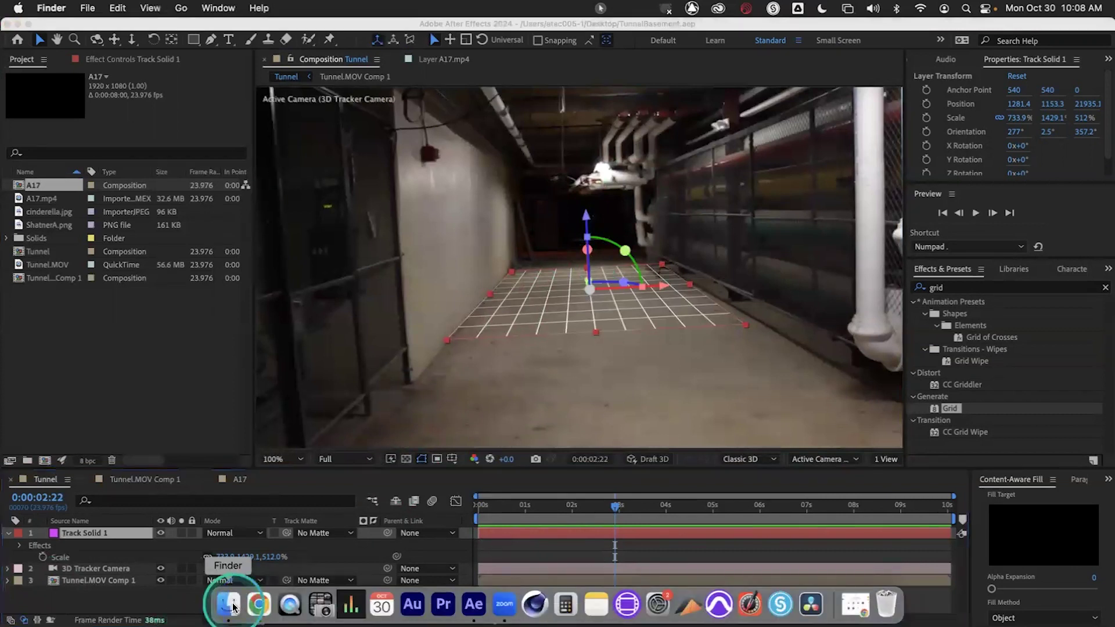
{"action": "left_click", "coordinate": [302, 230]}
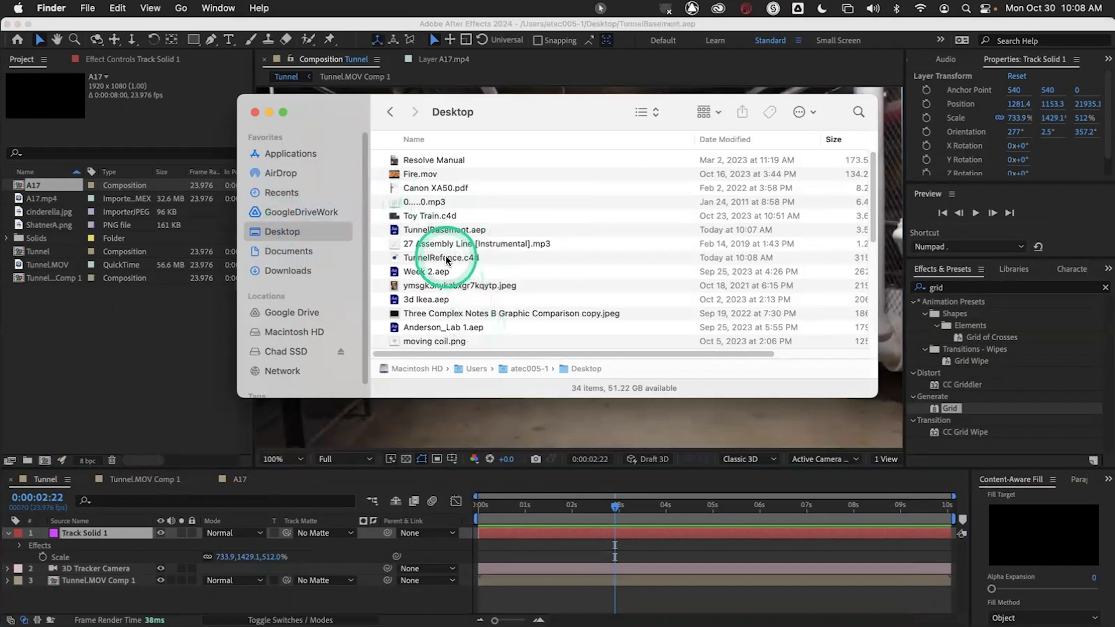
Try to open TunnelRefence.c4d in the default Cinema 4D version and quit its License Manager.
{"action": "double_click", "coordinate": [447, 258]}
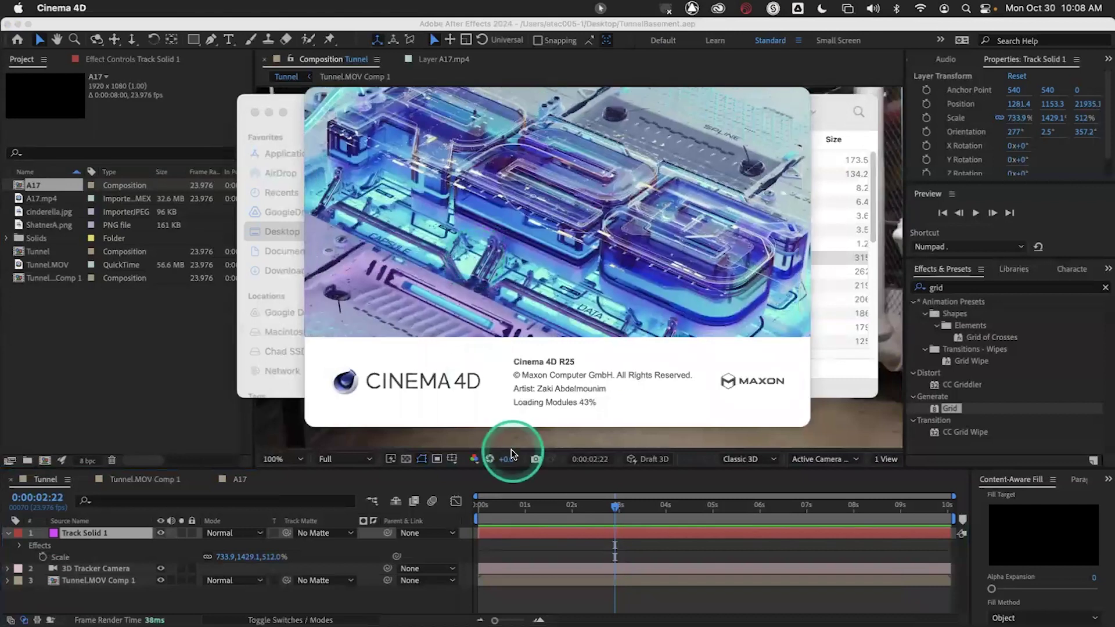
{"action": "mouse_move", "coordinate": [525, 621]}
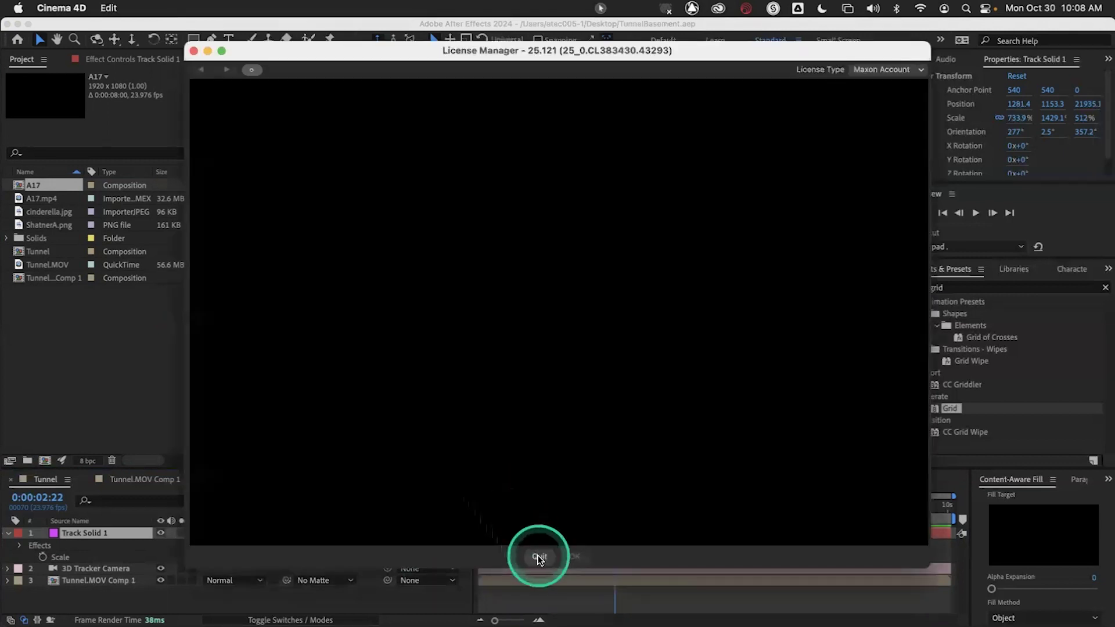
{"action": "left_click", "coordinate": [537, 555]}
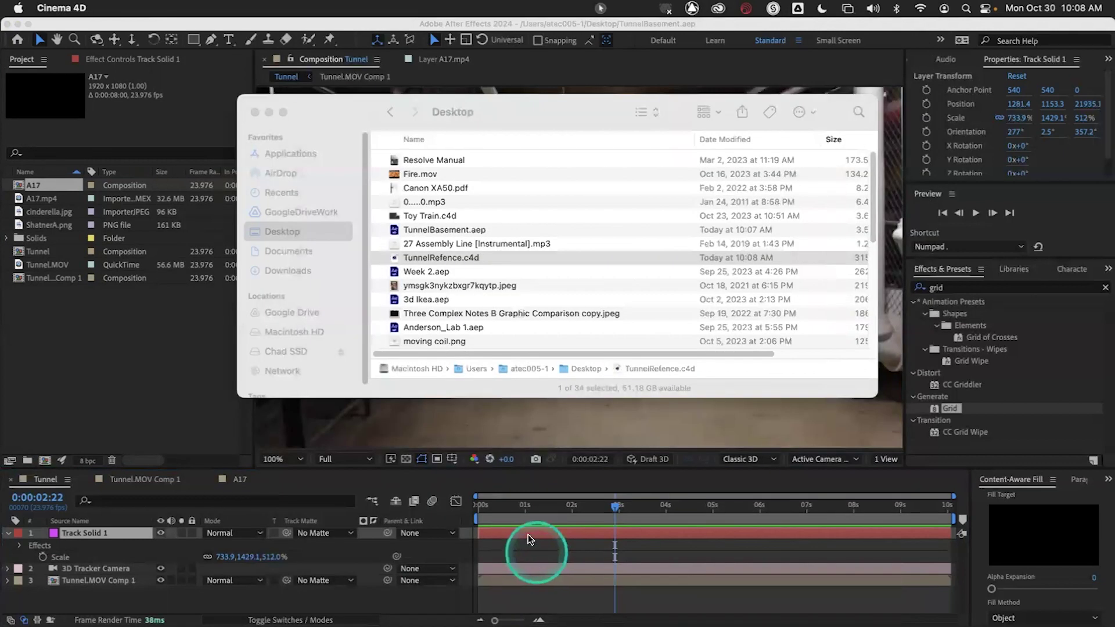
Open TunnelRefence.c4d from the Desktop with Cinema 4D (2024.0) and dismiss the Quick Start Dialog.
{"action": "left_click", "coordinate": [407, 257]}
{"action": "right_click", "coordinate": [417, 259]}
{"action": "mouse_move", "coordinate": [468, 288]}
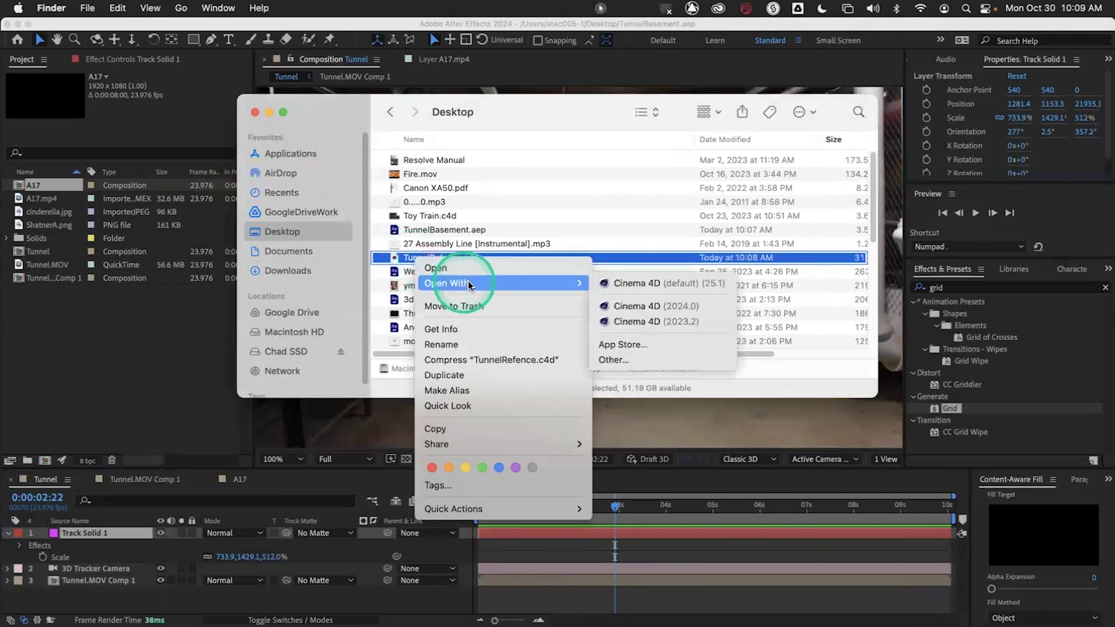
{"action": "left_click", "coordinate": [637, 306]}
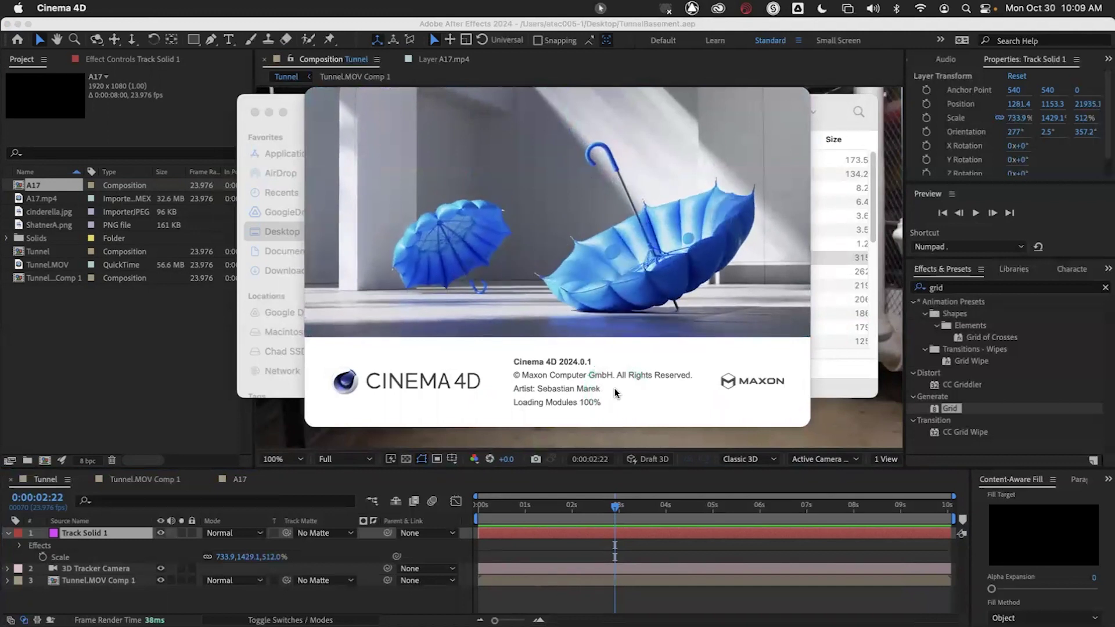
{"action": "left_click", "coordinate": [696, 221]}
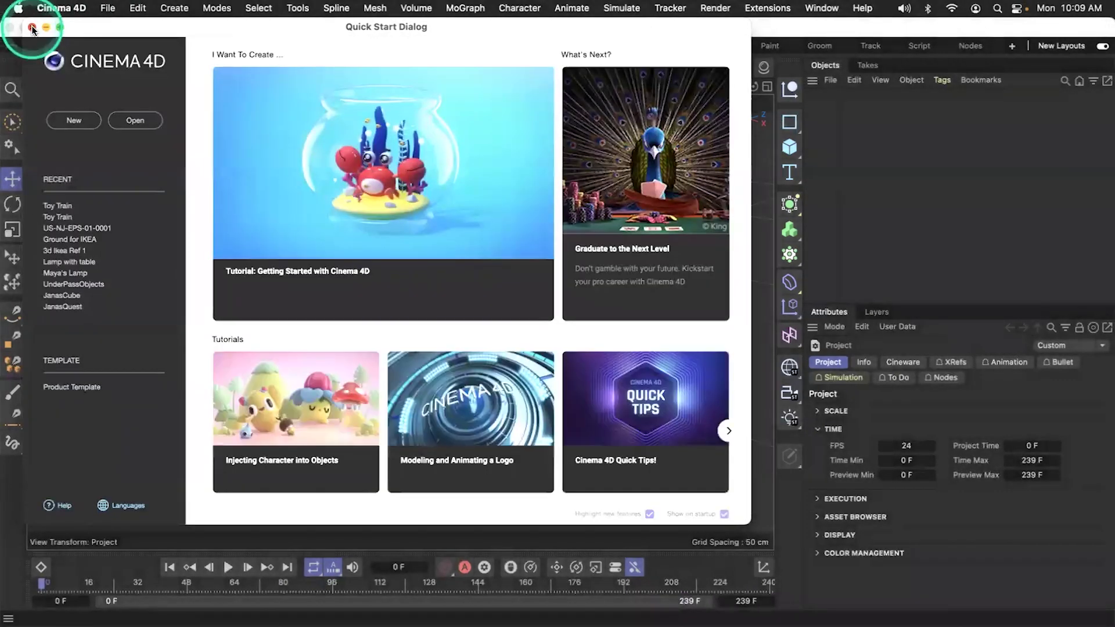
{"action": "left_click", "coordinate": [32, 28]}
{"action": "left_click", "coordinate": [355, 264]}
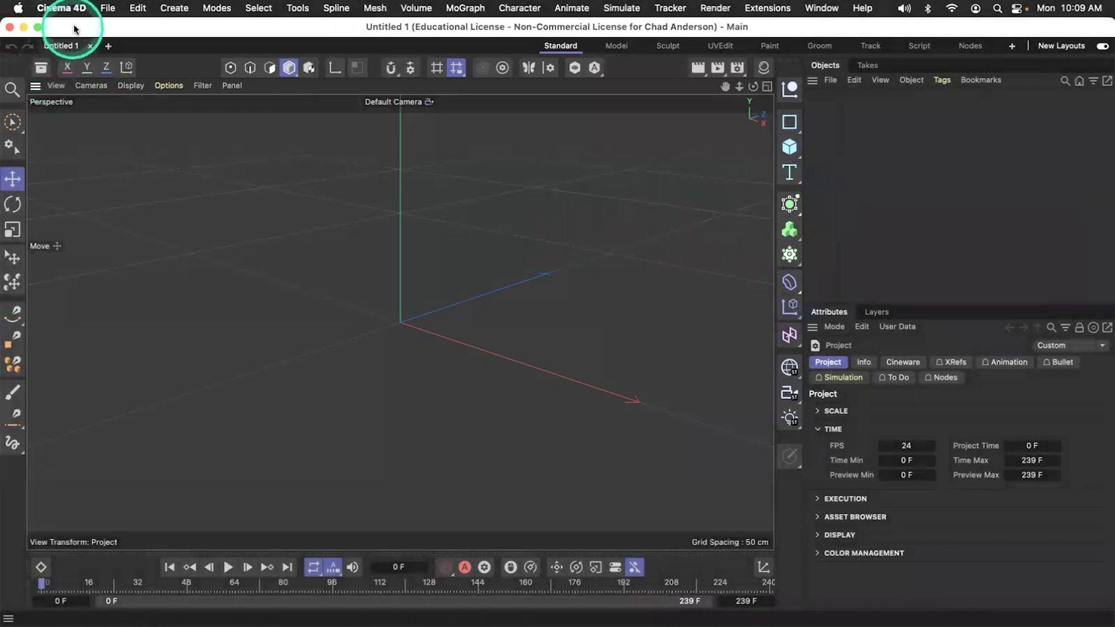
Load the TunnelRefence.c4d project from the Desktop and expand the TunnelBasement.aep-Tunnel null's hierarchy.
{"action": "left_click", "coordinate": [108, 10]}
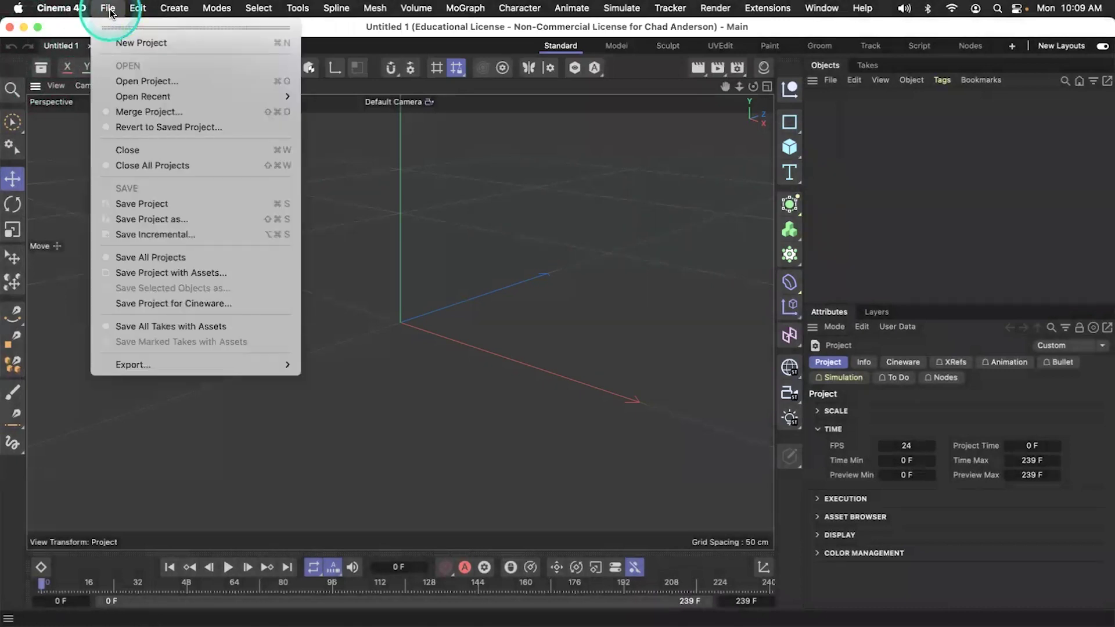
{"action": "left_click", "coordinate": [138, 82]}
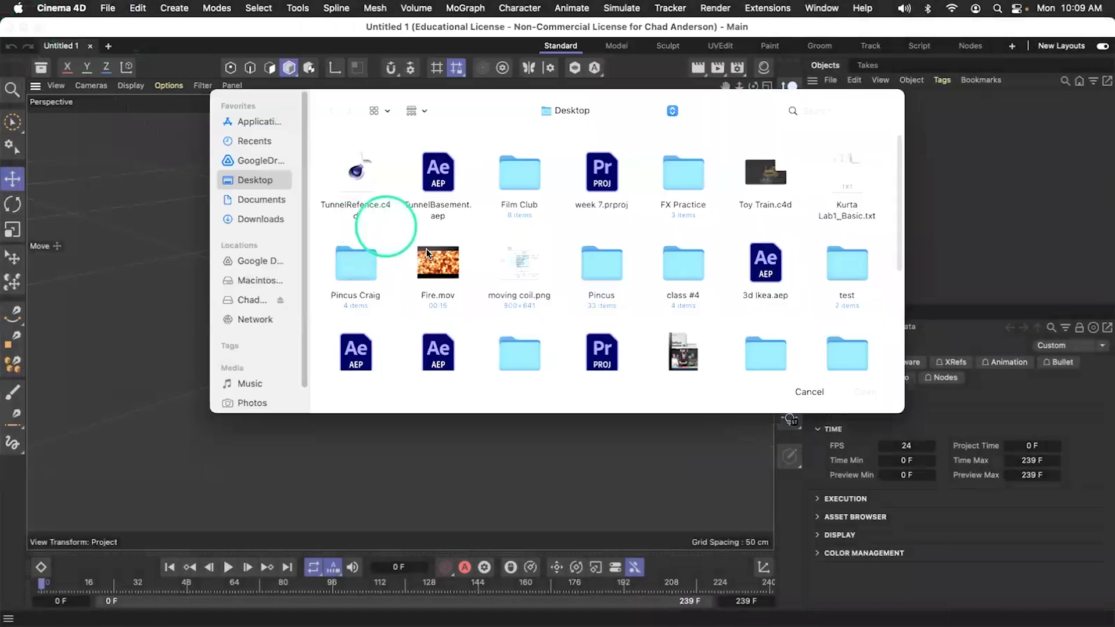
{"action": "double_click", "coordinate": [351, 176]}
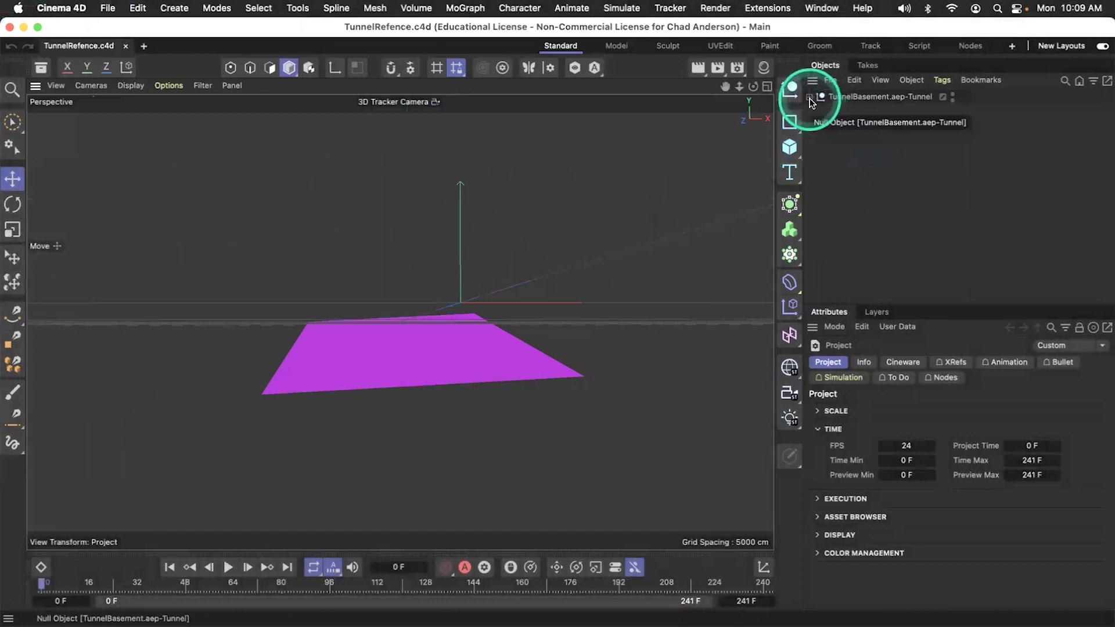
{"action": "left_click", "coordinate": [809, 97]}
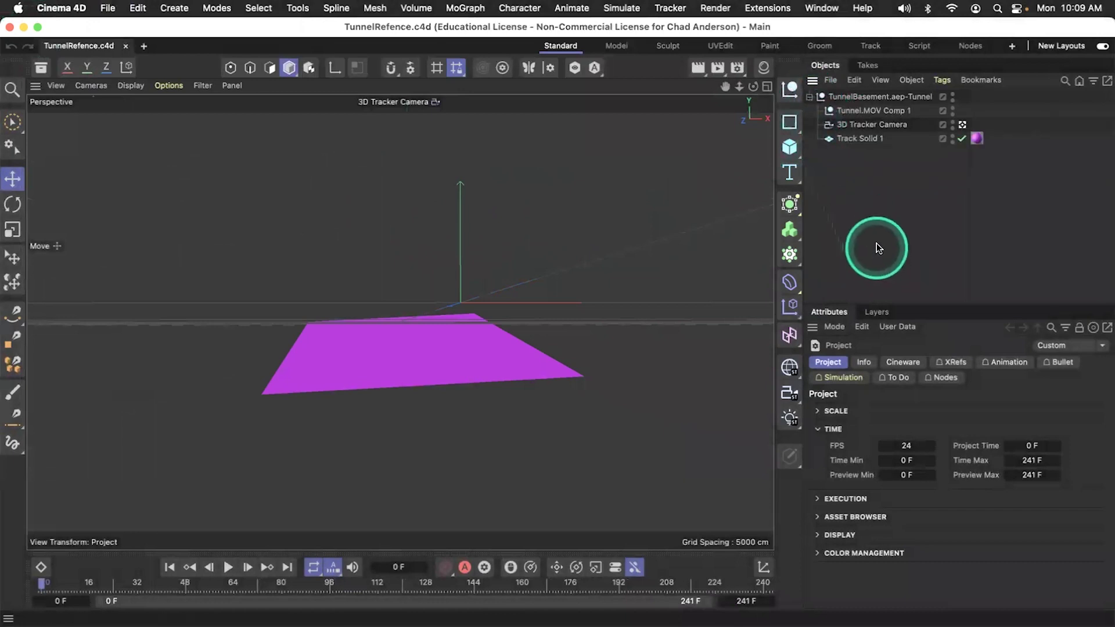
Select the 3D Tracker Camera, switch to the Default Camera view, and inspect the tracker camera's motion path.
{"action": "left_click", "coordinate": [876, 125]}
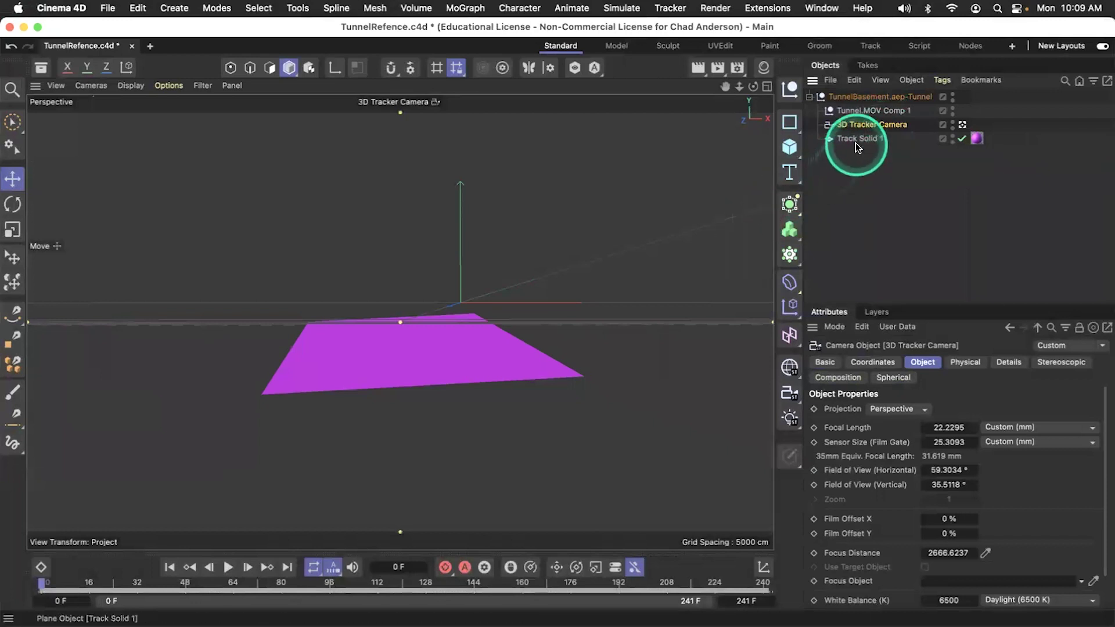
{"action": "left_click", "coordinate": [962, 124]}
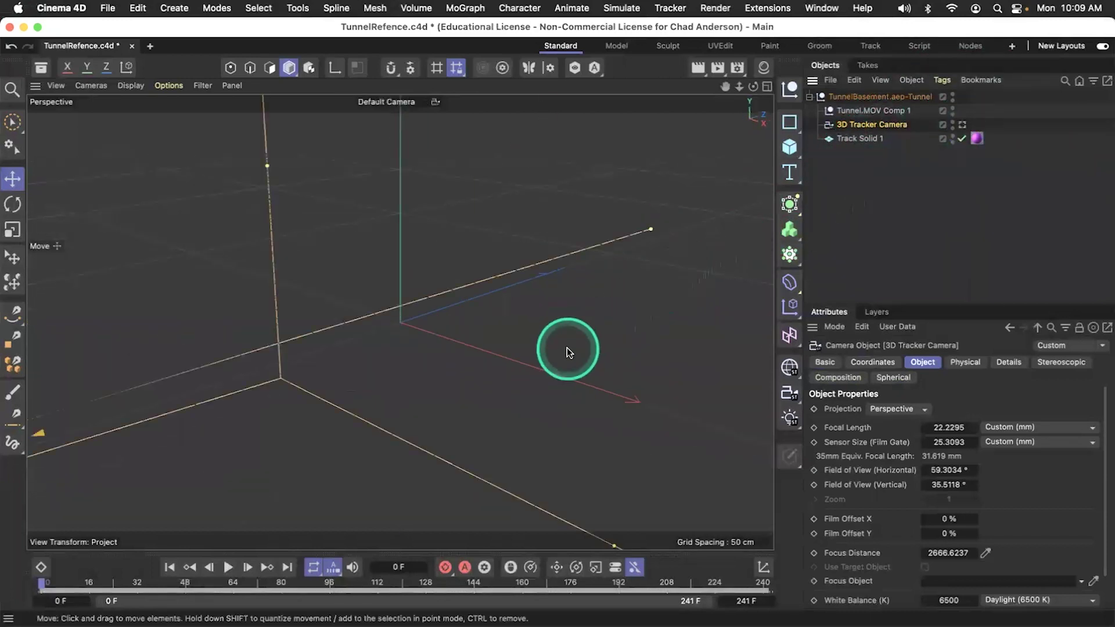
{"action": "left_click_drag", "start_coordinate": [548, 327], "coordinate": [472, 186]}
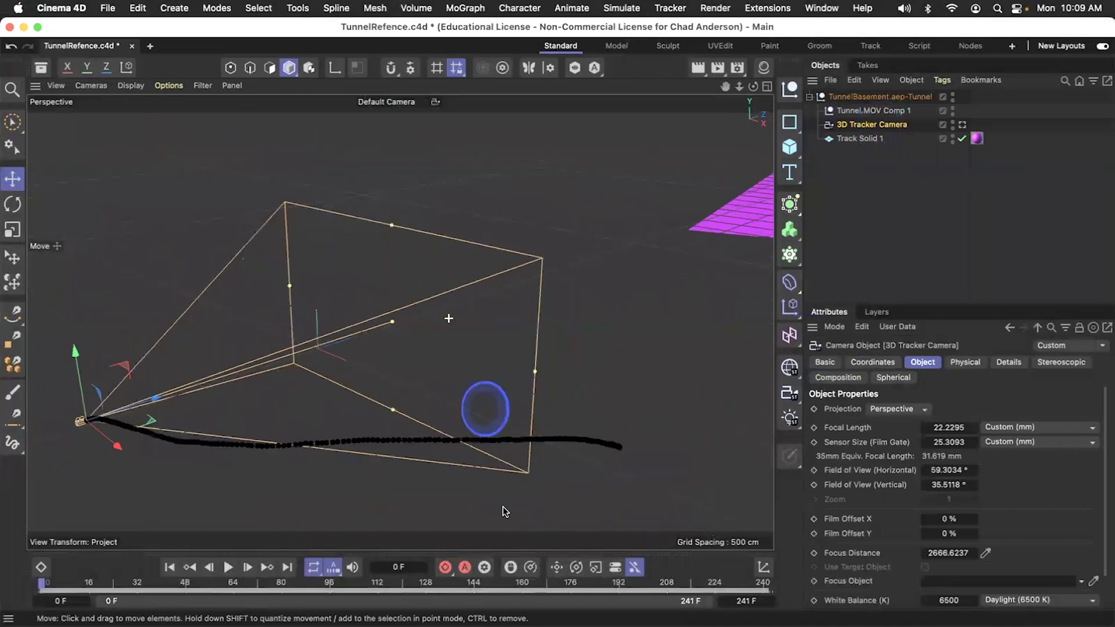
{"action": "left_click_drag", "start_coordinate": [597, 308], "coordinate": [443, 542]}
{"action": "left_click_drag", "start_coordinate": [515, 259], "coordinate": [287, 323]}
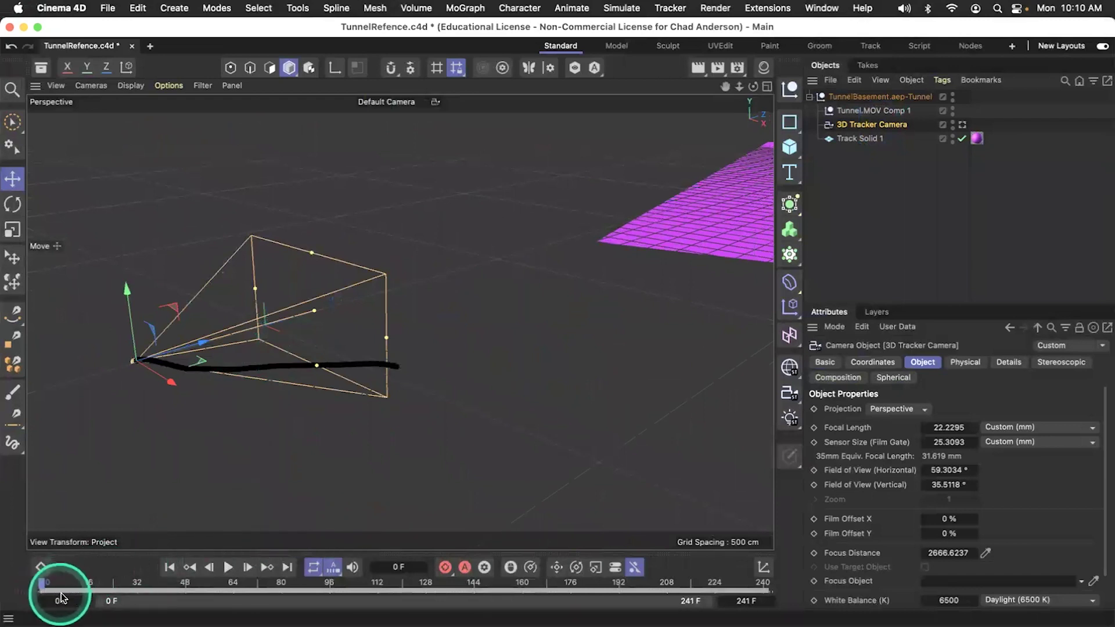
Shorten the timeline's preview range to 25 F and restore it to 241 F.
{"action": "left_click_drag", "start_coordinate": [709, 604], "coordinate": [202, 604]}
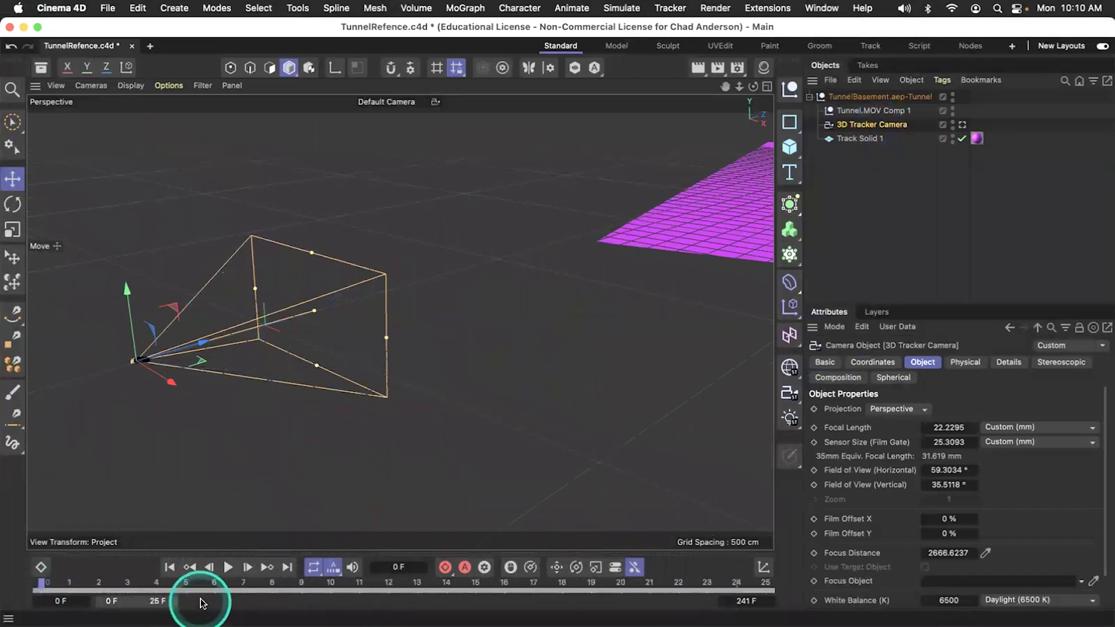
{"action": "left_click", "coordinate": [213, 590]}
{"action": "left_click_drag", "start_coordinate": [177, 601], "coordinate": [737, 615]}
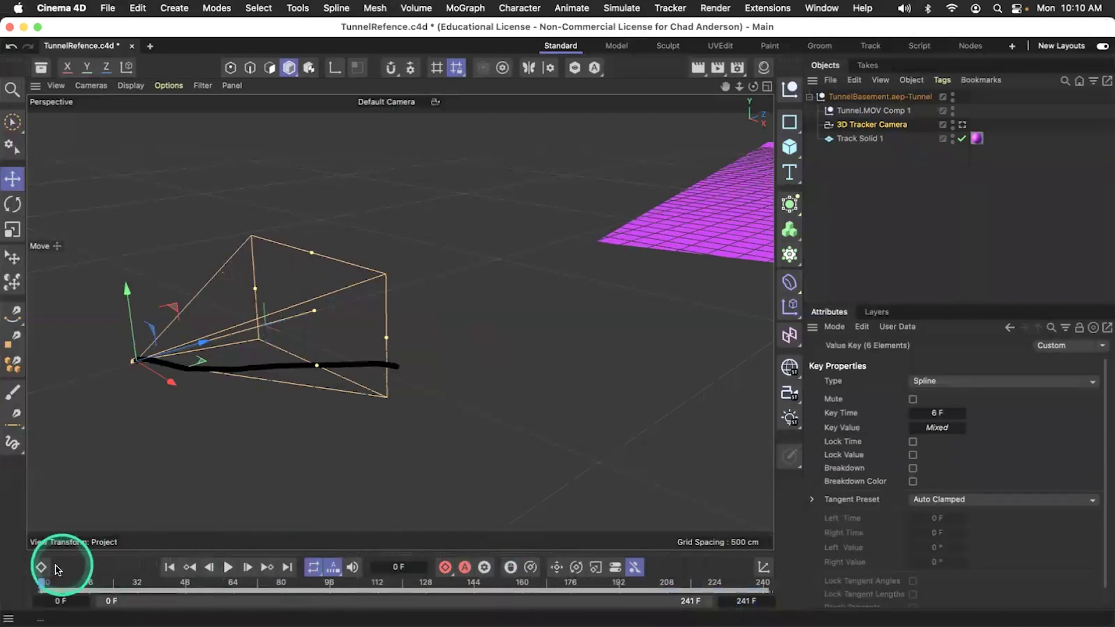
{"action": "left_click_drag", "start_coordinate": [42, 583], "coordinate": [20, 566]}
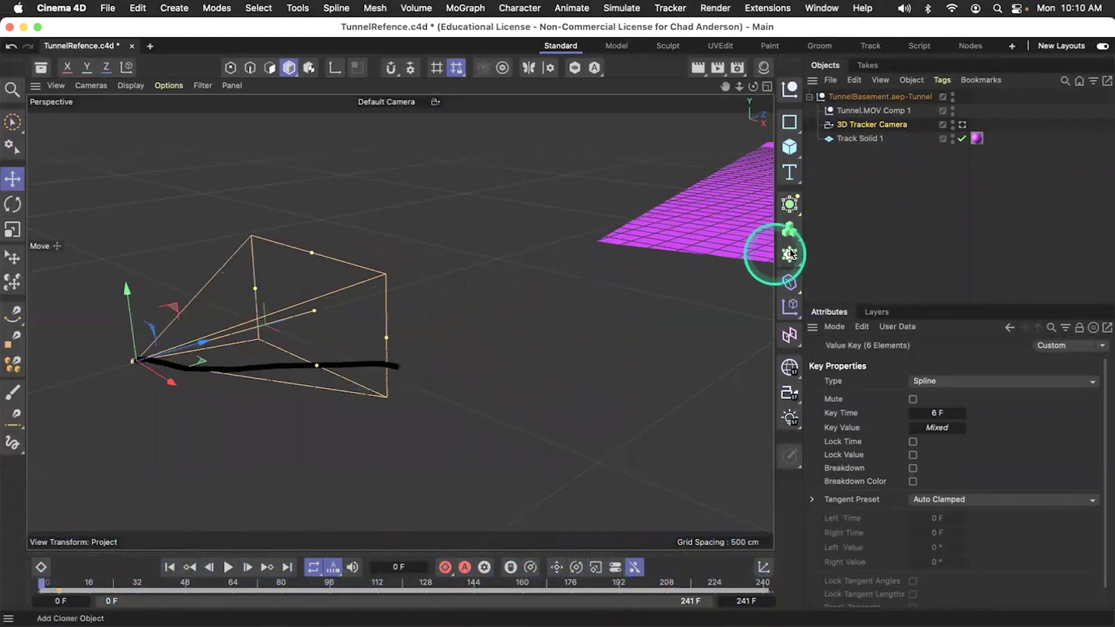
Select Track Solid 1 and examine the plane's position relative to the tracker camera.
{"action": "left_click", "coordinate": [856, 138]}
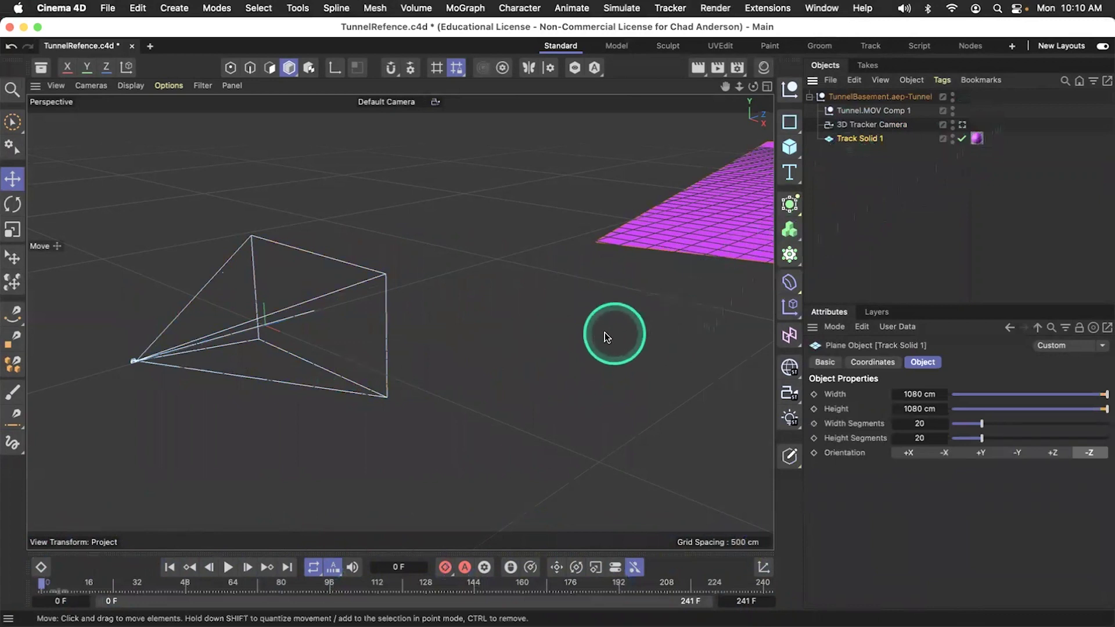
{"action": "mouse_move", "coordinate": [555, 292]}
{"action": "left_mouse_down"}
{"action": "mouse_move", "coordinate": [604, 429]}
{"action": "mouse_move", "coordinate": [564, 310]}
{"action": "left_mouse_up"}
{"action": "left_click_drag", "start_coordinate": [667, 299], "coordinate": [202, 418]}
{"action": "left_click_drag", "start_coordinate": [657, 315], "coordinate": [214, 422]}
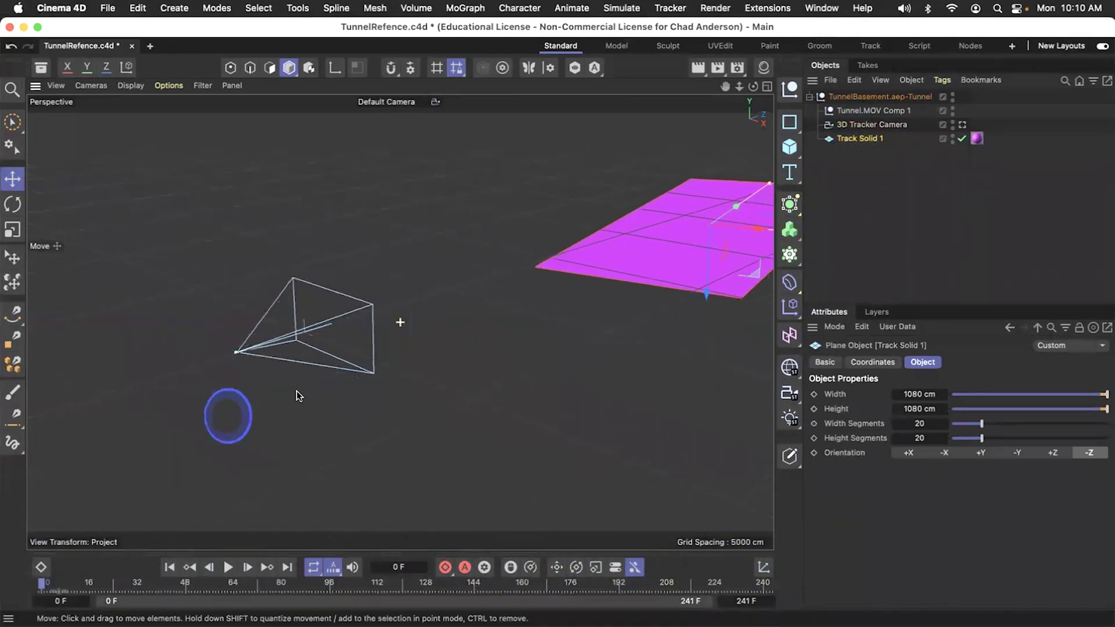
{"action": "left_click_drag", "start_coordinate": [682, 289], "coordinate": [605, 285]}
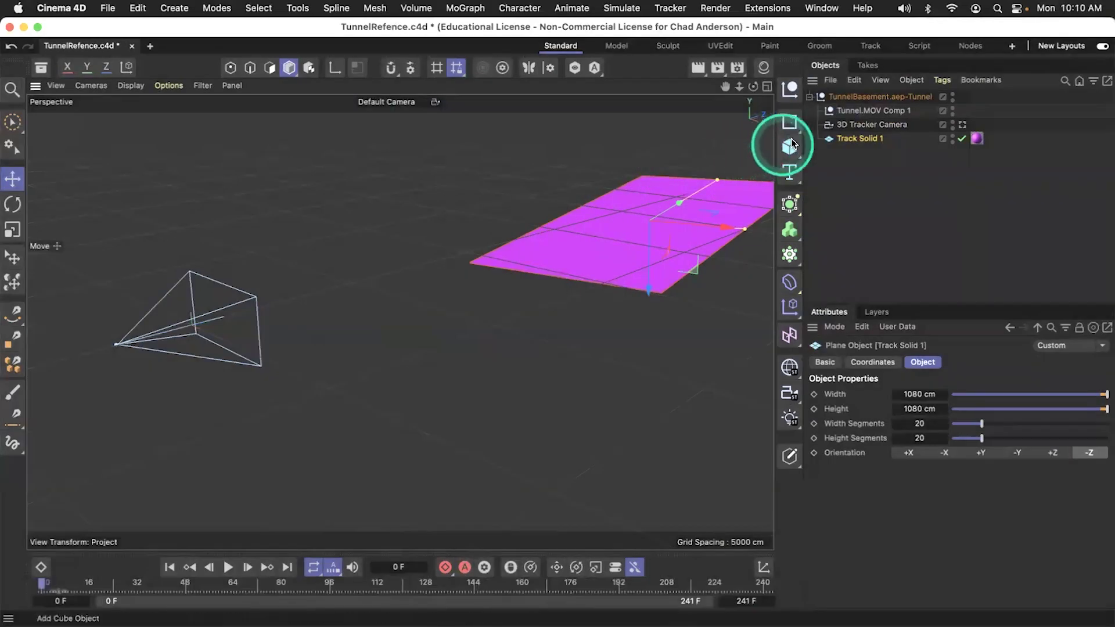
Add a Cube, move it between the tracker camera and Track Solid 1, and scale it up.
{"action": "left_click", "coordinate": [791, 147]}
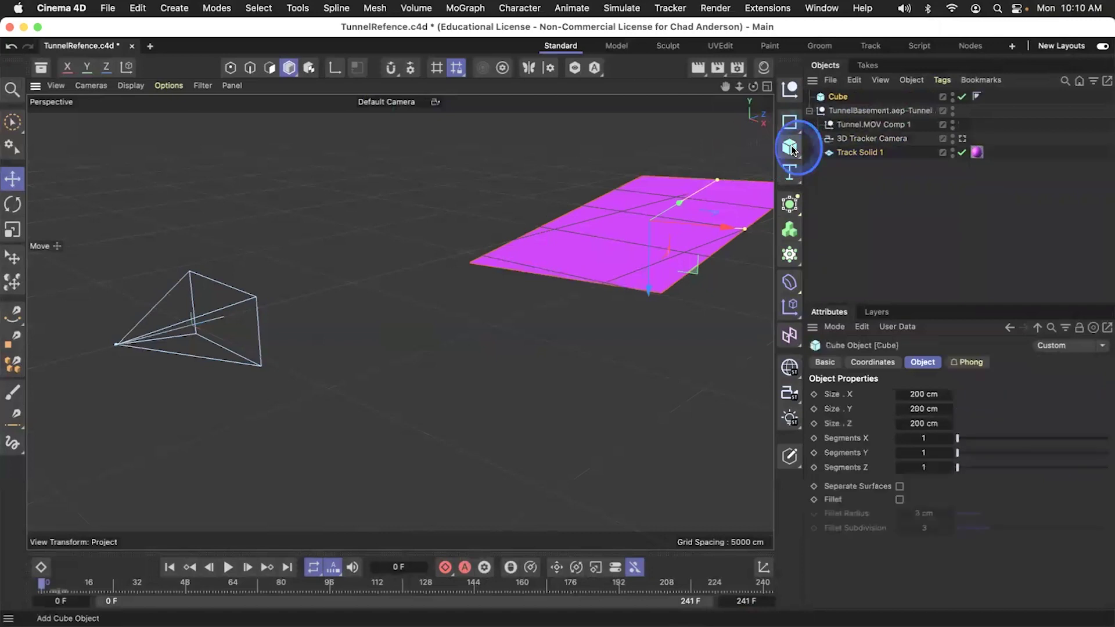
{"action": "left_click_drag", "start_coordinate": [247, 315], "coordinate": [371, 406]}
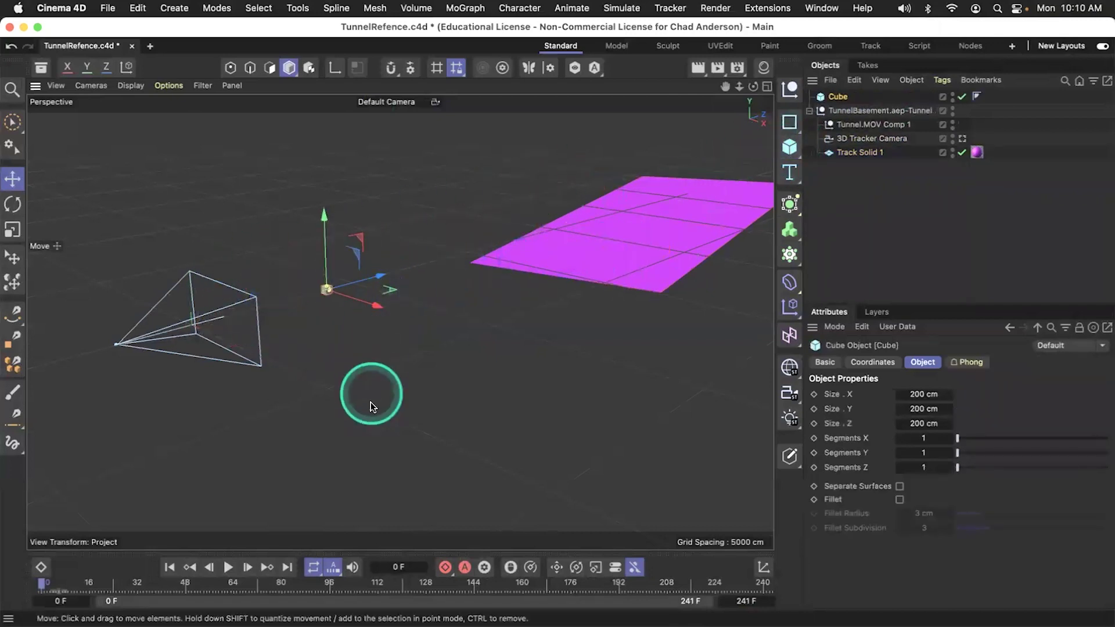
{"action": "key", "text": "t"}
{"action": "left_click_drag", "start_coordinate": [314, 377], "coordinate": [626, 424]}
{"action": "key", "text": "e"}
{"action": "left_click_drag", "start_coordinate": [396, 273], "coordinate": [415, 316]}
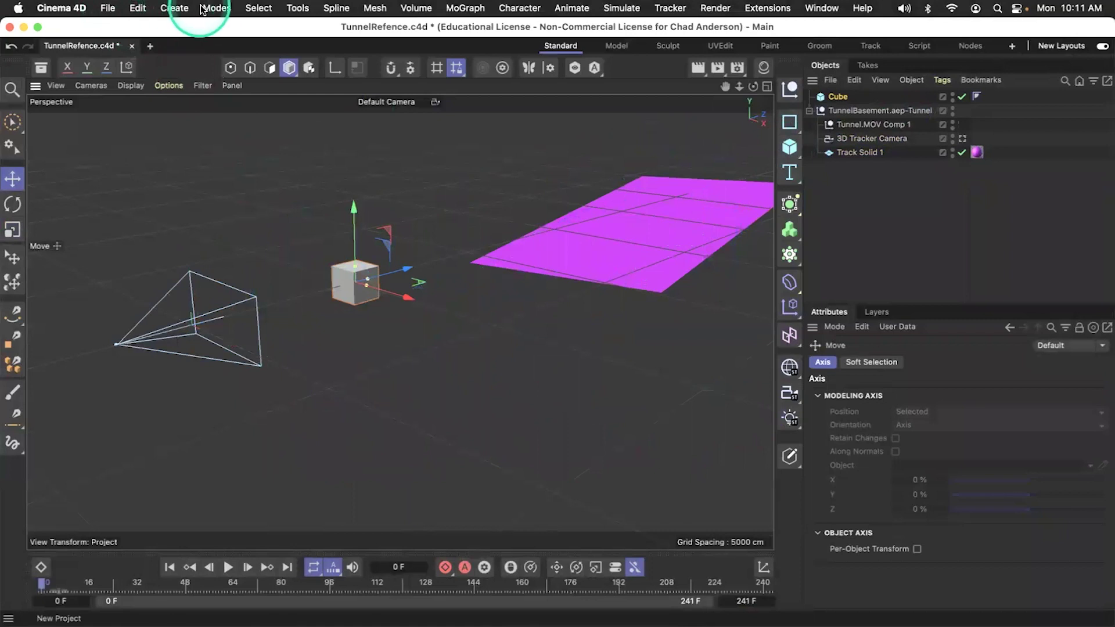
Transfer the Cube to Track Solid 1 with Enable Scale turned off so the cube keeps its own size.
{"action": "left_click", "coordinate": [295, 13]}
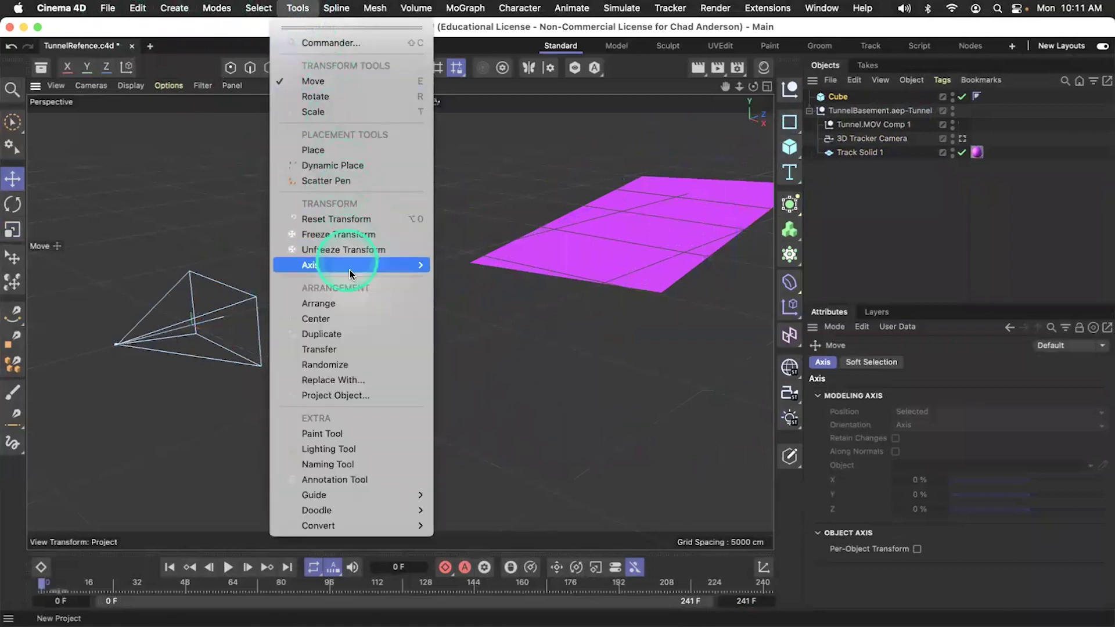
{"action": "left_click", "coordinate": [355, 349]}
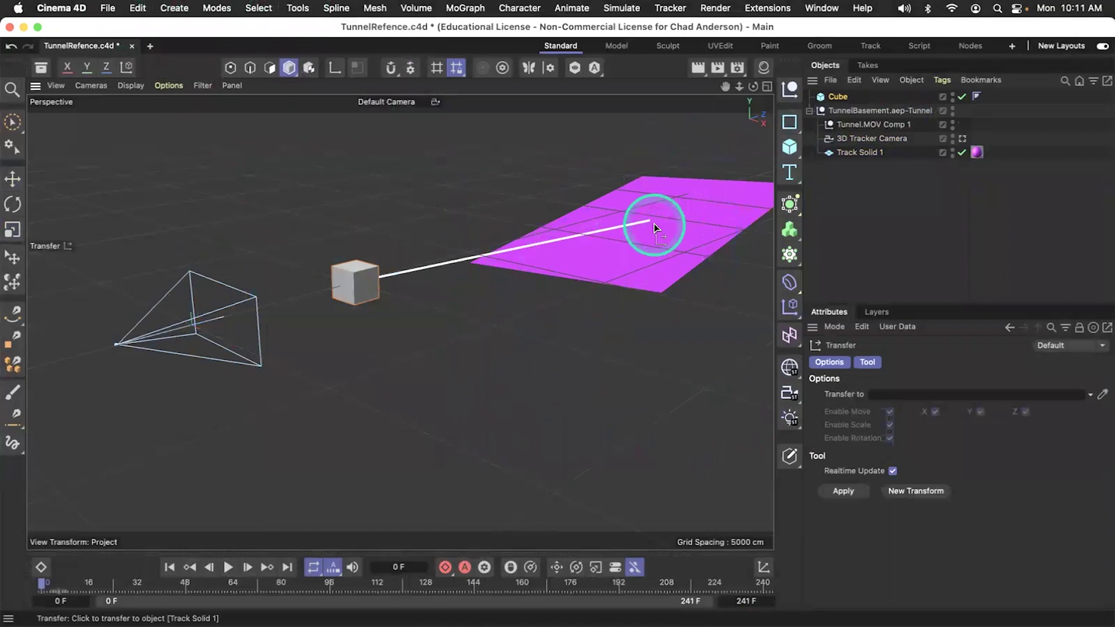
{"action": "left_click", "coordinate": [654, 224]}
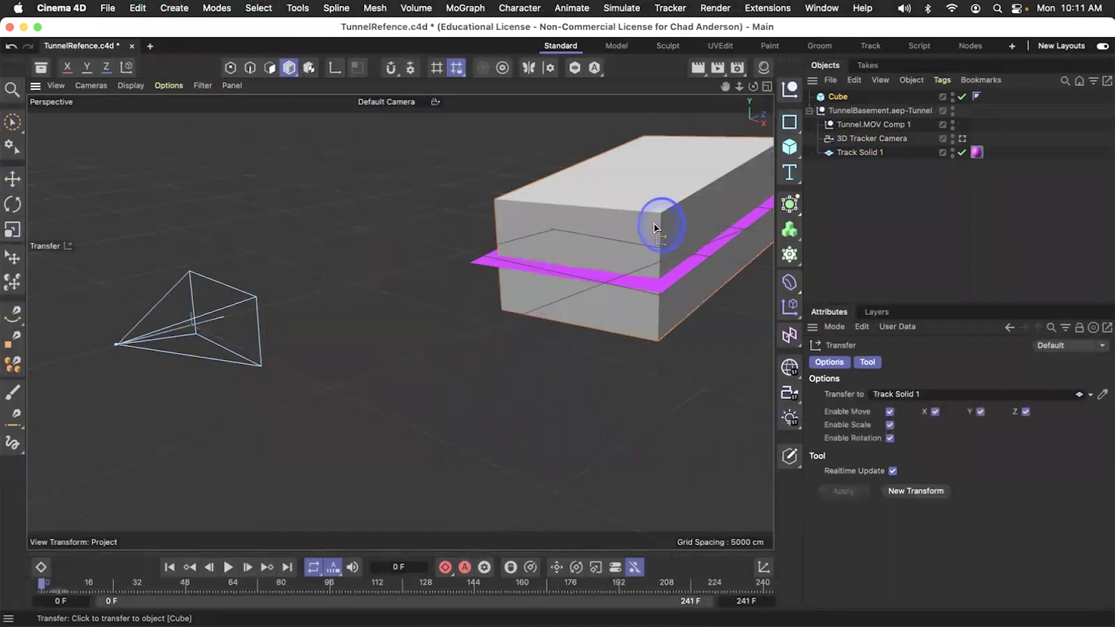
{"action": "left_click", "coordinate": [890, 426]}
Raise the Cube until it rests on Track Solid 1, and view the scene through the 3D Tracker Camera.
{"action": "key", "text": "e"}
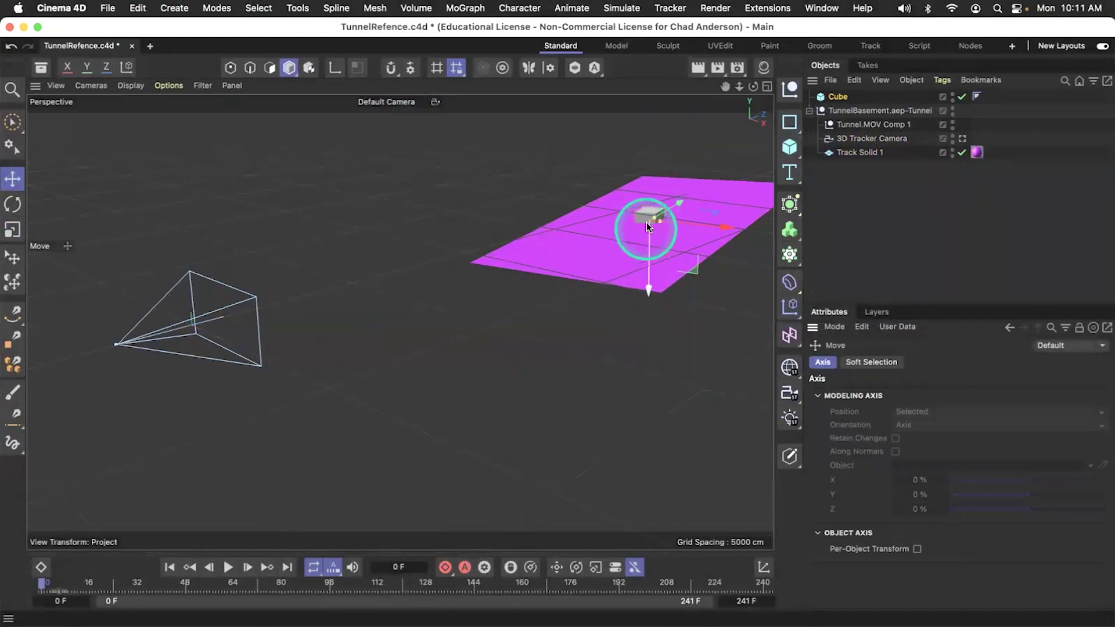
{"action": "left_click_drag", "start_coordinate": [646, 287], "coordinate": [649, 277]}
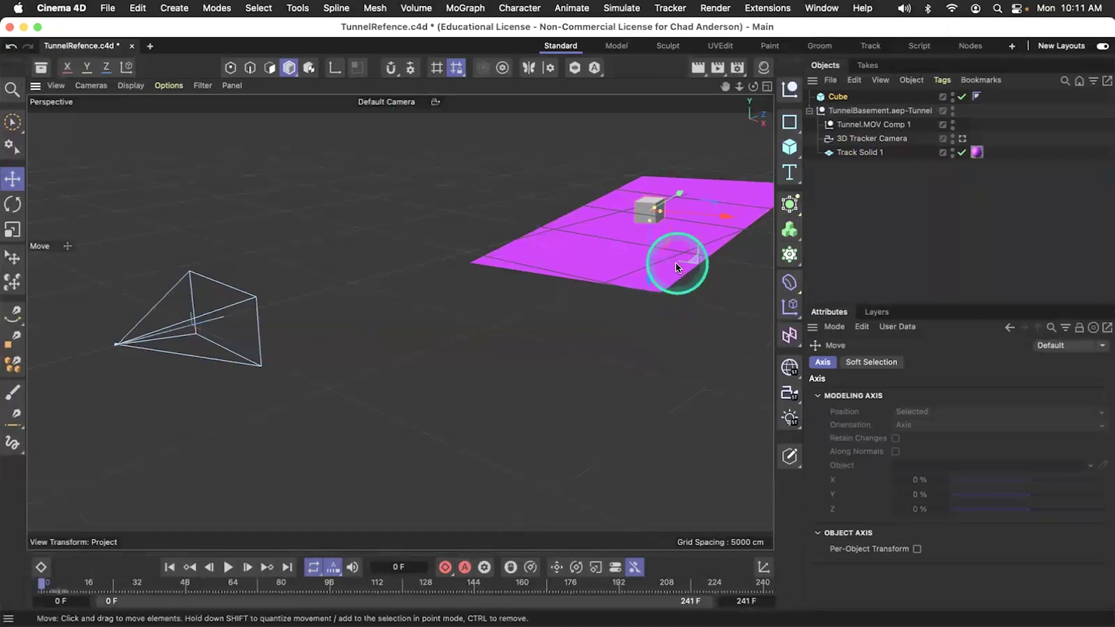
{"action": "left_click", "coordinate": [962, 139]}
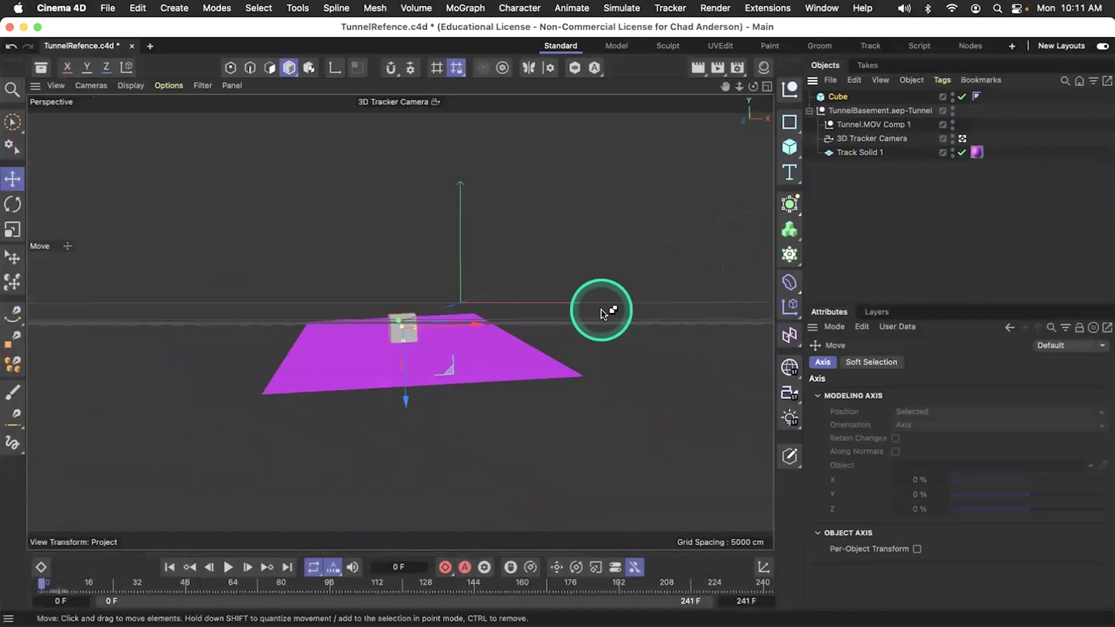
Save the TunnelRefence.c4d project in the current Cinema 4D version and play the tracked animation.
{"action": "key", "text": "super+s"}
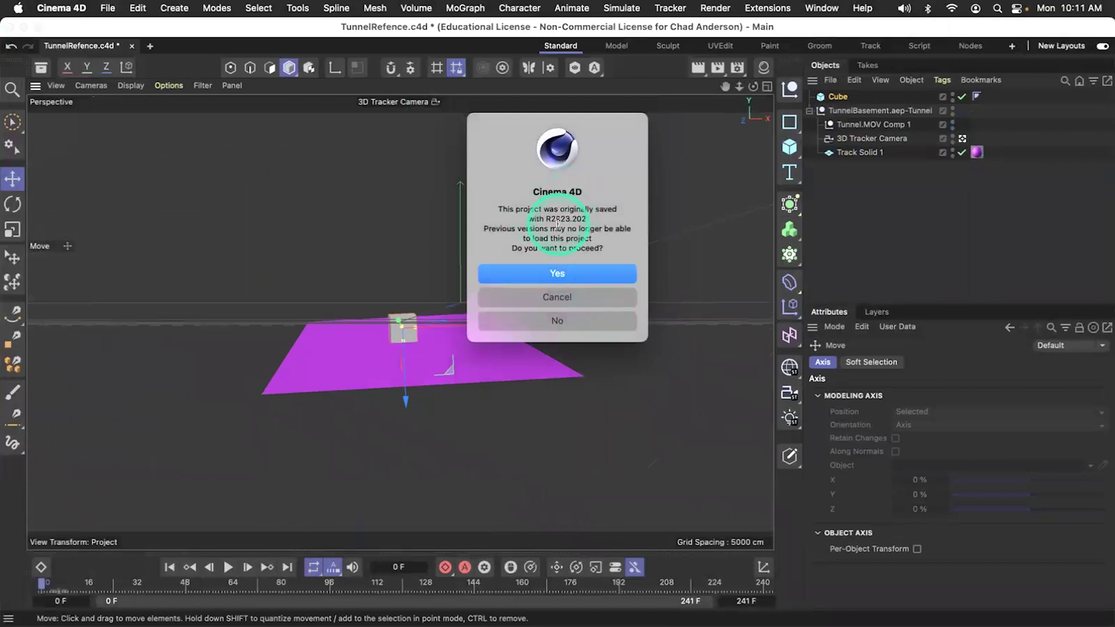
{"action": "left_click", "coordinate": [557, 273]}
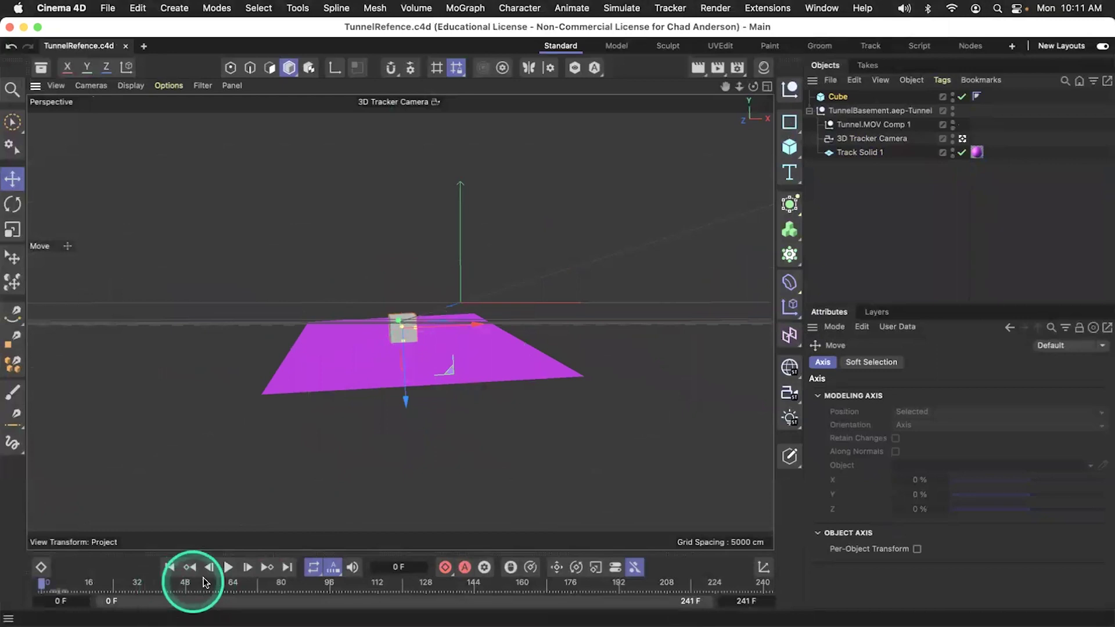
{"action": "left_click", "coordinate": [226, 571]}
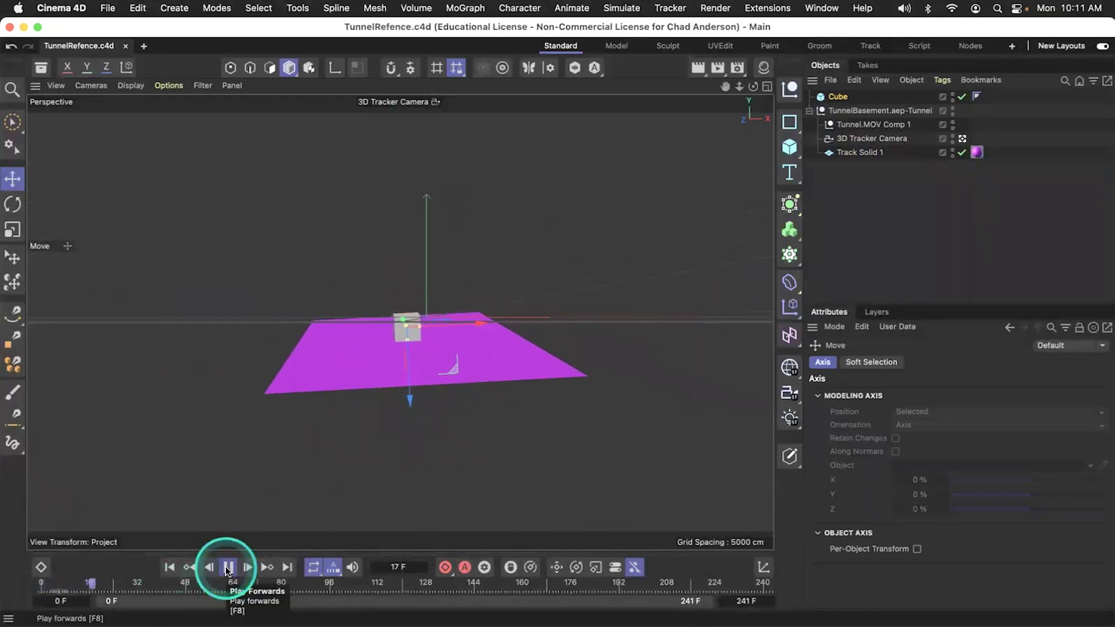
Rewind the animation to frame 0 and save the project with Track Solid 1 disabled and the 3D Tracker Camera active.
{"action": "left_click", "coordinate": [228, 567]}
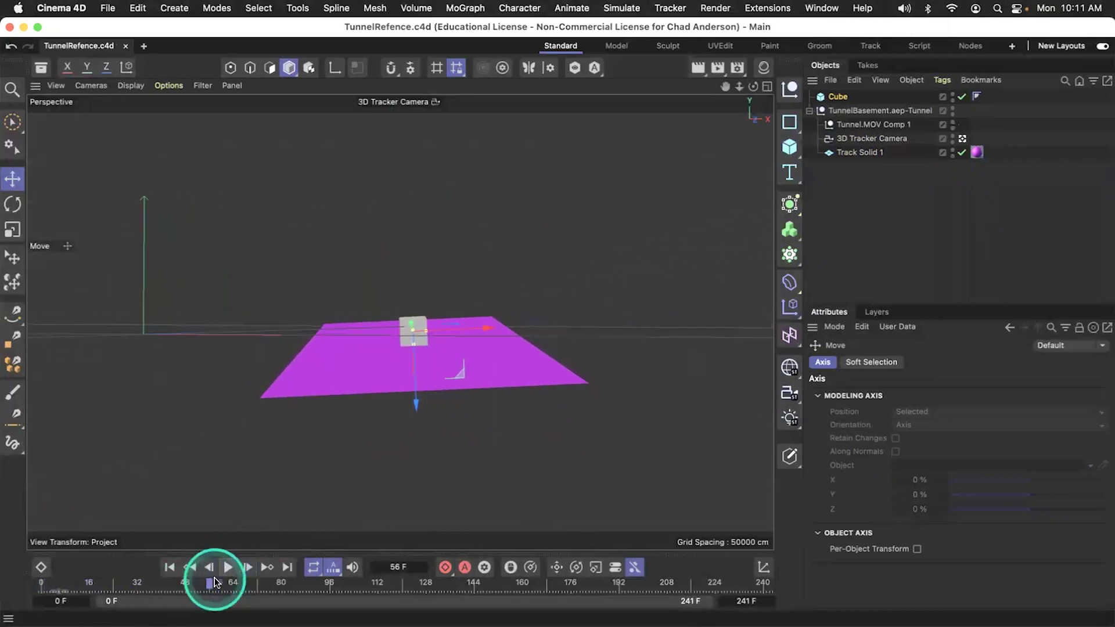
{"action": "left_click_drag", "start_coordinate": [210, 586], "coordinate": [15, 581]}
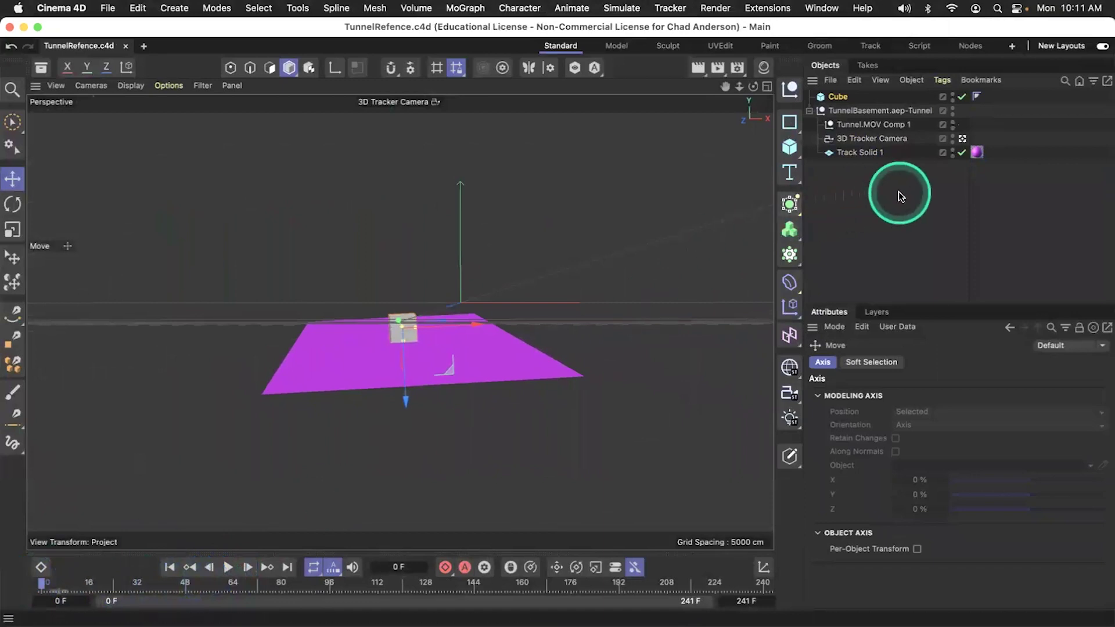
{"action": "left_click", "coordinate": [962, 152]}
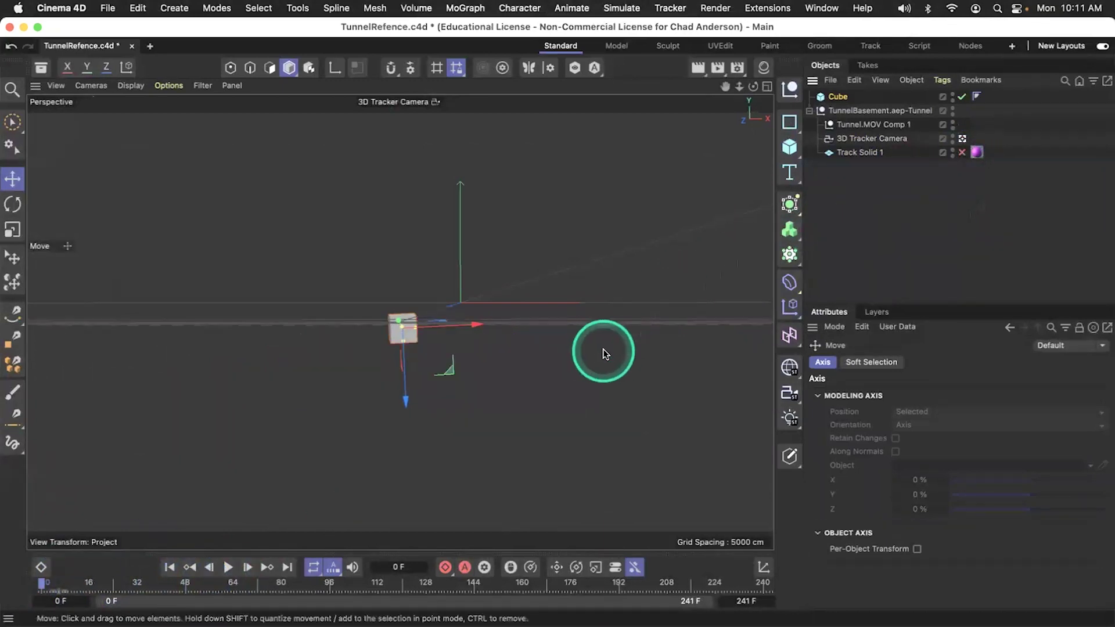
{"action": "key", "text": "super+s"}
{"action": "left_click", "coordinate": [961, 139]}
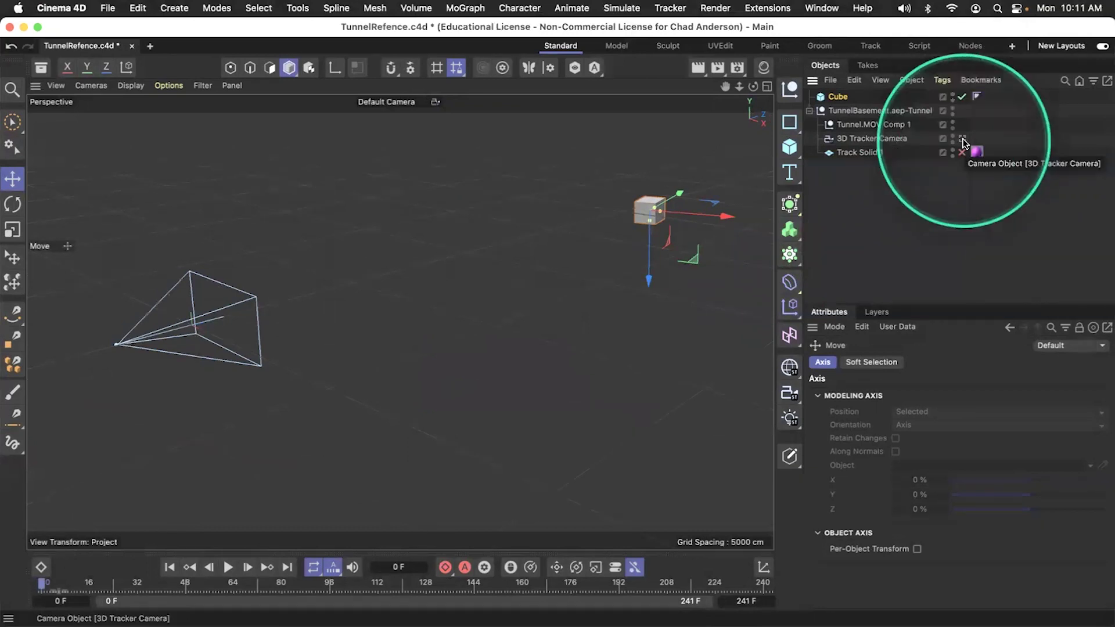
{"action": "left_click", "coordinate": [962, 138]}
{"action": "key", "text": "super+s"}
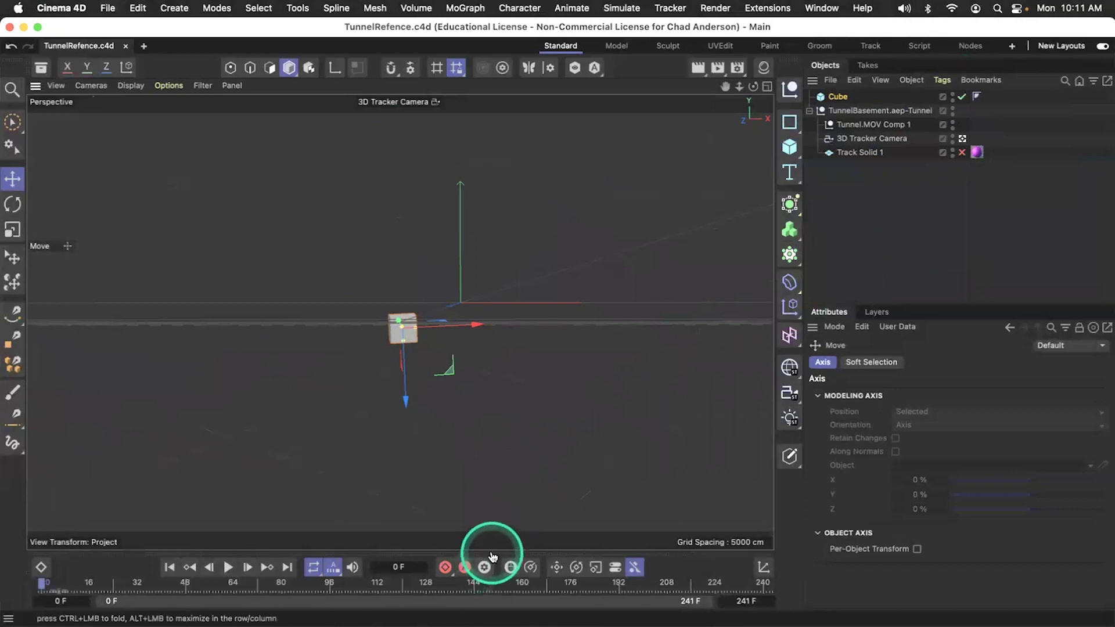
Switch to After Effects and hide the Track Solid 1 layer in the Tunnel composition.
{"action": "key", "text": "super+Tab"}
{"action": "key", "text": "super+Tab"}
{"action": "key", "text": "super+Tab"}
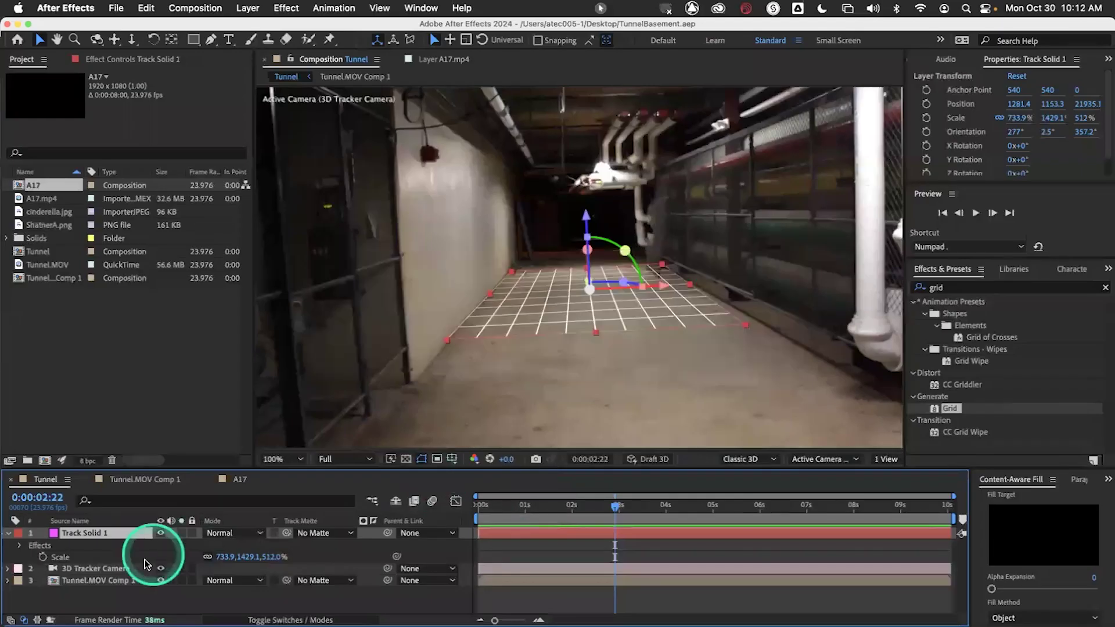
{"action": "left_click", "coordinate": [161, 533]}
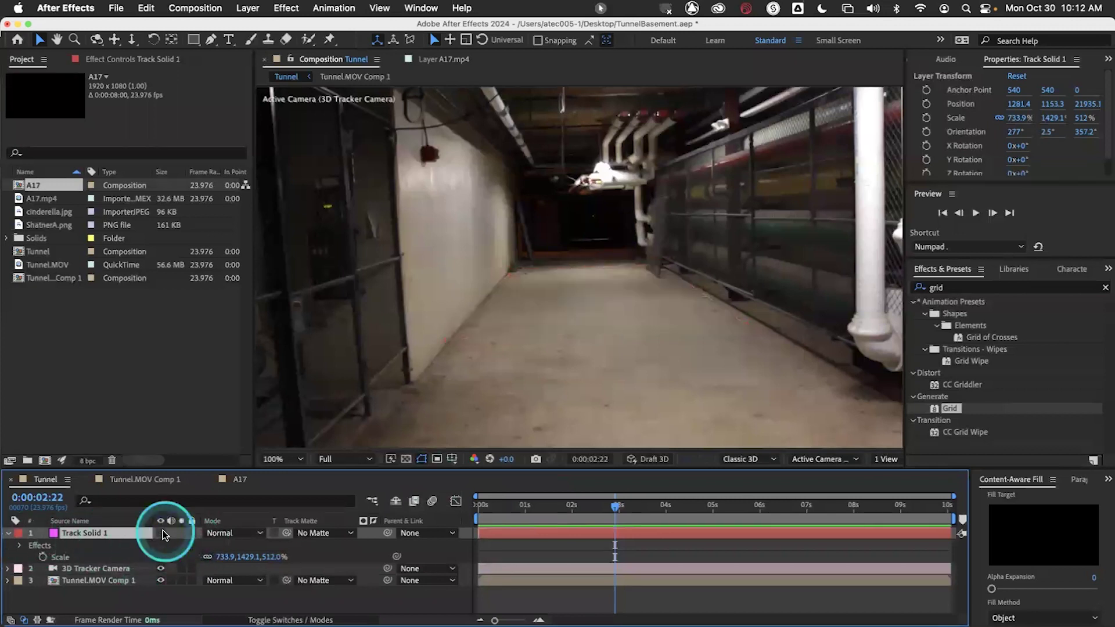
Import TunnelRefence.c4d from the Desktop and add it to the Tunnel composition directly below the Track Solid 1 layer.
{"action": "left_click", "coordinate": [123, 342]}
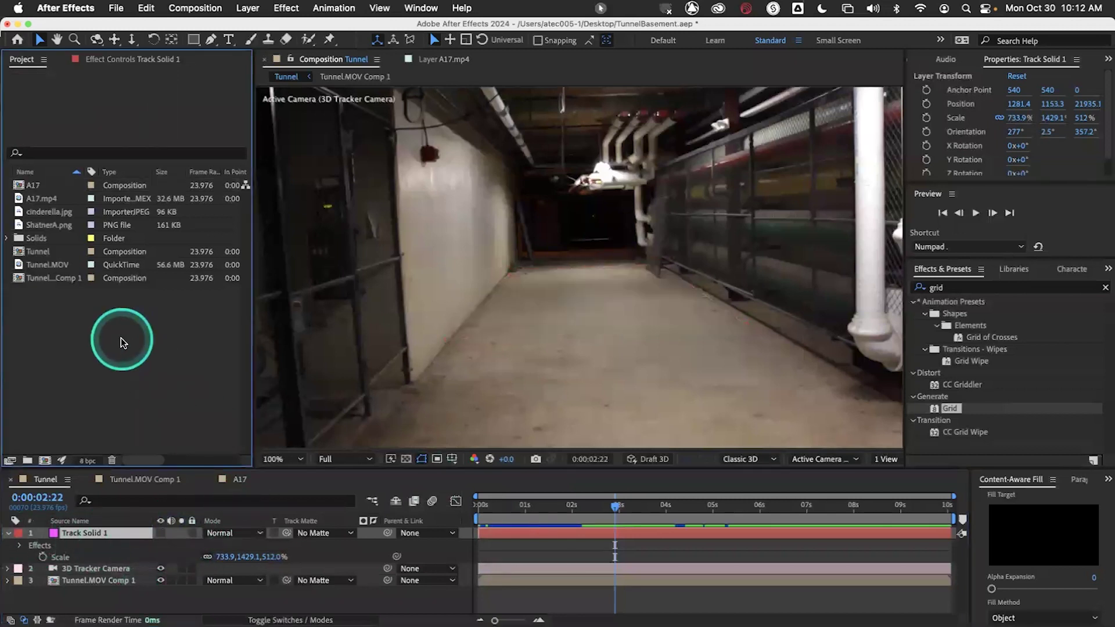
{"action": "double_click", "coordinate": [122, 342]}
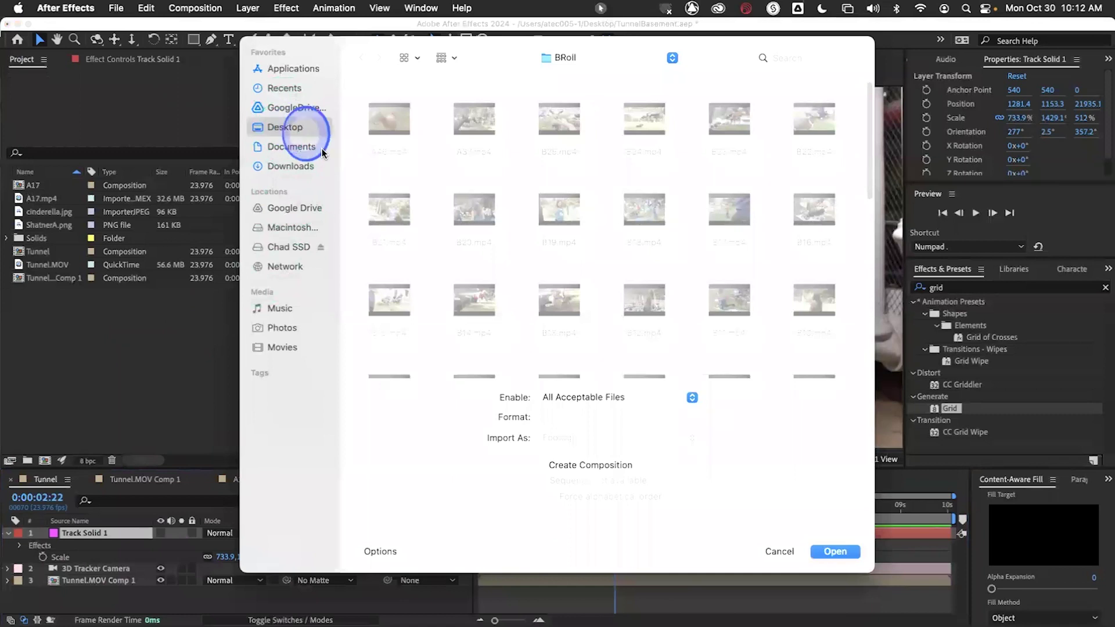
{"action": "left_click", "coordinate": [388, 120]}
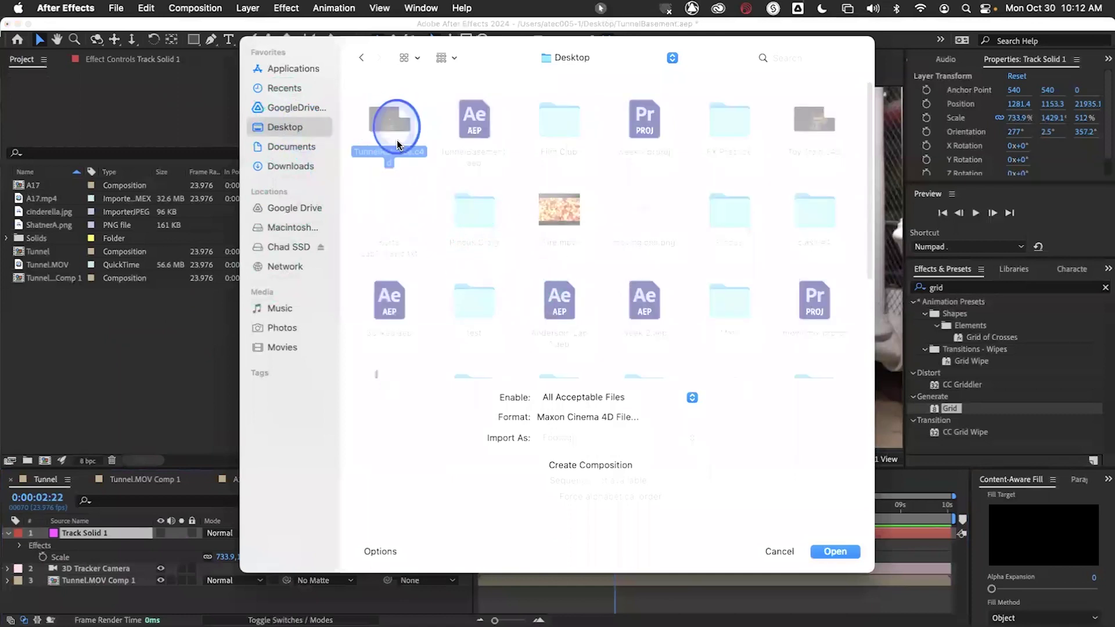
{"action": "left_click", "coordinate": [835, 551]}
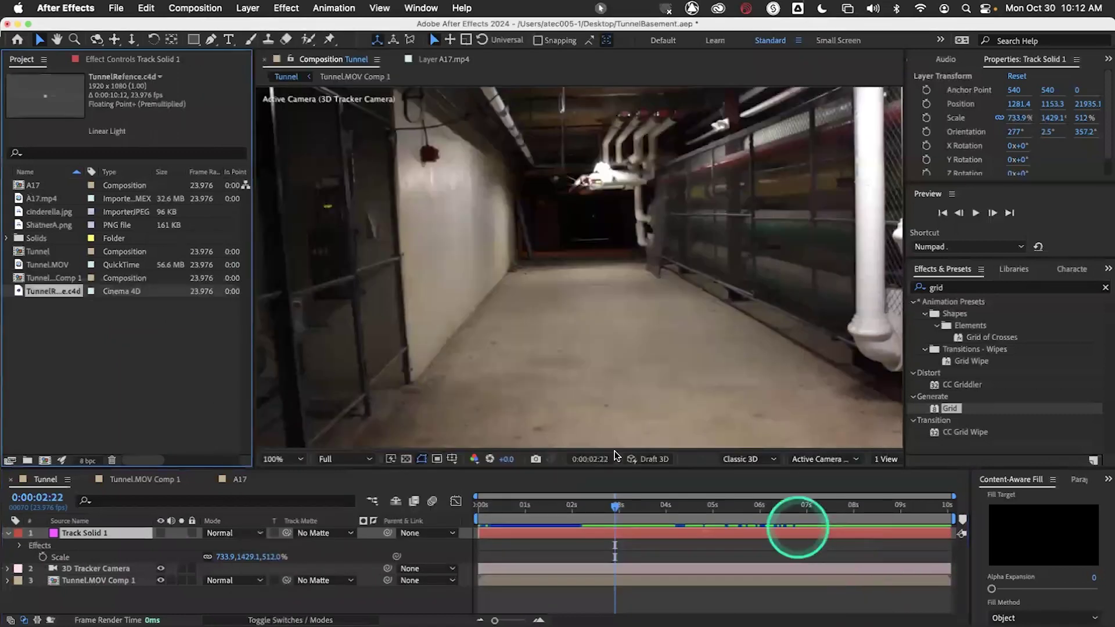
{"action": "left_click_drag", "start_coordinate": [83, 428], "coordinate": [100, 535]}
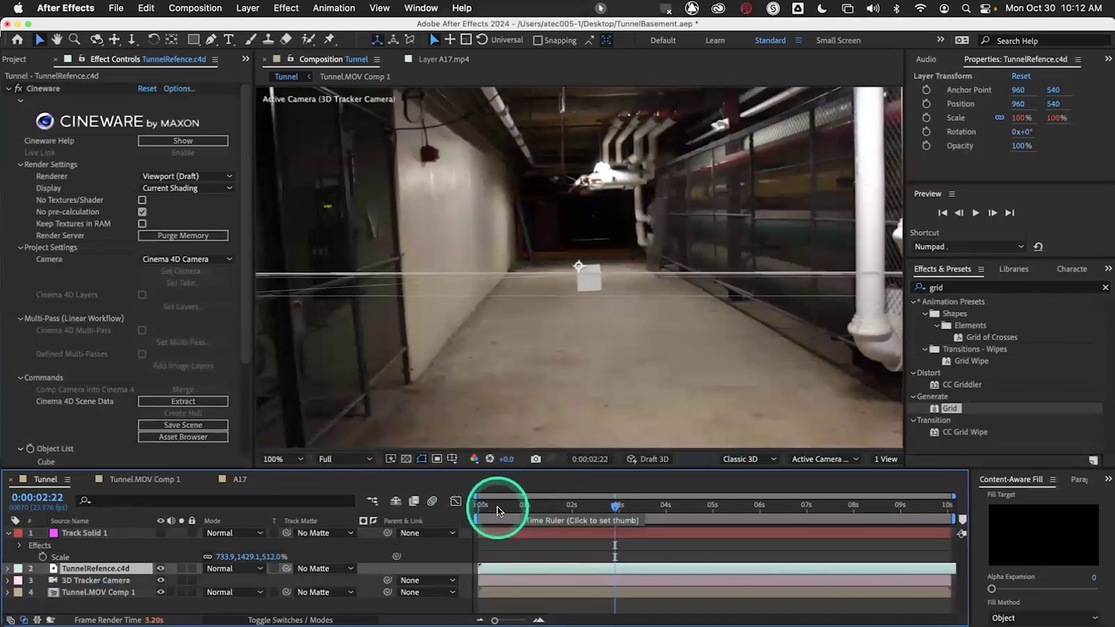
Preview the Tunnel composition from the start to check how the cube follows the tracked footage.
{"action": "left_click", "coordinate": [475, 506]}
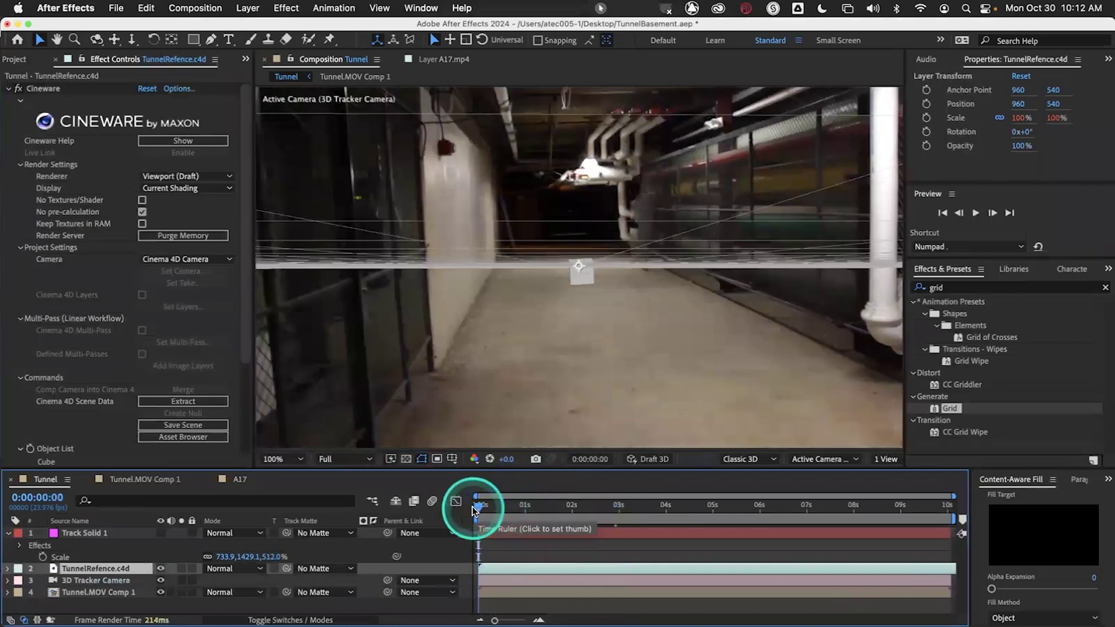
{"action": "key", "text": "space"}
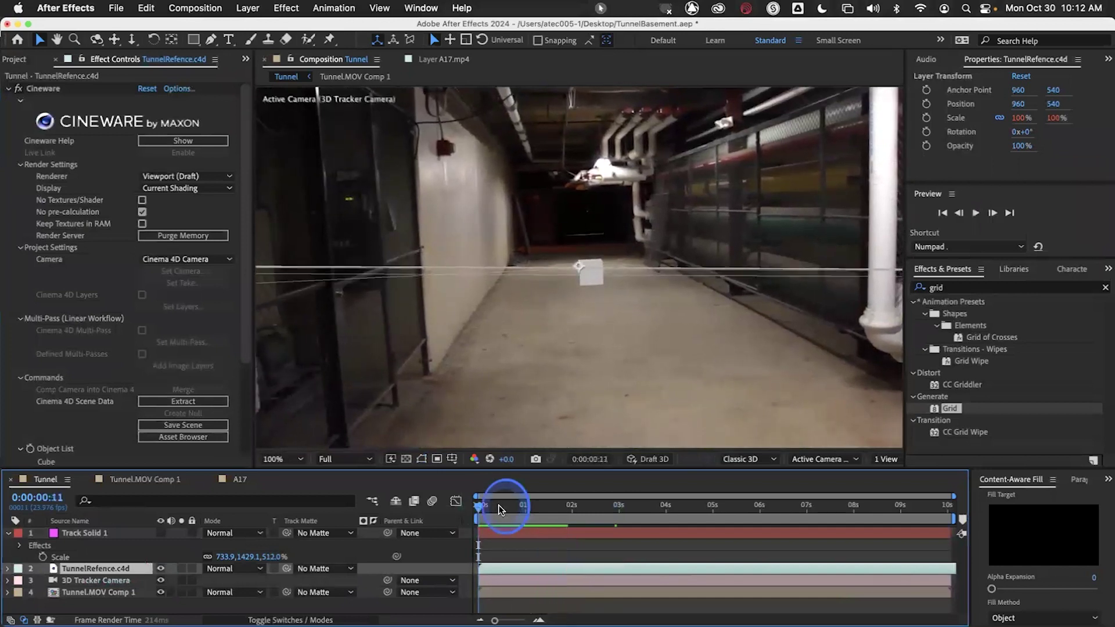
{"action": "left_click", "coordinate": [501, 510]}
{"action": "left_click", "coordinate": [456, 502]}
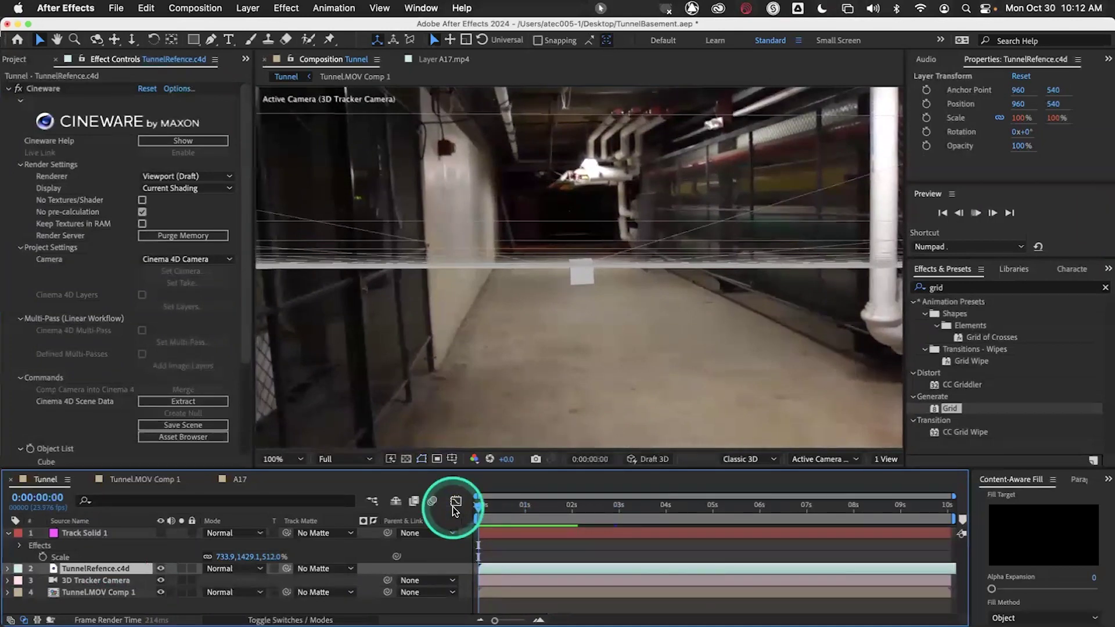
{"action": "key", "text": "space"}
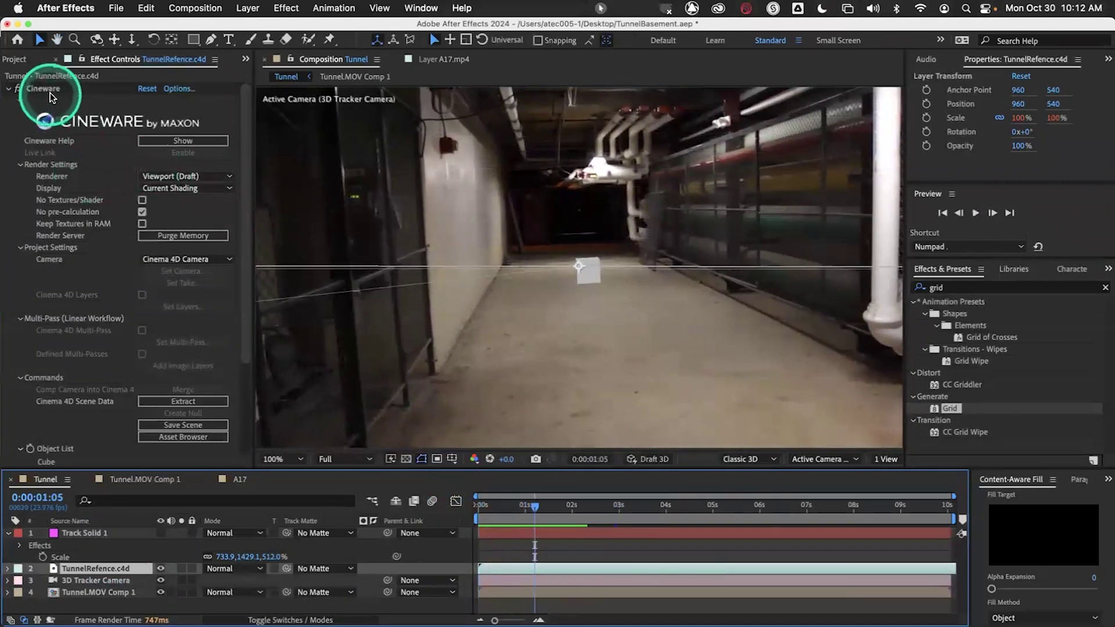
Set the Cineware renderer to Current and preview the composition from the start.
{"action": "left_click", "coordinate": [188, 178]}
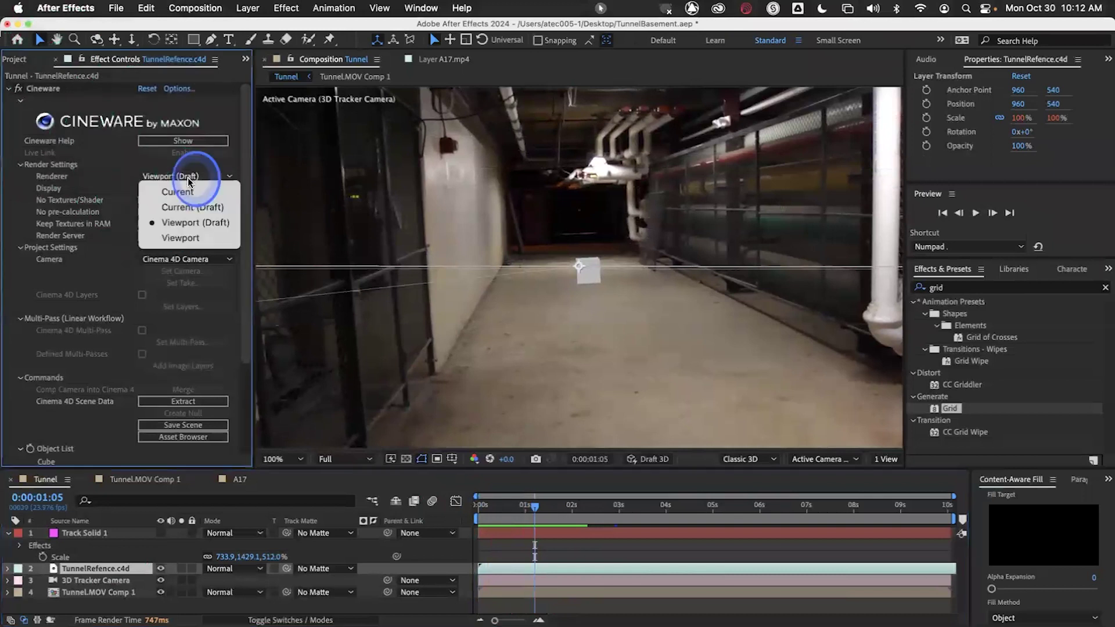
{"action": "left_click", "coordinate": [177, 192]}
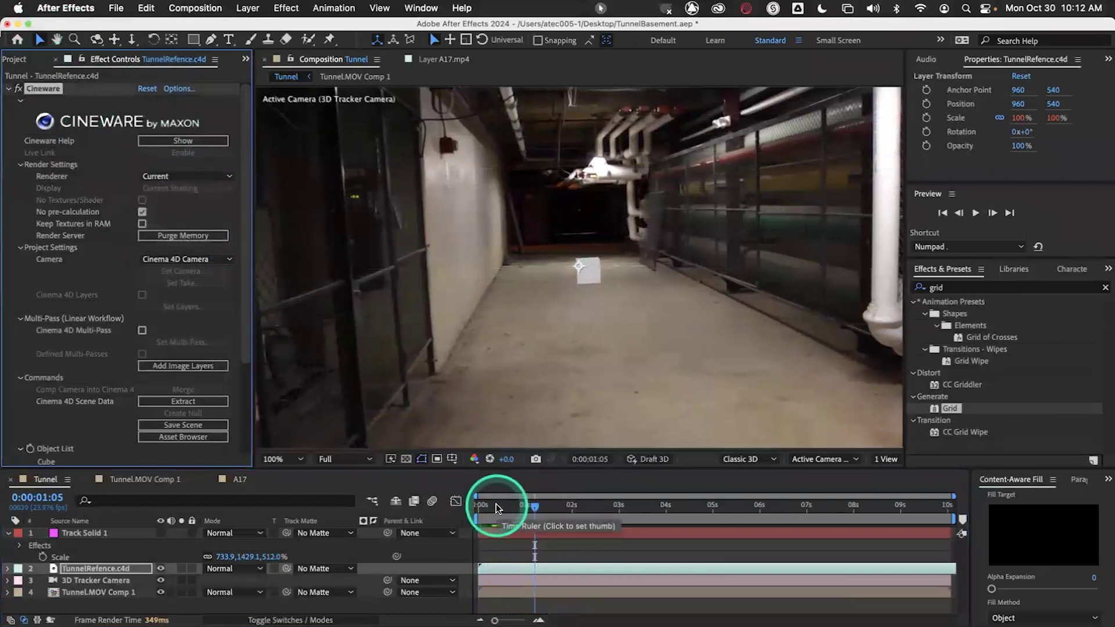
{"action": "left_click_drag", "start_coordinate": [496, 505], "coordinate": [460, 510]}
{"action": "key", "text": "space"}
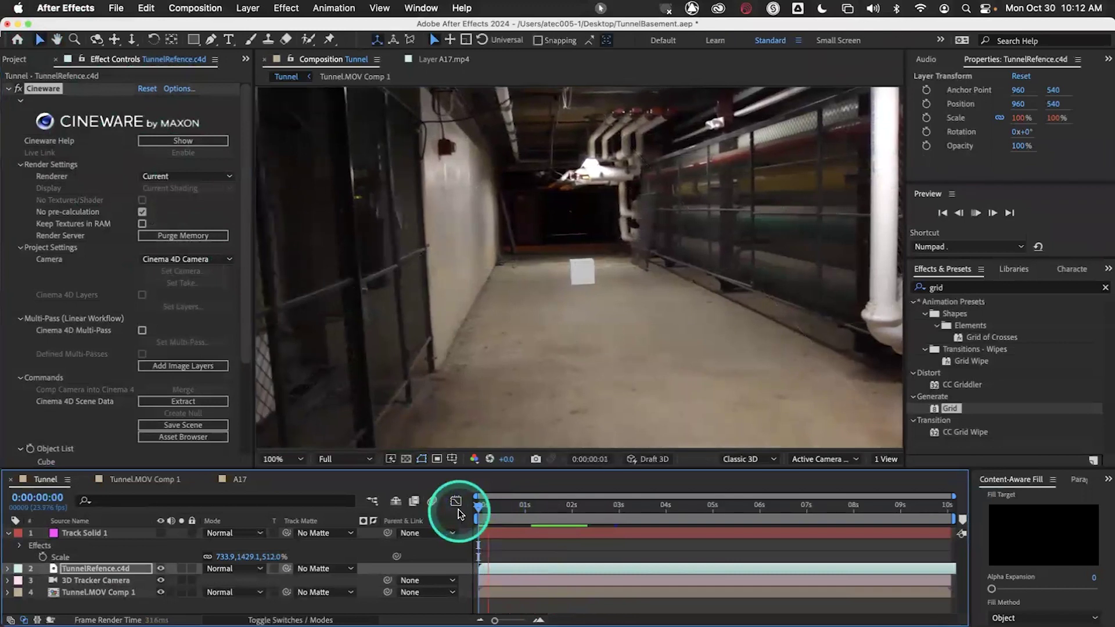
{"action": "key", "text": "space"}
{"action": "left_click", "coordinate": [508, 500]}
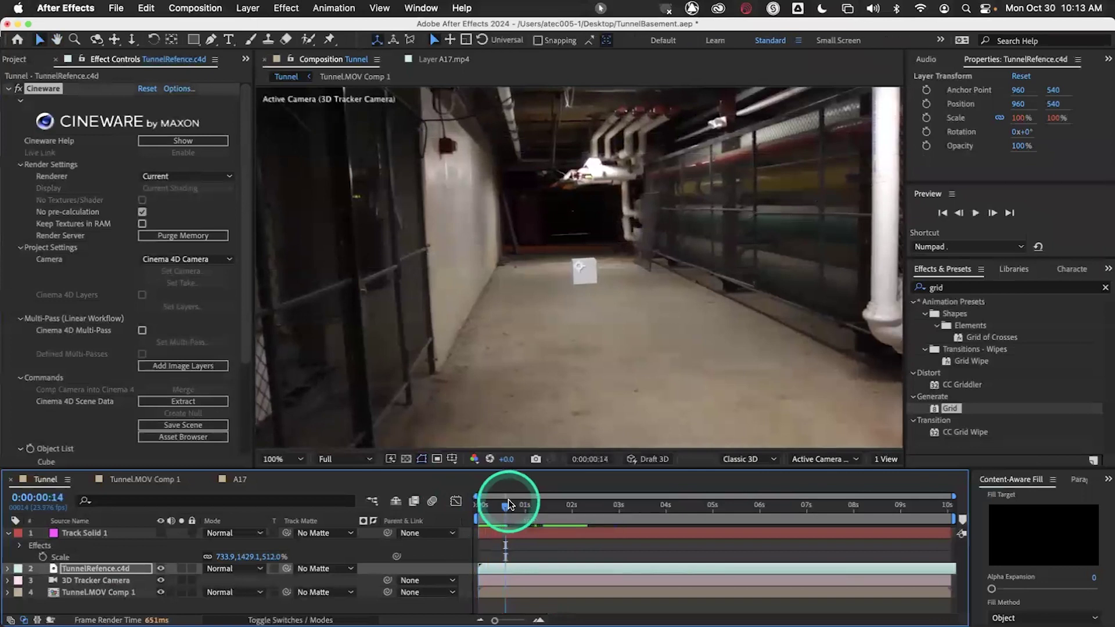
Close the open Finder window, switch to Cinema 4D, and give the Cube a fillet with a 30.7934 cm radius.
{"action": "key", "text": "super+Tab"}
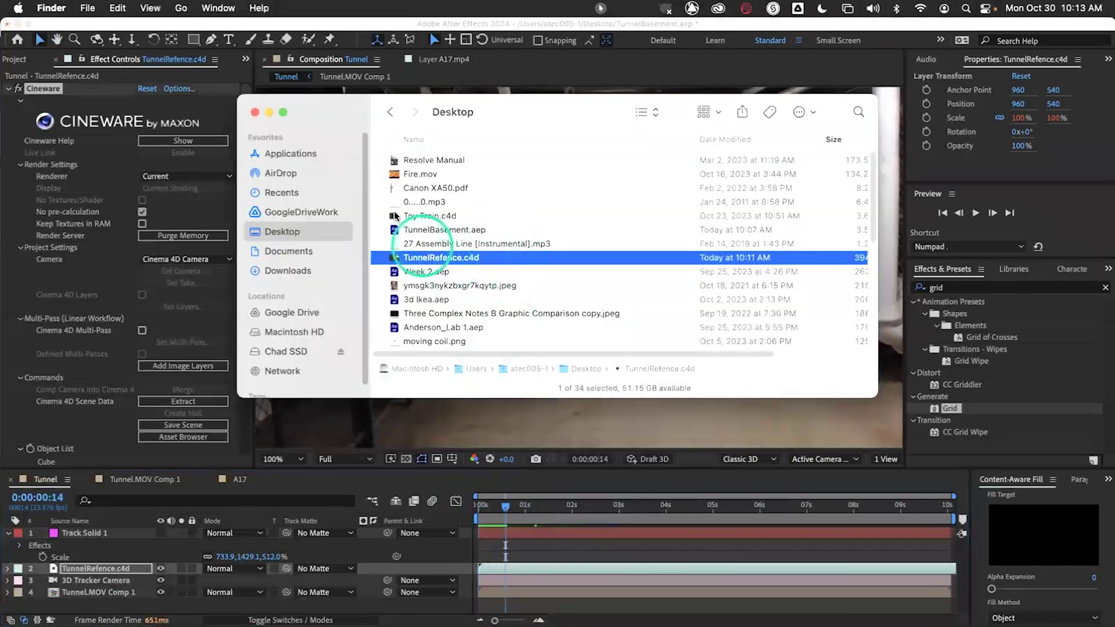
{"action": "left_click", "coordinate": [254, 112]}
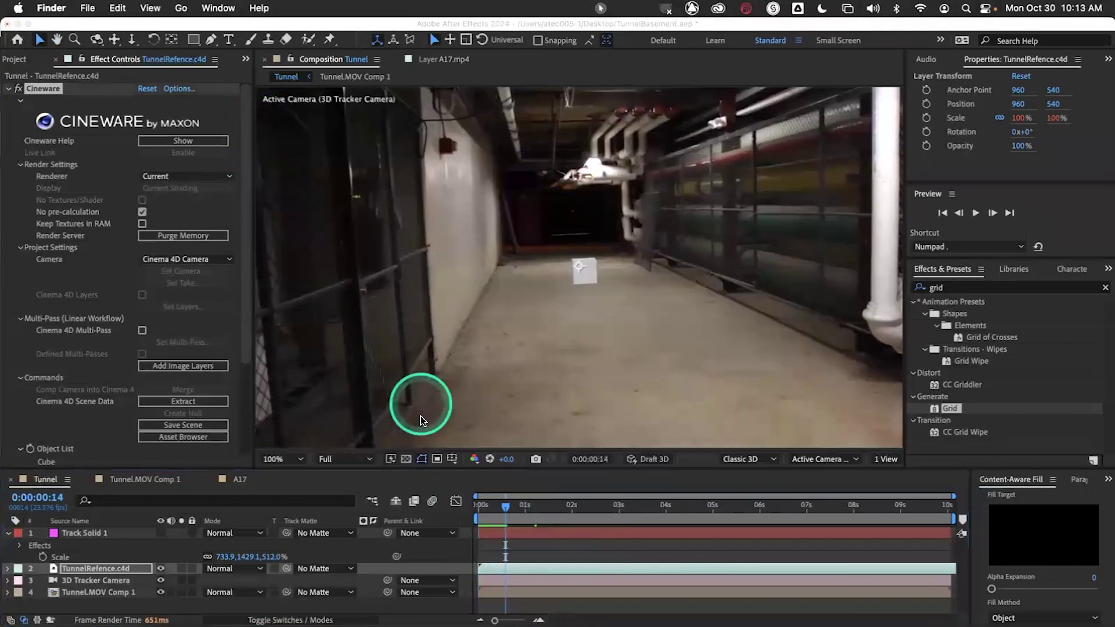
{"action": "key", "text": "super+Tab"}
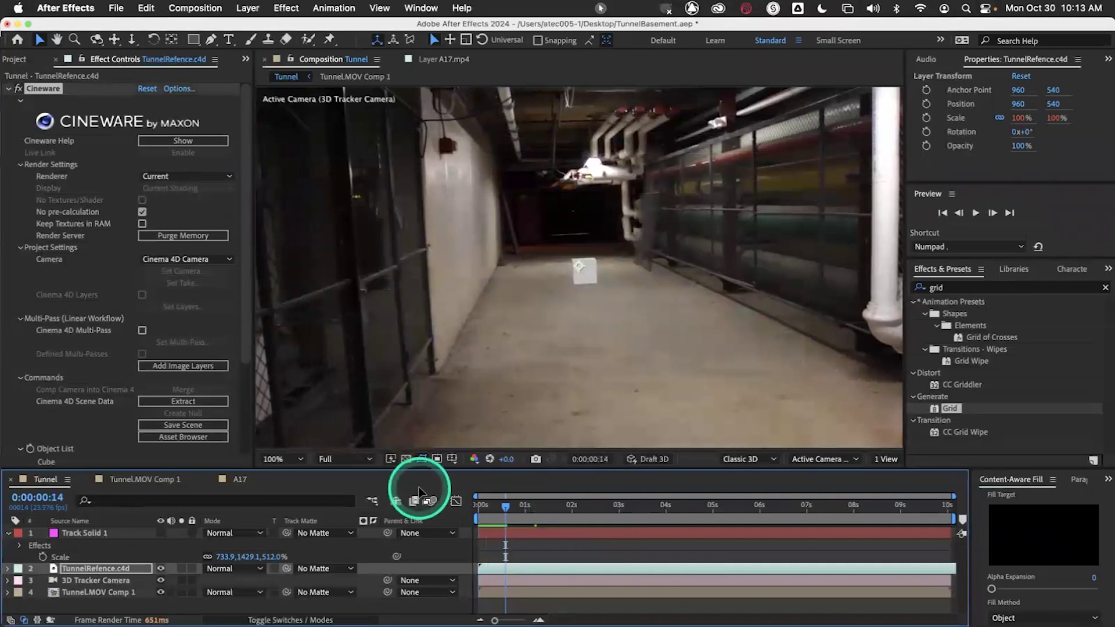
{"action": "key", "text": "super+Tab"}
{"action": "key", "text": "super+Tab"}
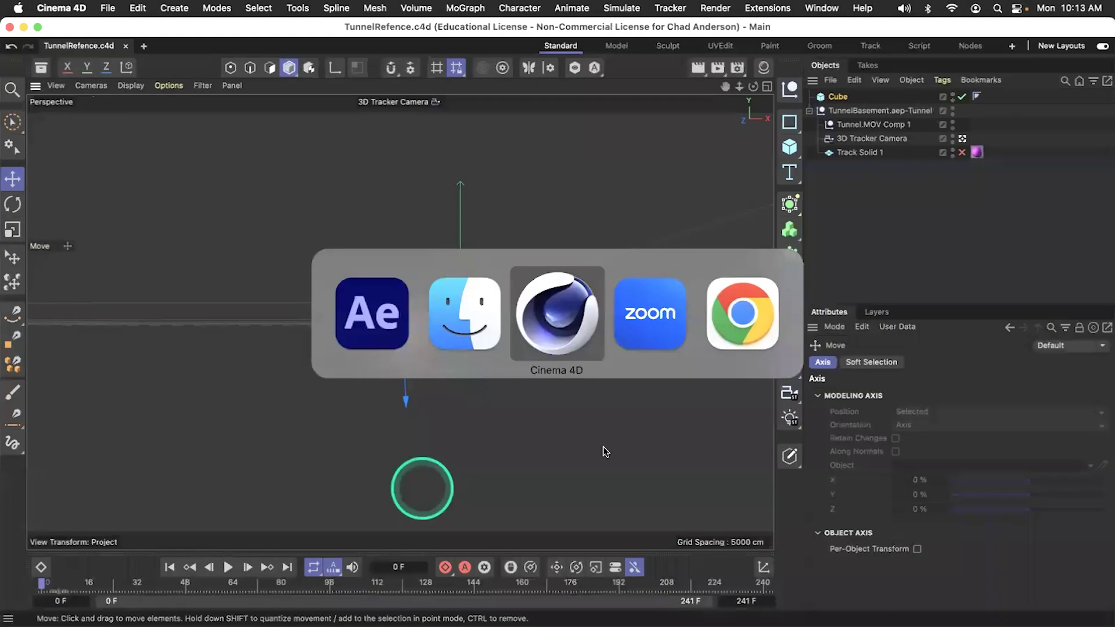
{"action": "left_click", "coordinate": [840, 97]}
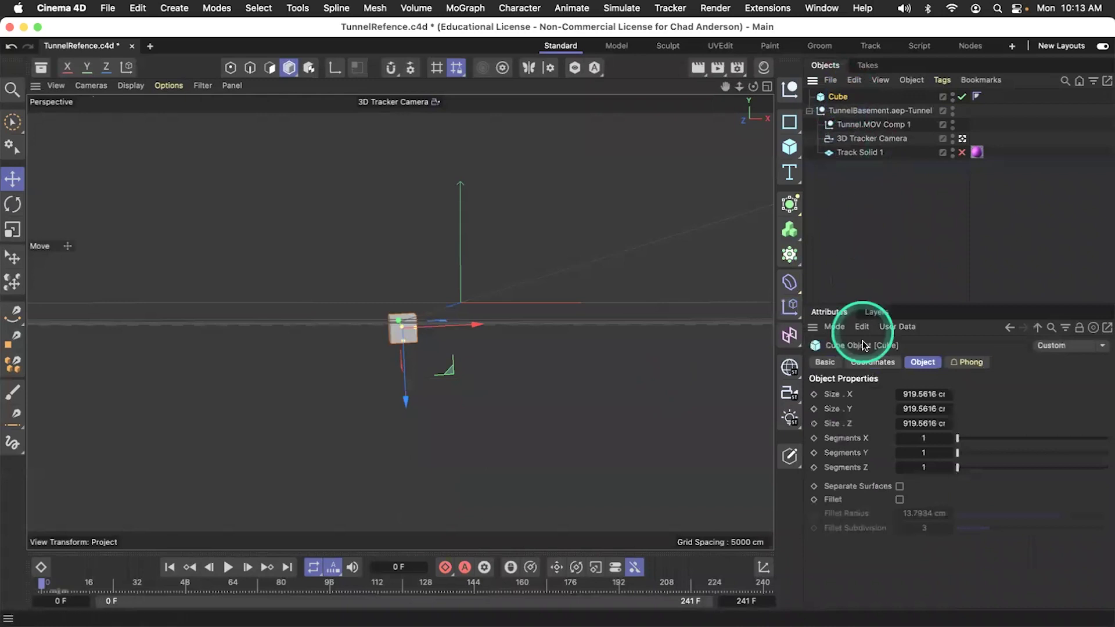
{"action": "left_click", "coordinate": [899, 500]}
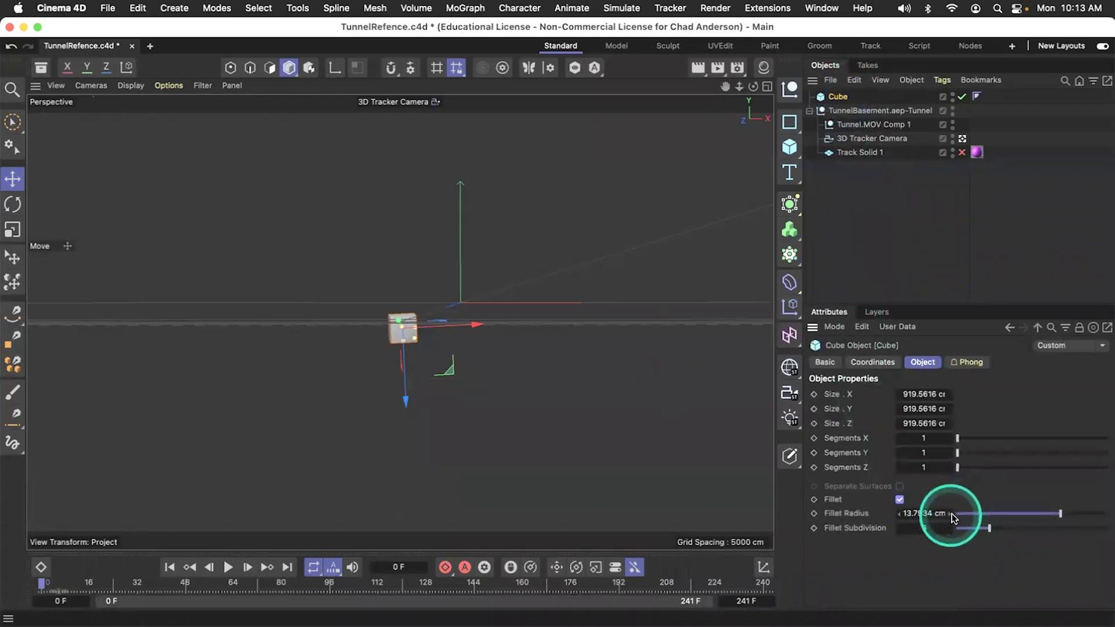
{"action": "left_click_drag", "start_coordinate": [953, 515], "coordinate": [961, 516]}
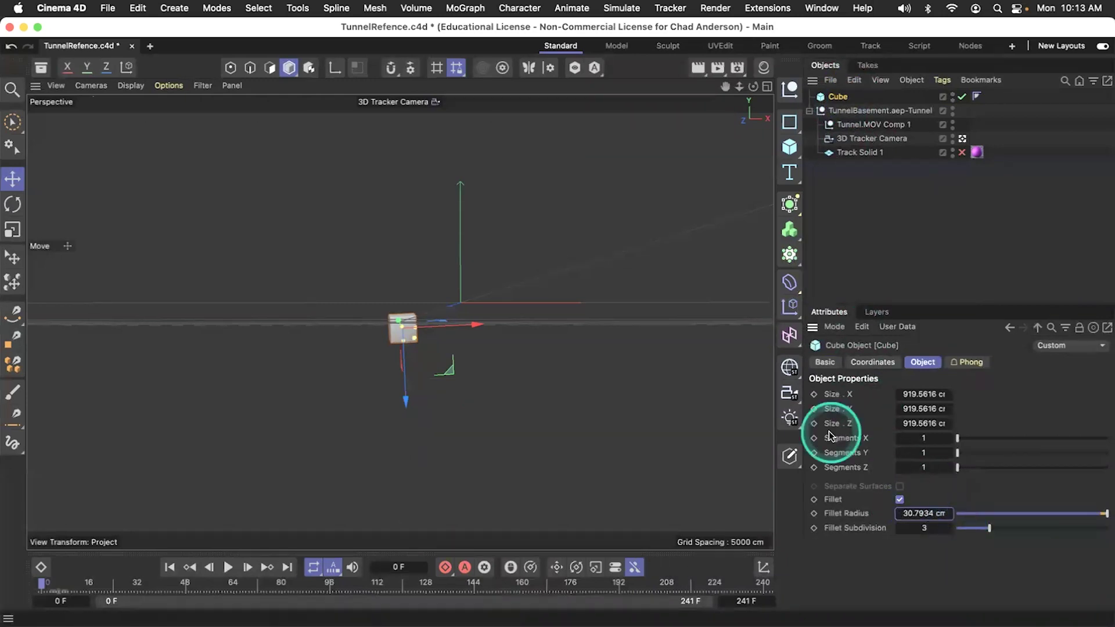
Create a new material in the Material Manager and apply it to the Cube.
{"action": "left_click", "coordinate": [41, 69]}
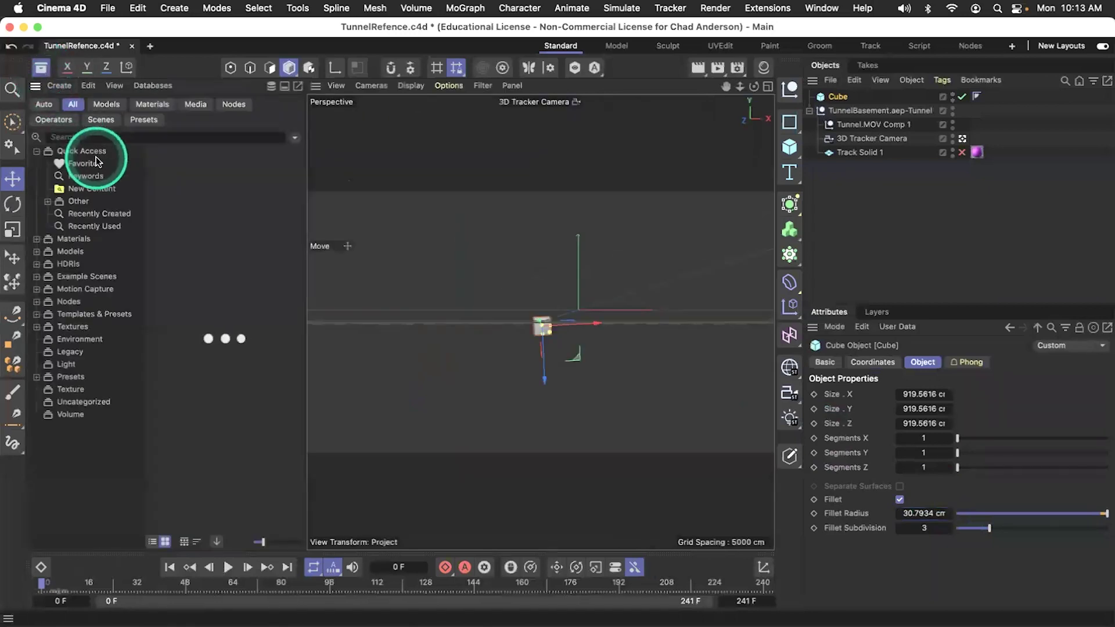
{"action": "left_click", "coordinate": [763, 68]}
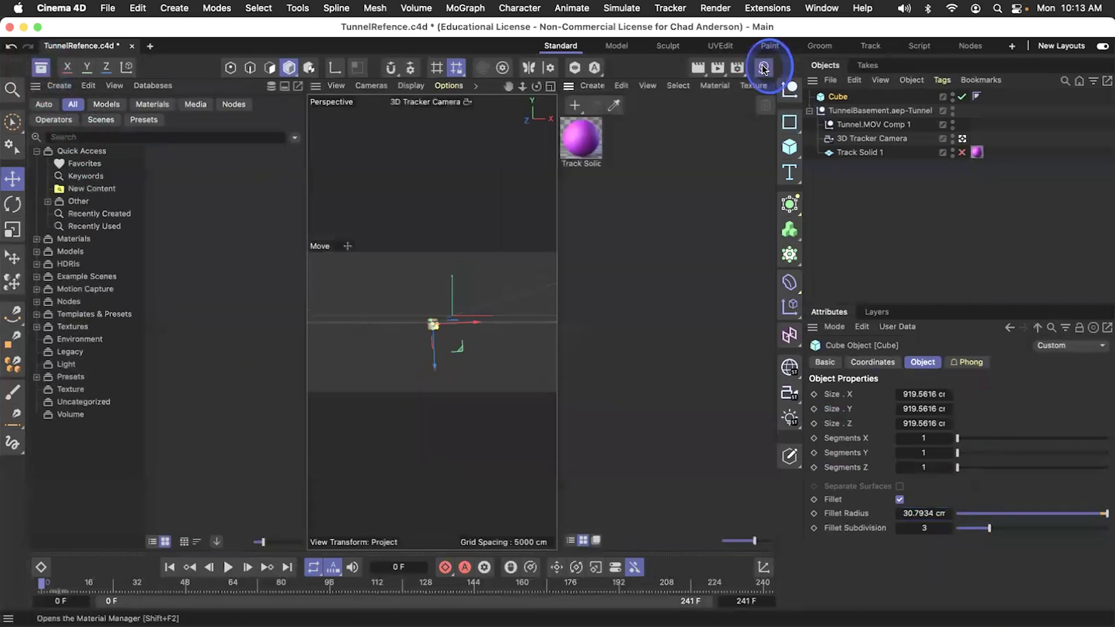
{"action": "double_click", "coordinate": [612, 217]}
{"action": "left_click_drag", "start_coordinate": [582, 139], "coordinate": [846, 99]}
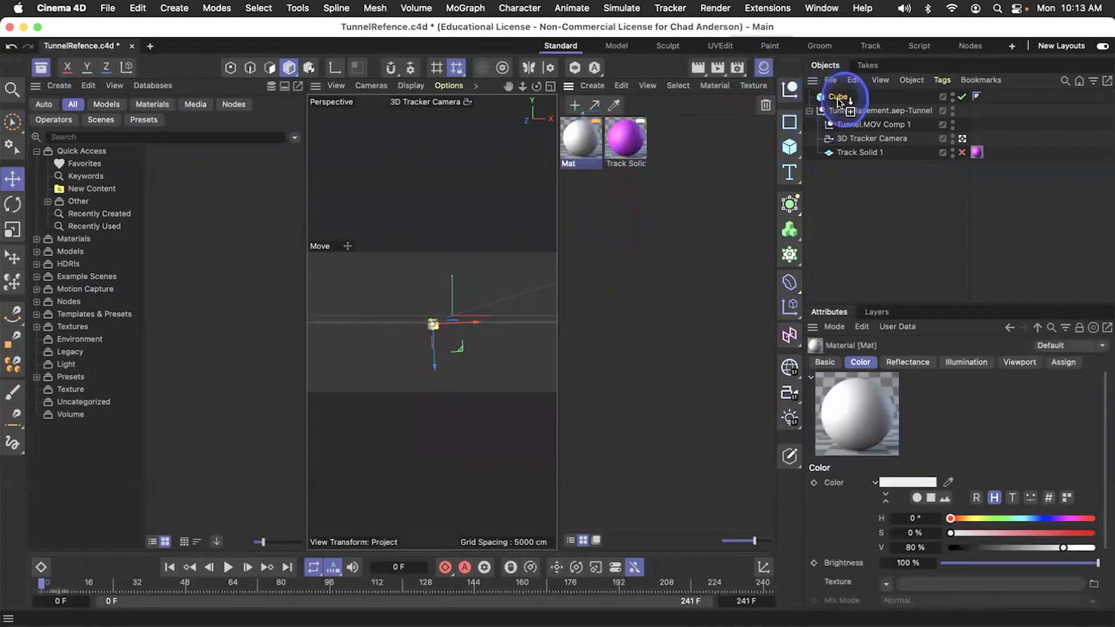
Set the new material's Color texture to the Tiles surface shader and close the Asset Browser.
{"action": "left_click", "coordinate": [579, 144]}
{"action": "double_click", "coordinate": [580, 144]}
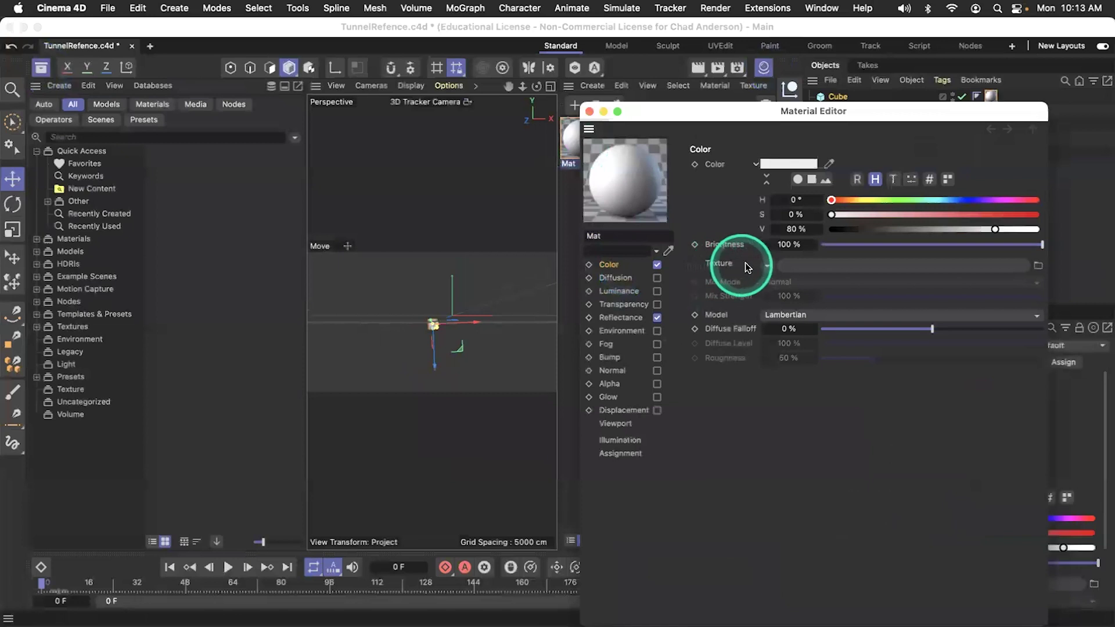
{"action": "left_click", "coordinate": [766, 265]}
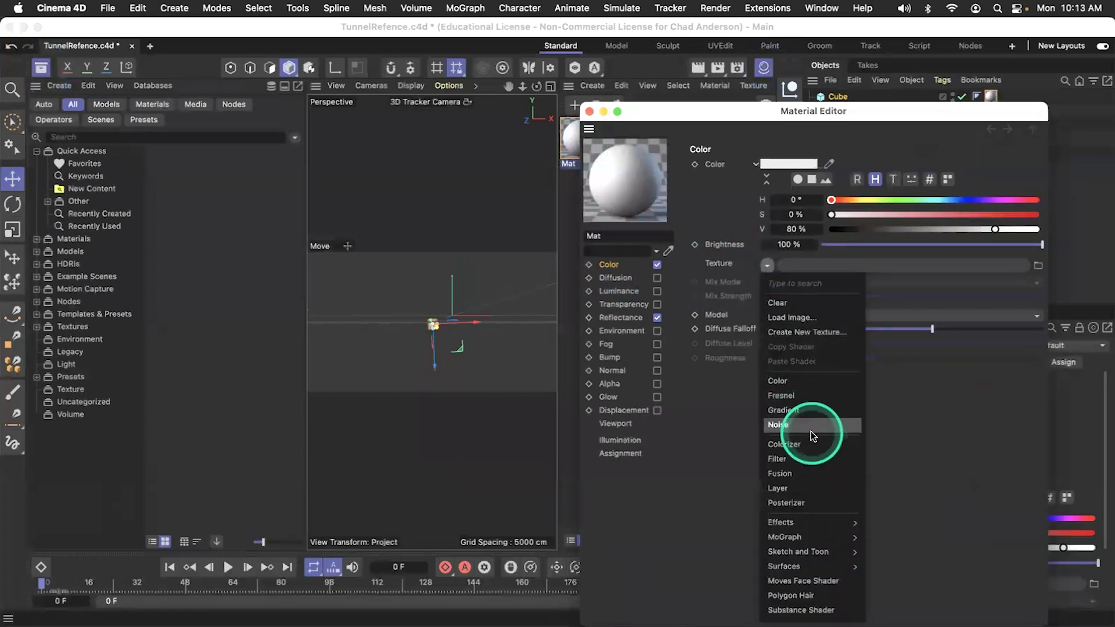
{"action": "mouse_move", "coordinate": [786, 566]}
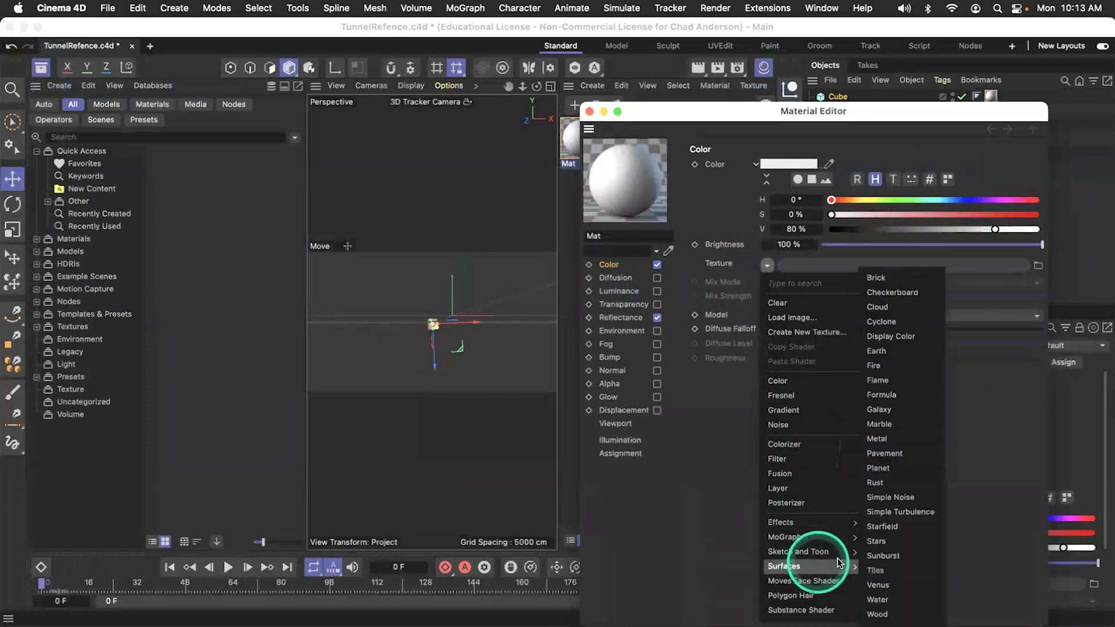
{"action": "left_click", "coordinate": [889, 570]}
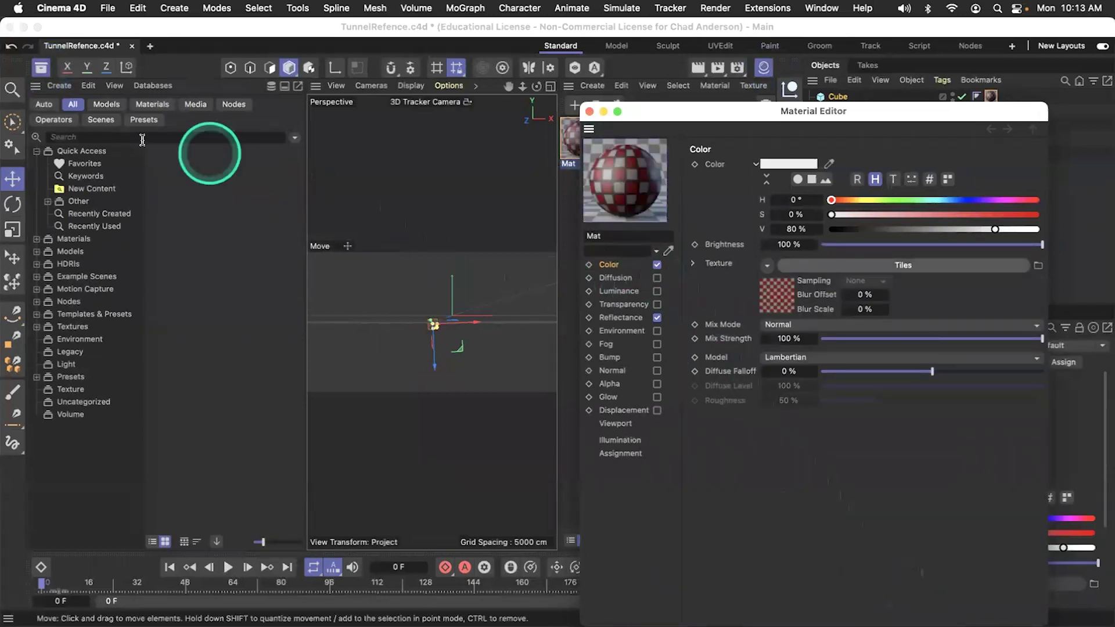
{"action": "left_click", "coordinate": [41, 67]}
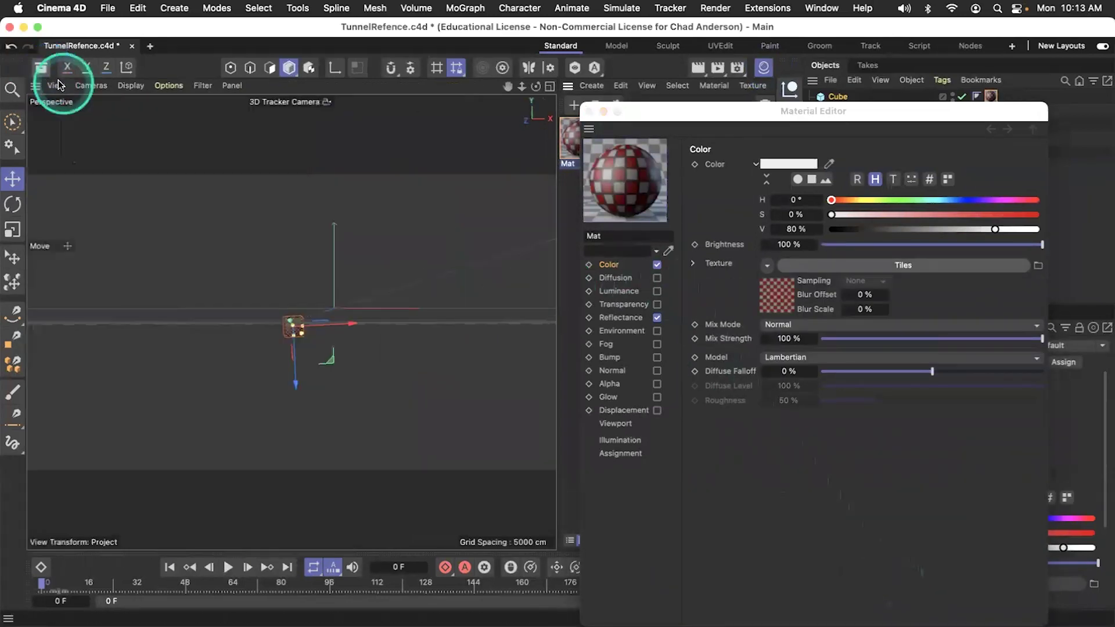
Close the Material Editor, save the scene, and switch to After Effects to check the cube.
{"action": "left_click", "coordinate": [591, 111]}
{"action": "key", "text": "super+s"}
{"action": "key", "text": "super+Tab"}
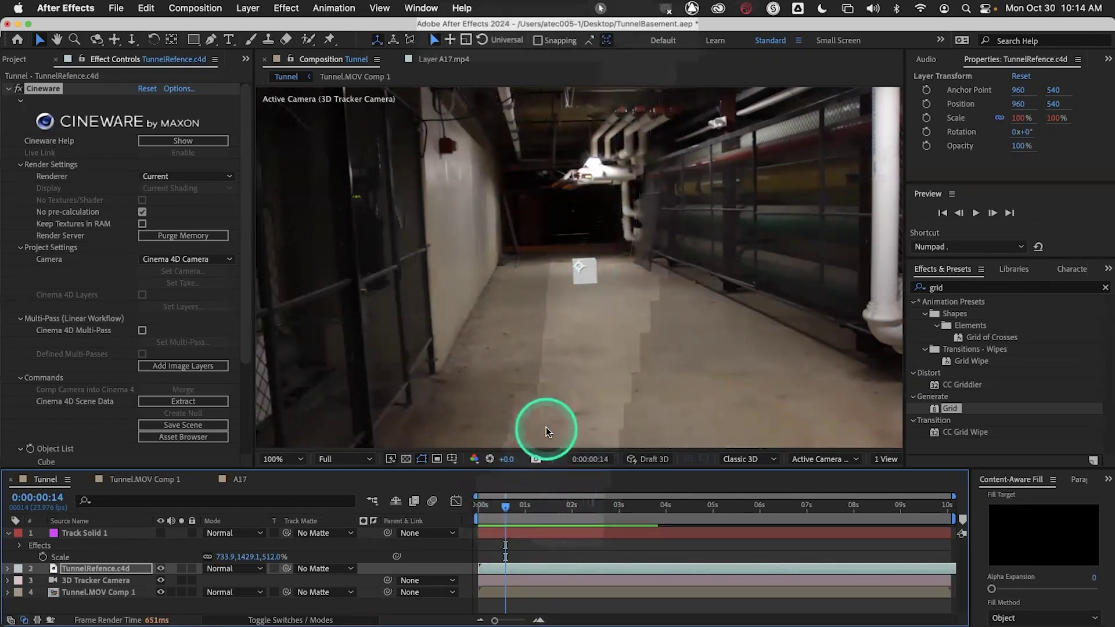
Return to Cinema 4D, remove the Mat material tag from the Cube, and hide the Material Manager.
{"action": "key", "text": "super+Tab"}
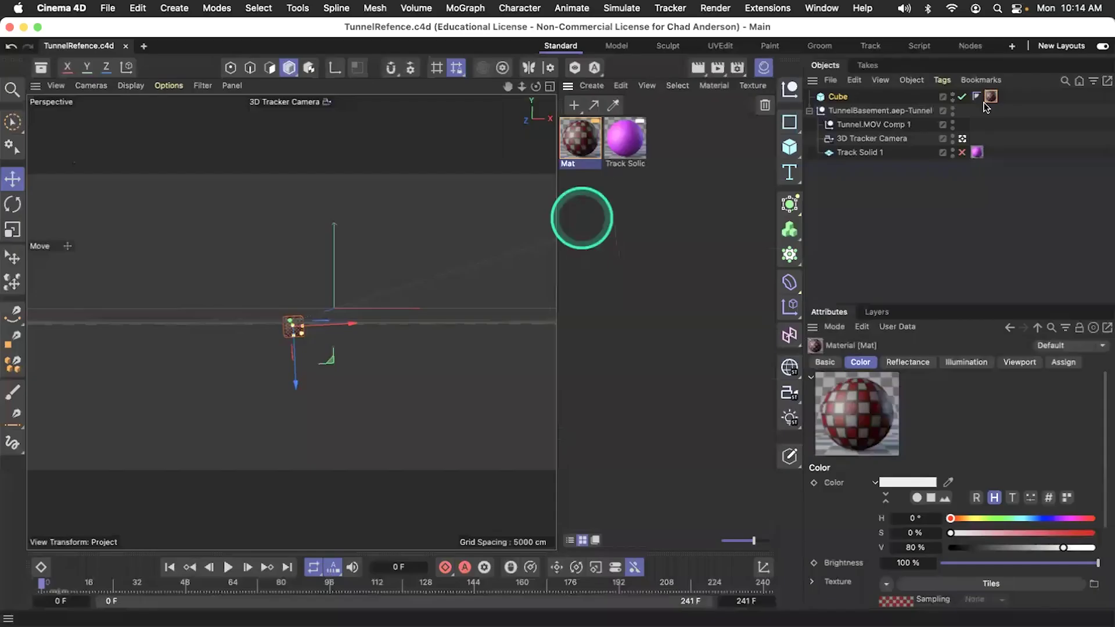
{"action": "left_click", "coordinate": [990, 97]}
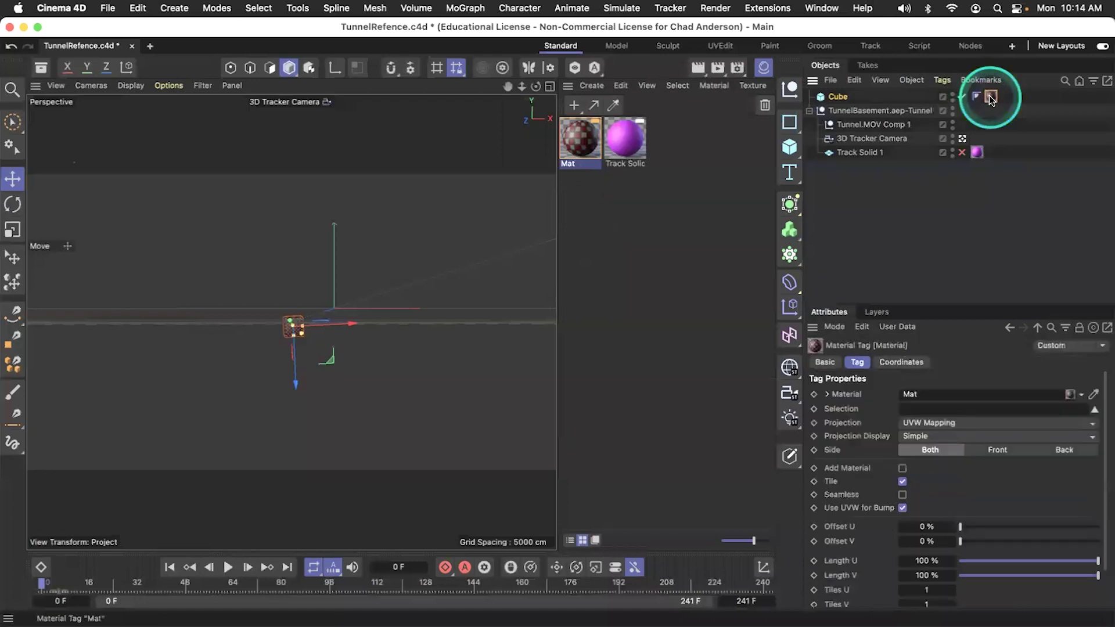
{"action": "key", "text": "Delete"}
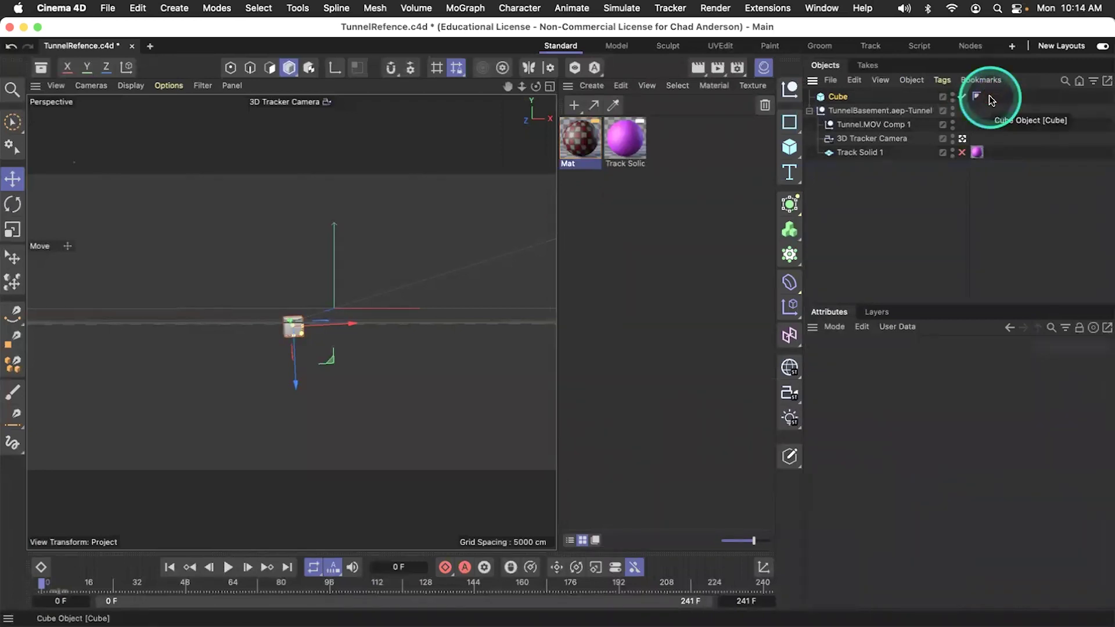
{"action": "left_click", "coordinate": [576, 141]}
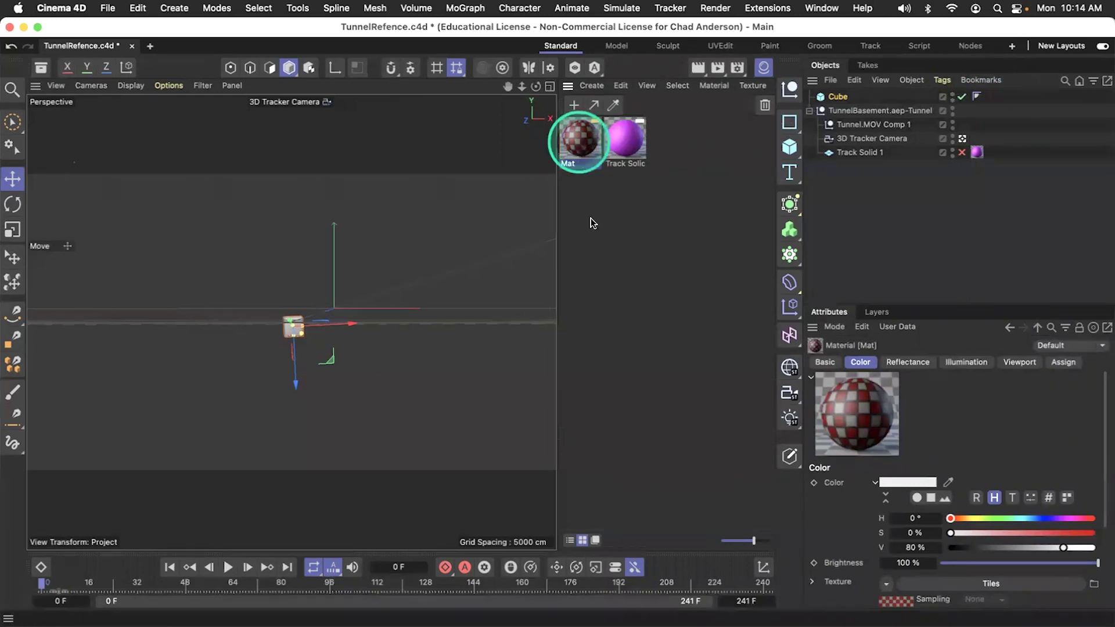
{"action": "left_click", "coordinate": [763, 68]}
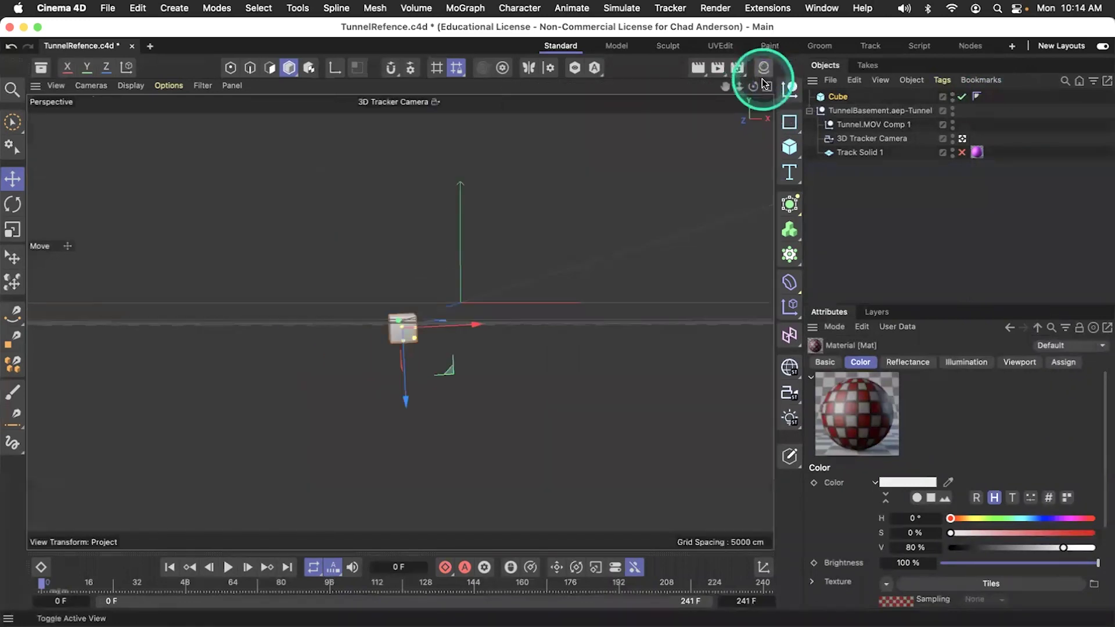
Switch to After Effects and refresh the Cineware layer by setting its renderer to Viewport (Draft) and back to Current.
{"action": "key", "text": "super+Tab"}
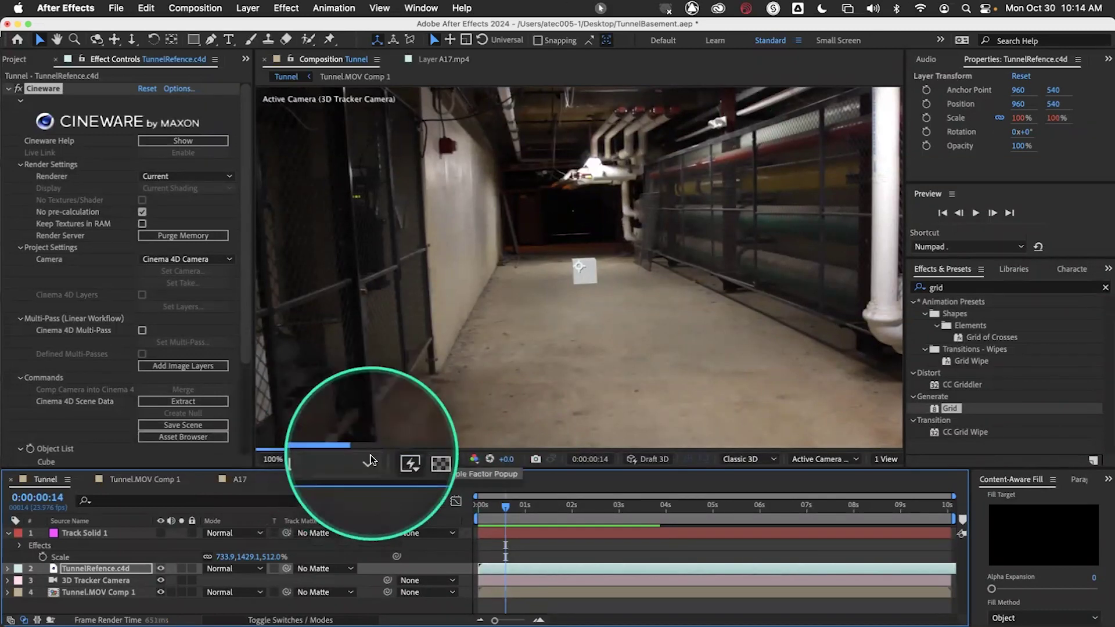
{"action": "left_click", "coordinate": [212, 179]}
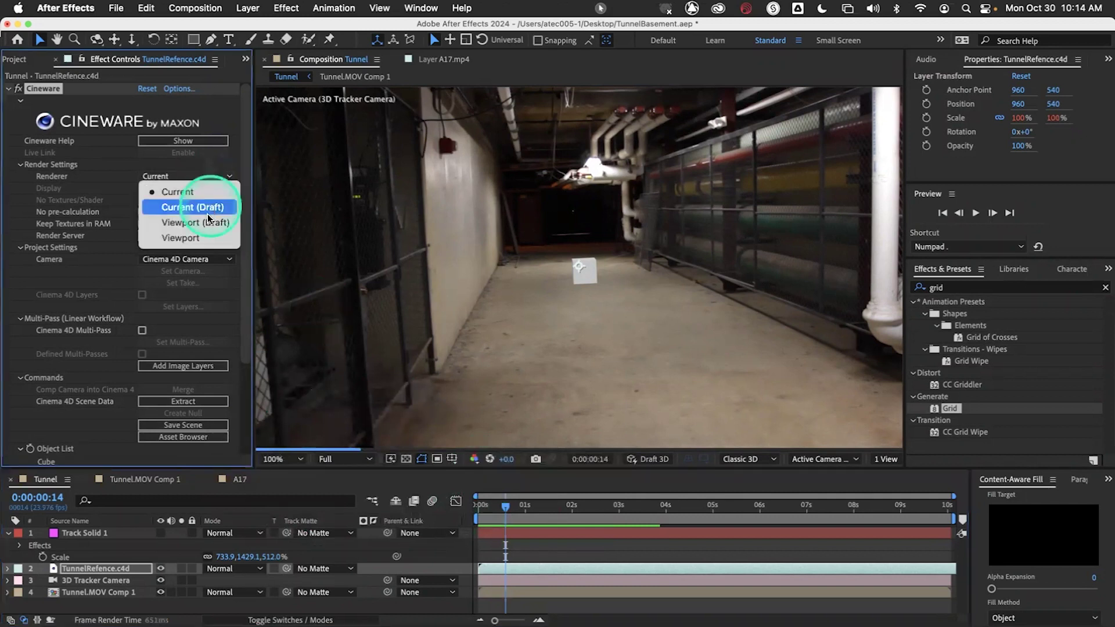
{"action": "left_click", "coordinate": [239, 259]}
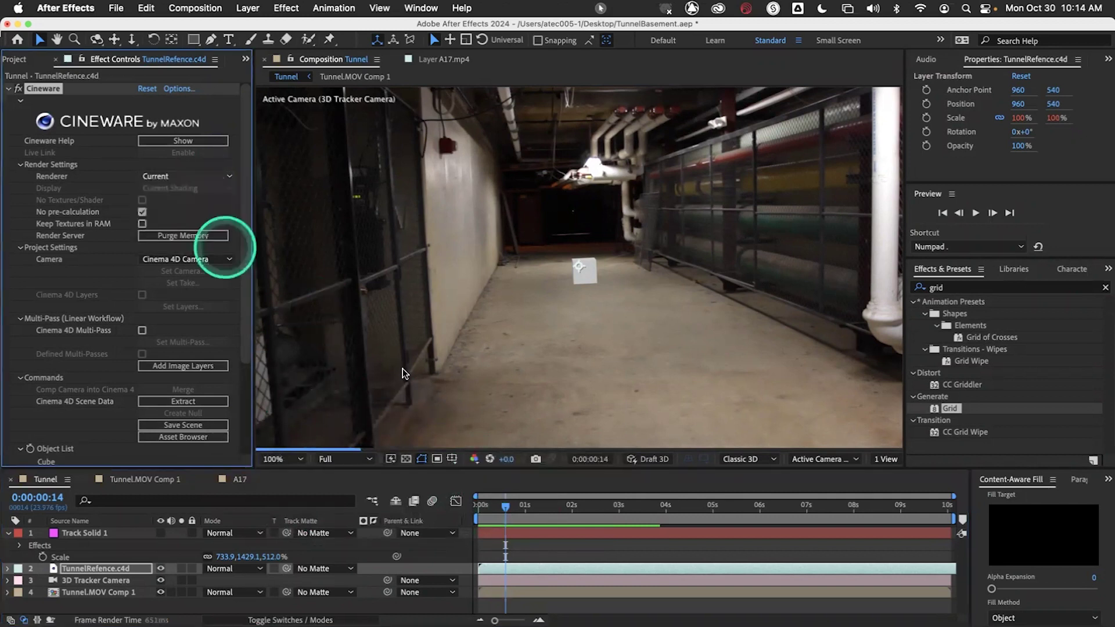
{"action": "left_click", "coordinate": [403, 371]}
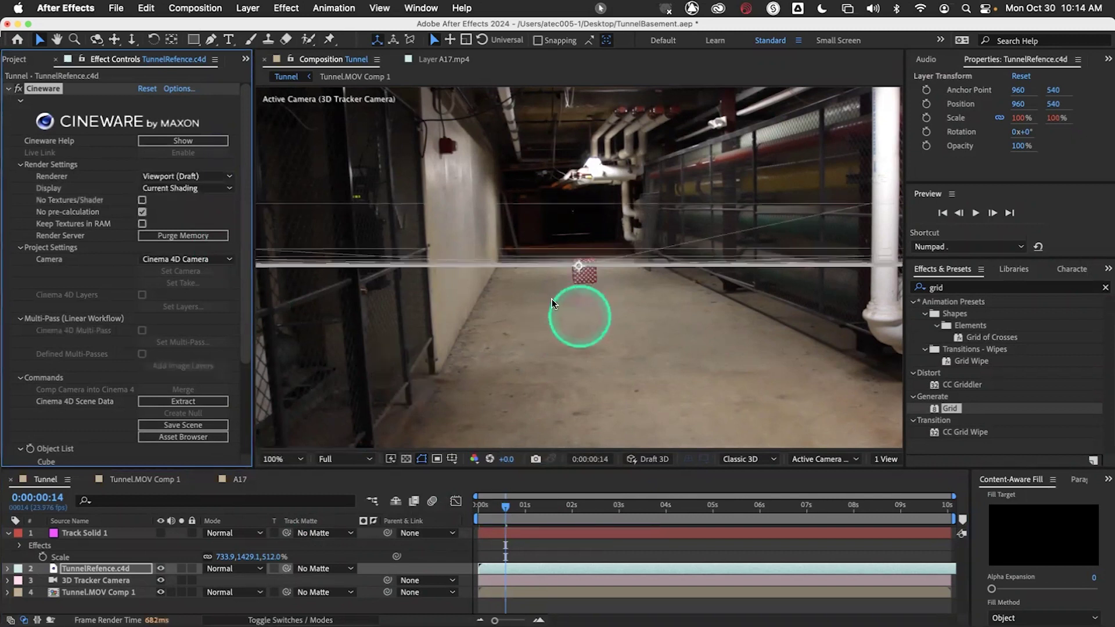
{"action": "left_click", "coordinate": [219, 177]}
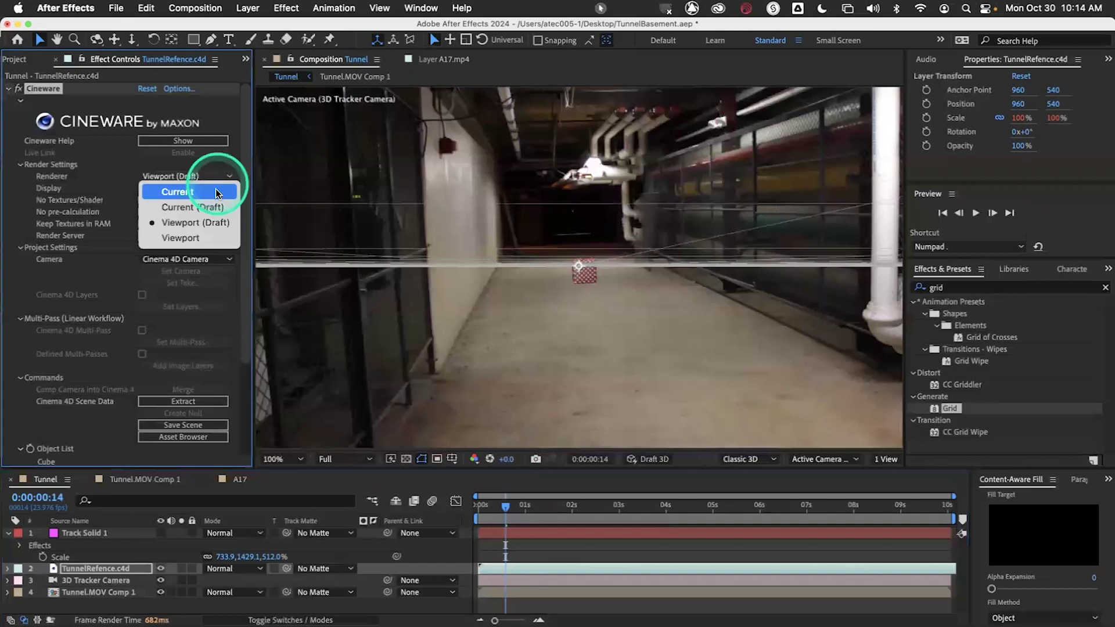
{"action": "left_click", "coordinate": [217, 193]}
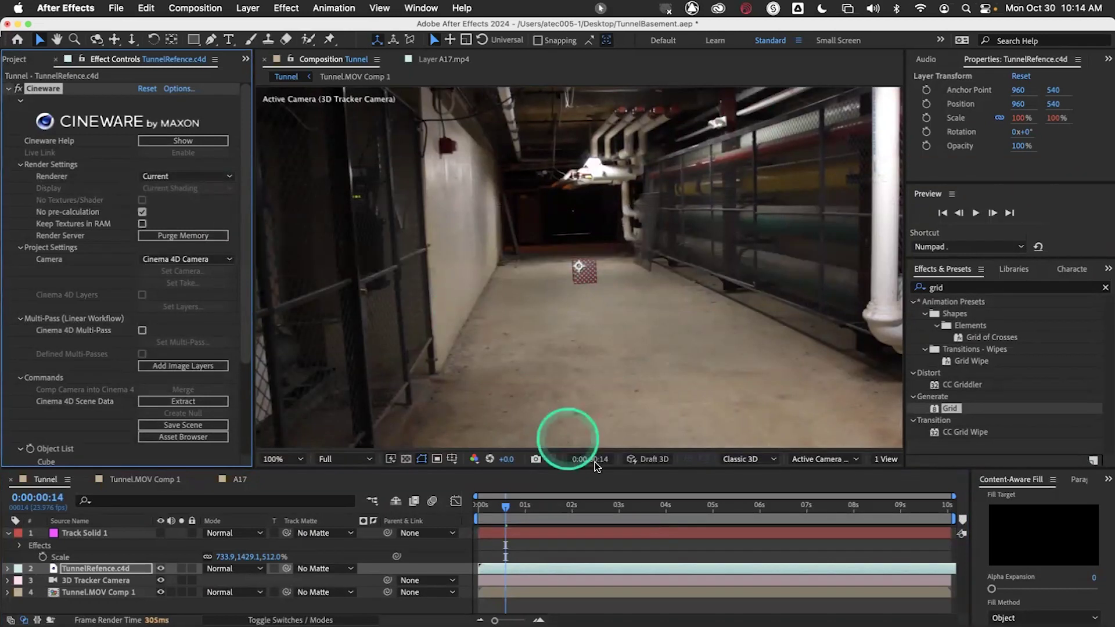
Return to Cinema 4D, show the Material Manager, and reapply the Mat material to the Cube.
{"action": "key", "text": "super+Tab"}
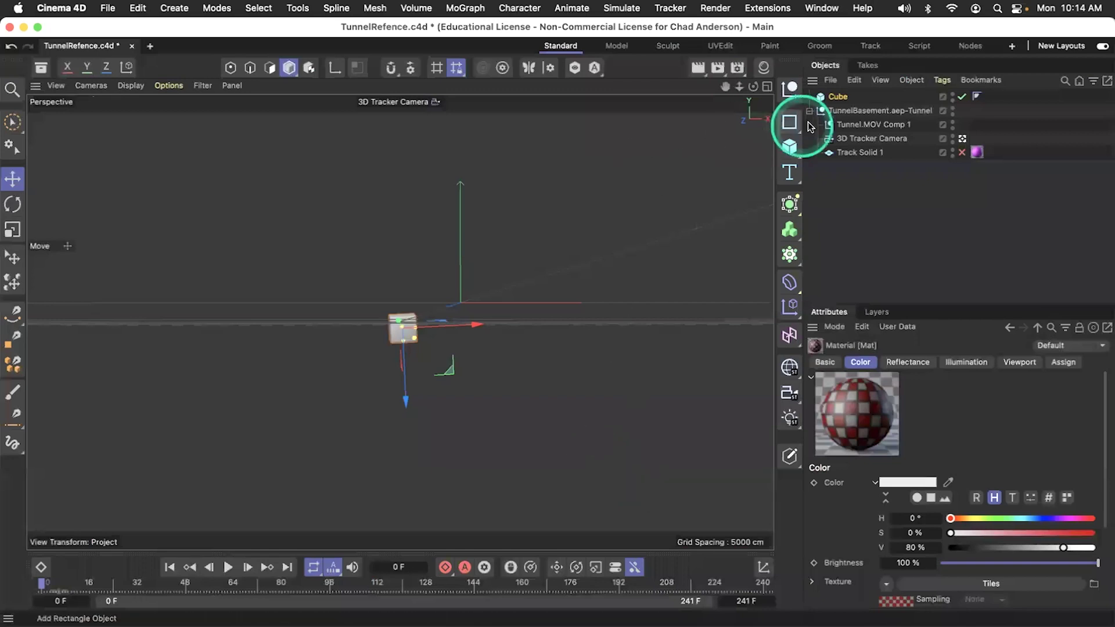
{"action": "left_click", "coordinate": [764, 68]}
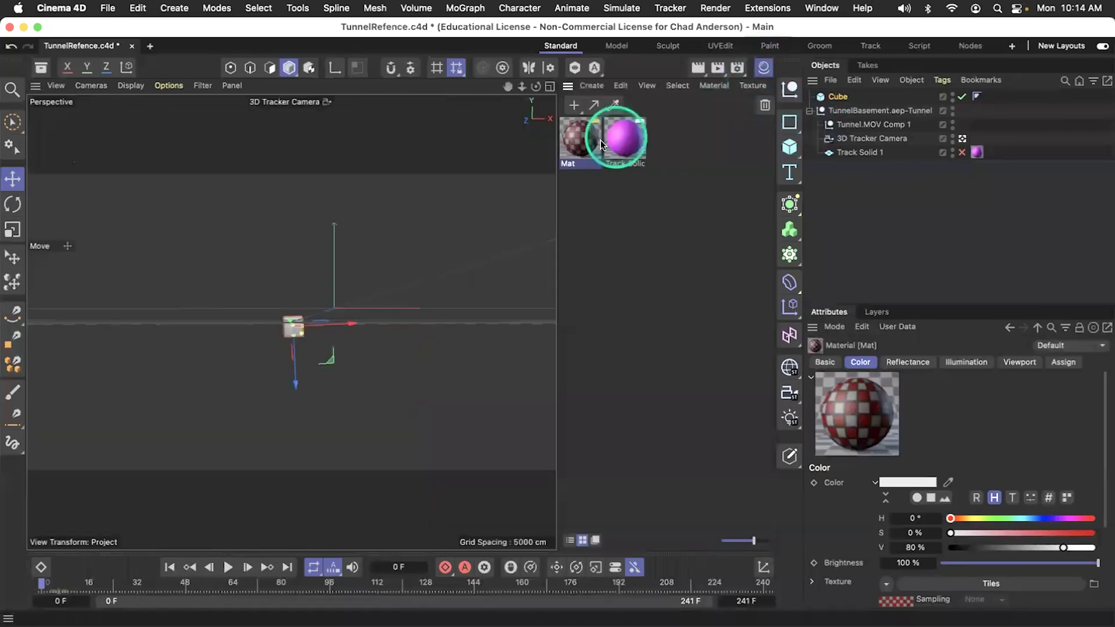
{"action": "left_click_drag", "start_coordinate": [581, 140], "coordinate": [825, 97]}
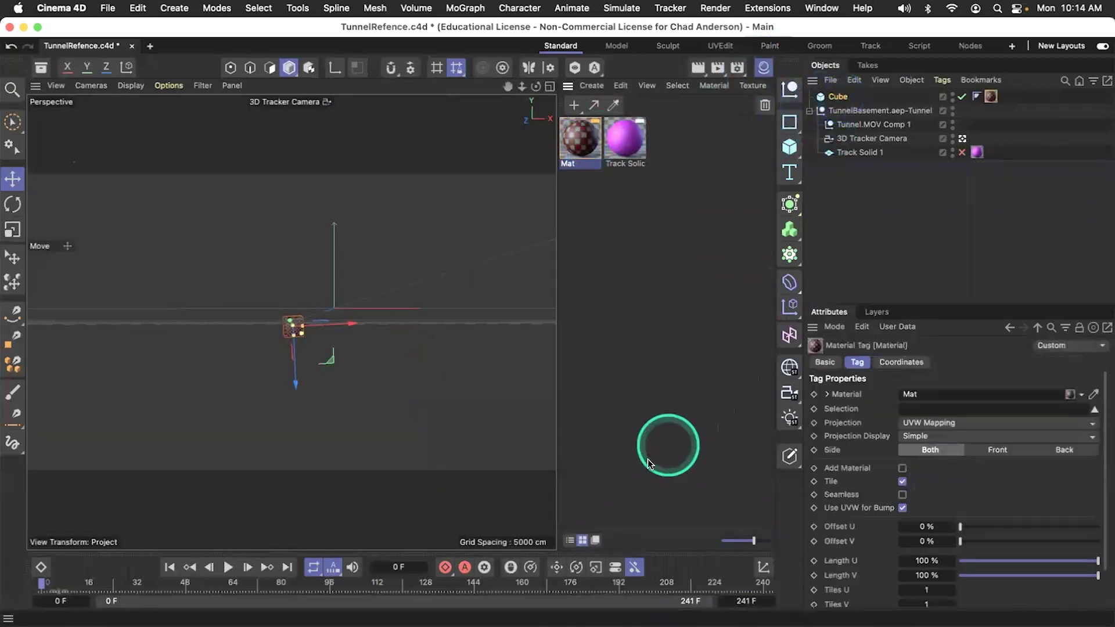
Switch between After Effects and Cinema 4D to compare the textured cube in the composition with the scene.
{"action": "key", "text": "super+Tab"}
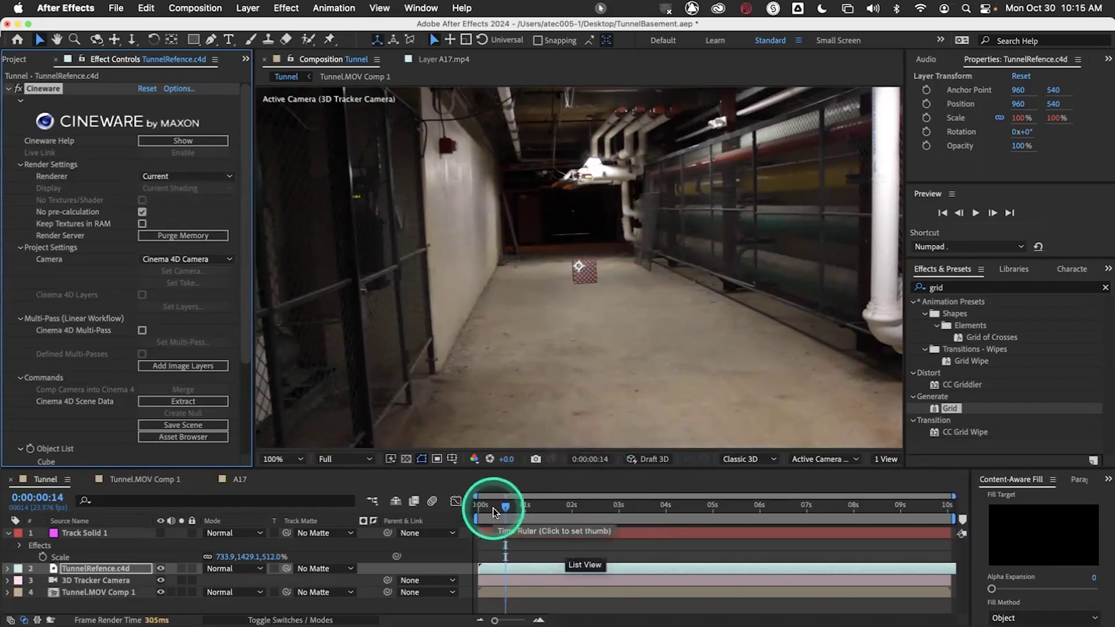
{"action": "key", "text": "super+Tab"}
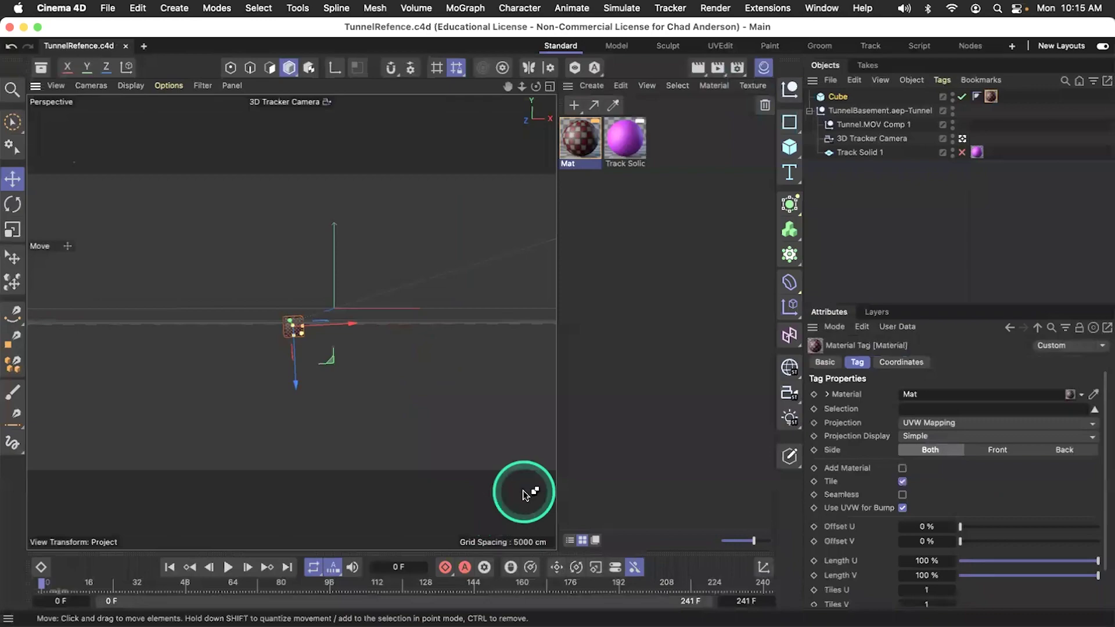
{"action": "key", "text": "super+Tab"}
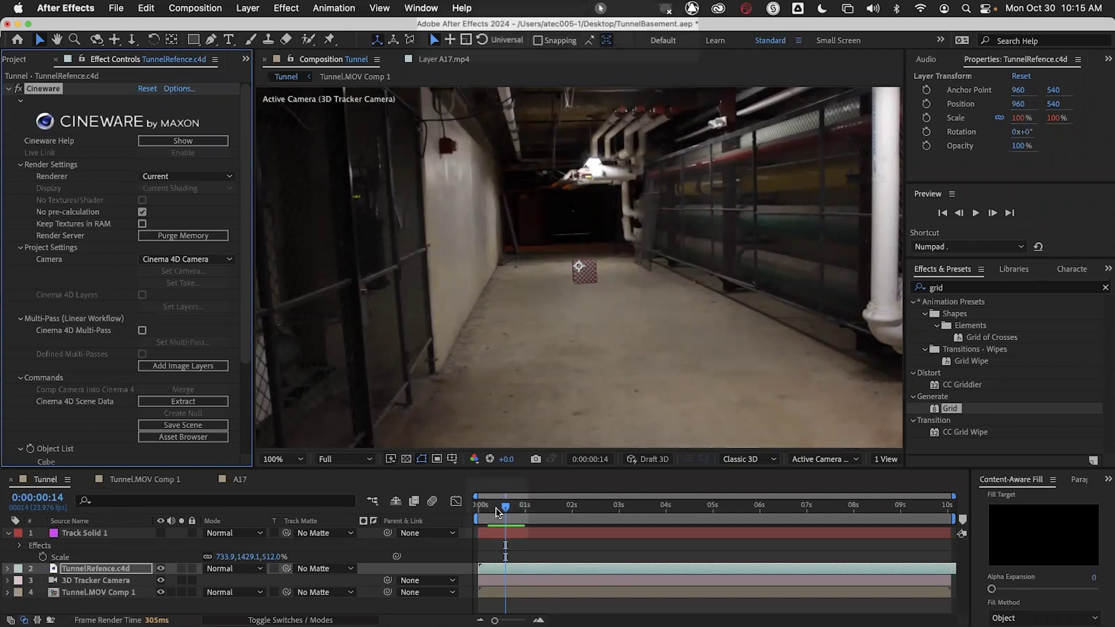
{"action": "left_click", "coordinate": [424, 582]}
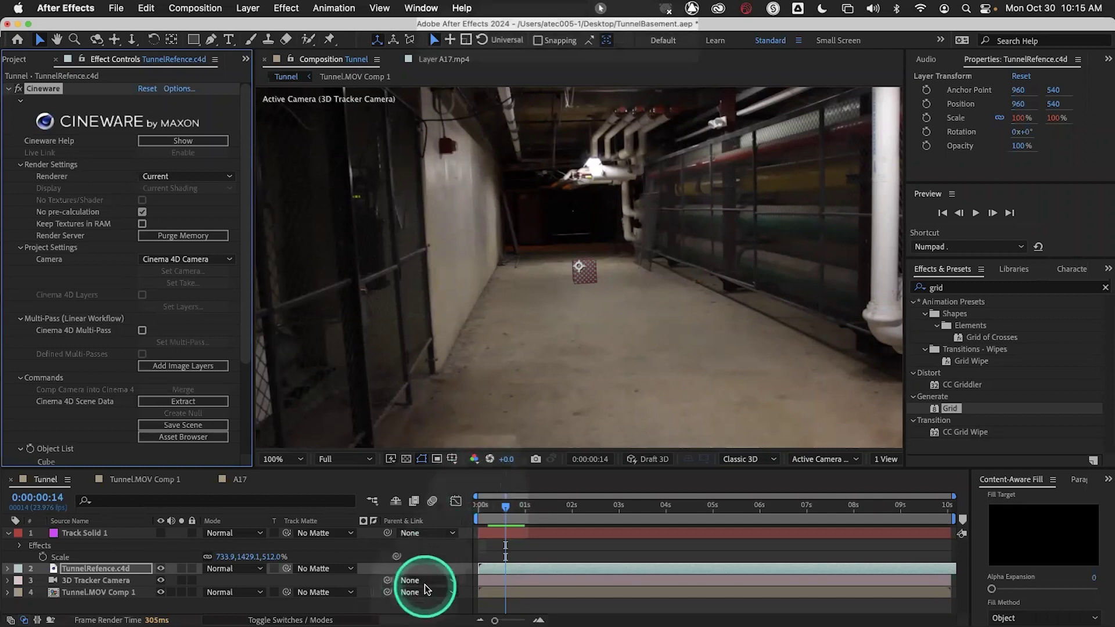
{"action": "key", "text": "super+Tab"}
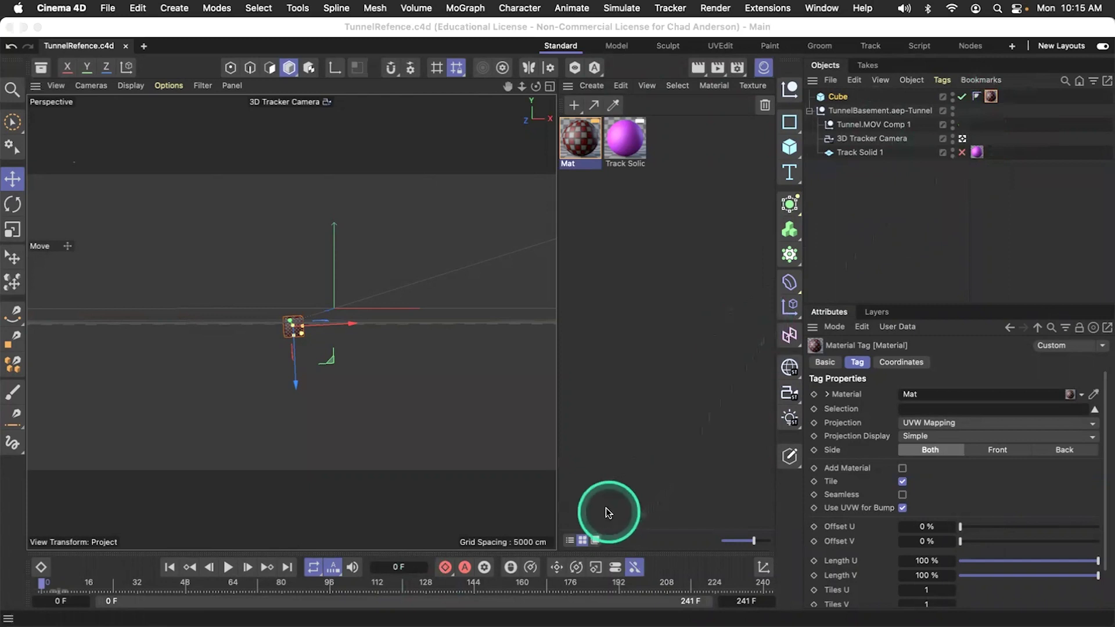
{"action": "mouse_move", "coordinate": [509, 616]}
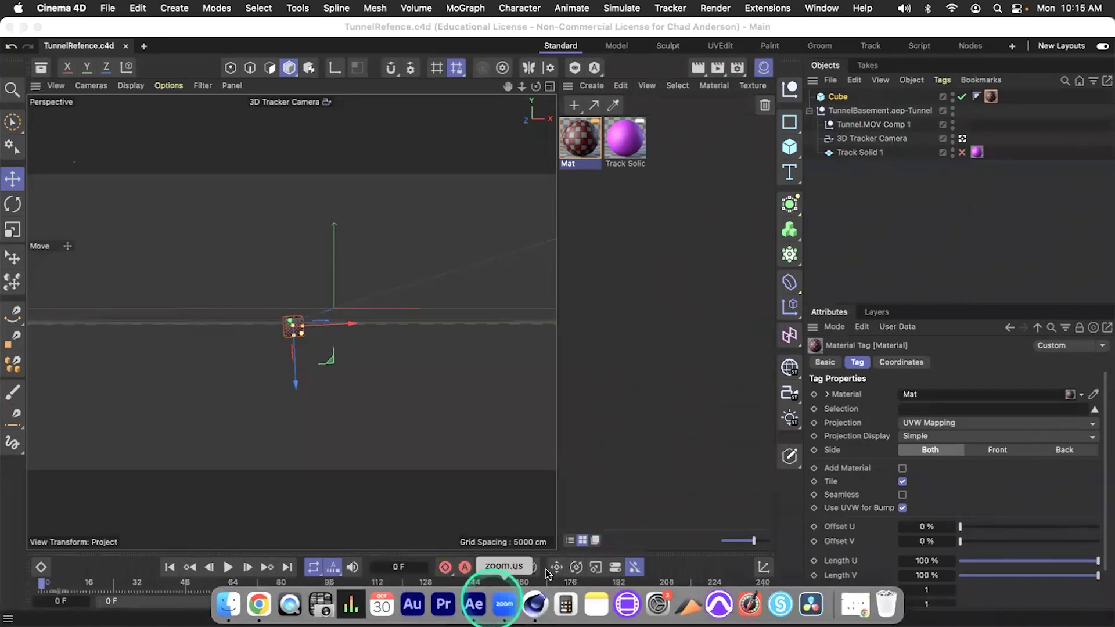
Delete the Mat material and the Cube's leftover material tag, and hide the Material Manager.
{"action": "left_click", "coordinate": [581, 145]}
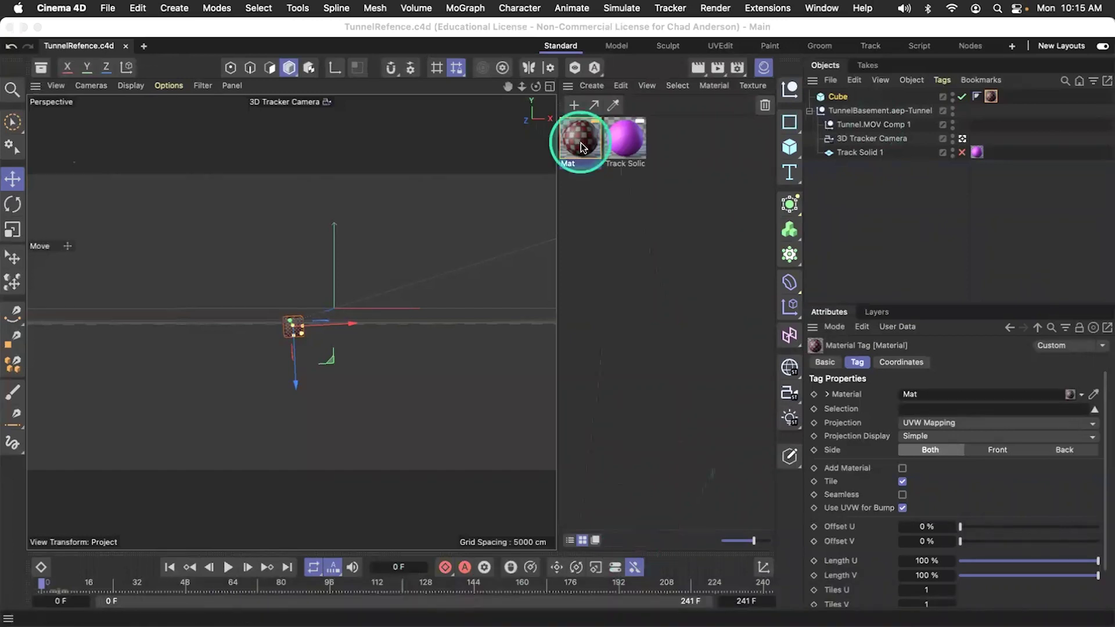
{"action": "left_click", "coordinate": [584, 138]}
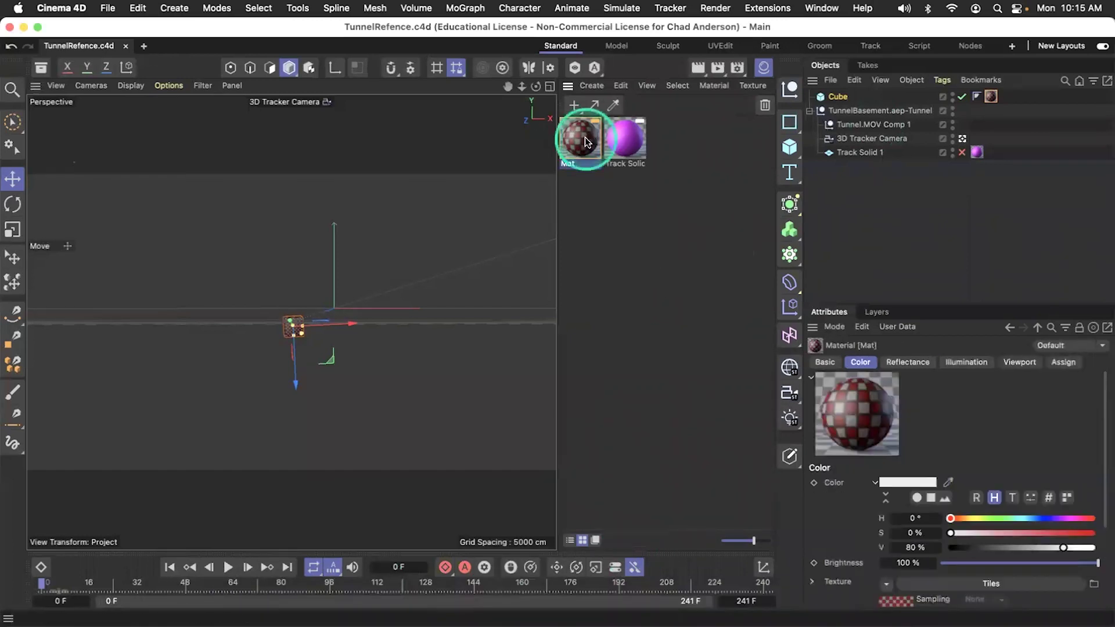
{"action": "key", "text": "Delete"}
{"action": "left_click", "coordinate": [991, 96]}
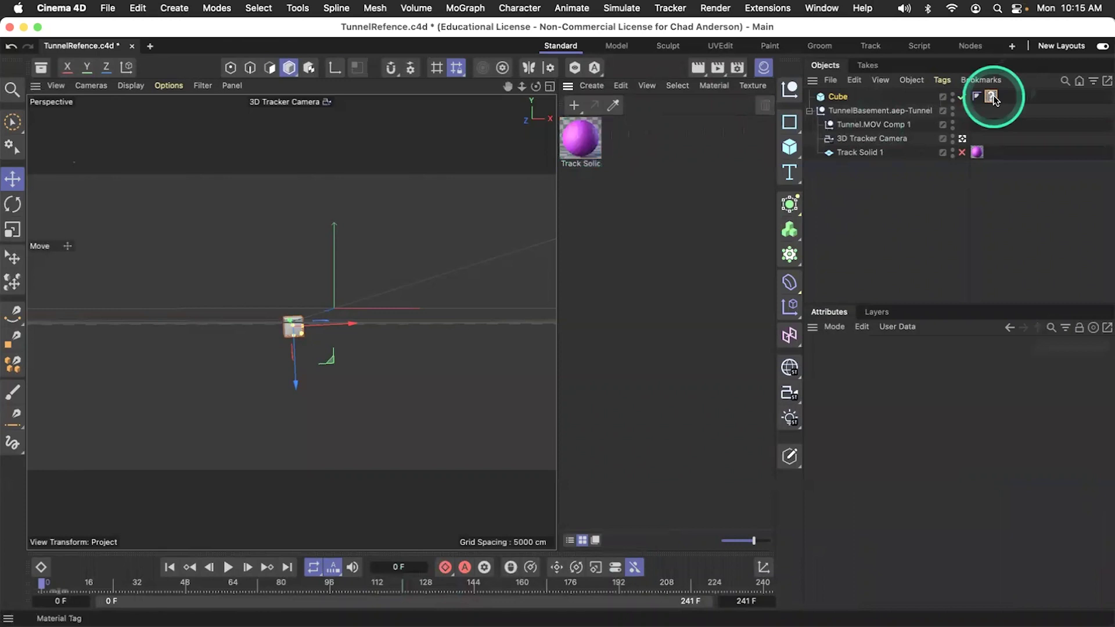
{"action": "key", "text": "Delete"}
{"action": "left_click", "coordinate": [684, 210]}
{"action": "left_click", "coordinate": [402, 331]}
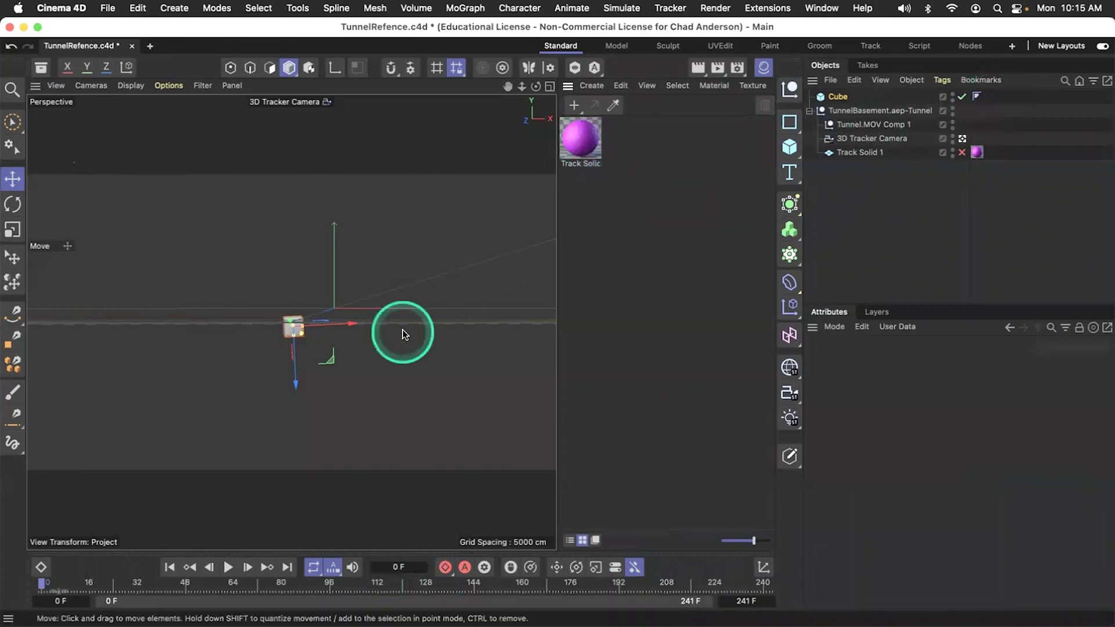
{"action": "left_click", "coordinate": [764, 68]}
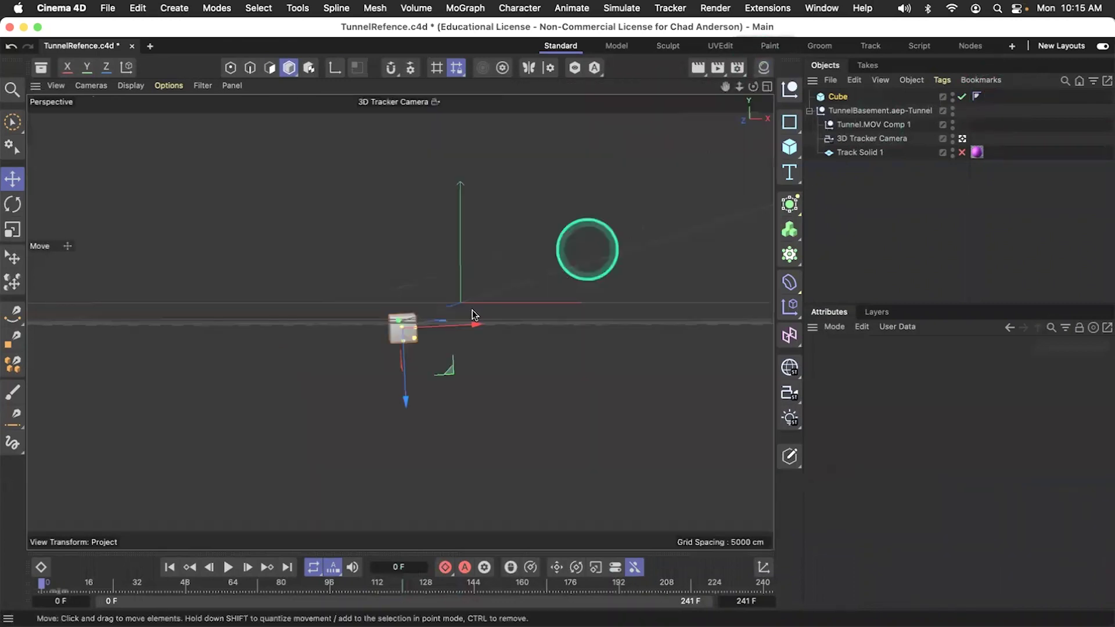
{"action": "left_click", "coordinate": [423, 308]}
{"action": "left_click", "coordinate": [416, 330]}
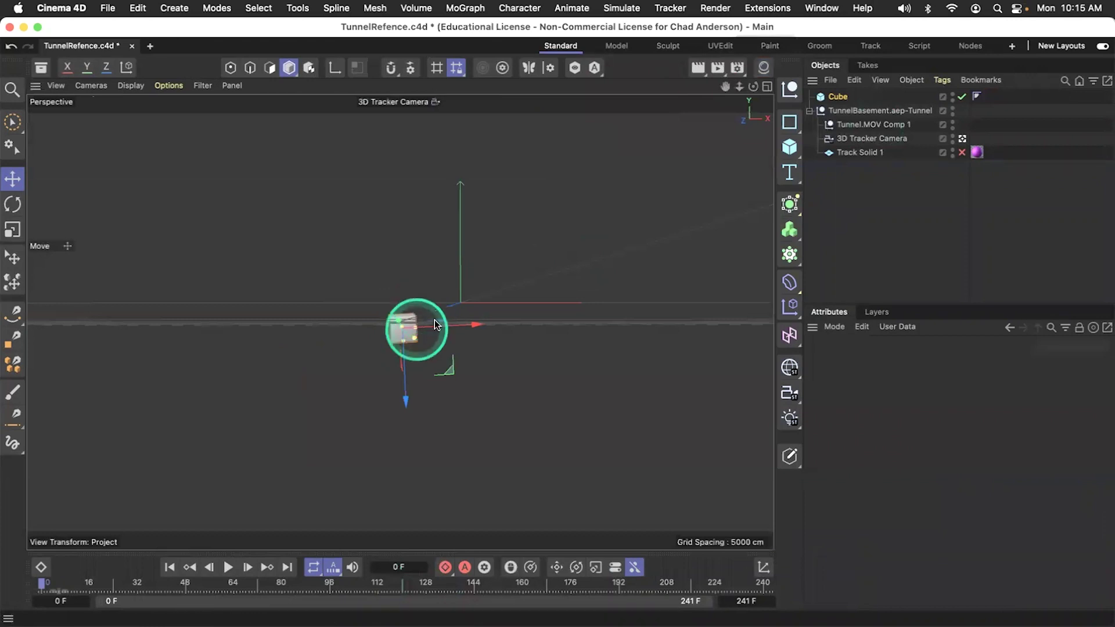
{"action": "left_click", "coordinate": [529, 316]}
{"action": "left_click", "coordinate": [847, 221]}
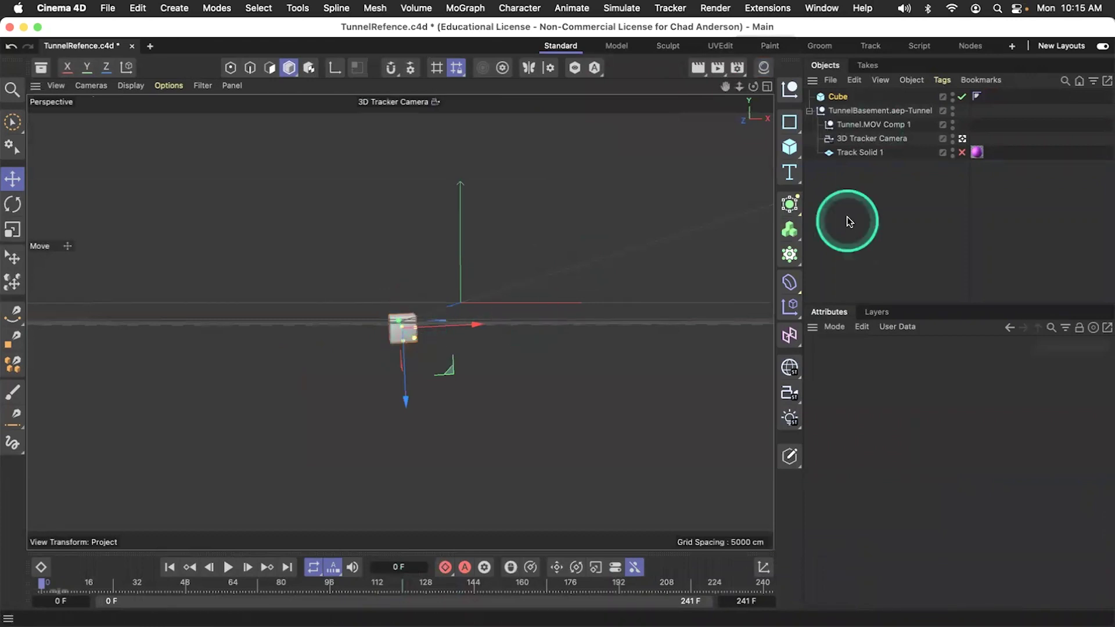
Delete the material tag from the Track Solid 1 plane and enable the plane in the scene.
{"action": "left_click", "coordinate": [874, 152]}
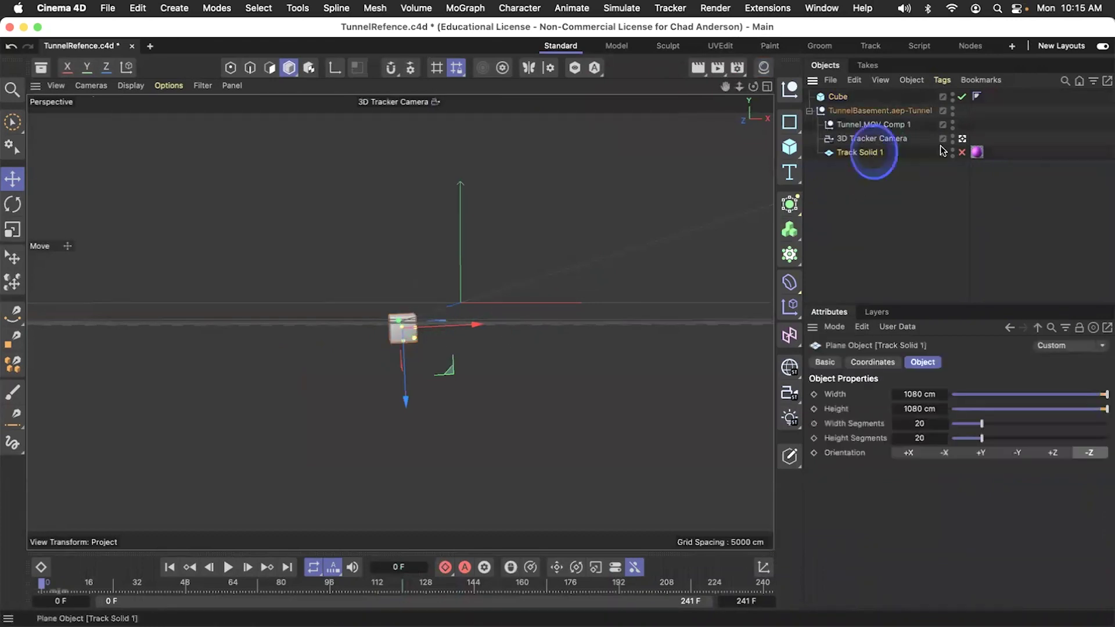
{"action": "left_click", "coordinate": [976, 153]}
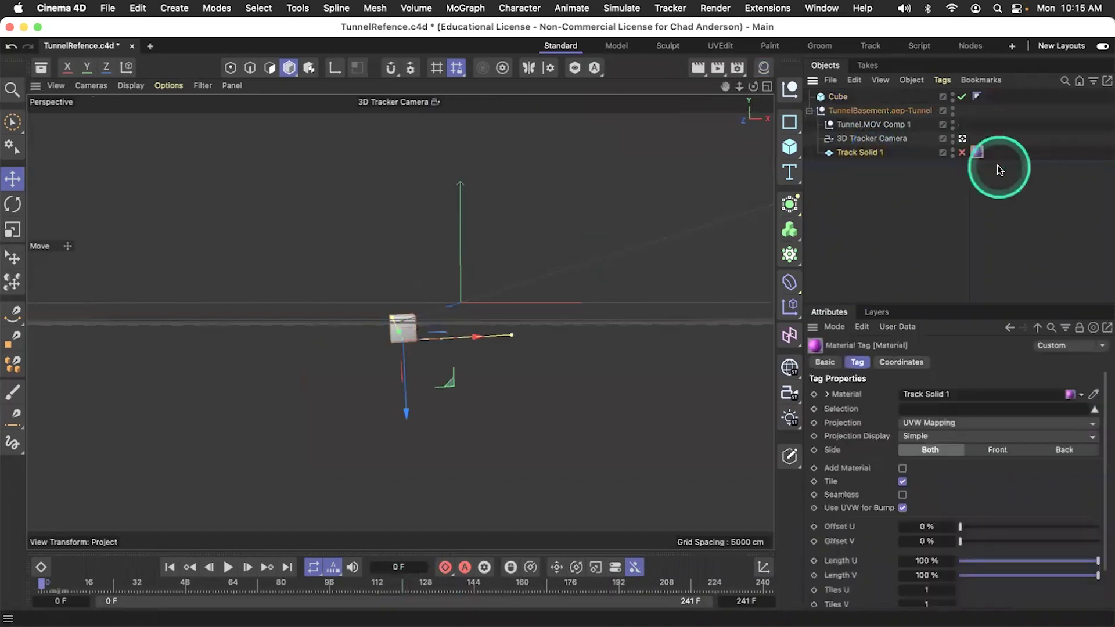
{"action": "key", "text": "Delete"}
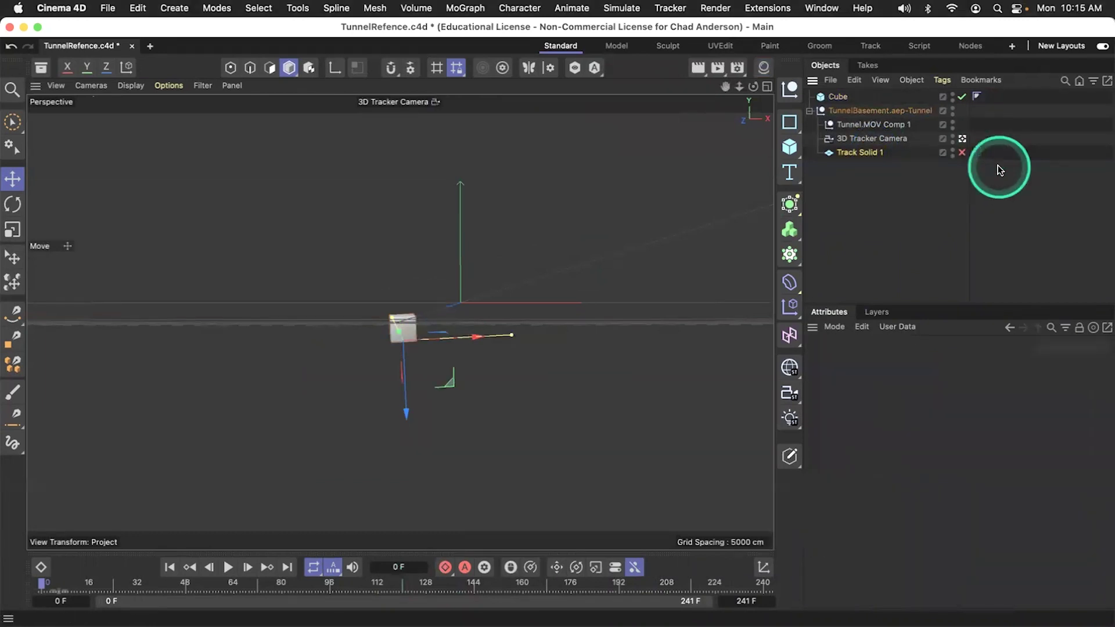
{"action": "left_click", "coordinate": [961, 152]}
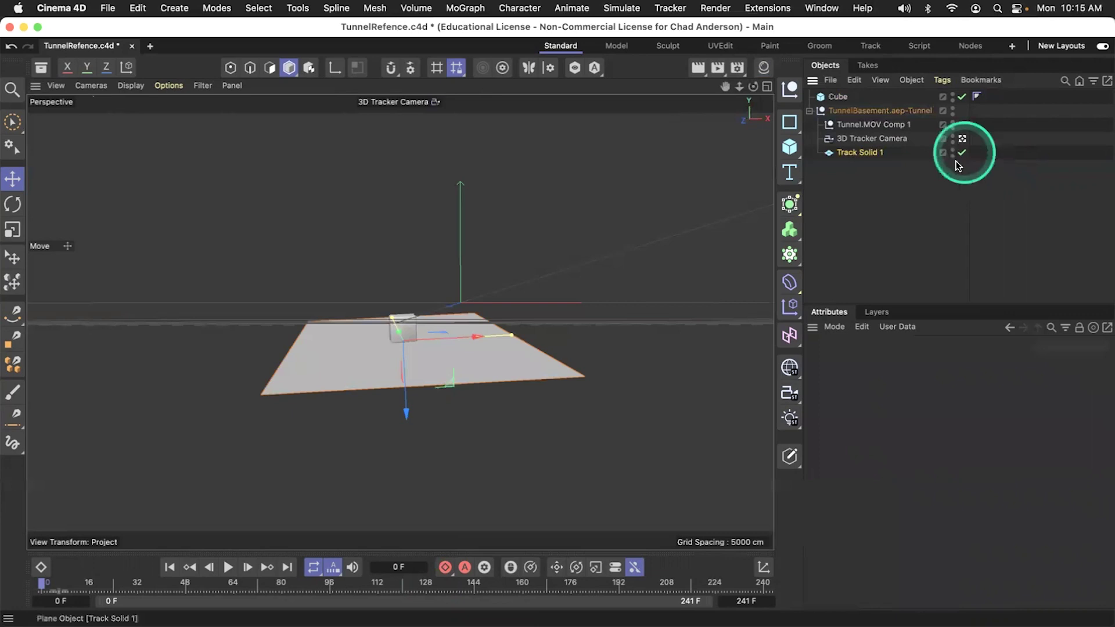
{"action": "left_click", "coordinate": [658, 269]}
Save the Cinema 4D scene and switch to After Effects.
{"action": "key", "text": "super+s"}
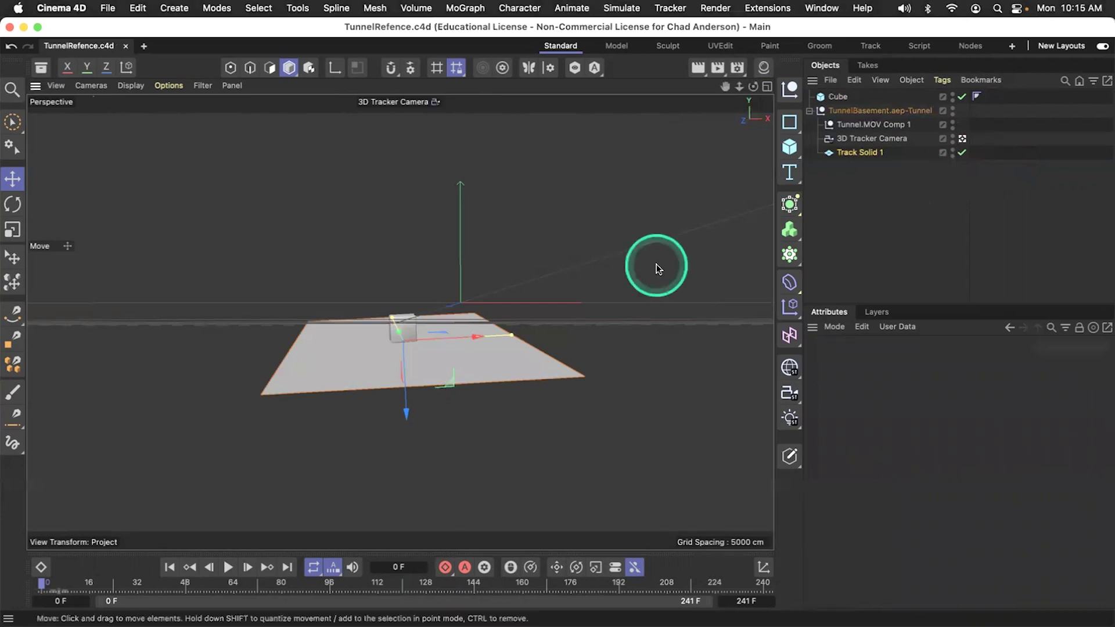
{"action": "left_click", "coordinate": [821, 169]}
{"action": "left_click", "coordinate": [469, 369]}
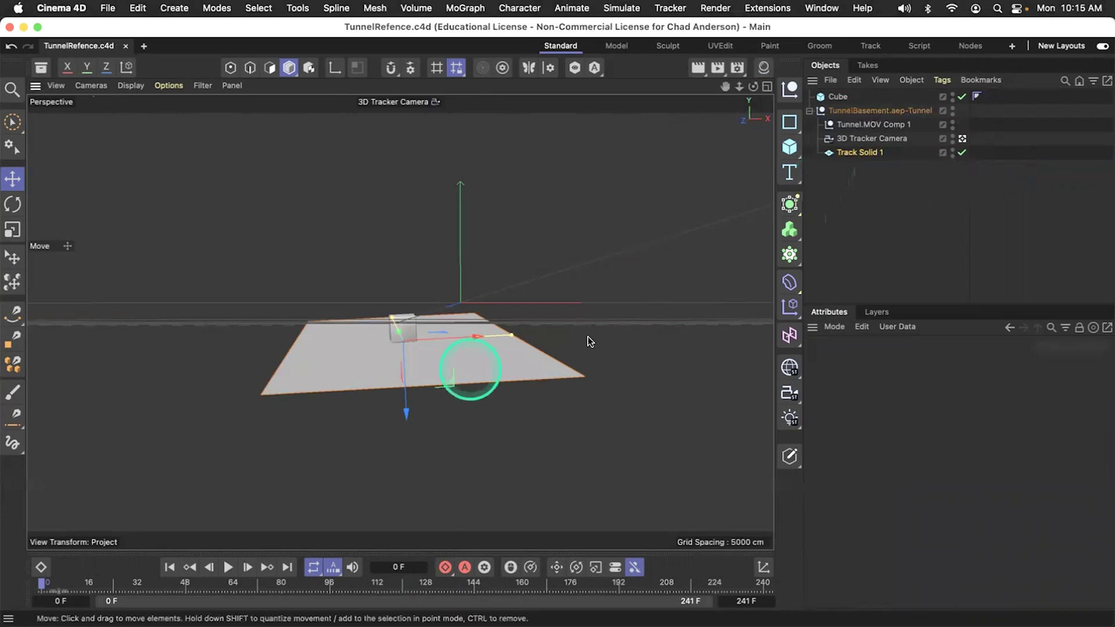
{"action": "left_click", "coordinate": [471, 606]}
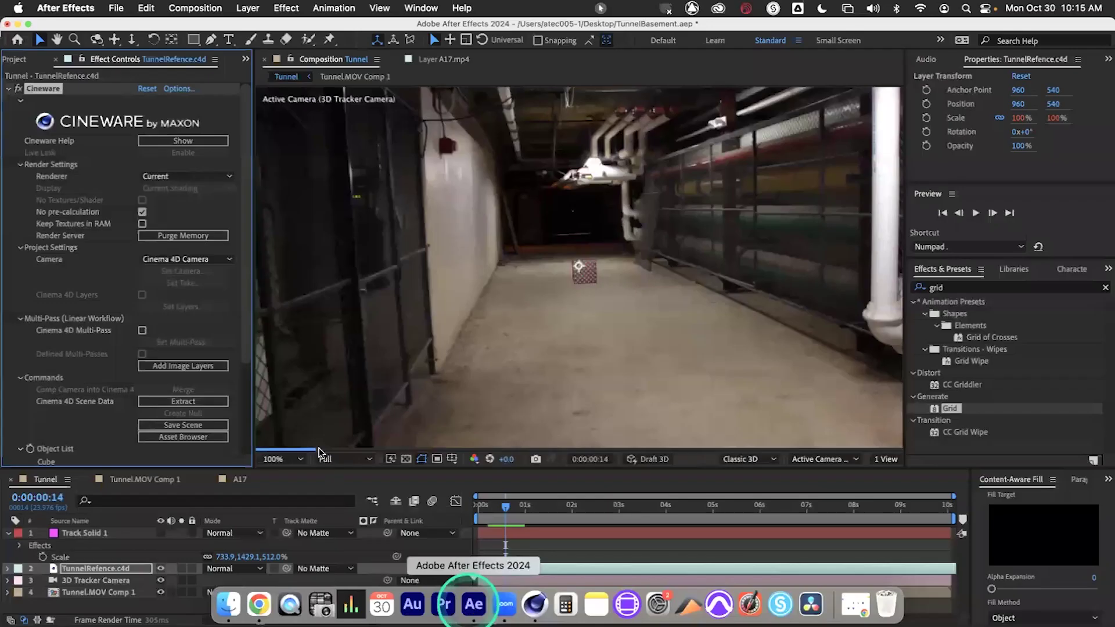
Switch to Cinema 4D and add a light to the scene.
{"action": "left_click", "coordinate": [318, 449]}
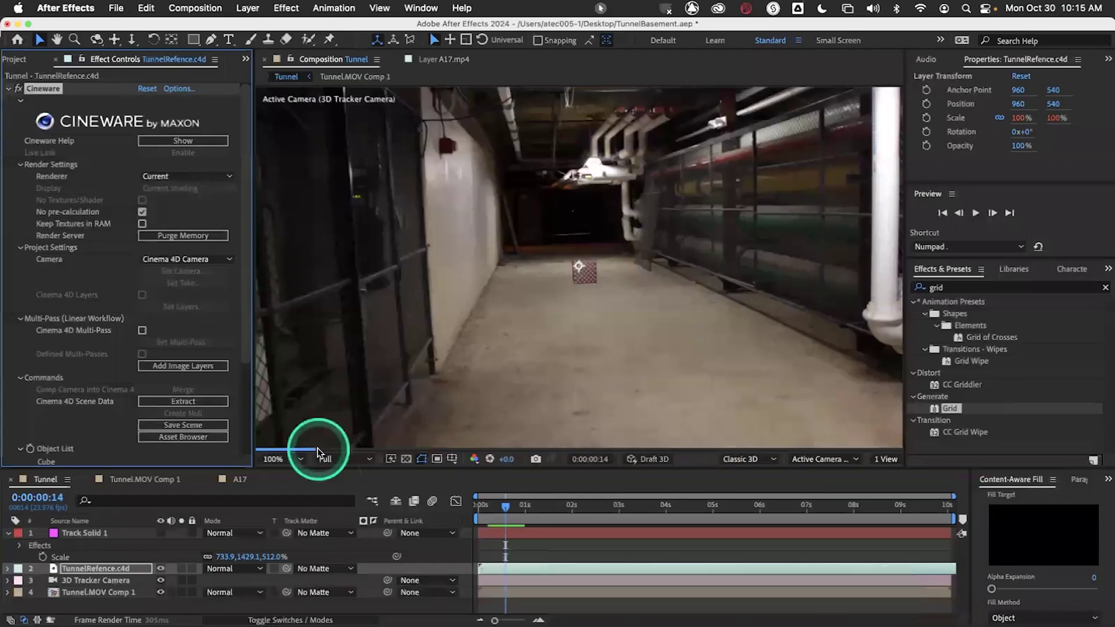
{"action": "left_click", "coordinate": [418, 609]}
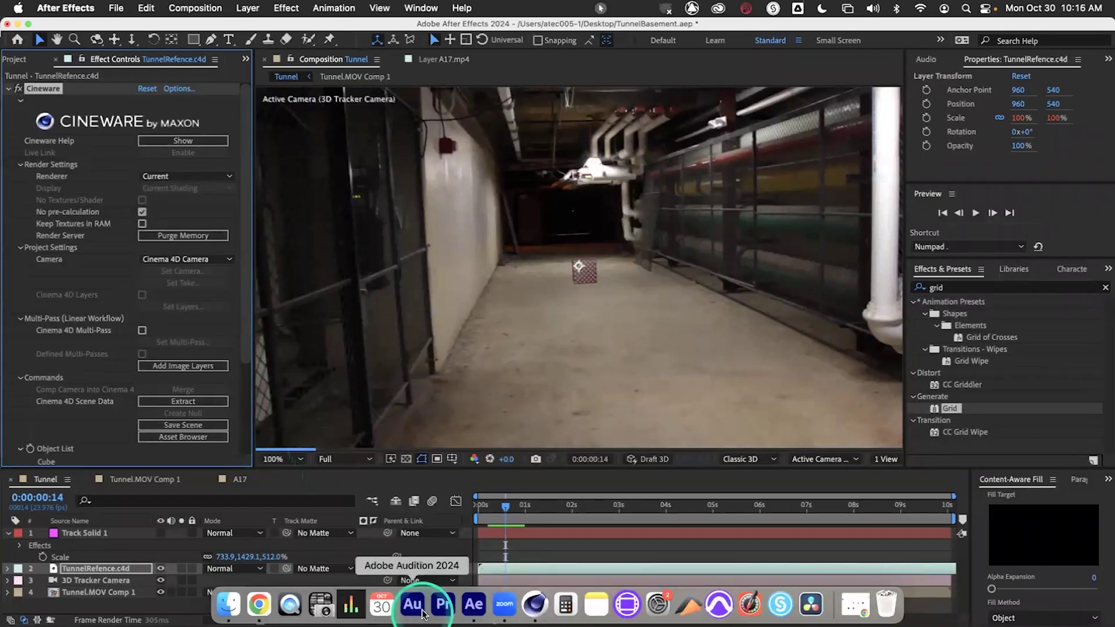
{"action": "left_click", "coordinate": [535, 605]}
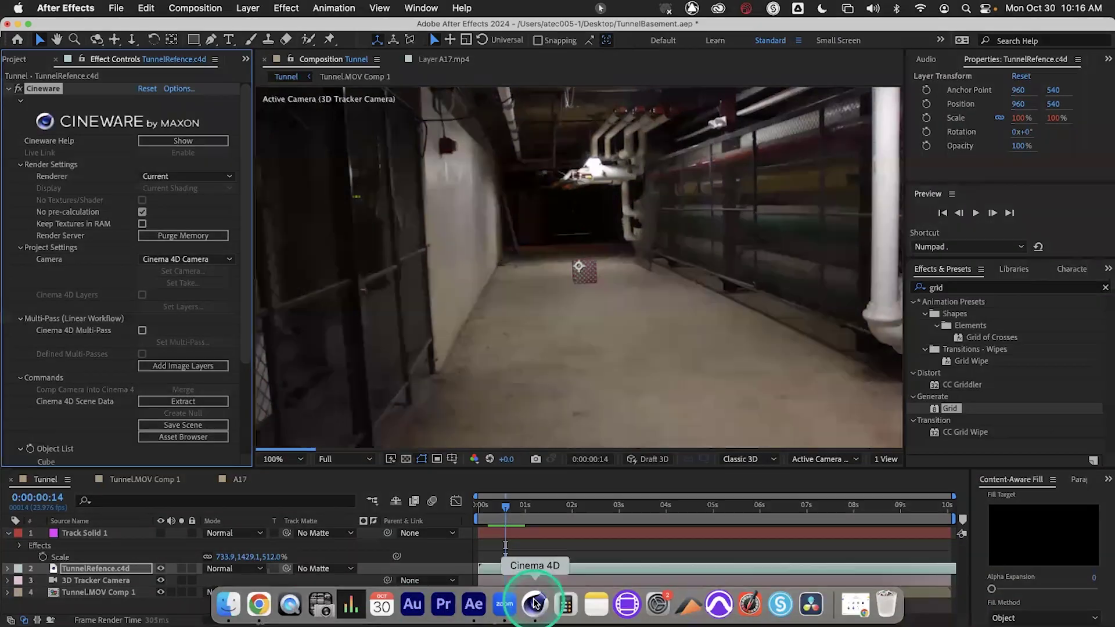
{"action": "left_click", "coordinate": [688, 188]}
{"action": "left_click", "coordinate": [836, 155]}
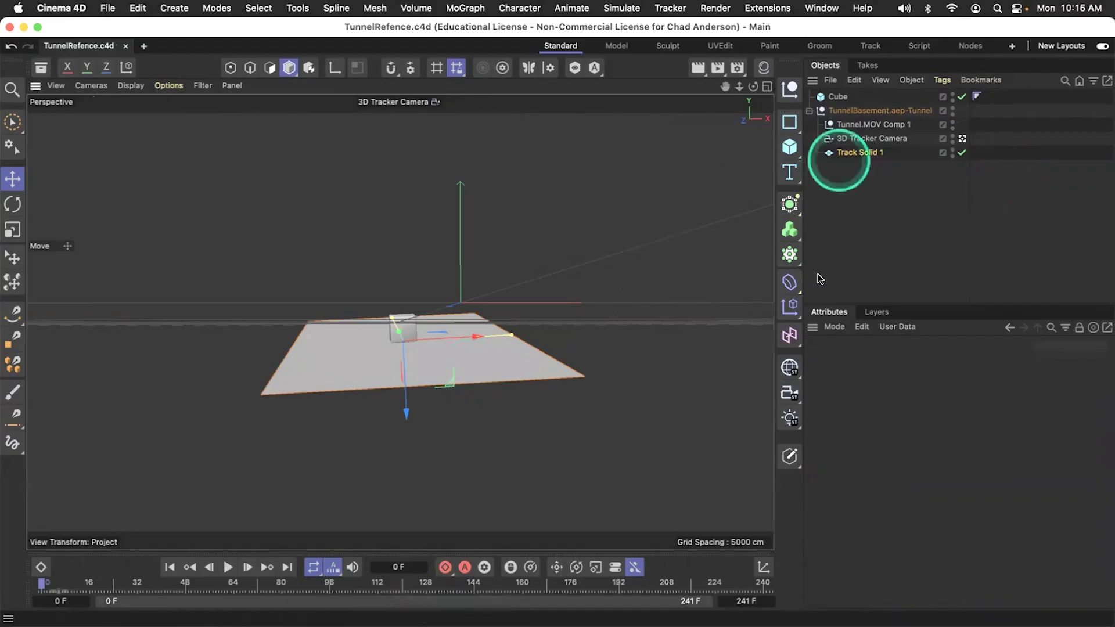
{"action": "left_click", "coordinate": [792, 419]}
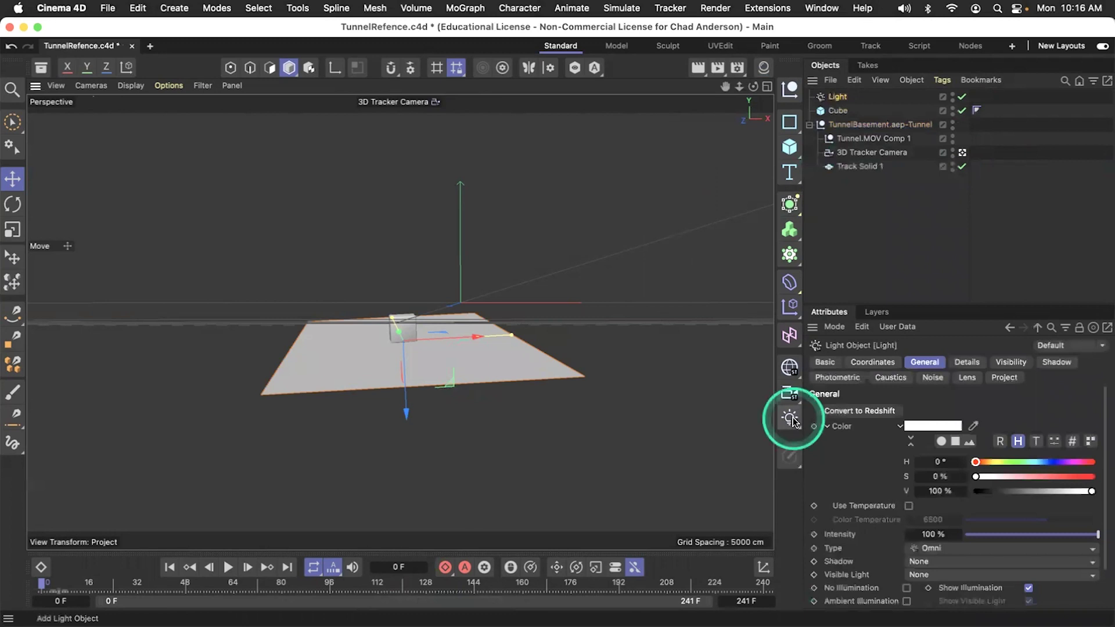
Raise the new light above the floor plane and shift it sideways along the X axis.
{"action": "left_click", "coordinate": [563, 296]}
{"action": "left_click_drag", "start_coordinate": [458, 229], "coordinate": [460, 203]}
{"action": "left_click", "coordinate": [535, 275]}
{"action": "left_click_drag", "start_coordinate": [534, 276], "coordinate": [413, 298]}
{"action": "left_click_drag", "start_coordinate": [338, 201], "coordinate": [338, 204]}
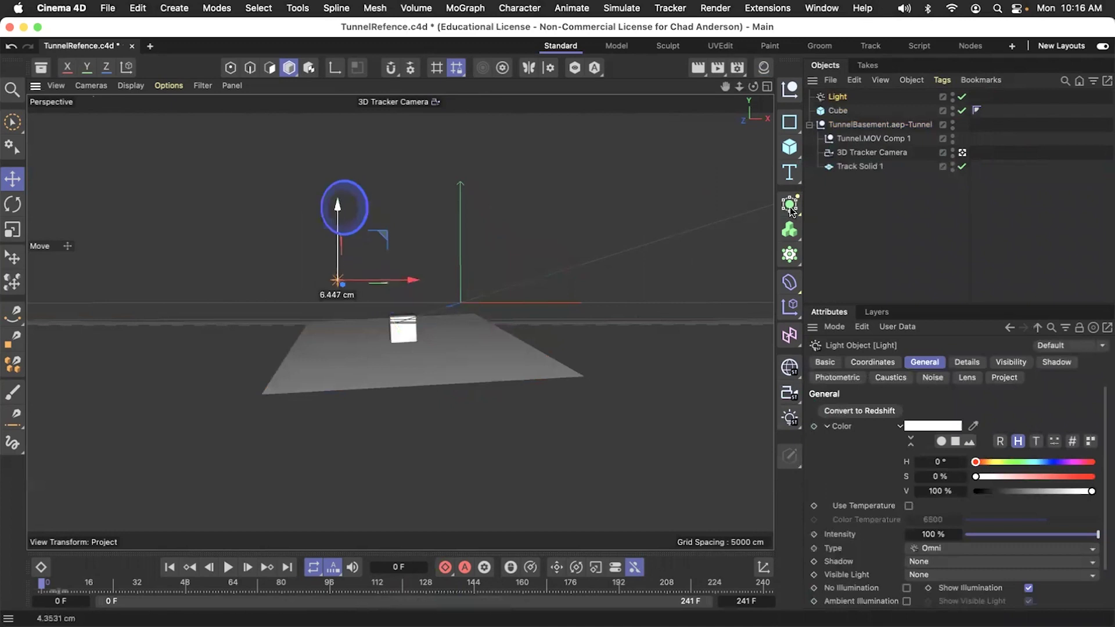
Move the light about 17216 cm along Z to the cube, raise it above the plane, and duplicate it to the cube's other side.
{"action": "left_click", "coordinate": [962, 152]}
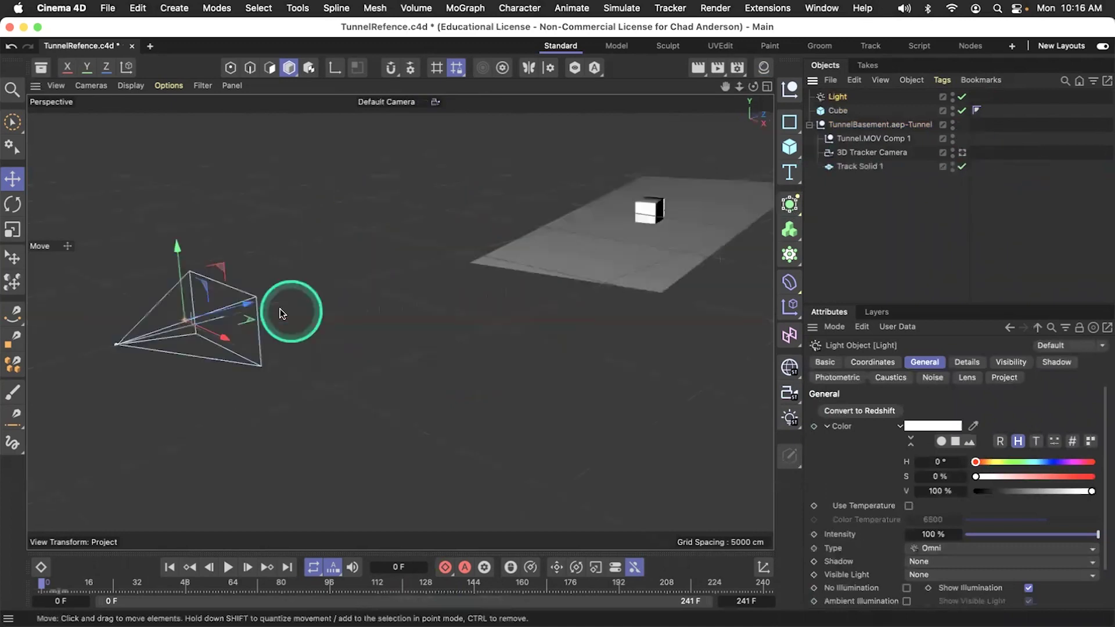
{"action": "left_click_drag", "start_coordinate": [244, 302], "coordinate": [617, 219]}
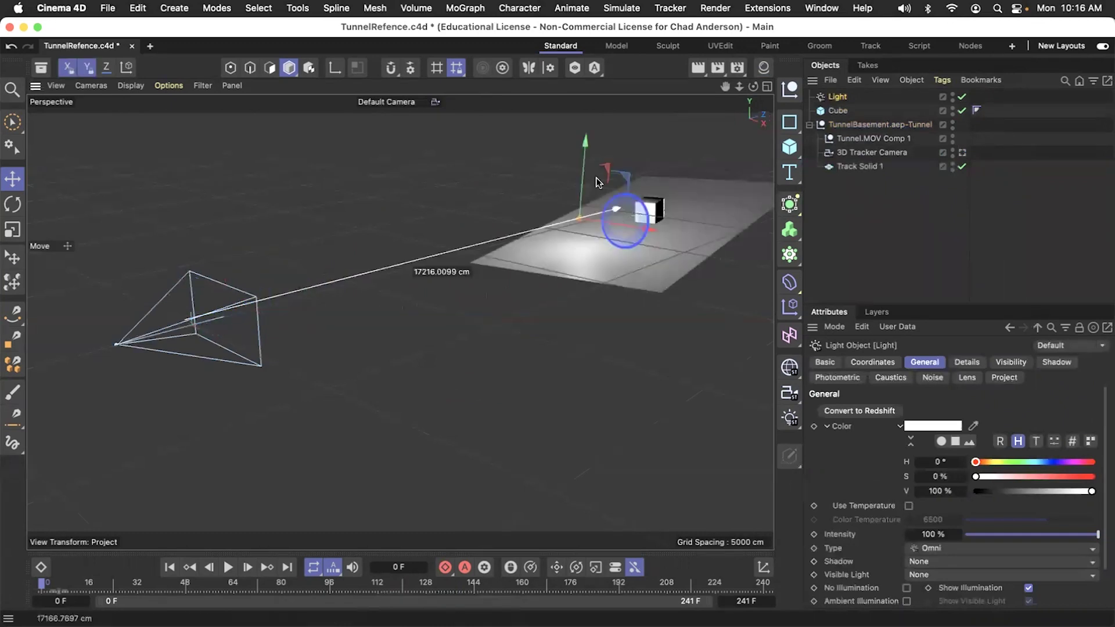
{"action": "left_click_drag", "start_coordinate": [589, 163], "coordinate": [588, 112]}
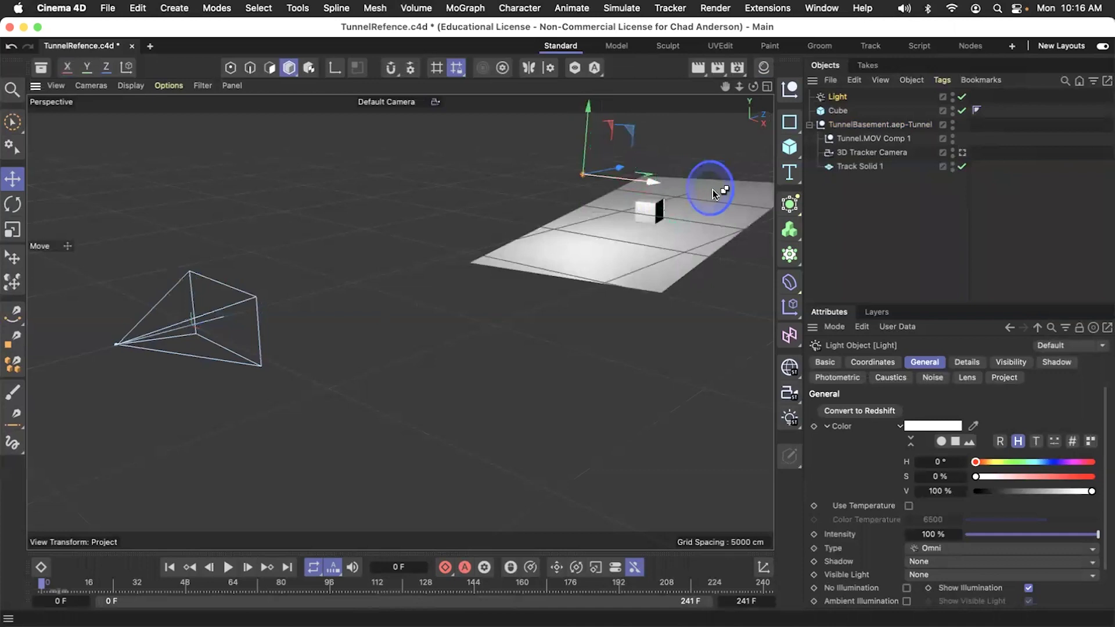
{"action": "left_click_drag", "start_coordinate": [713, 191], "coordinate": [775, 211]}
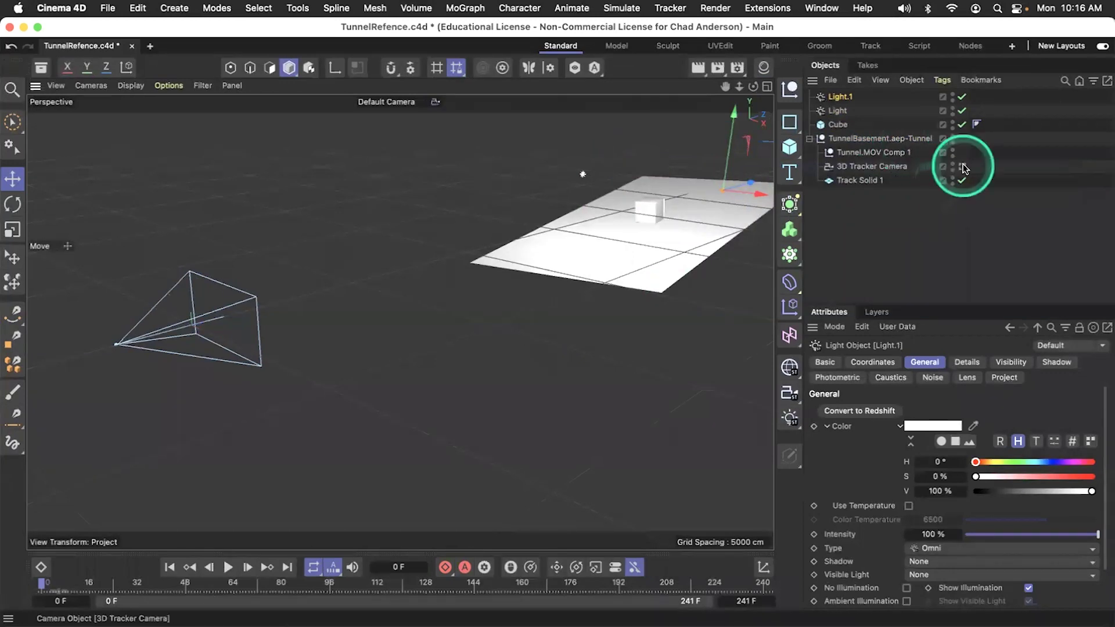
{"action": "left_click", "coordinate": [962, 167]}
Set the shadow of both lights to Shadow Maps (Soft) and render the view to check the cube's shadow.
{"action": "left_click", "coordinate": [838, 108]}
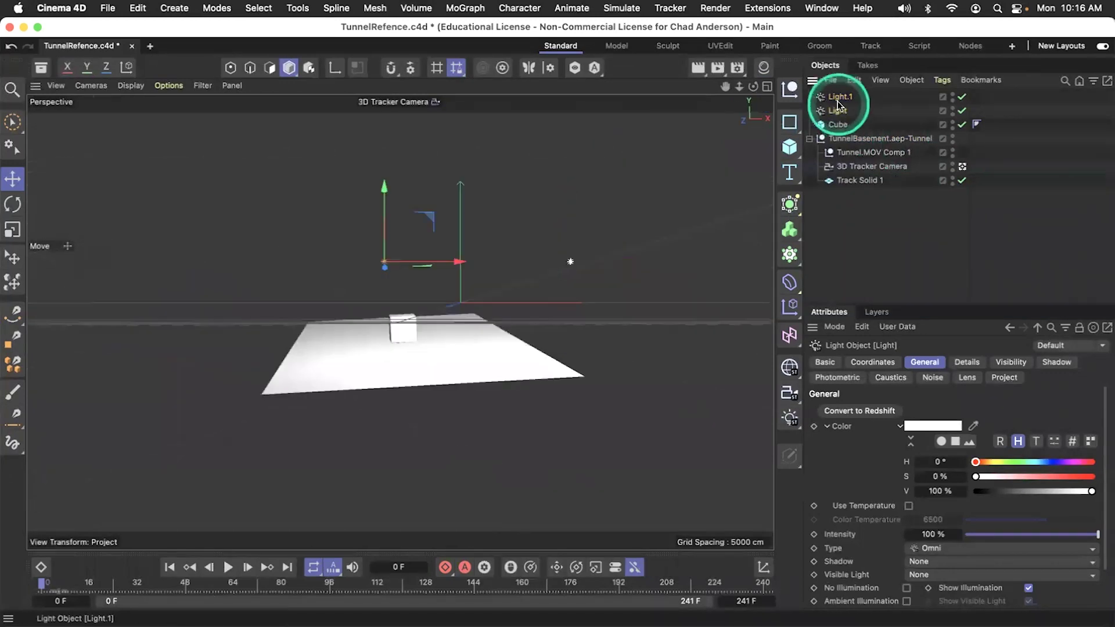
{"action": "left_click", "coordinate": [838, 98], "text": "shift"}
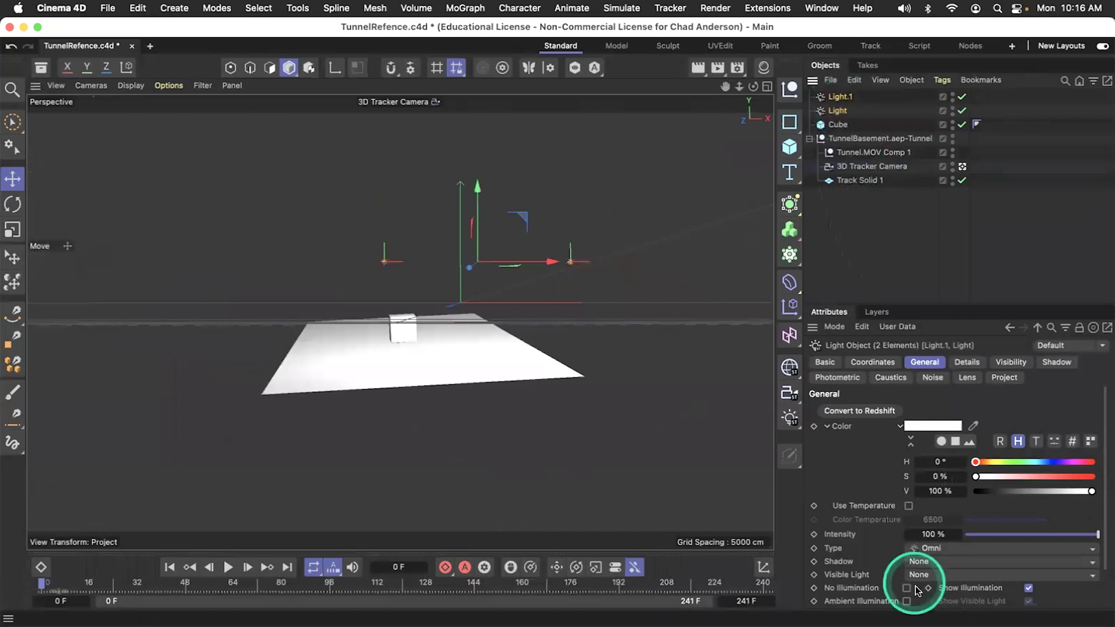
{"action": "left_click", "coordinate": [934, 561]}
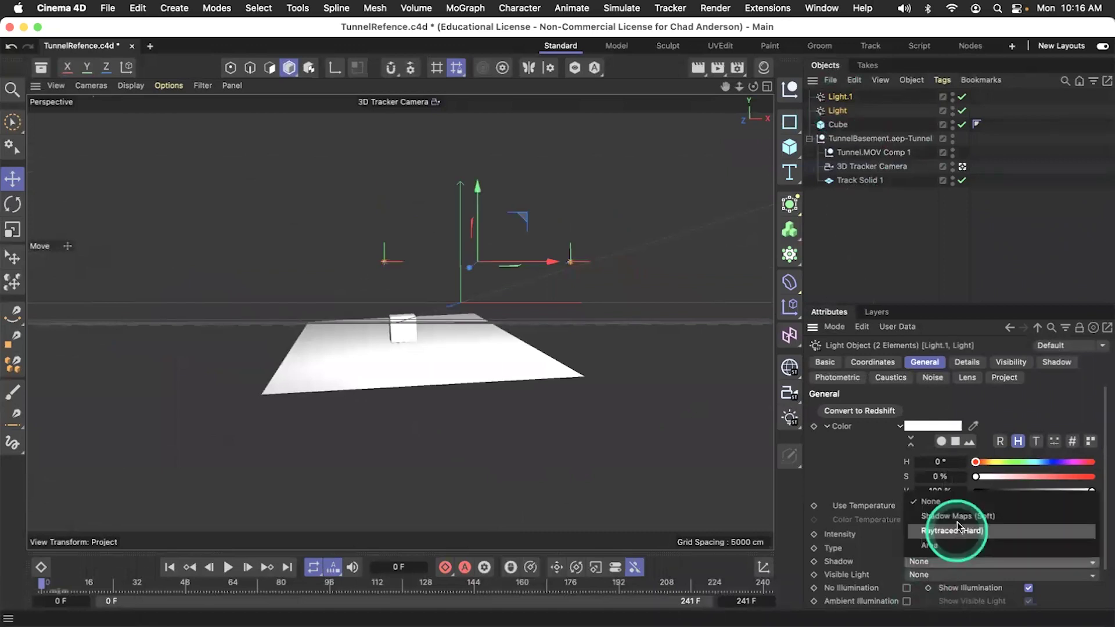
{"action": "left_click", "coordinate": [957, 518]}
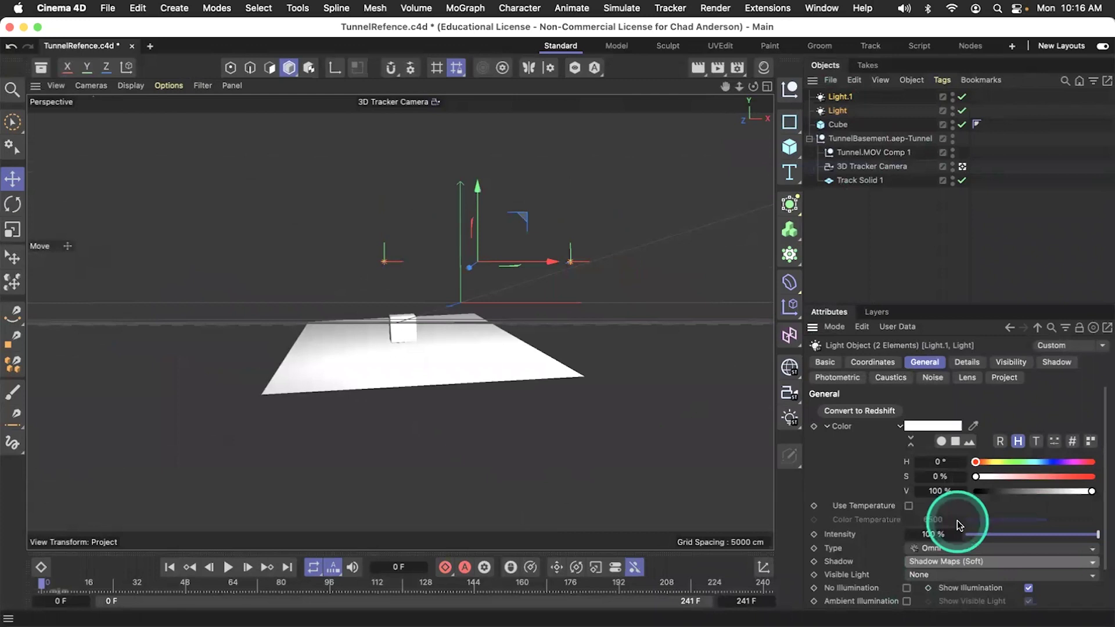
{"action": "key", "text": "ctrl+r"}
{"action": "left_click", "coordinate": [421, 337]}
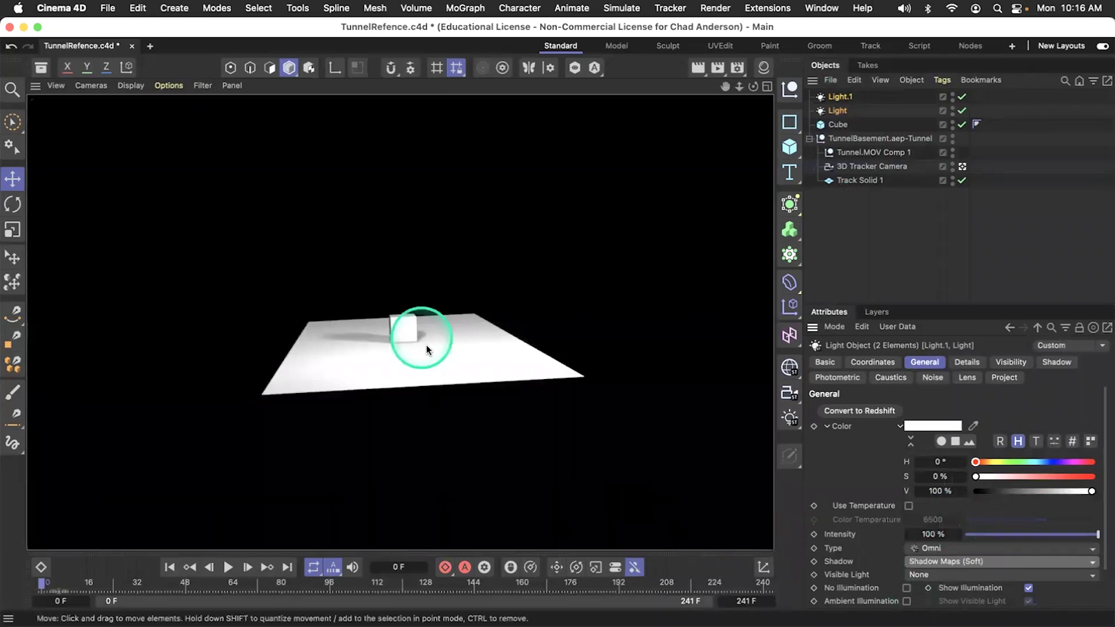
{"action": "left_click", "coordinate": [432, 360]}
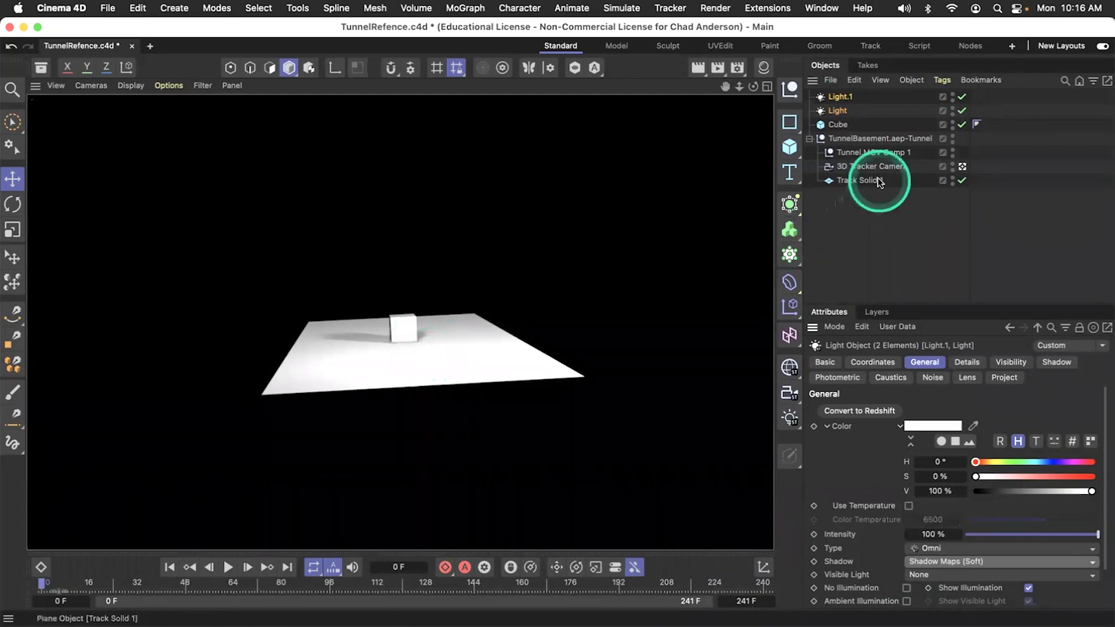
Create a Shadow Catcher material, apply it to the Track Solid 1 plane, and render the view.
{"action": "left_click", "coordinate": [764, 68]}
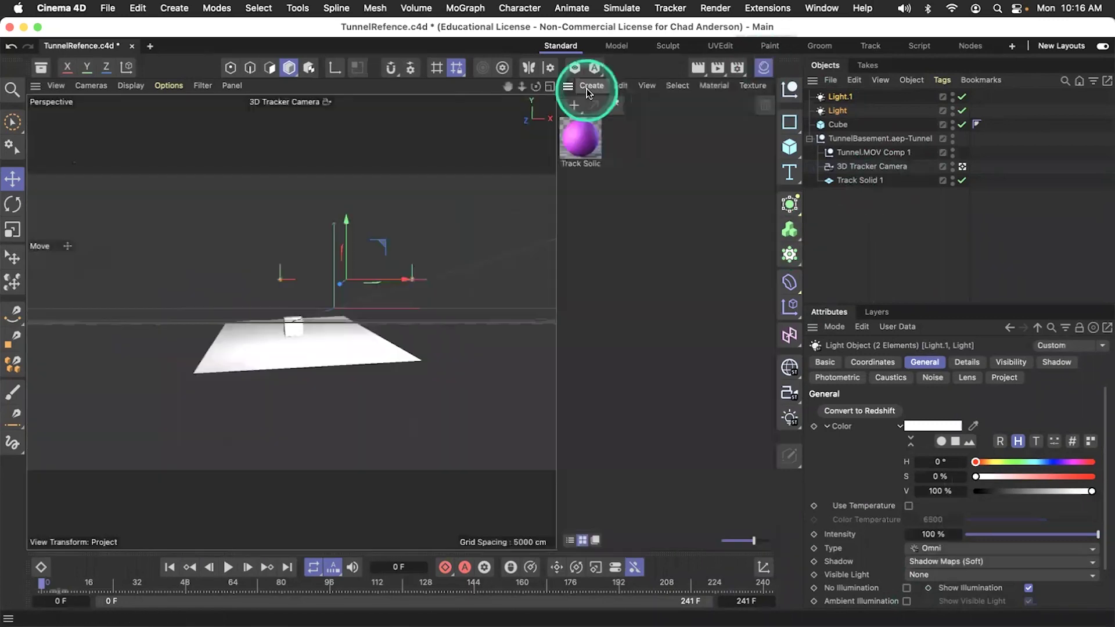
{"action": "left_click", "coordinate": [589, 87]}
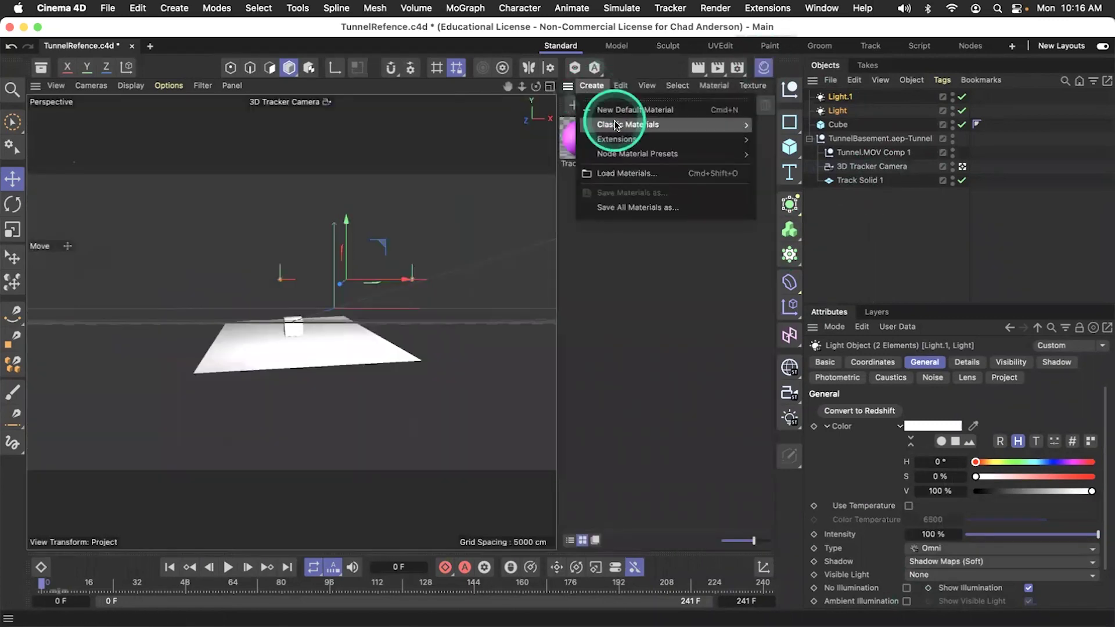
{"action": "mouse_move", "coordinate": [615, 125]}
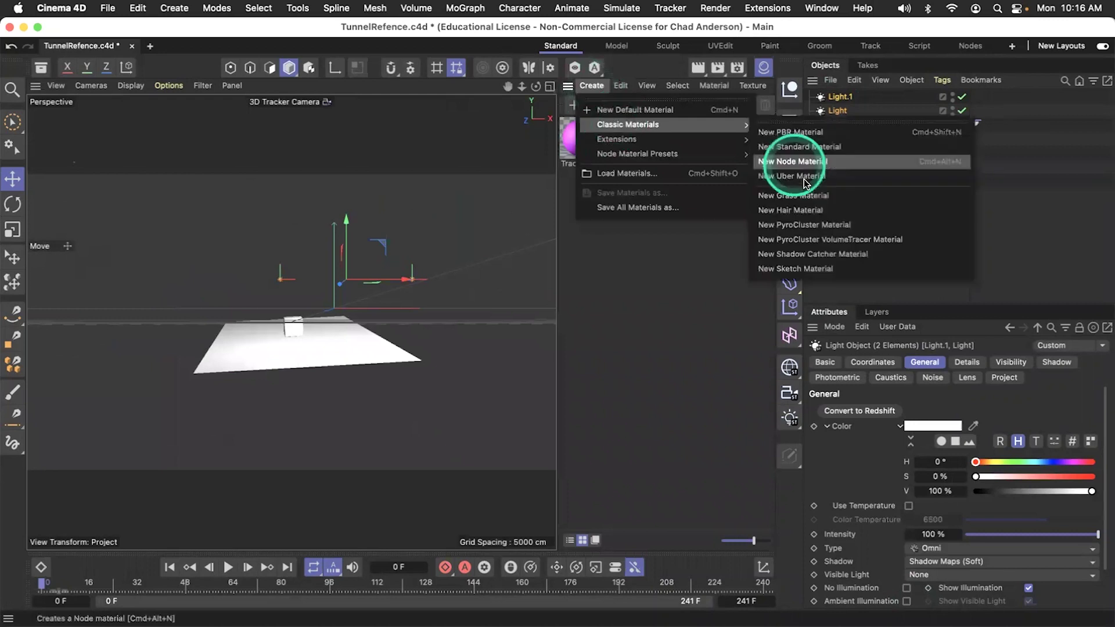
{"action": "left_click", "coordinate": [816, 254]}
{"action": "left_click_drag", "start_coordinate": [591, 148], "coordinate": [864, 184]}
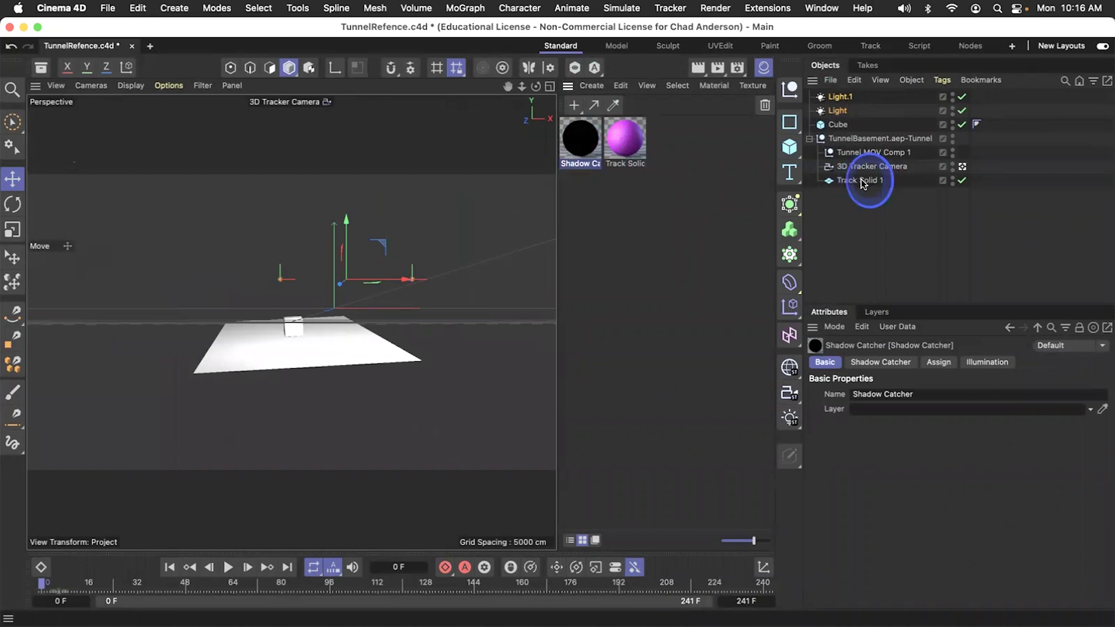
{"action": "left_click", "coordinate": [520, 330]}
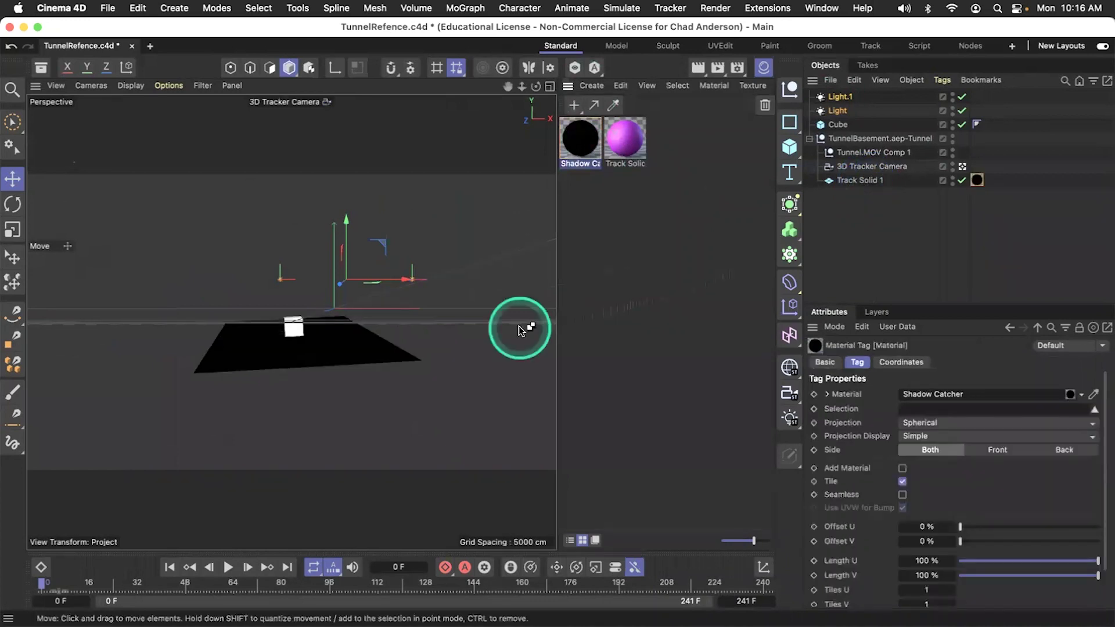
{"action": "key", "text": "ctrl+r"}
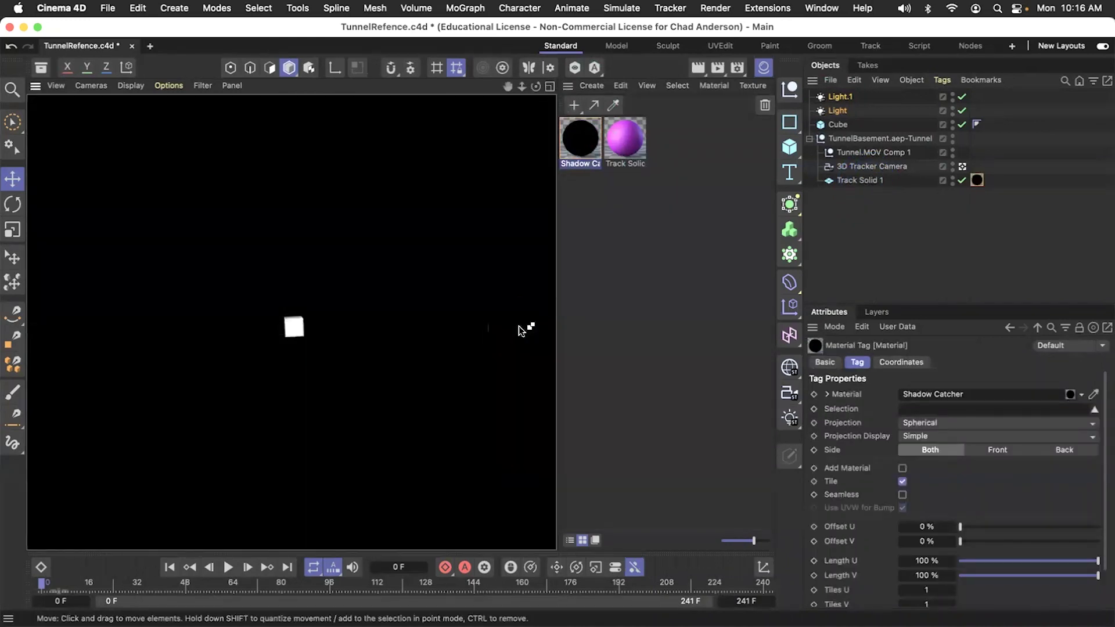
Save the Cinema 4D scene and switch to After Effects.
{"action": "key", "text": "ctrl+s"}
{"action": "key", "text": "super+Tab"}
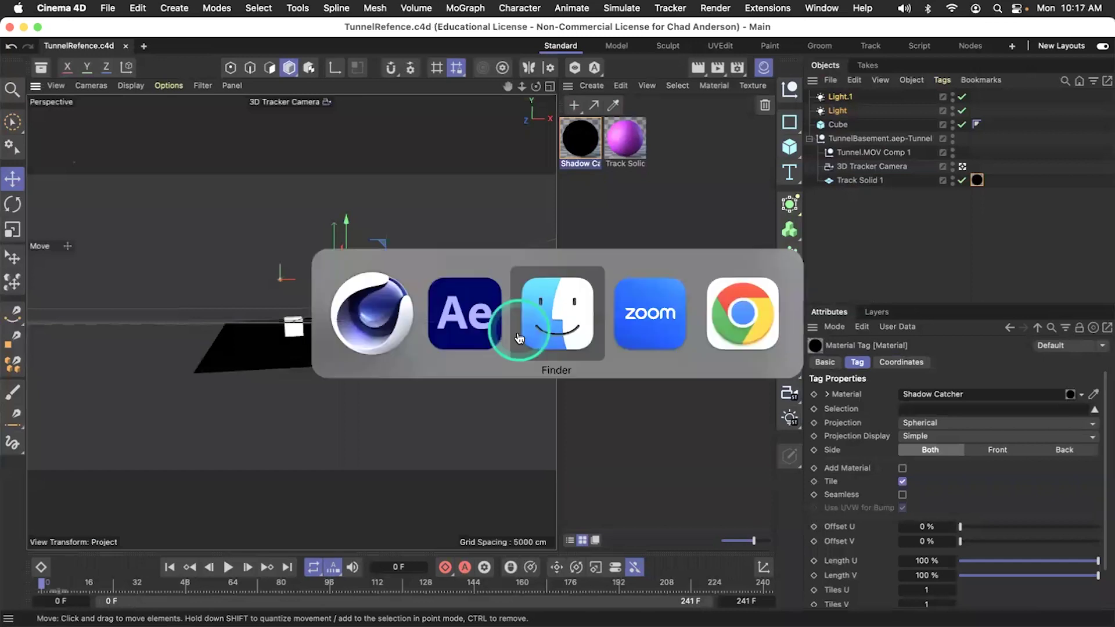
{"action": "key", "text": "super+shift+Tab"}
{"action": "key", "text": "super+shift+Tab"}
{"action": "key", "text": "super+Tab"}
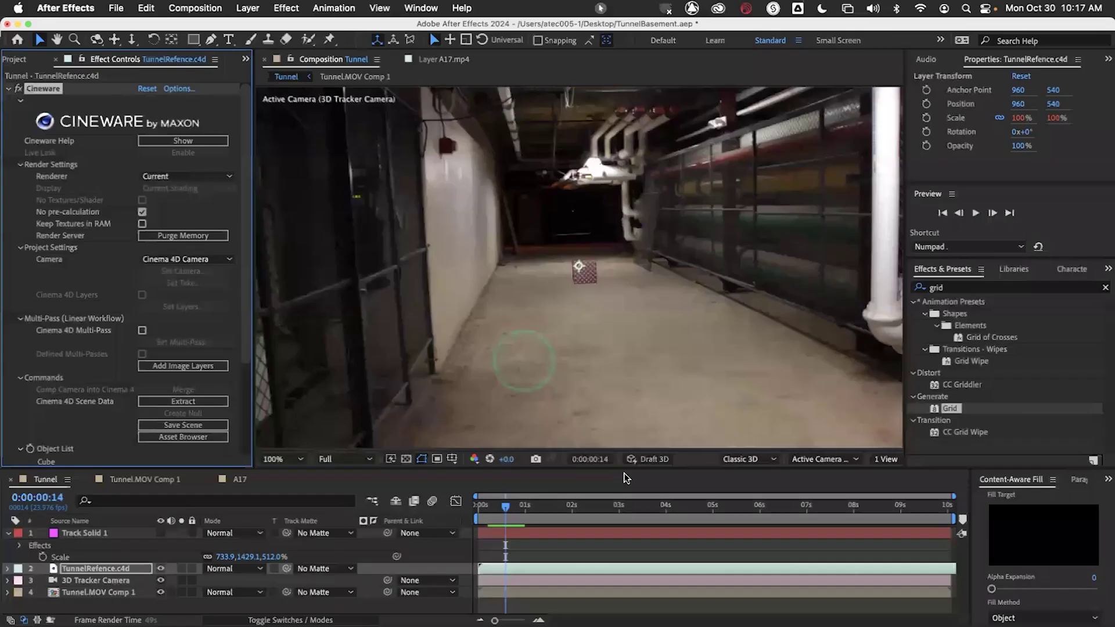
Go to the first frame of the Tunnel composition, examine the cube and its shadow, and save the project.
{"action": "left_click_drag", "start_coordinate": [506, 508], "coordinate": [488, 509]}
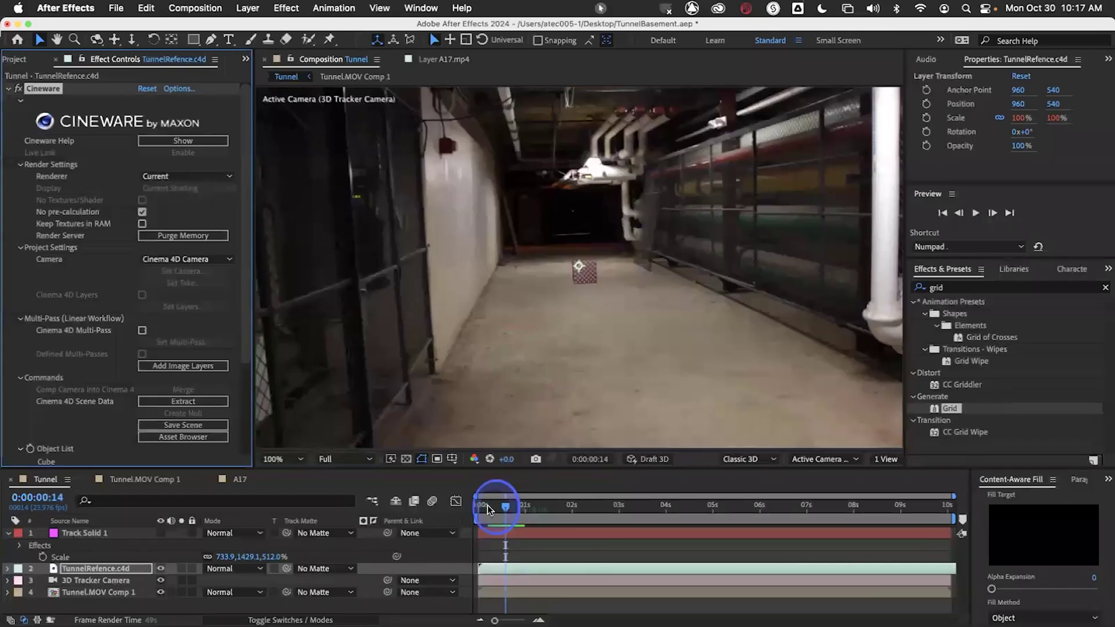
{"action": "left_click", "coordinate": [488, 510]}
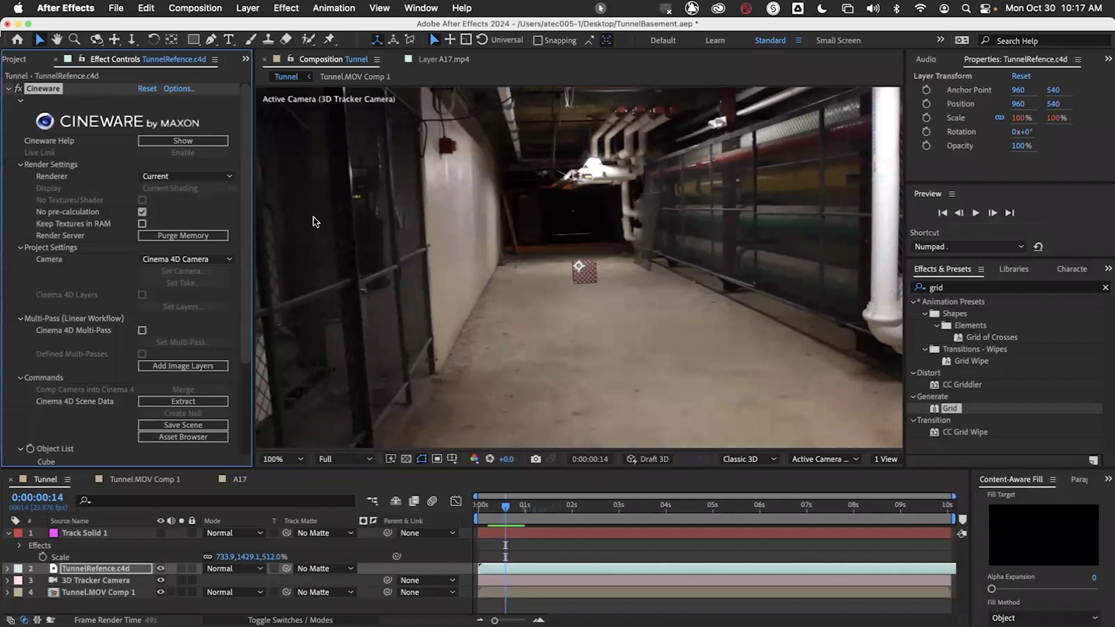
{"action": "left_click", "coordinate": [226, 177]}
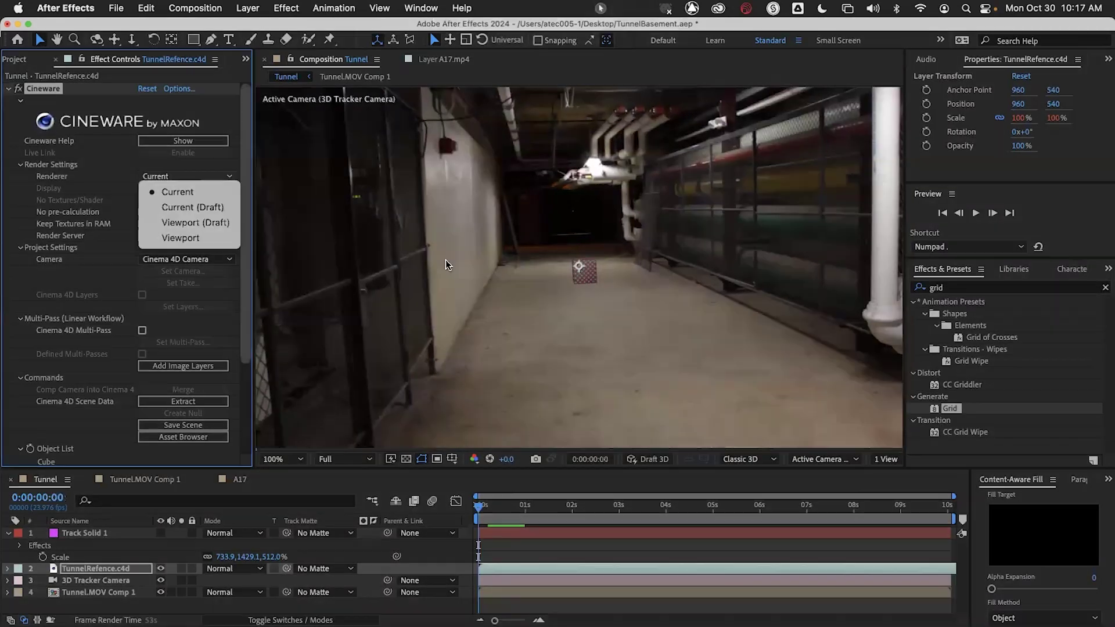
{"action": "left_click", "coordinate": [505, 300]}
{"action": "left_click", "coordinate": [350, 269]}
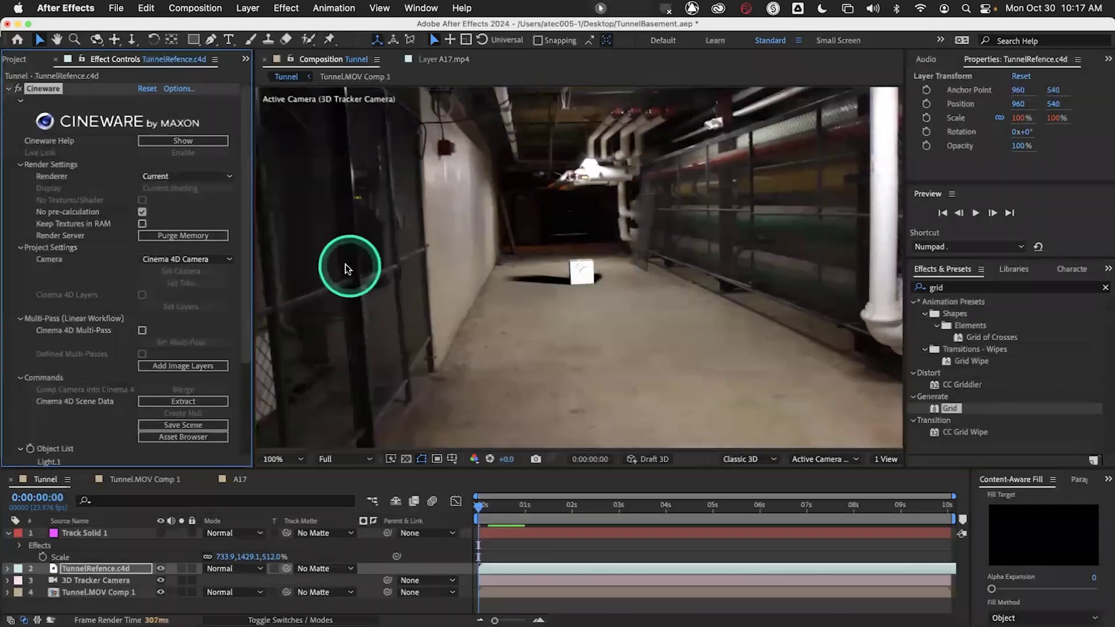
{"action": "left_click", "coordinate": [556, 324]}
{"action": "left_click", "coordinate": [587, 308]}
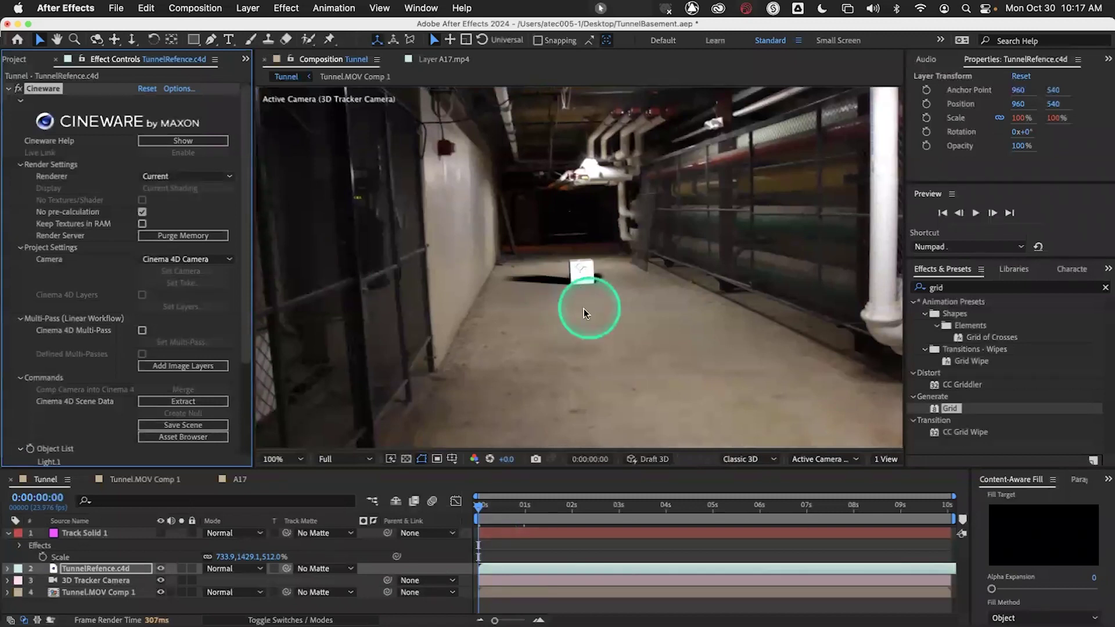
{"action": "left_click", "coordinate": [436, 346]}
{"action": "left_click", "coordinate": [417, 430]}
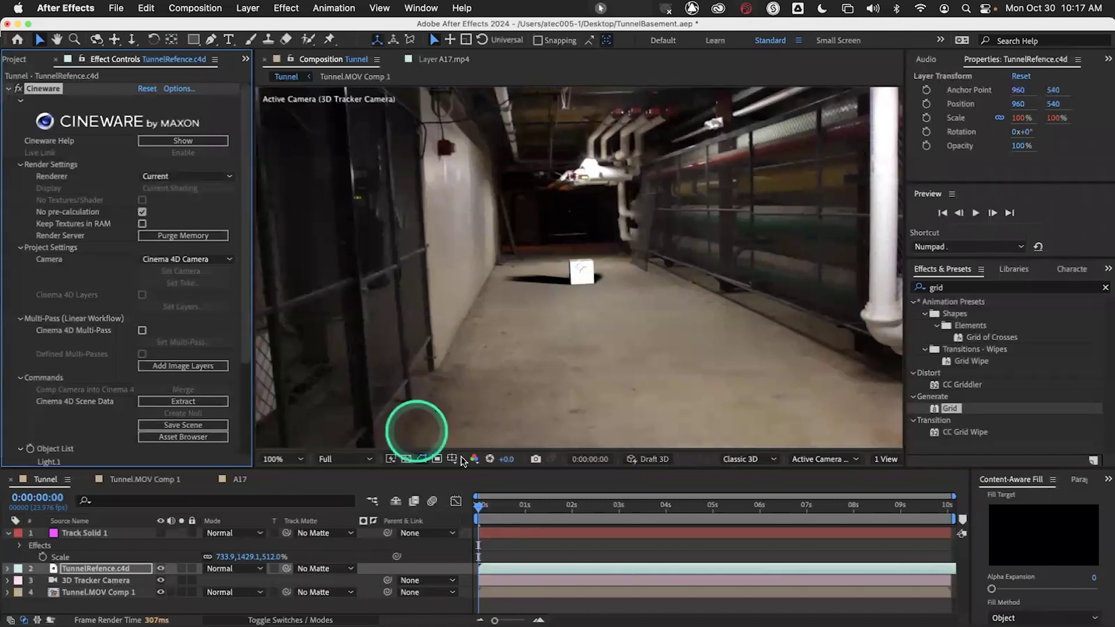
{"action": "left_click", "coordinate": [478, 508]}
{"action": "left_click", "coordinate": [477, 508]}
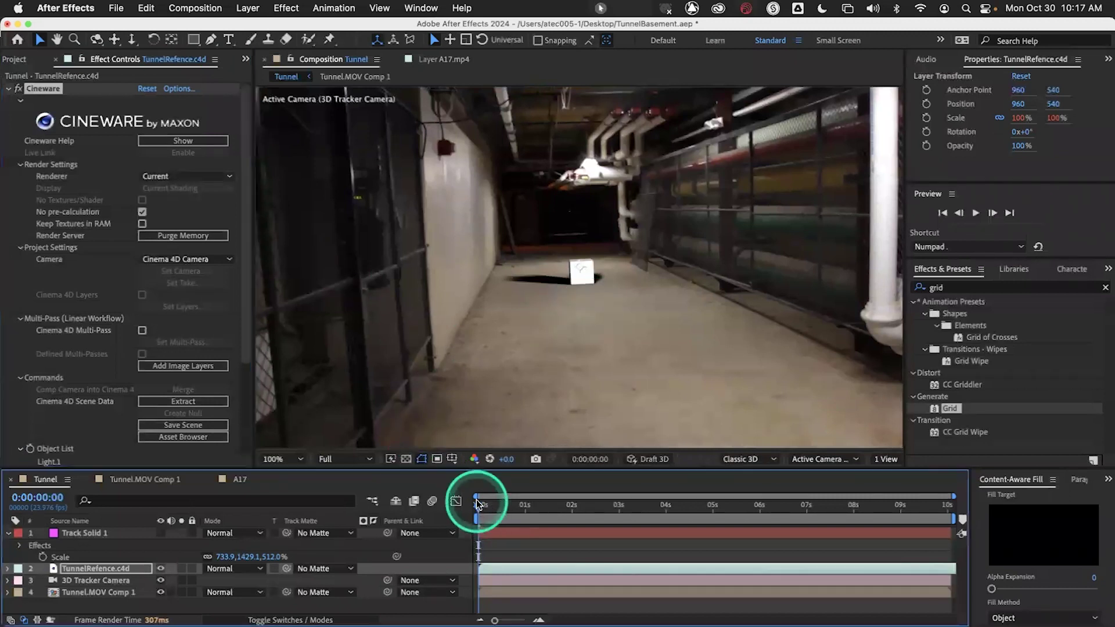
{"action": "key", "text": "super+s"}
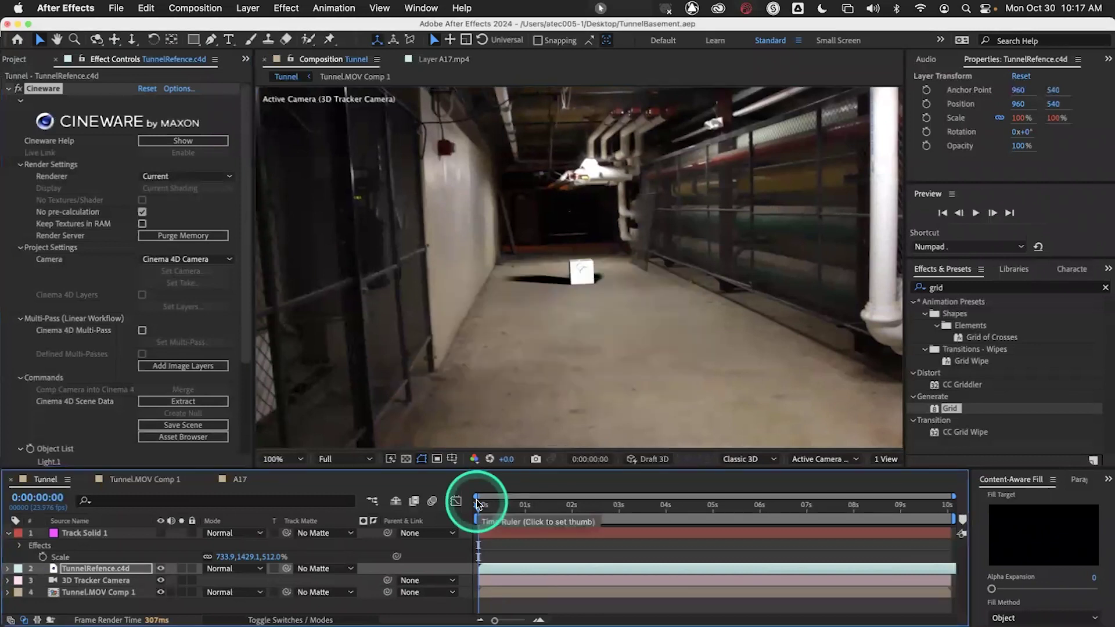
Switch to Cinema 4D and set the Shadow Catcher material's shadow strength to 45%.
{"action": "key", "text": "super+Tab"}
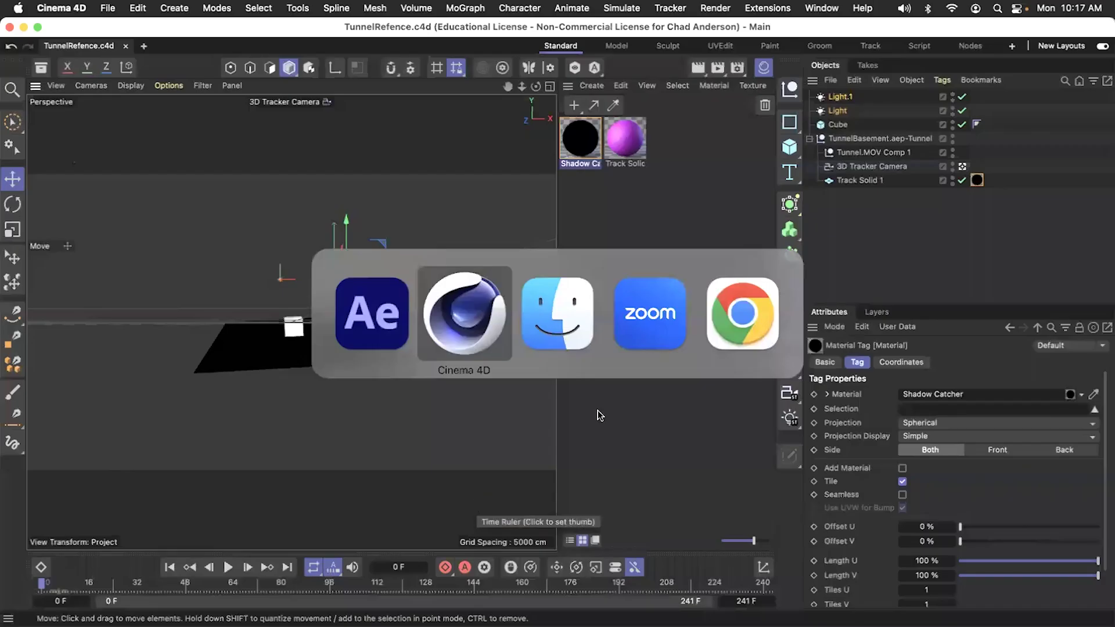
{"action": "left_click", "coordinate": [831, 115]}
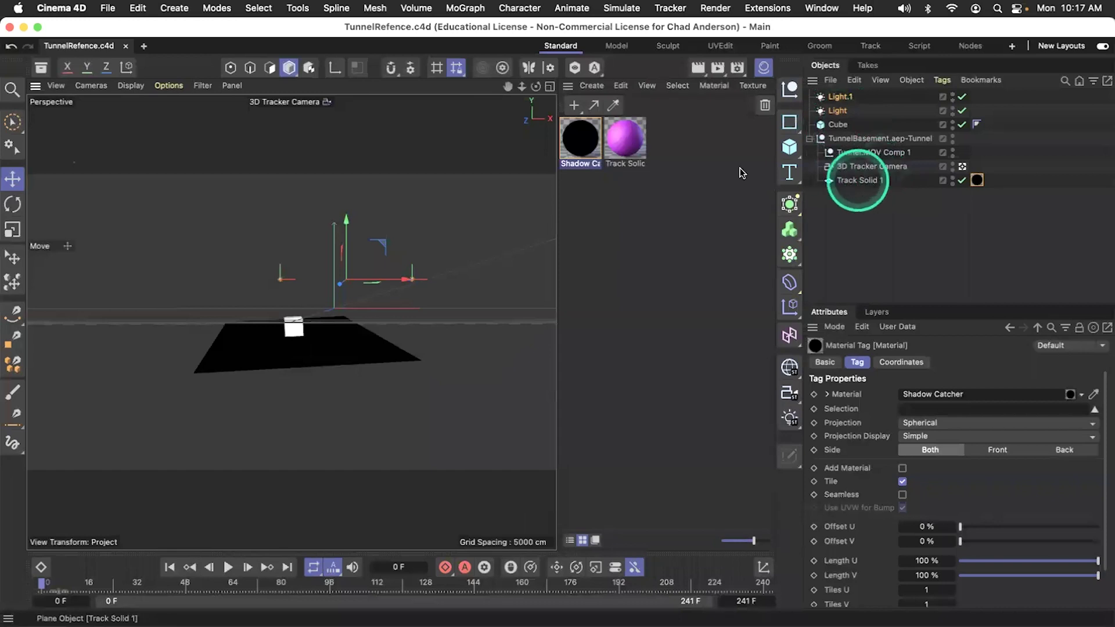
{"action": "double_click", "coordinate": [580, 139]}
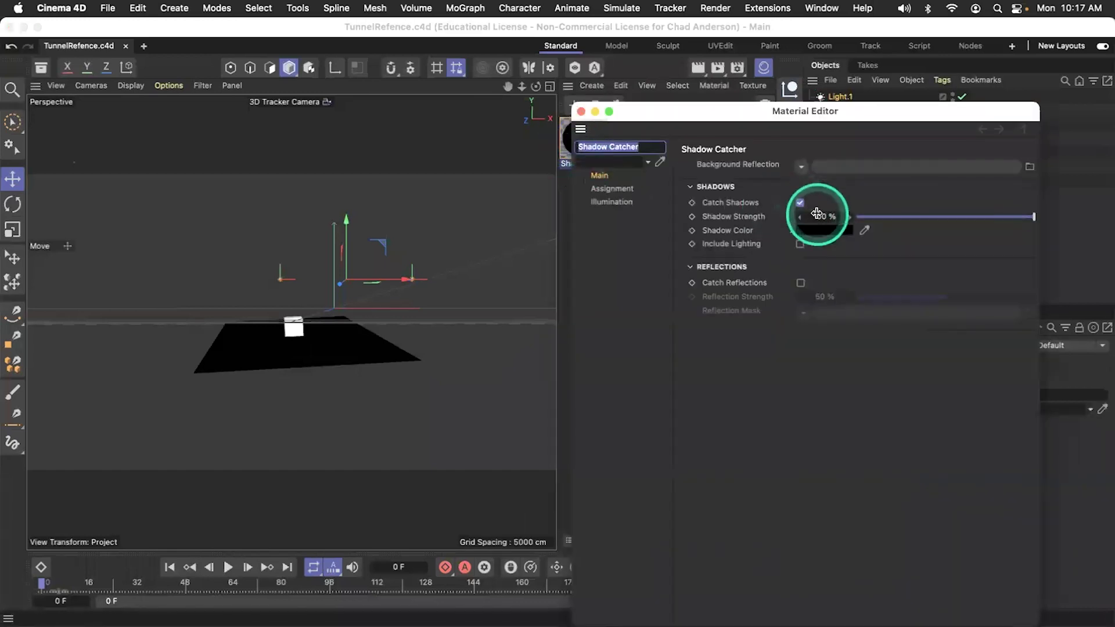
{"action": "double_click", "coordinate": [817, 214]}
{"action": "type", "text": "45"}
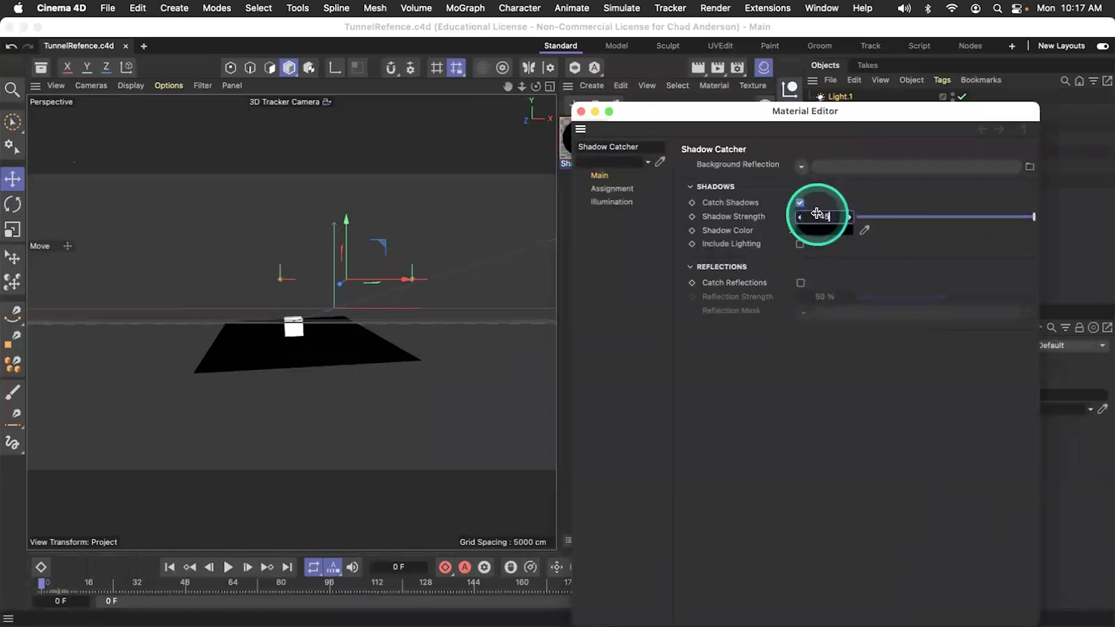
{"action": "key", "text": "Return"}
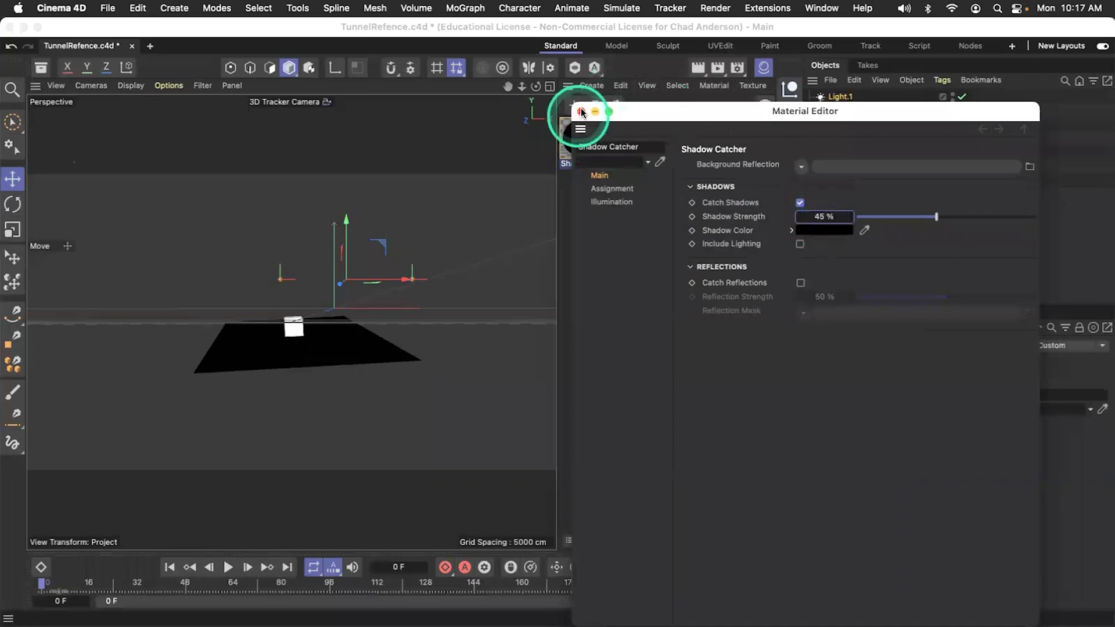
{"action": "left_click", "coordinate": [581, 111]}
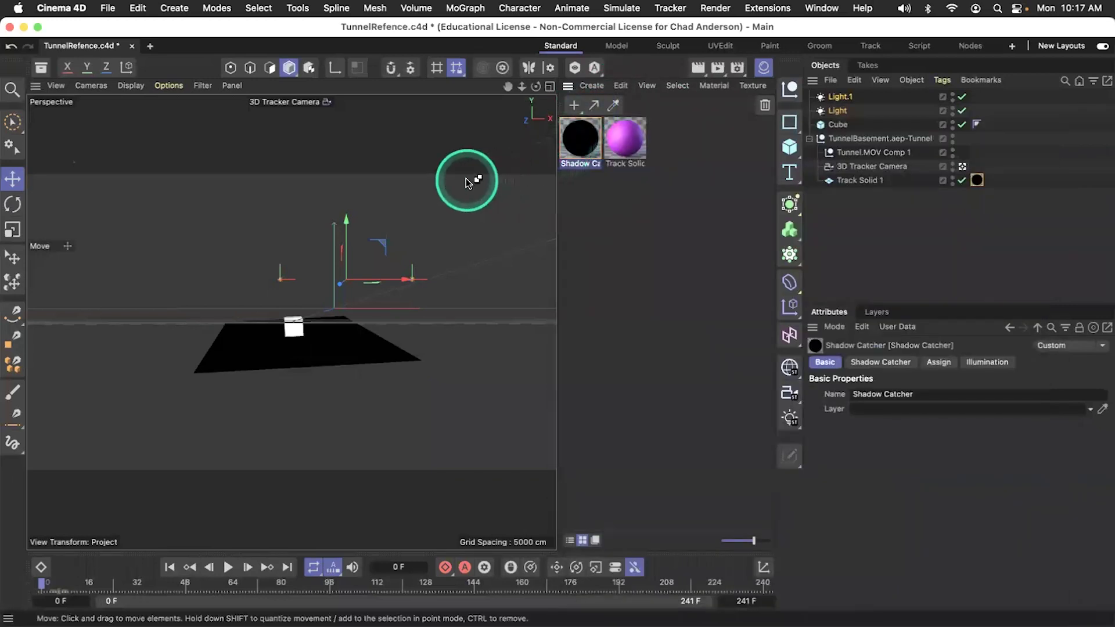
Save the Cinema 4D scene and return to the Tunnel composition in After Effects.
{"action": "key", "text": "super+s"}
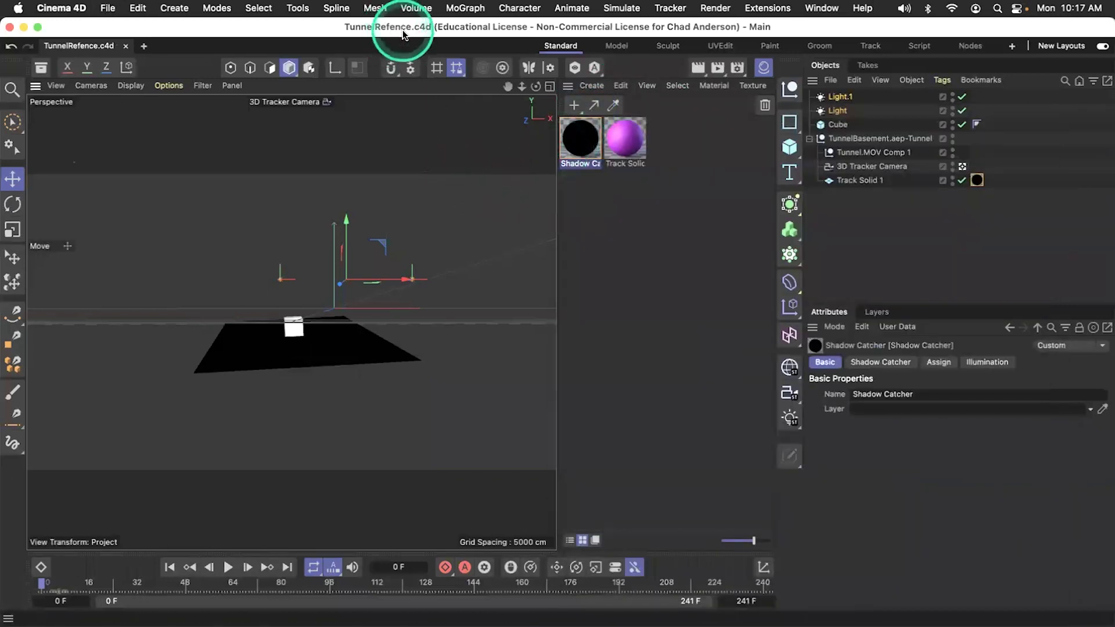
{"action": "key", "text": "super+Tab"}
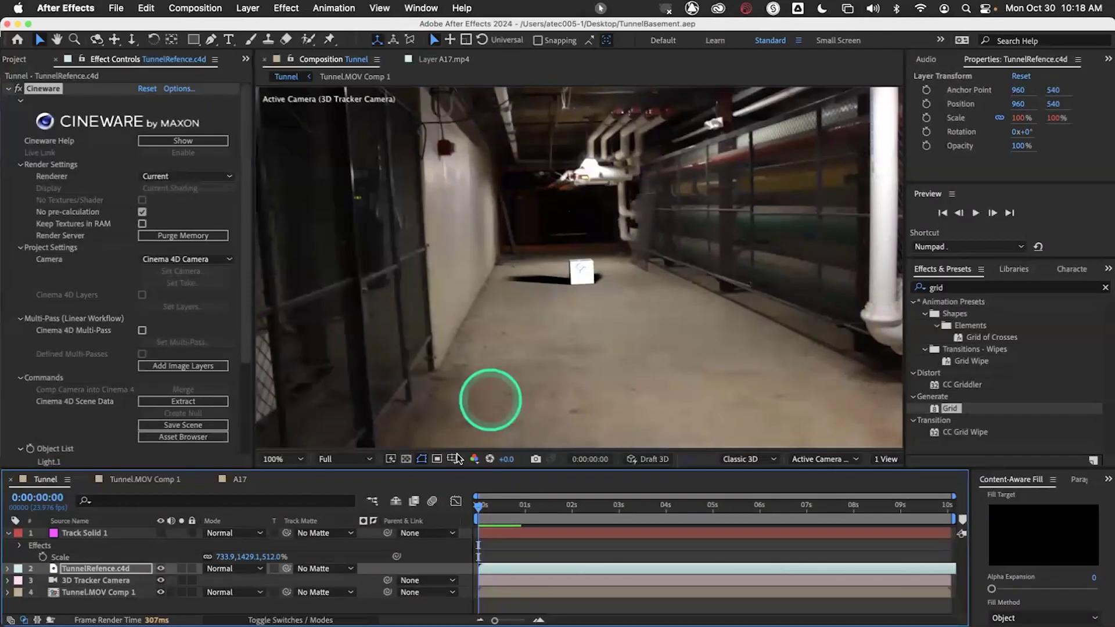
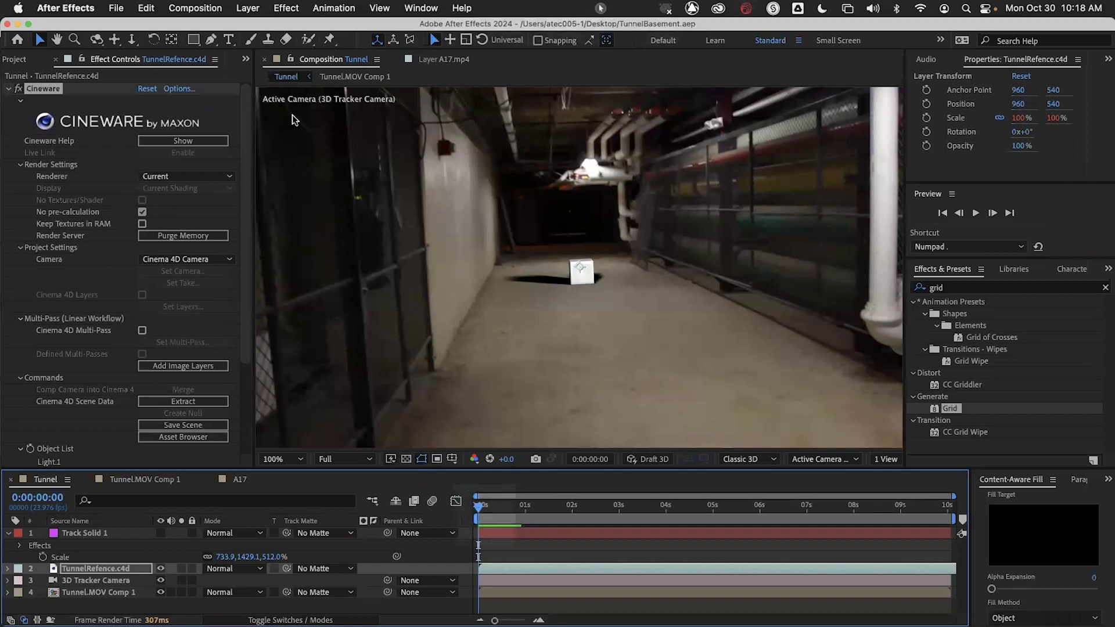
{"action": "left_click", "coordinate": [225, 179]}
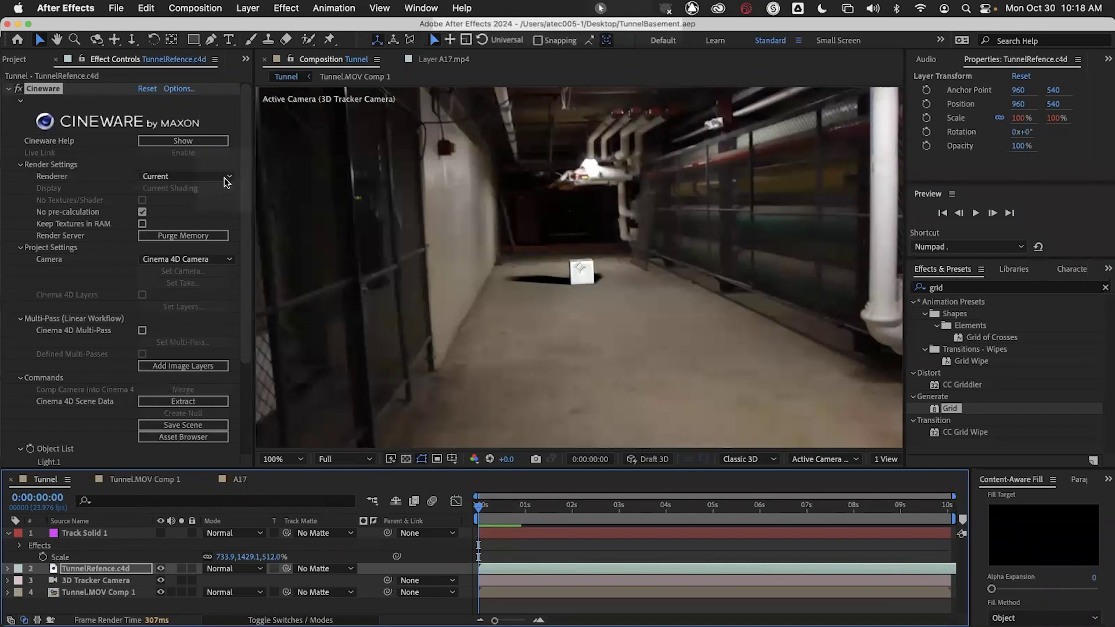
{"action": "left_click", "coordinate": [485, 510]}
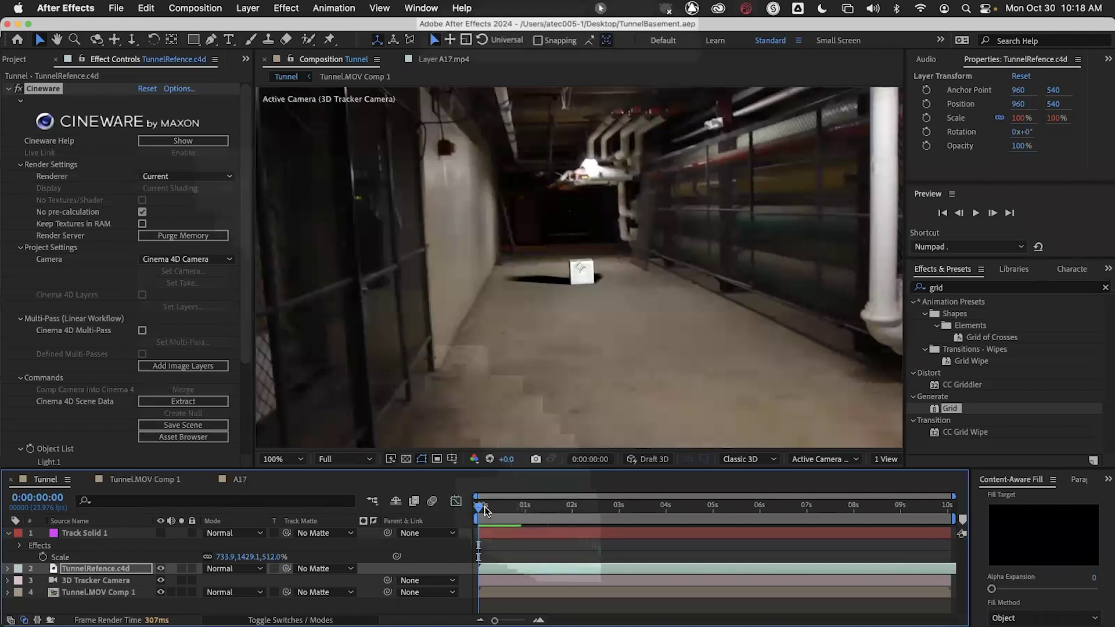
Switch to Cinema 4D, hide the Material Manager, and return to After Effects.
{"action": "key", "text": "super+Tab"}
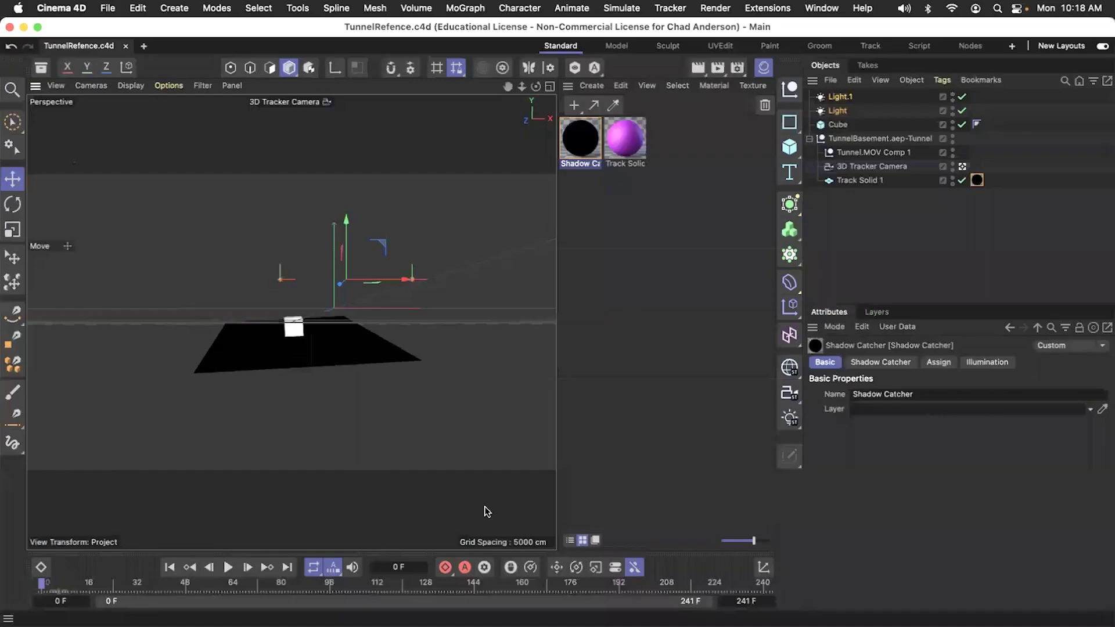
{"action": "left_click", "coordinate": [541, 465]}
{"action": "left_click", "coordinate": [632, 419]}
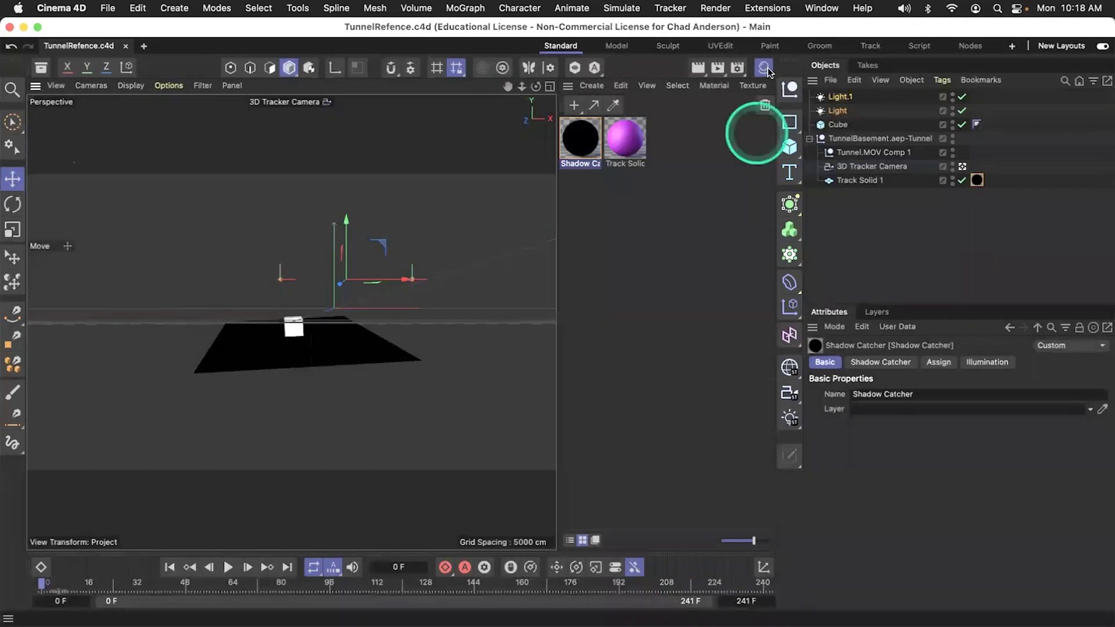
{"action": "left_click", "coordinate": [765, 67]}
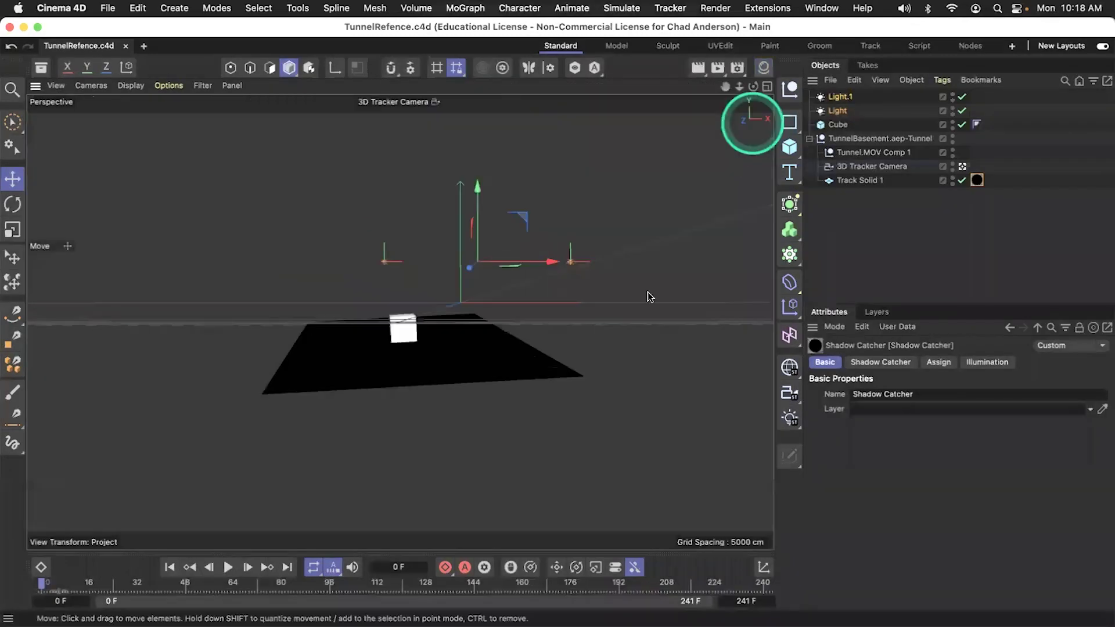
{"action": "left_click", "coordinate": [650, 296]}
{"action": "key", "text": "super+Tab"}
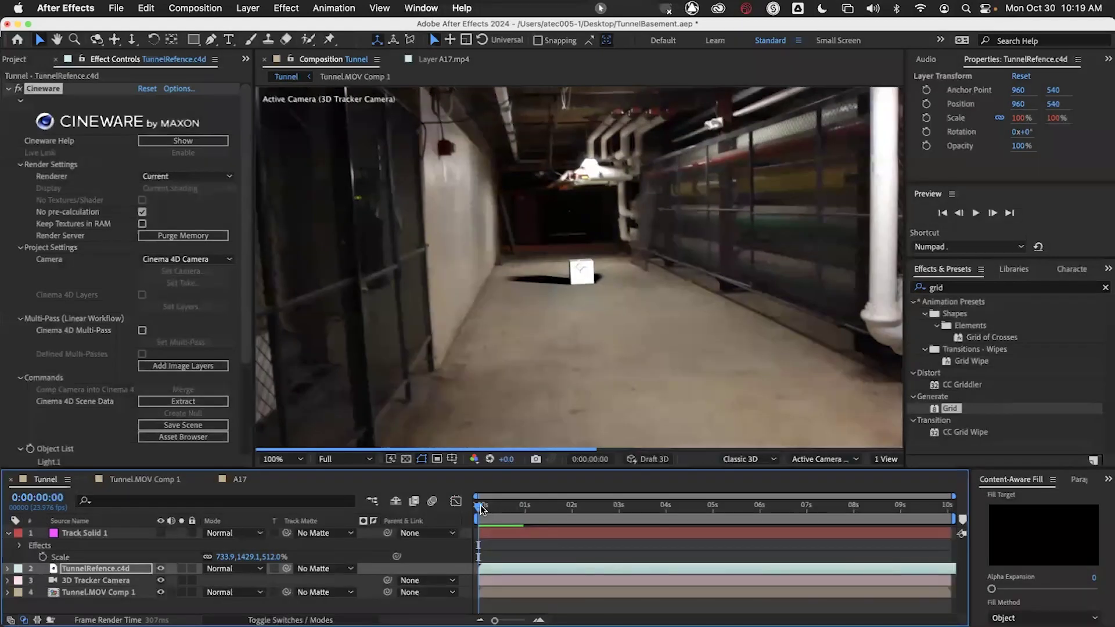
Preview the Tunnel composition from its first frame to examine the cube's shadow.
{"action": "left_click", "coordinate": [484, 509]}
{"action": "left_click", "coordinate": [485, 508]}
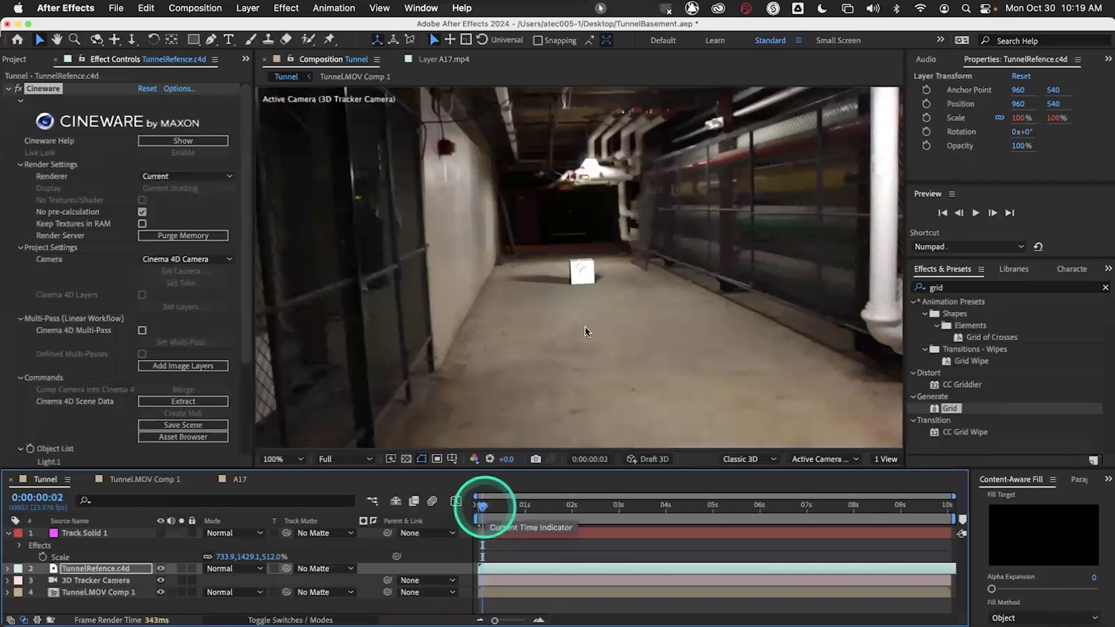
{"action": "left_click", "coordinate": [553, 283]}
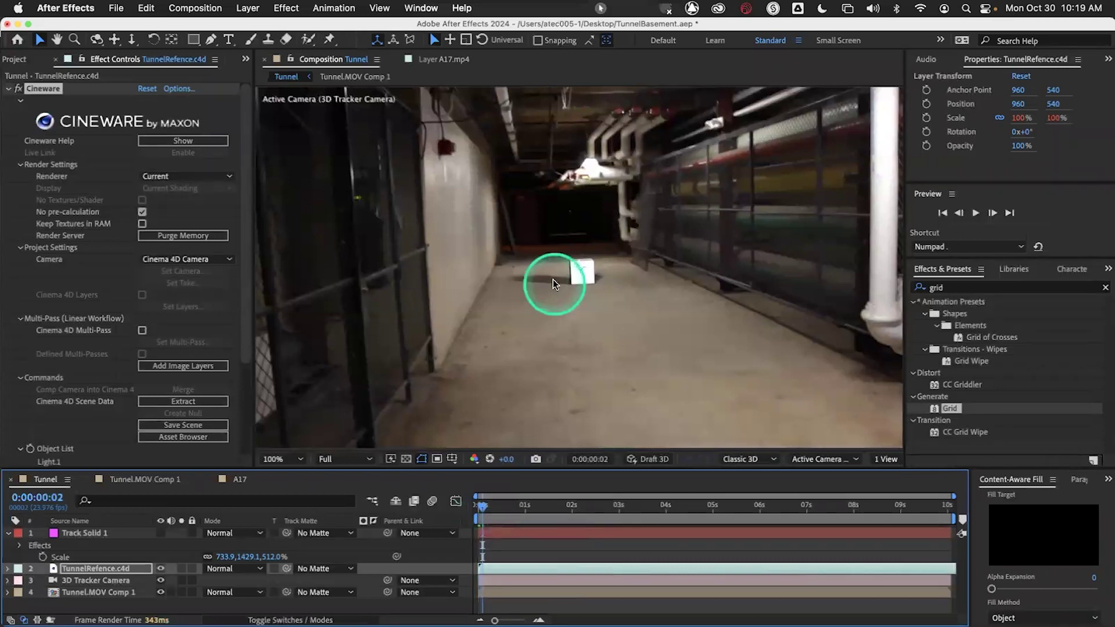
{"action": "left_click", "coordinate": [546, 476]}
{"action": "left_click", "coordinate": [479, 506]}
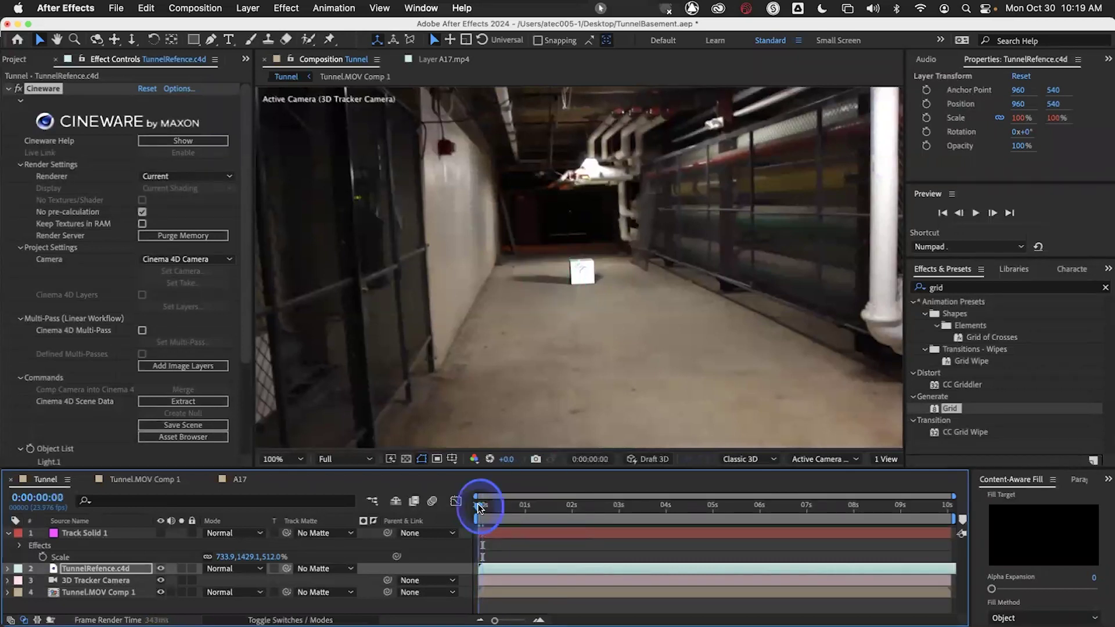
{"action": "key", "text": "space"}
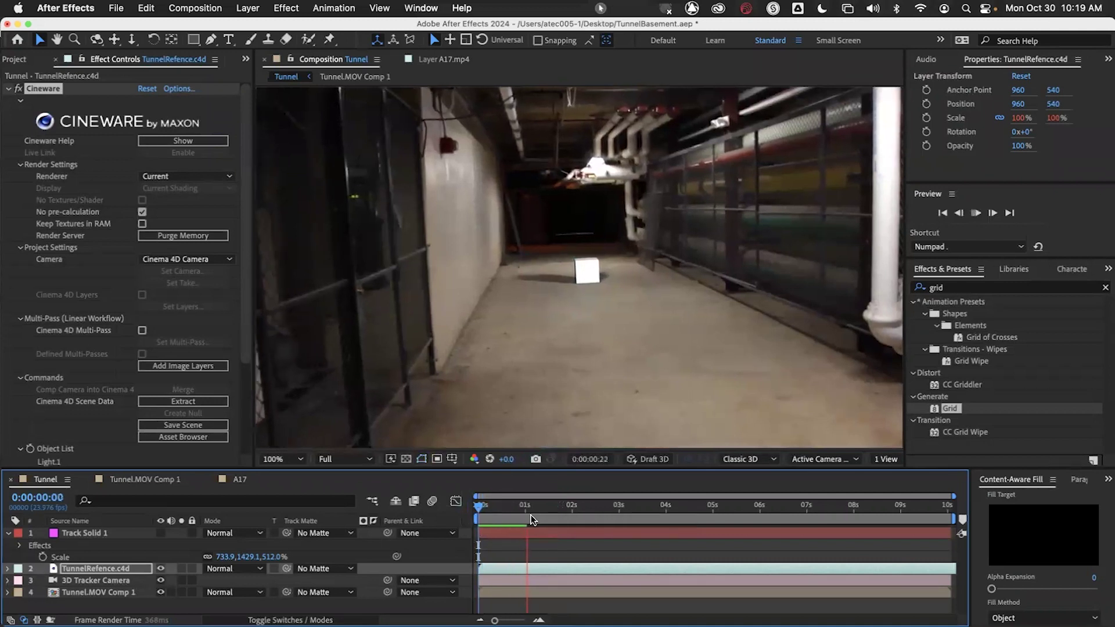
{"action": "left_click", "coordinate": [533, 518]}
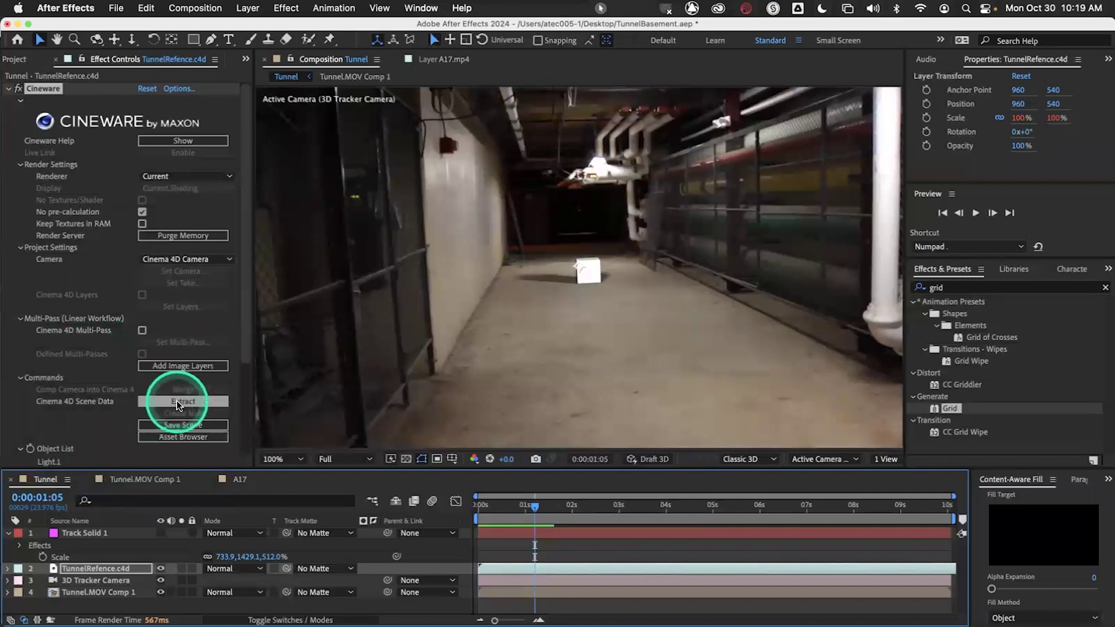
Extract the Cinema 4D scene data into the composition and delete the duplicate 3D Tracker Camera layer, keeping the two extracted lights.
{"action": "left_click", "coordinate": [177, 400]}
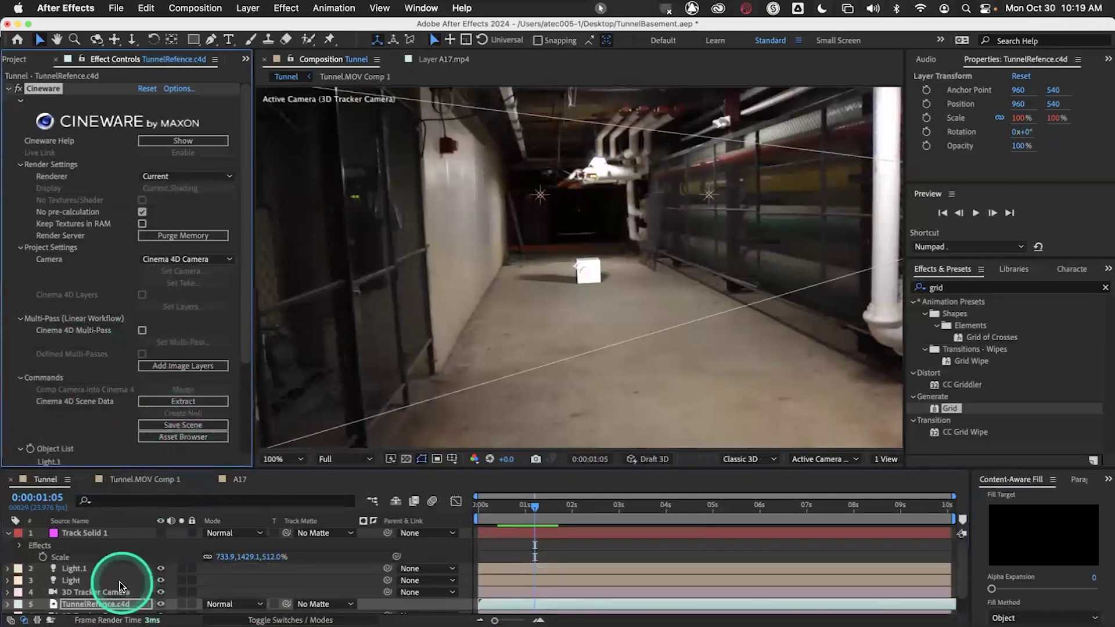
{"action": "left_click", "coordinate": [100, 594]}
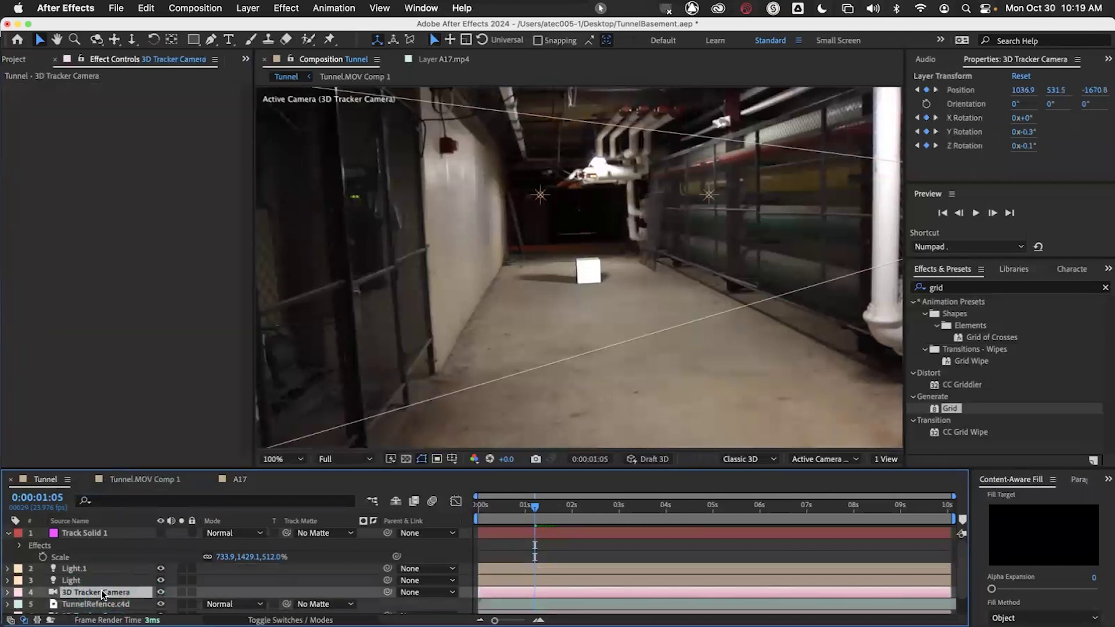
{"action": "key", "text": "Delete"}
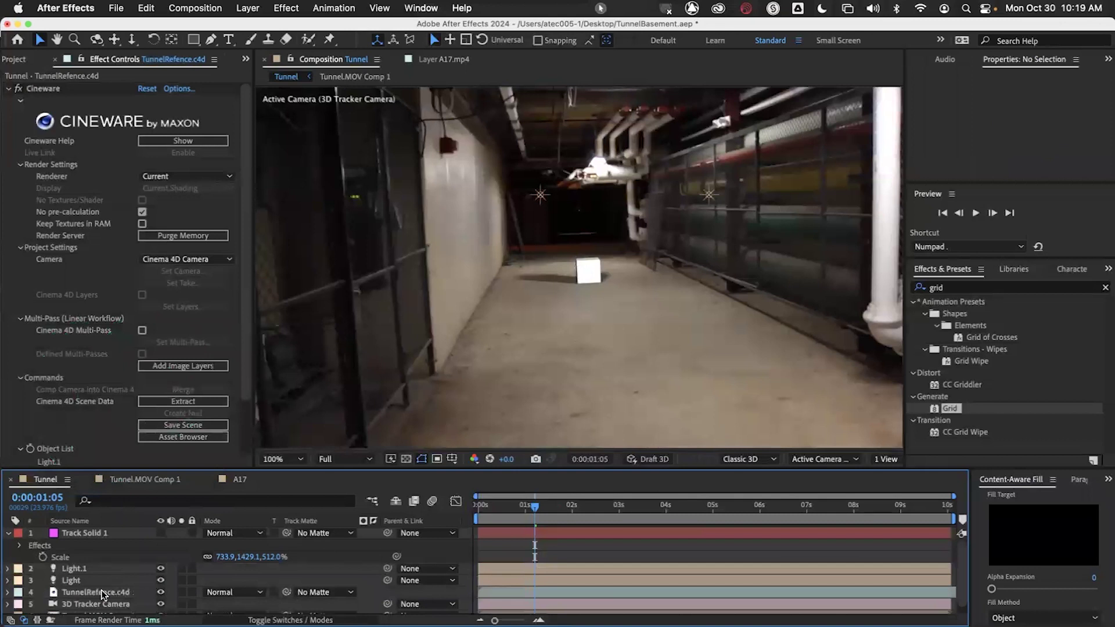
{"action": "left_click", "coordinate": [105, 569]}
{"action": "left_click", "coordinate": [110, 581]}
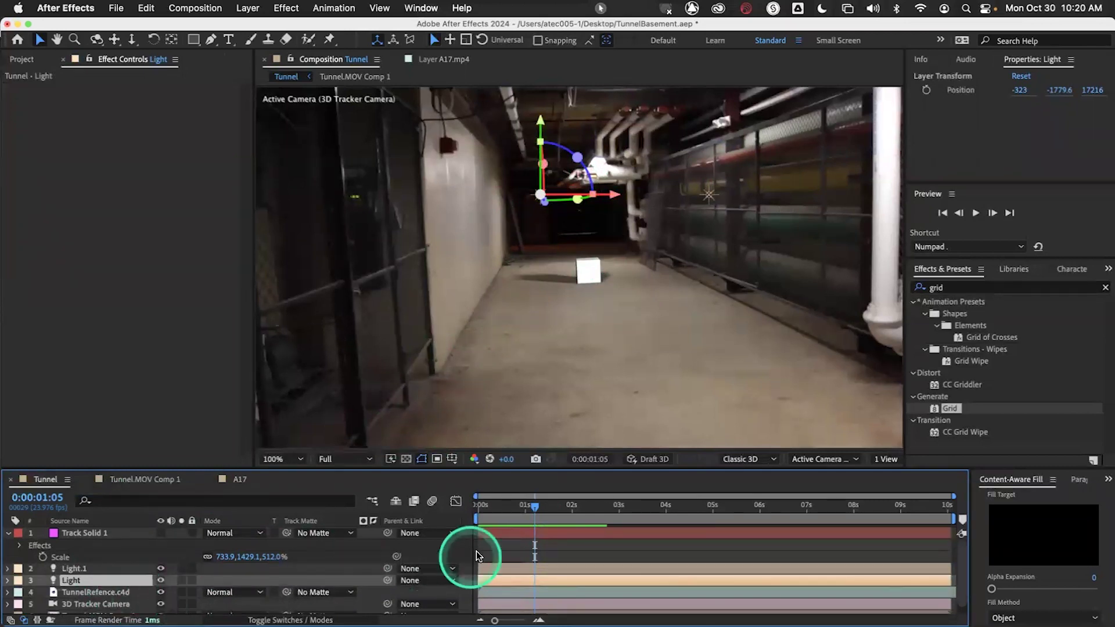
At the first frame, replace the source of the Track Solid 1 layer with ShatnerA.png and turn off its Grid effect.
{"action": "left_click_drag", "start_coordinate": [499, 506], "coordinate": [330, 538]}
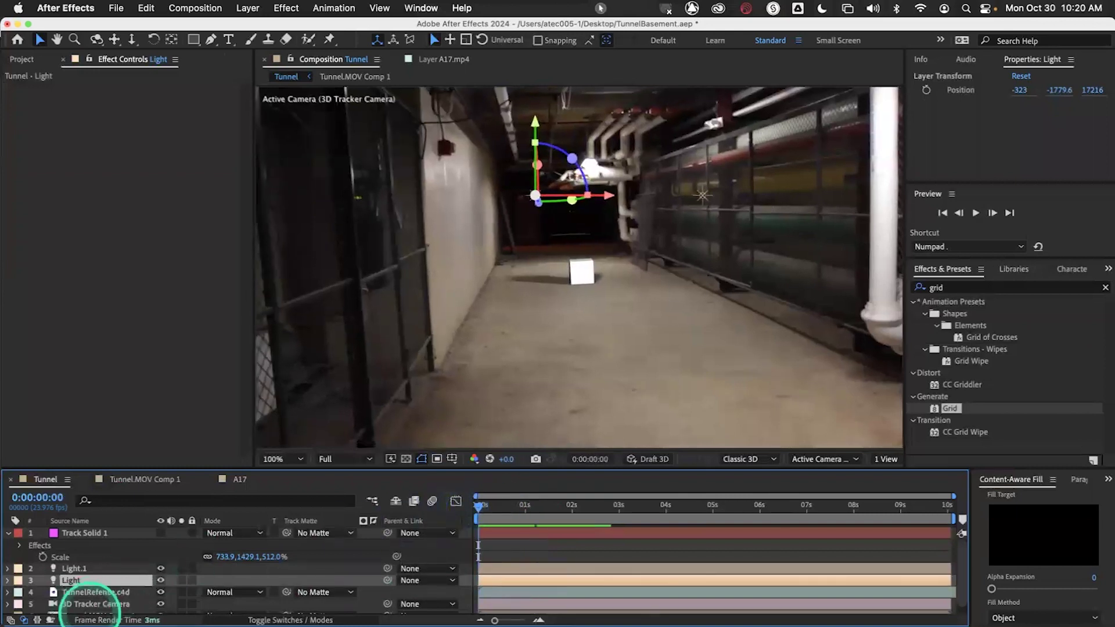
{"action": "left_click", "coordinate": [21, 59]}
{"action": "mouse_move", "coordinate": [40, 224]}
{"action": "left_mouse_down"}
{"action": "mouse_move", "coordinate": [112, 448]}
{"action": "mouse_move", "coordinate": [112, 552]}
{"action": "mouse_move", "coordinate": [99, 398]}
{"action": "mouse_move", "coordinate": [38, 224]}
{"action": "left_mouse_up"}
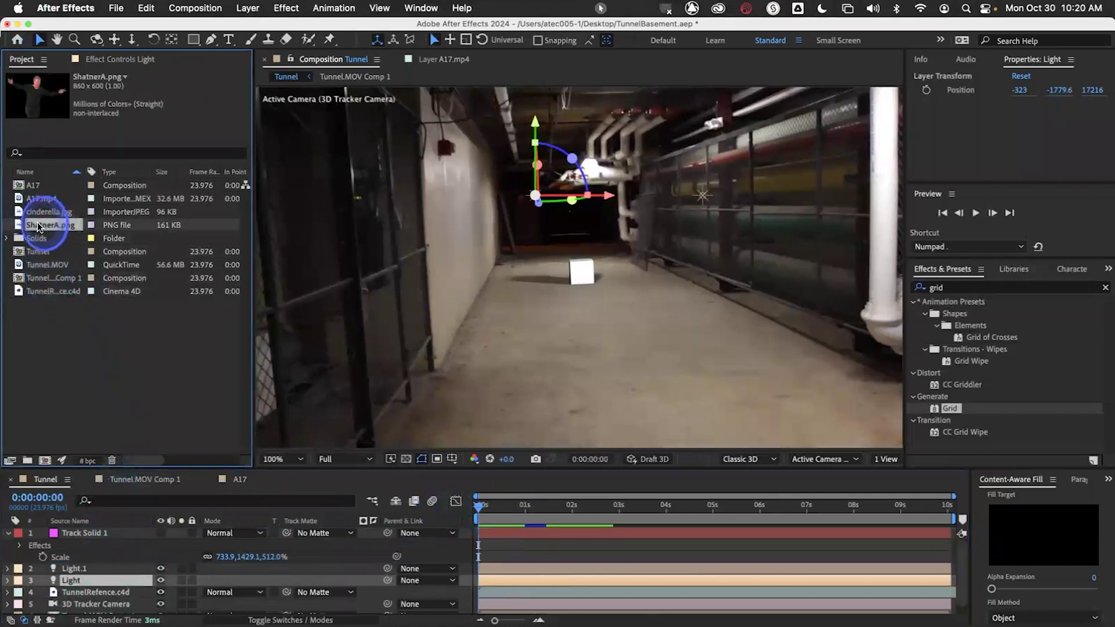
{"action": "left_click", "coordinate": [89, 533]}
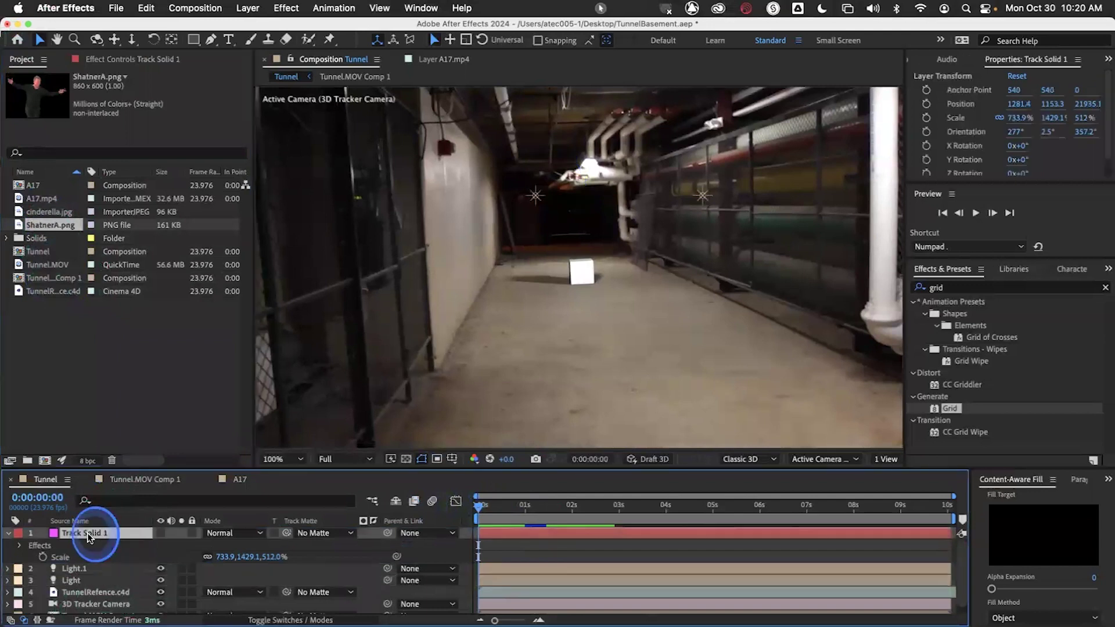
{"action": "left_click", "coordinate": [162, 533]}
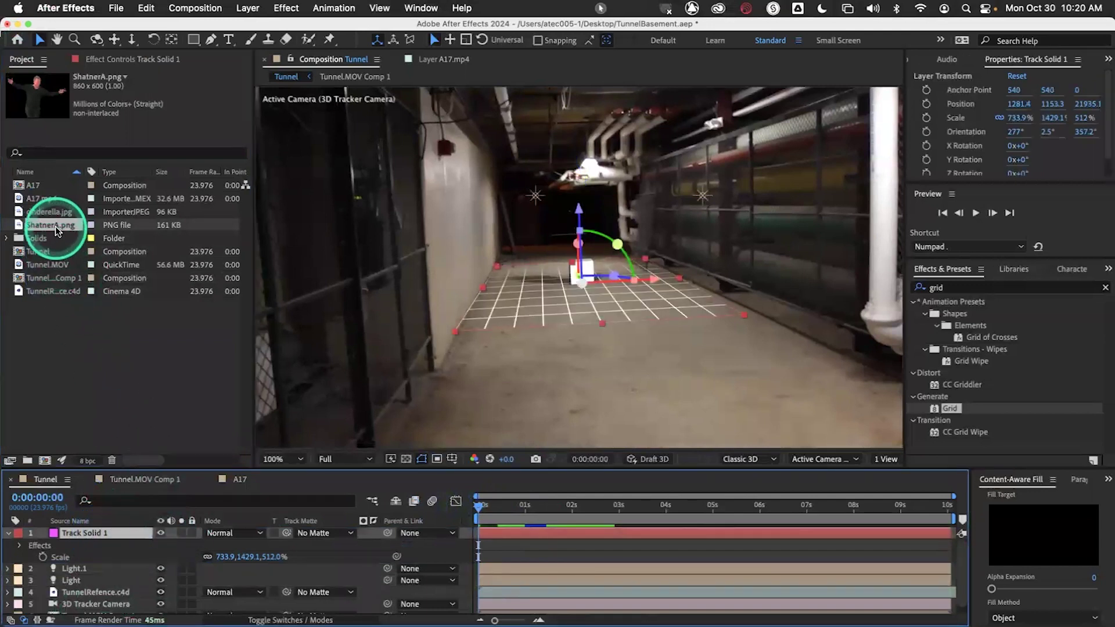
{"action": "left_click_drag", "start_coordinate": [55, 225], "coordinate": [113, 531]}
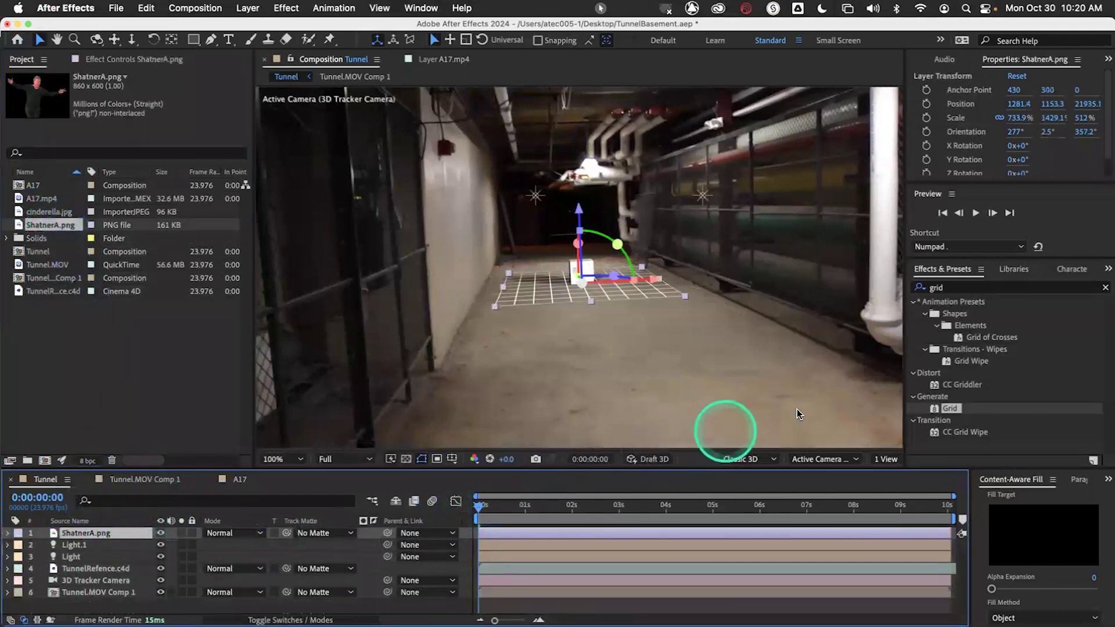
{"action": "left_click", "coordinate": [131, 58]}
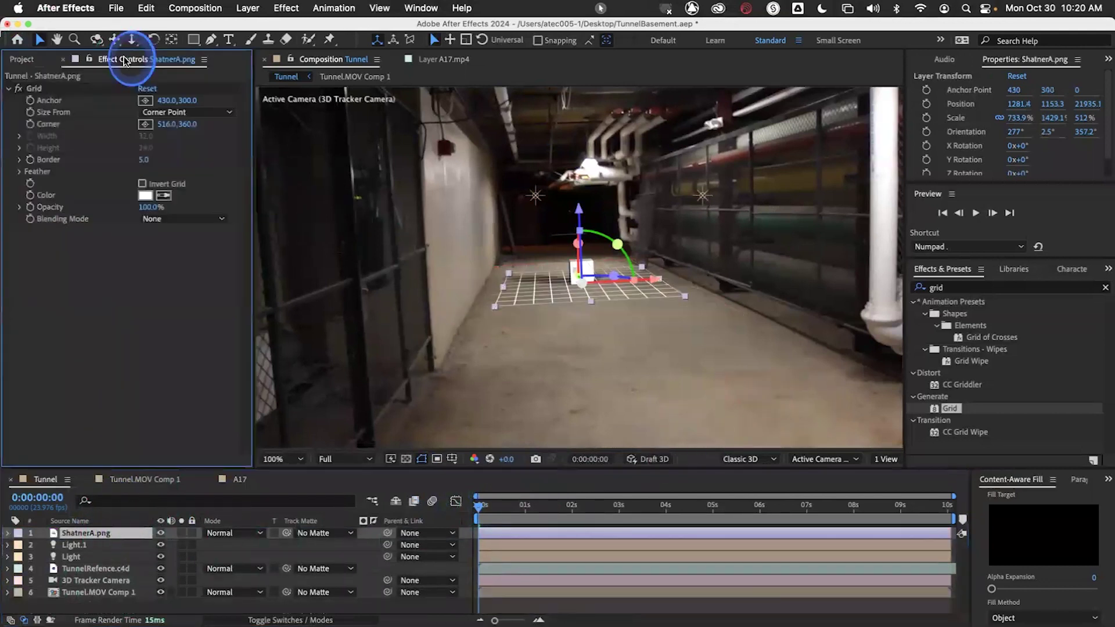
{"action": "left_click", "coordinate": [21, 90]}
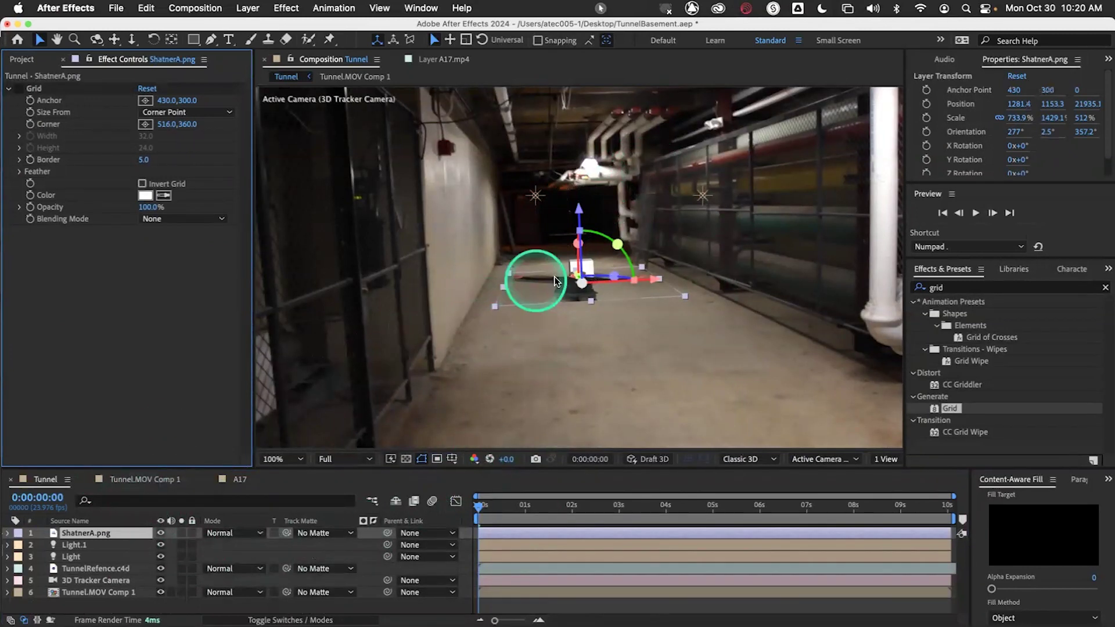
Reveal the light options of the Light.1 layer and examine its intensity, falloff, and shadow settings.
{"action": "left_click", "coordinate": [79, 546]}
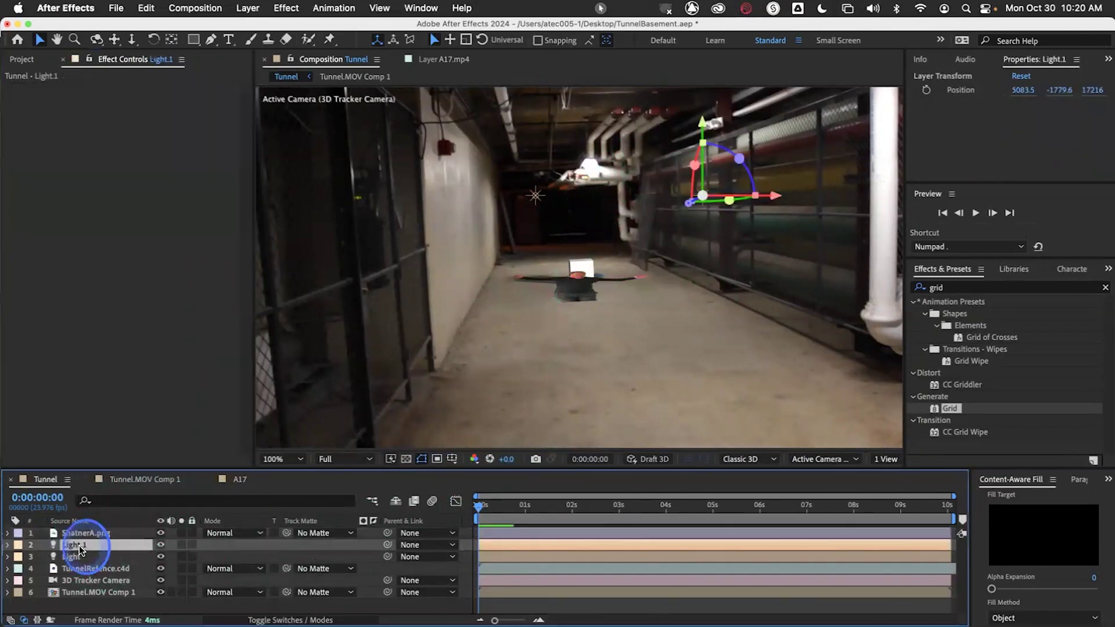
{"action": "key", "text": "a"}
{"action": "key", "text": "a"}
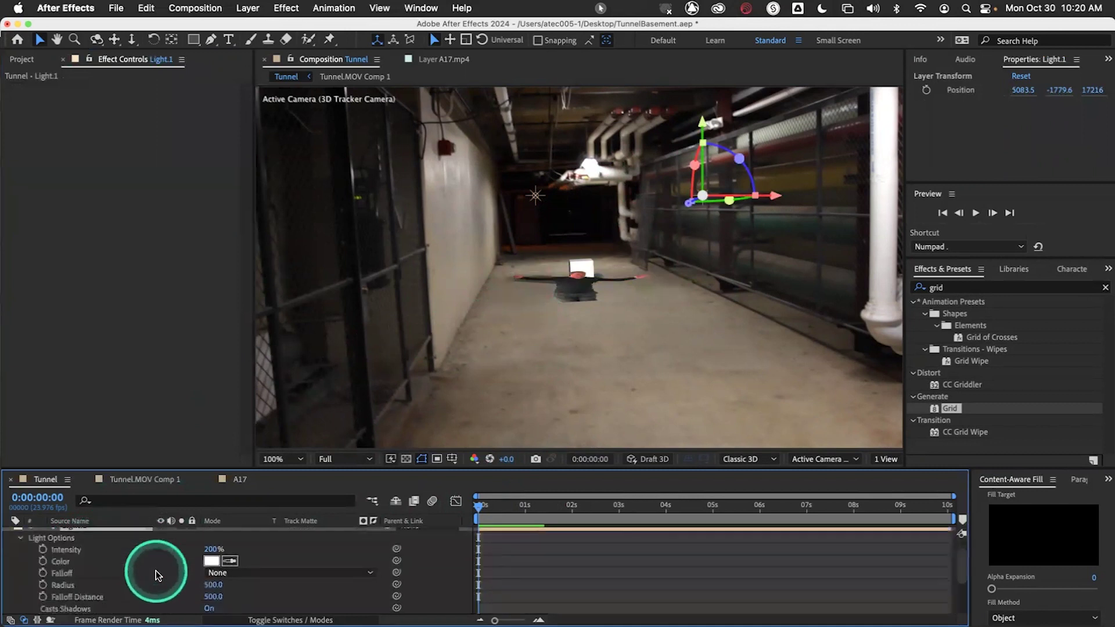
{"action": "scroll", "coordinate": [156, 570], "scroll_direction": "down", "scroll_amount": 2}
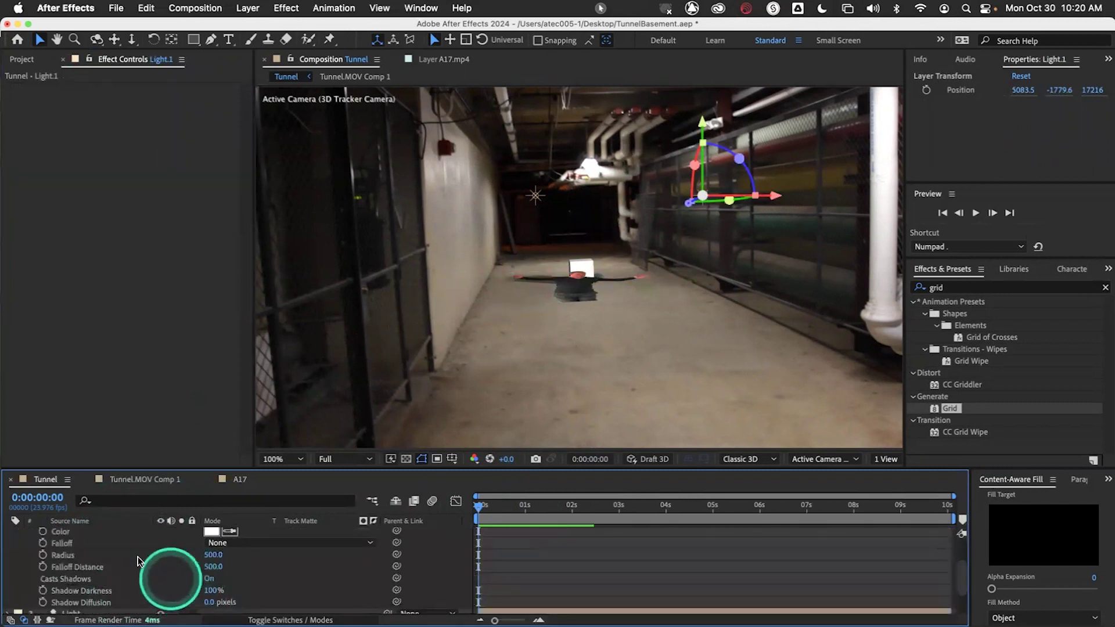
{"action": "scroll", "coordinate": [138, 560], "scroll_direction": "up", "scroll_amount": 2}
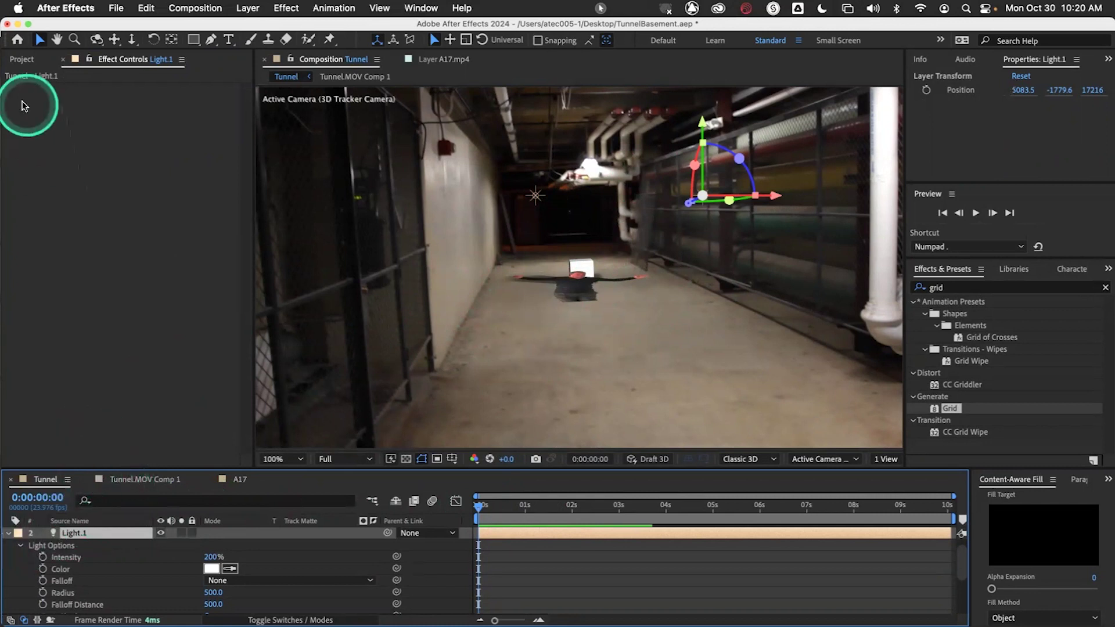
Collapse the light properties and rotate the ShatnerA.png layer about its X axis to about 3.3° so the figure stands upright.
{"action": "left_click", "coordinate": [22, 58]}
{"action": "left_click_drag", "start_coordinate": [703, 196], "coordinate": [535, 196]}
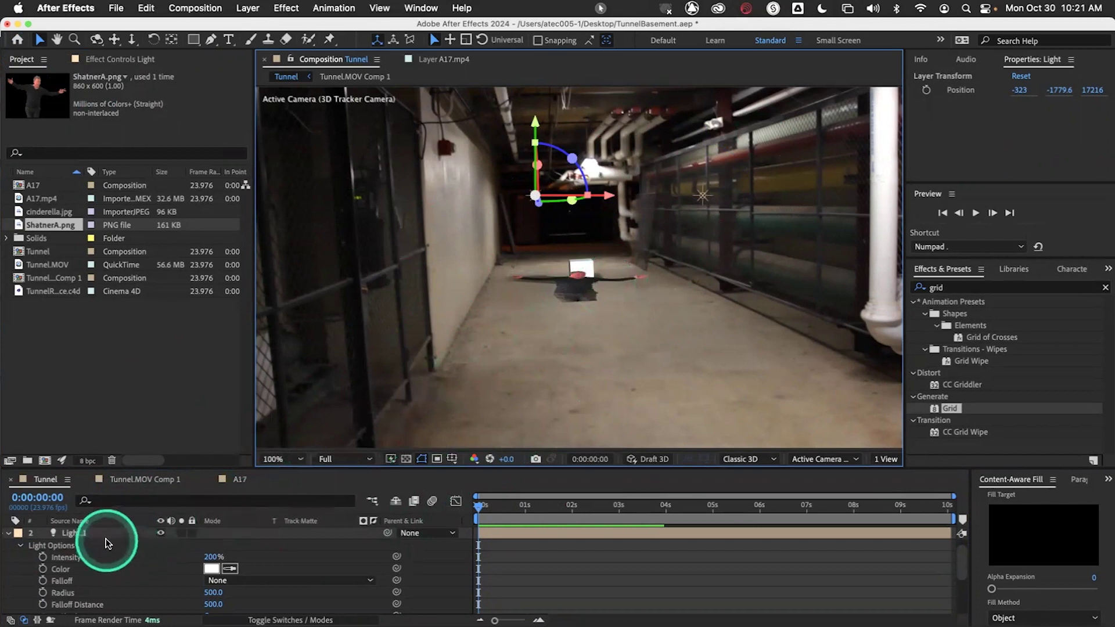
{"action": "left_click", "coordinate": [8, 532]}
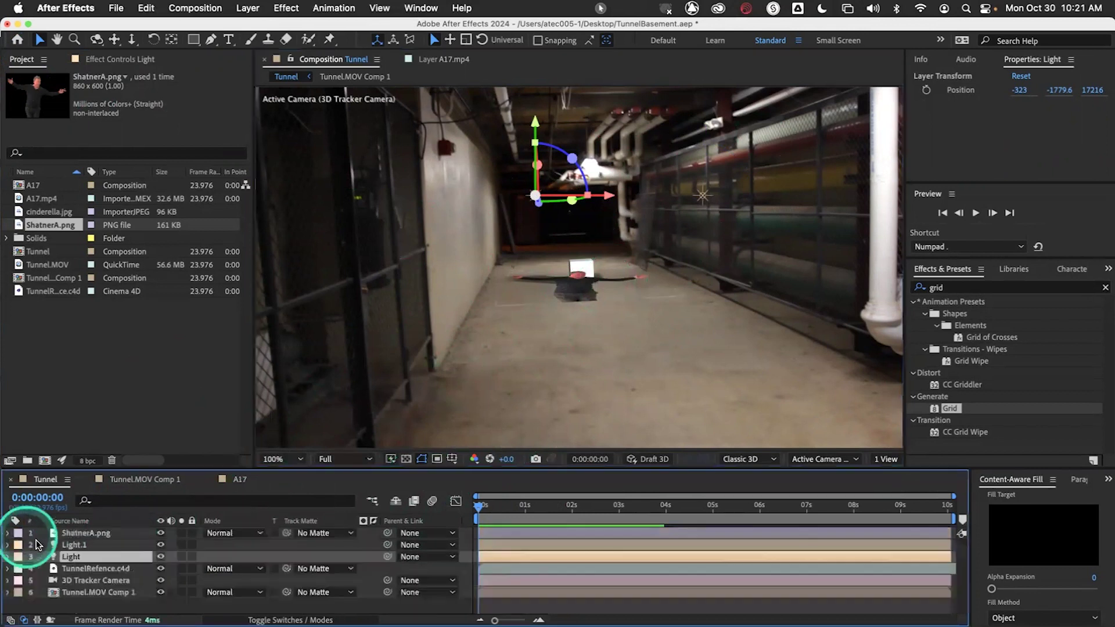
{"action": "left_click", "coordinate": [89, 533]}
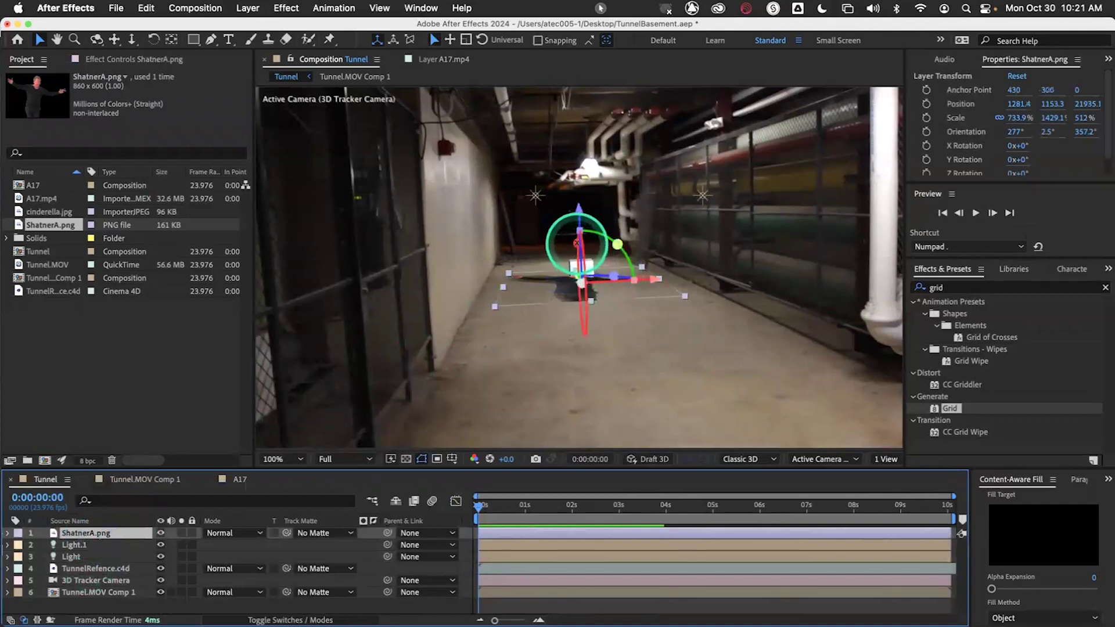
{"action": "left_click_drag", "start_coordinate": [577, 243], "coordinate": [578, 298]}
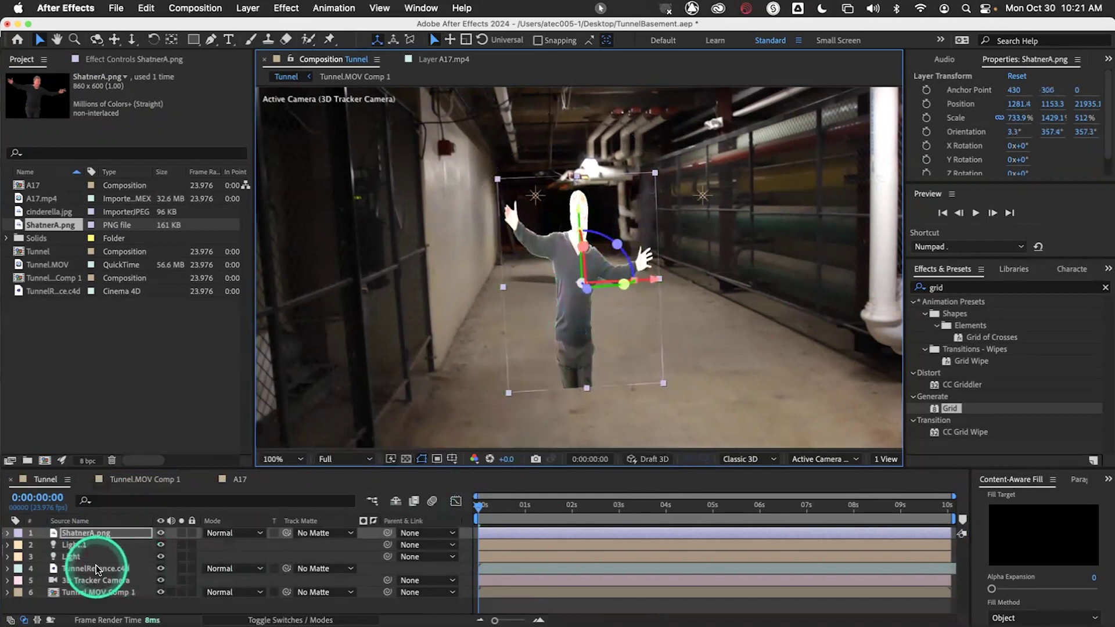
Scale ShatnerA.png proportionally to about 271.9, 529.5, 189.7% and raise it so the figure's feet rest on the floor beside the cube.
{"action": "left_click", "coordinate": [93, 532]}
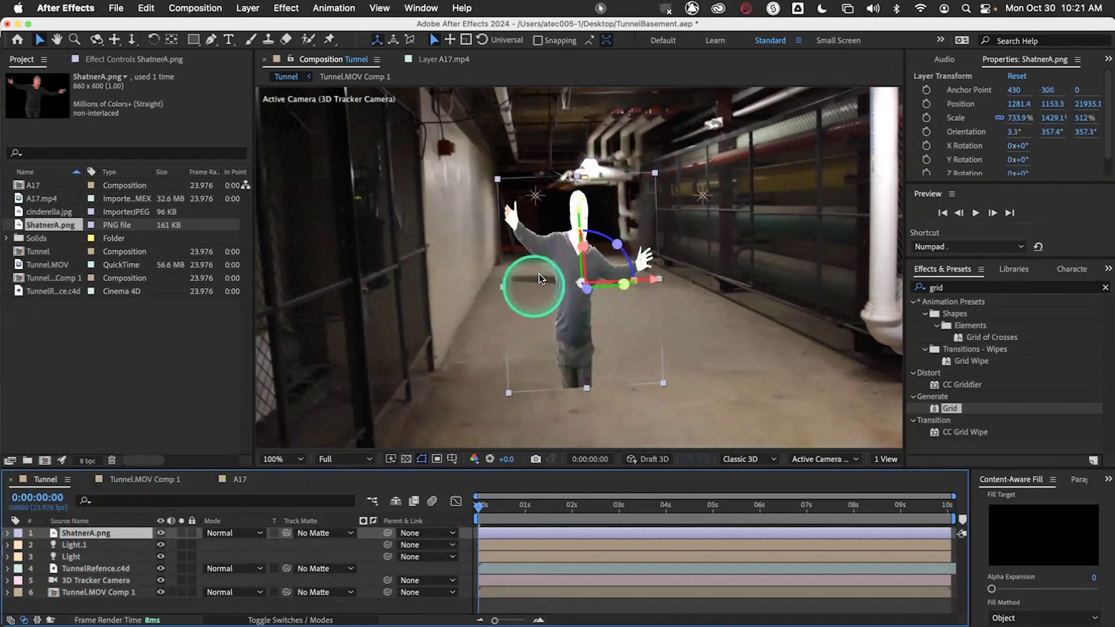
{"action": "left_click_drag", "start_coordinate": [491, 508], "coordinate": [447, 506]}
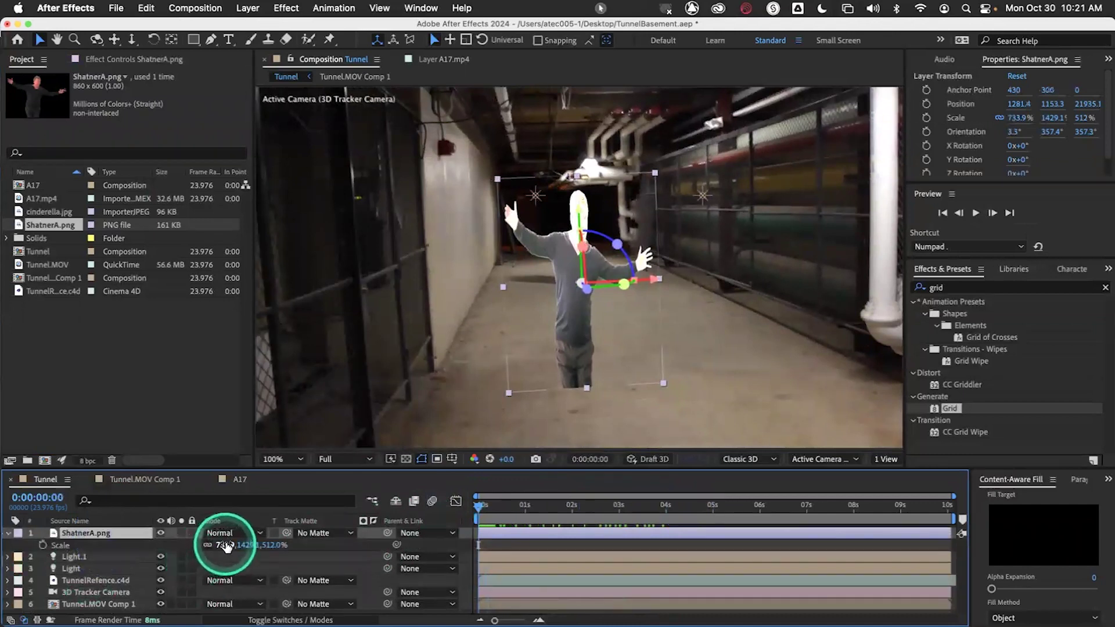
{"action": "key", "text": "s"}
{"action": "left_click_drag", "start_coordinate": [218, 544], "coordinate": [16, 555]}
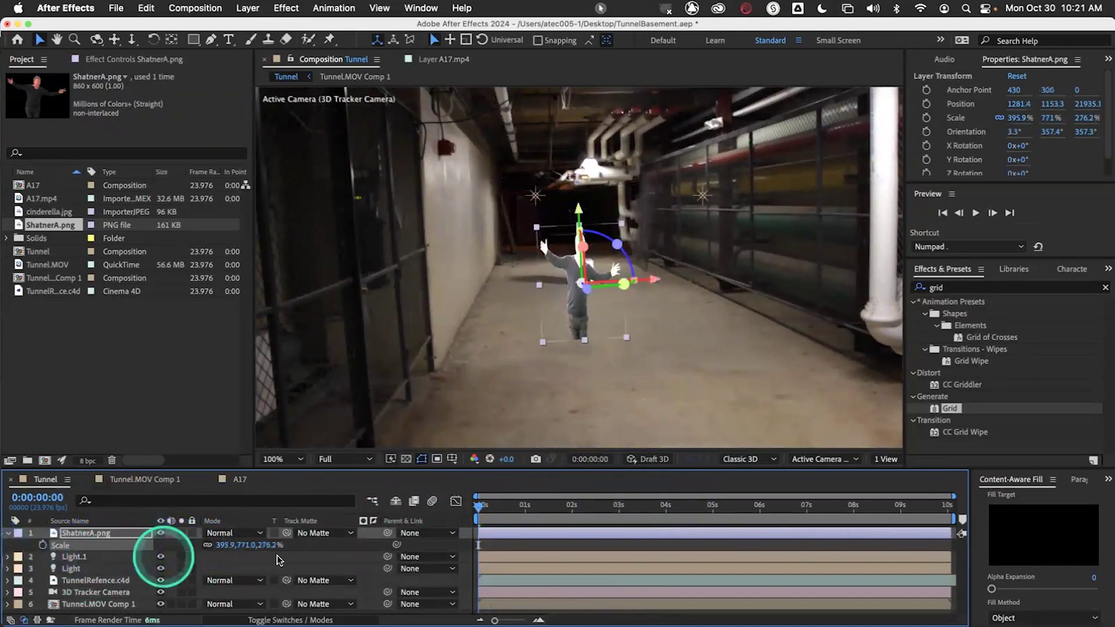
{"action": "left_click_drag", "start_coordinate": [238, 545], "coordinate": [136, 548]}
{"action": "left_click_drag", "start_coordinate": [584, 204], "coordinate": [577, 159]}
Reveal the material options of ShatnerA.png and turn off Accepts Lights.
{"action": "left_click", "coordinate": [83, 545]}
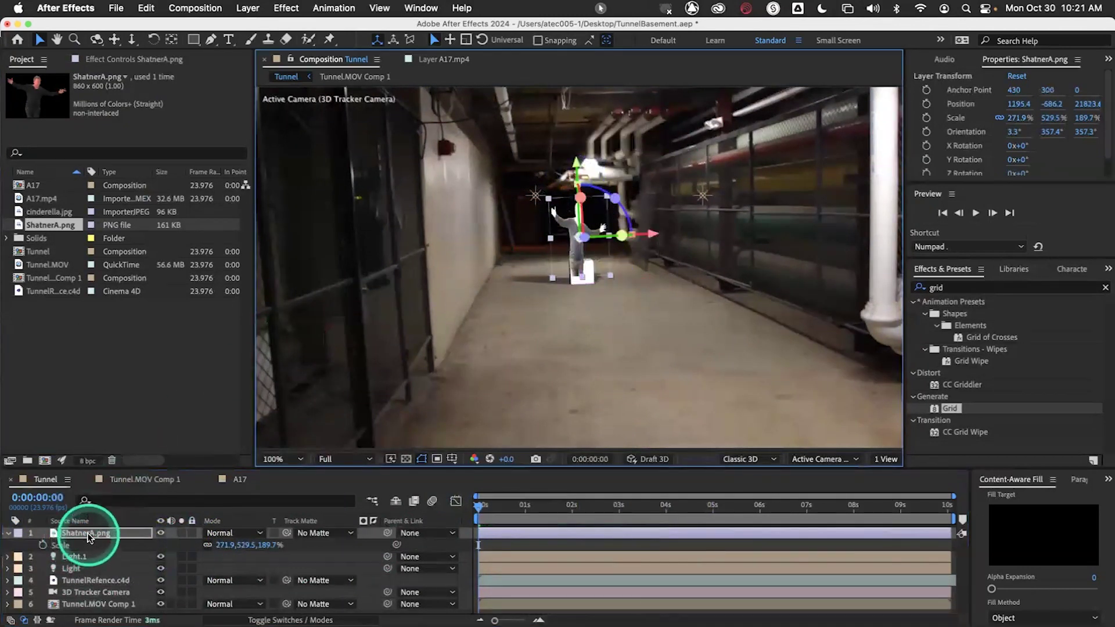
{"action": "key", "text": "a"}
{"action": "key", "text": "a"}
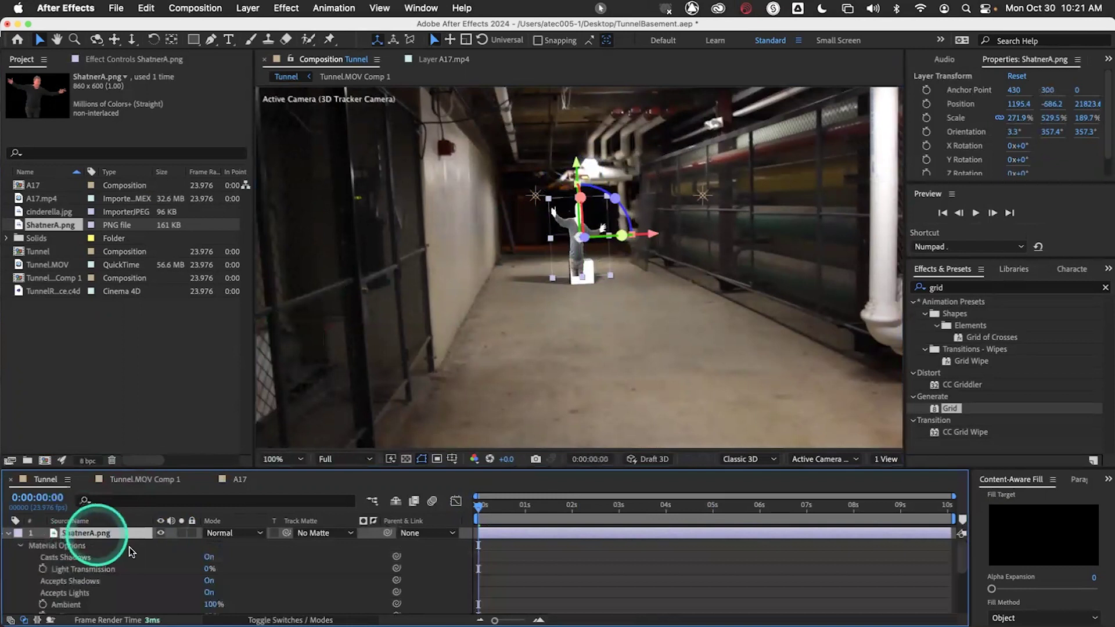
{"action": "left_click", "coordinate": [226, 590]}
{"action": "left_click", "coordinate": [411, 540]}
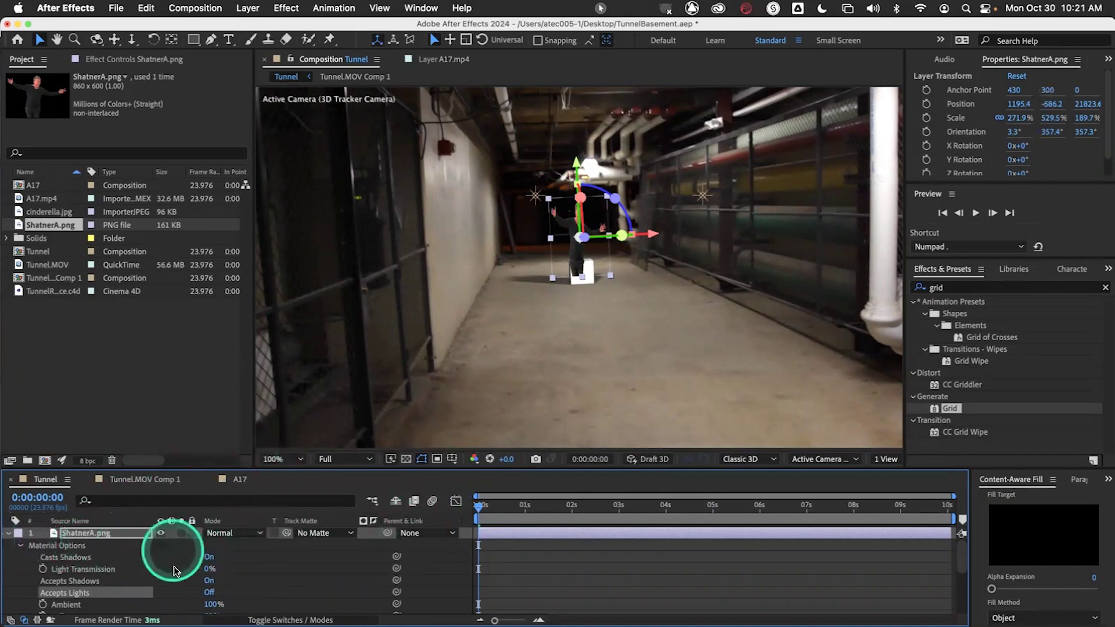
From the 3D Camera Tracker on Tunnel.MOV Comp 1, create a shadow catcher on the floor track points at 0:00:01:07.
{"action": "scroll", "coordinate": [177, 566], "scroll_direction": "down", "scroll_amount": 3}
{"action": "left_click", "coordinate": [96, 607]}
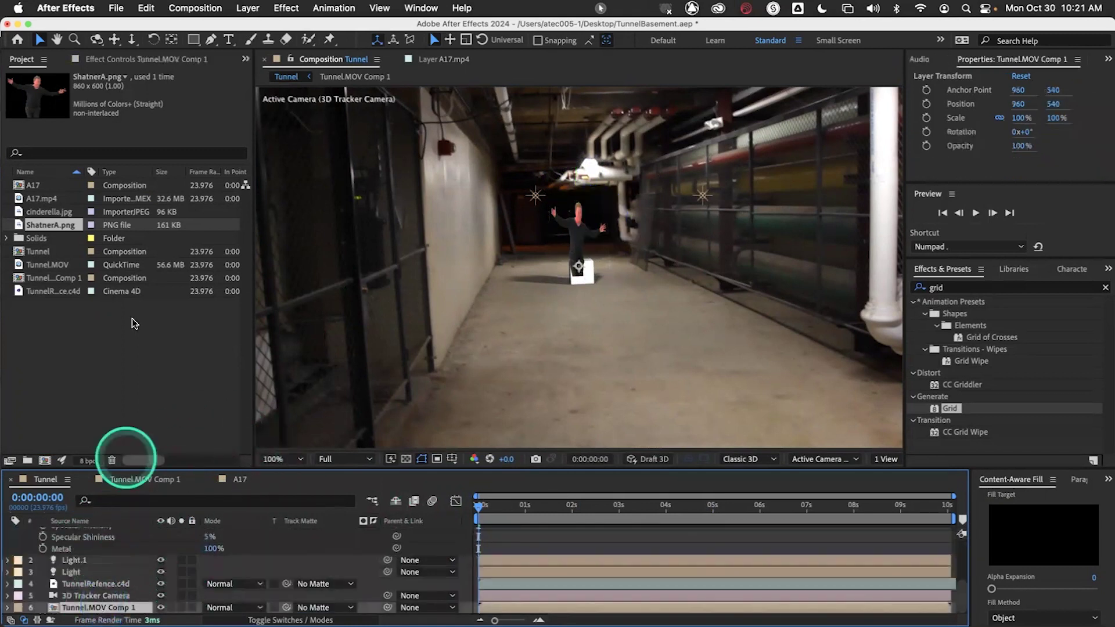
{"action": "left_click", "coordinate": [107, 59]}
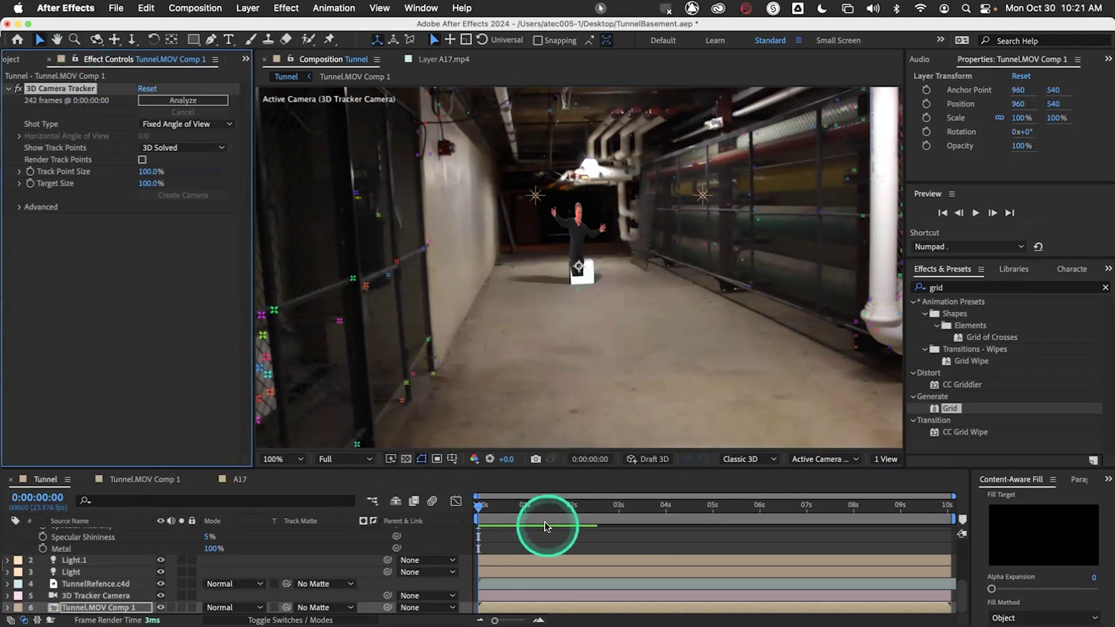
{"action": "left_click_drag", "start_coordinate": [519, 507], "coordinate": [538, 506]}
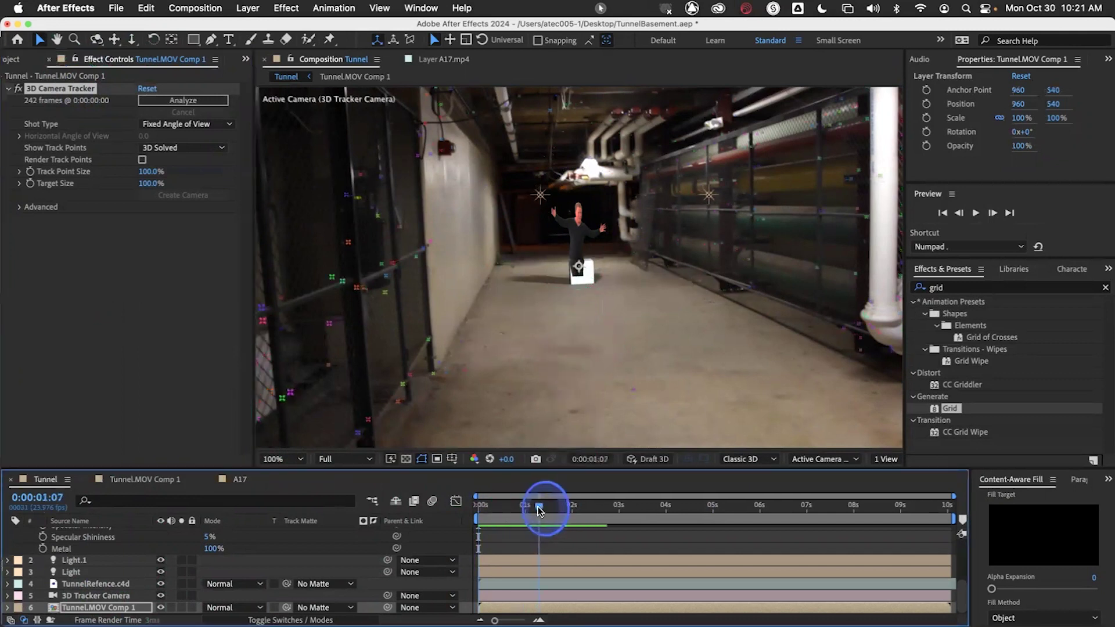
{"action": "right_click", "coordinate": [604, 325]}
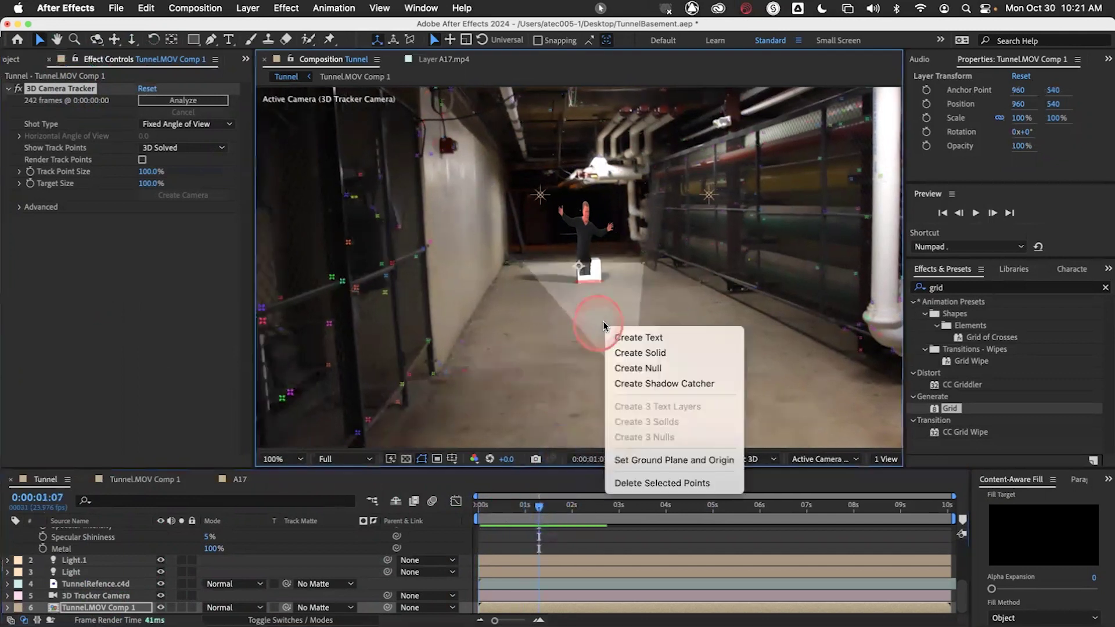
{"action": "left_click", "coordinate": [651, 385]}
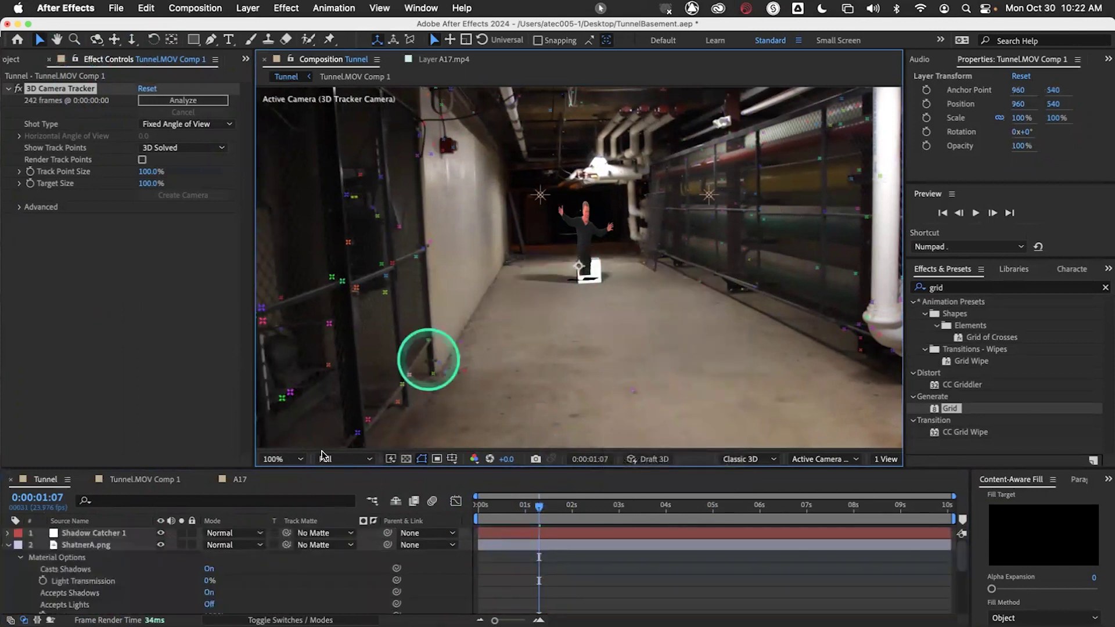
Rotate Shadow Catcher 1 to a Z orientation of 87.5° and scale it to about 1937% in X and 729% in Y and Z.
{"action": "left_click", "coordinate": [123, 533]}
{"action": "key", "text": "s"}
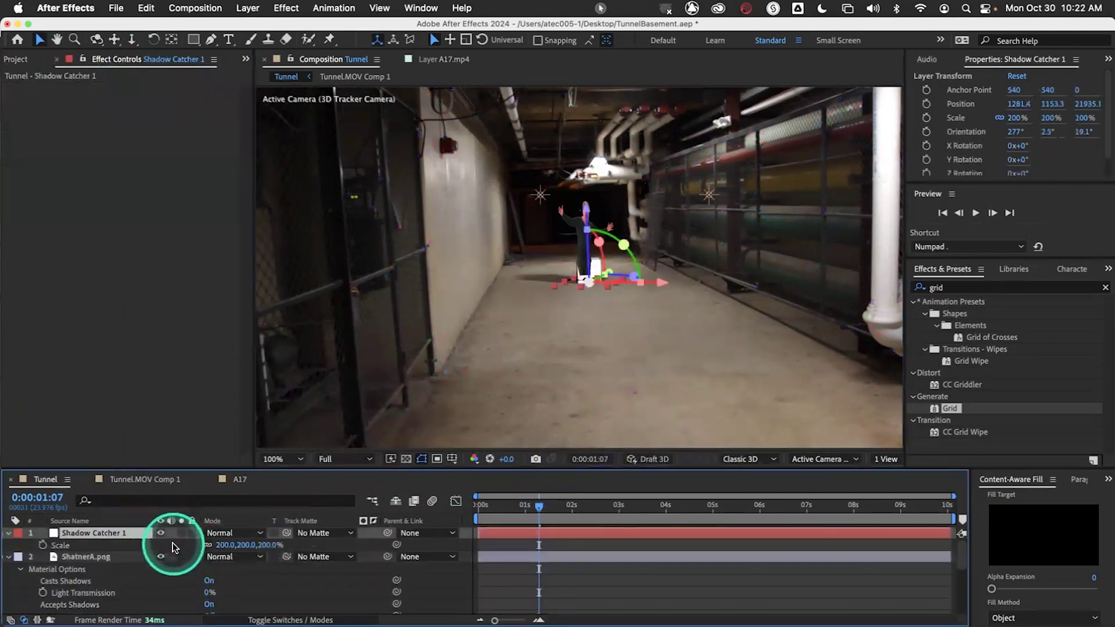
{"action": "left_click", "coordinate": [230, 545]}
{"action": "left_click_drag", "start_coordinate": [228, 545], "coordinate": [598, 511]}
{"action": "mouse_move", "coordinate": [635, 267]}
{"action": "left_mouse_down"}
{"action": "mouse_move", "coordinate": [624, 246]}
{"action": "mouse_move", "coordinate": [637, 277]}
{"action": "mouse_move", "coordinate": [619, 294]}
{"action": "mouse_move", "coordinate": [627, 288]}
{"action": "left_mouse_up"}
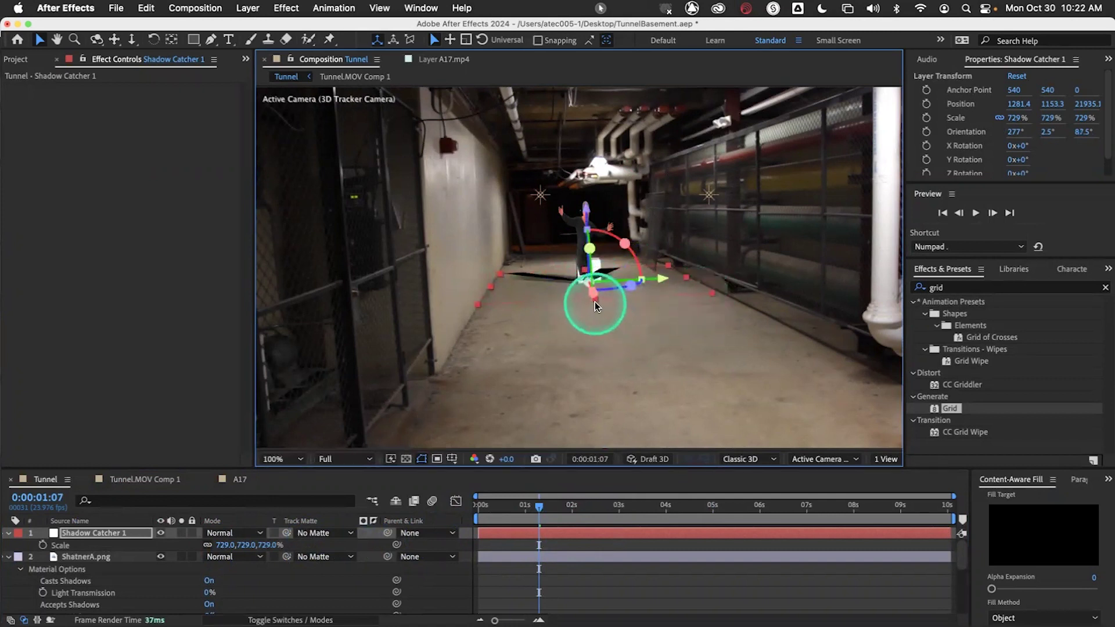
{"action": "left_click_drag", "start_coordinate": [595, 312], "coordinate": [596, 357]}
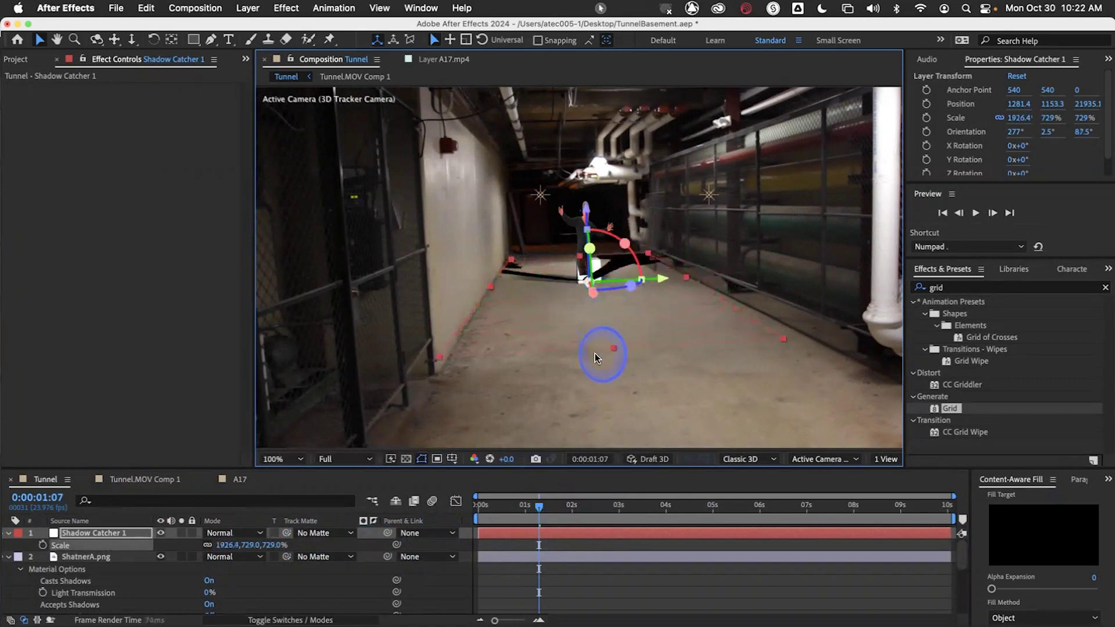
Set the Shadow Darkness of both the Light.1 and Light layers to 45%.
{"action": "left_click", "coordinate": [8, 533]}
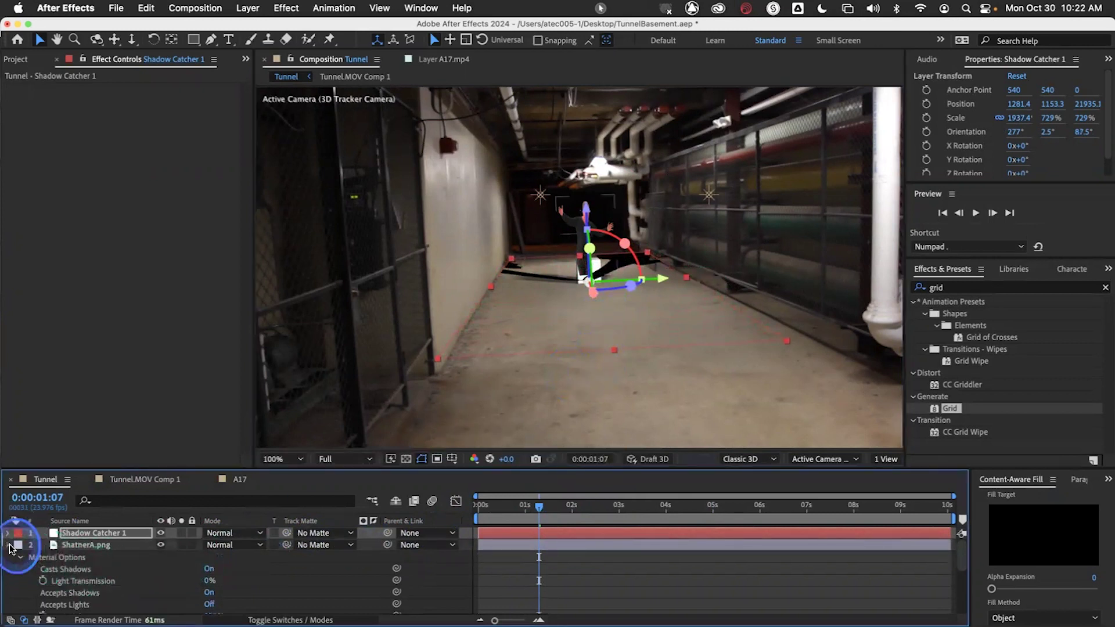
{"action": "left_click", "coordinate": [8, 545]}
{"action": "left_click", "coordinate": [81, 558]}
{"action": "left_click", "coordinate": [82, 569], "text": "shift"}
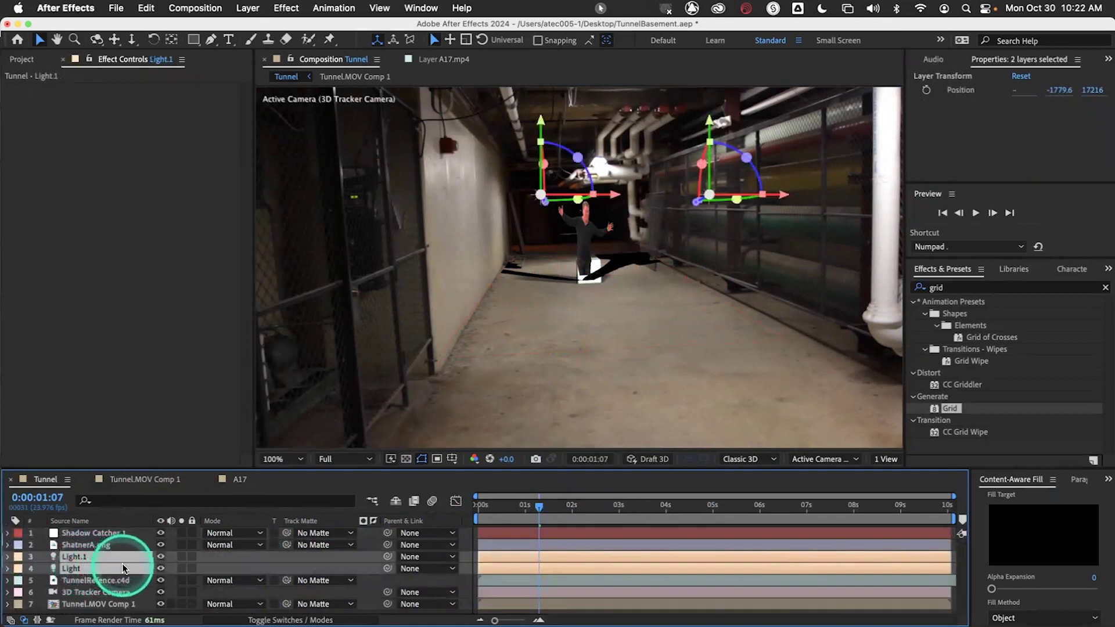
{"action": "key", "text": "a"}
{"action": "key", "text": "a"}
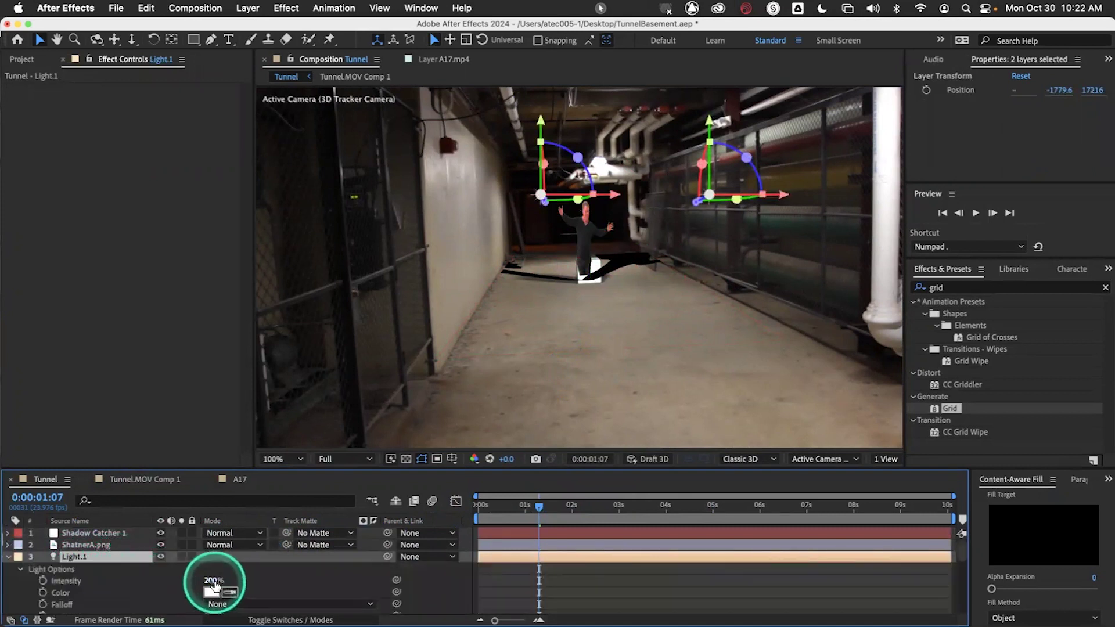
{"action": "scroll", "coordinate": [171, 584], "scroll_direction": "down", "scroll_amount": 7}
{"action": "scroll", "coordinate": [171, 585], "scroll_direction": "up", "scroll_amount": 7}
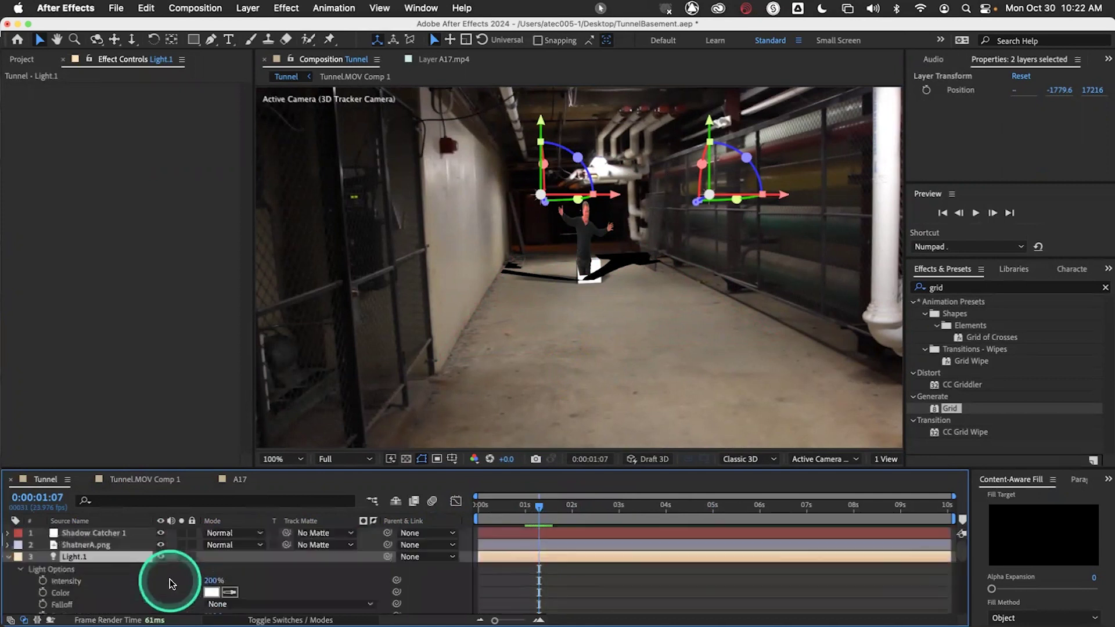
{"action": "scroll", "coordinate": [171, 584], "scroll_direction": "down", "scroll_amount": 4}
{"action": "left_click", "coordinate": [210, 589]}
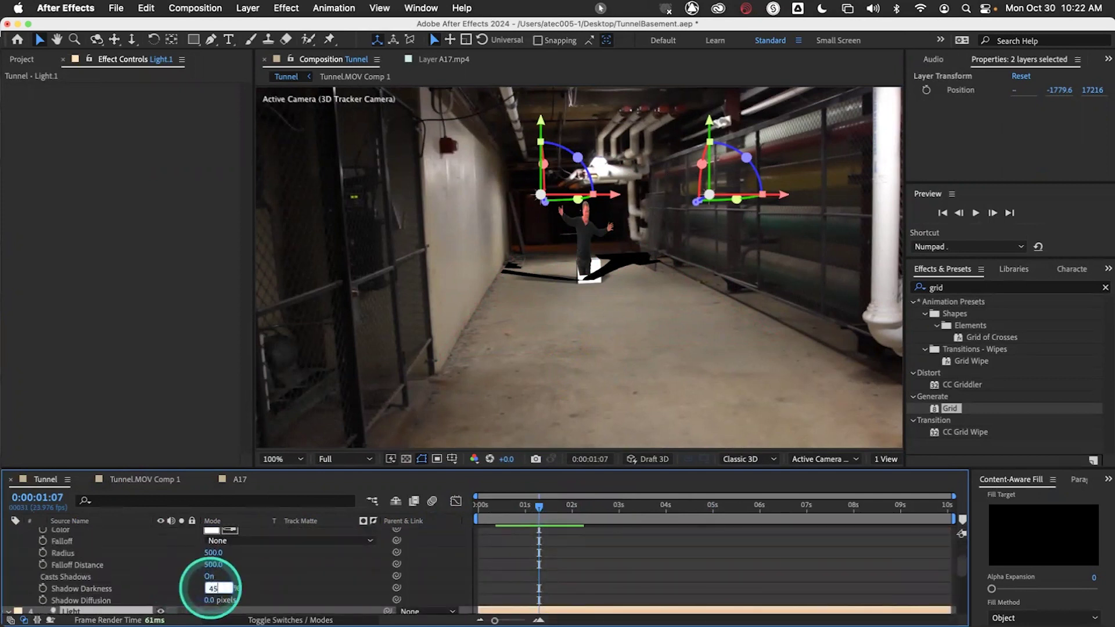
{"action": "type", "text": "45"}
{"action": "key", "text": "Return"}
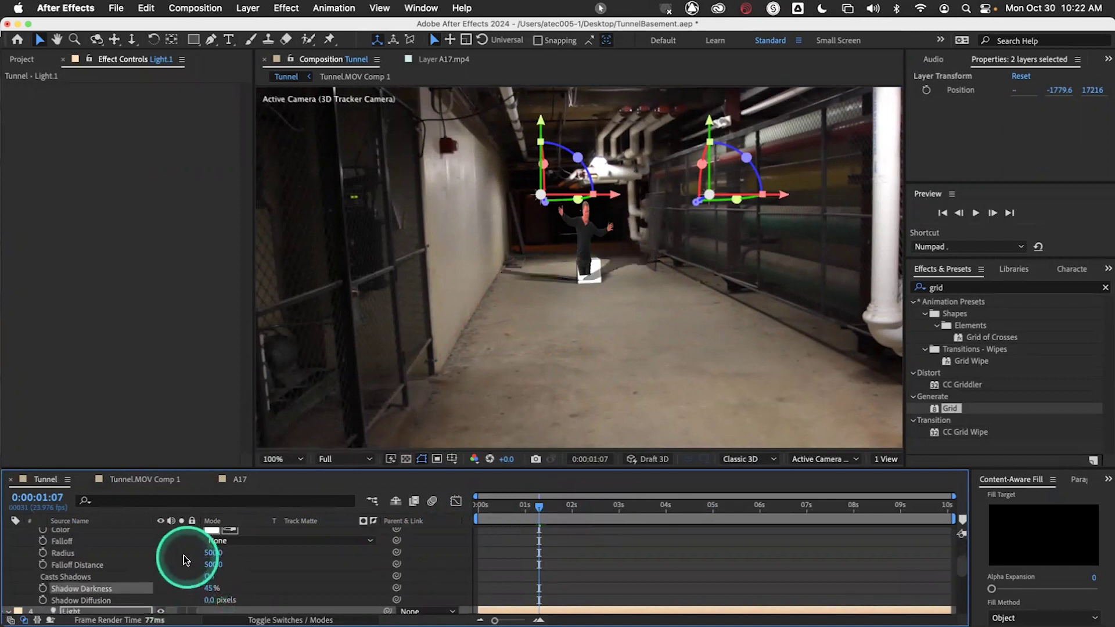
{"action": "scroll", "coordinate": [162, 567], "scroll_direction": "up", "scroll_amount": 3}
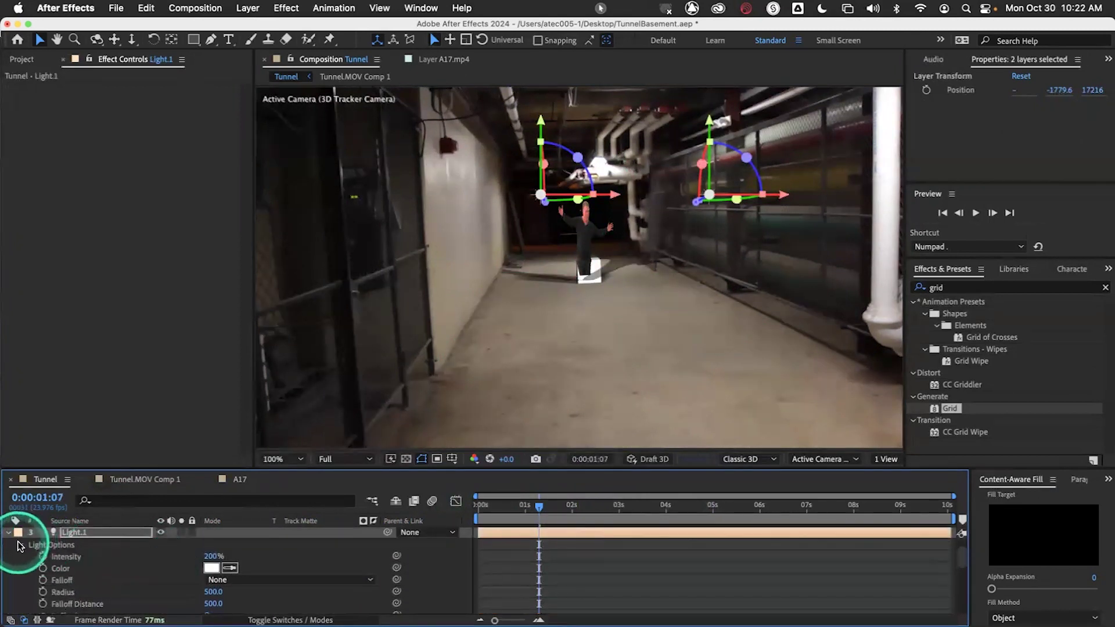
{"action": "left_click", "coordinate": [19, 546]}
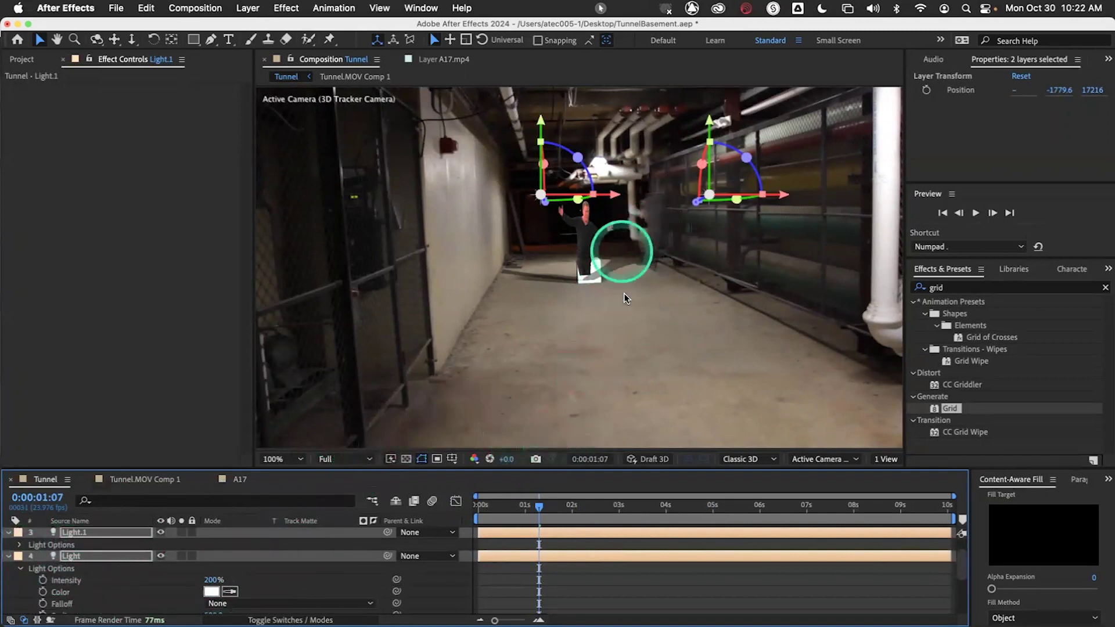
Preview the Tunnel composition from its first frame to examine the figure's softened shadows, then return to the start.
{"action": "left_click", "coordinate": [479, 508]}
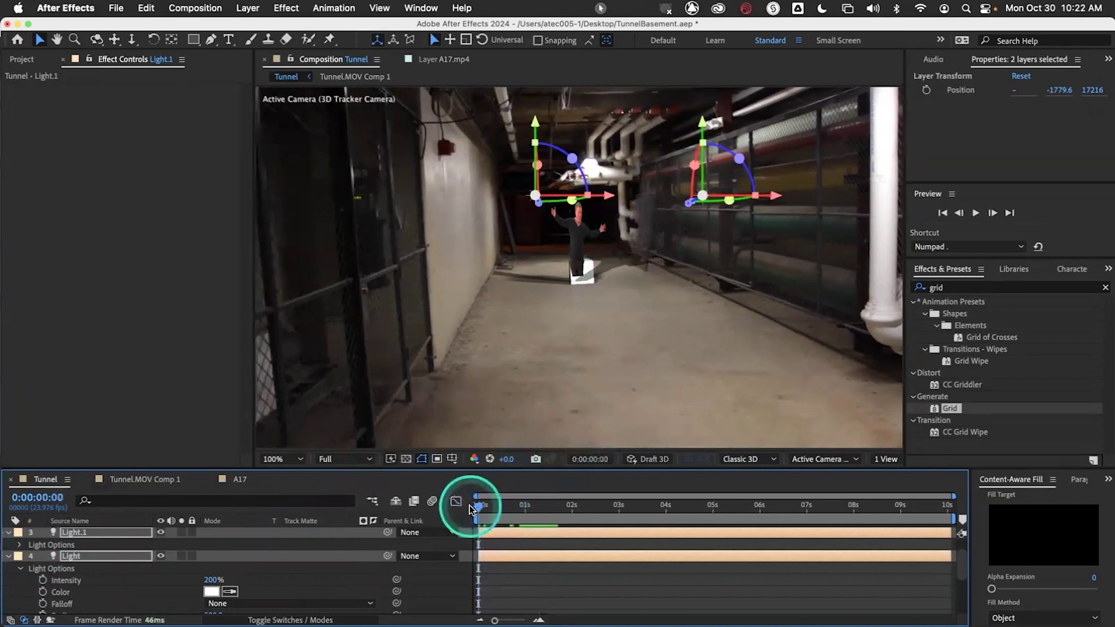
{"action": "key", "text": "space"}
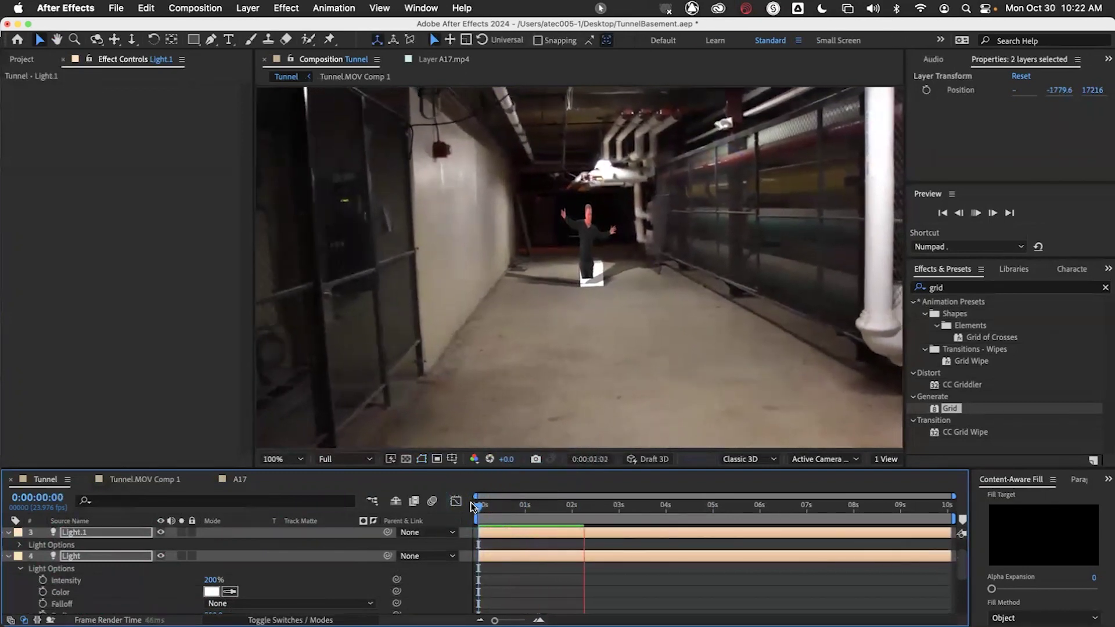
{"action": "left_click", "coordinate": [522, 513]}
{"action": "left_click_drag", "start_coordinate": [524, 514], "coordinate": [477, 511]}
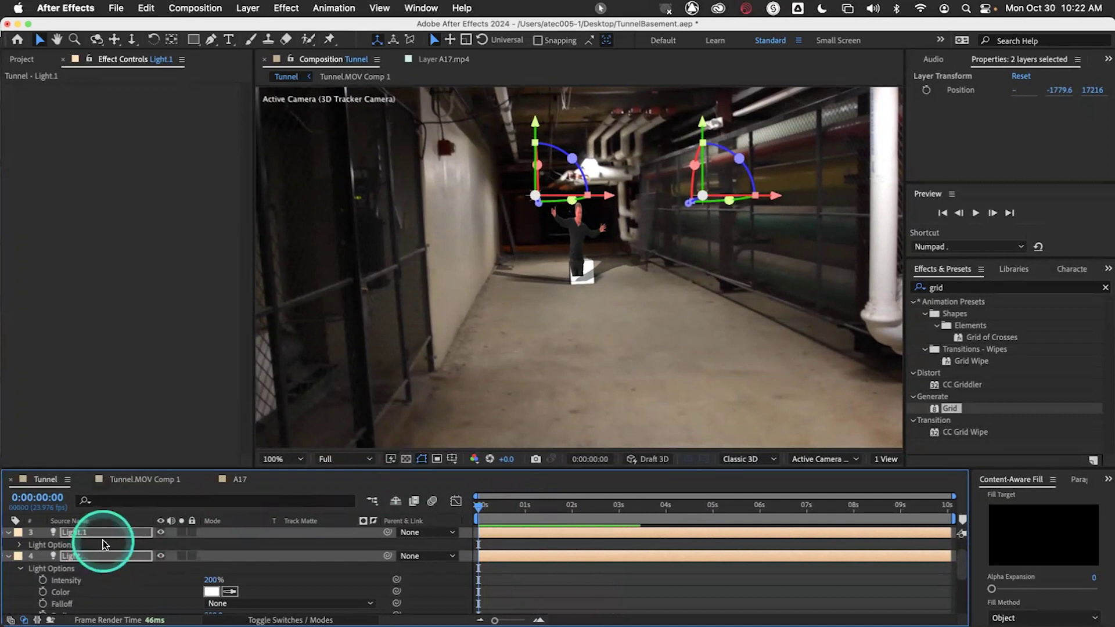
Delete both light layers, ShatnerA.png, and Shadow Catcher 1 from the Tunnel composition.
{"action": "key", "text": "Delete"}
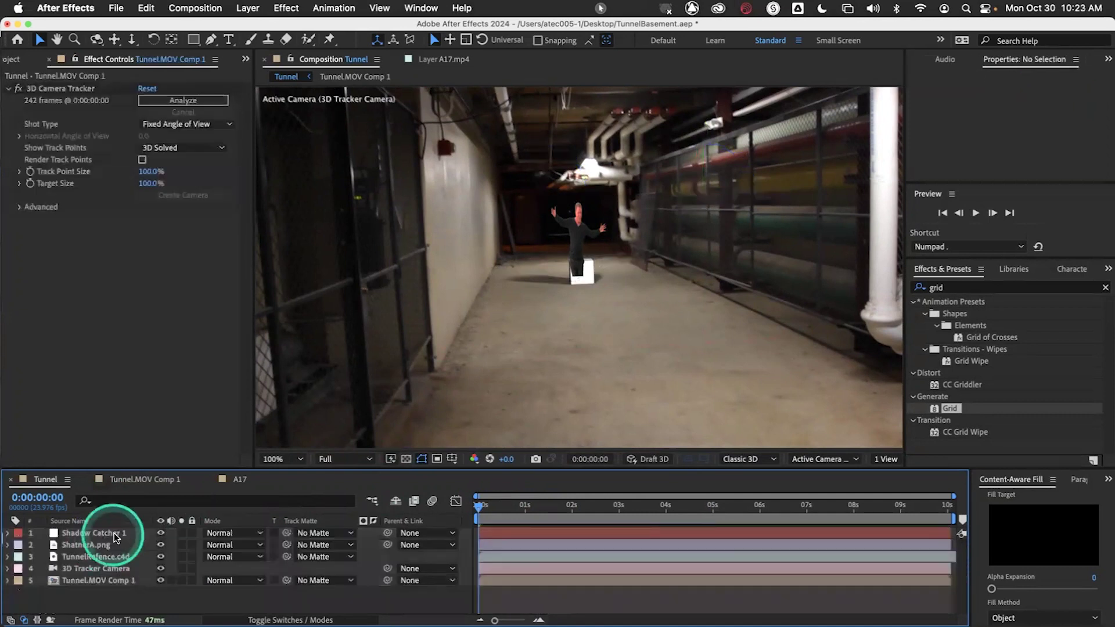
{"action": "left_click", "coordinate": [104, 545]}
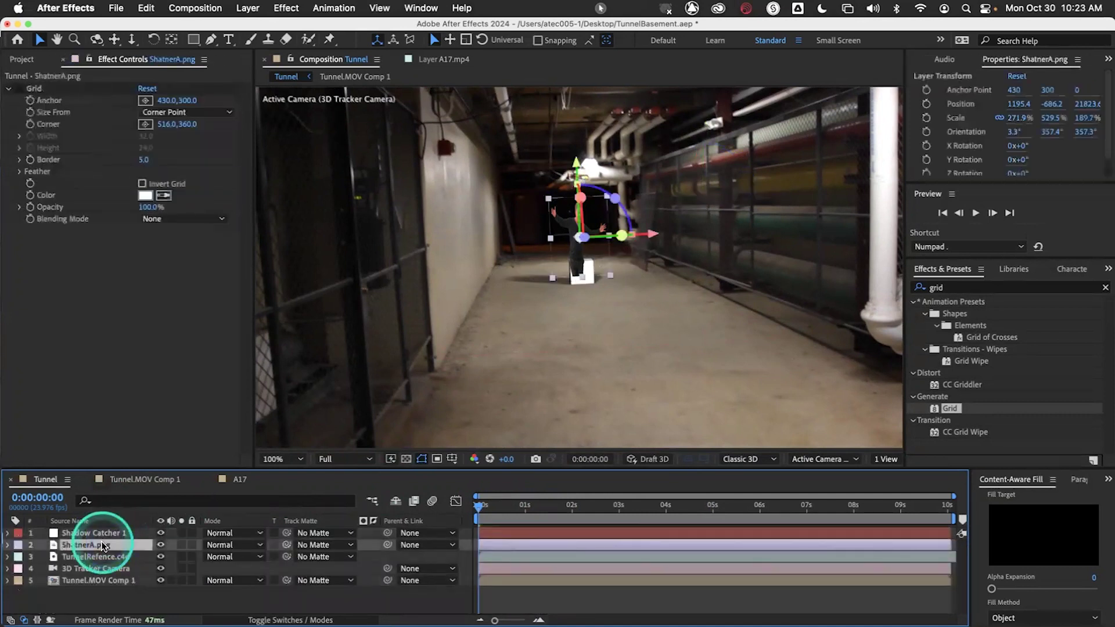
{"action": "key", "text": "Delete"}
{"action": "left_click", "coordinate": [101, 533]}
{"action": "key", "text": "Delete"}
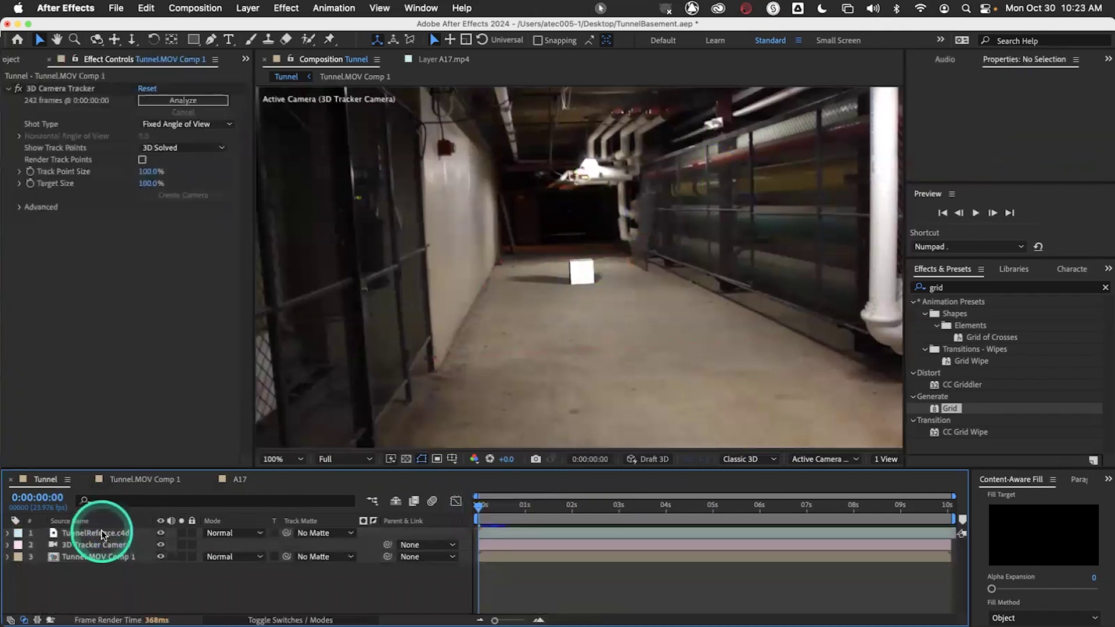
Select the TunnelRefence.c4d layer at the first frame of the Tunnel composition and switch to its scene in Cinema 4D.
{"action": "left_click", "coordinate": [102, 533]}
{"action": "left_click", "coordinate": [514, 506]}
{"action": "left_click_drag", "start_coordinate": [504, 511], "coordinate": [477, 507]}
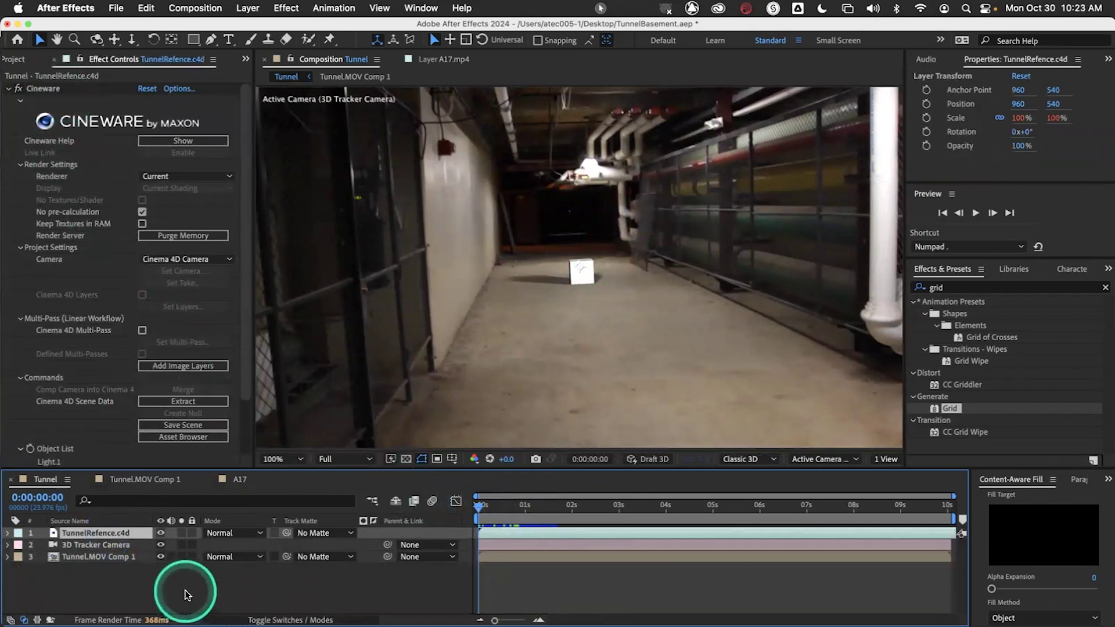
{"action": "key", "text": "super+Tab"}
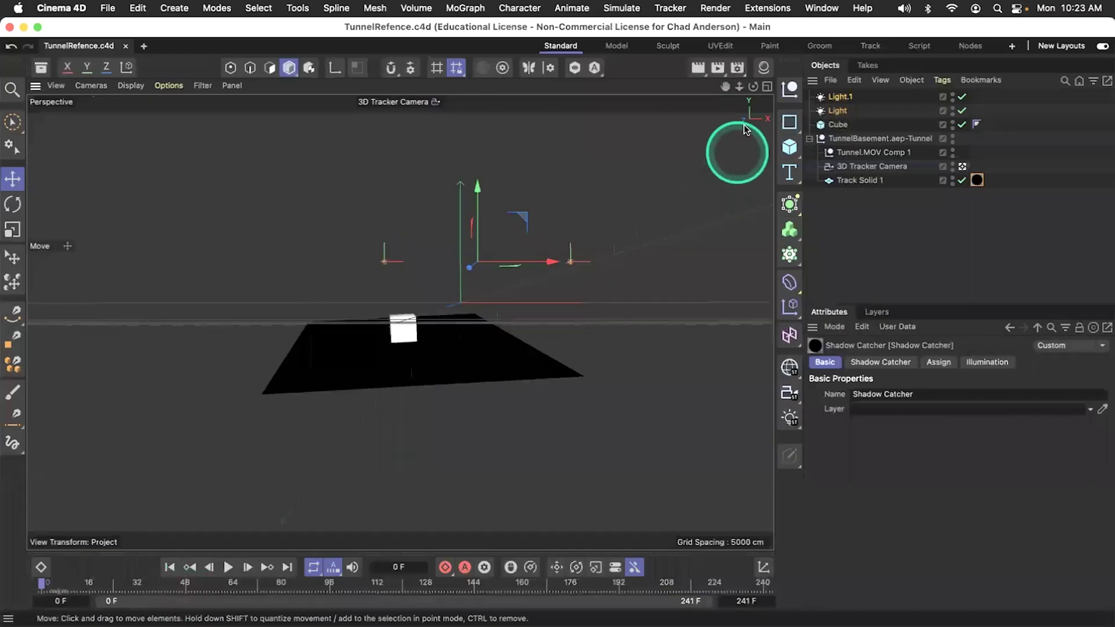
Delete the Cube from the scene and add a Text object in its place.
{"action": "left_click", "coordinate": [840, 125]}
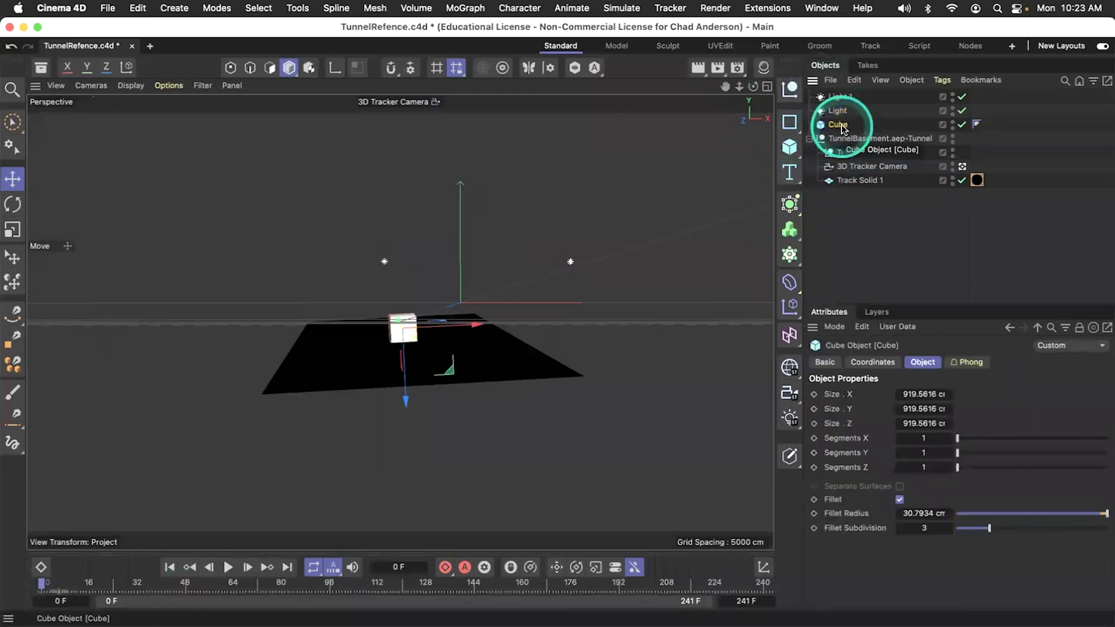
{"action": "key", "text": "Delete"}
{"action": "left_click_drag", "start_coordinate": [790, 171], "coordinate": [848, 201]}
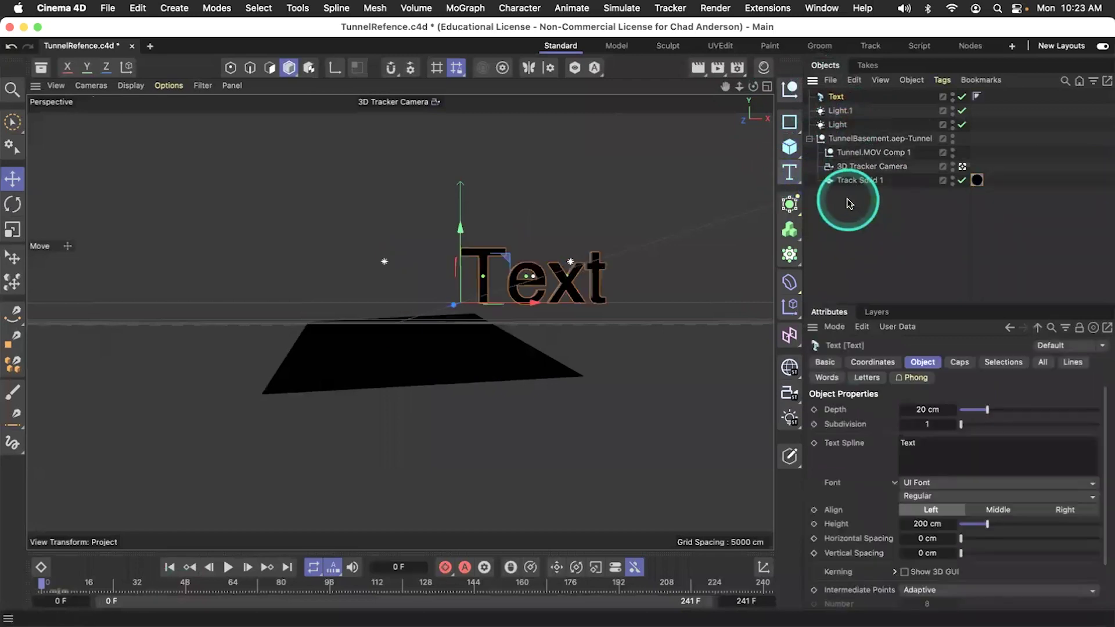
Leave the tracker camera view and transfer the Text object's position and rotation to Track Solid 1.
{"action": "left_click", "coordinate": [962, 168]}
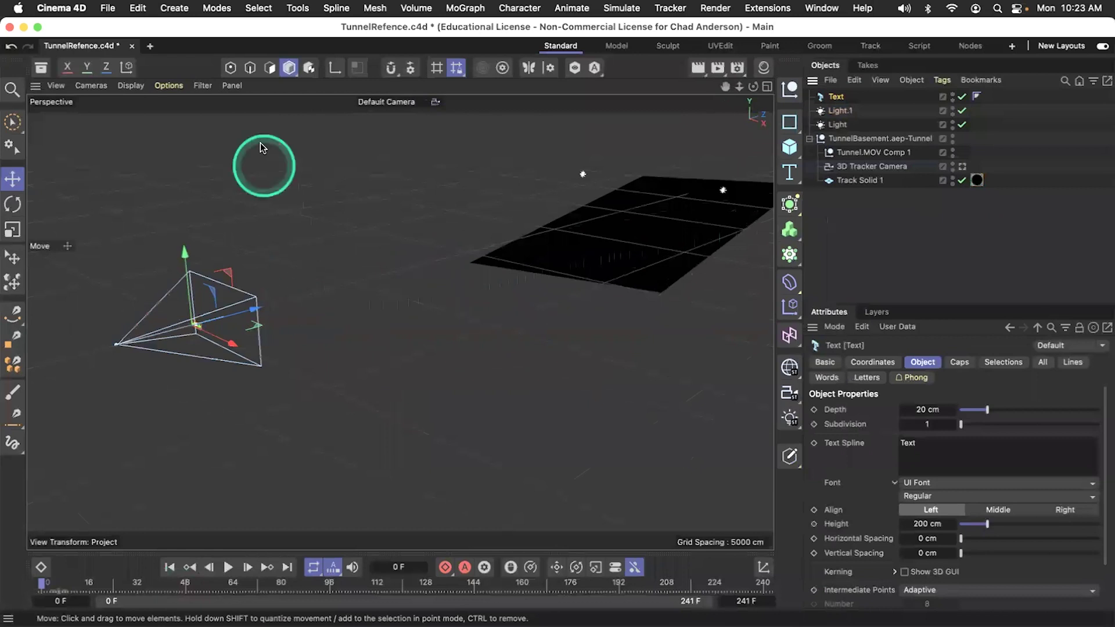
{"action": "left_click", "coordinate": [297, 8]}
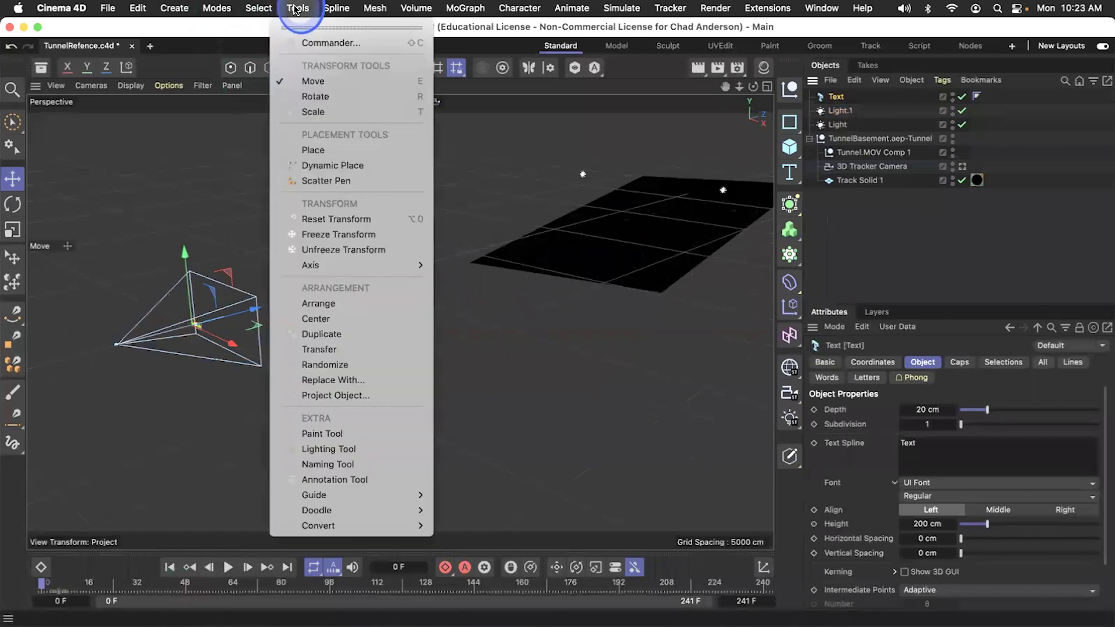
{"action": "left_click", "coordinate": [360, 349]}
{"action": "left_click", "coordinate": [630, 235]}
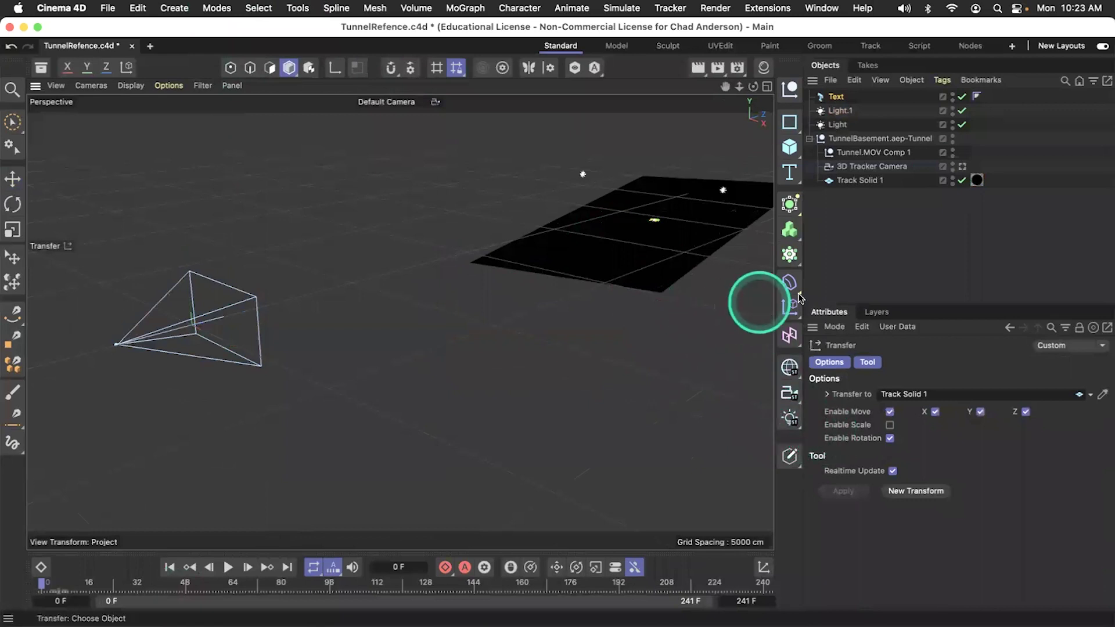
Scale the Text object up to a height of about 1543 cm and set its alignment to Middle.
{"action": "key", "text": "t"}
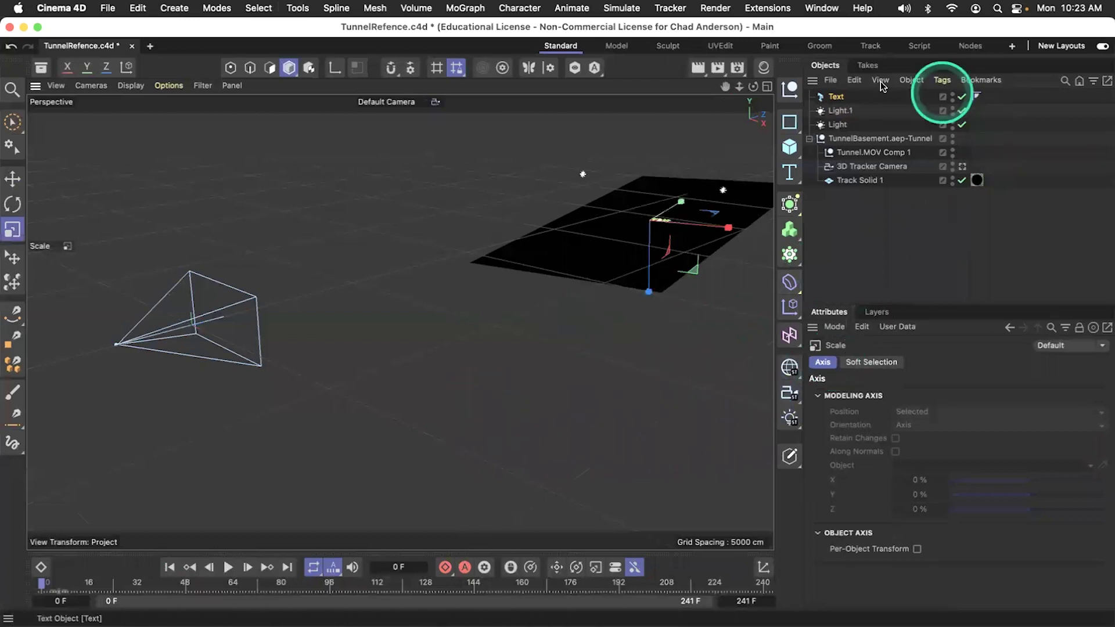
{"action": "left_click", "coordinate": [837, 97]}
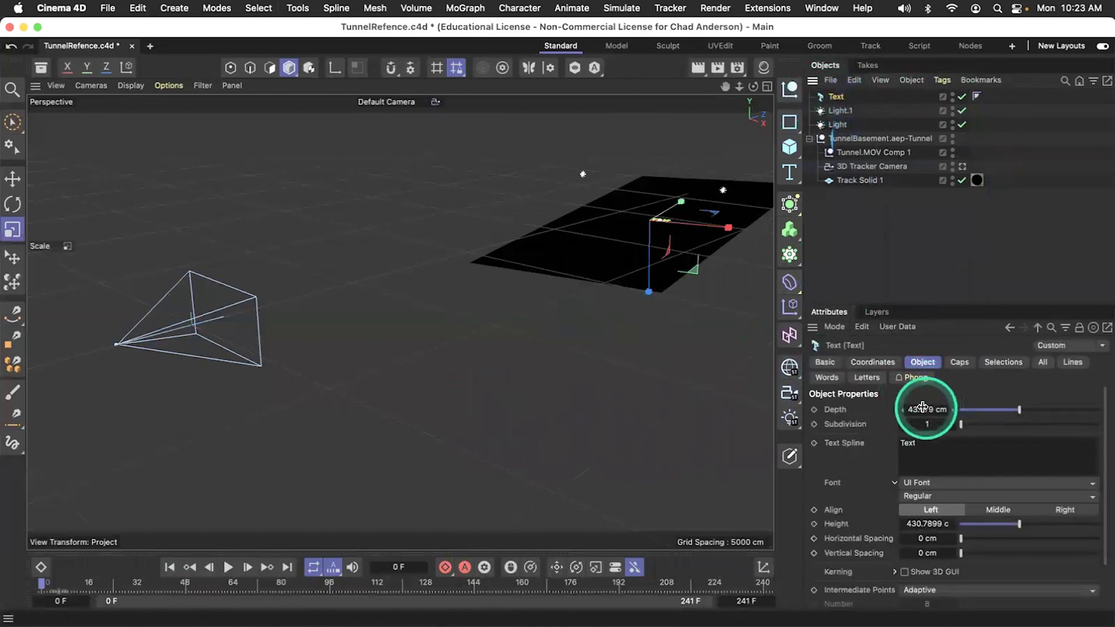
{"action": "left_click", "coordinate": [1000, 511]}
{"action": "left_click_drag", "start_coordinate": [397, 421], "coordinate": [589, 417]}
Rotate the Text object to stand upright on the floor plane and raise it above the plane.
{"action": "key", "text": "r"}
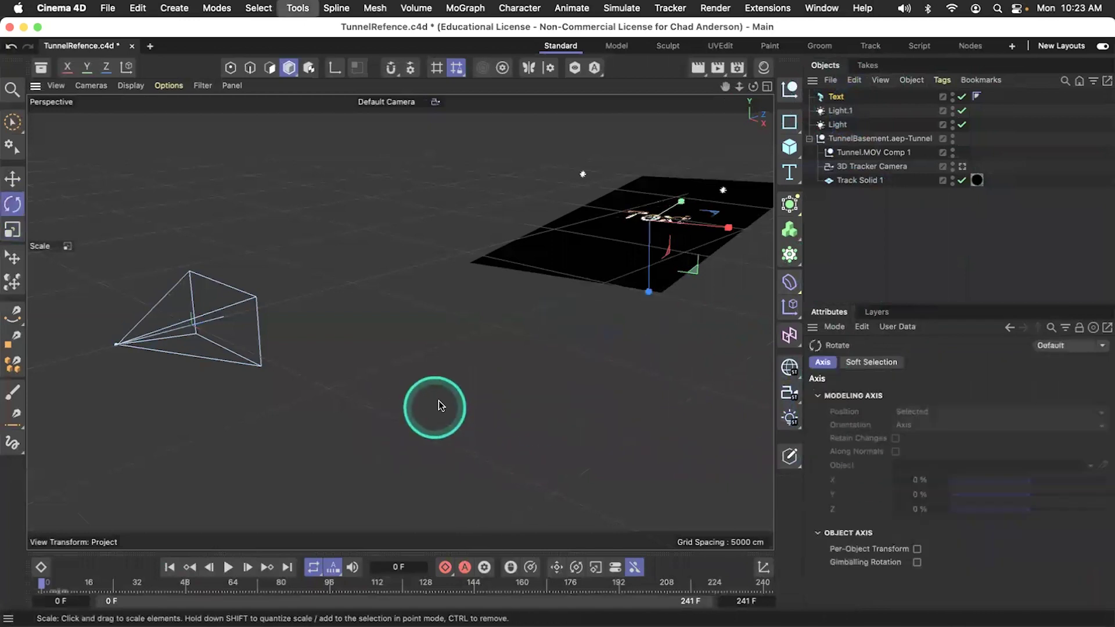
{"action": "left_click_drag", "start_coordinate": [634, 205], "coordinate": [625, 308]}
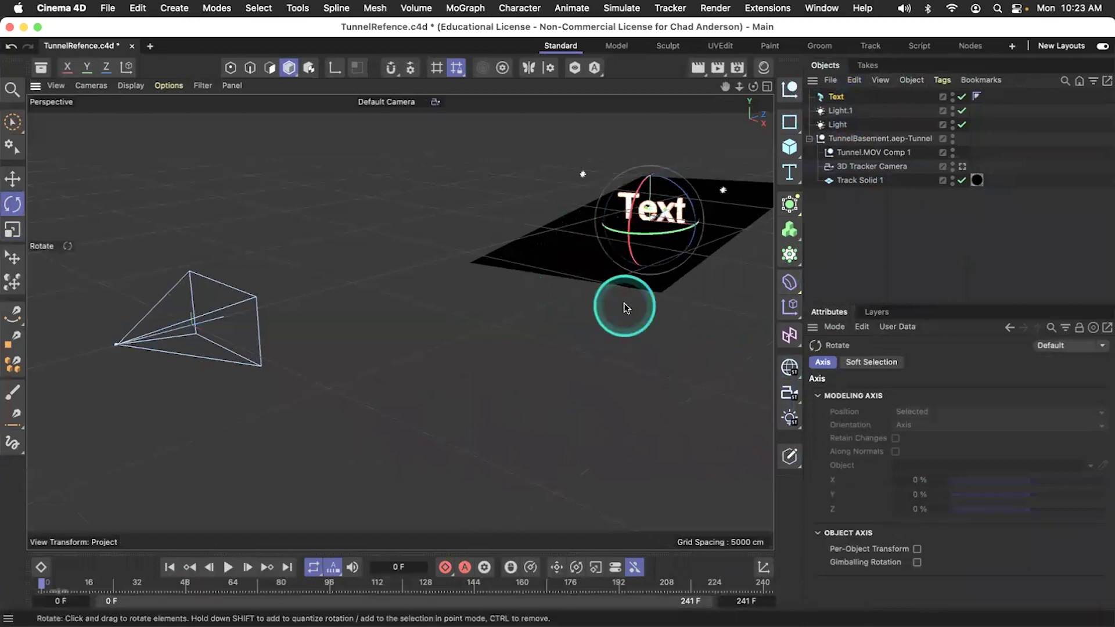
{"action": "key", "text": "e"}
{"action": "left_click_drag", "start_coordinate": [646, 148], "coordinate": [655, 116]}
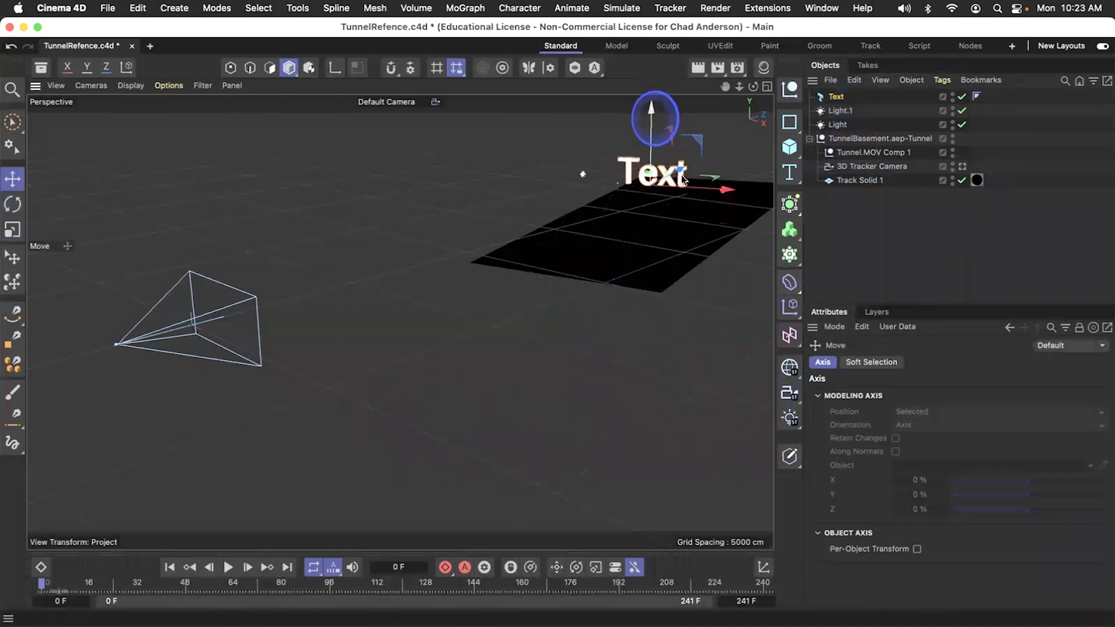
Increase the Text object's depth and give its caps a Round bevel with a size of 5.36 cm.
{"action": "left_click", "coordinate": [836, 97]}
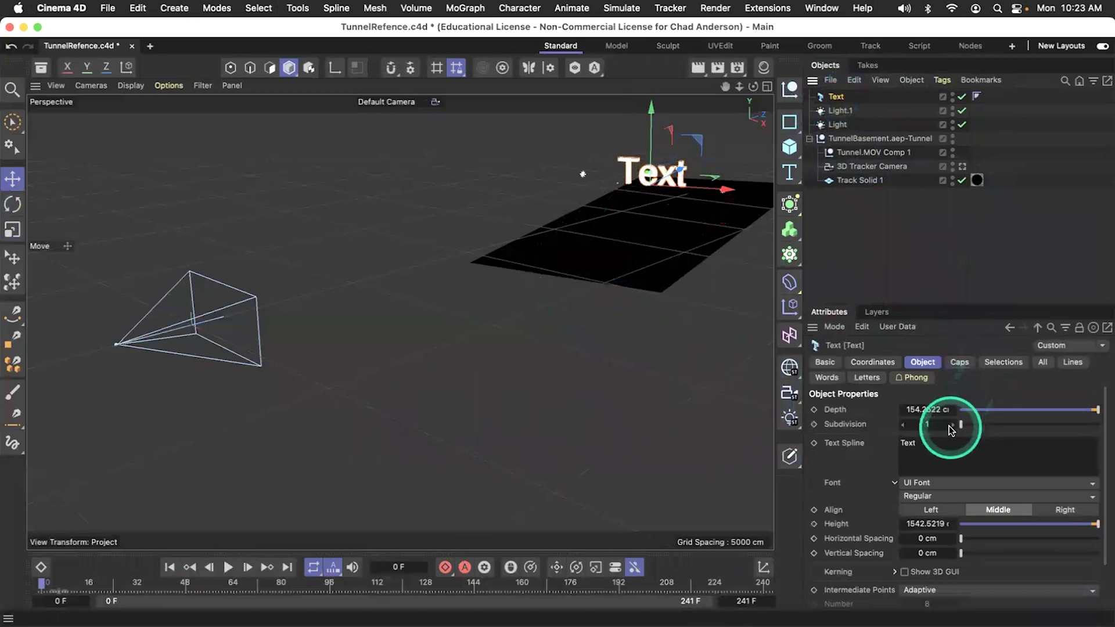
{"action": "left_click_drag", "start_coordinate": [952, 410], "coordinate": [961, 409]}
{"action": "left_click", "coordinate": [959, 361]}
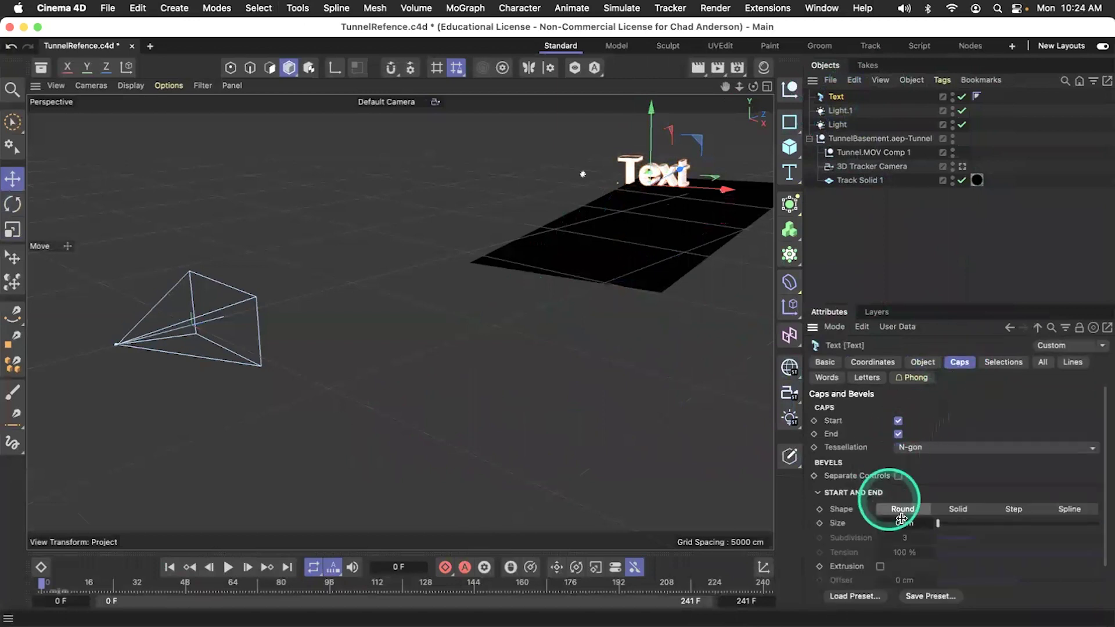
{"action": "left_click_drag", "start_coordinate": [941, 525], "coordinate": [943, 527]}
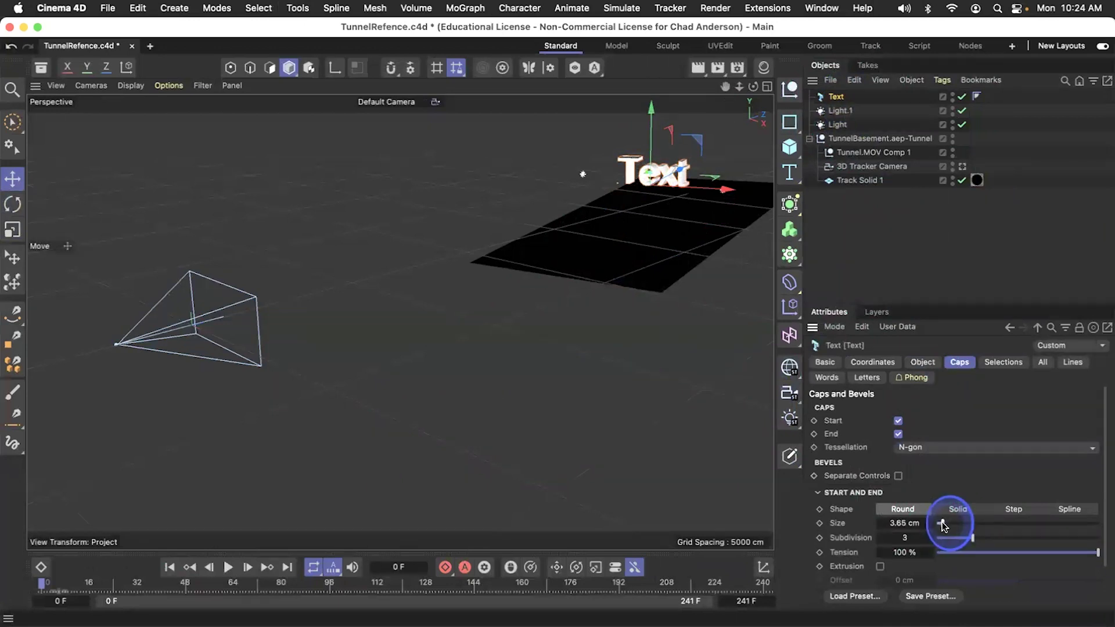
Return to the 3D Tracker Camera view, save the scene, and check the composition in After Effects before returning to Cinema 4D.
{"action": "left_click", "coordinate": [962, 167]}
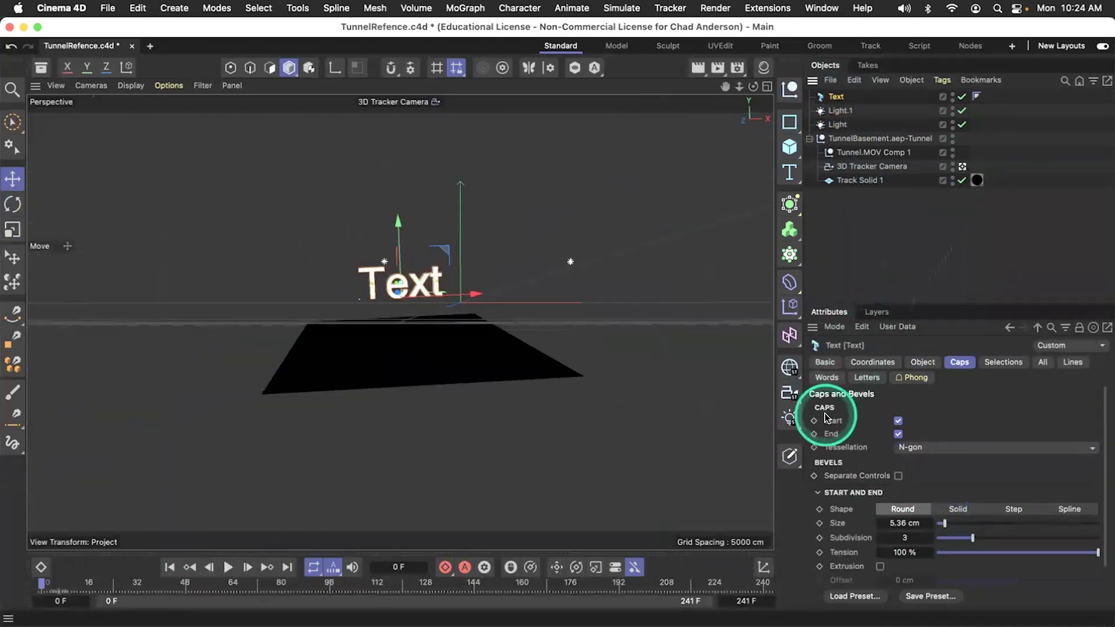
{"action": "key", "text": "super+s"}
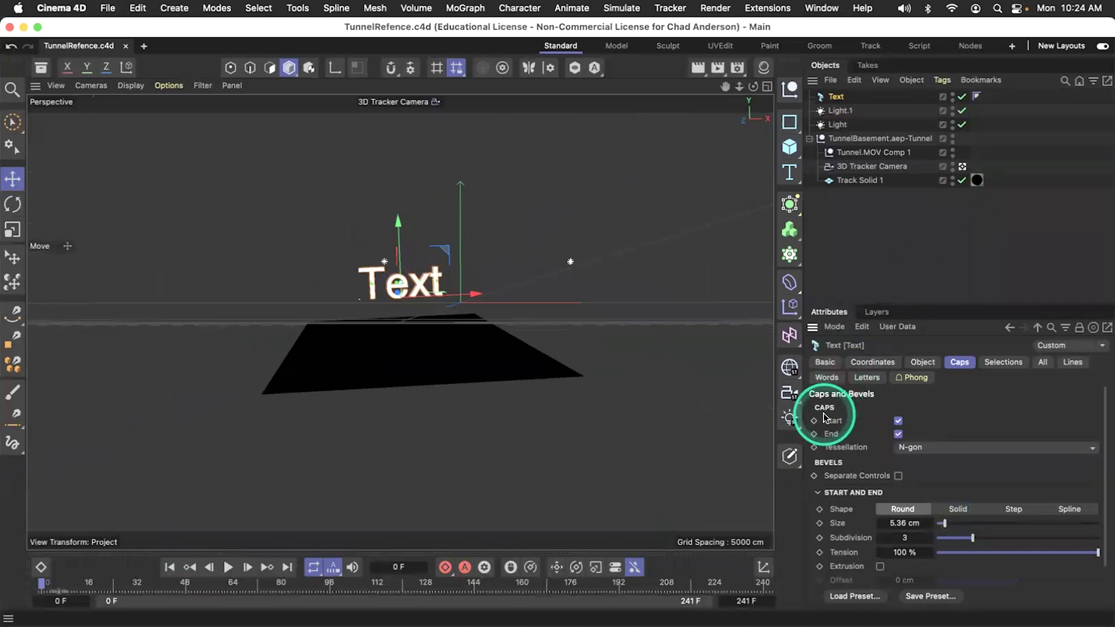
{"action": "key", "text": "super+Tab"}
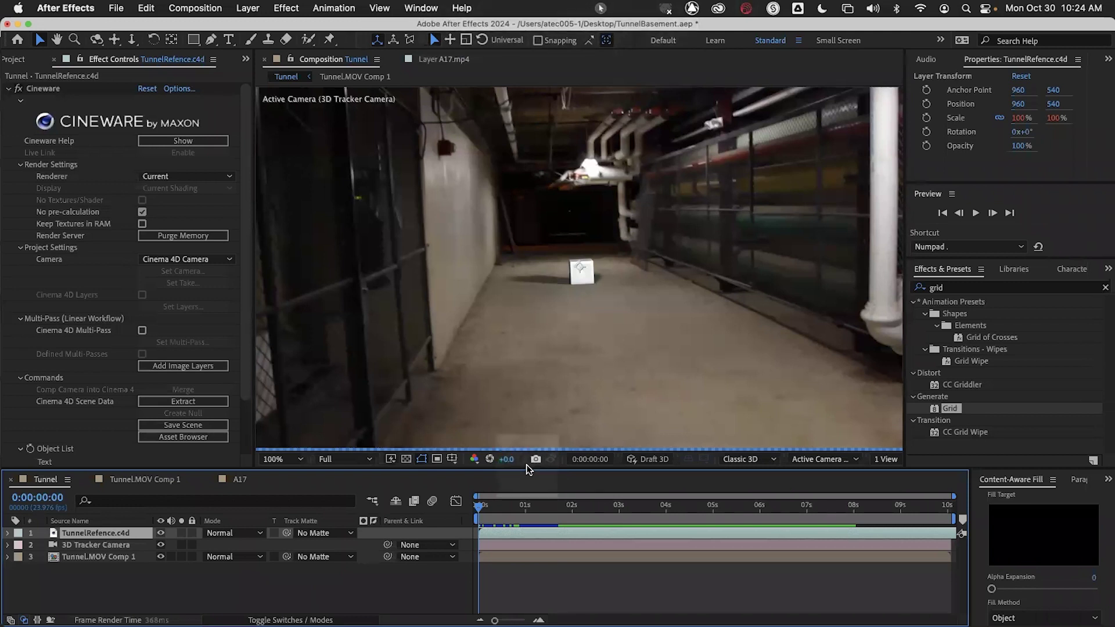
{"action": "key", "text": "super+Tab"}
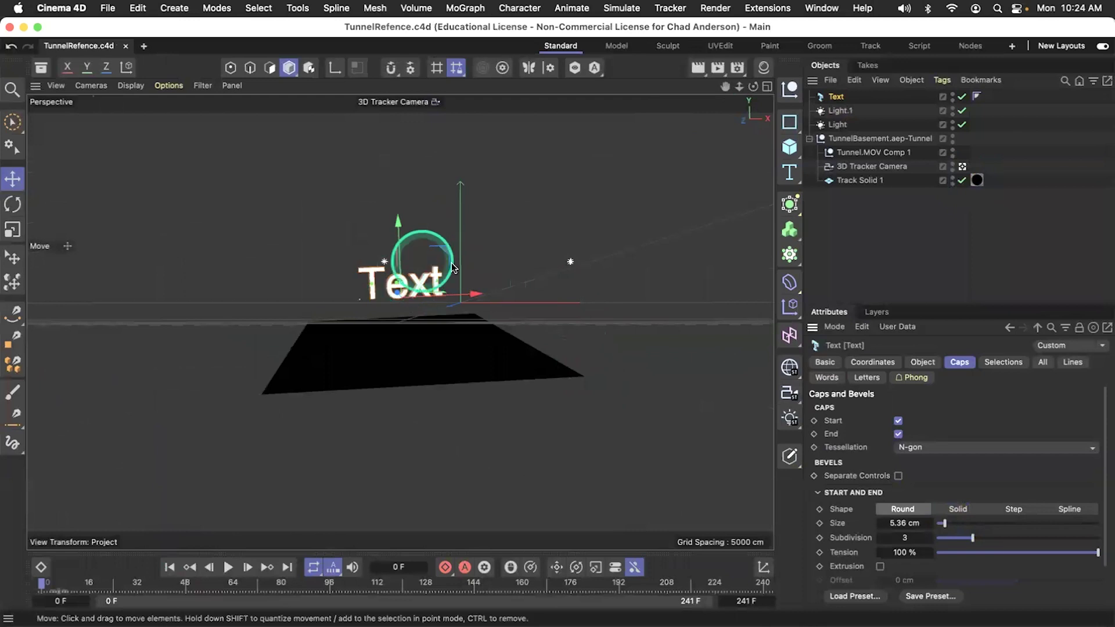
Play the scene through the tracker camera to examine the text's motion, stopping at frame 68.
{"action": "left_click", "coordinate": [229, 569]}
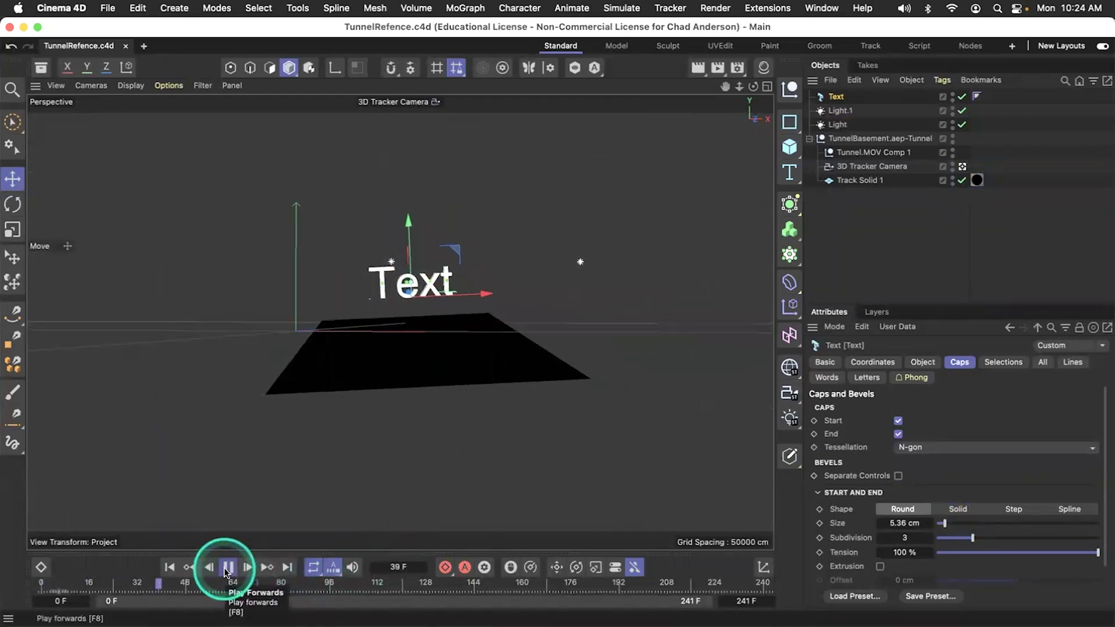
{"action": "left_click", "coordinate": [228, 568]}
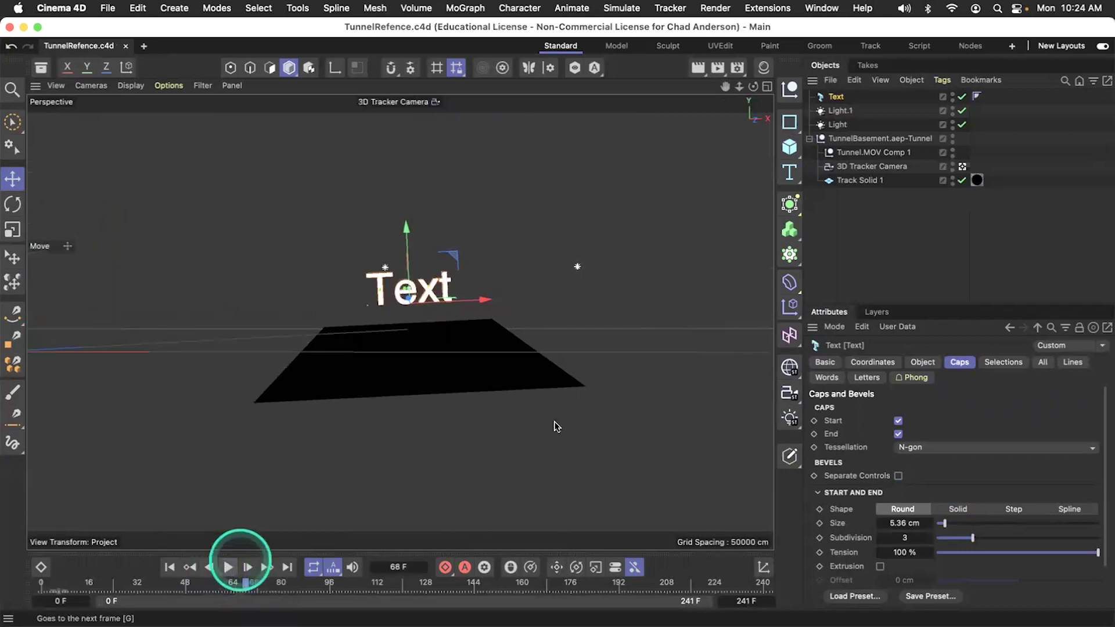
{"action": "left_click", "coordinate": [720, 330]}
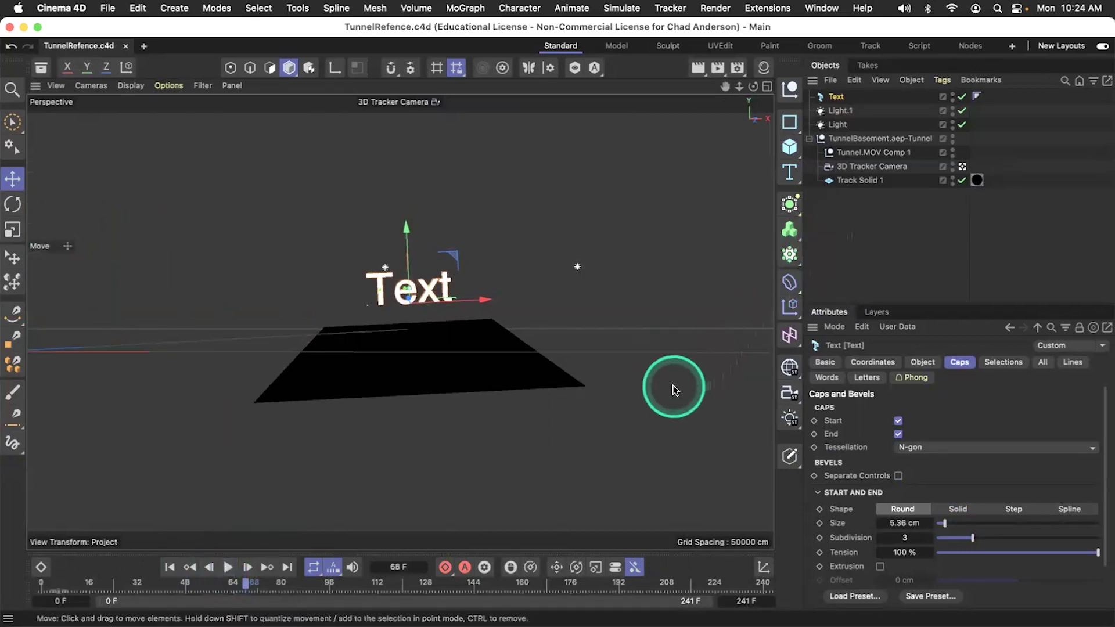
{"action": "left_click_drag", "start_coordinate": [675, 391], "coordinate": [766, 329]}
Remove the Shadow Catcher material from Track Solid 1, render the view to examine the text's shadows, and undo the removal.
{"action": "left_click", "coordinate": [985, 177]}
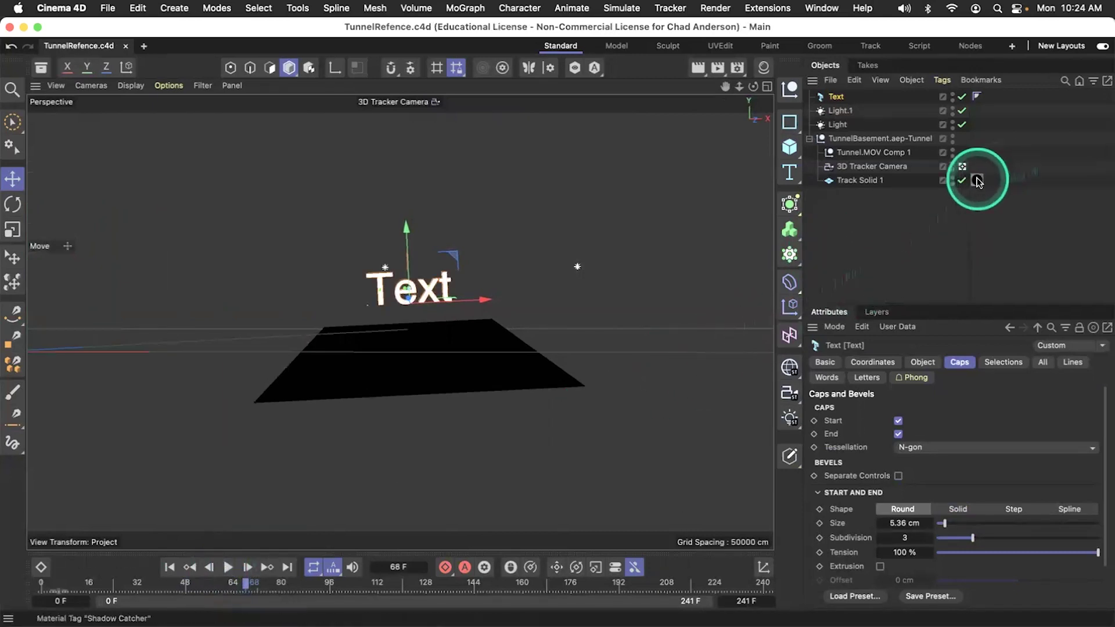
{"action": "left_click", "coordinate": [977, 180]}
{"action": "key", "text": "Delete"}
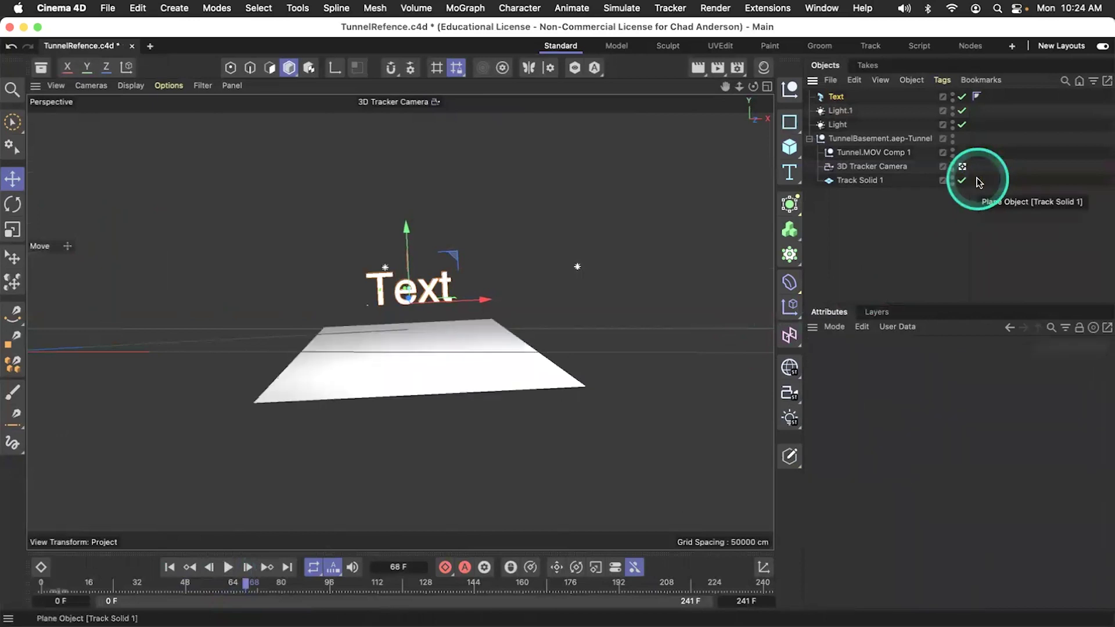
{"action": "key", "text": "super+r"}
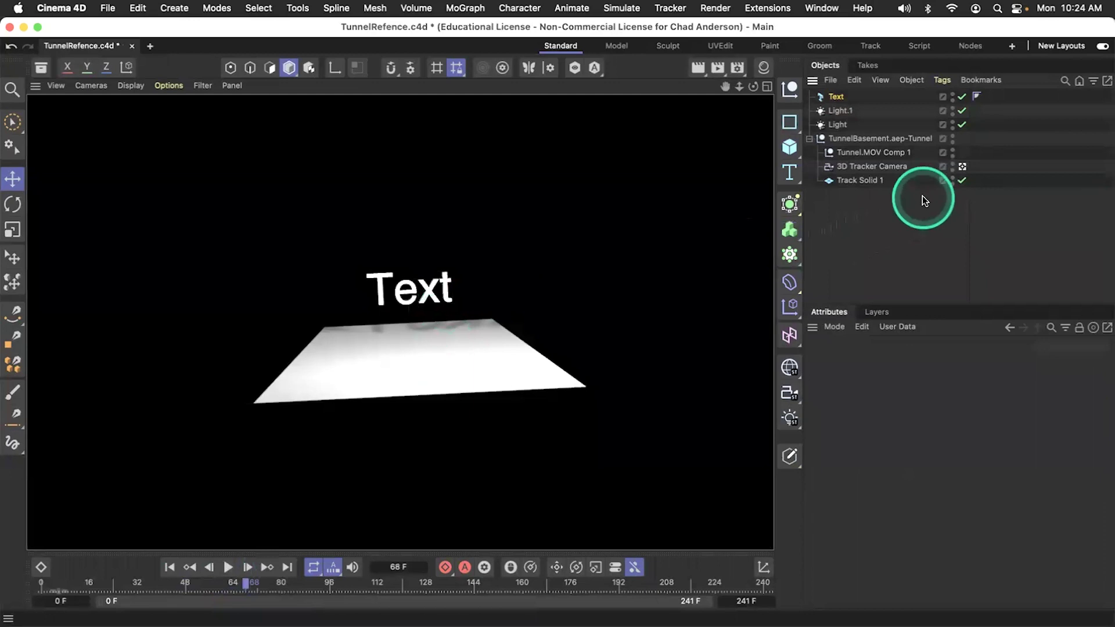
{"action": "key", "text": "super+z"}
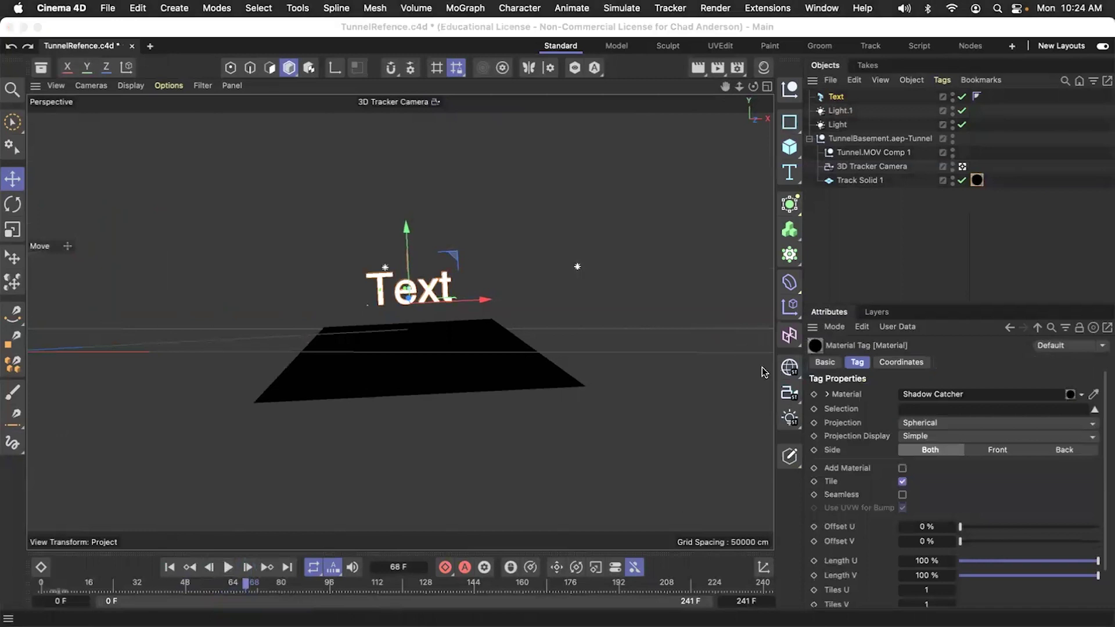
{"action": "left_click", "coordinate": [726, 379]}
{"action": "key", "text": "super+Tab"}
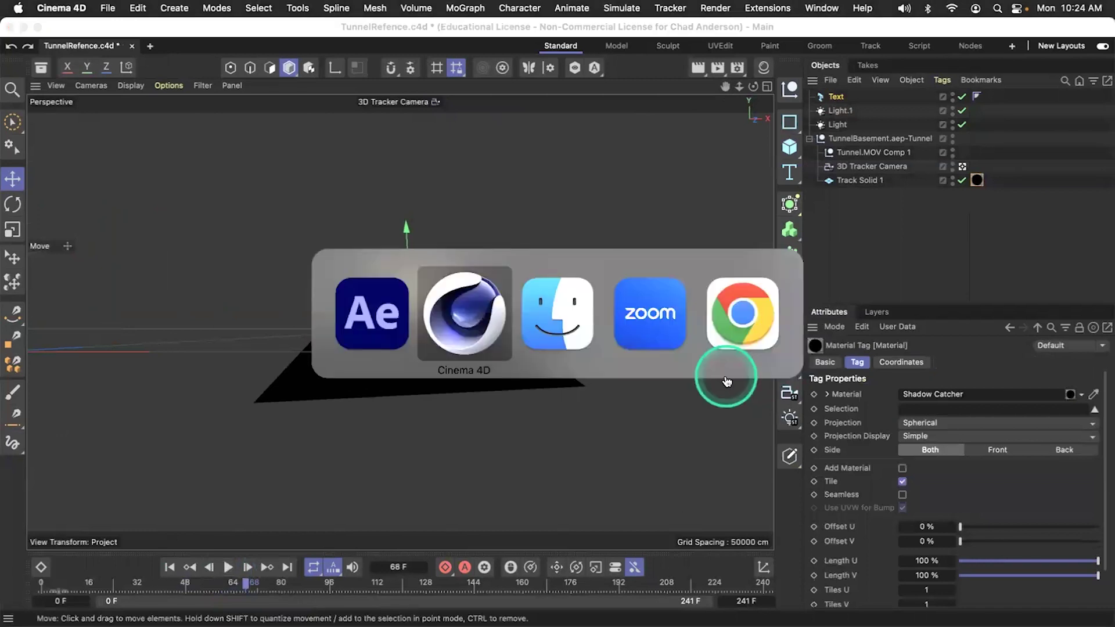
{"action": "key", "text": "super+Tab"}
{"action": "key", "text": "super+Tab"}
{"action": "key", "text": "super+Tab"}
{"action": "key", "text": "super+Tab"}
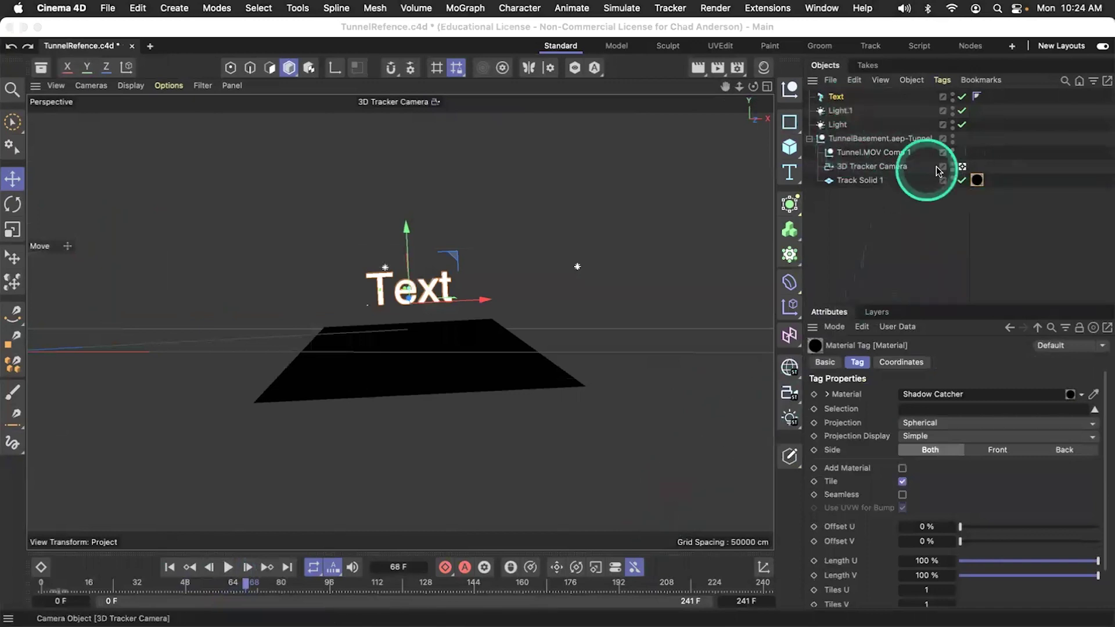
Leave the tracker camera view and move Light.1 sideways toward the text and slightly higher.
{"action": "left_click", "coordinate": [960, 167]}
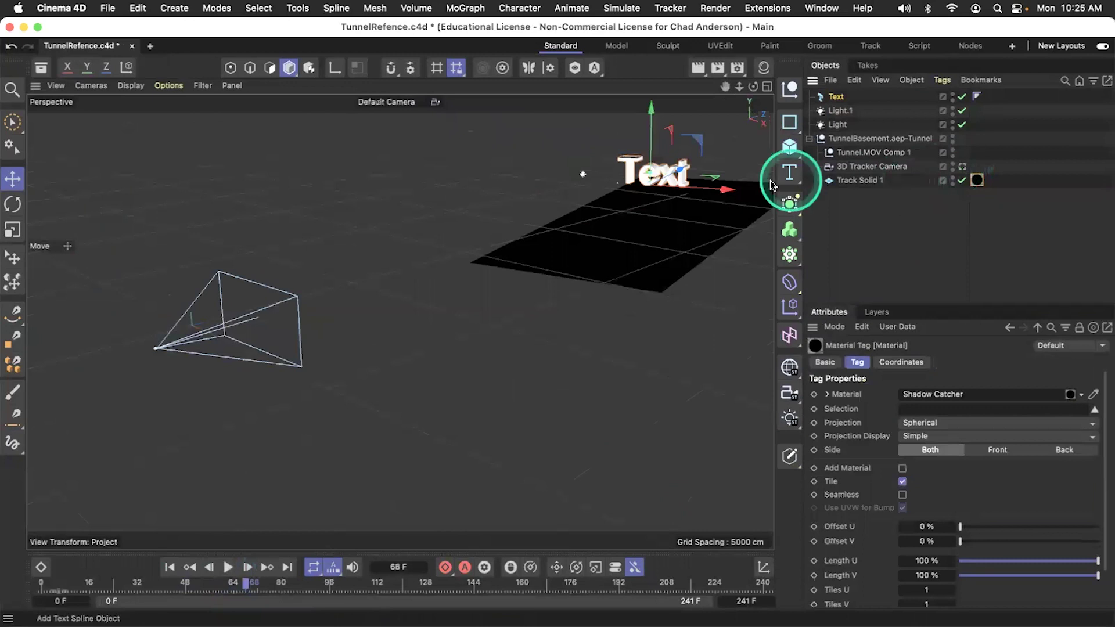
{"action": "left_click", "coordinate": [834, 97]}
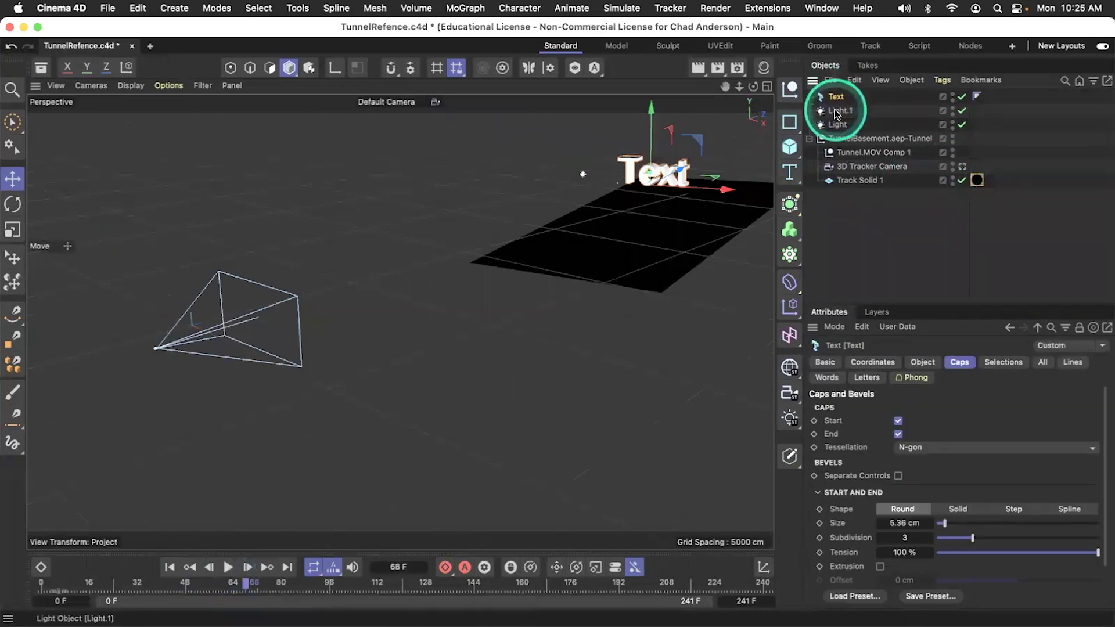
{"action": "left_click", "coordinate": [836, 111]}
{"action": "left_click_drag", "start_coordinate": [758, 191], "coordinate": [702, 189]}
{"action": "left_click_drag", "start_coordinate": [671, 109], "coordinate": [673, 93]}
{"action": "mouse_move", "coordinate": [677, 171]}
{"action": "left_mouse_down"}
{"action": "mouse_move", "coordinate": [669, 182]}
{"action": "mouse_move", "coordinate": [680, 183]}
{"action": "left_mouse_up"}
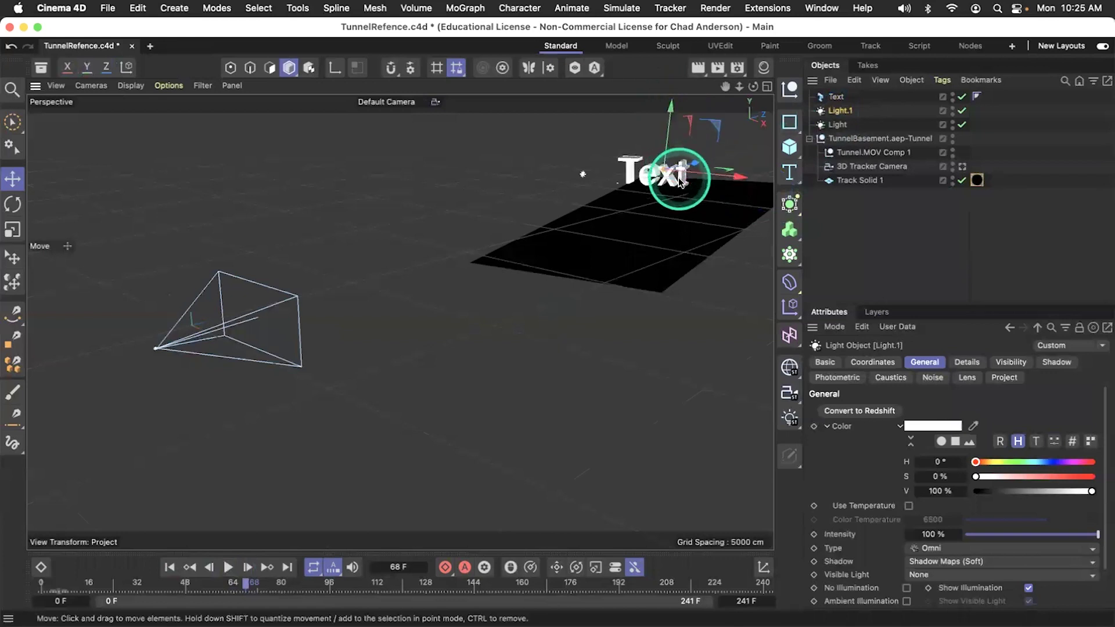
Move Light.1 sideways along X to bring it over the text, and raise it above the letters.
{"action": "key", "text": "s"}
{"action": "left_click", "coordinate": [405, 333]}
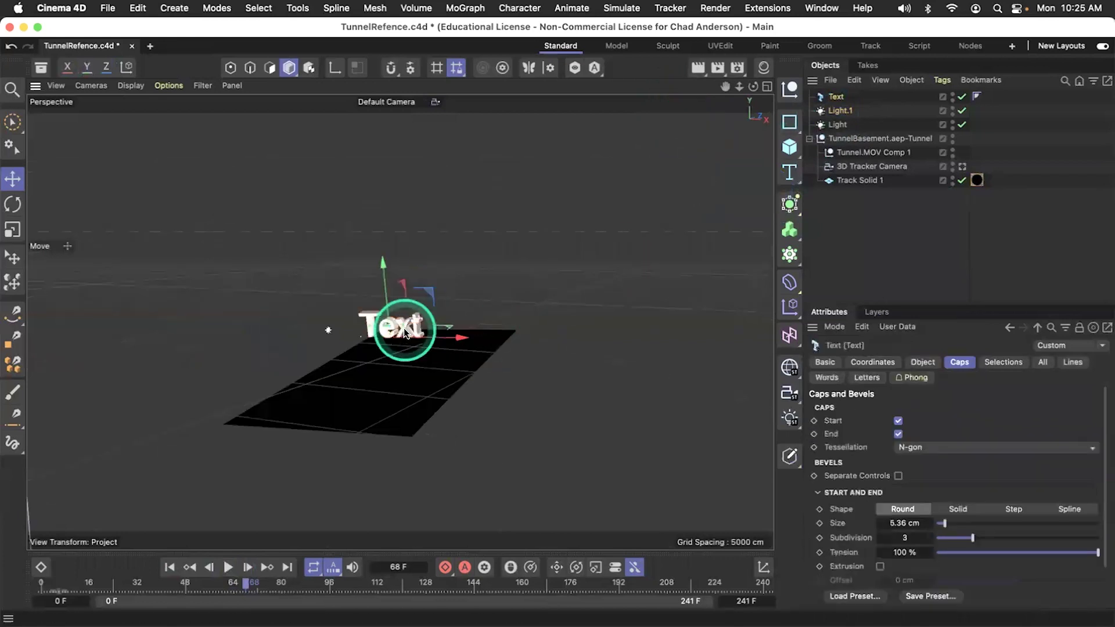
{"action": "key", "text": "s"}
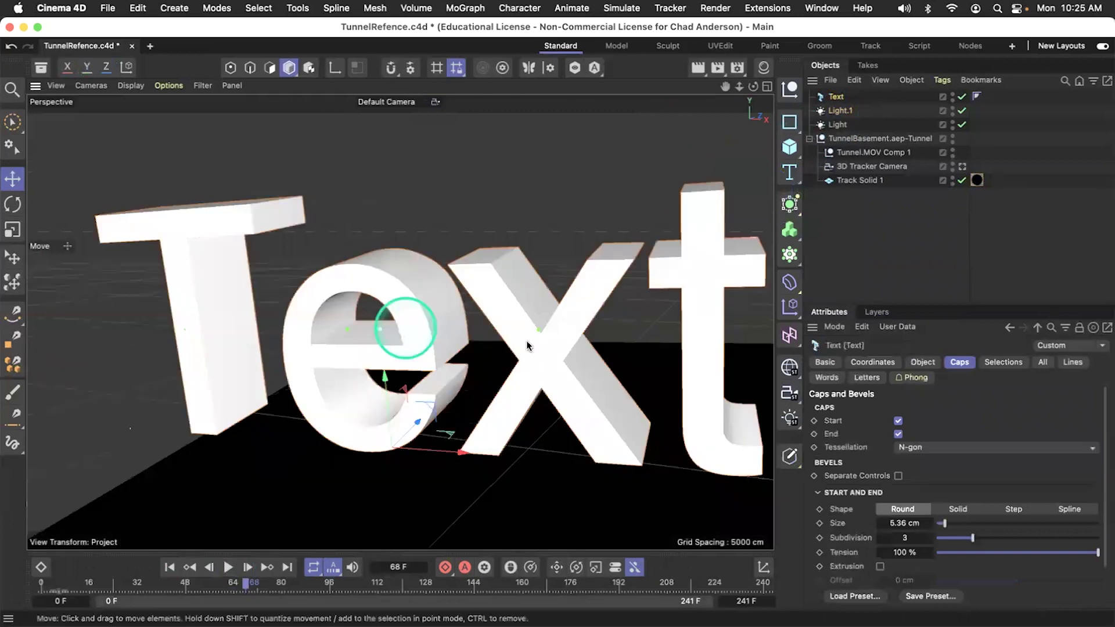
{"action": "left_click", "coordinate": [517, 333]}
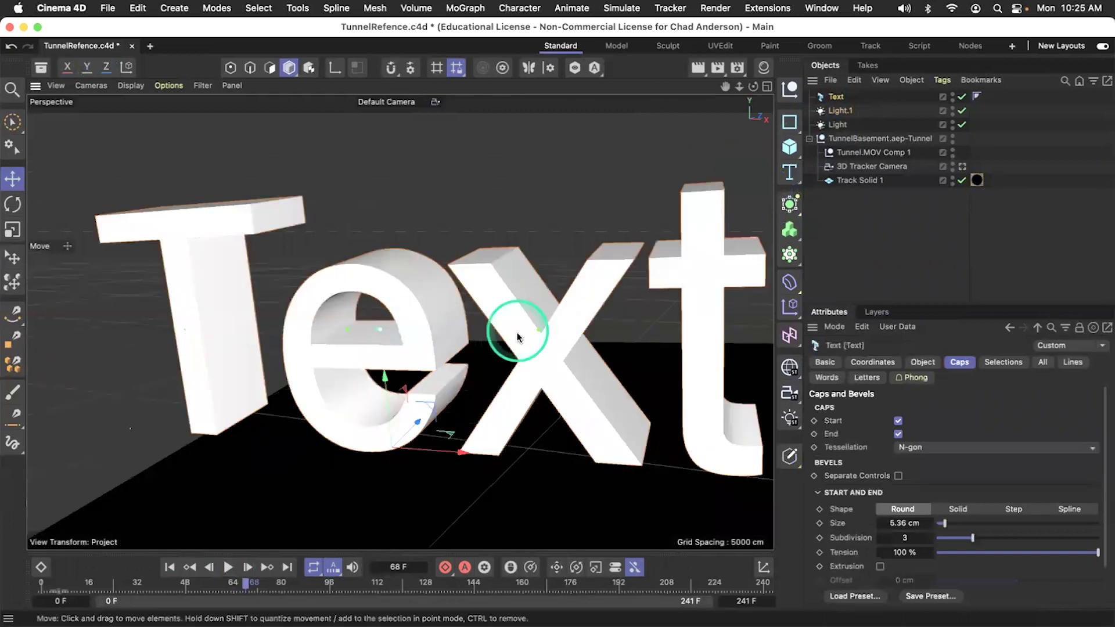
{"action": "left_click_drag", "start_coordinate": [518, 331], "coordinate": [622, 269]}
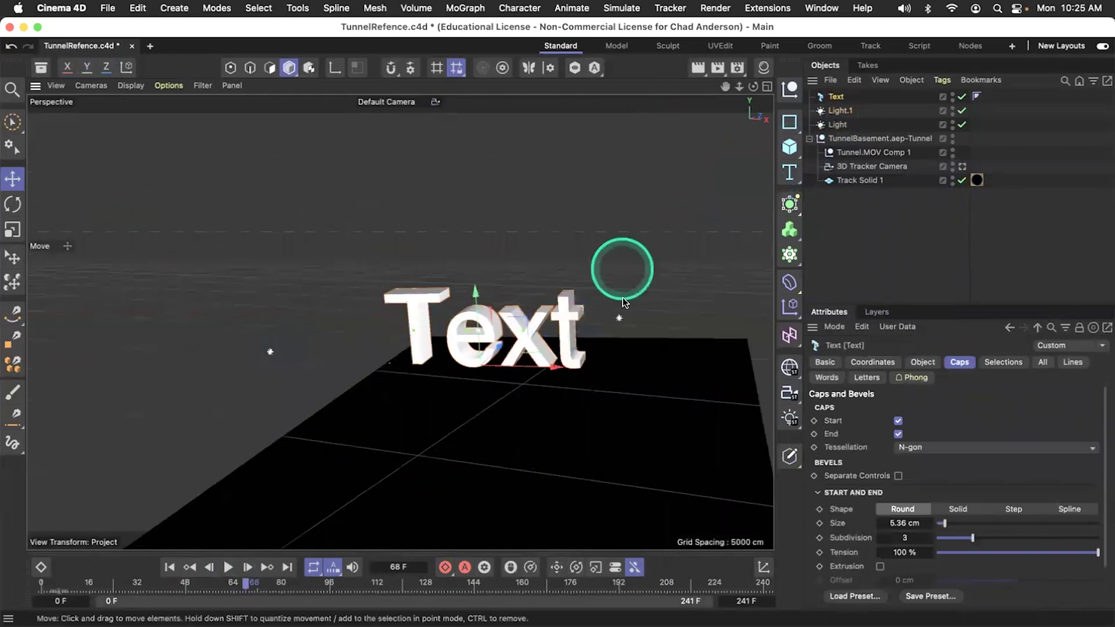
{"action": "left_click", "coordinate": [621, 321]}
{"action": "left_click_drag", "start_coordinate": [697, 323], "coordinate": [621, 326]}
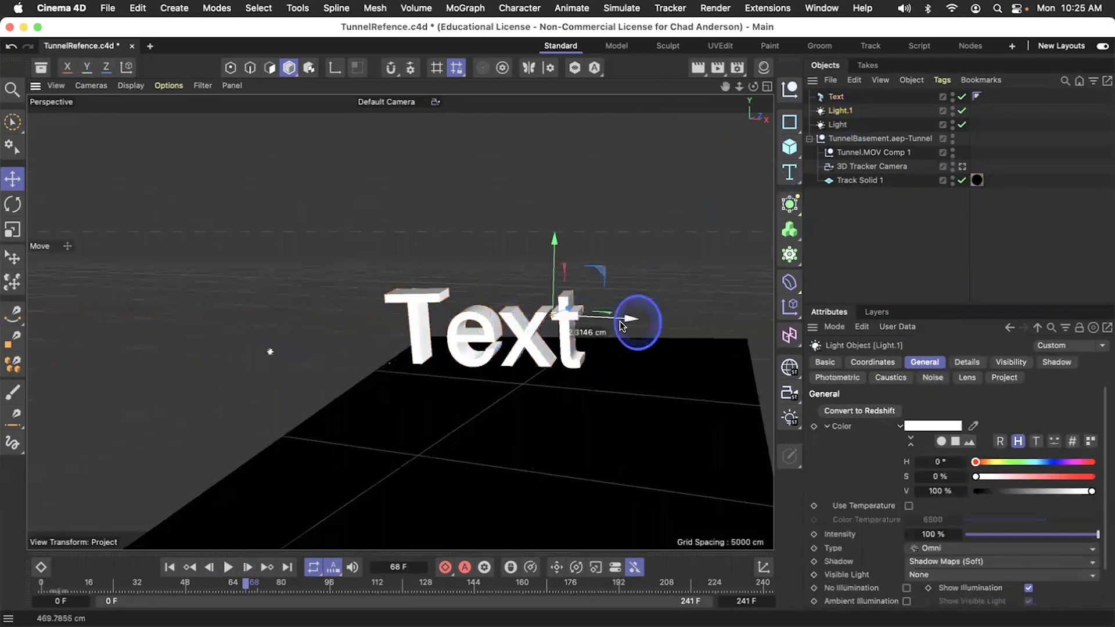
{"action": "left_click_drag", "start_coordinate": [555, 277], "coordinate": [519, 202]}
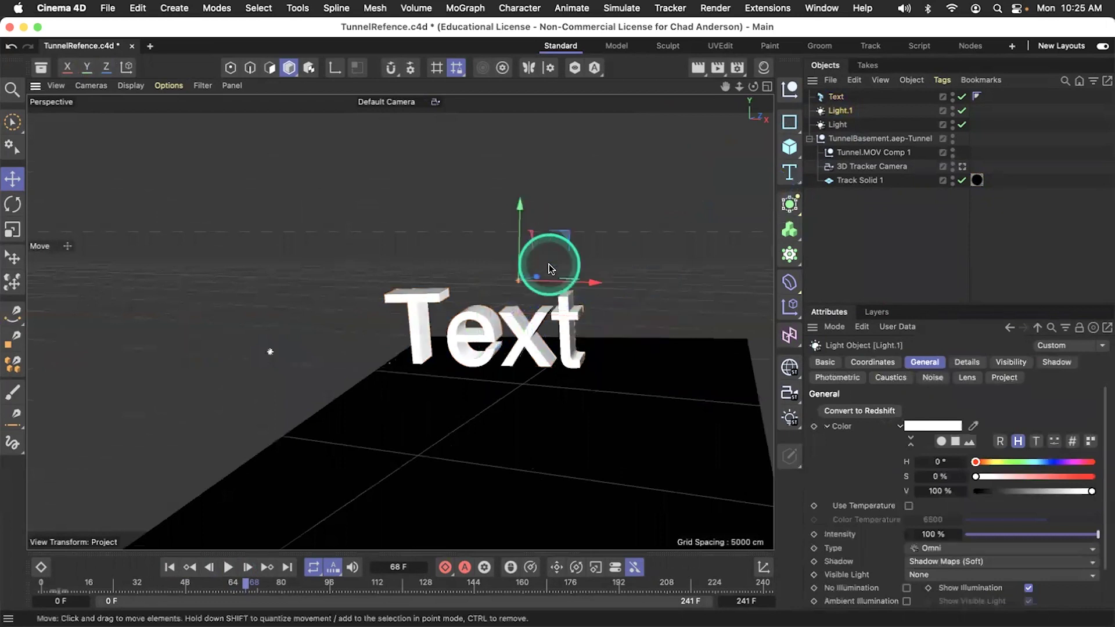
Move Light.1 about 1680 cm along Z toward the text, raise it further, and adjust its sideways position.
{"action": "left_click_drag", "start_coordinate": [572, 319], "coordinate": [525, 336]}
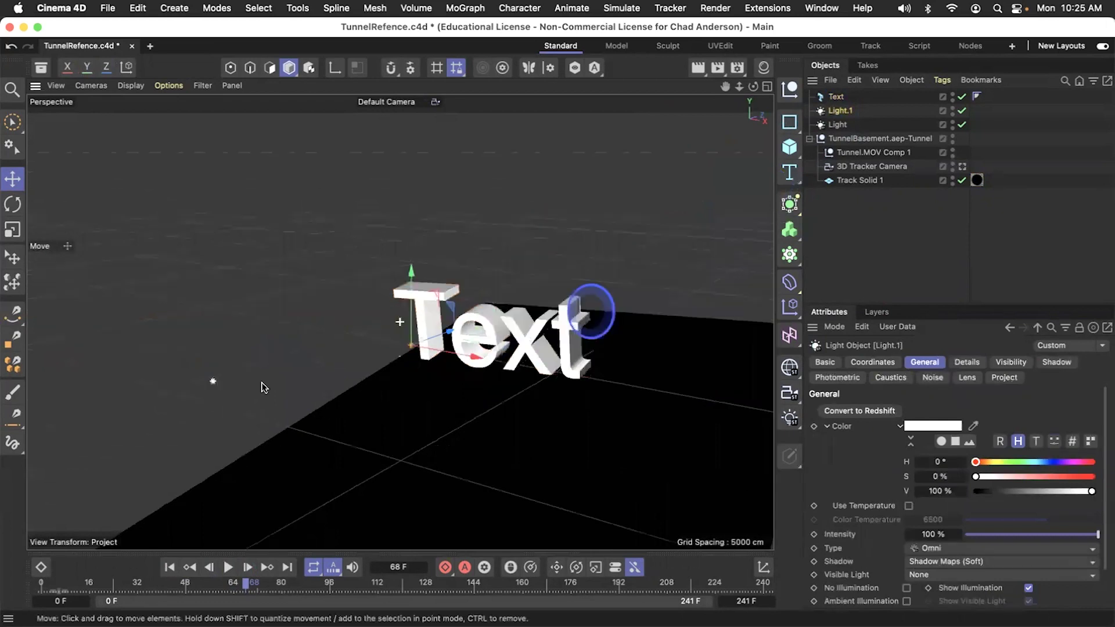
{"action": "left_click_drag", "start_coordinate": [274, 388], "coordinate": [430, 376]}
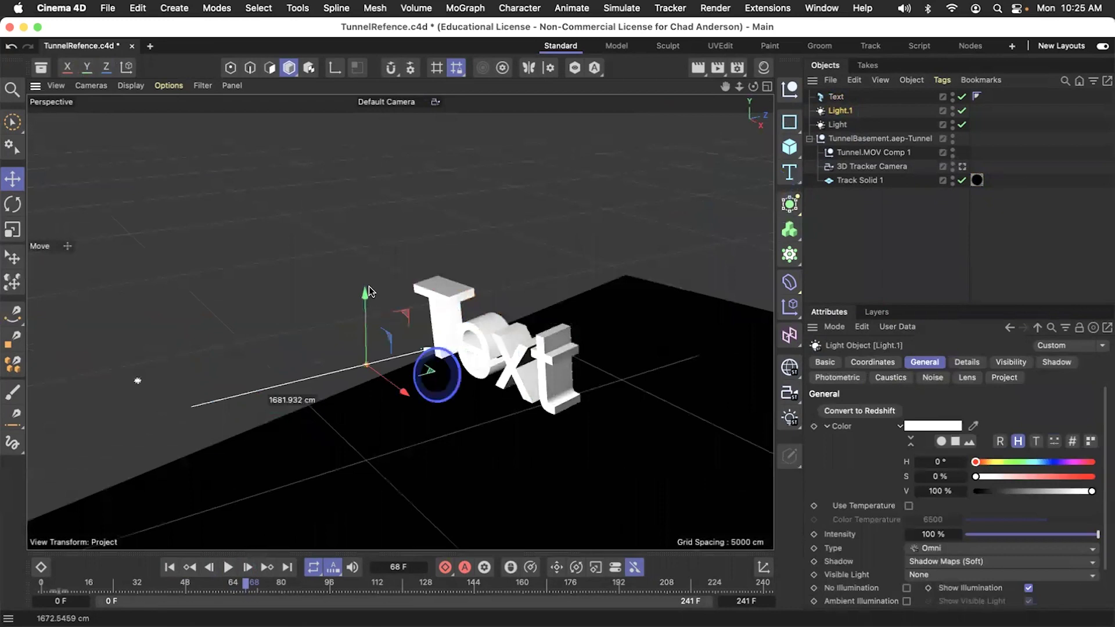
{"action": "left_click_drag", "start_coordinate": [369, 291], "coordinate": [372, 250]}
{"action": "left_click_drag", "start_coordinate": [454, 301], "coordinate": [428, 314]}
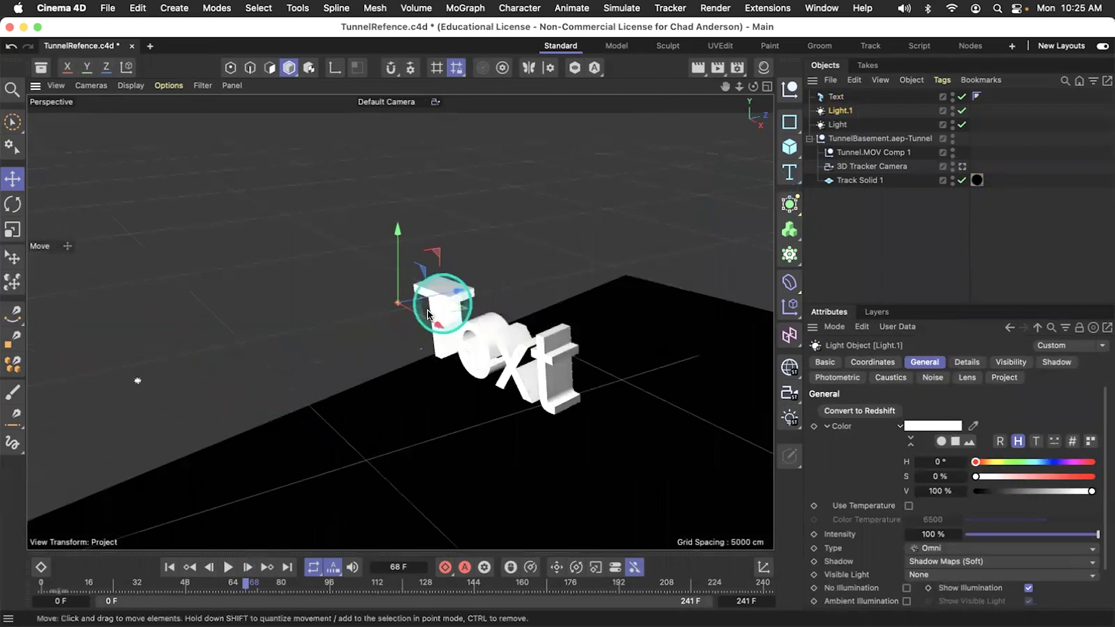
Move the other light, named Light, along Z toward the text and raise it above the letter T.
{"action": "left_click", "coordinate": [139, 383]}
{"action": "left_click", "coordinate": [212, 365]}
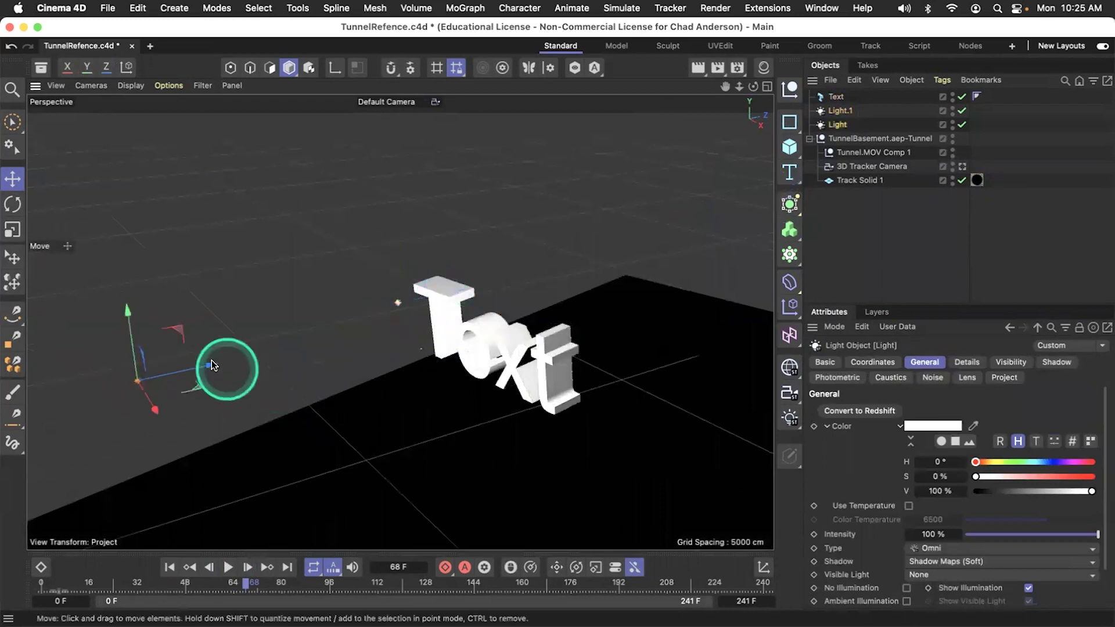
{"action": "mouse_move", "coordinate": [359, 363]}
{"action": "left_mouse_down"}
{"action": "mouse_move", "coordinate": [472, 356]}
{"action": "mouse_move", "coordinate": [447, 353]}
{"action": "mouse_move", "coordinate": [509, 416]}
{"action": "mouse_move", "coordinate": [480, 397]}
{"action": "mouse_move", "coordinate": [656, 382]}
{"action": "left_mouse_up"}
{"action": "left_click_drag", "start_coordinate": [686, 365], "coordinate": [563, 349]}
{"action": "left_click_drag", "start_coordinate": [486, 250], "coordinate": [491, 181]}
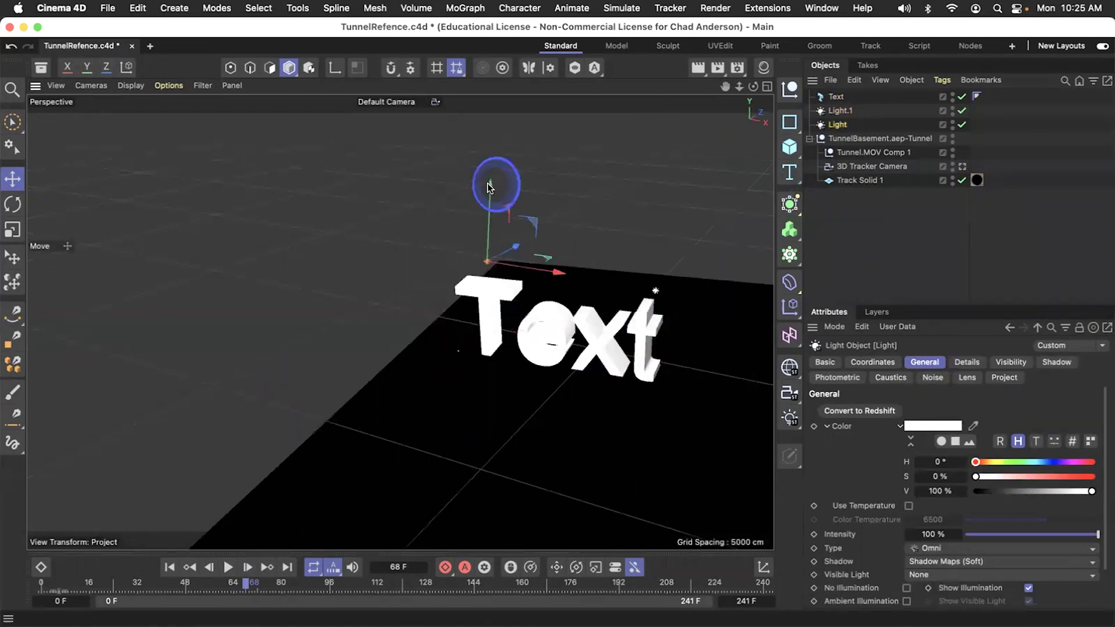
Delete the Shadow Catcher material from Track Solid 1, render the view to check the repositioned lights' shadows, and undo the deletion.
{"action": "left_click", "coordinate": [977, 181]}
{"action": "left_click", "coordinate": [977, 181]}
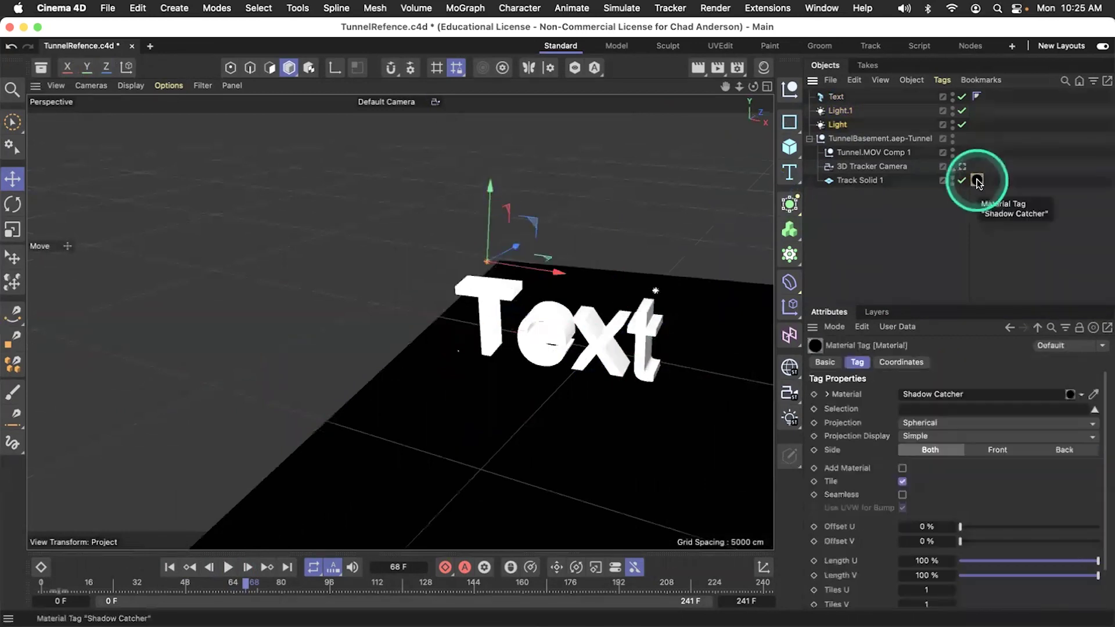
{"action": "key", "text": "Delete"}
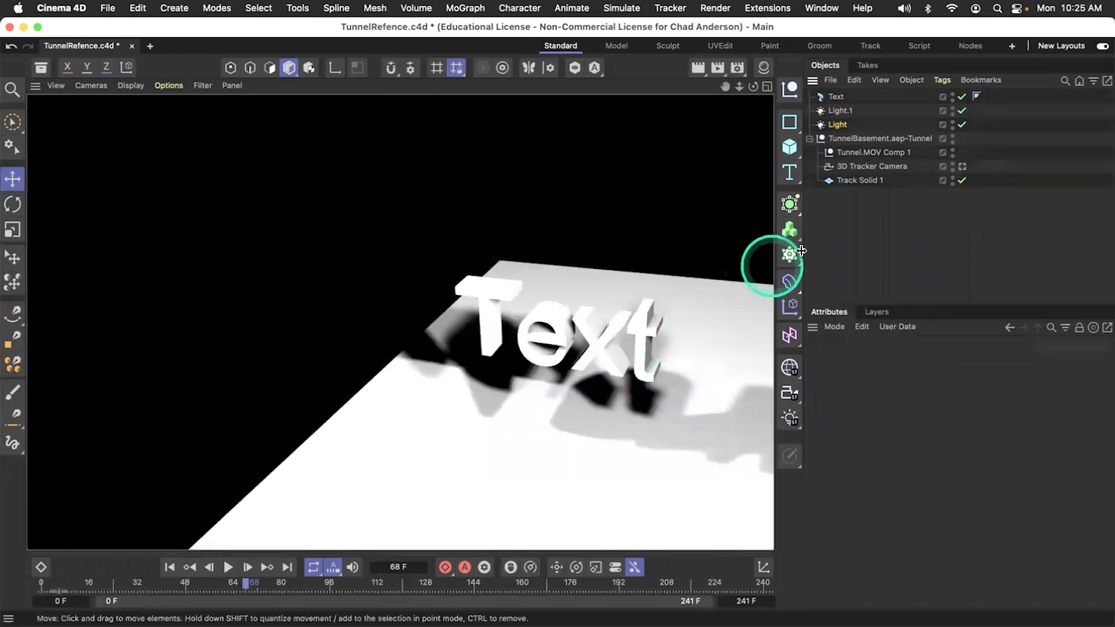
{"action": "key", "text": "super+z"}
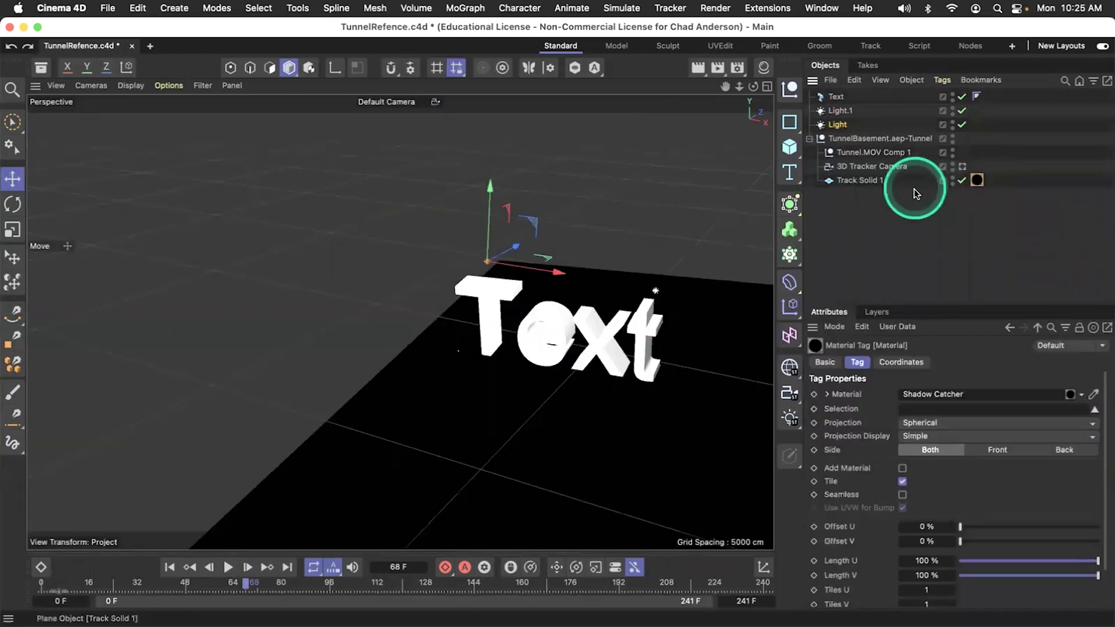
Look through the 3D Tracker Camera again, save the scene, and switch to After Effects.
{"action": "left_click", "coordinate": [962, 167]}
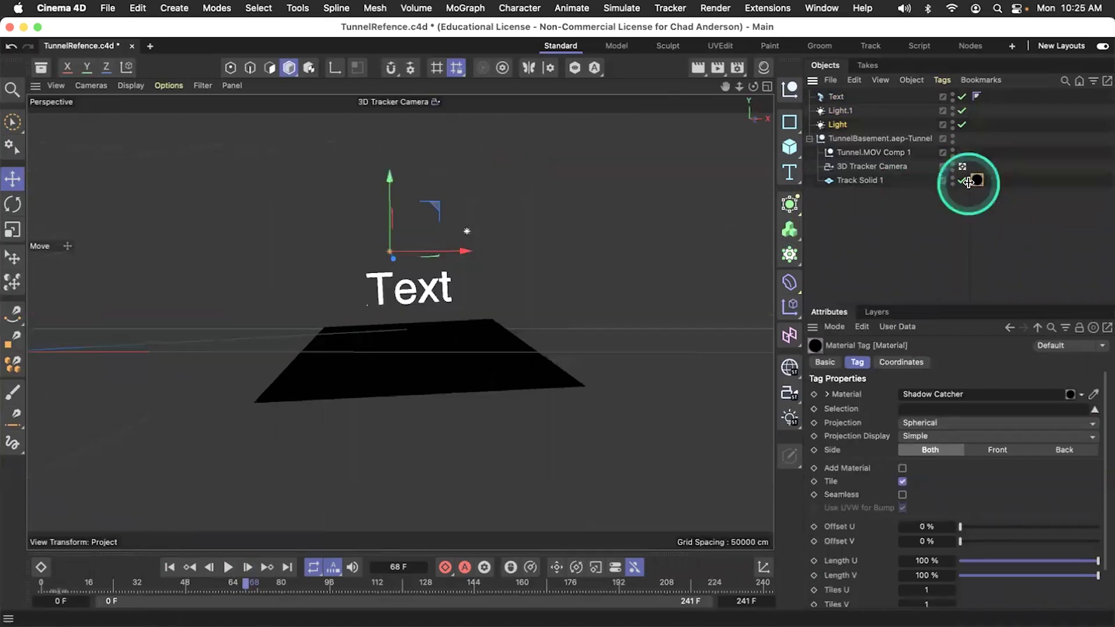
{"action": "key", "text": "super+s"}
{"action": "key", "text": "super+Tab"}
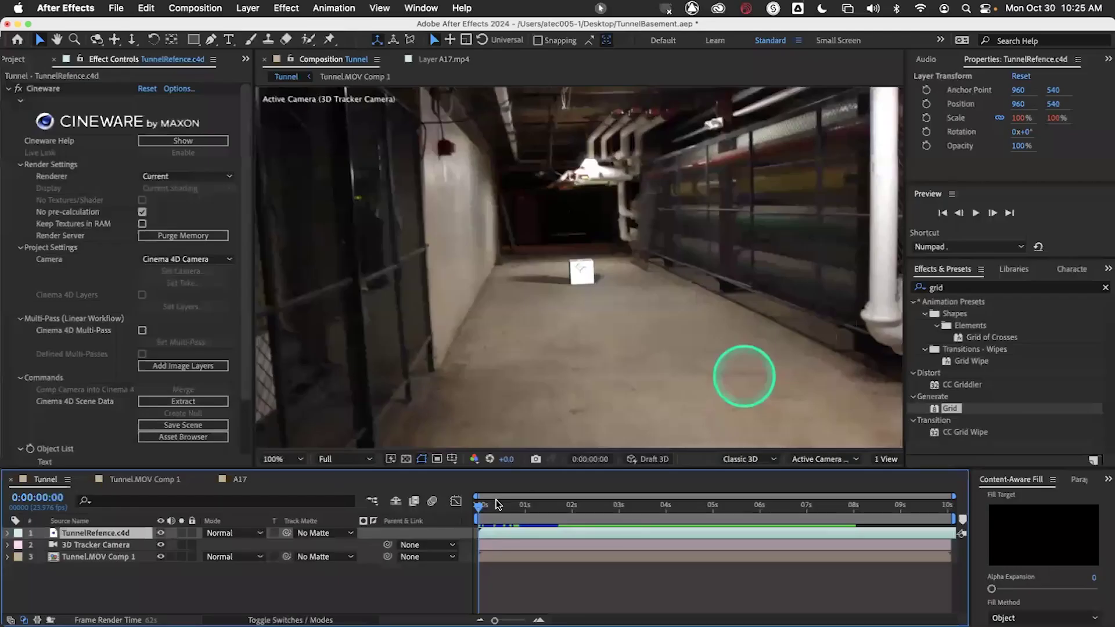
{"action": "left_click", "coordinate": [497, 505]}
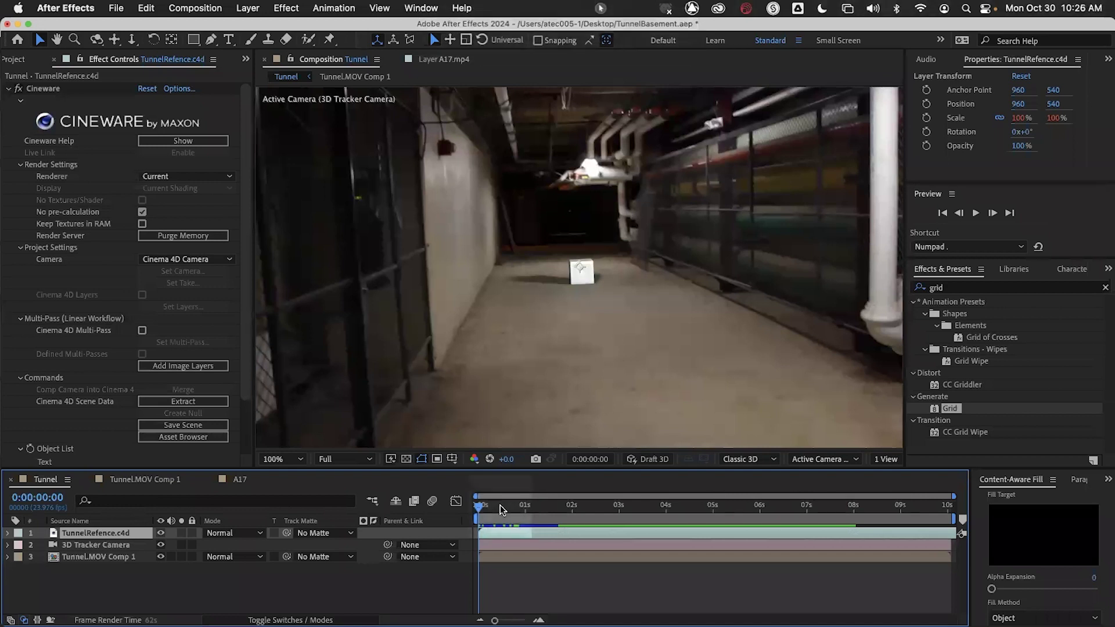
{"action": "left_click", "coordinate": [455, 488]}
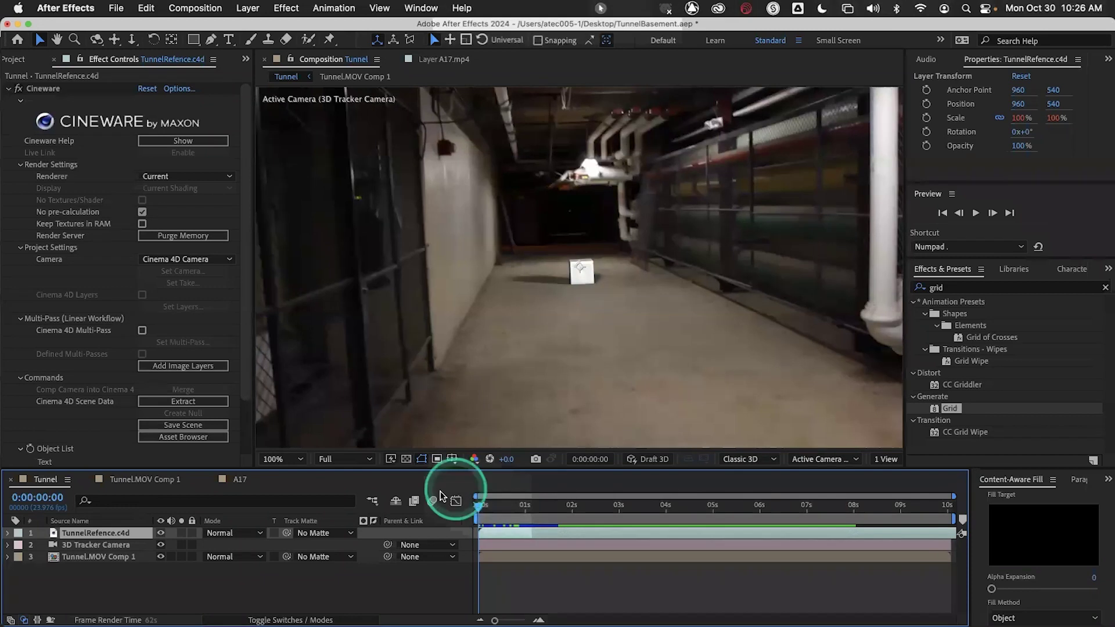
{"action": "left_click", "coordinate": [127, 571]}
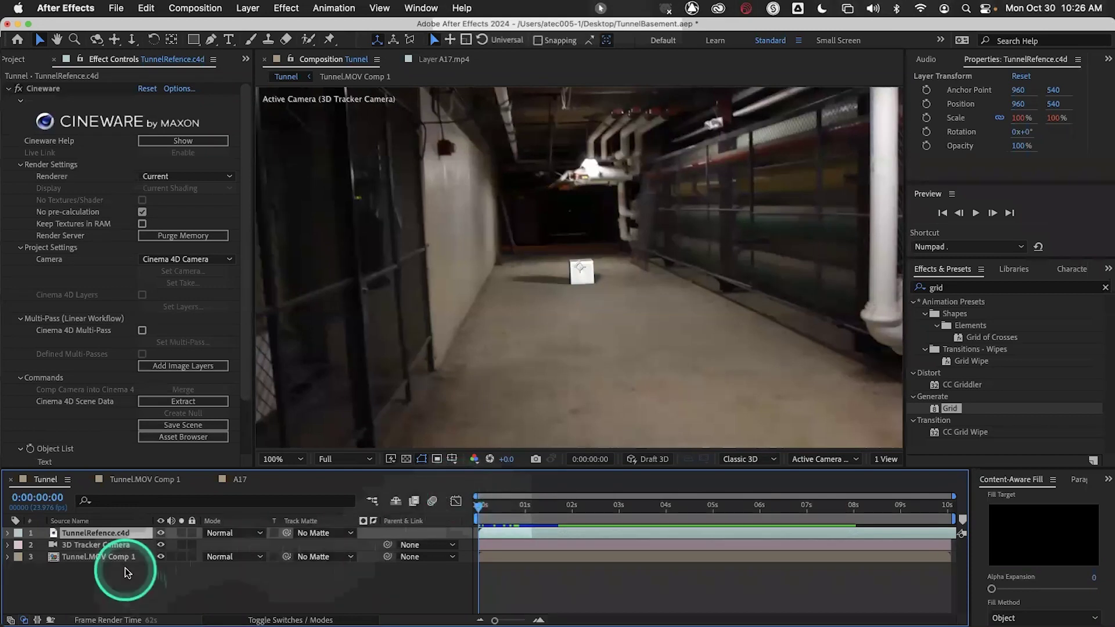
{"action": "left_click", "coordinate": [548, 524]}
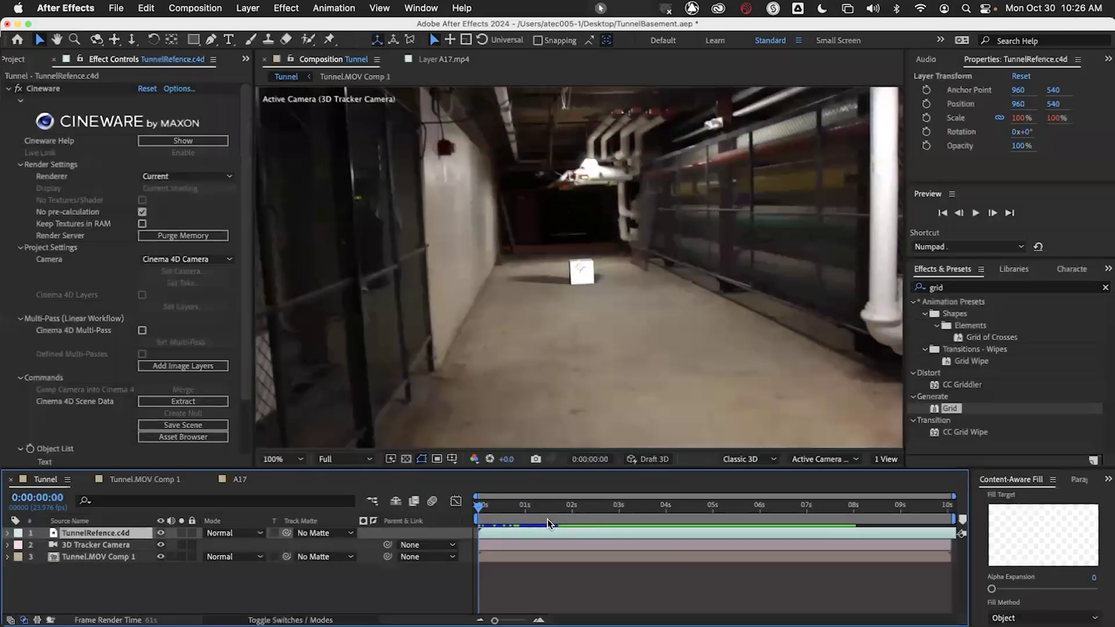
{"action": "left_click", "coordinate": [503, 508]}
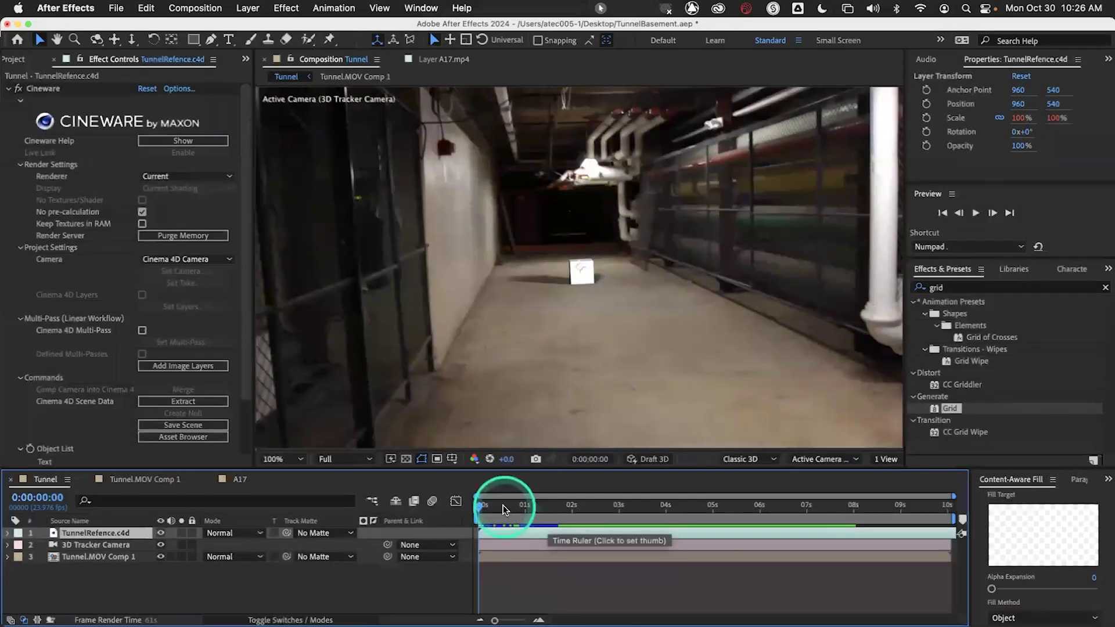
{"action": "left_click", "coordinate": [256, 455]}
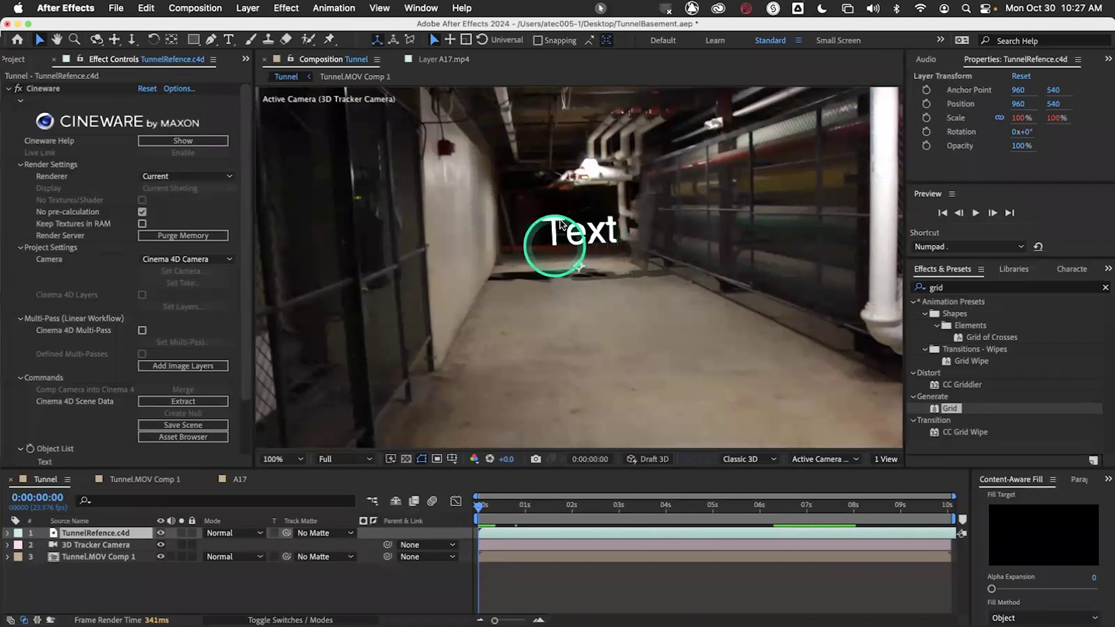
Preview the Tunnel composition repeatedly from the start to examine the text's motion and floor shadows, and return to the first frame.
{"action": "left_click", "coordinate": [484, 511]}
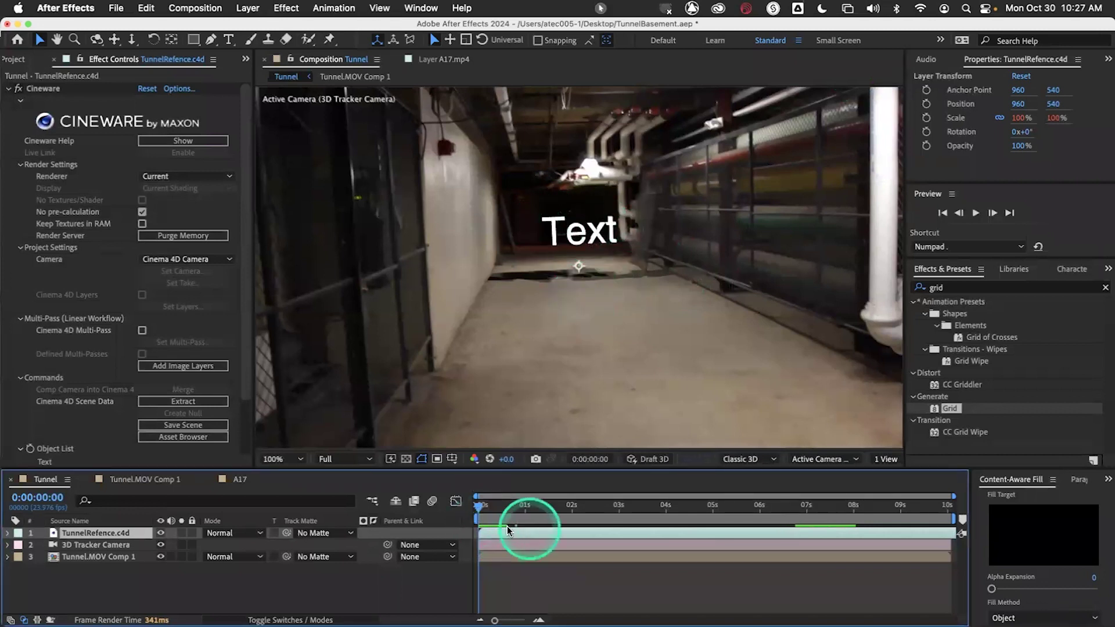
{"action": "key", "text": "space"}
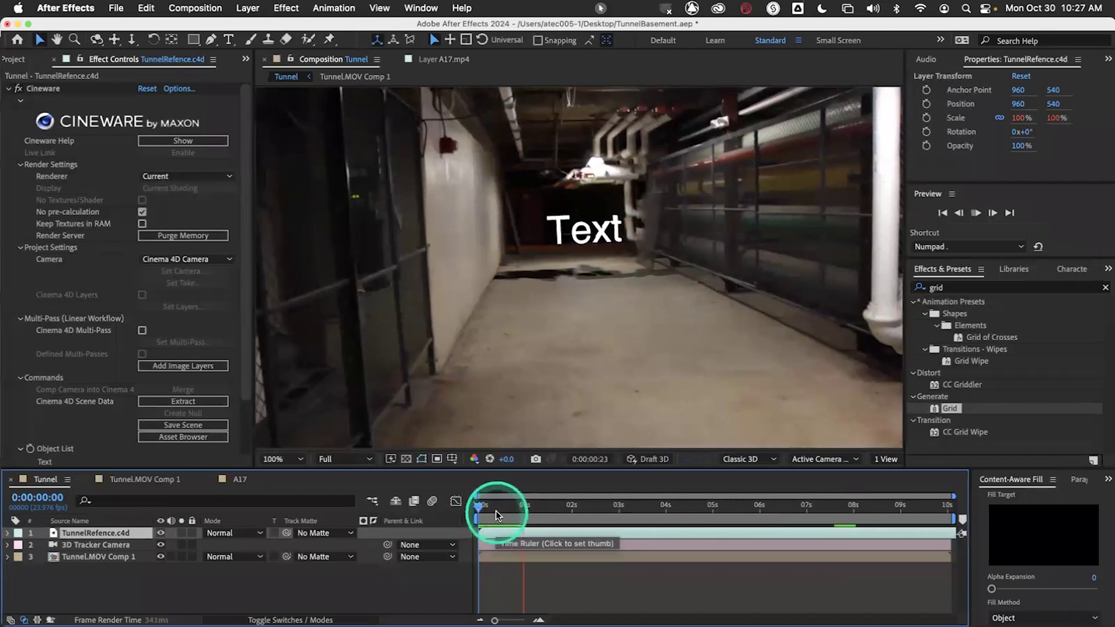
{"action": "left_click_drag", "start_coordinate": [508, 509], "coordinate": [470, 505]}
{"action": "key", "text": "space"}
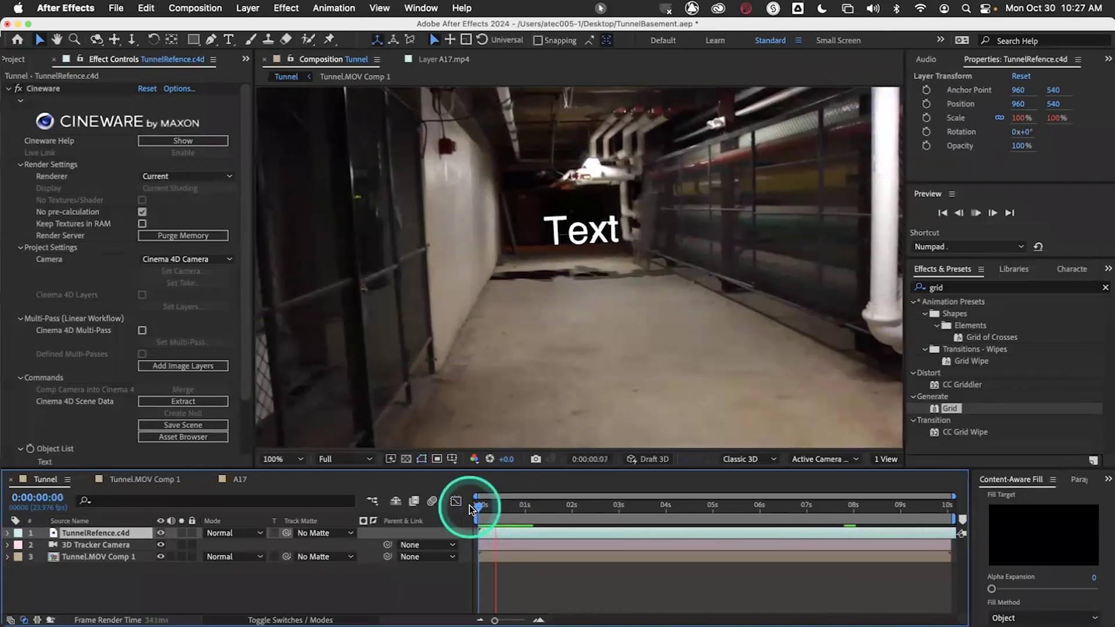
{"action": "left_click_drag", "start_coordinate": [500, 509], "coordinate": [473, 508]}
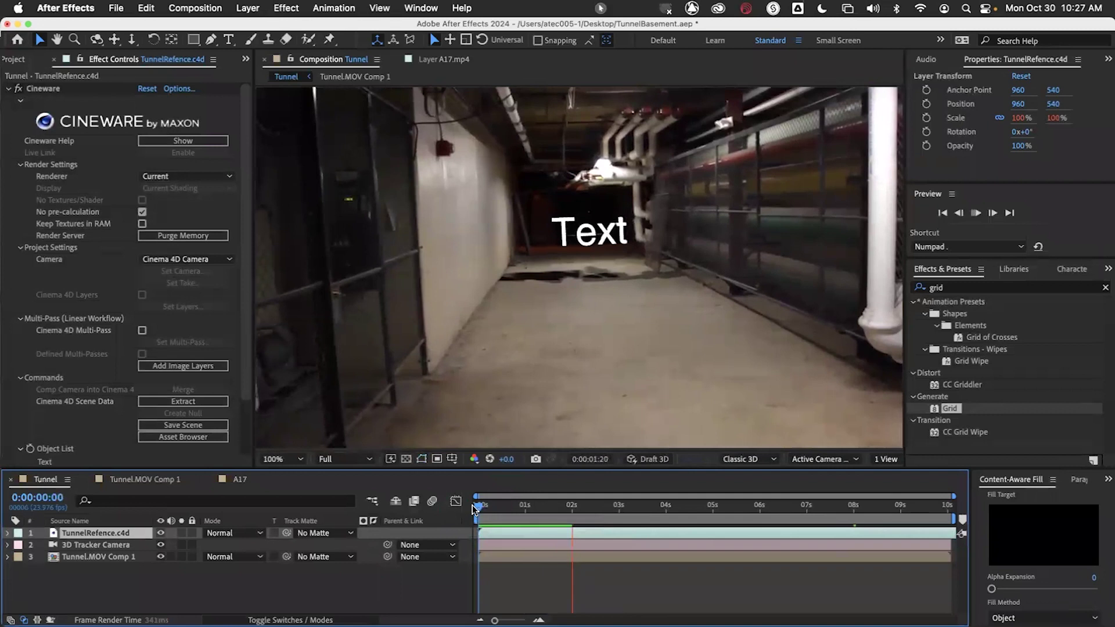
{"action": "left_click", "coordinate": [474, 509]}
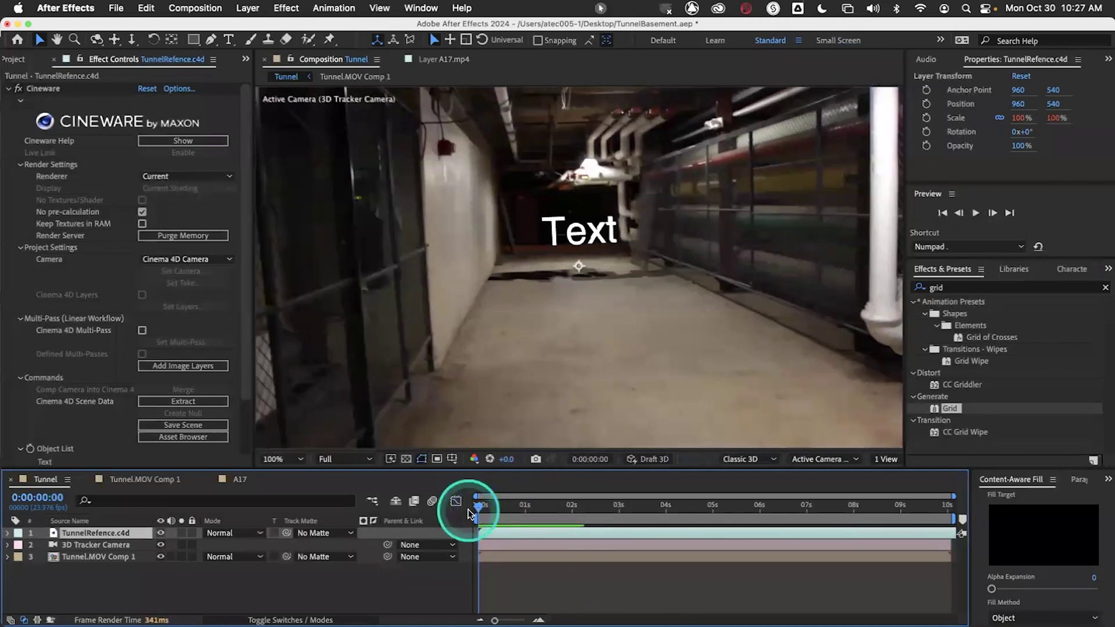
{"action": "key", "text": "space"}
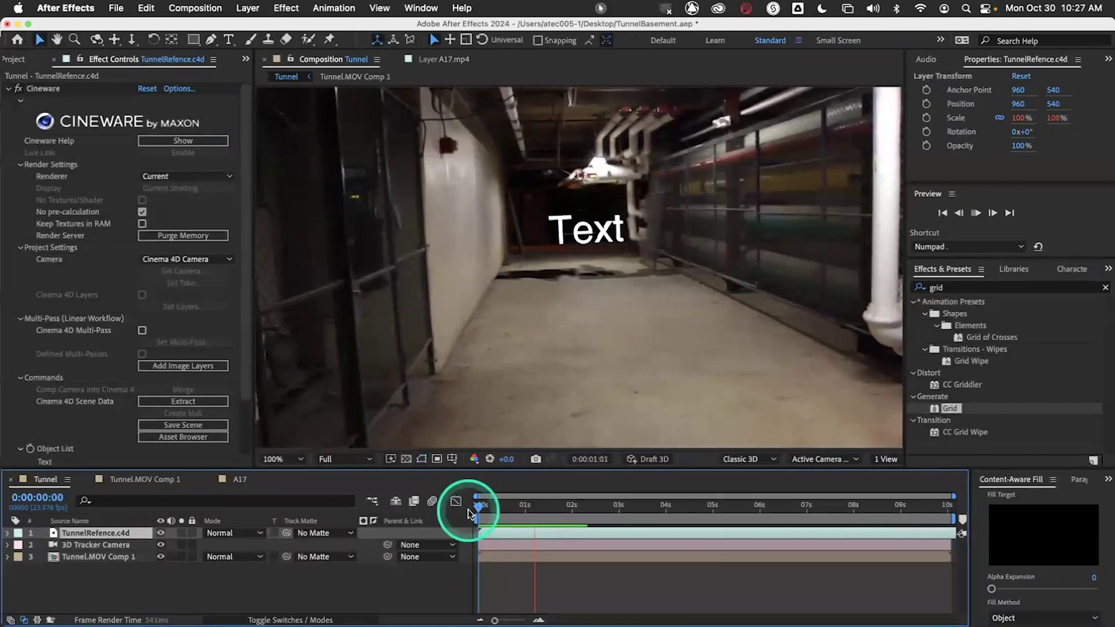
{"action": "key", "text": "space"}
{"action": "left_click", "coordinate": [545, 467]}
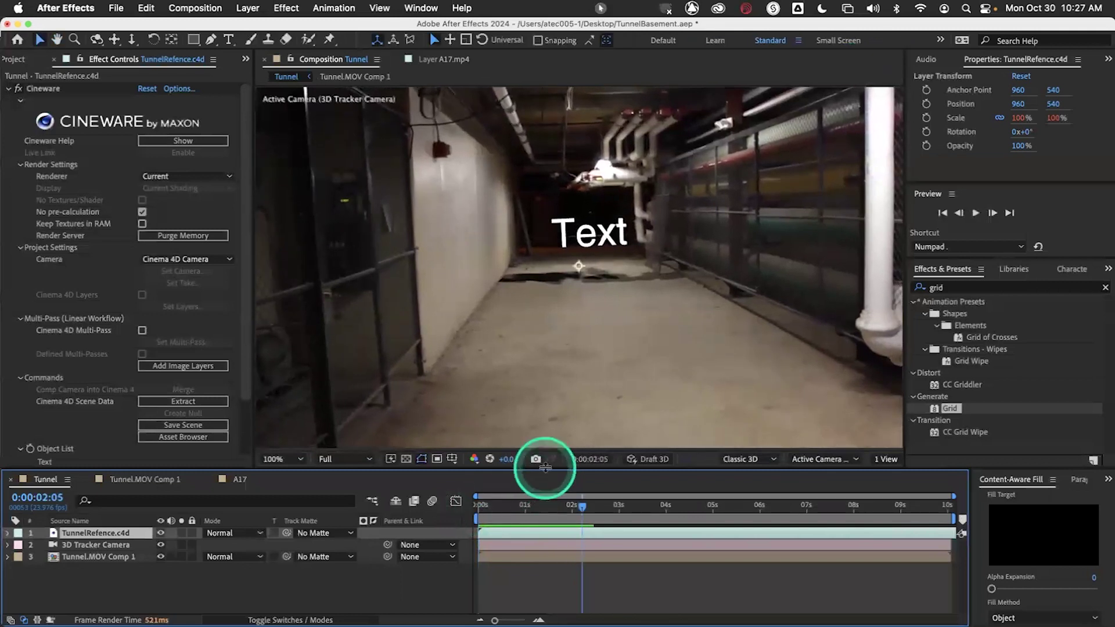
{"action": "left_click_drag", "start_coordinate": [528, 507], "coordinate": [449, 503]}
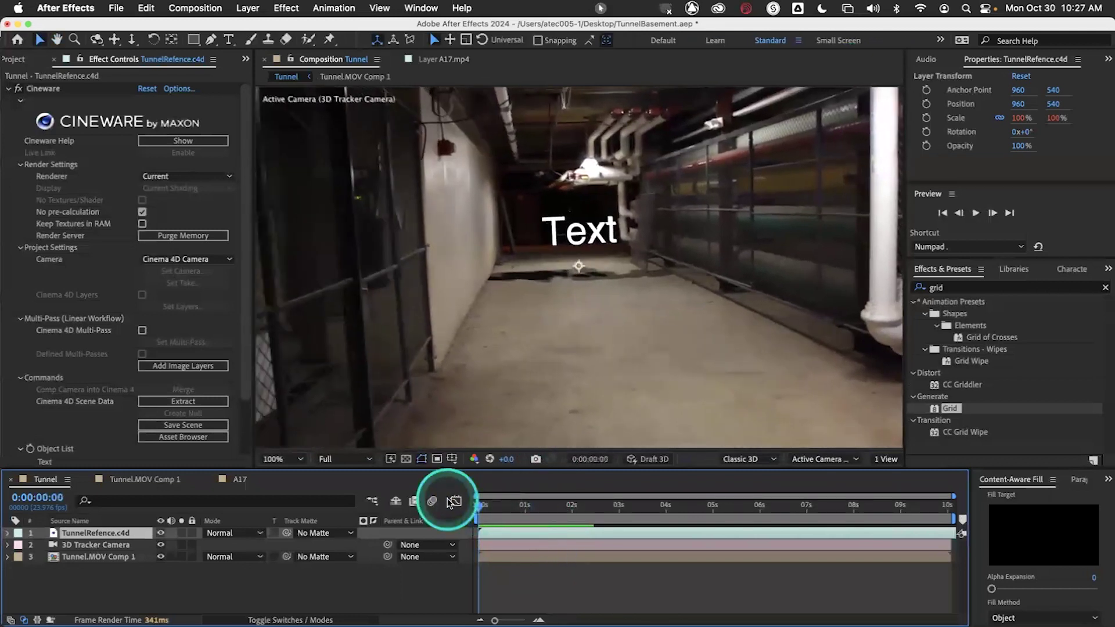